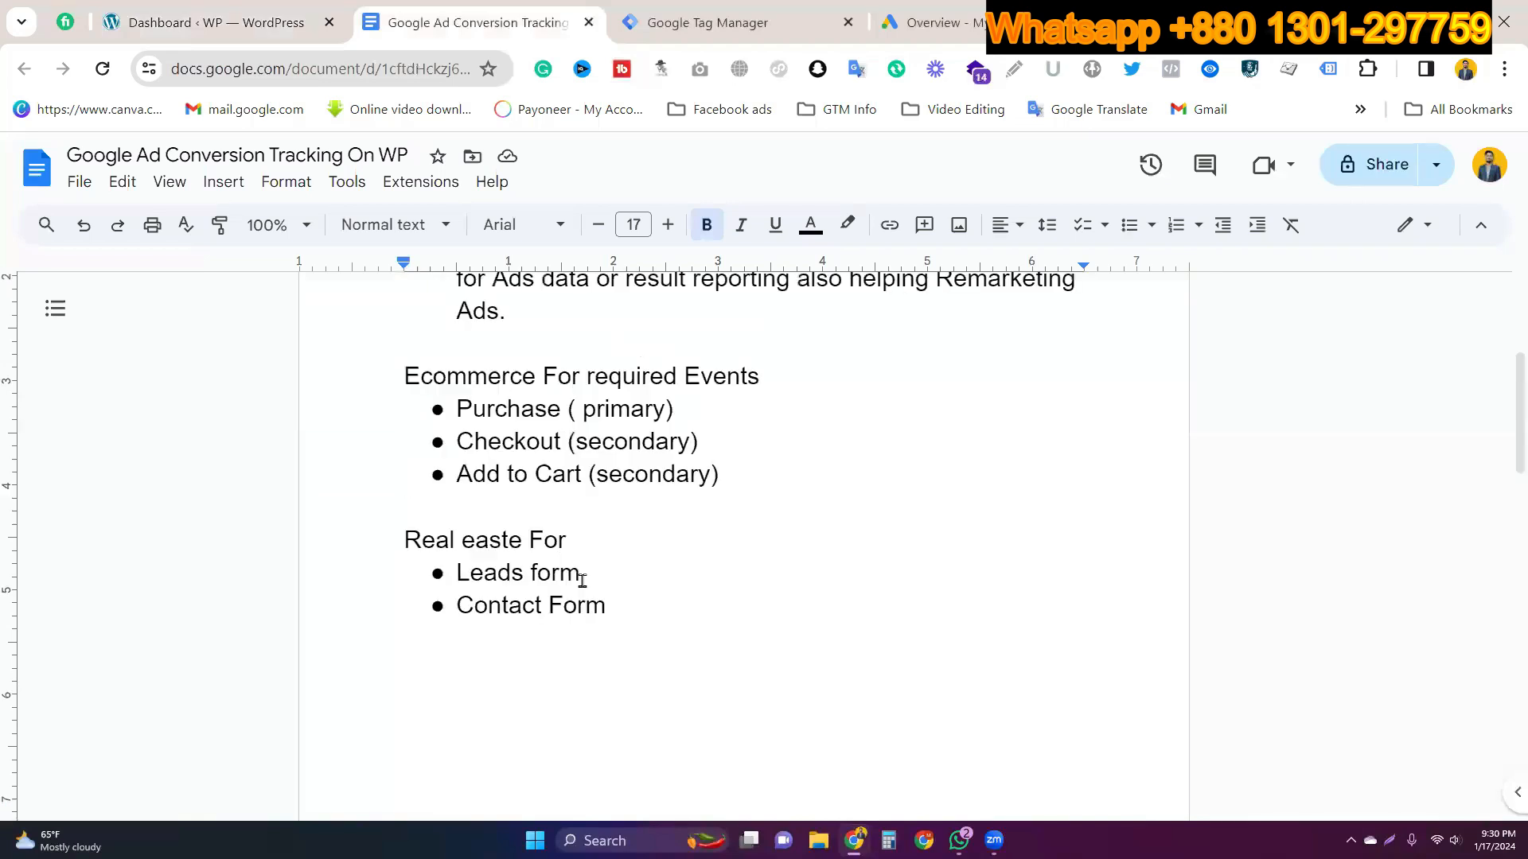
Step: Insert a blank line above the "Ecommerce For required Events" heading in the document
click(400, 361)
click(401, 377)
key(Return)
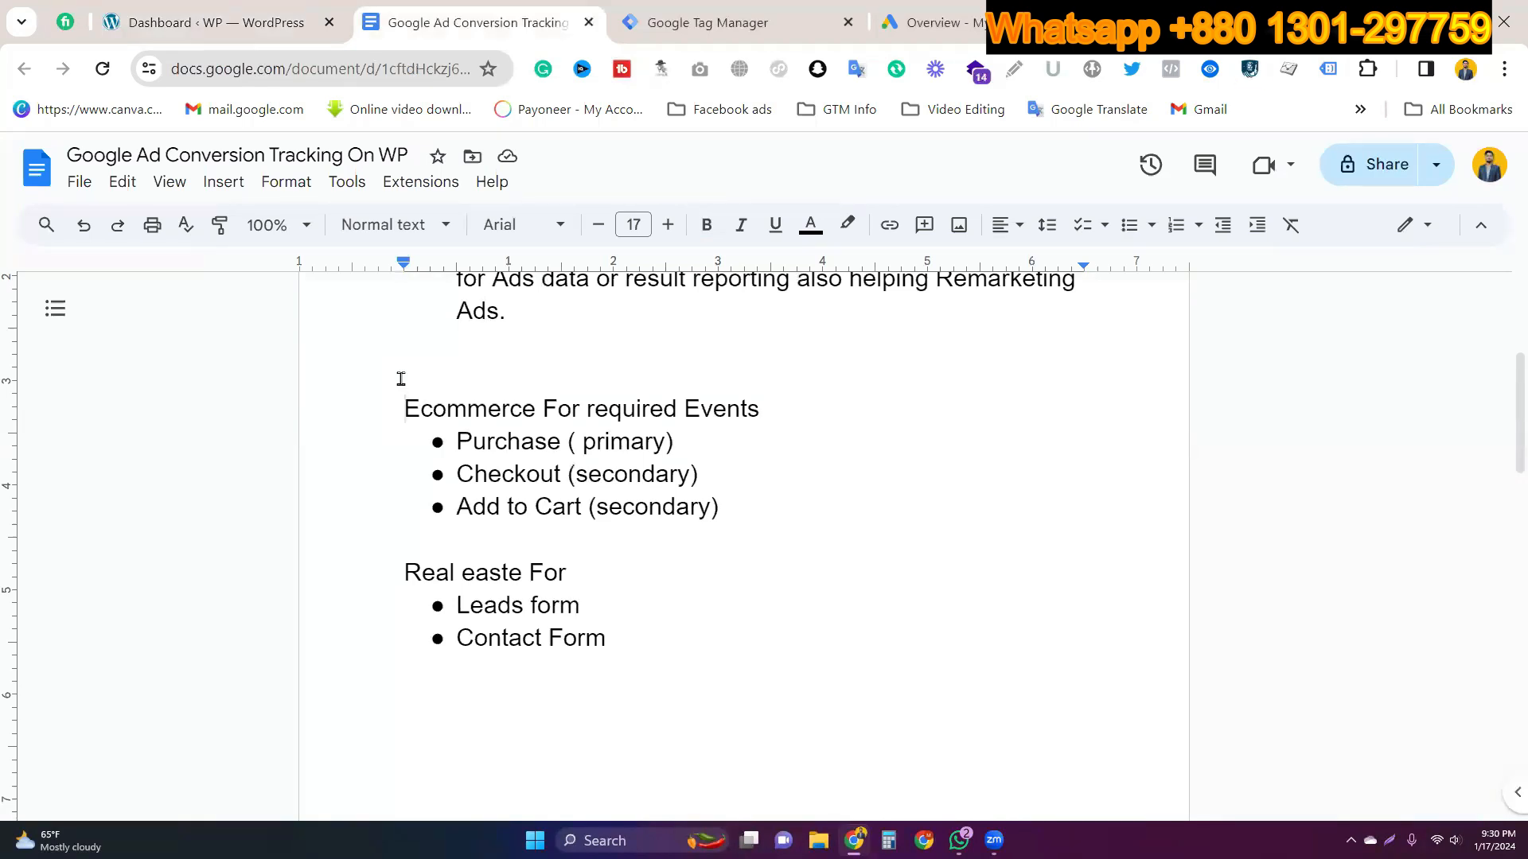
Step: Switch to Google Tag Manager and highlight the workspace's container ID
scroll(476, 489, down, 3)
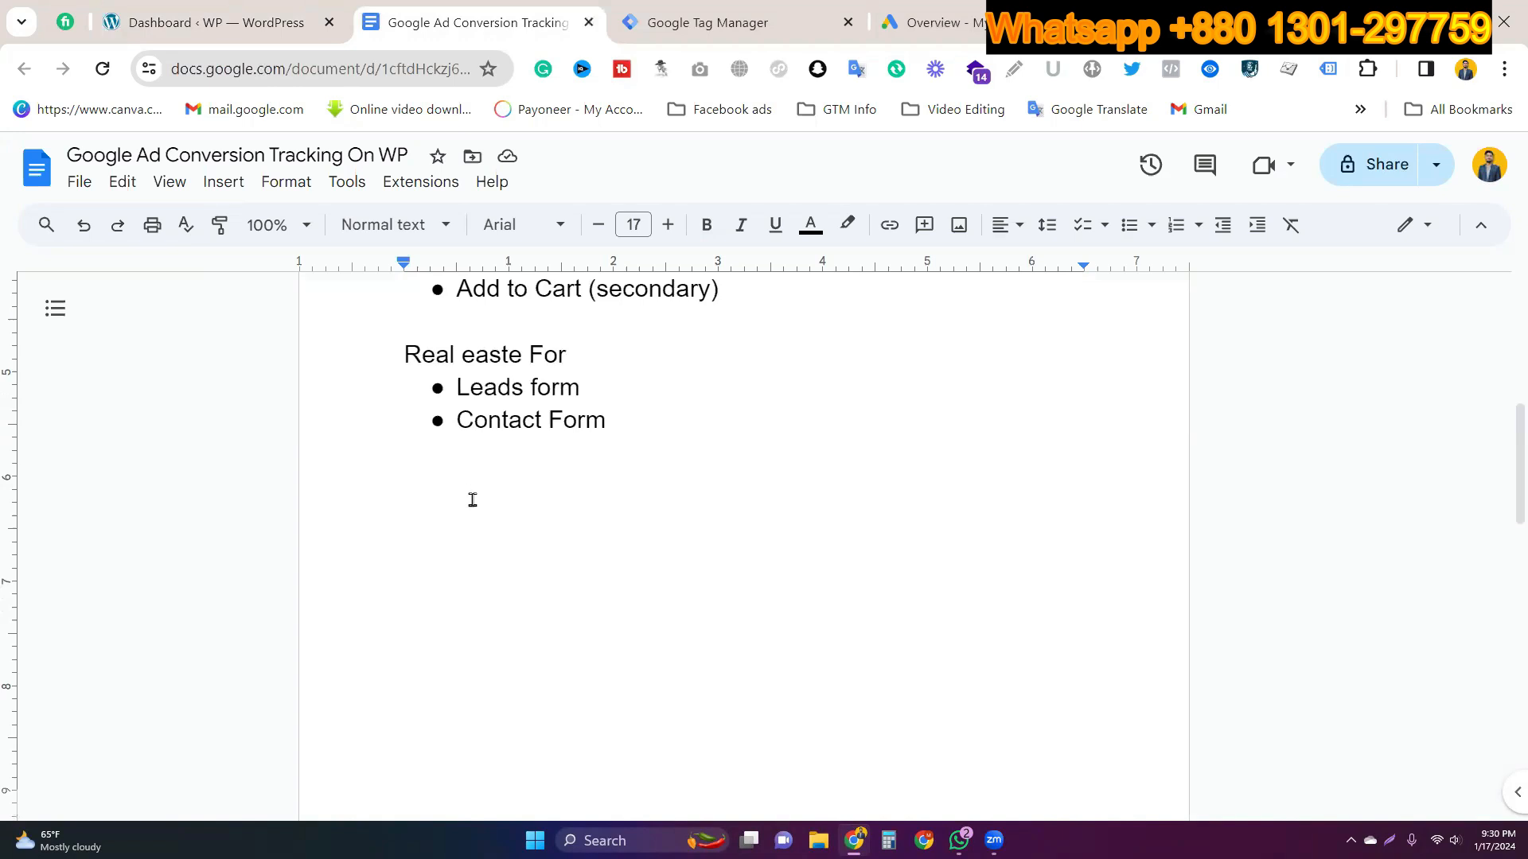
click(650, 6)
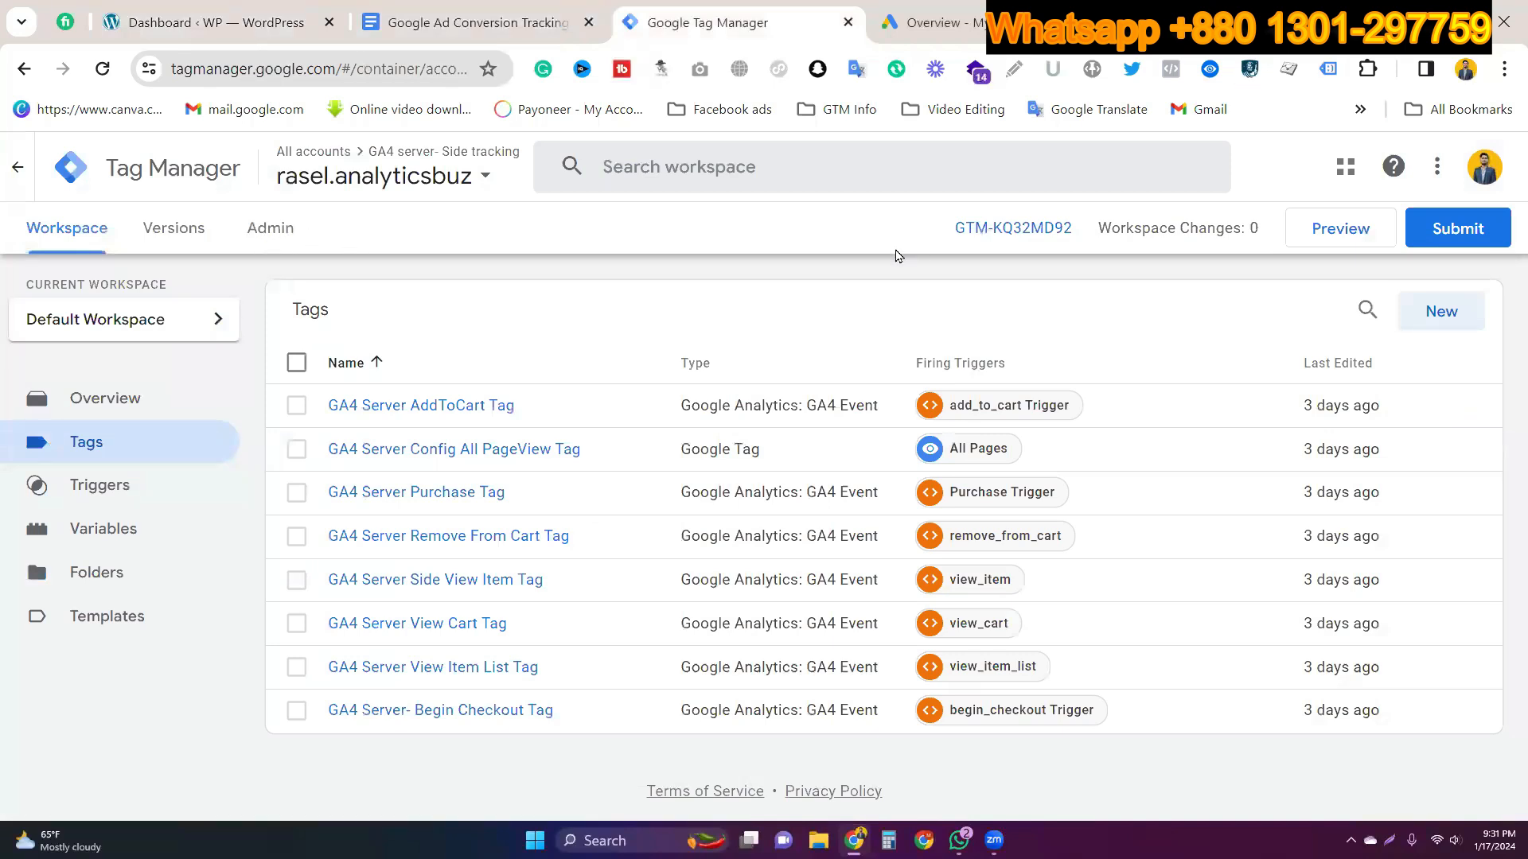
triple_click(1035, 228)
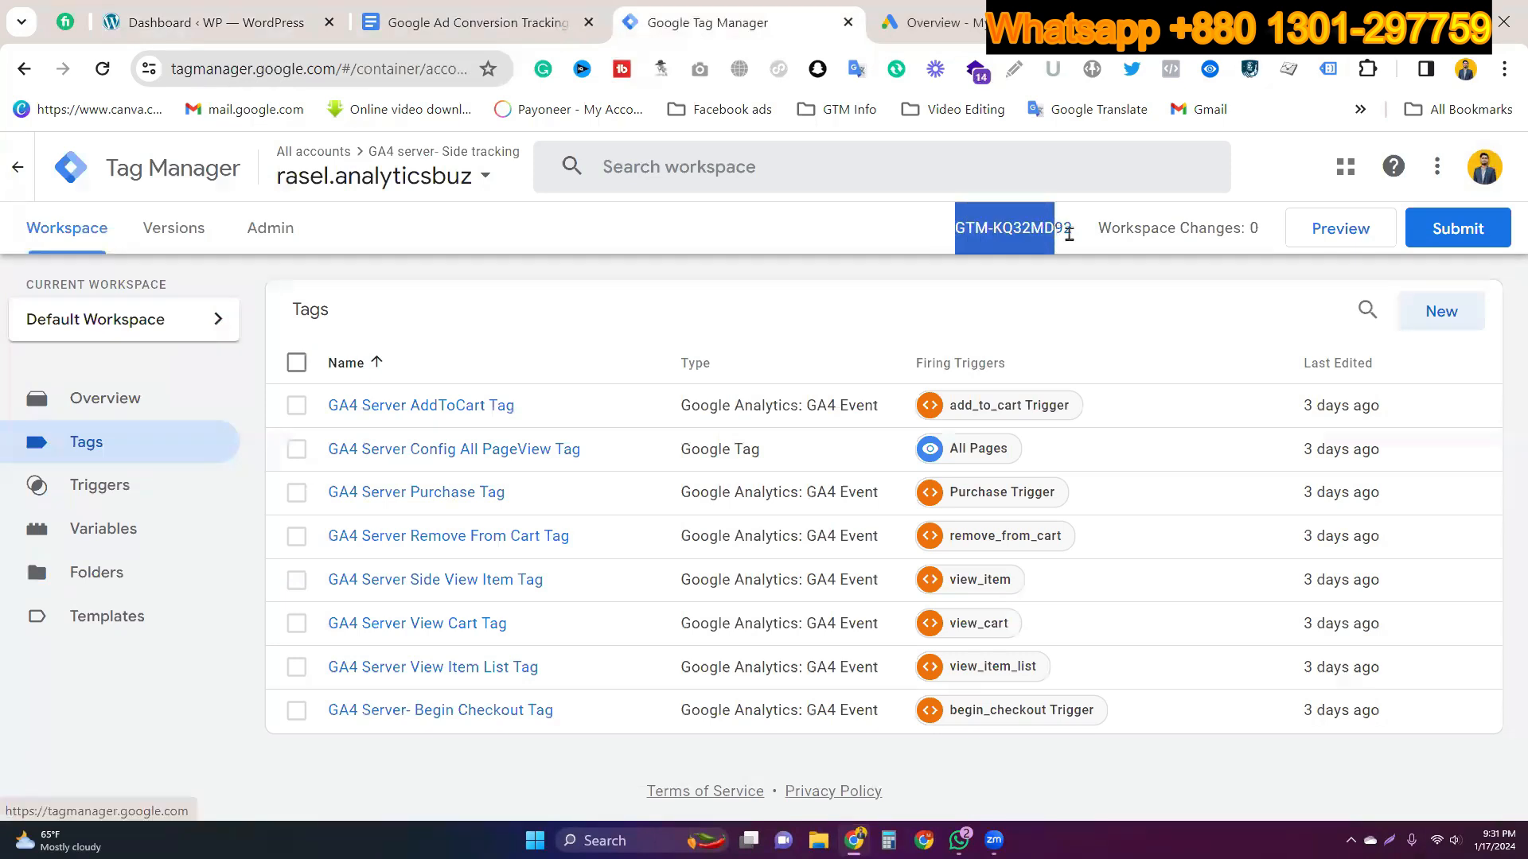
Step: Switch to the WordPress dashboard and search the new plugins catalogue for "google tag manager"
click(307, 4)
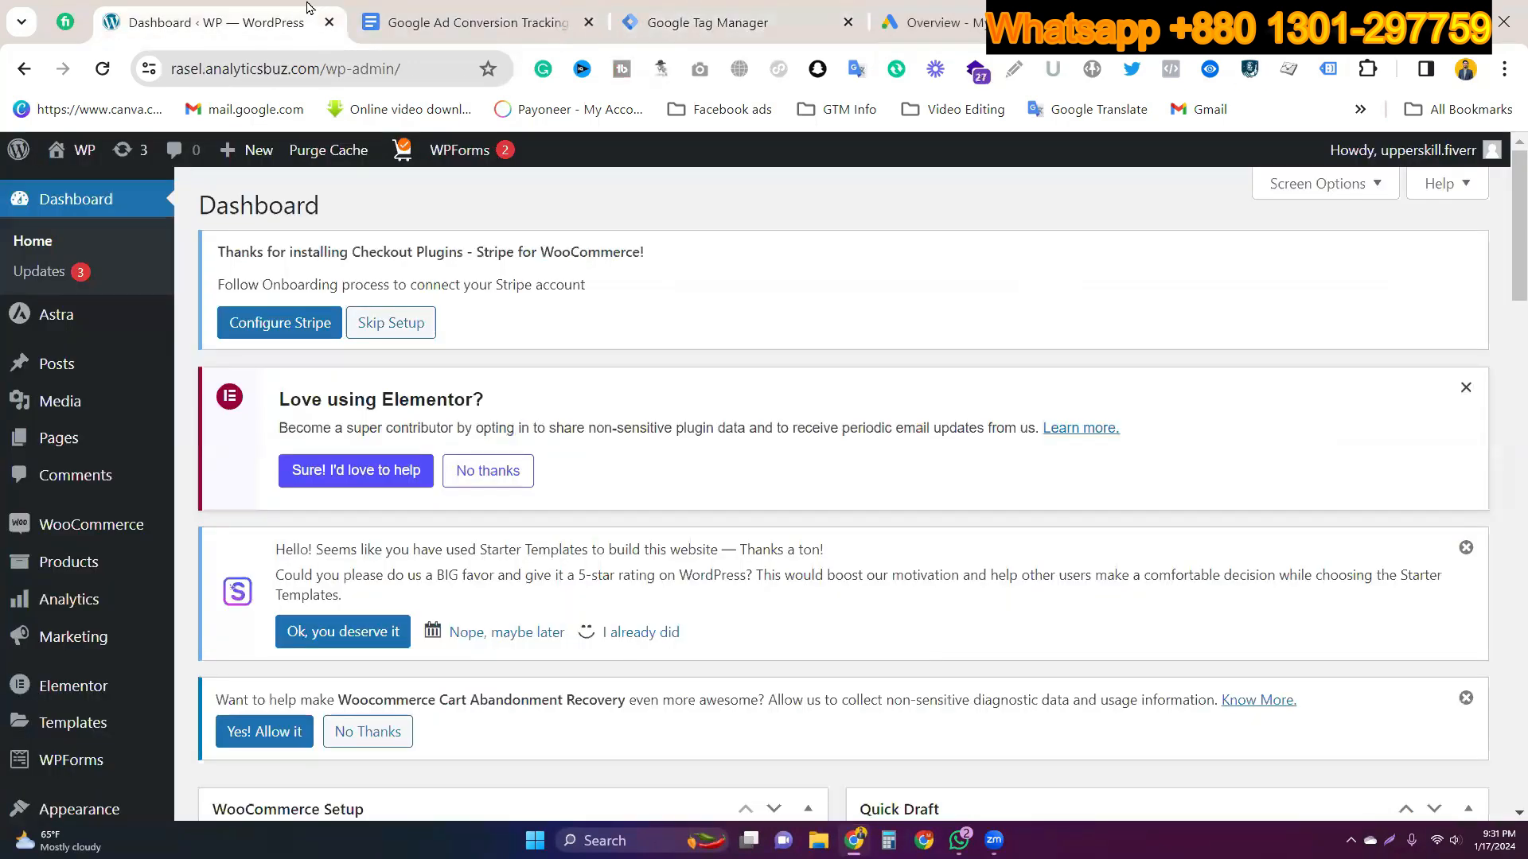
scroll(89, 680, down, 3)
mouse_move(95, 634)
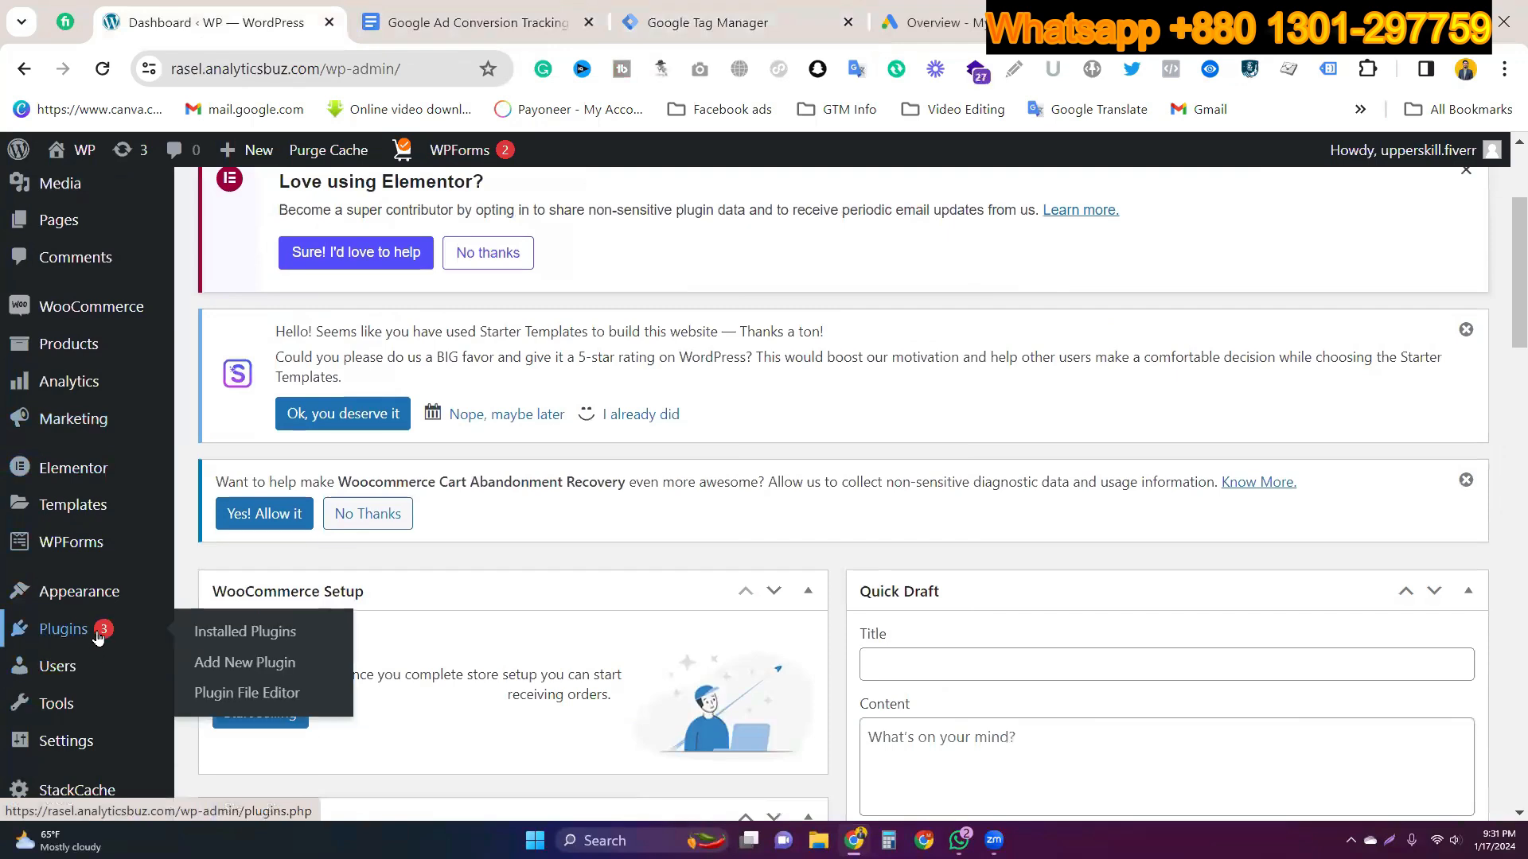
click(248, 665)
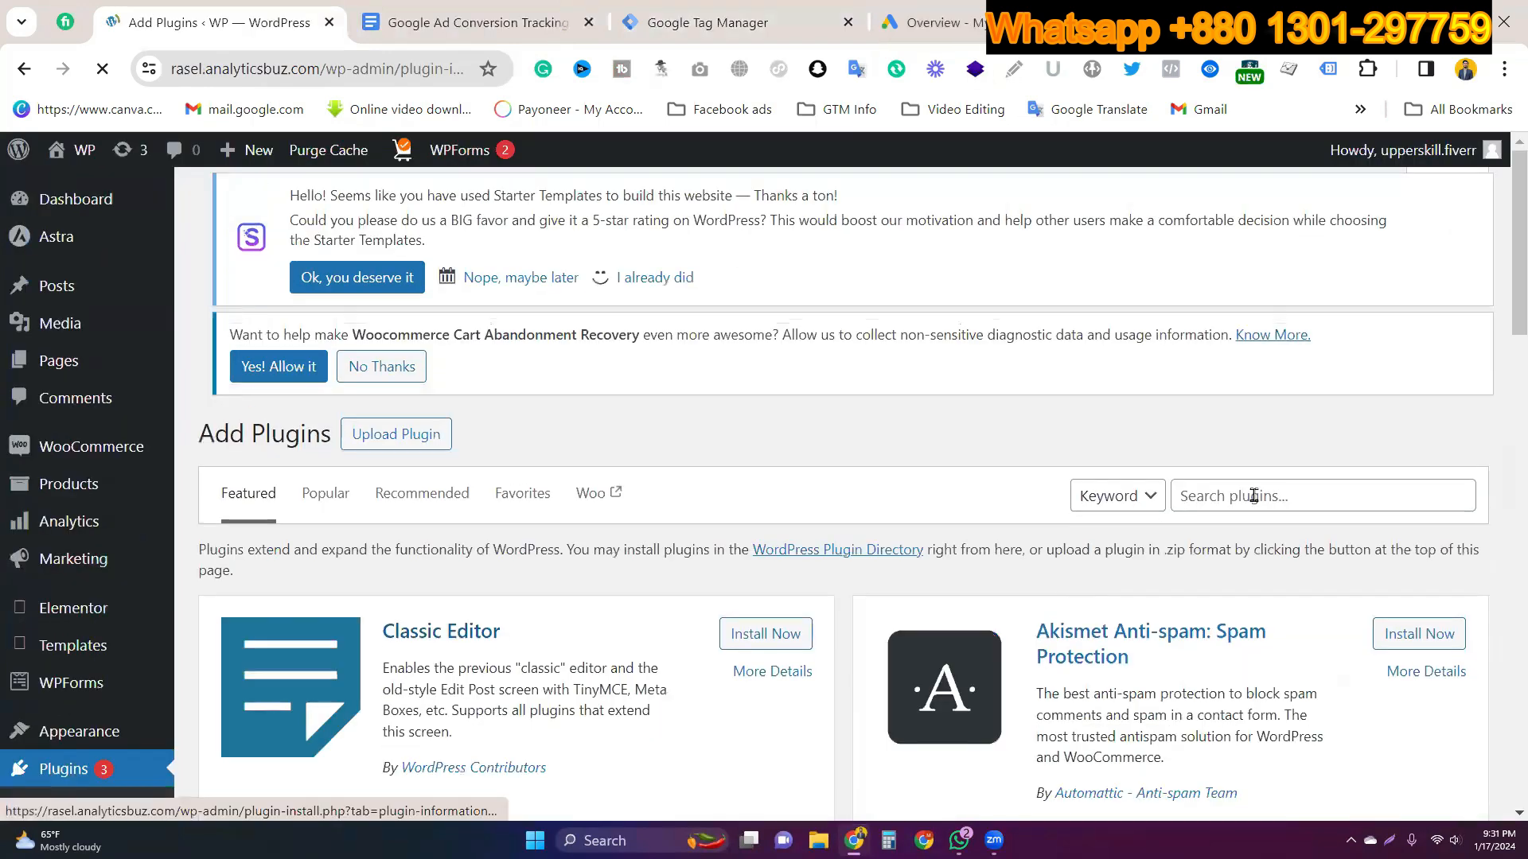
click(1254, 496)
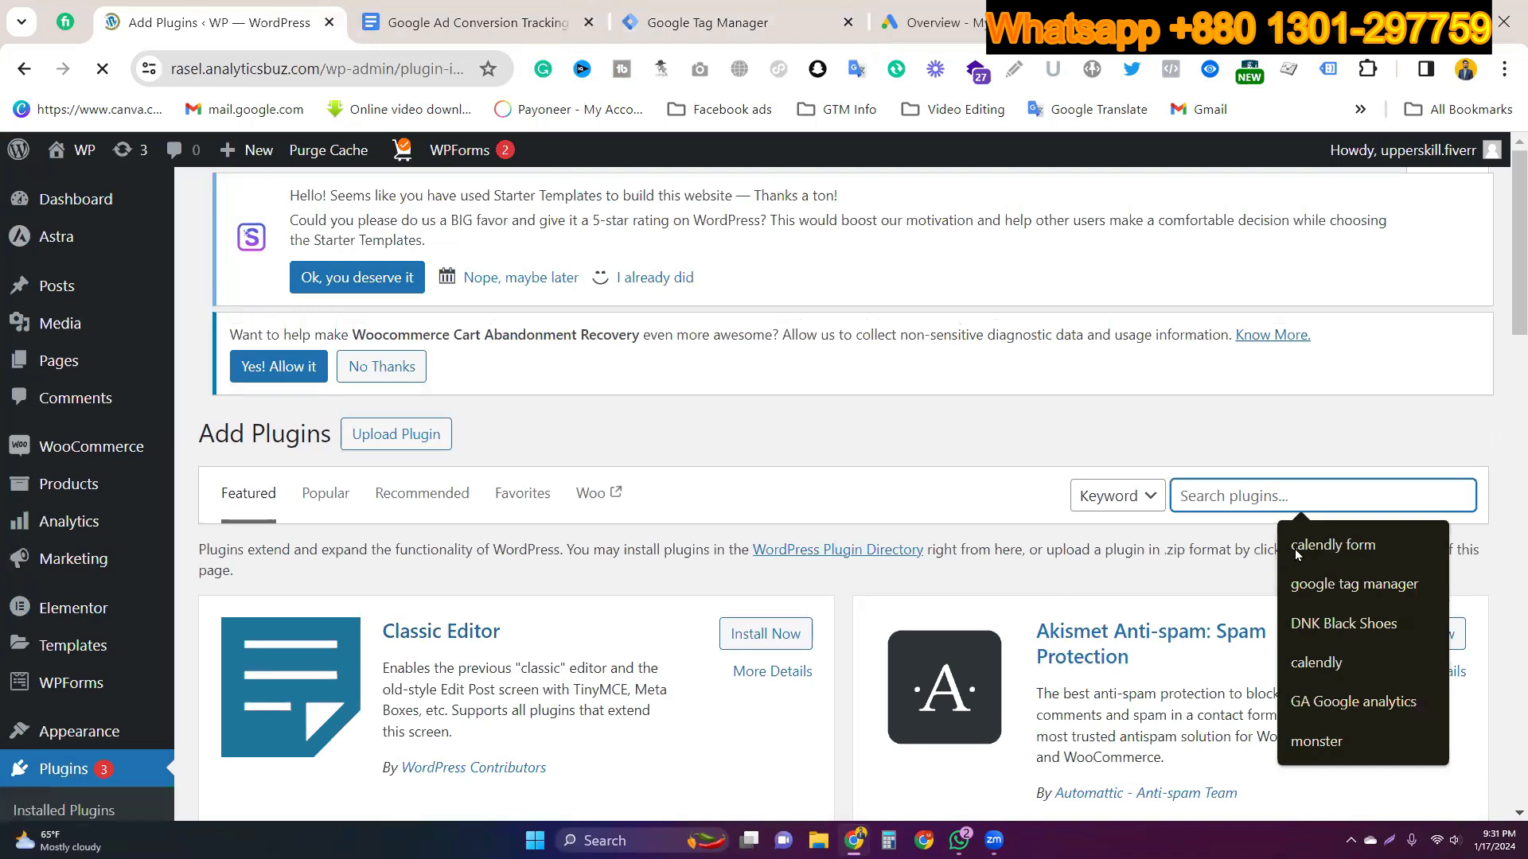
click(1321, 585)
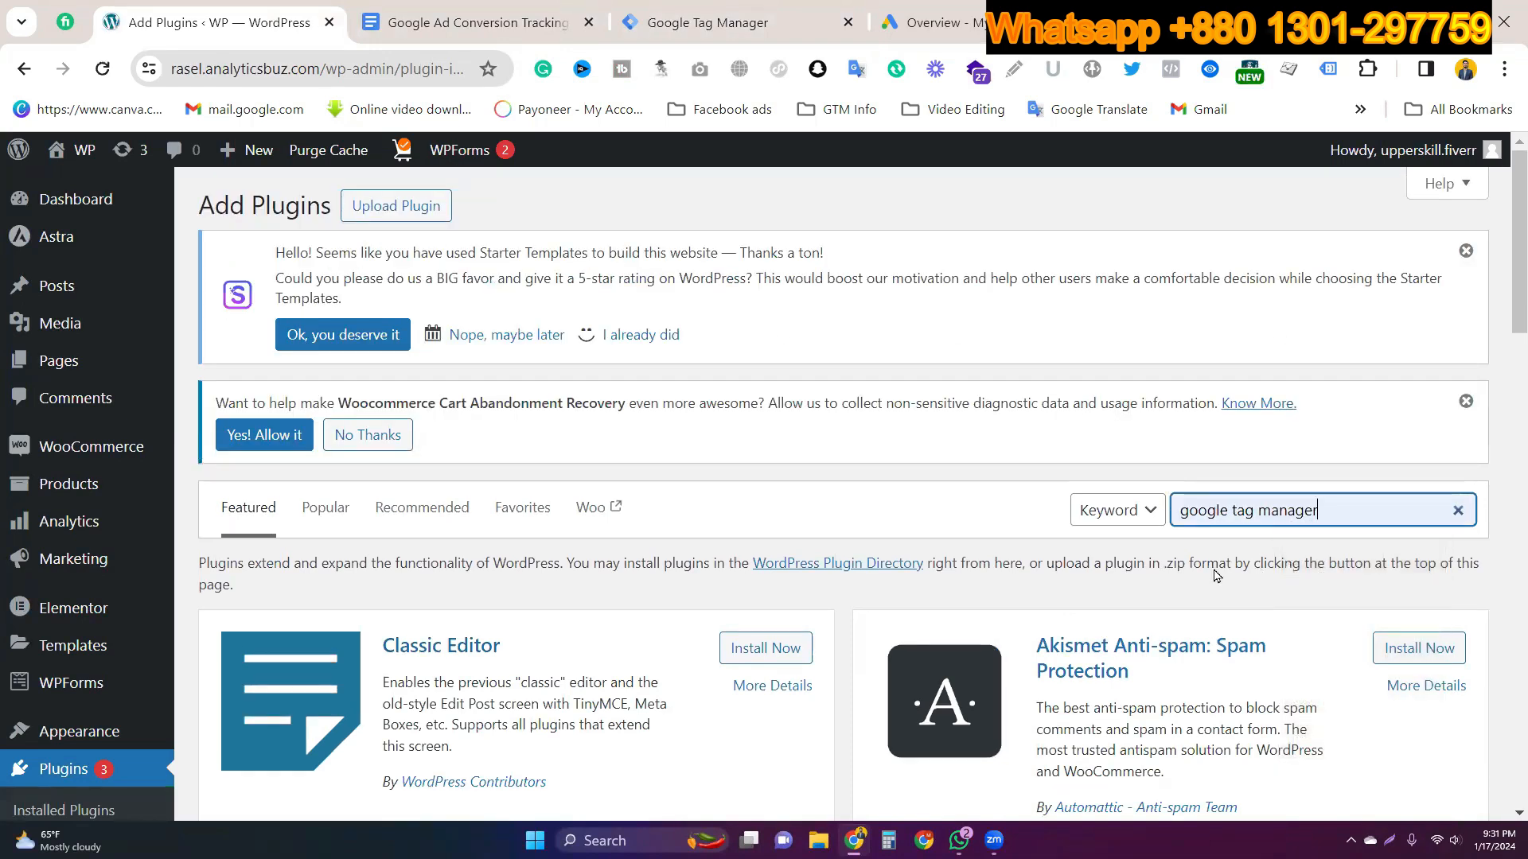
key(Return)
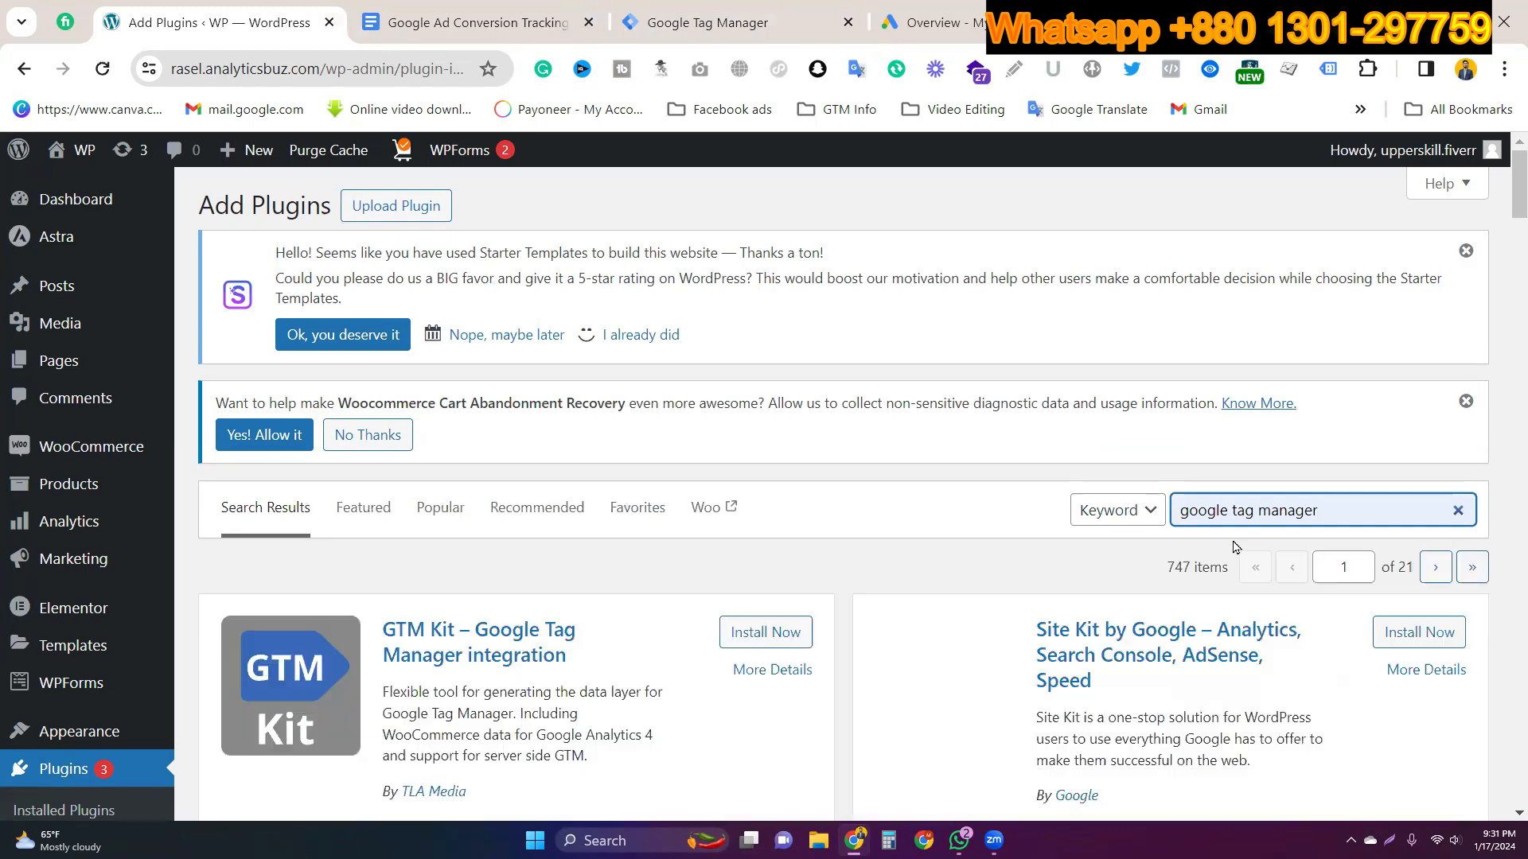
Step: Look back at the Tag Manager workspace and review the ecommerce and real estate event lists in the tracking document
click(740, 7)
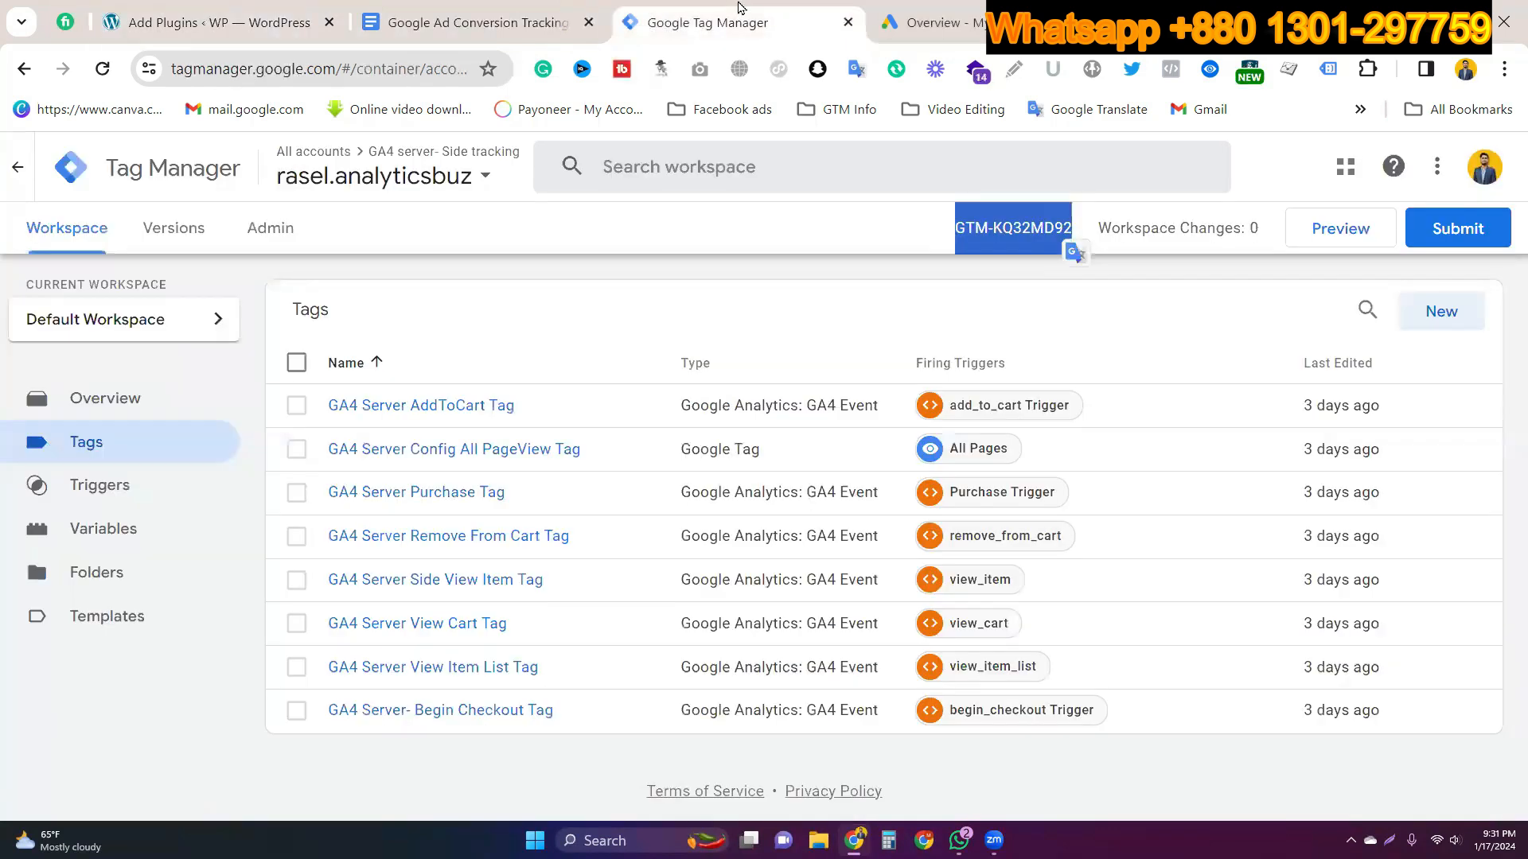
click(1029, 259)
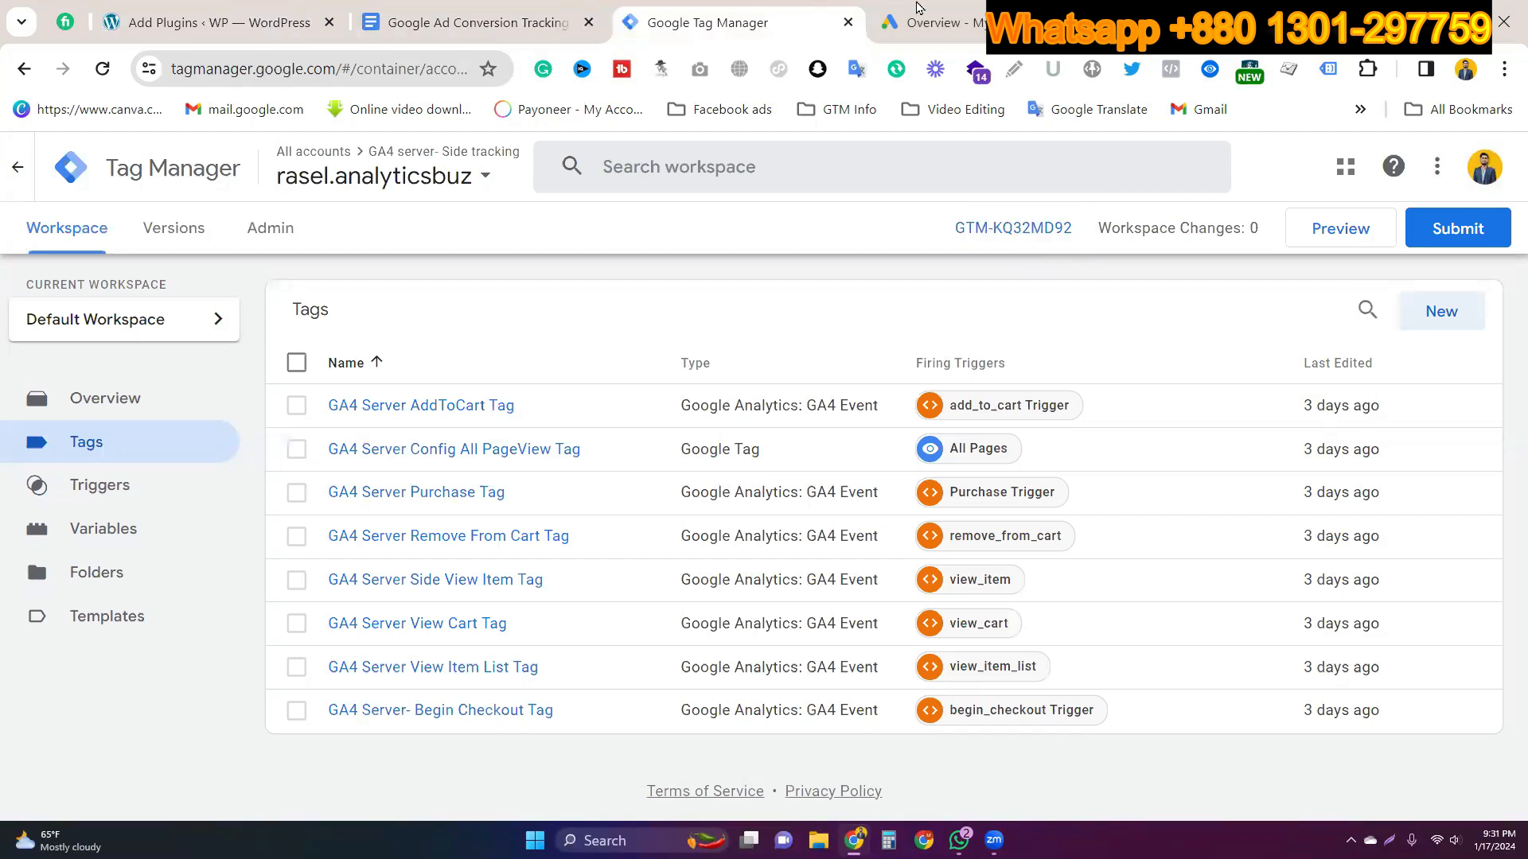
click(470, 22)
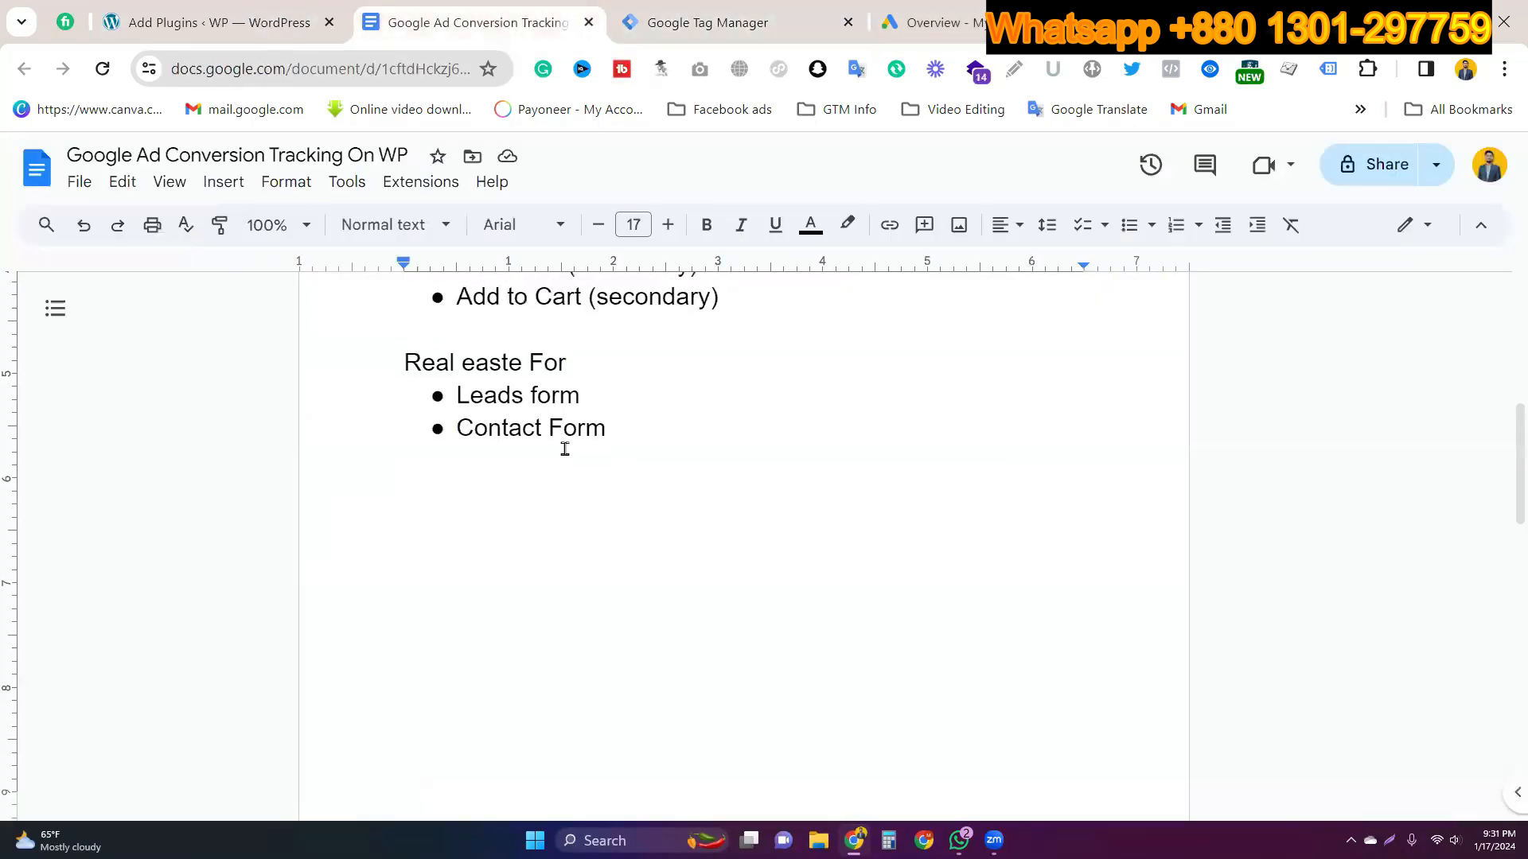
scroll(569, 461, up, 4)
scroll(561, 571, down, 1)
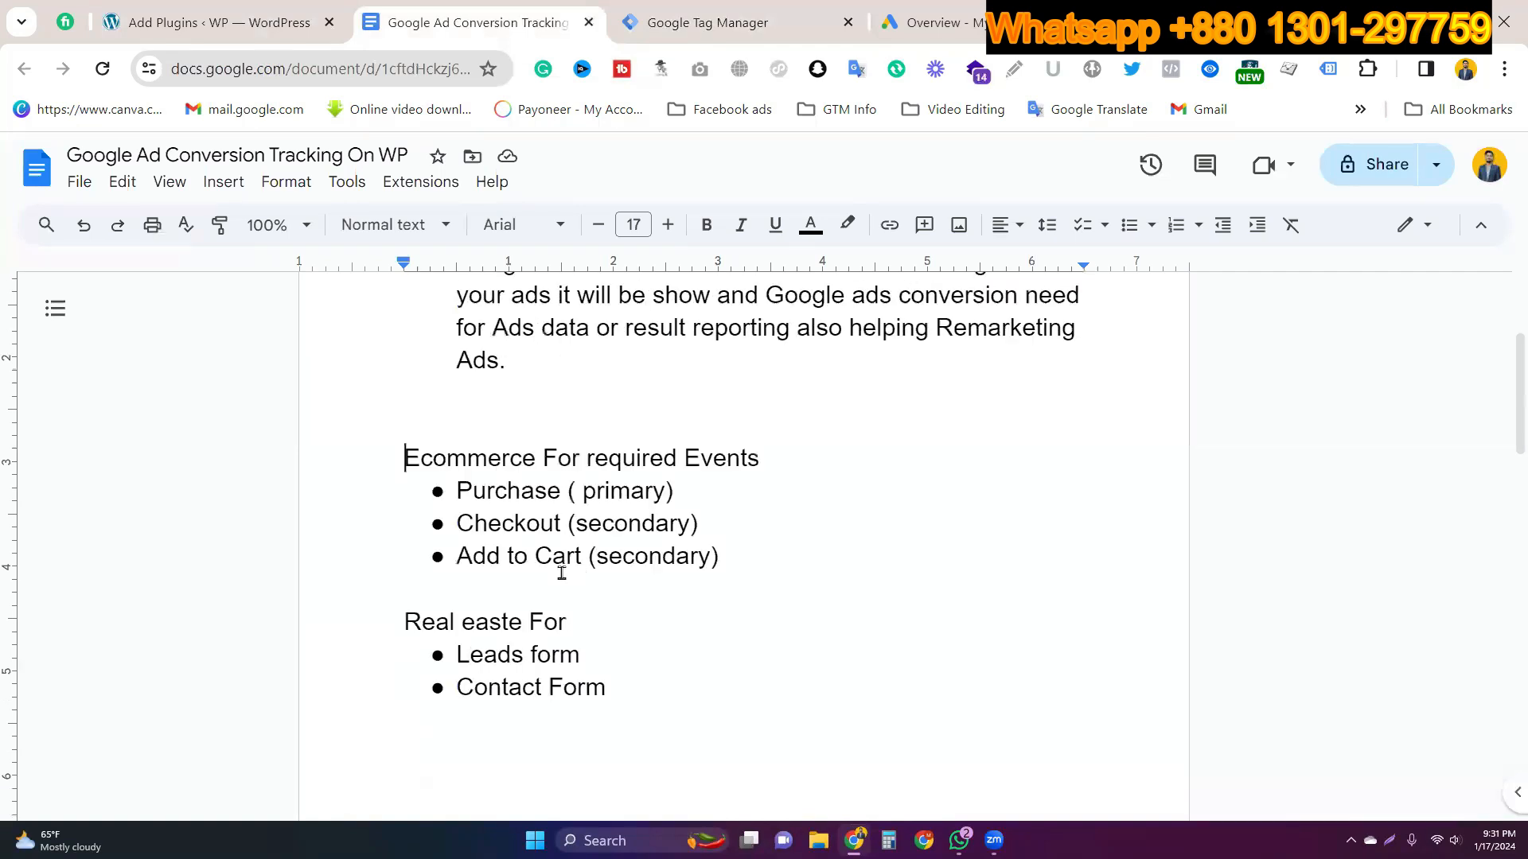
scroll(561, 571, down, 1)
Step: Find GTM4WP among the WordPress plugin search results and open the Google Tag Manager settings page
click(211, 22)
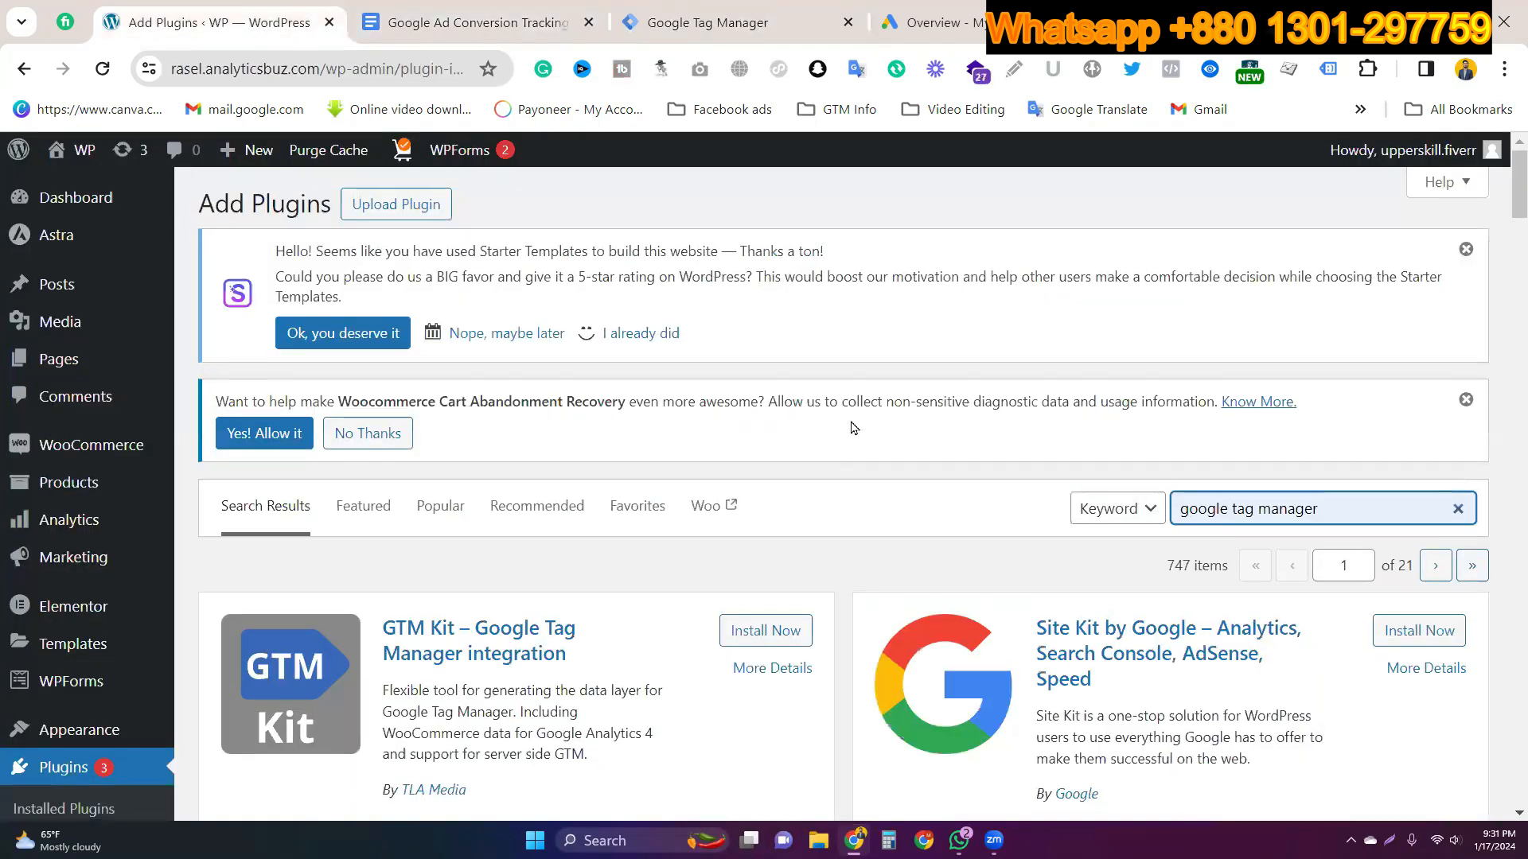
scroll(851, 428, down, 12)
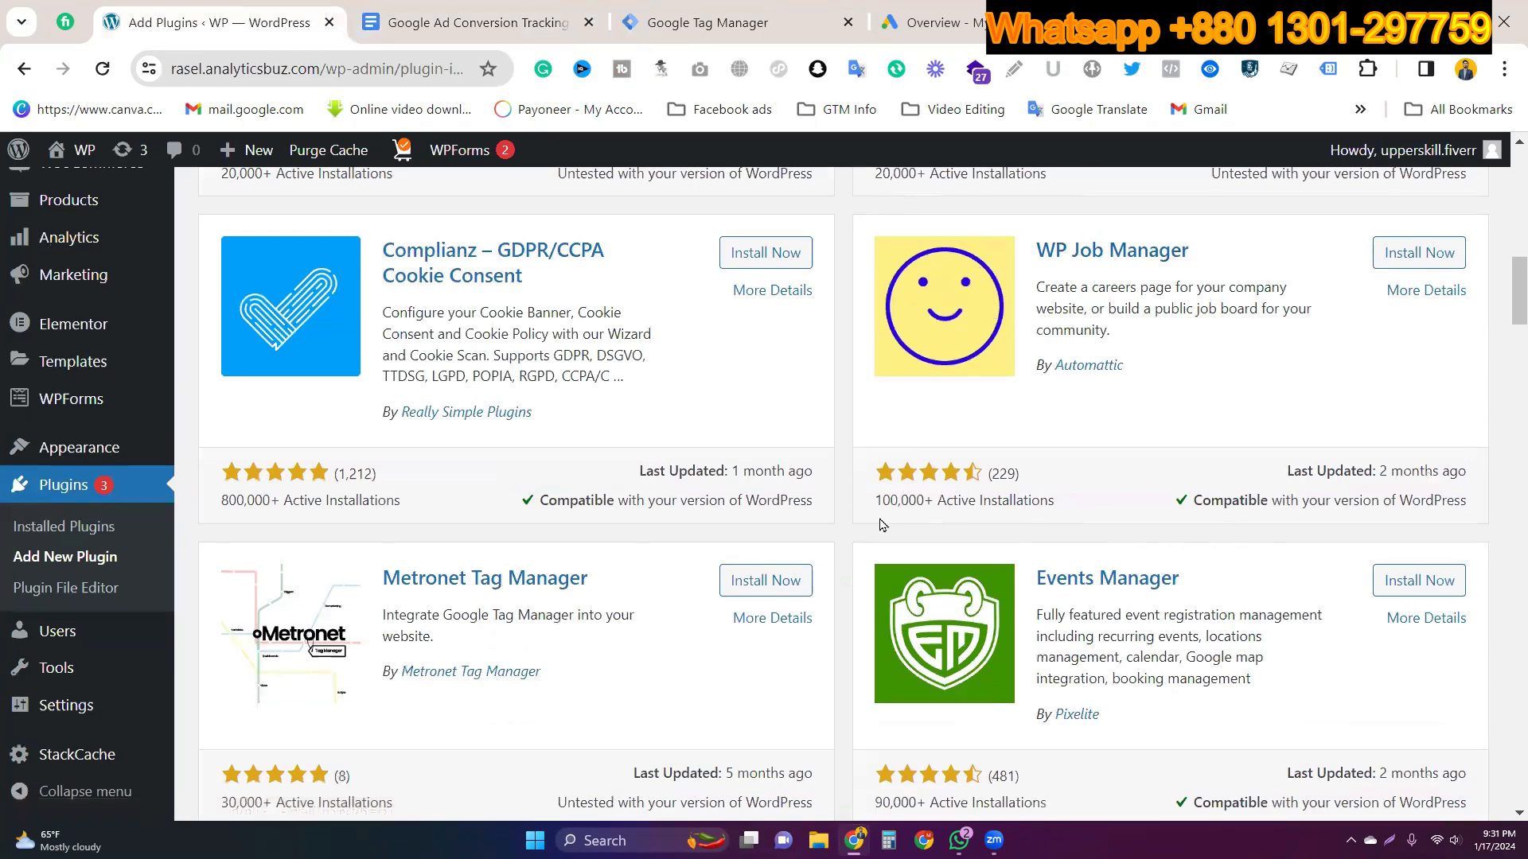
scroll(880, 523, down, 4)
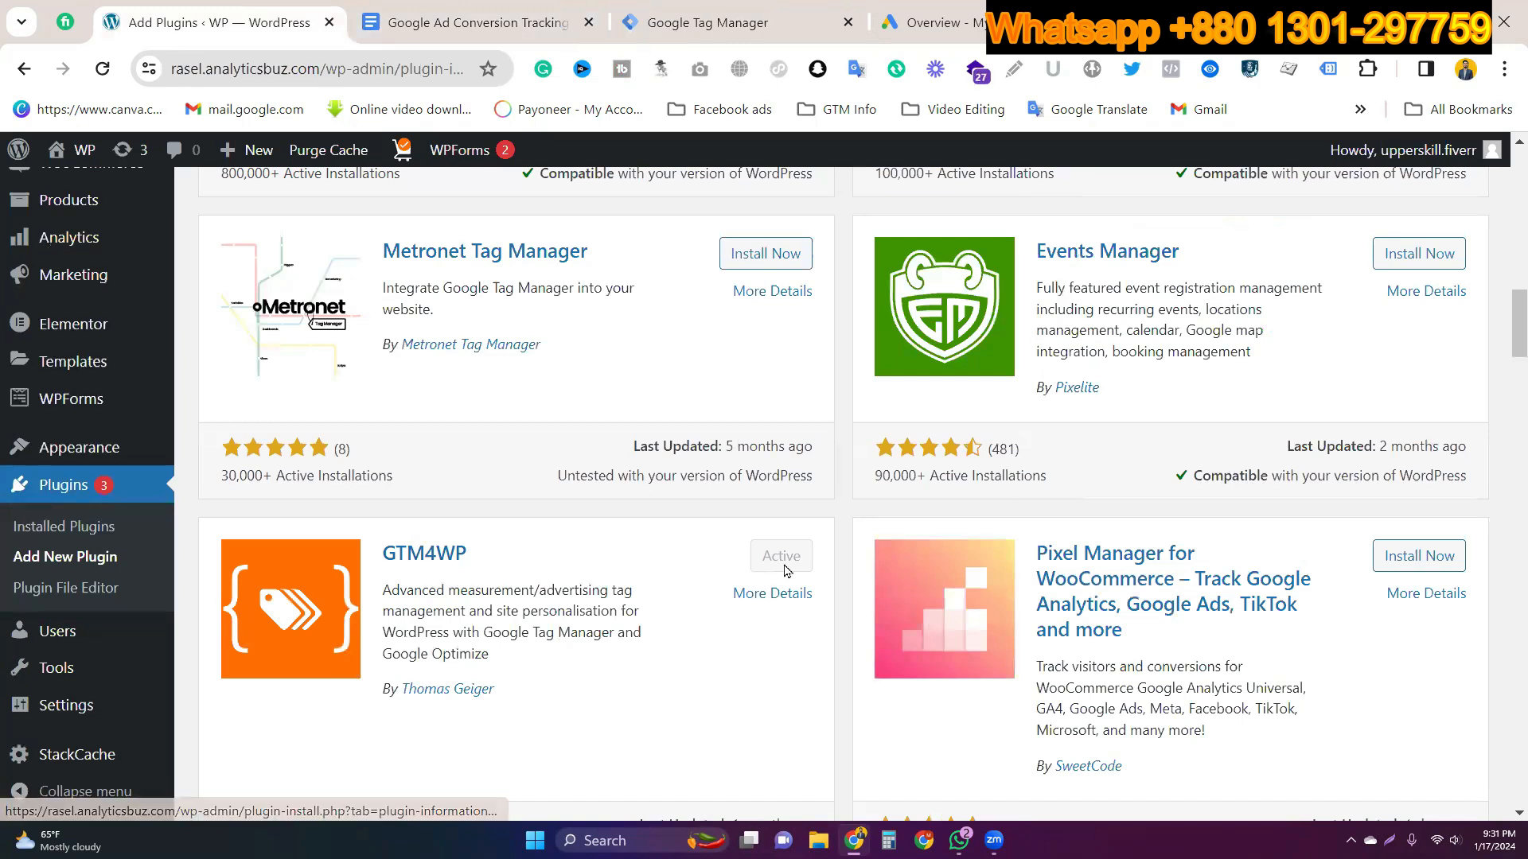
scroll(59, 673, down, 1)
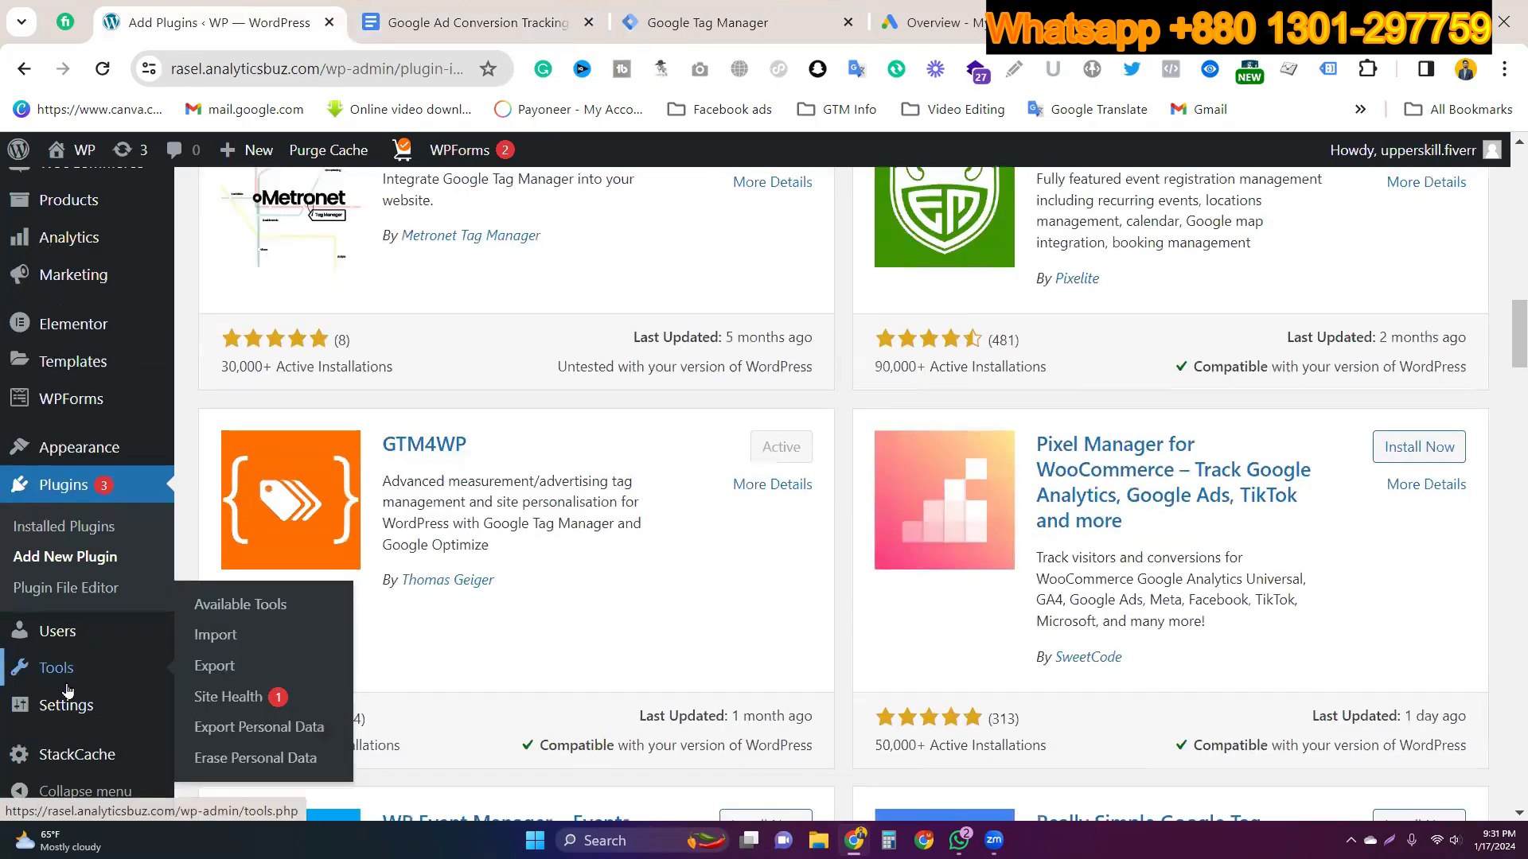
mouse_move(62, 708)
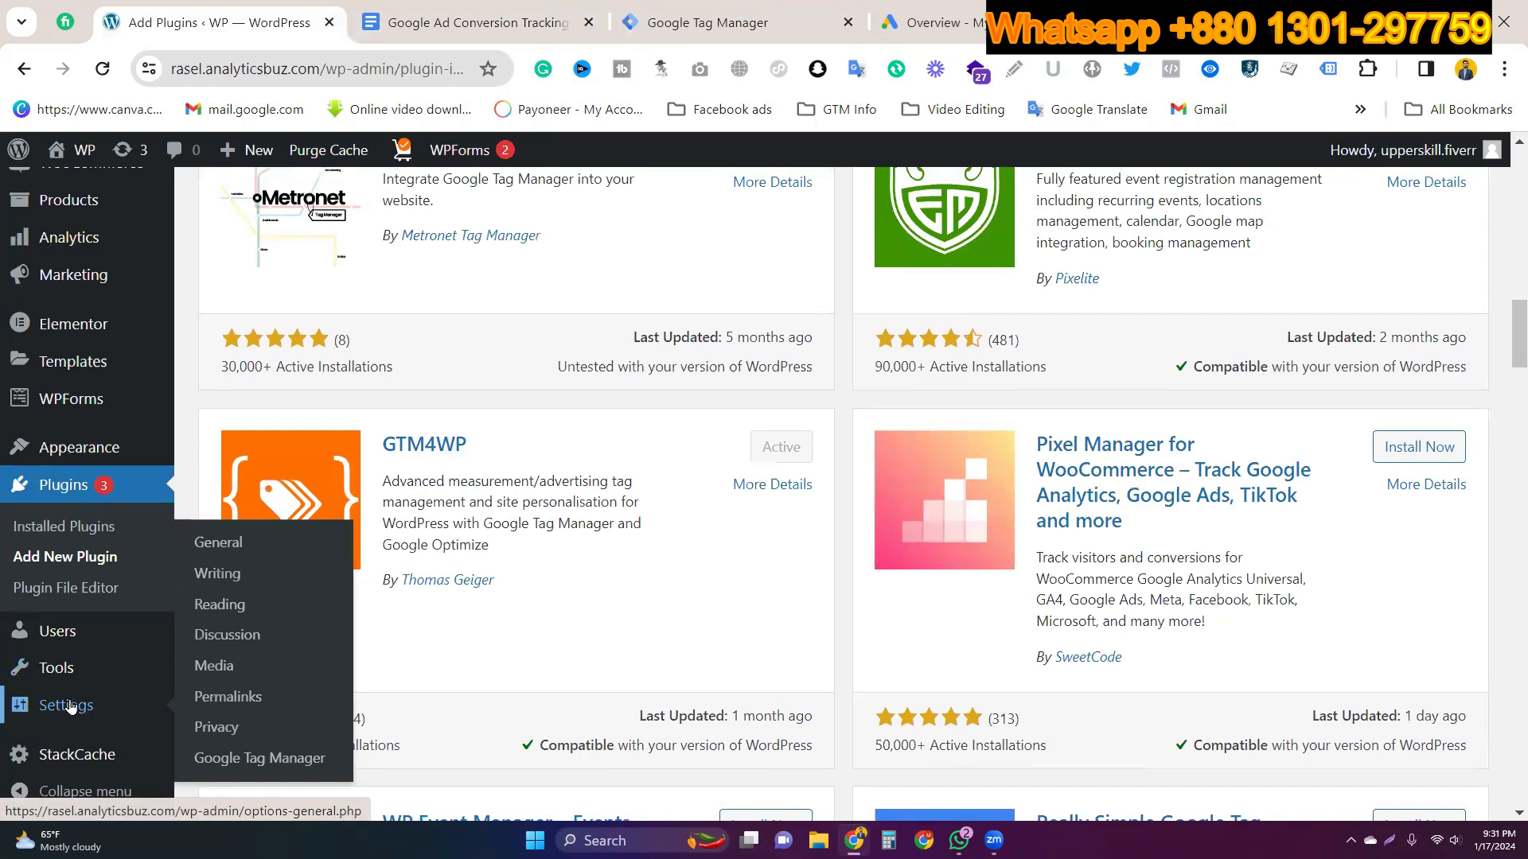
click(279, 765)
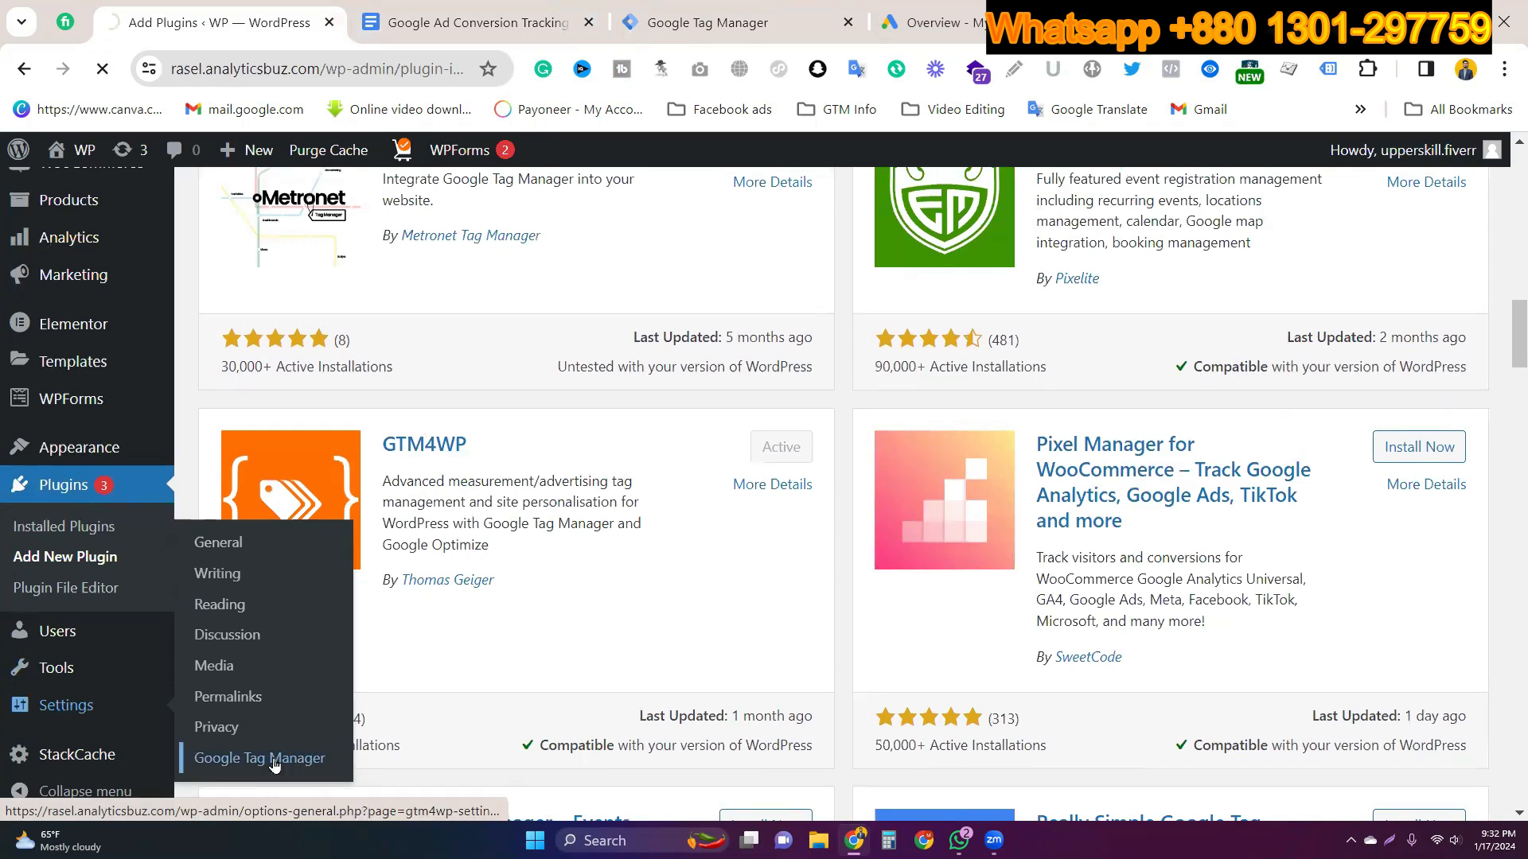
Step: Copy the container ID from the Google Tag Manager workspace
click(737, 9)
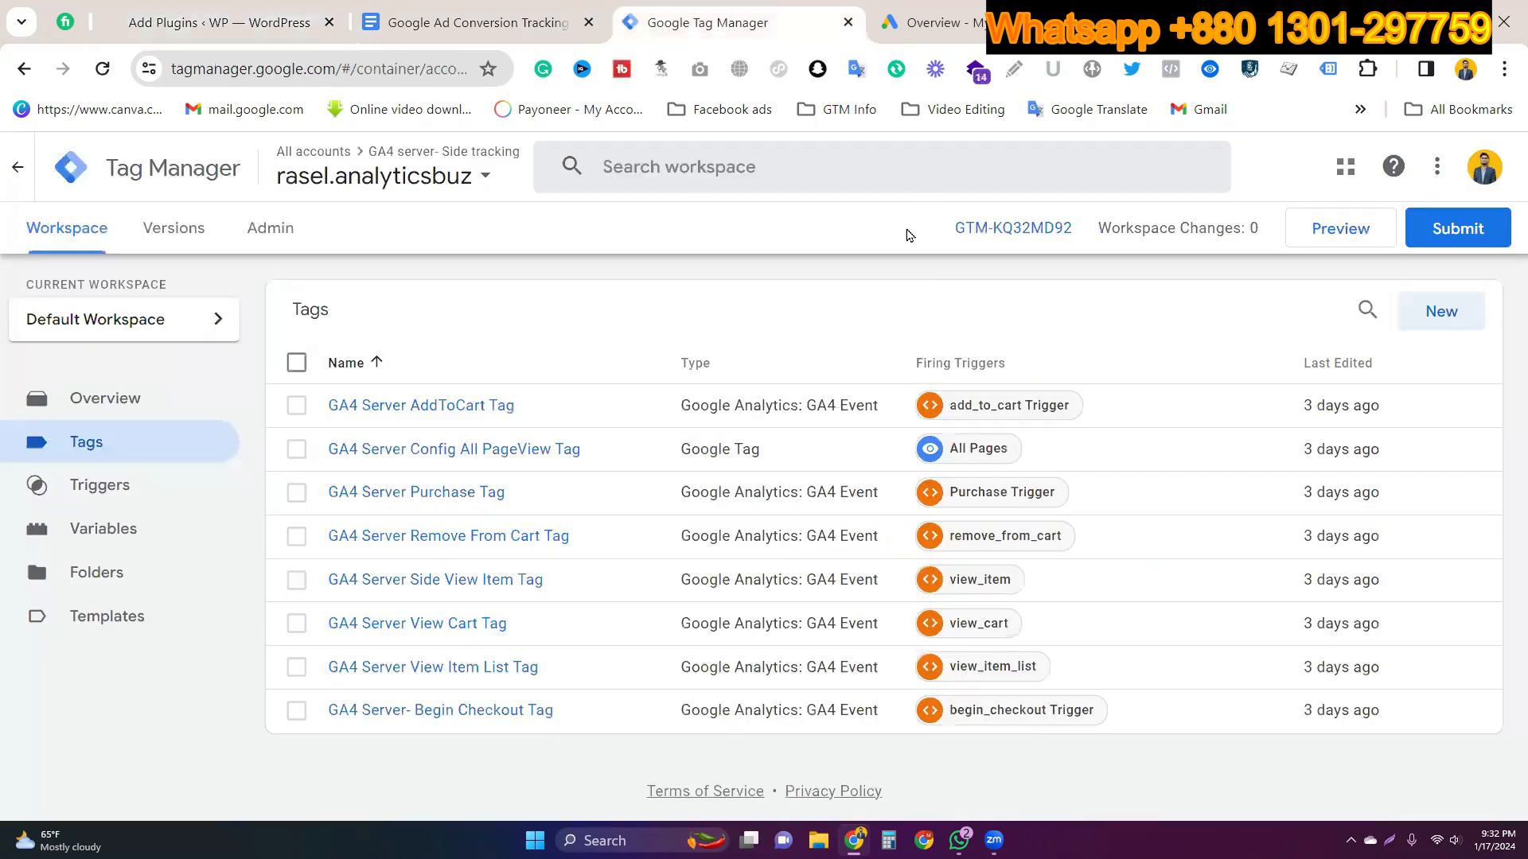
drag(915, 235, 1070, 235)
right_click(1048, 256)
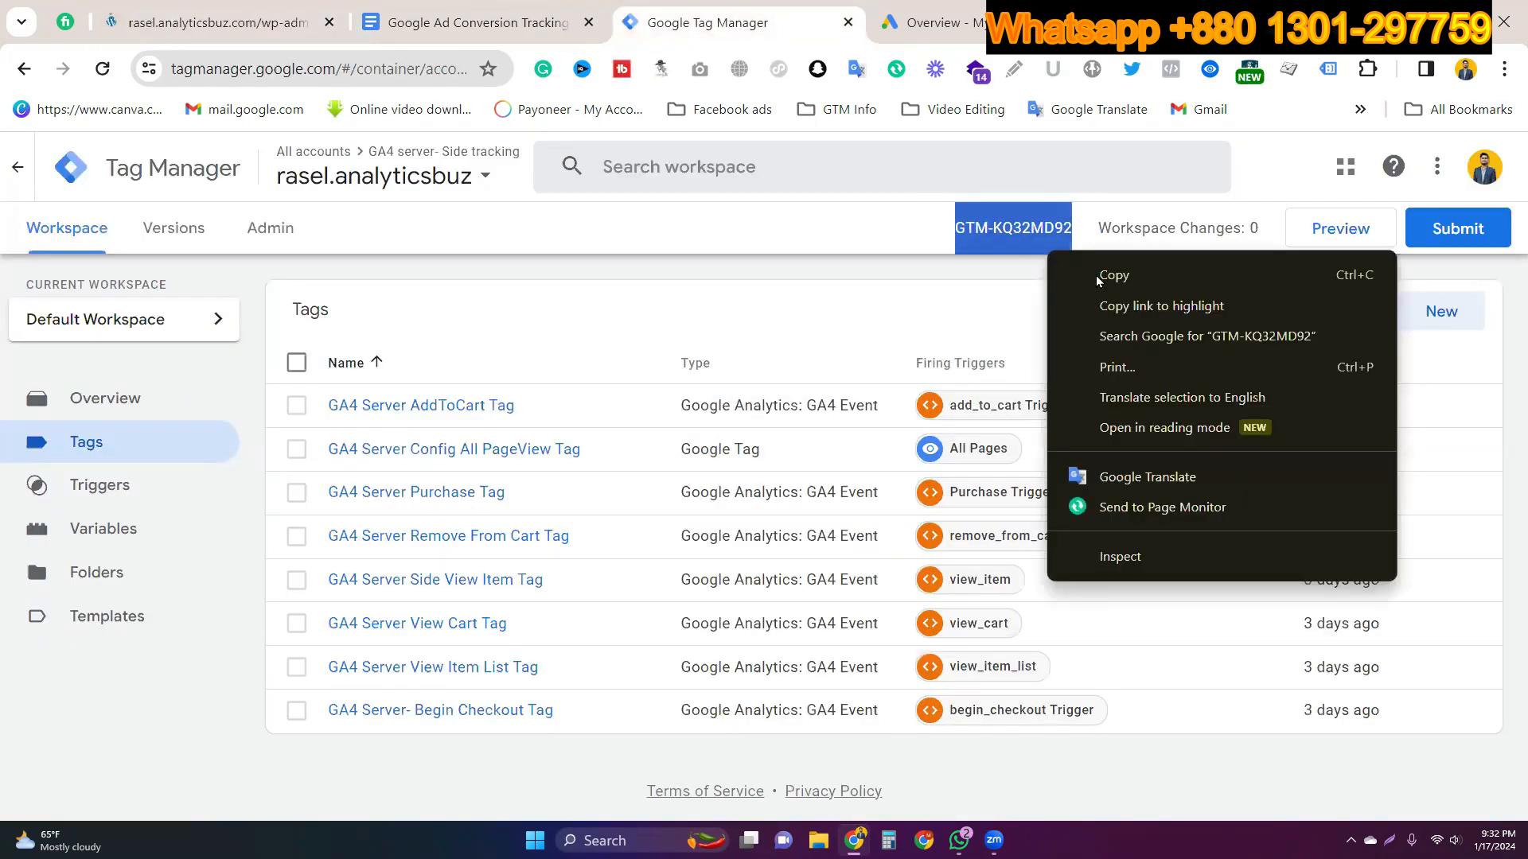
click(1106, 274)
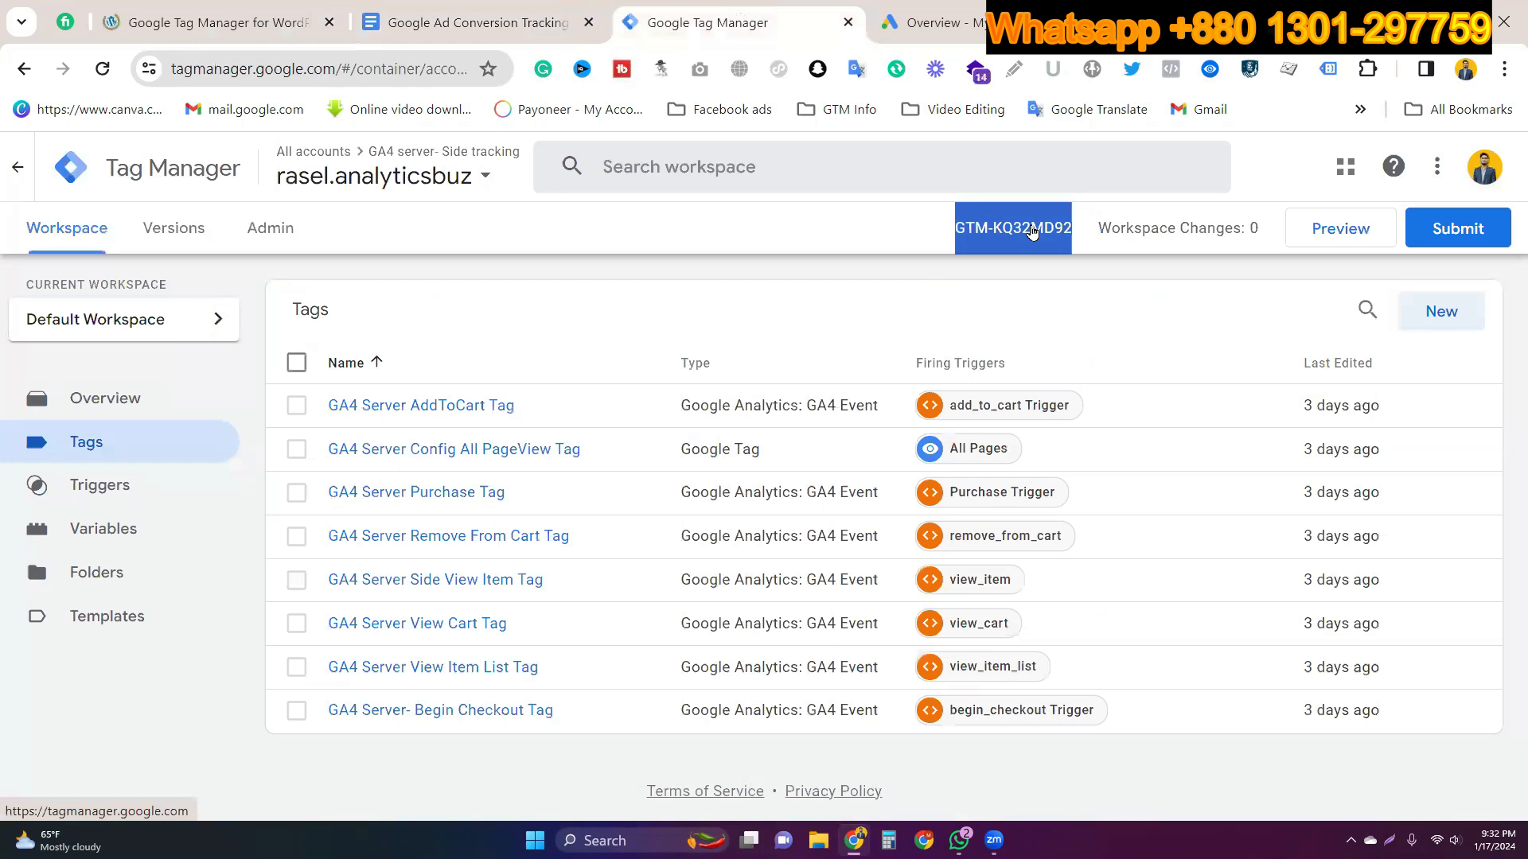
Step: Open the container's installation instructions and inspect the ID inside the head code snippet
click(1029, 227)
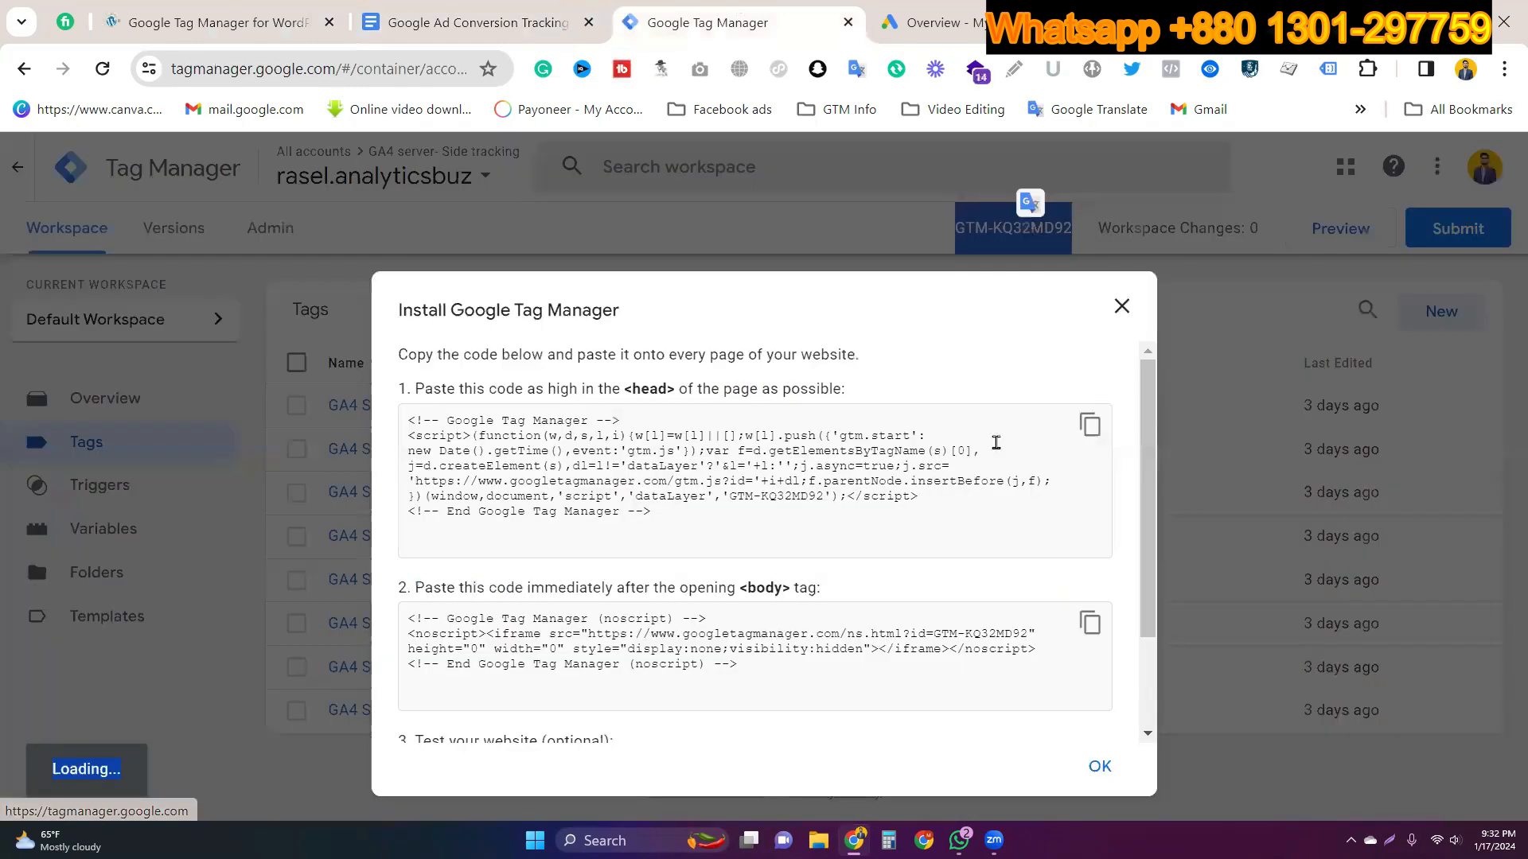
double_click(812, 493)
click(798, 490)
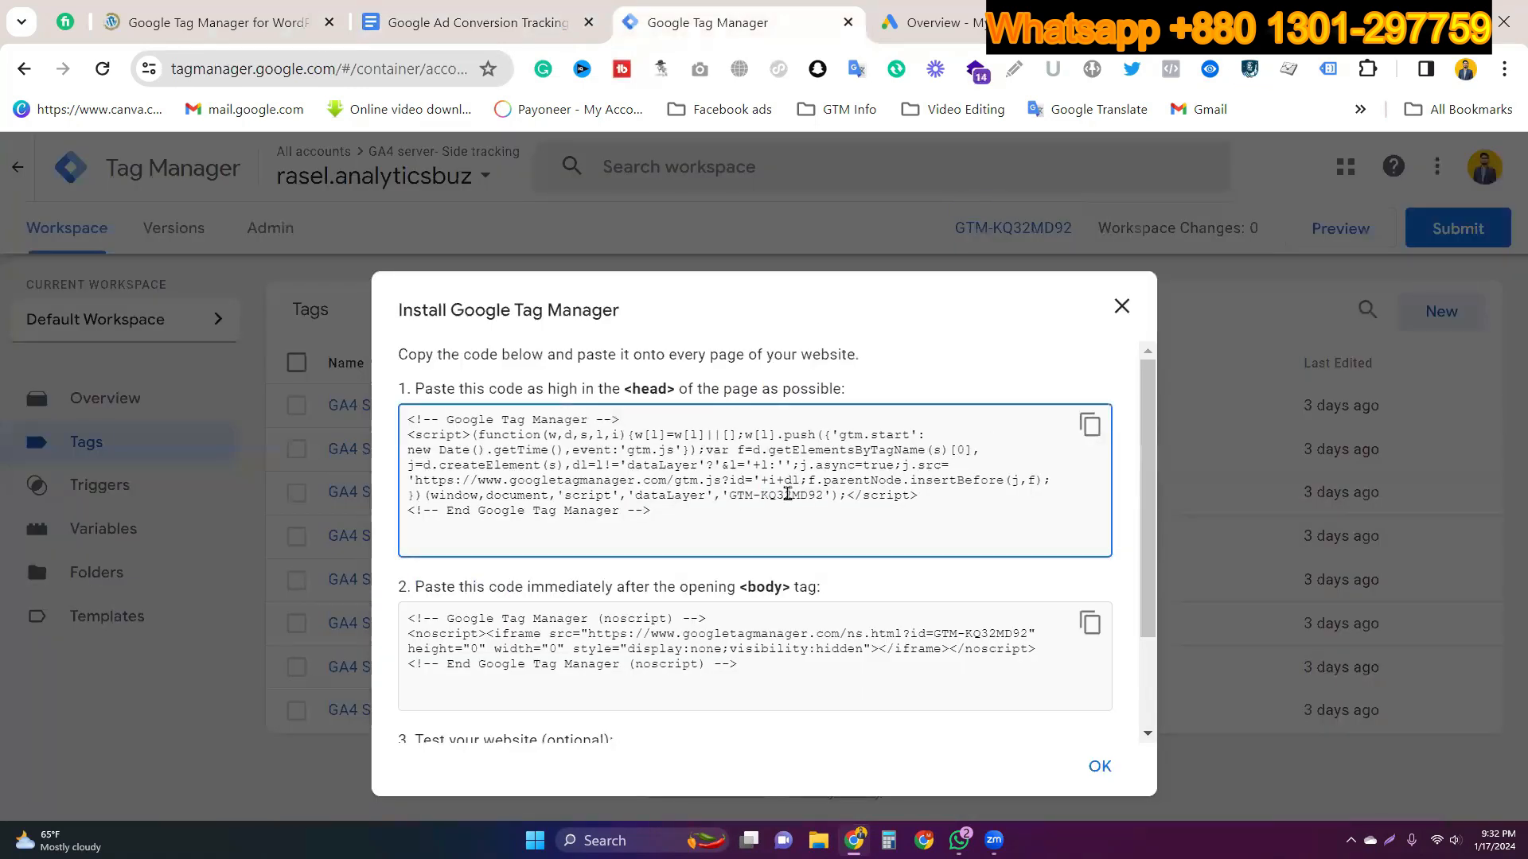
Step: Check the Google Tag Manager ID field in the WordPress plugin settings, and close the Tag Manager installation instructions
click(277, 8)
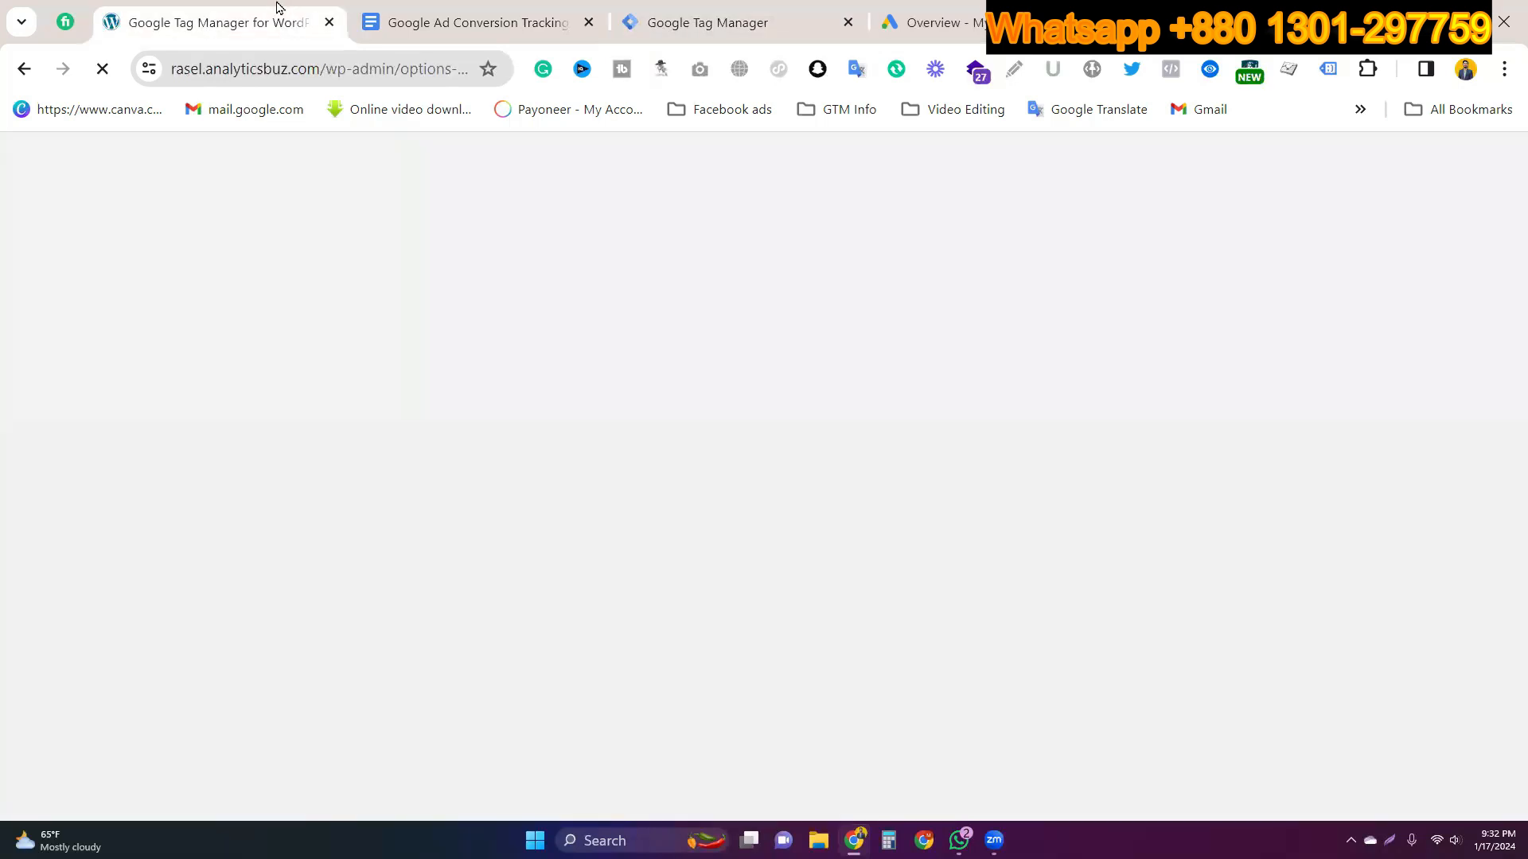
scroll(604, 517, down, 3)
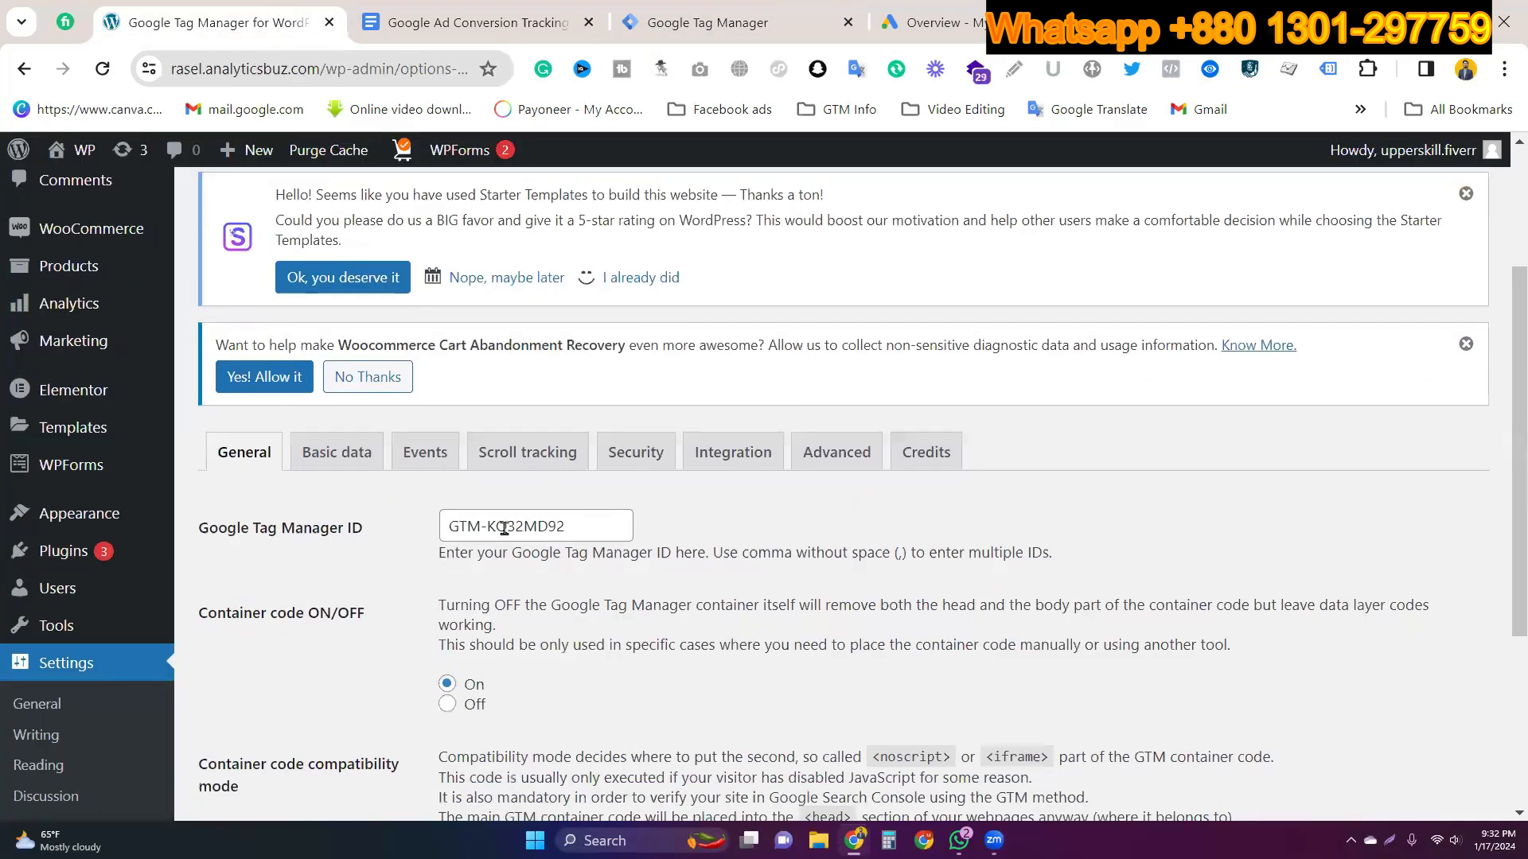
triple_click(504, 528)
click(698, 10)
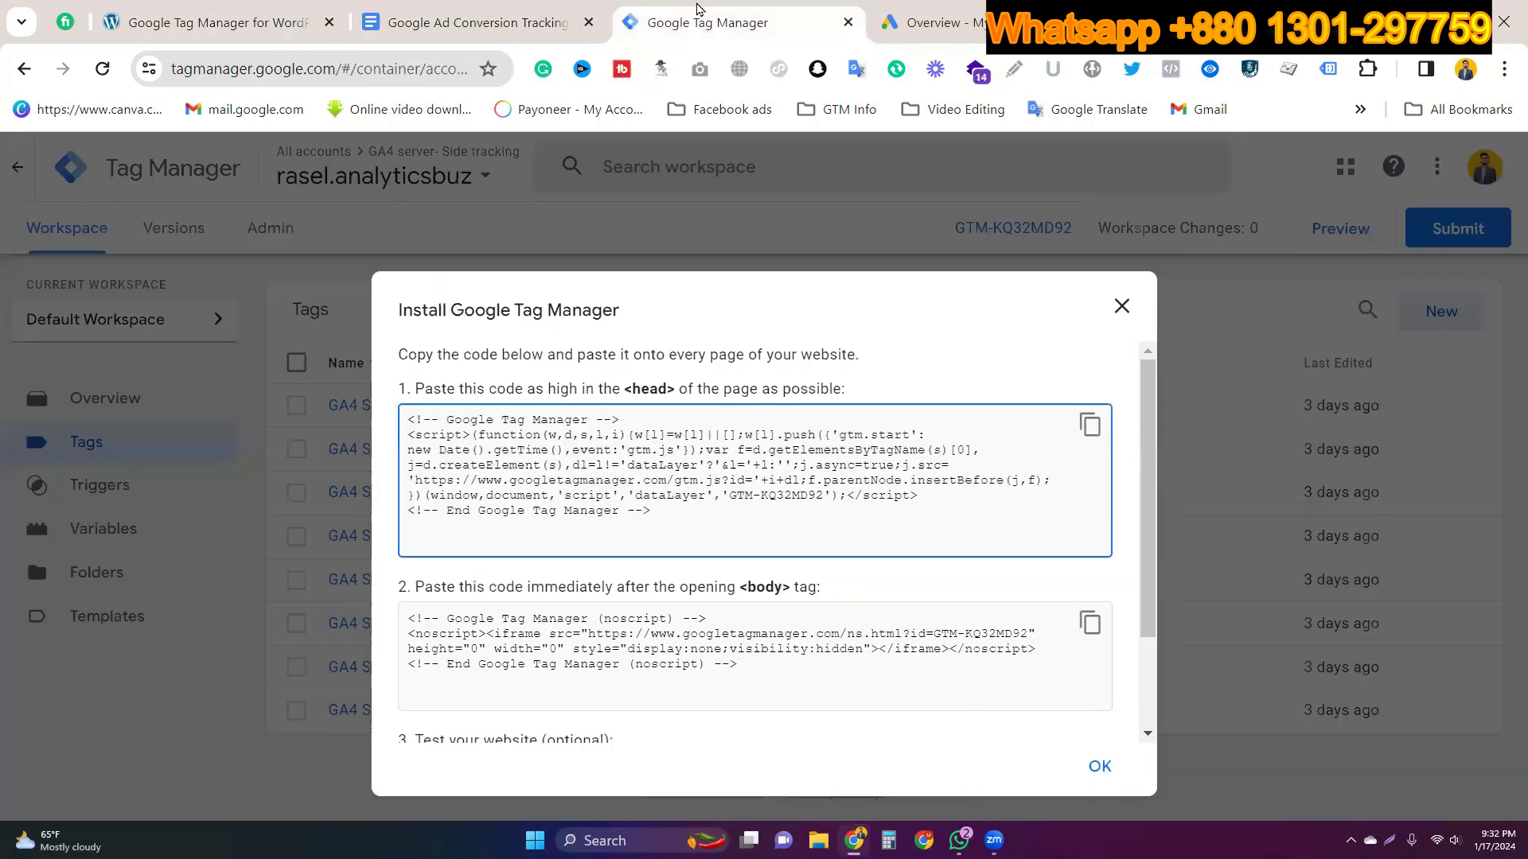
click(1121, 307)
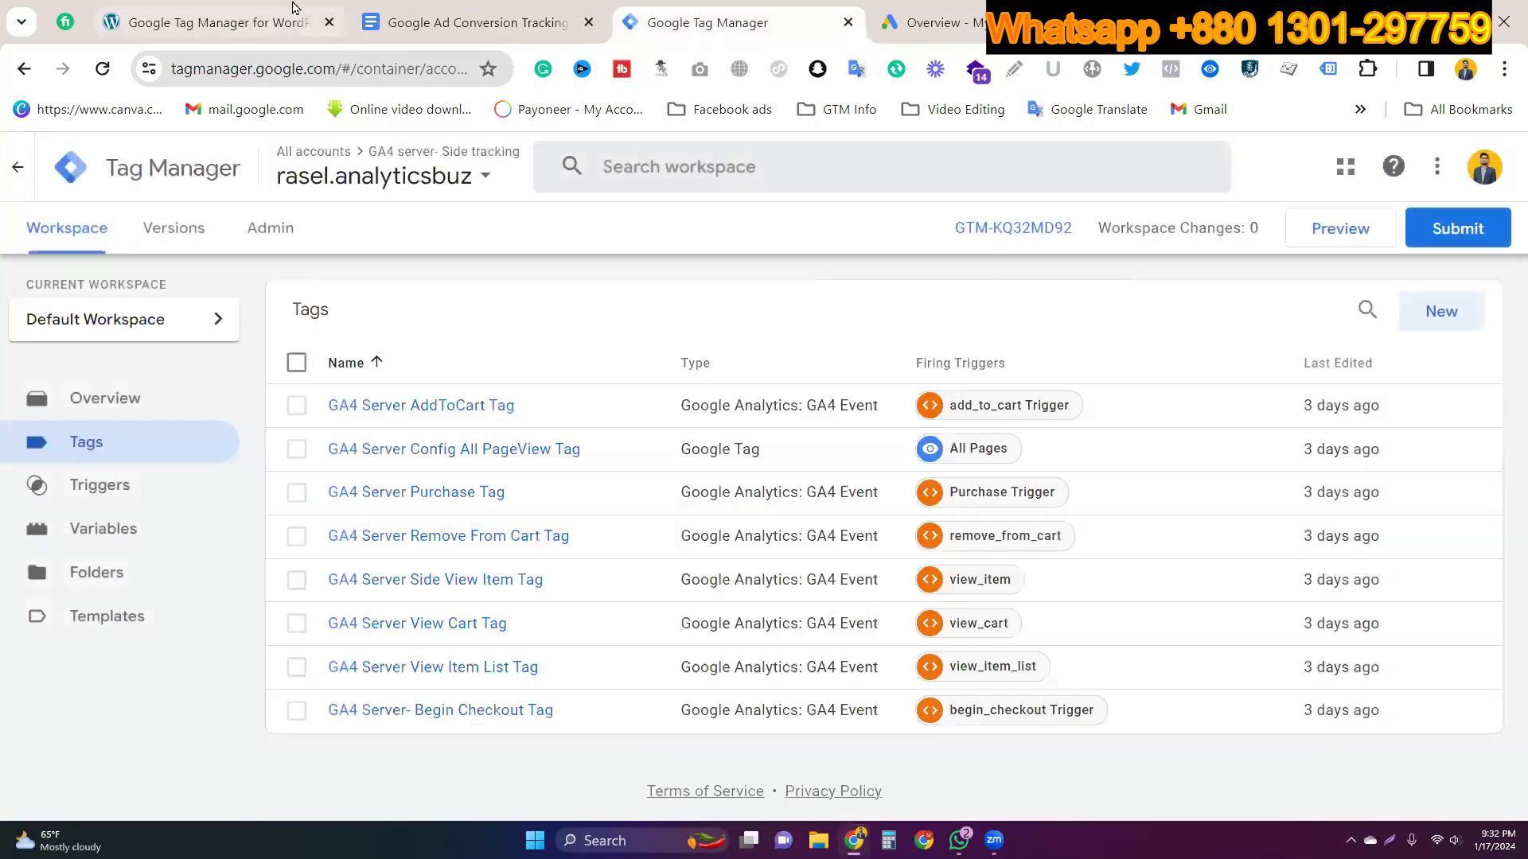
Step: In the WordPress plugin settings, review the WooCommerce integration's Track enhanced e-commerce option and the General container code options
key(ctrl+2)
click(729, 461)
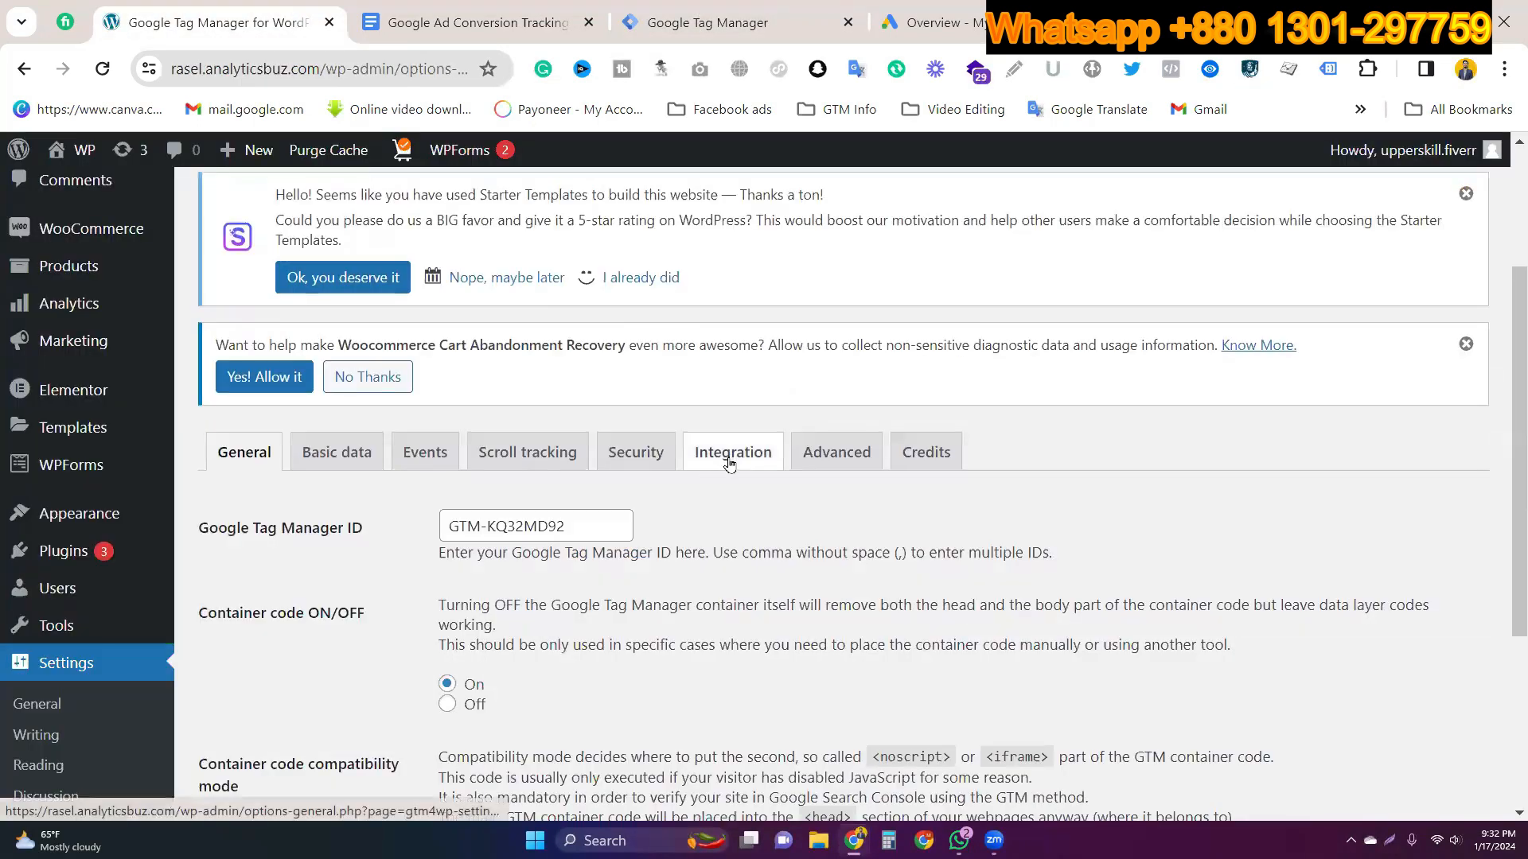
click(370, 506)
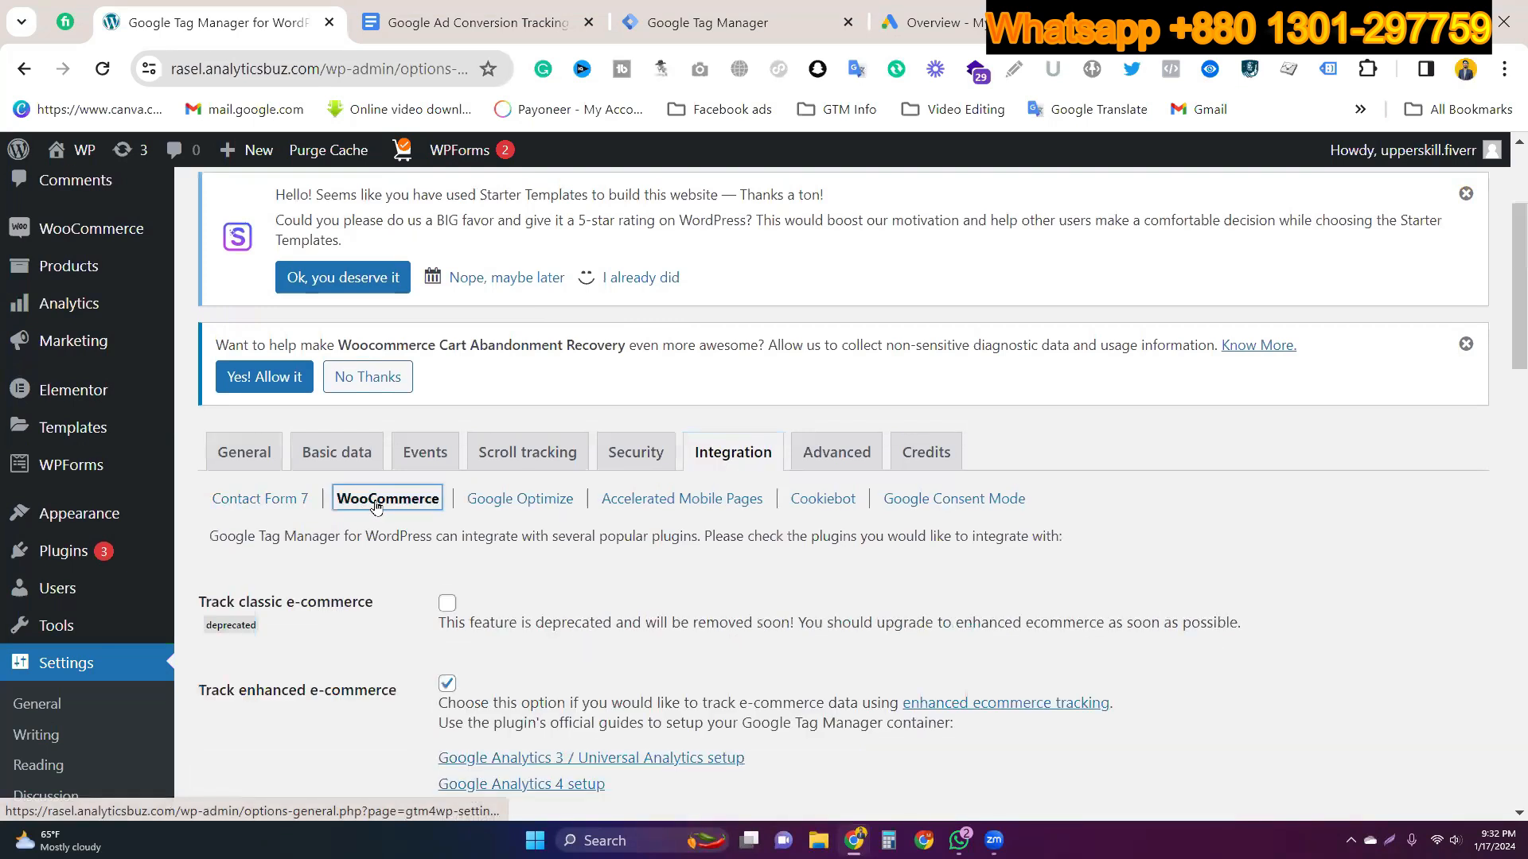
scroll(398, 557, down, 2)
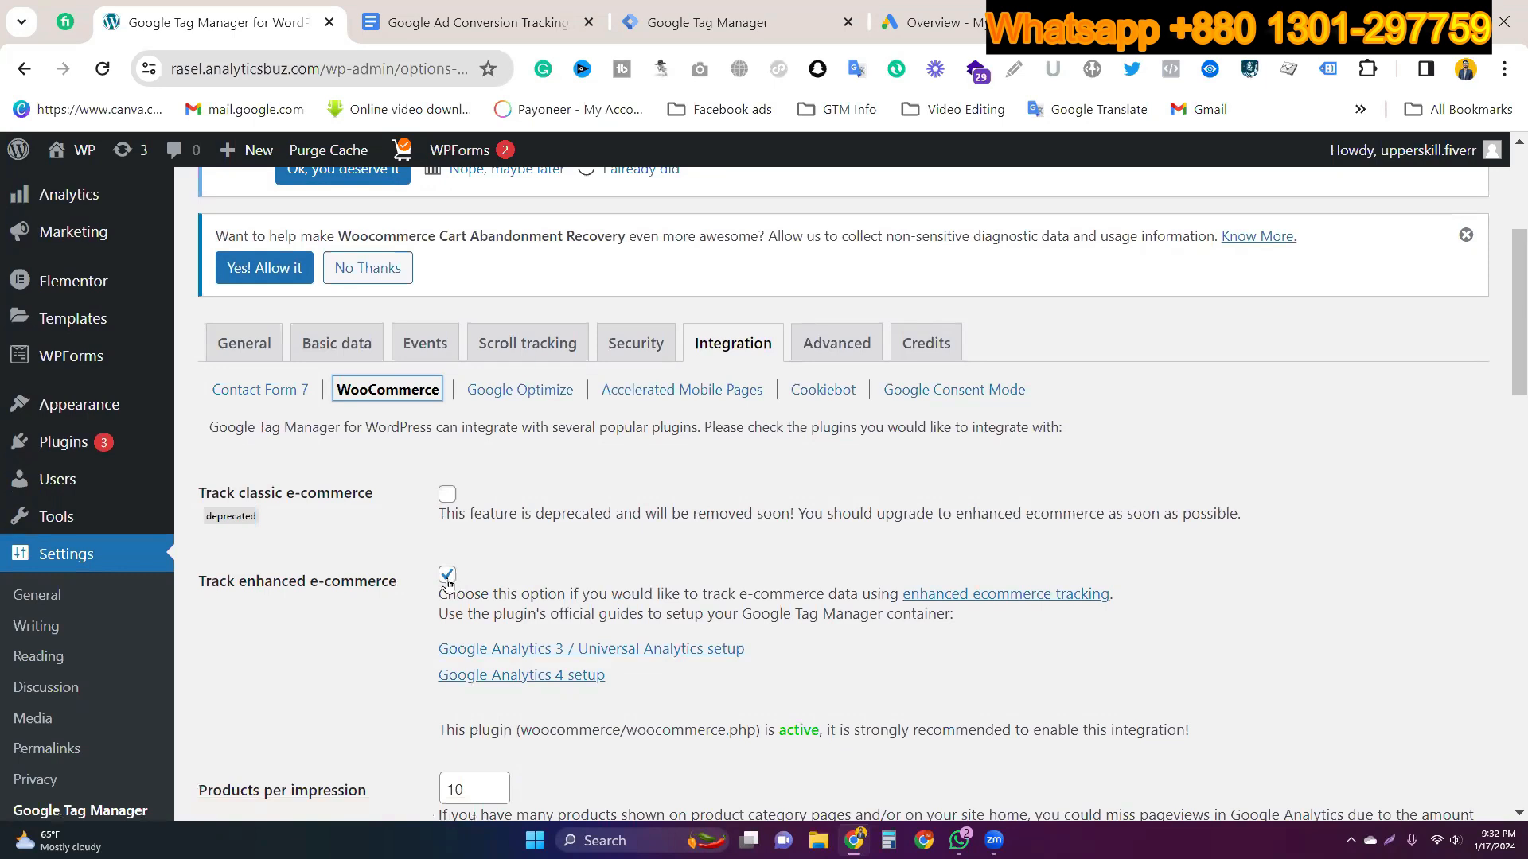
click(262, 359)
scroll(354, 443, down, 3)
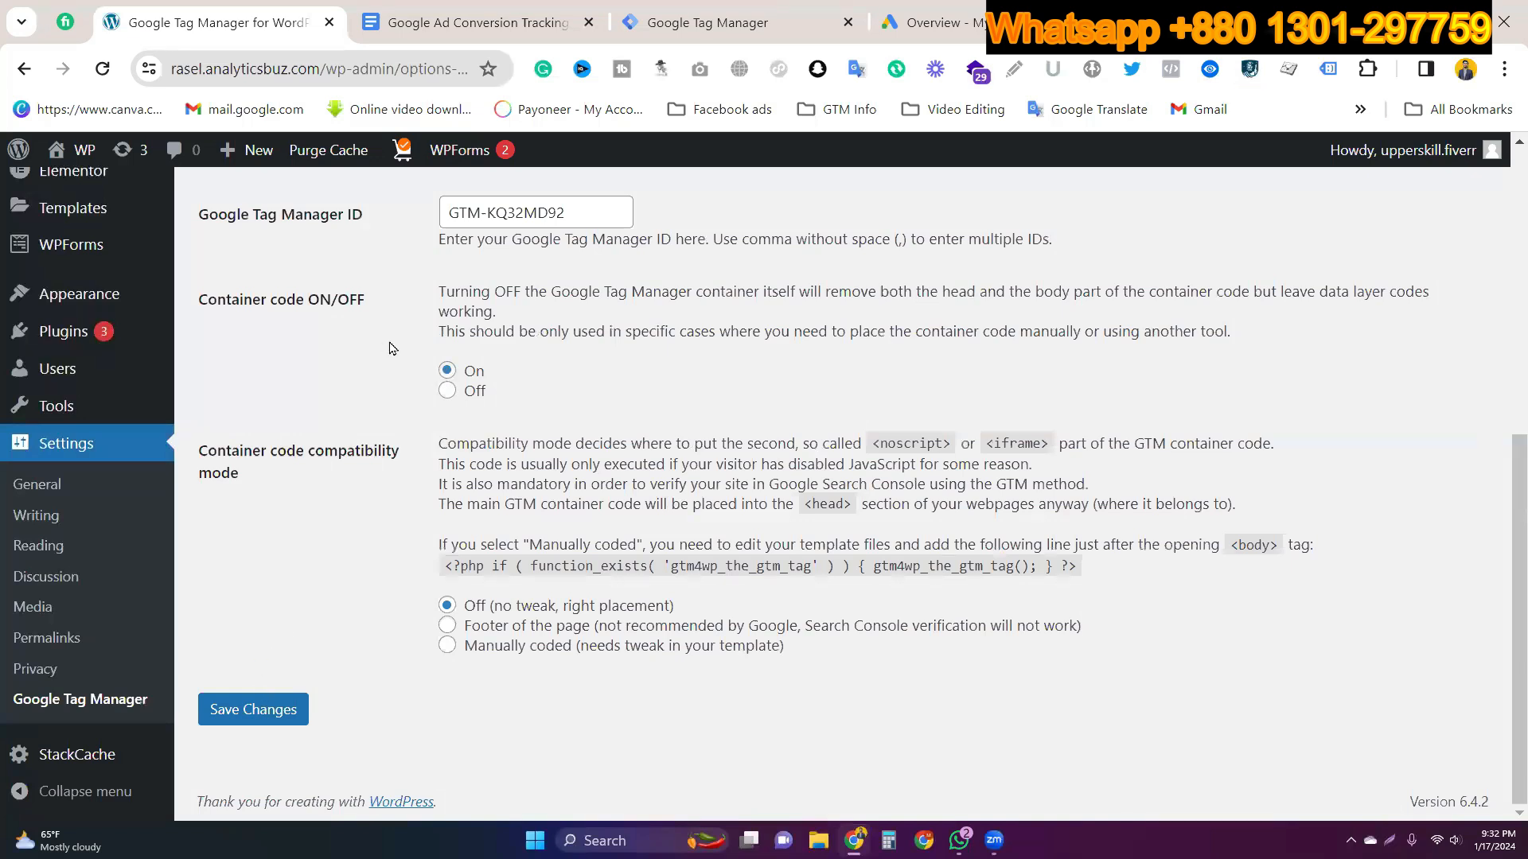
Step: Start a preview of the Tag Manager container and connect Tag Assistant to the WordPress site's URL
click(636, 8)
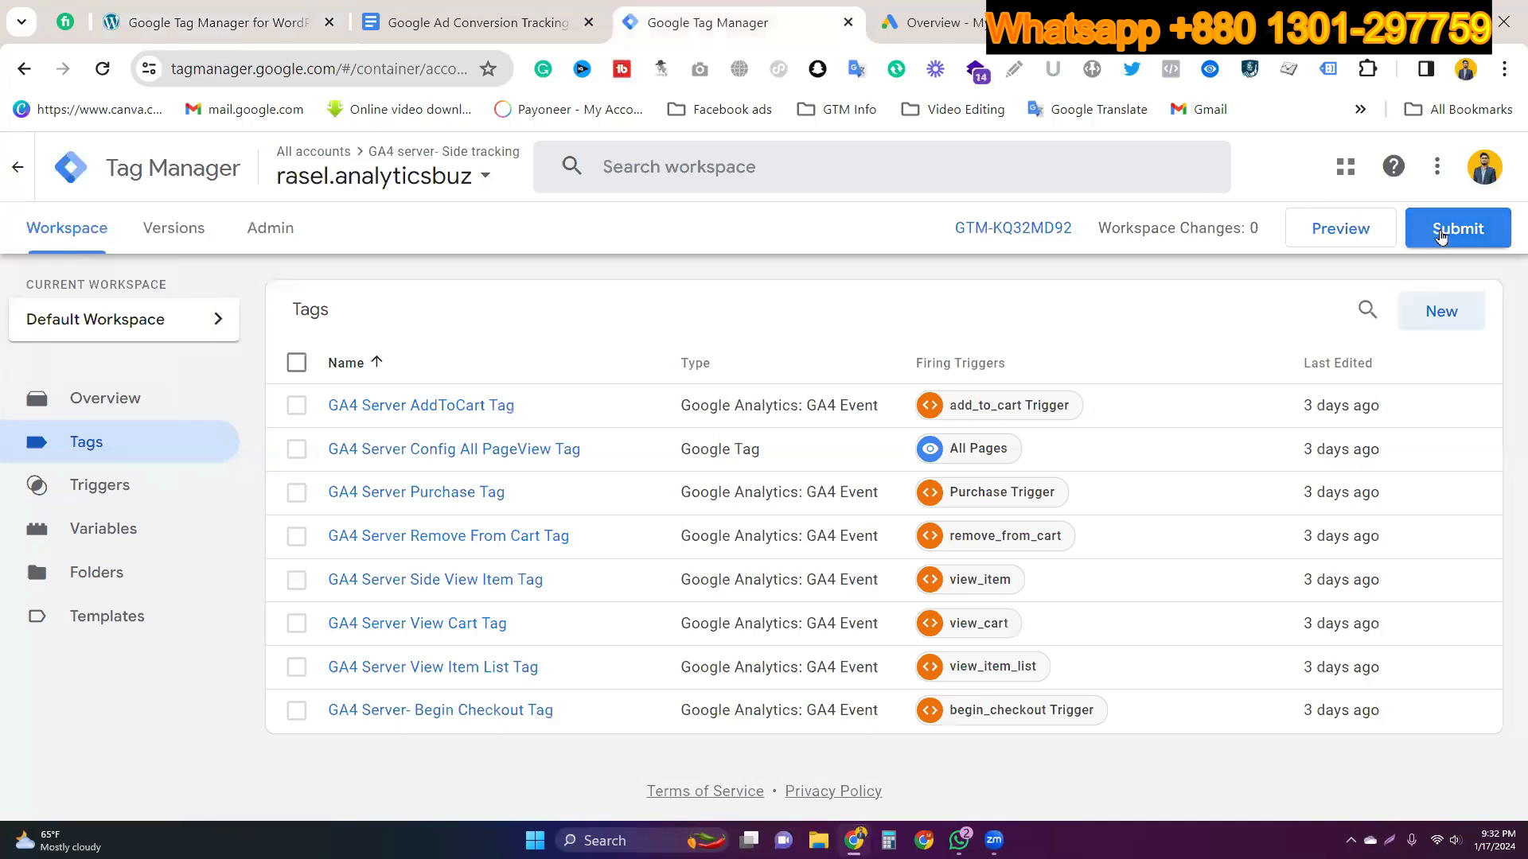
click(1363, 236)
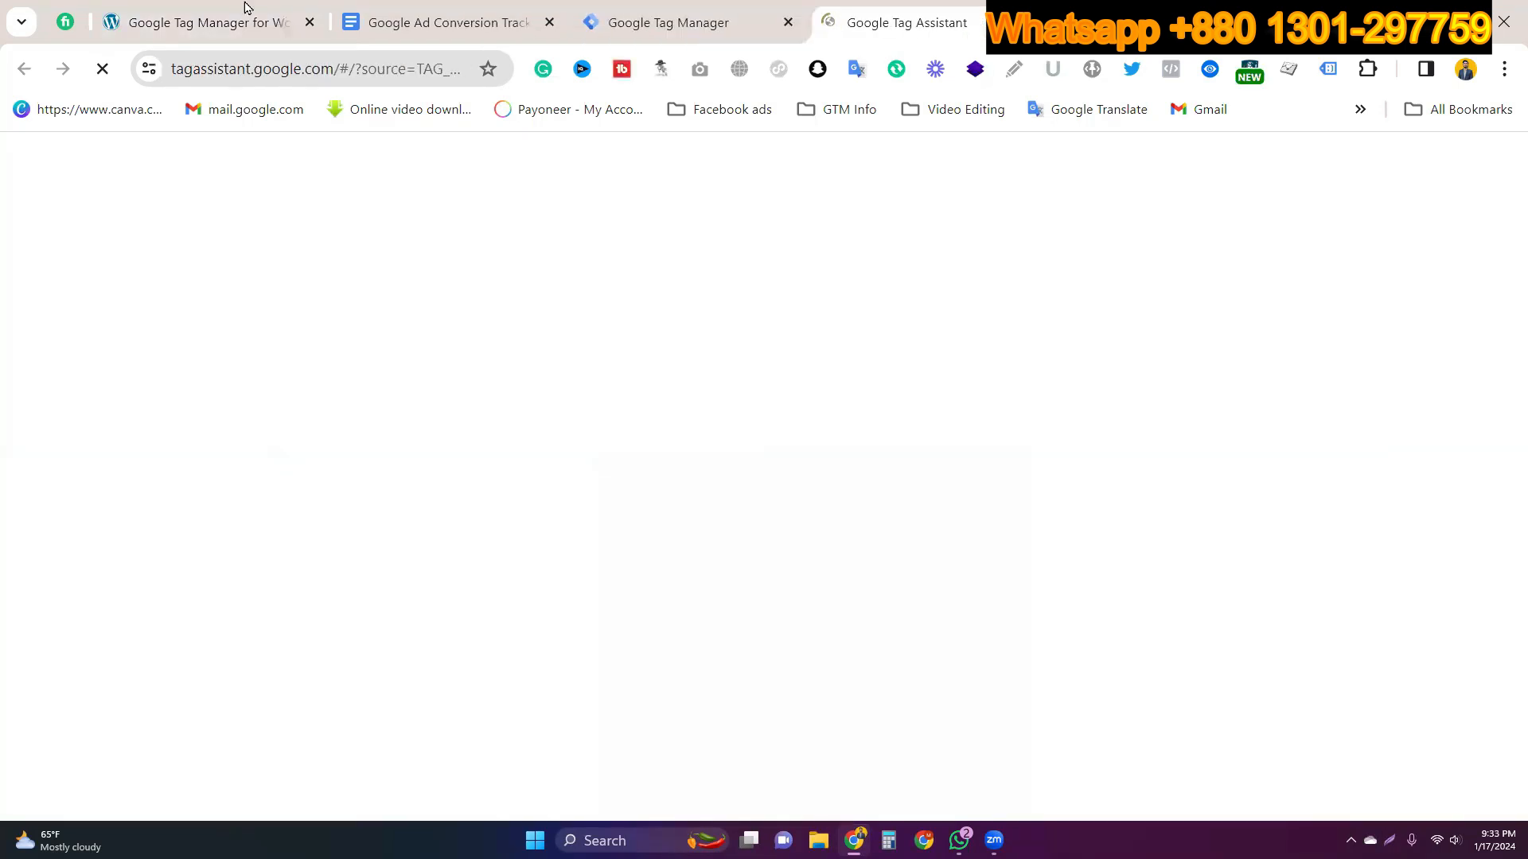
click(246, 12)
click(883, 8)
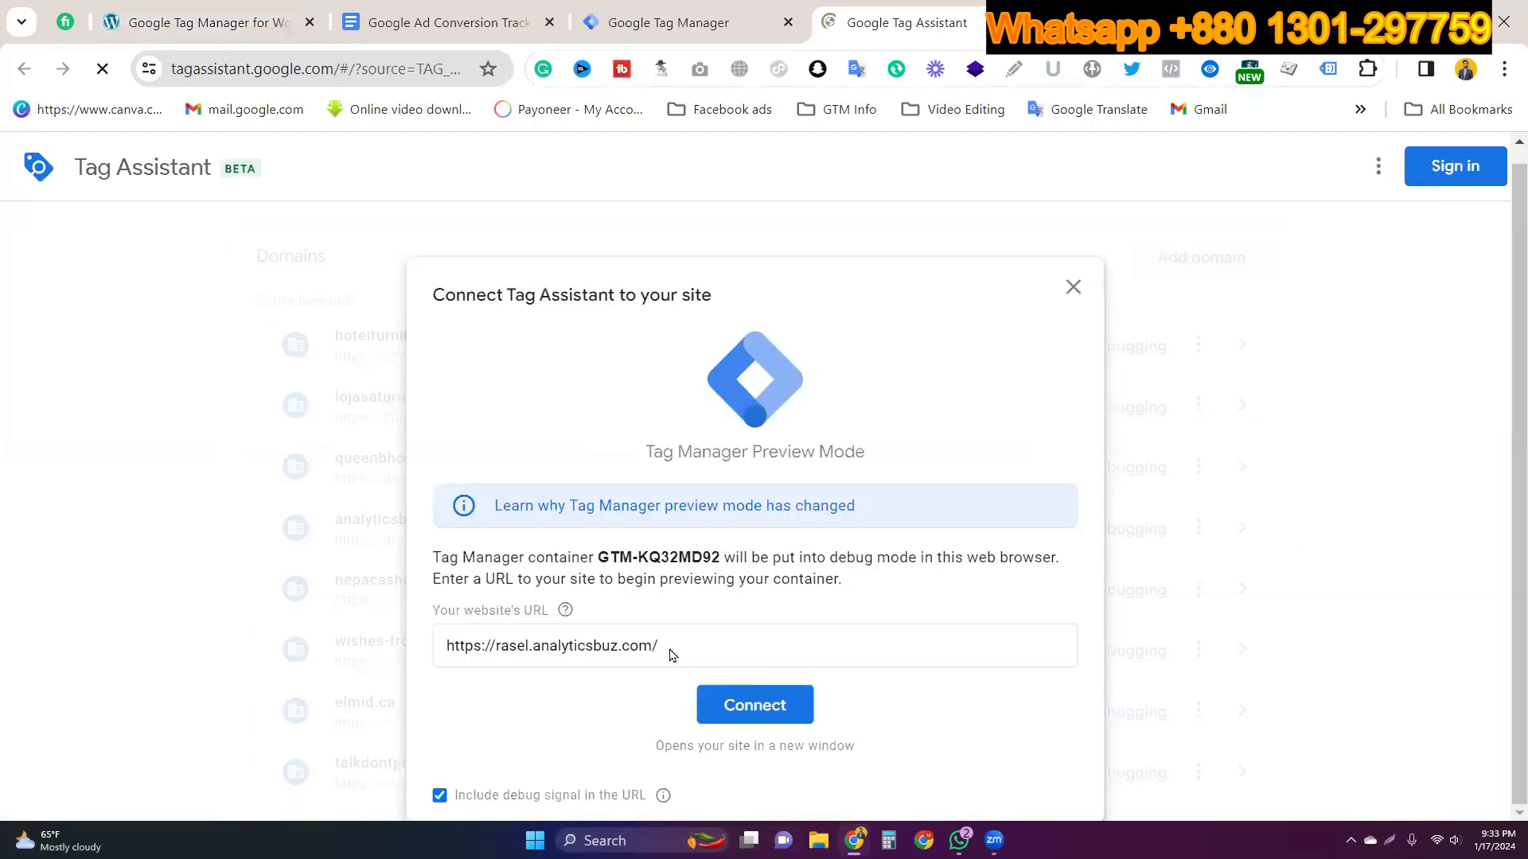
click(766, 706)
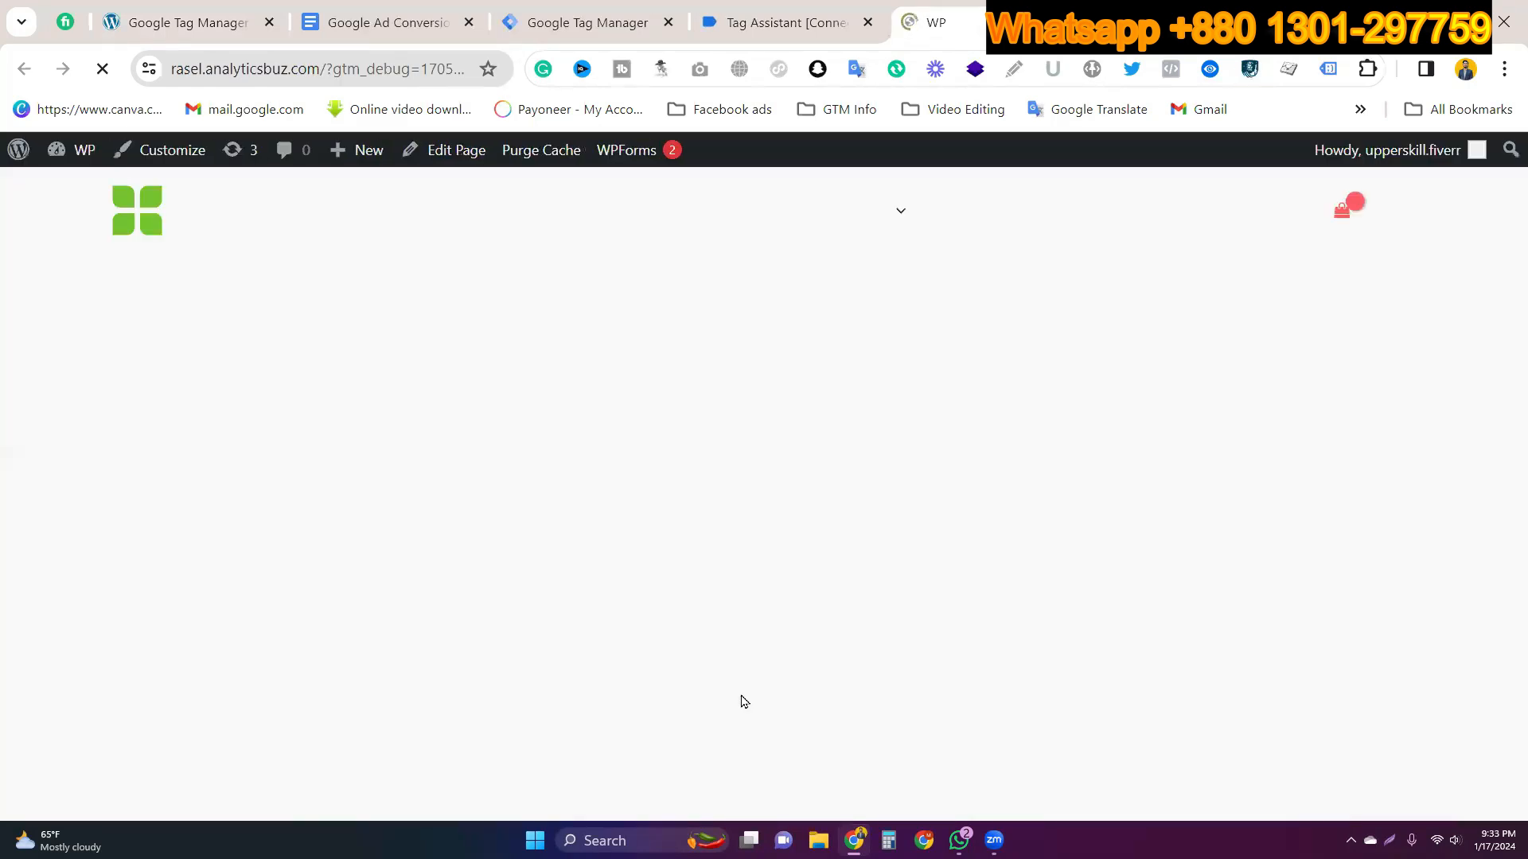
Step: Check the storefront's connection to Tag Assistant, and continue past the connection confirmation to the debug summary
click(695, 9)
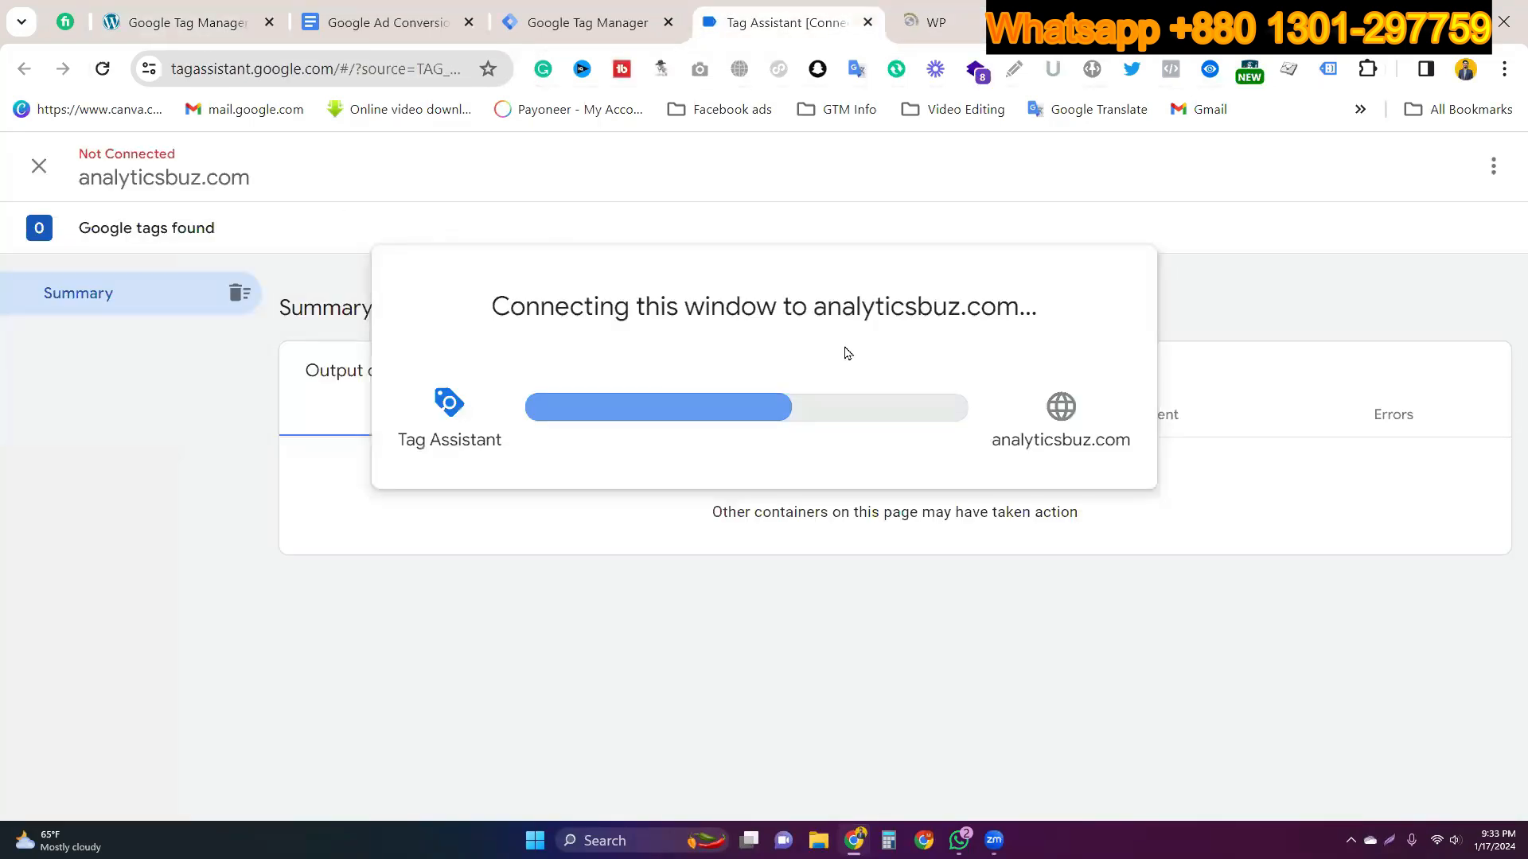
click(933, 10)
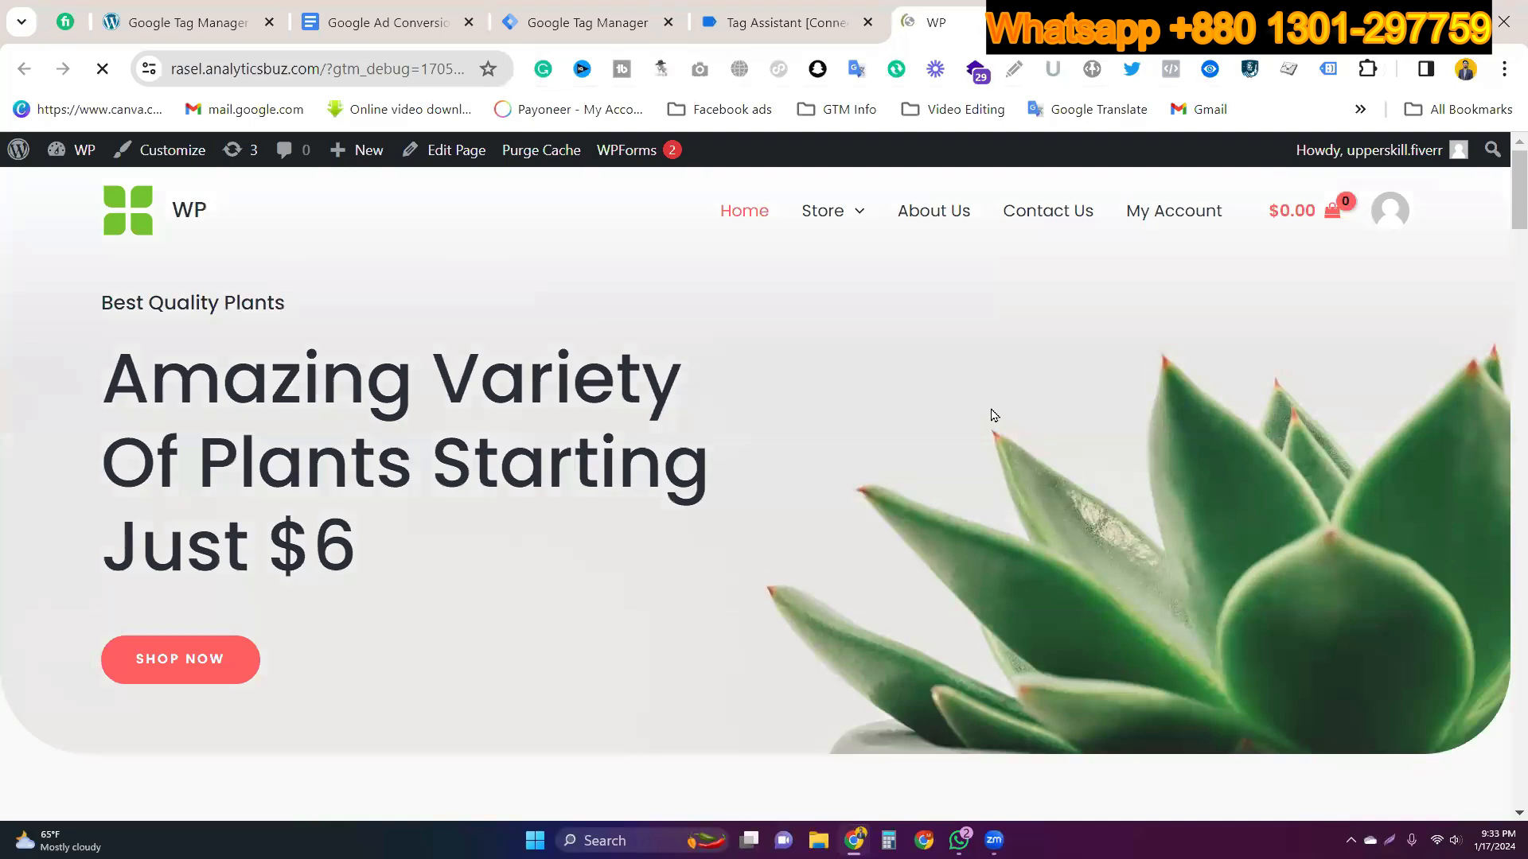
scroll(994, 416, down, 5)
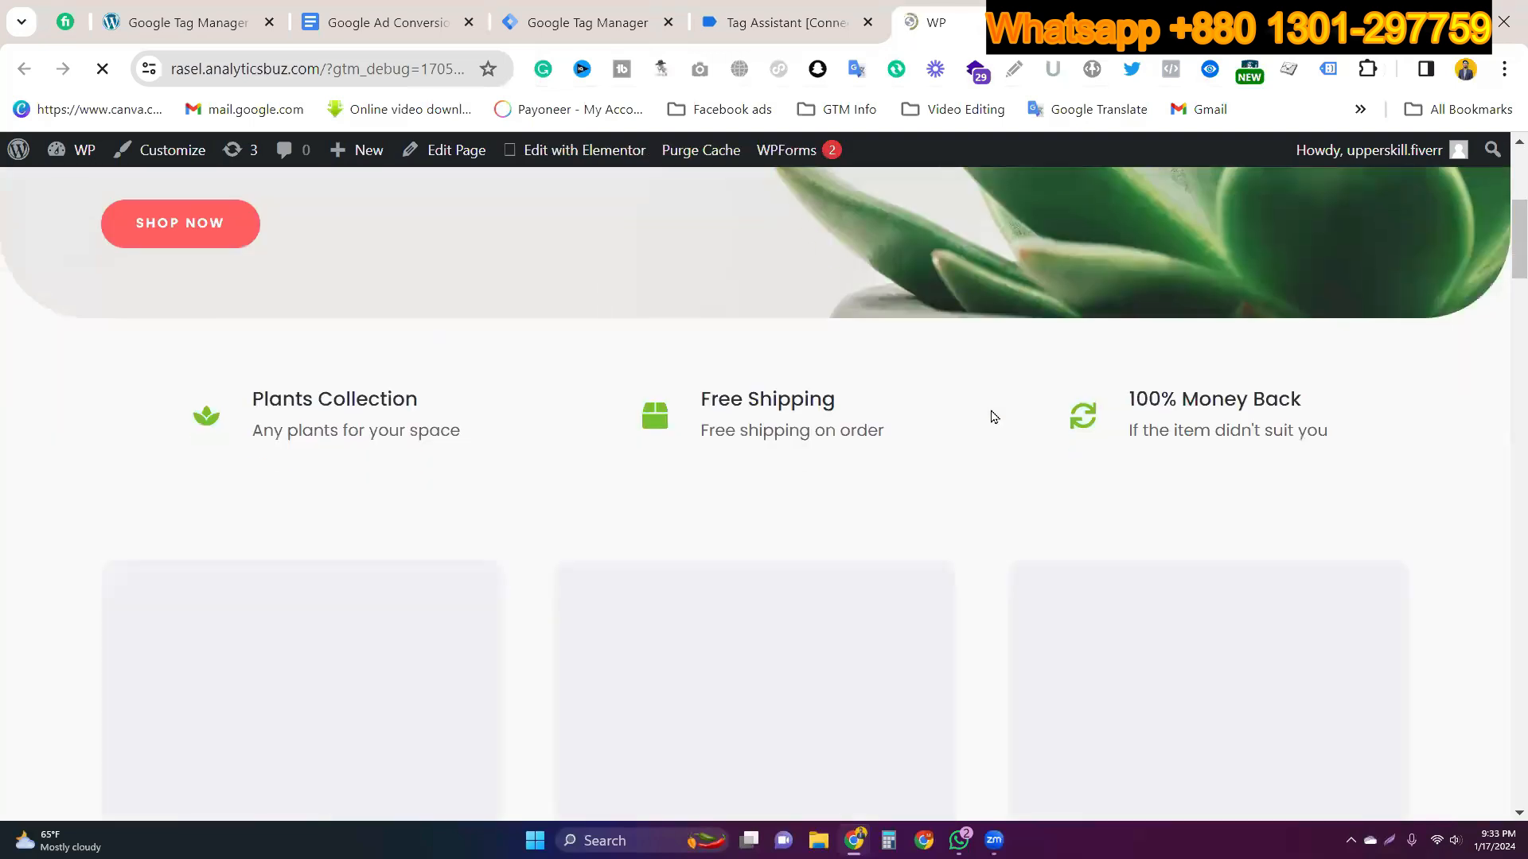
scroll(991, 415, down, 4)
click(836, 9)
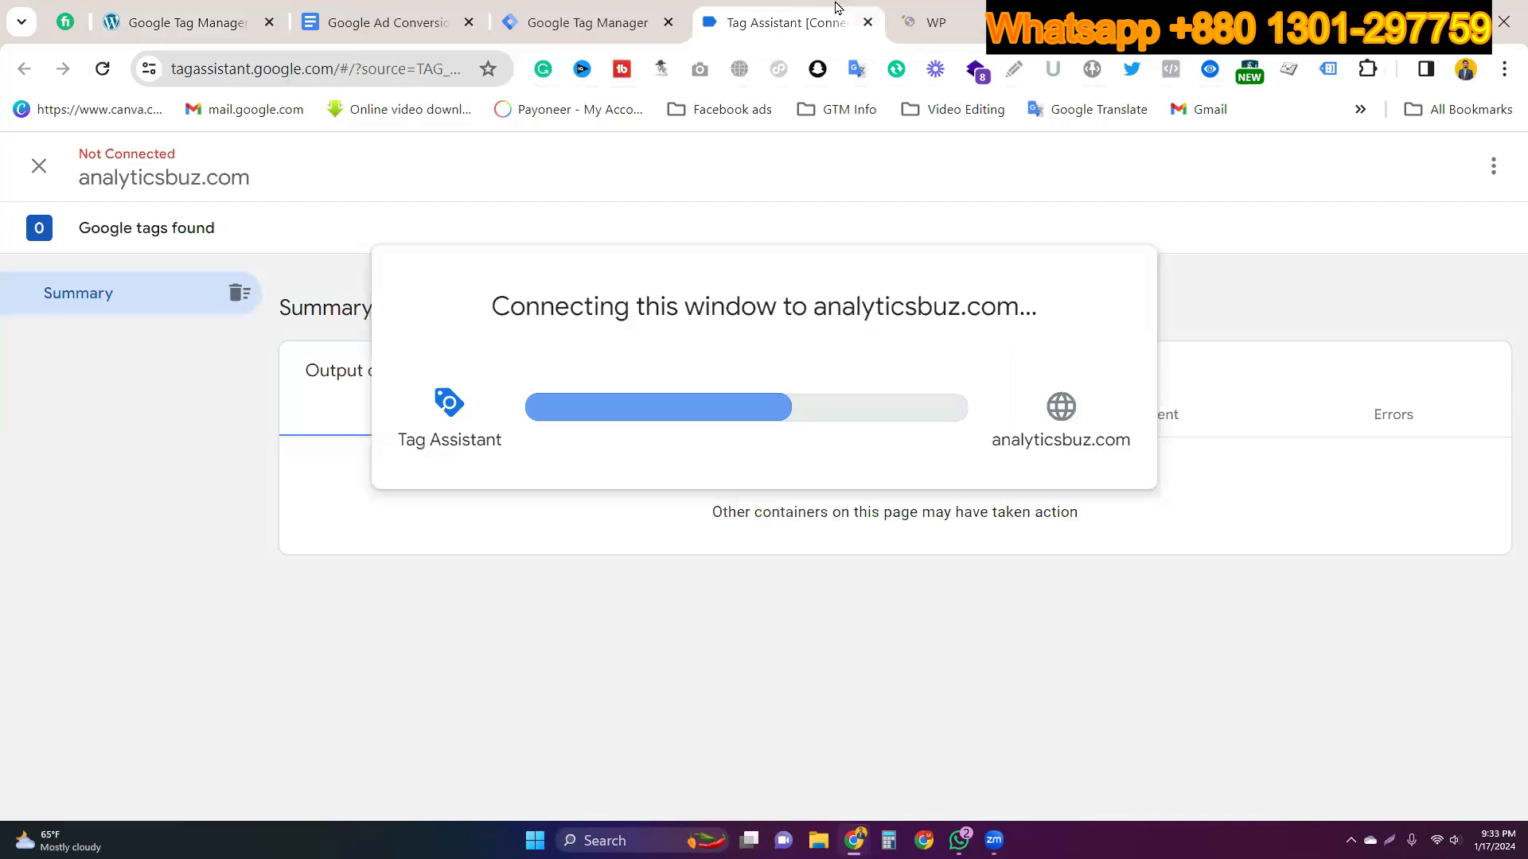
click(944, 8)
scroll(997, 395, up, 5)
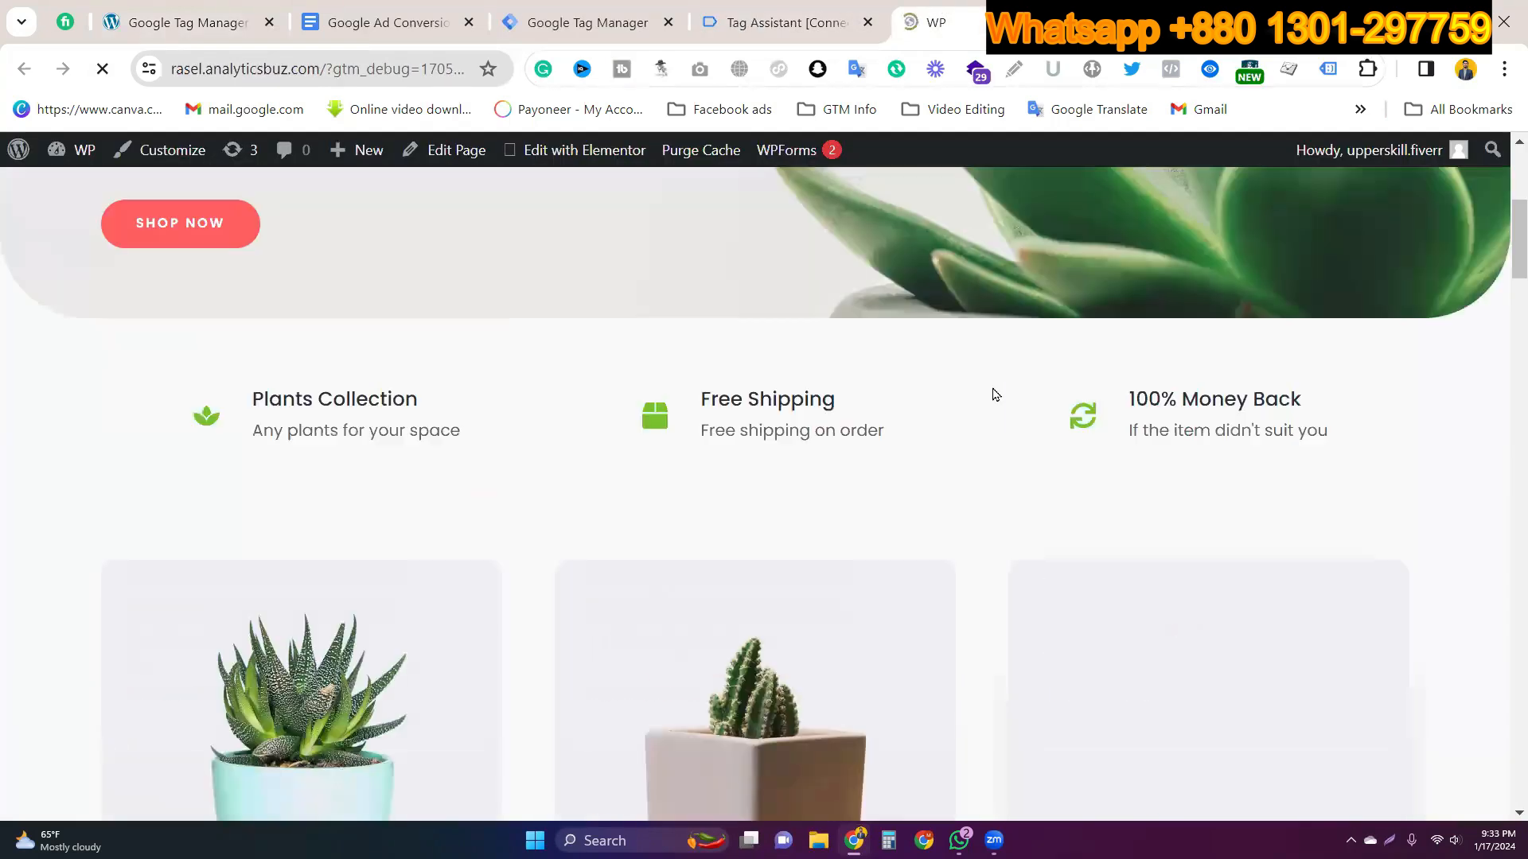
scroll(994, 395, up, 5)
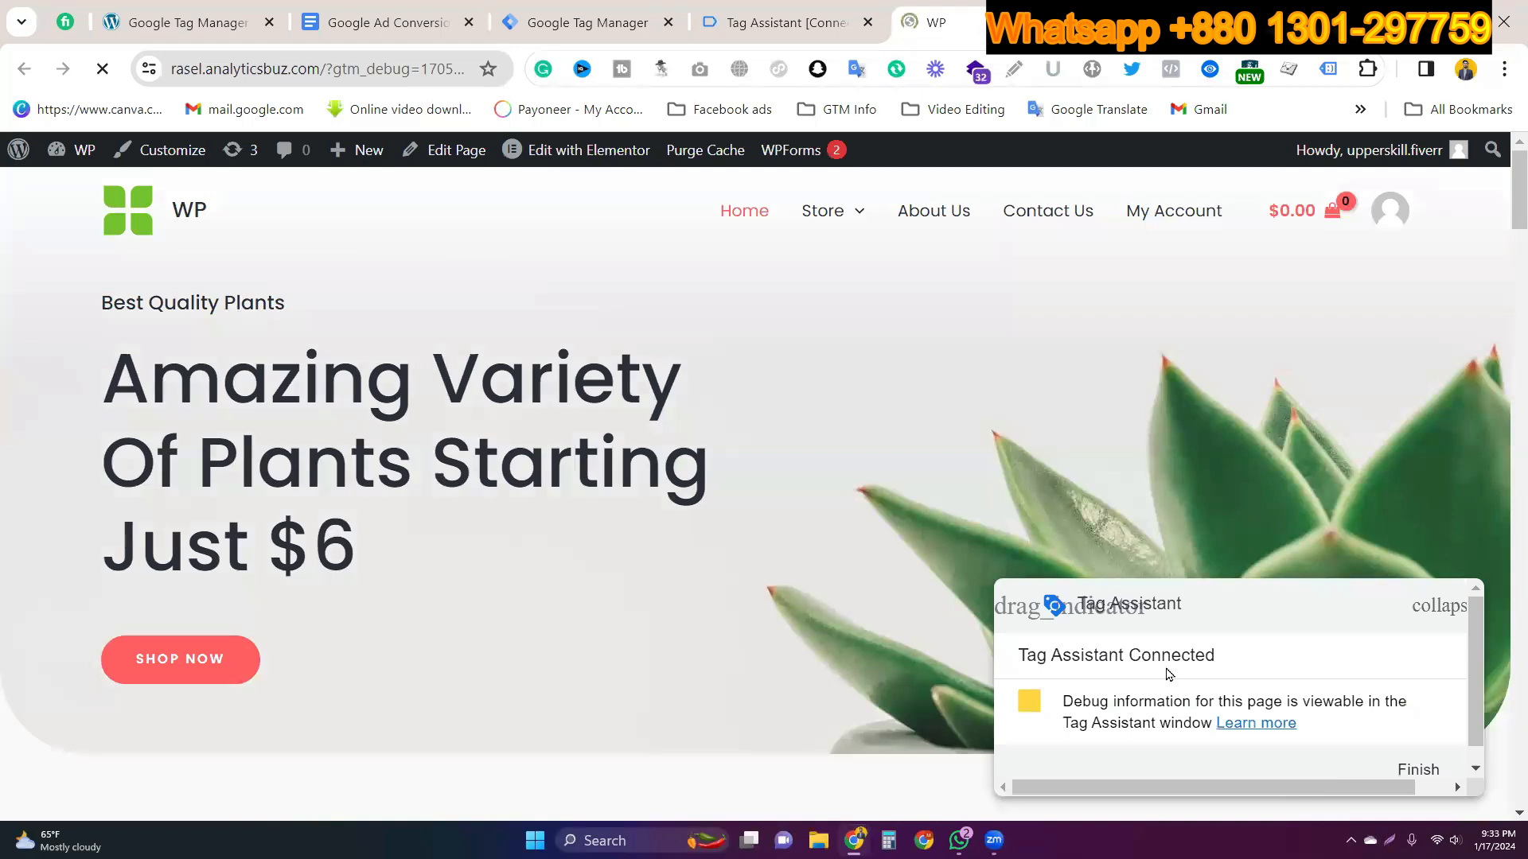
click(853, 8)
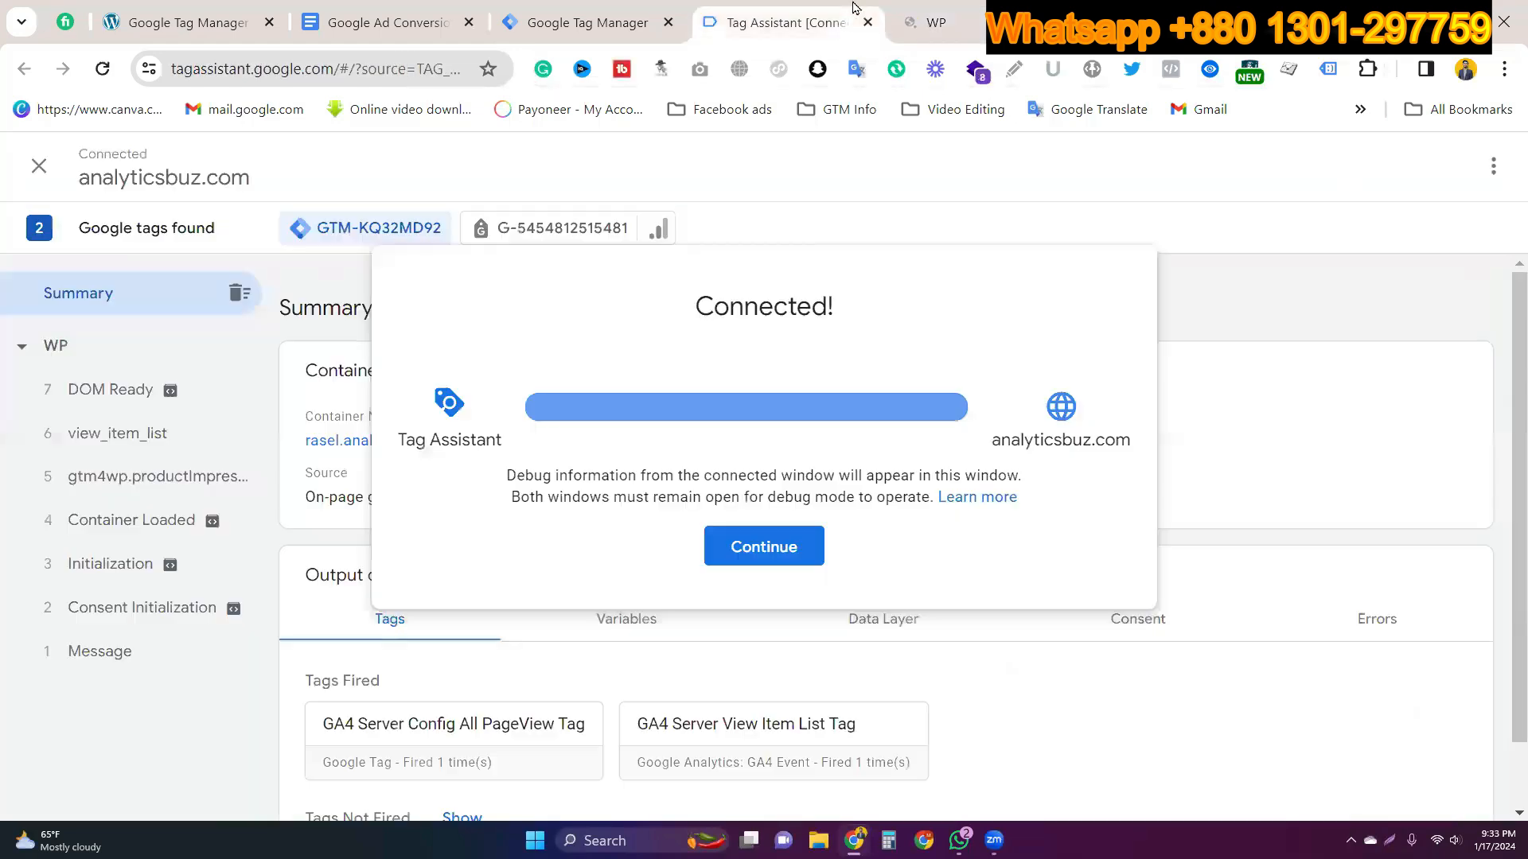
click(798, 544)
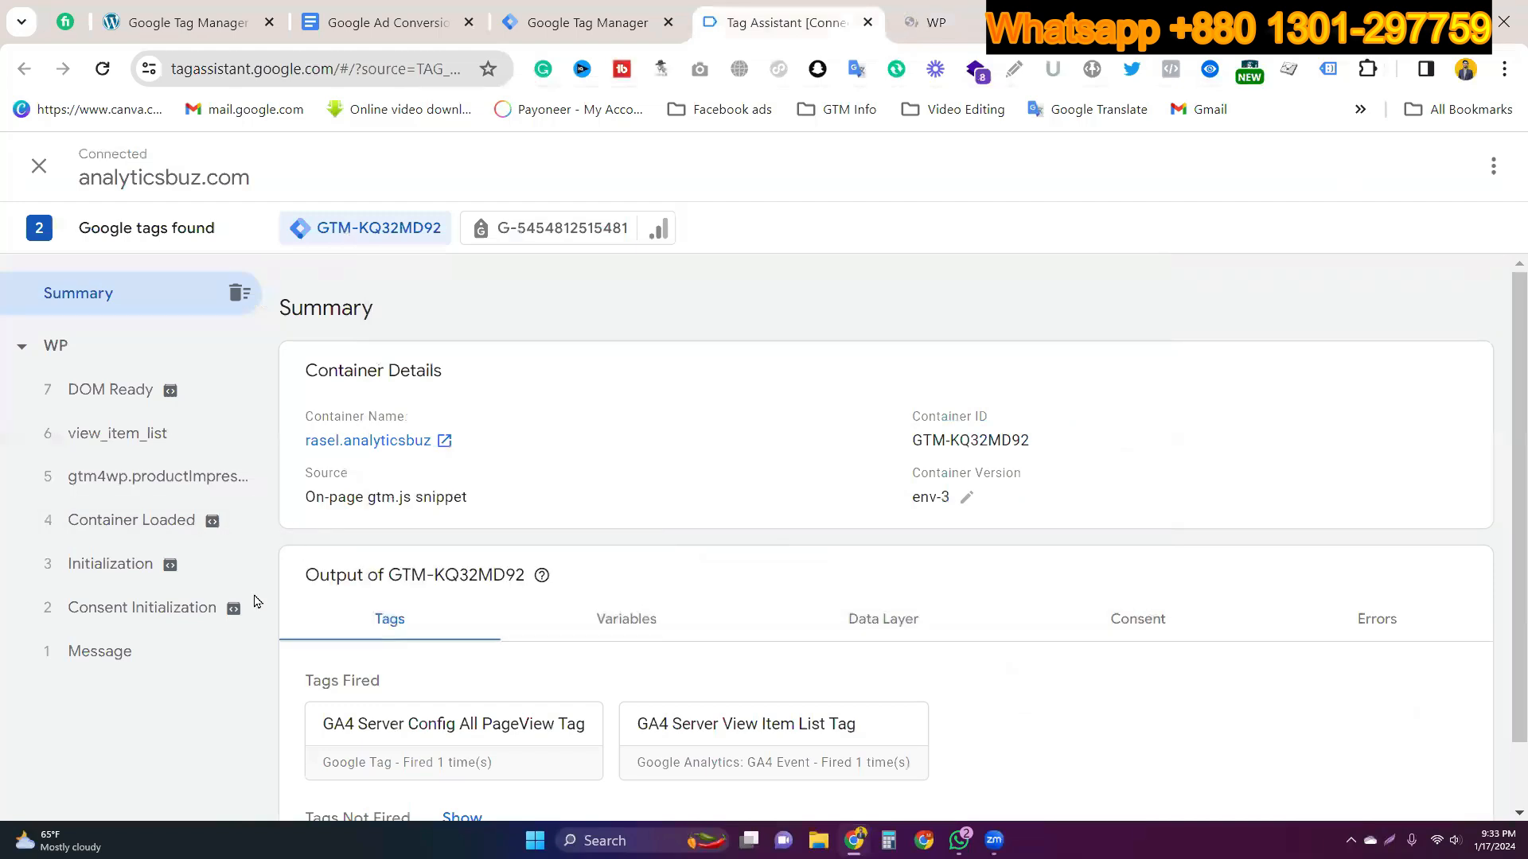
Step: Look through the storefront's home page down to the Featured Plants products
click(927, 22)
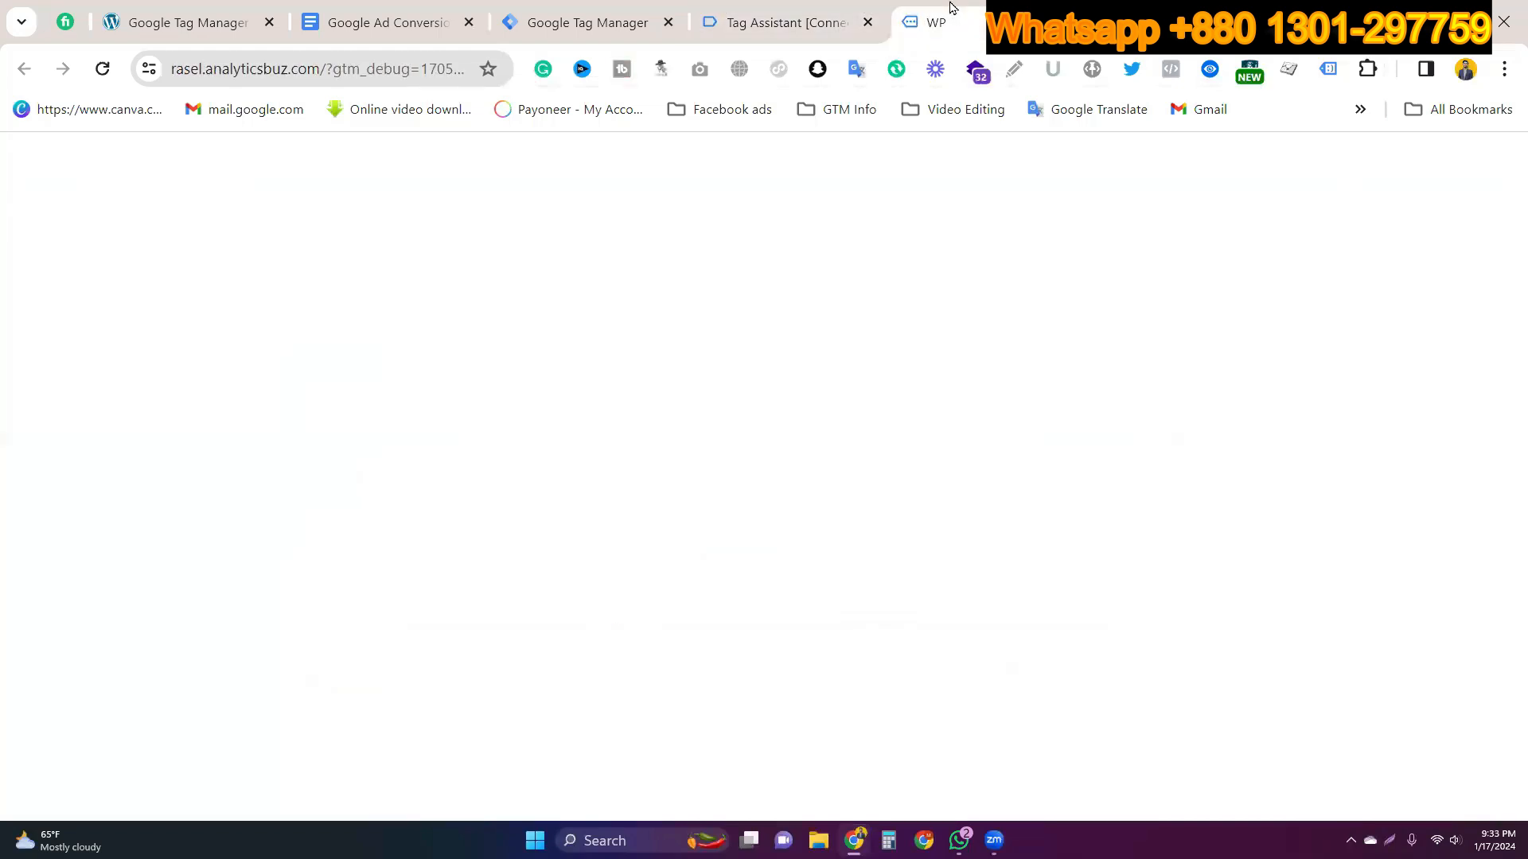
scroll(848, 465, down, 8)
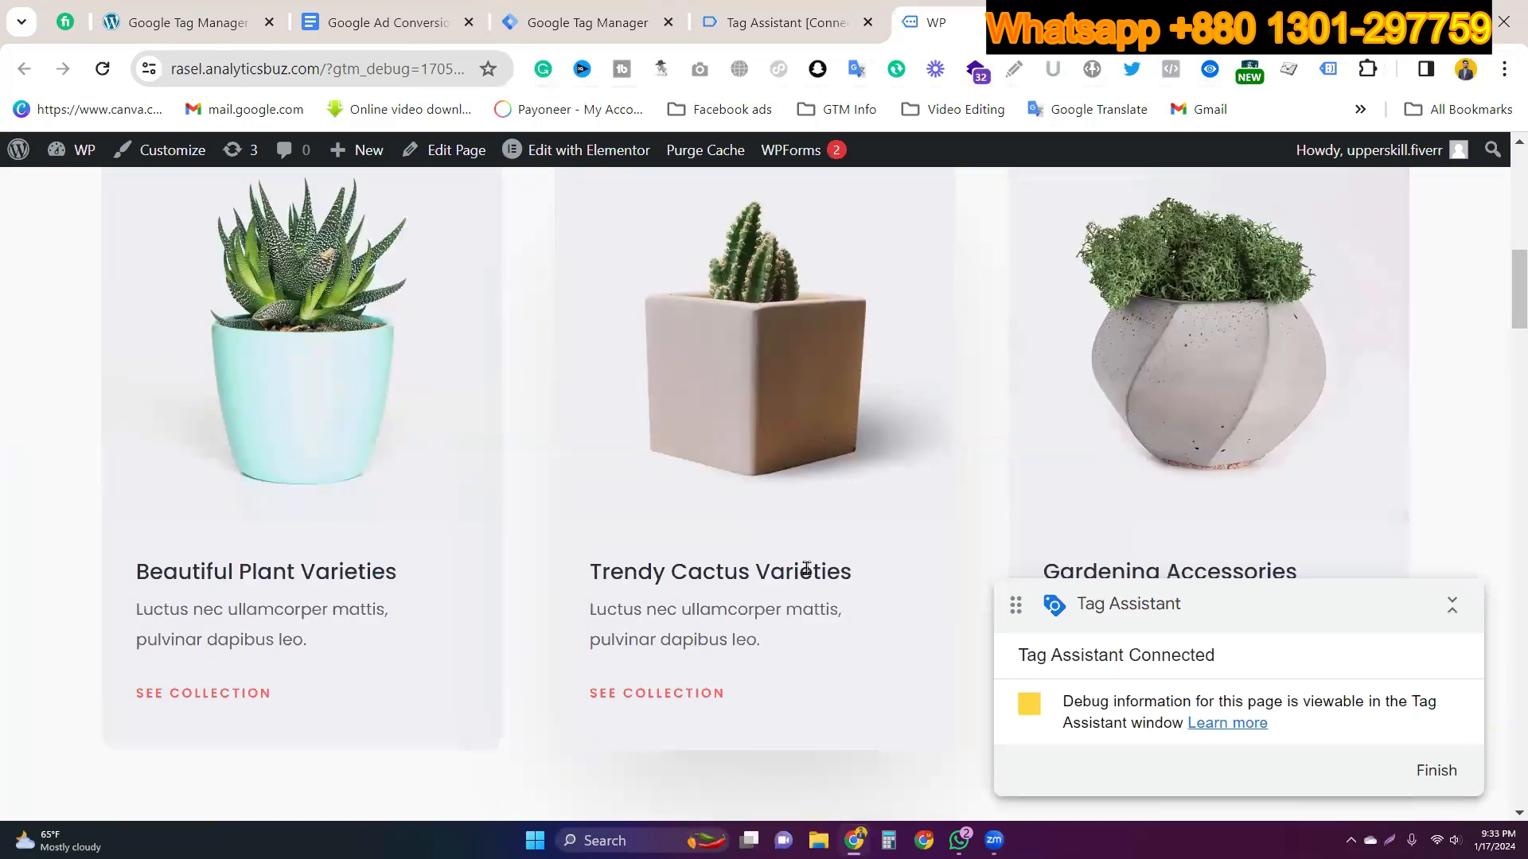
scroll(819, 546, down, 3)
scroll(822, 515, down, 7)
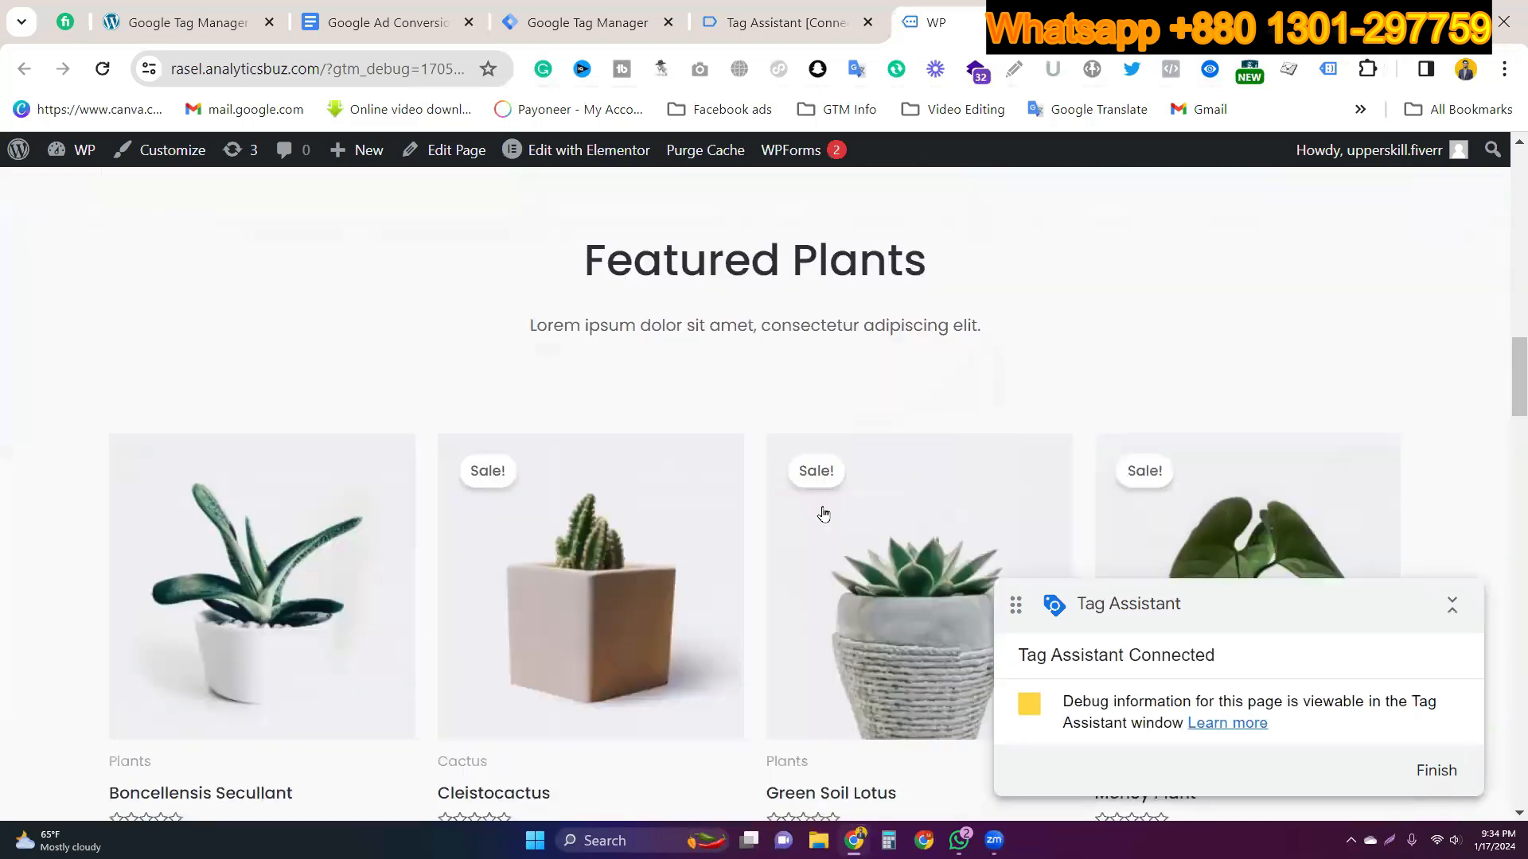
scroll(824, 514, down, 3)
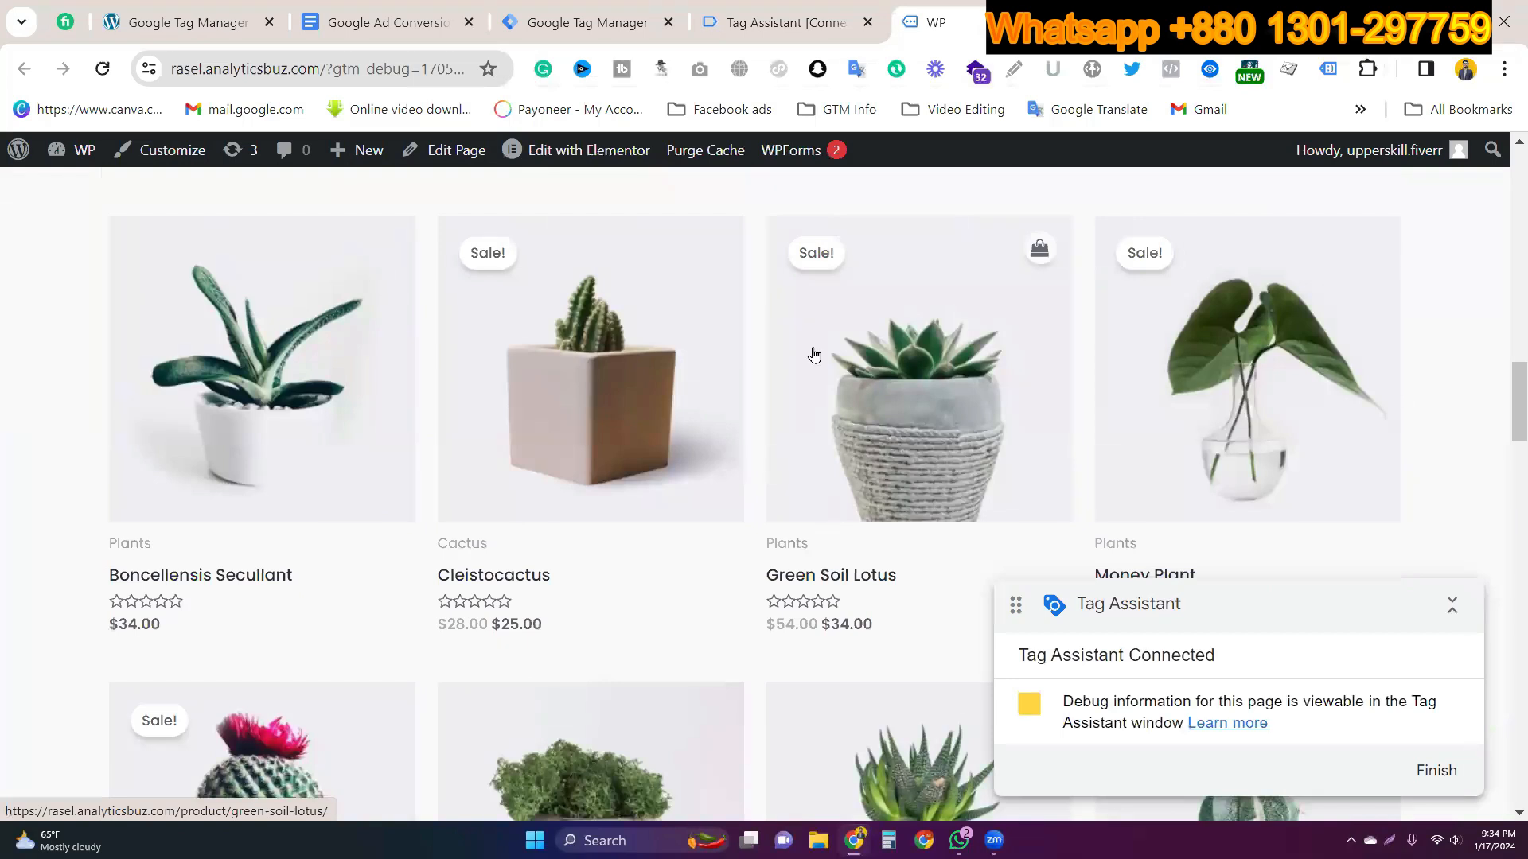
Step: Review the required e-commerce events Purchase, Checkout and Add to Cart in the conversion tracking document
click(447, 19)
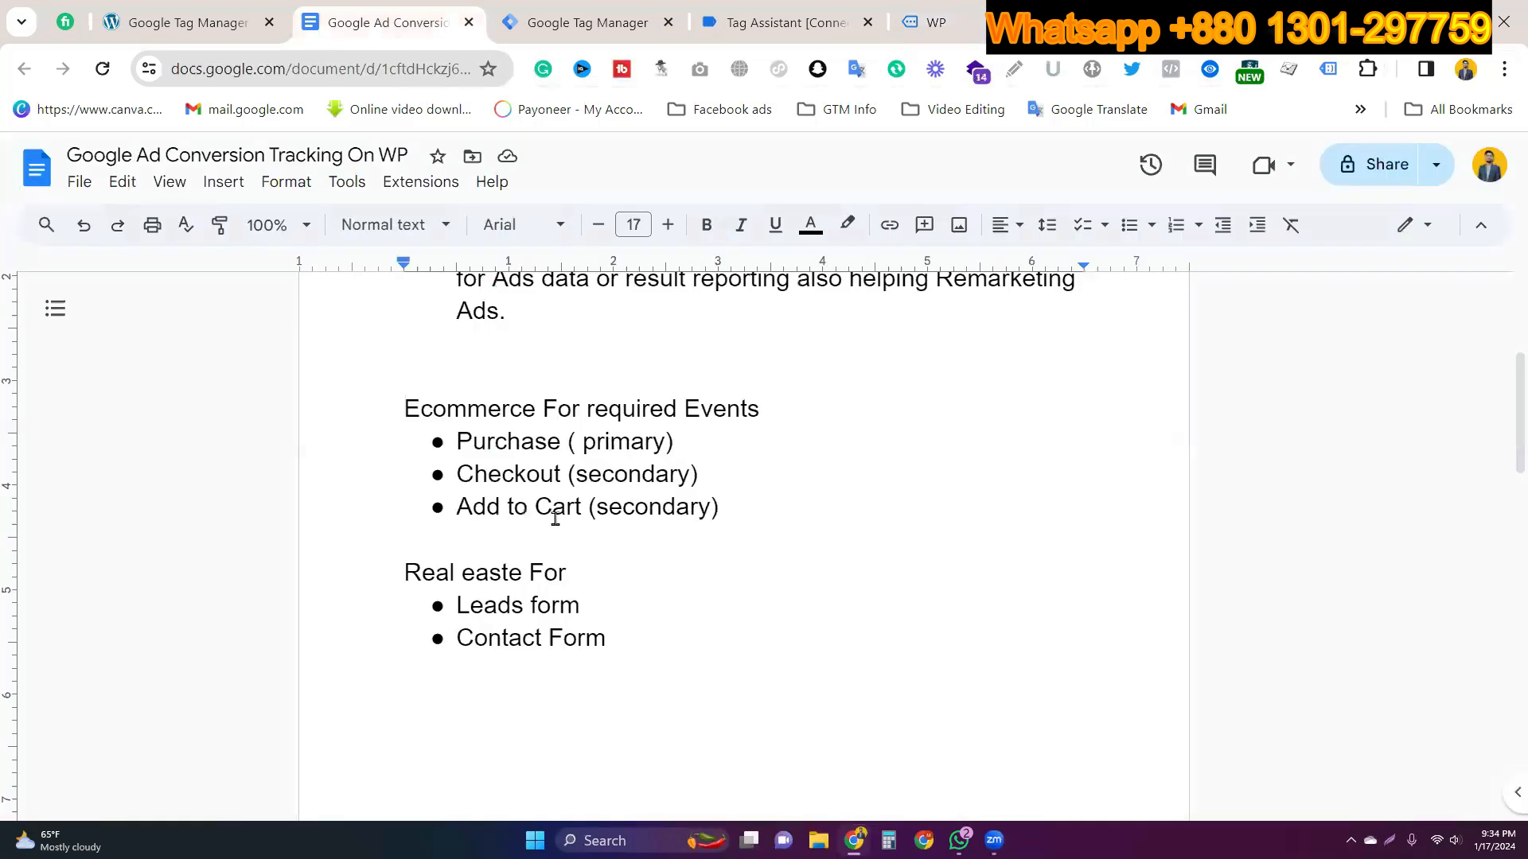
drag(514, 437, 582, 505)
click(585, 509)
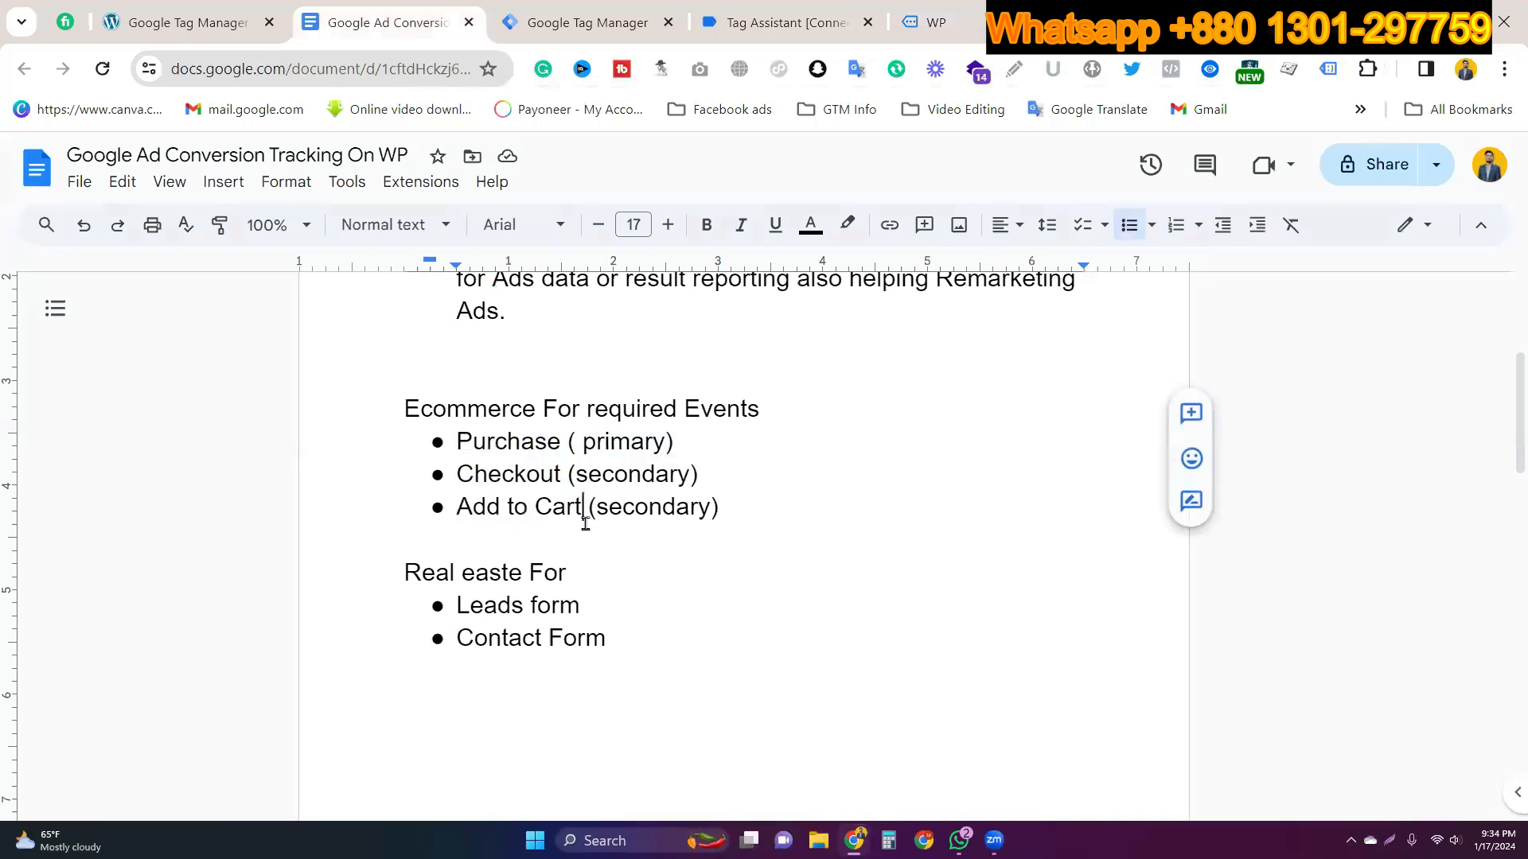
Step: Switch to Google Ads, open the conversions summary under Goals, and remove the existing Purchase conversion action
click(919, 20)
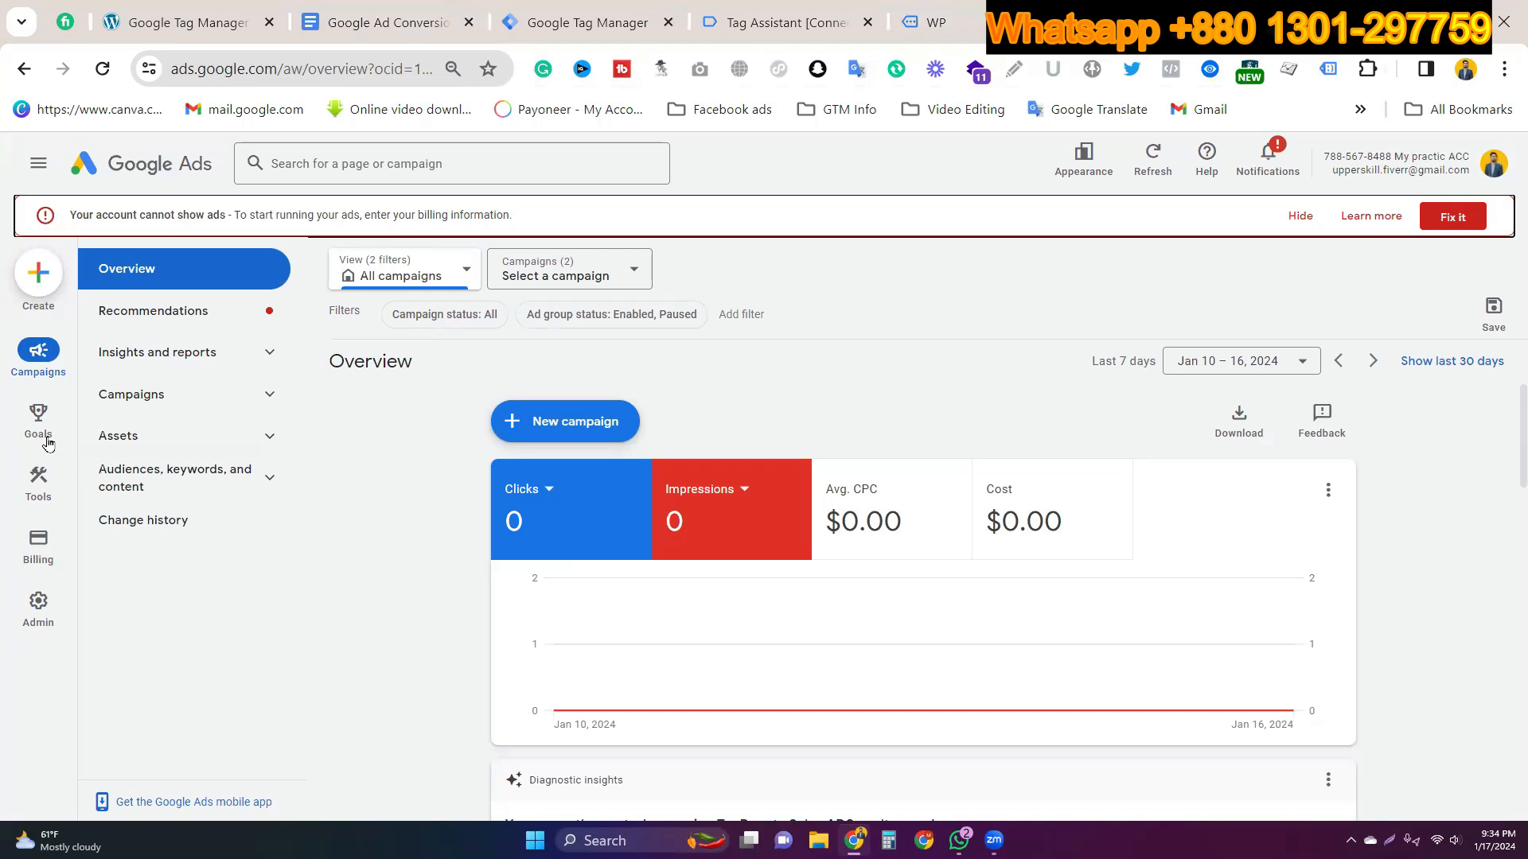
mouse_move(48, 443)
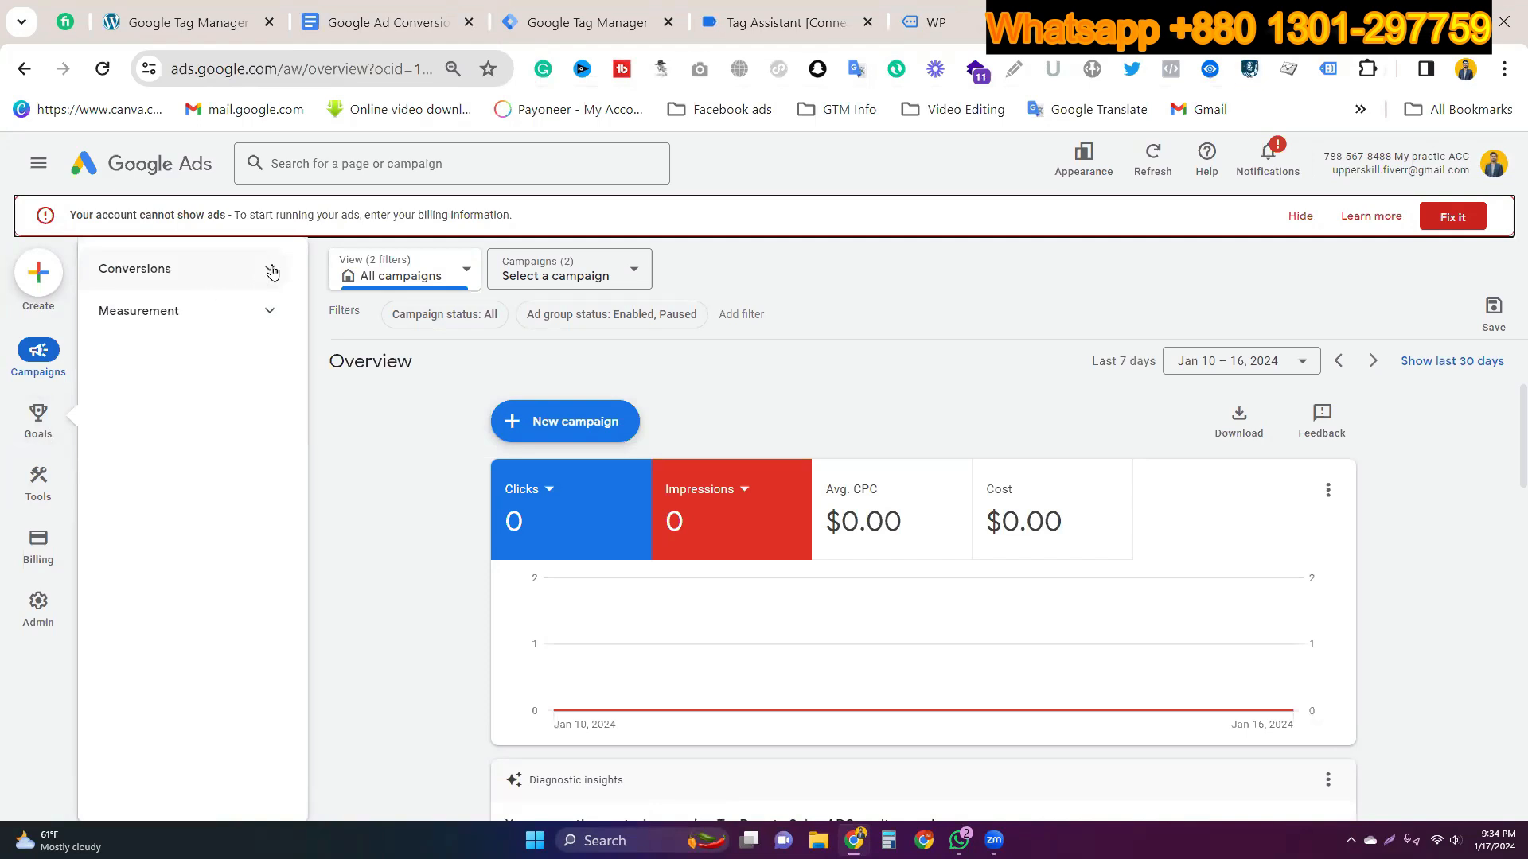
click(268, 270)
click(191, 318)
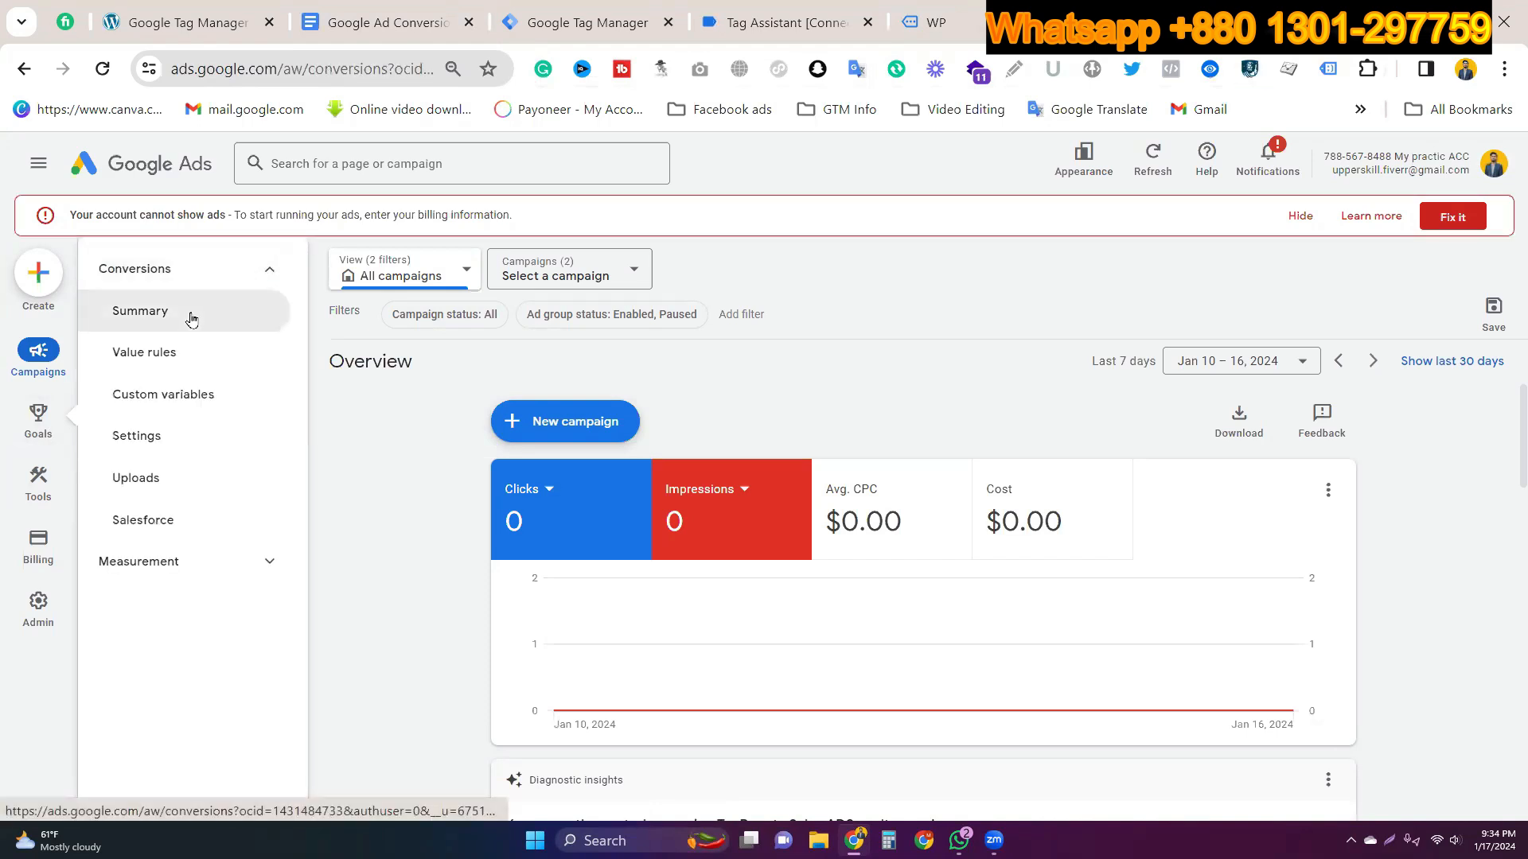
click(1289, 220)
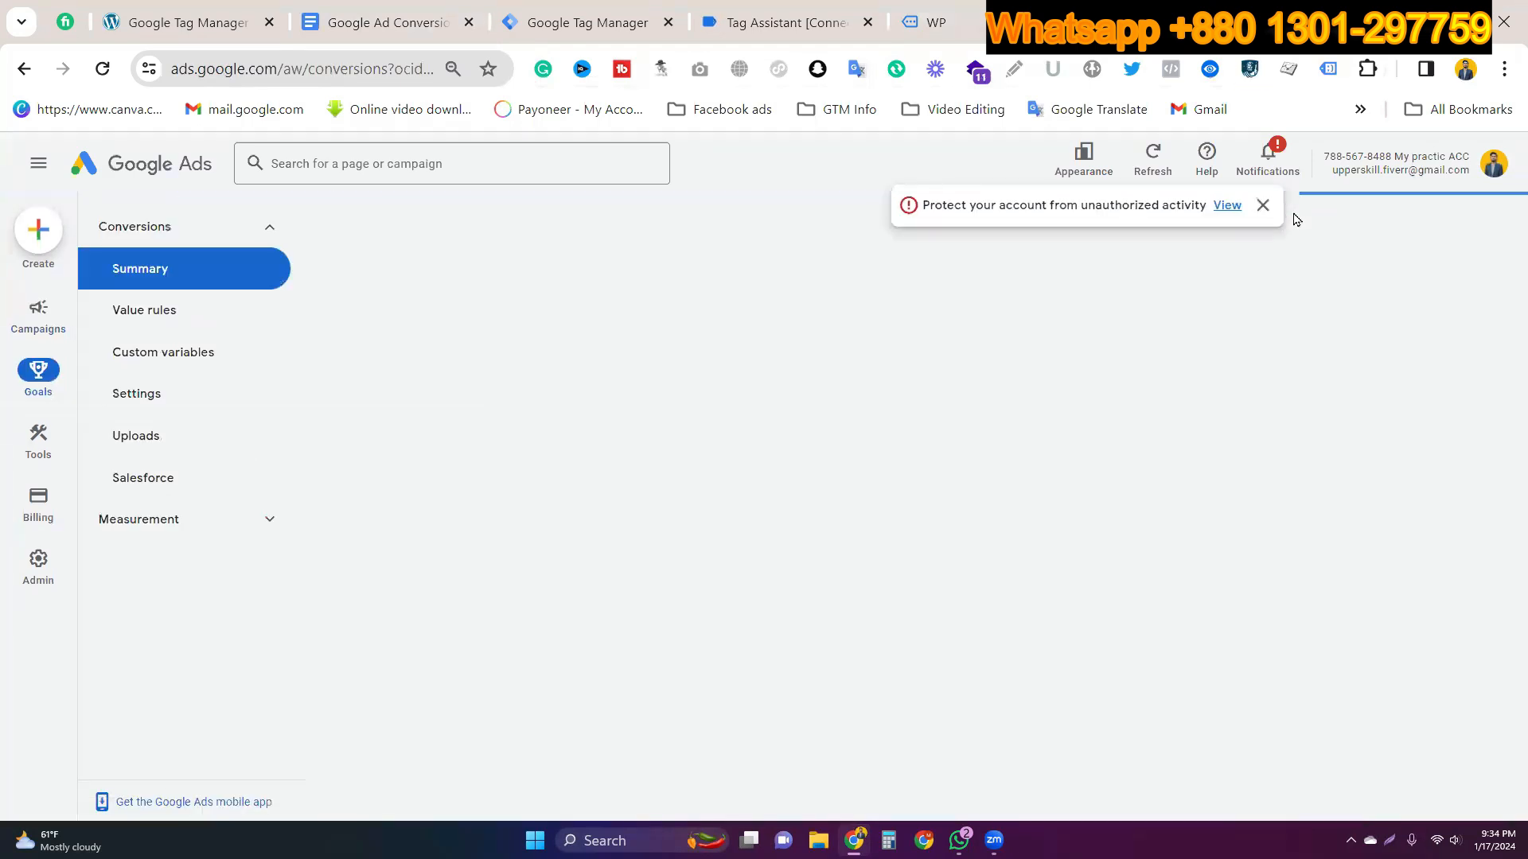
click(1263, 209)
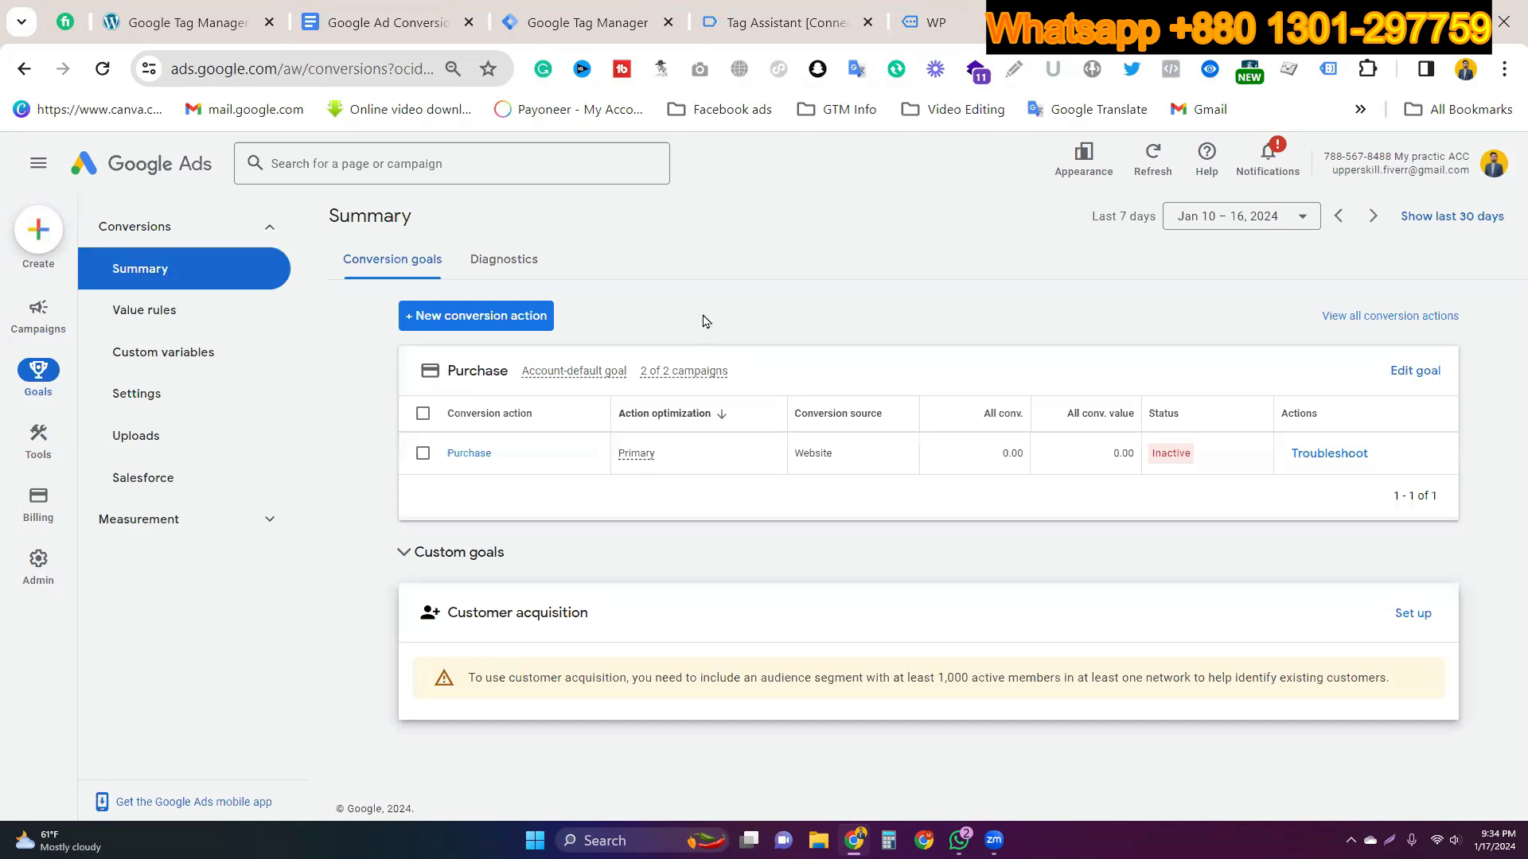
click(423, 453)
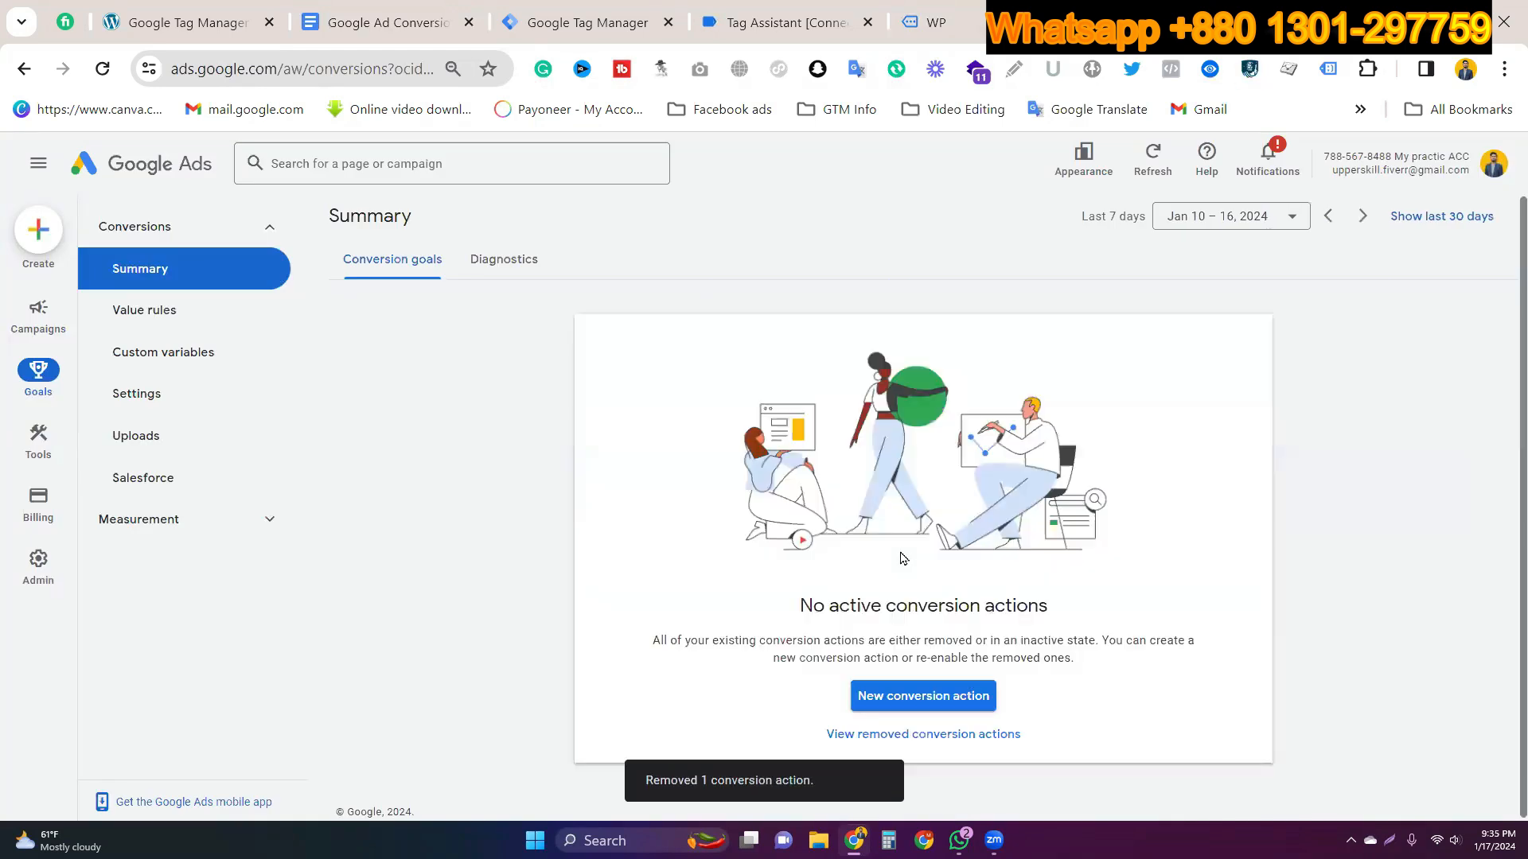
Step: Start a new conversion action of the Website kind
click(969, 707)
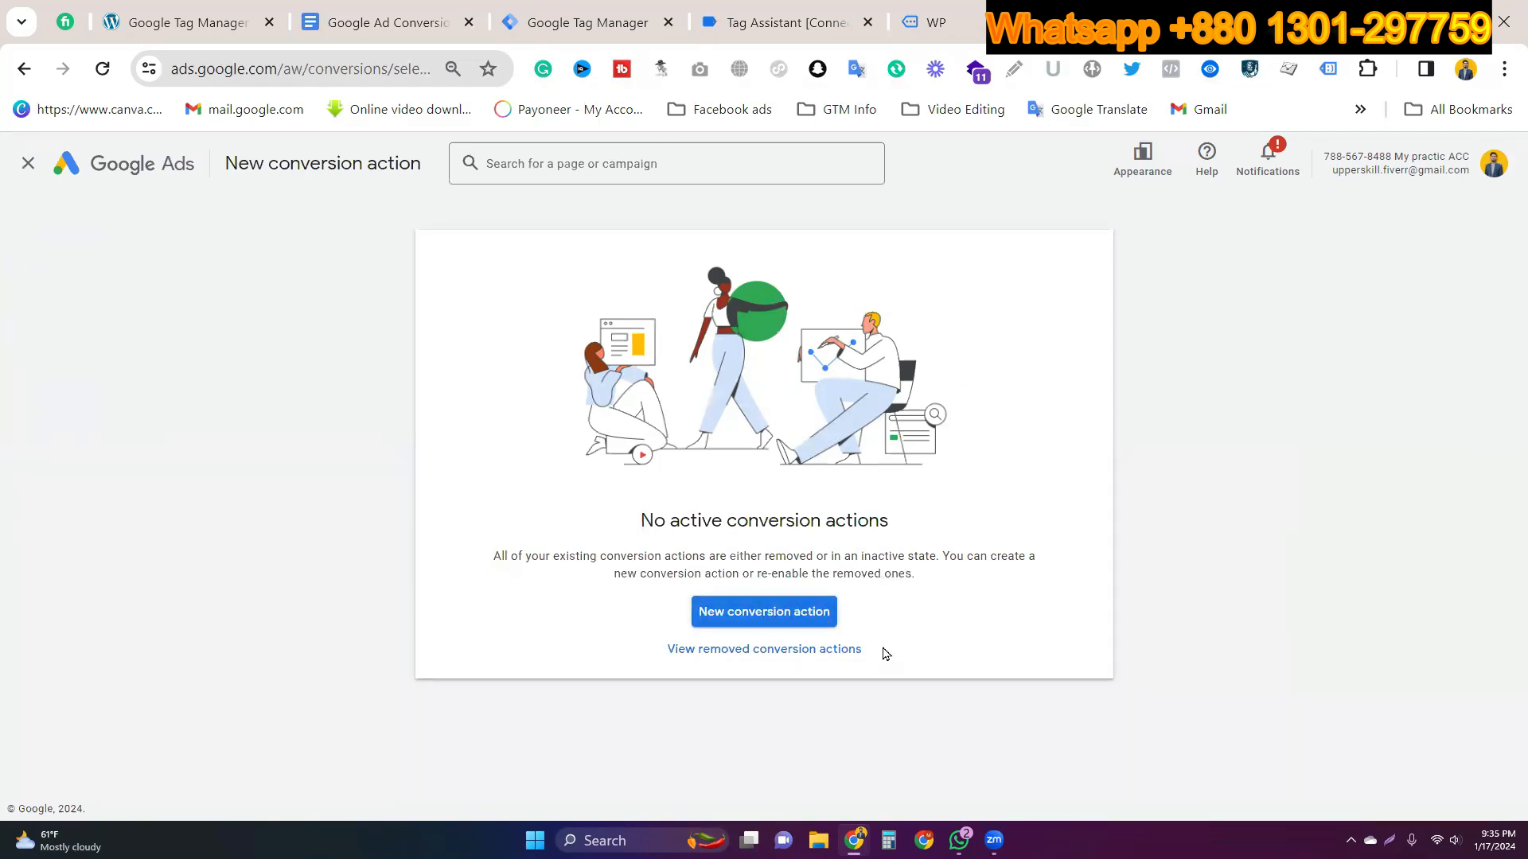
click(756, 618)
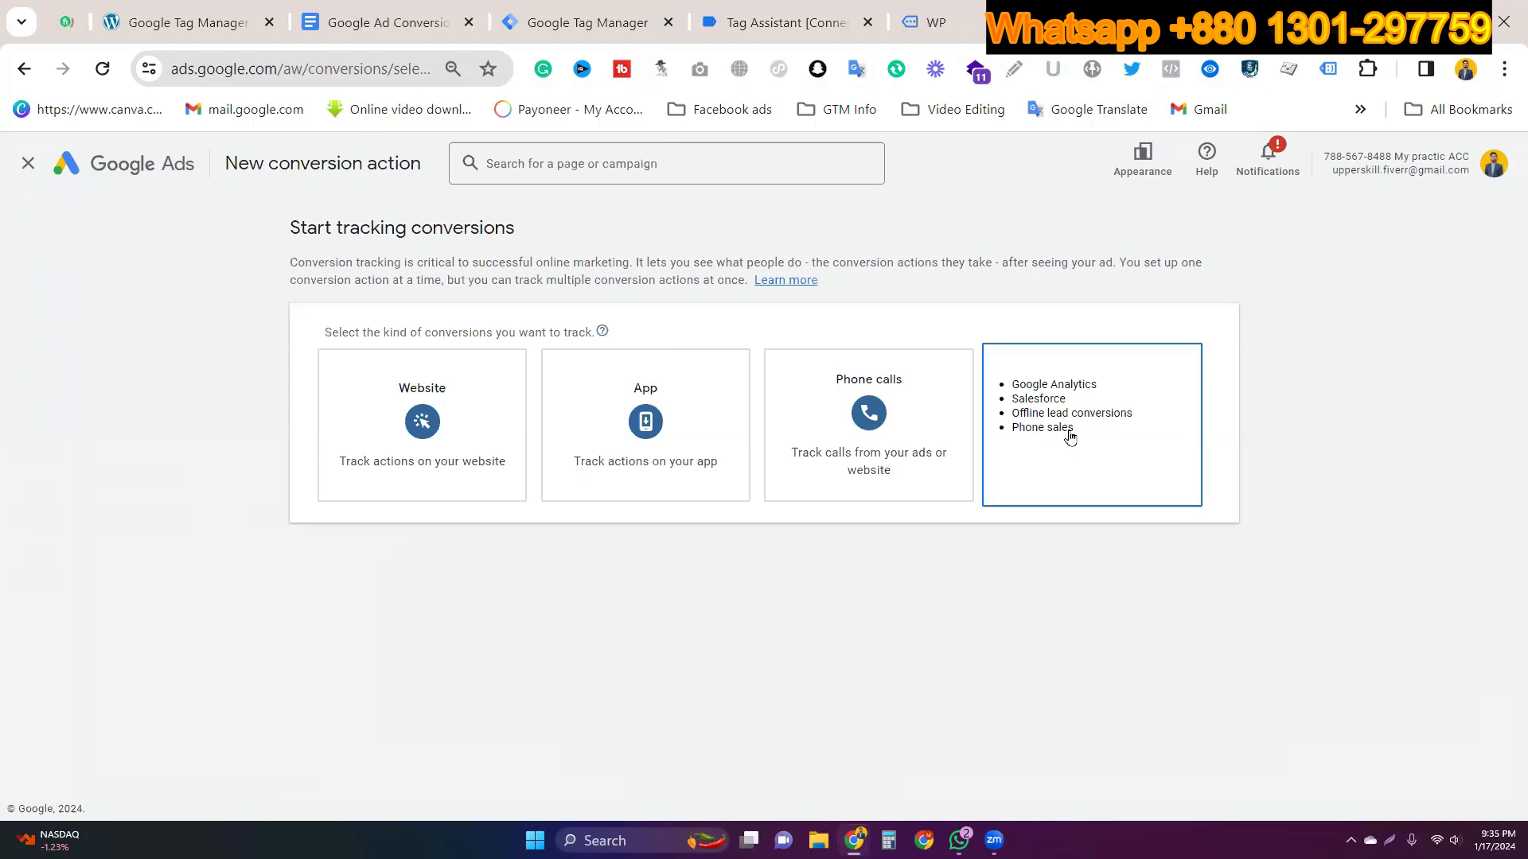
click(412, 457)
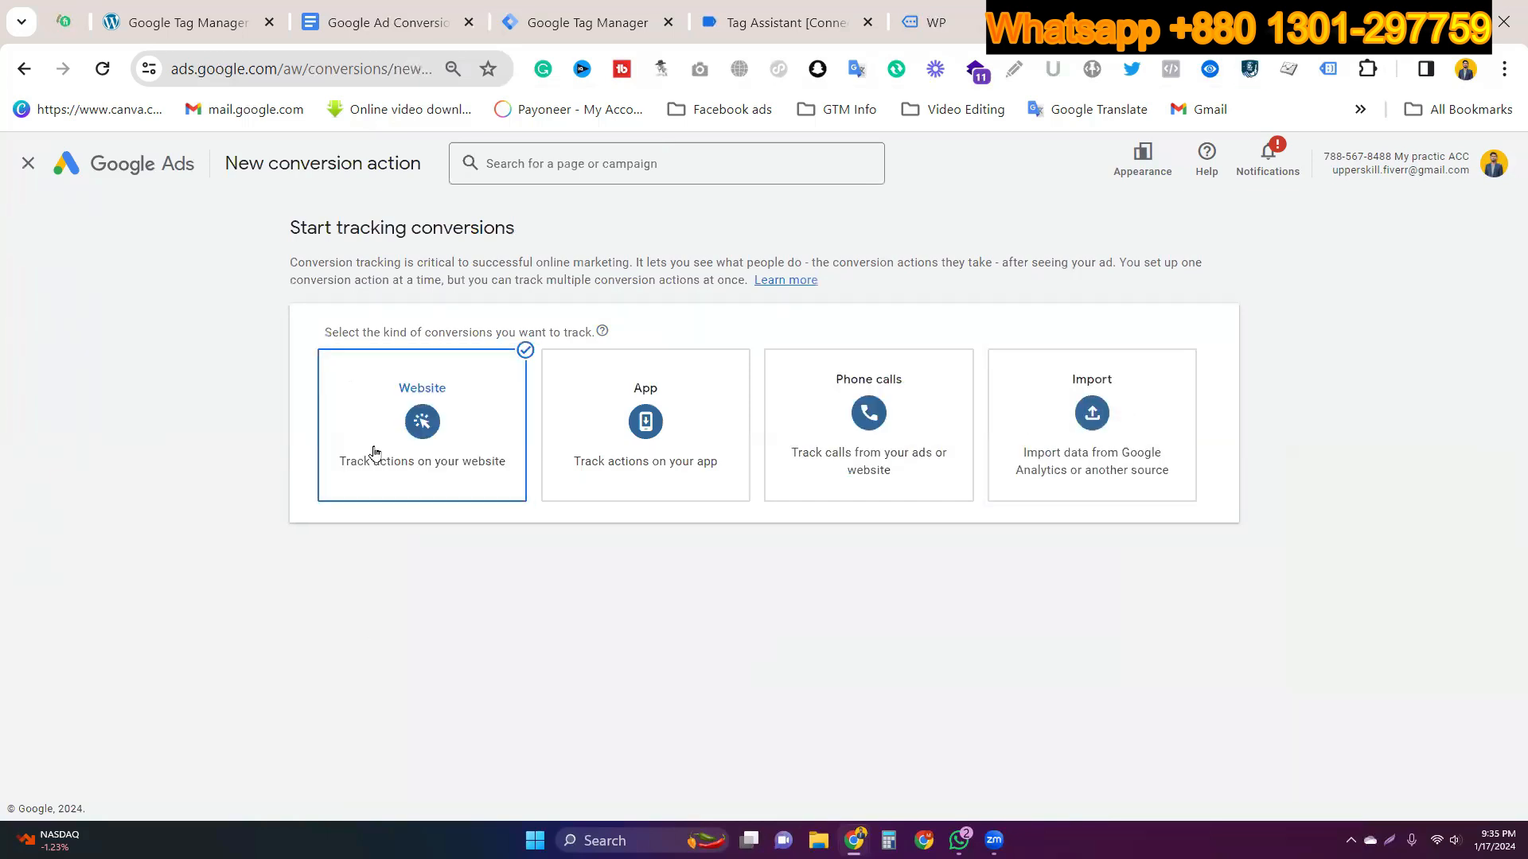
click(354, 500)
Step: Copy the storefront's base URL without the debug parameters into the conversion action's website domain, and scan the site
click(402, 420)
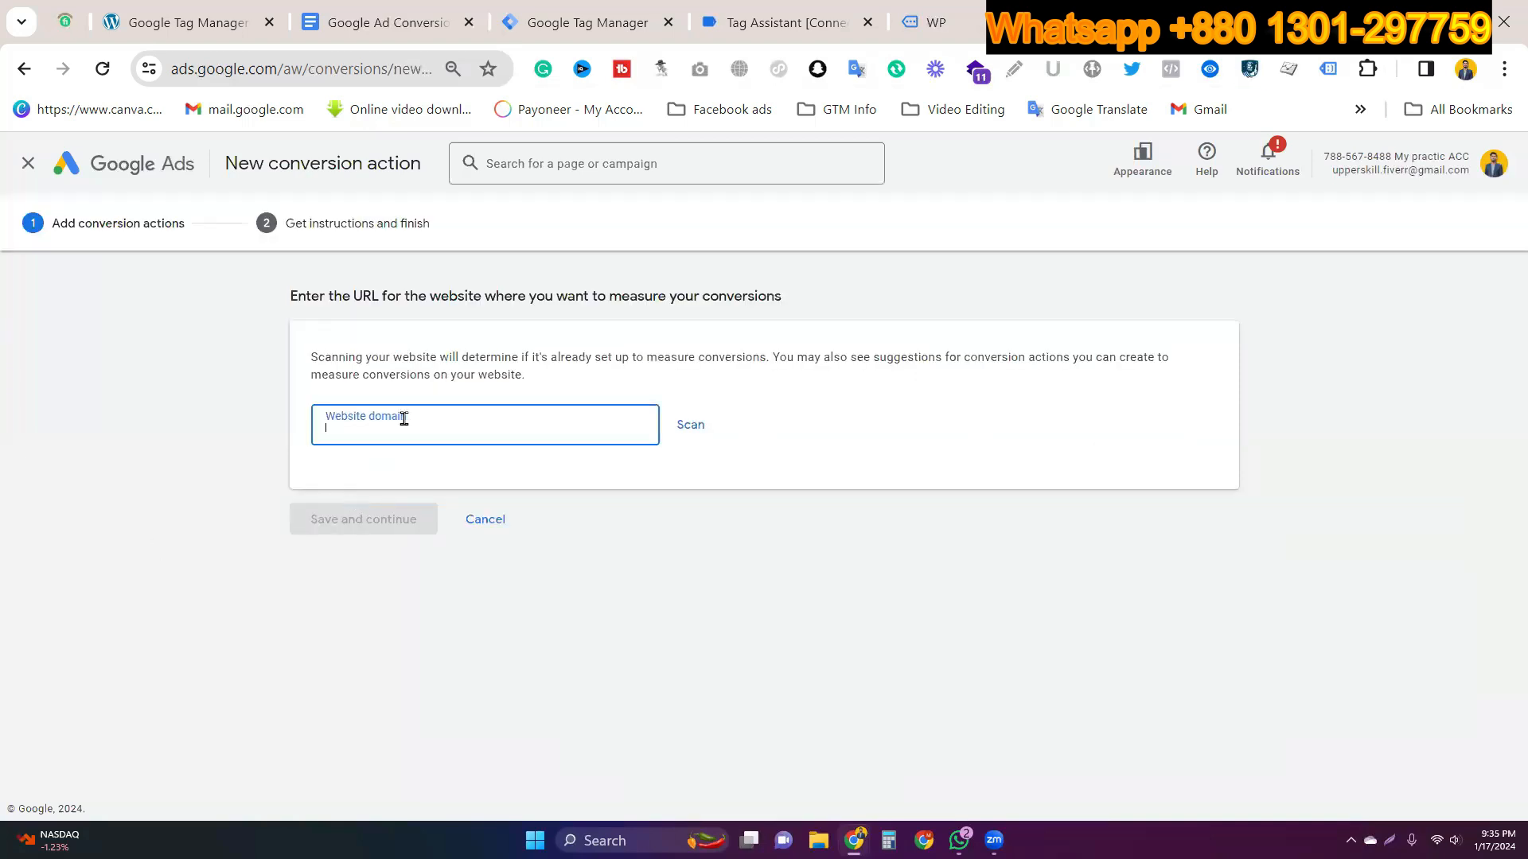
click(927, 23)
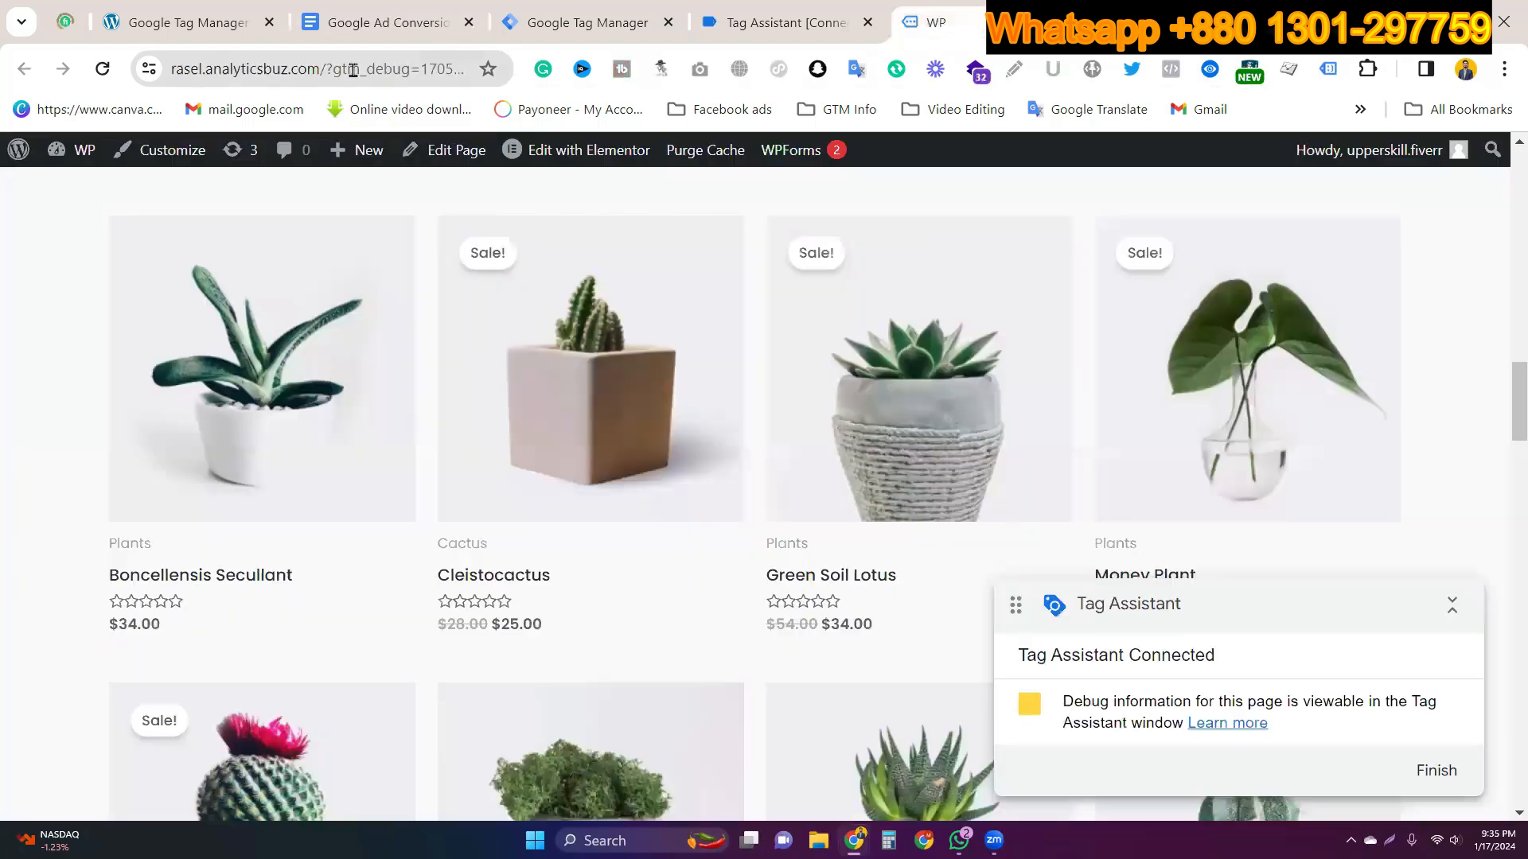
double_click(308, 68)
drag(132, 71, 134, 73)
key(ctrl+c)
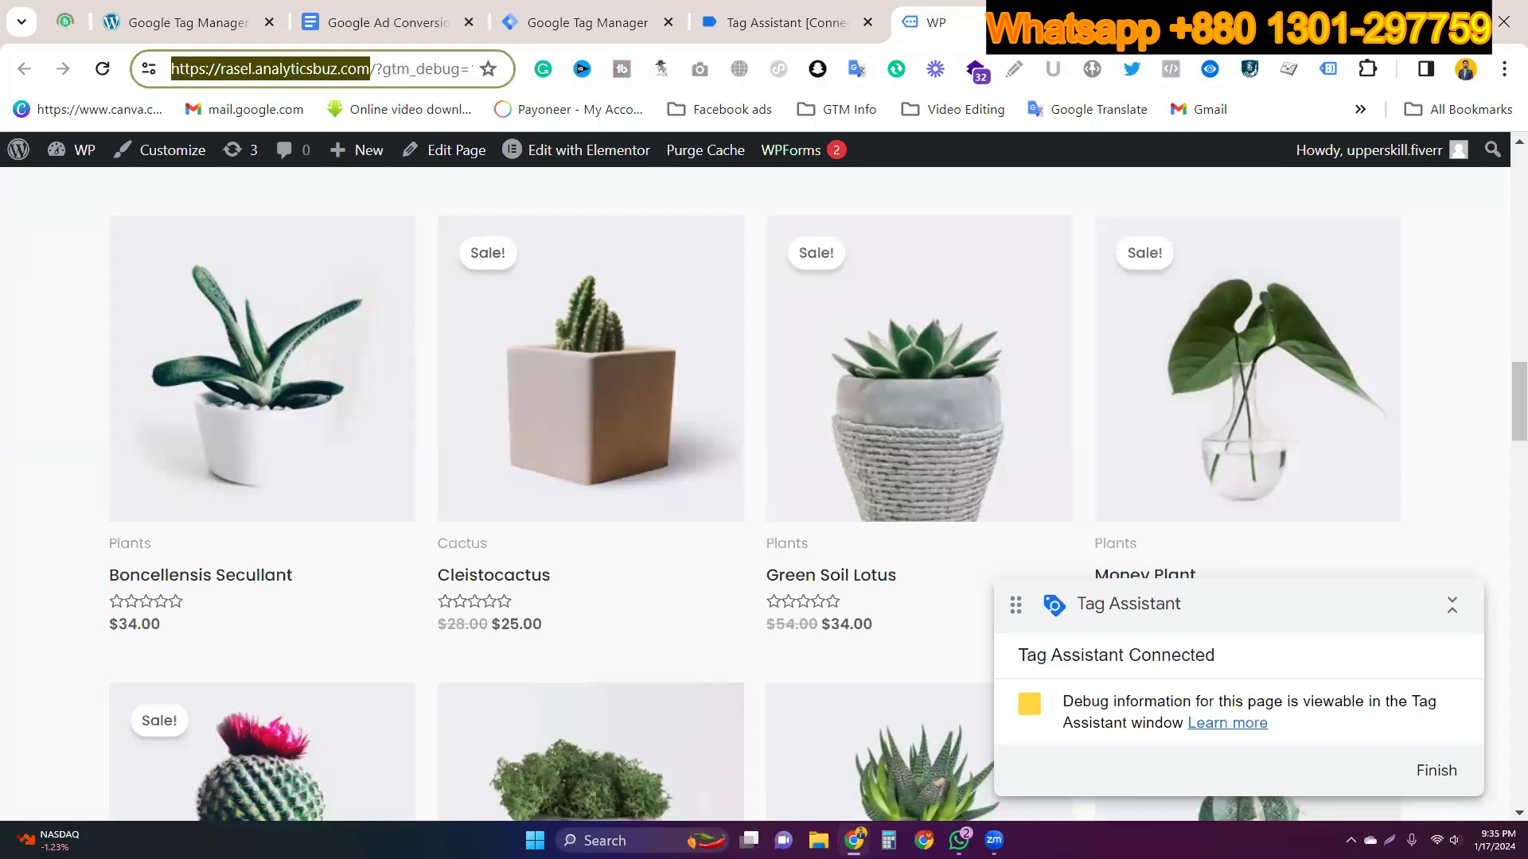
click(1114, 21)
key(ctrl+v)
click(698, 428)
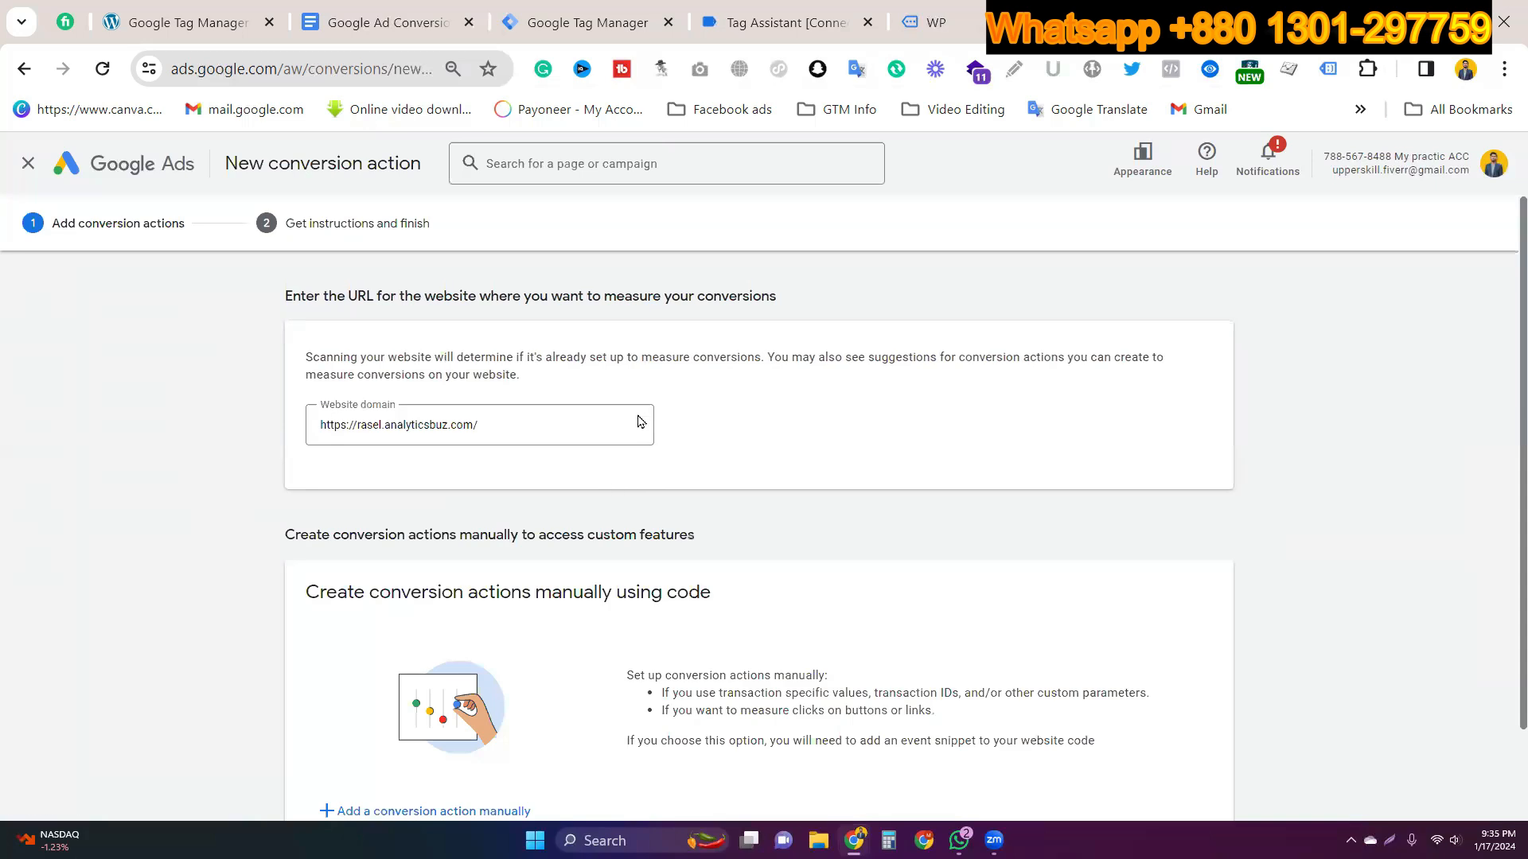
Step: Add a conversion action manually using code, opening its conversion action details
scroll(640, 421, down, 2)
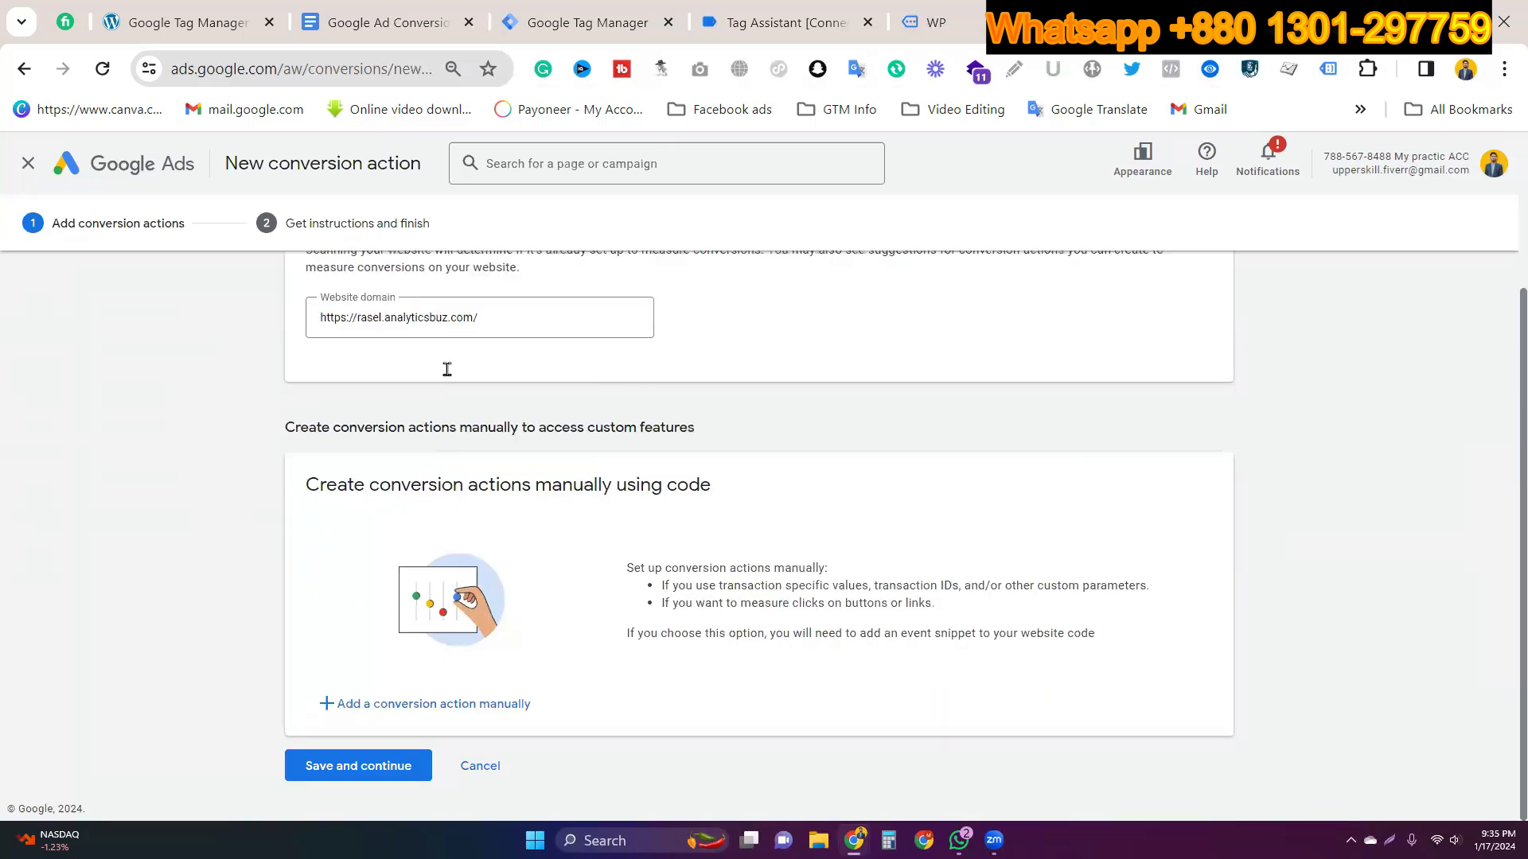
scroll(447, 368, up, 2)
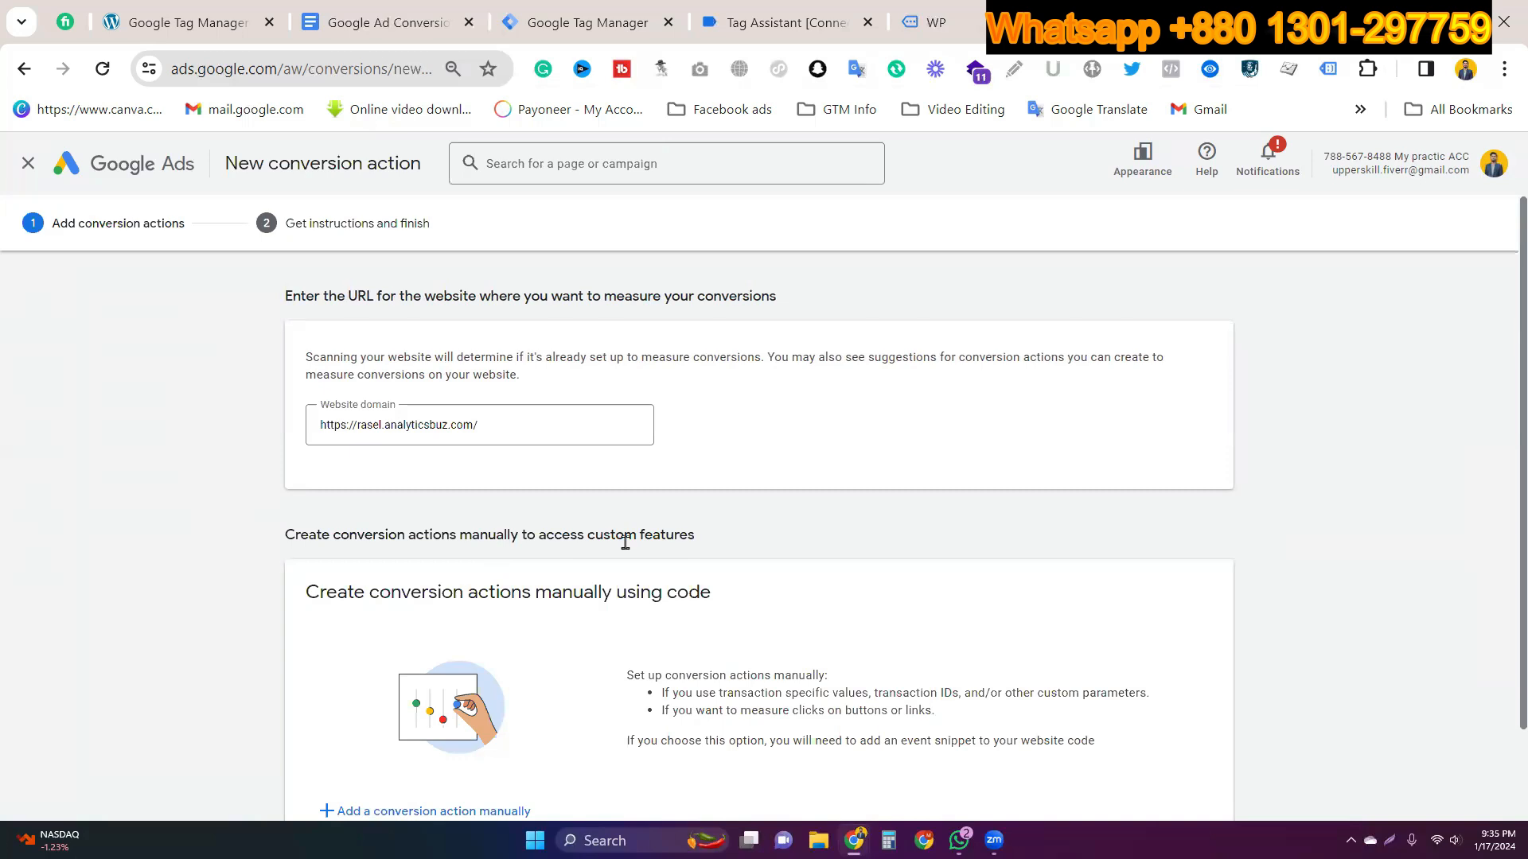
scroll(601, 527, down, 2)
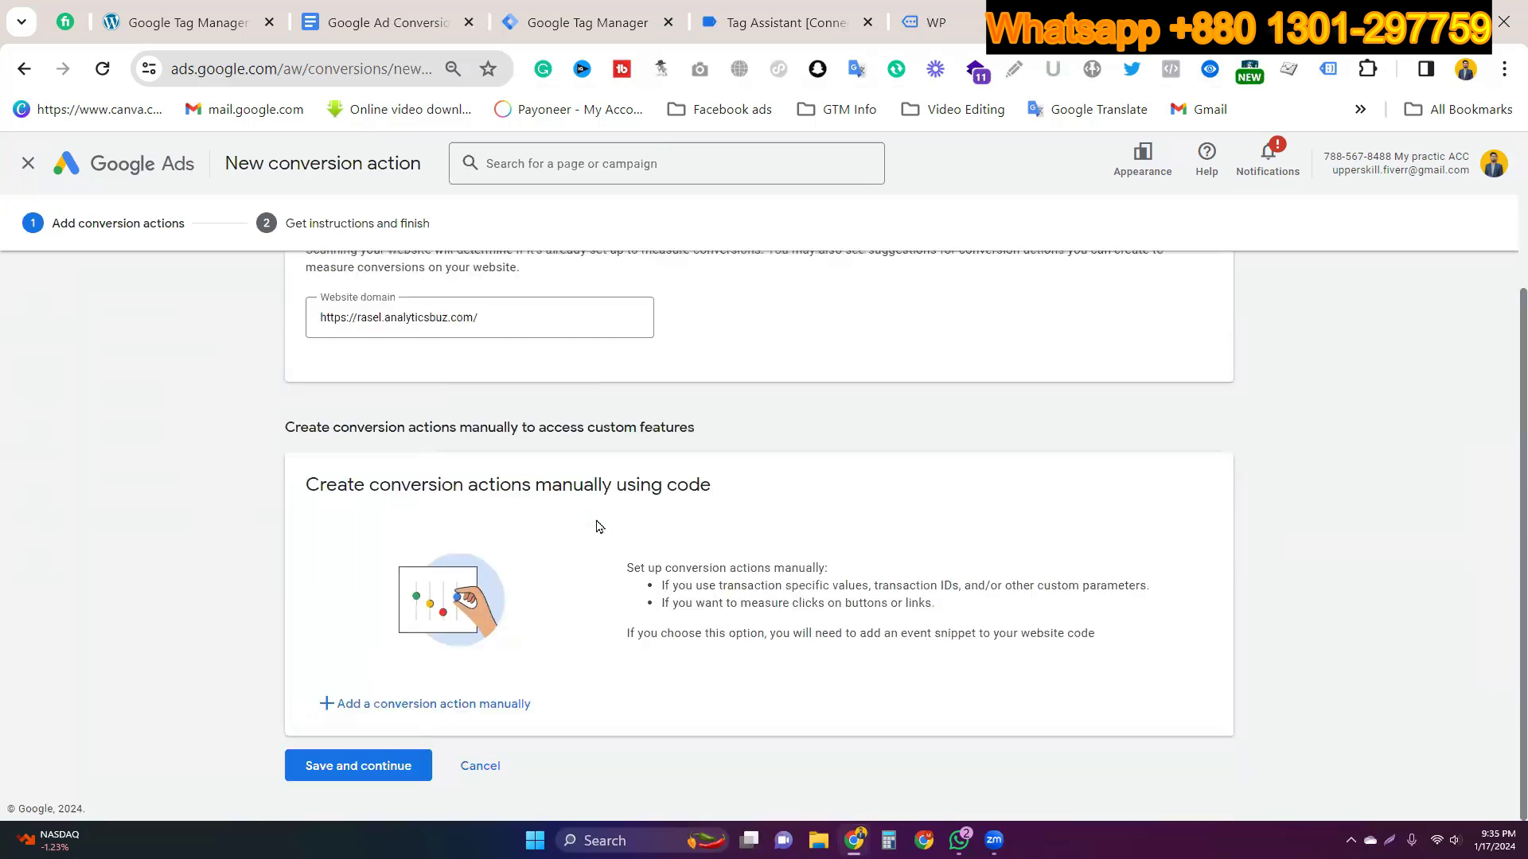
click(489, 710)
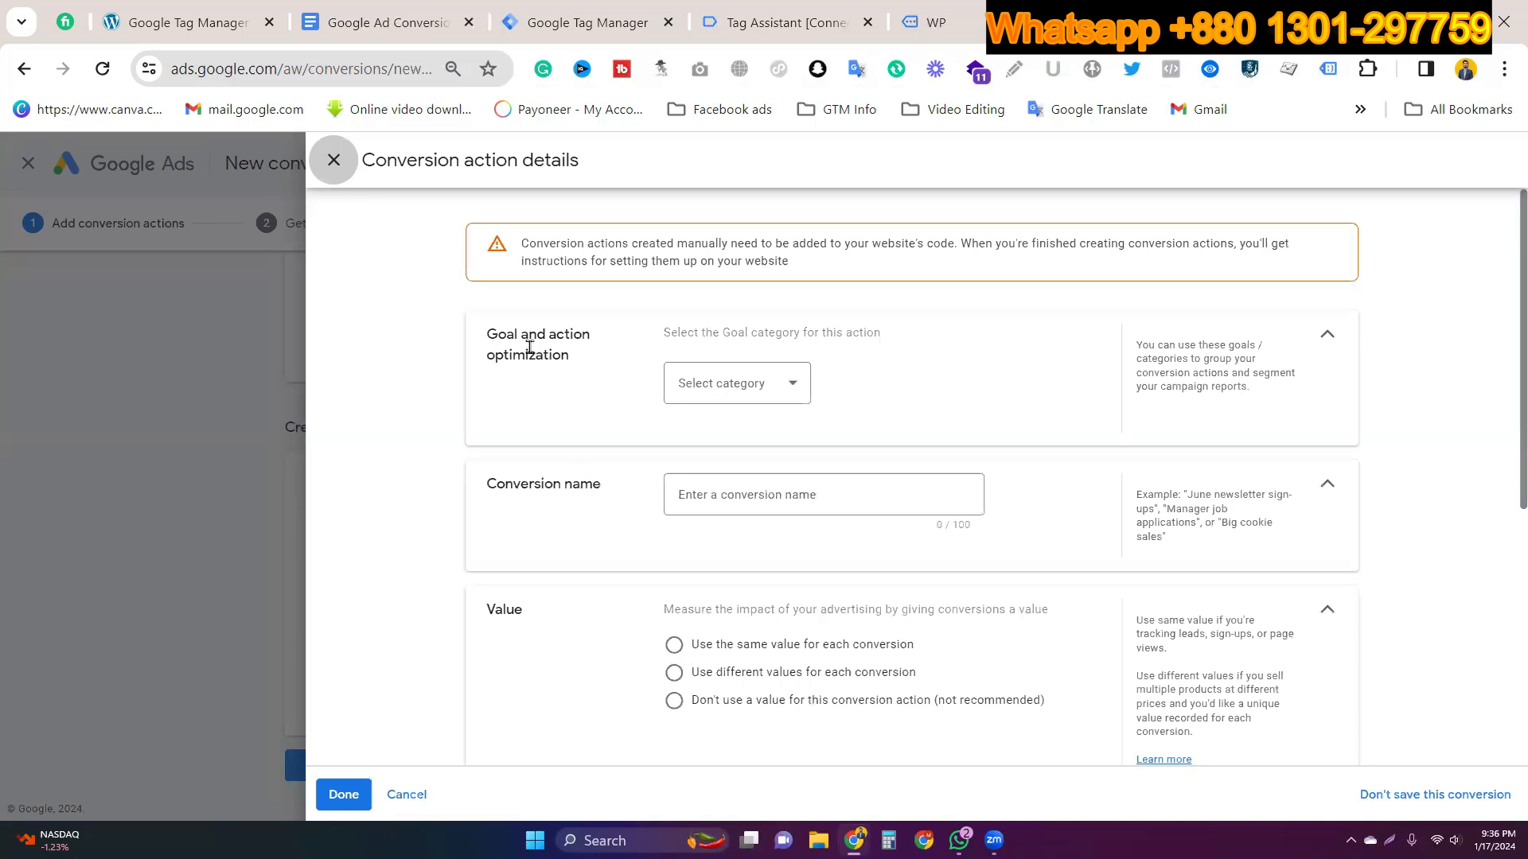
Step: Set the goal category and conversion name to Purchase, and use different values for each conversion
click(726, 385)
click(742, 424)
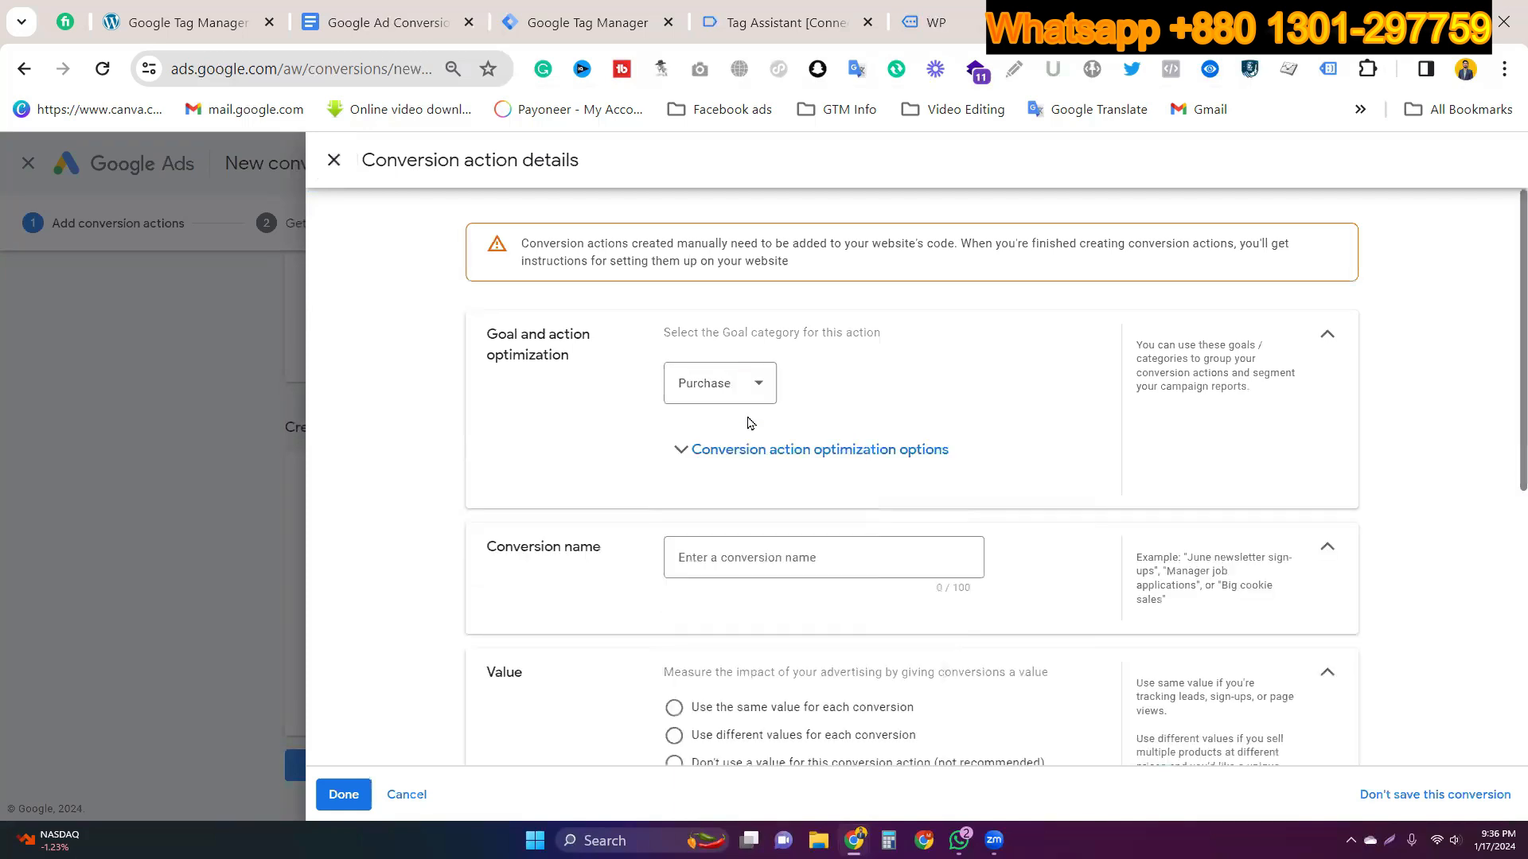
drag(685, 385, 739, 385)
key(ctrl+c)
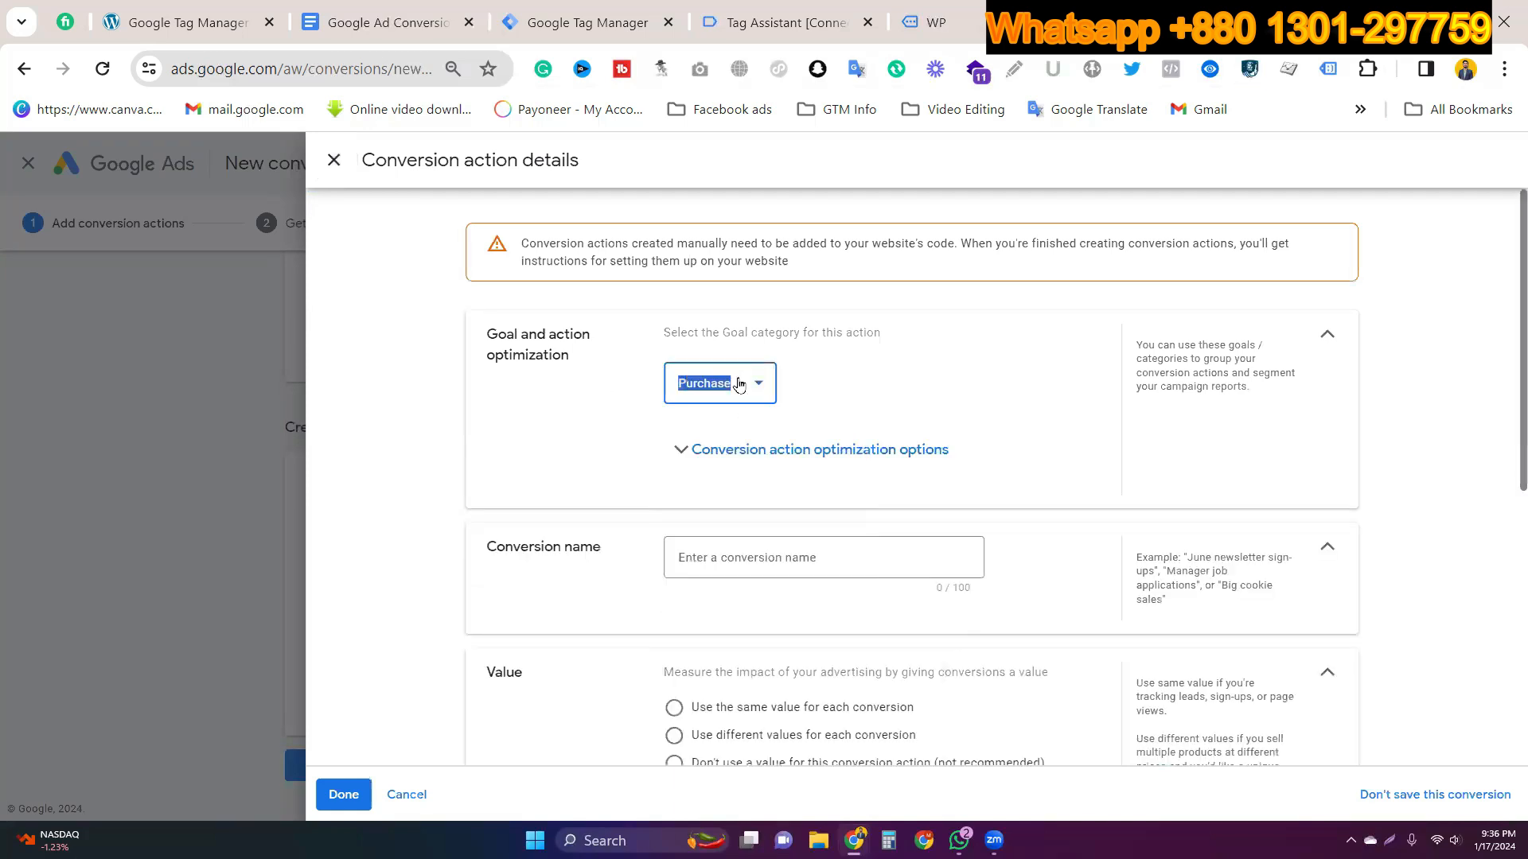
click(958, 549)
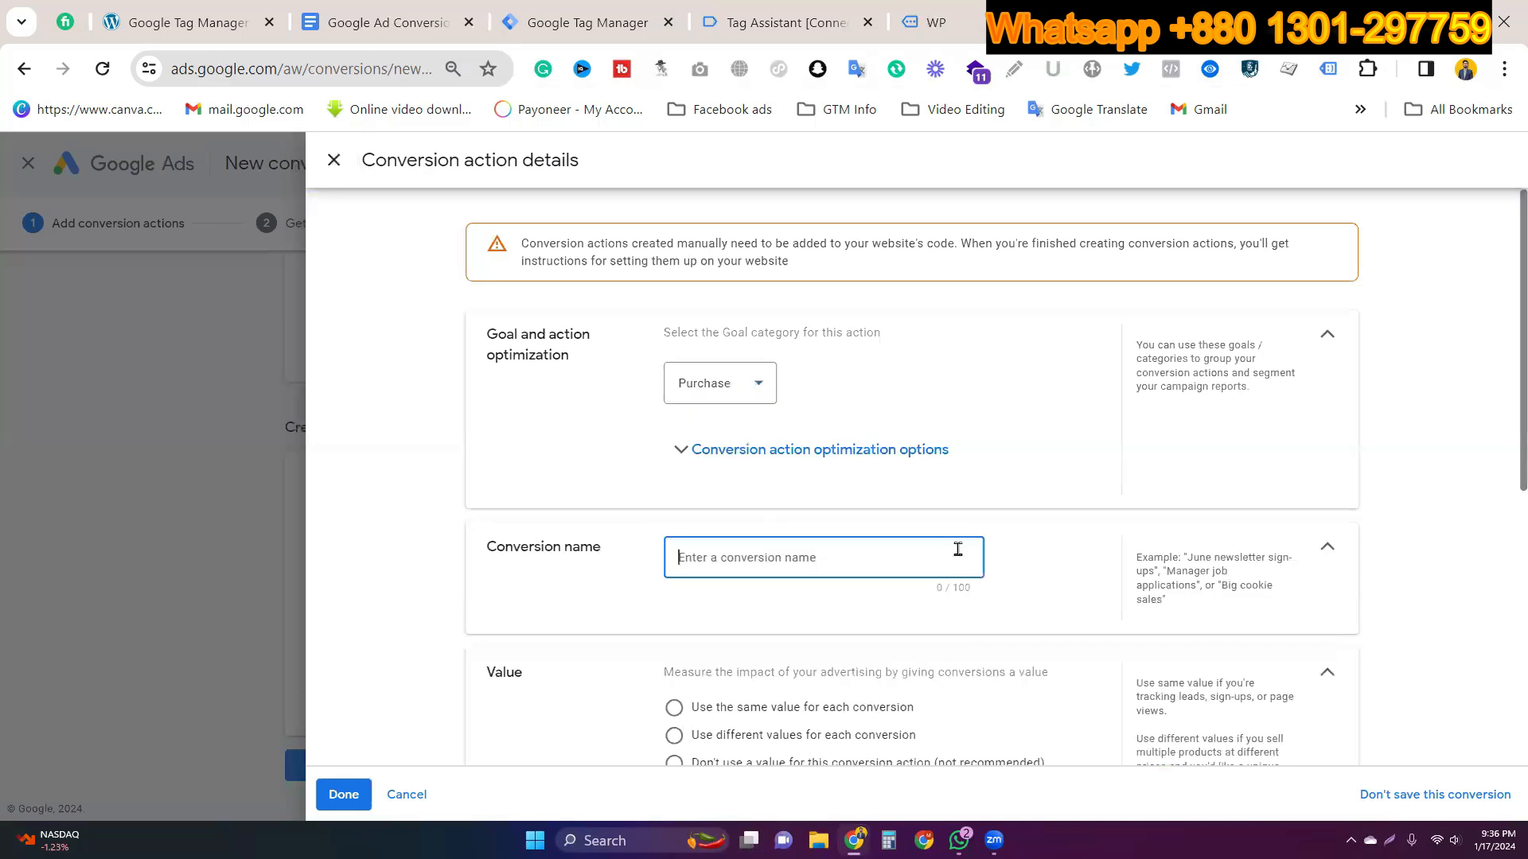
key(ctrl+v)
scroll(767, 564, down, 1)
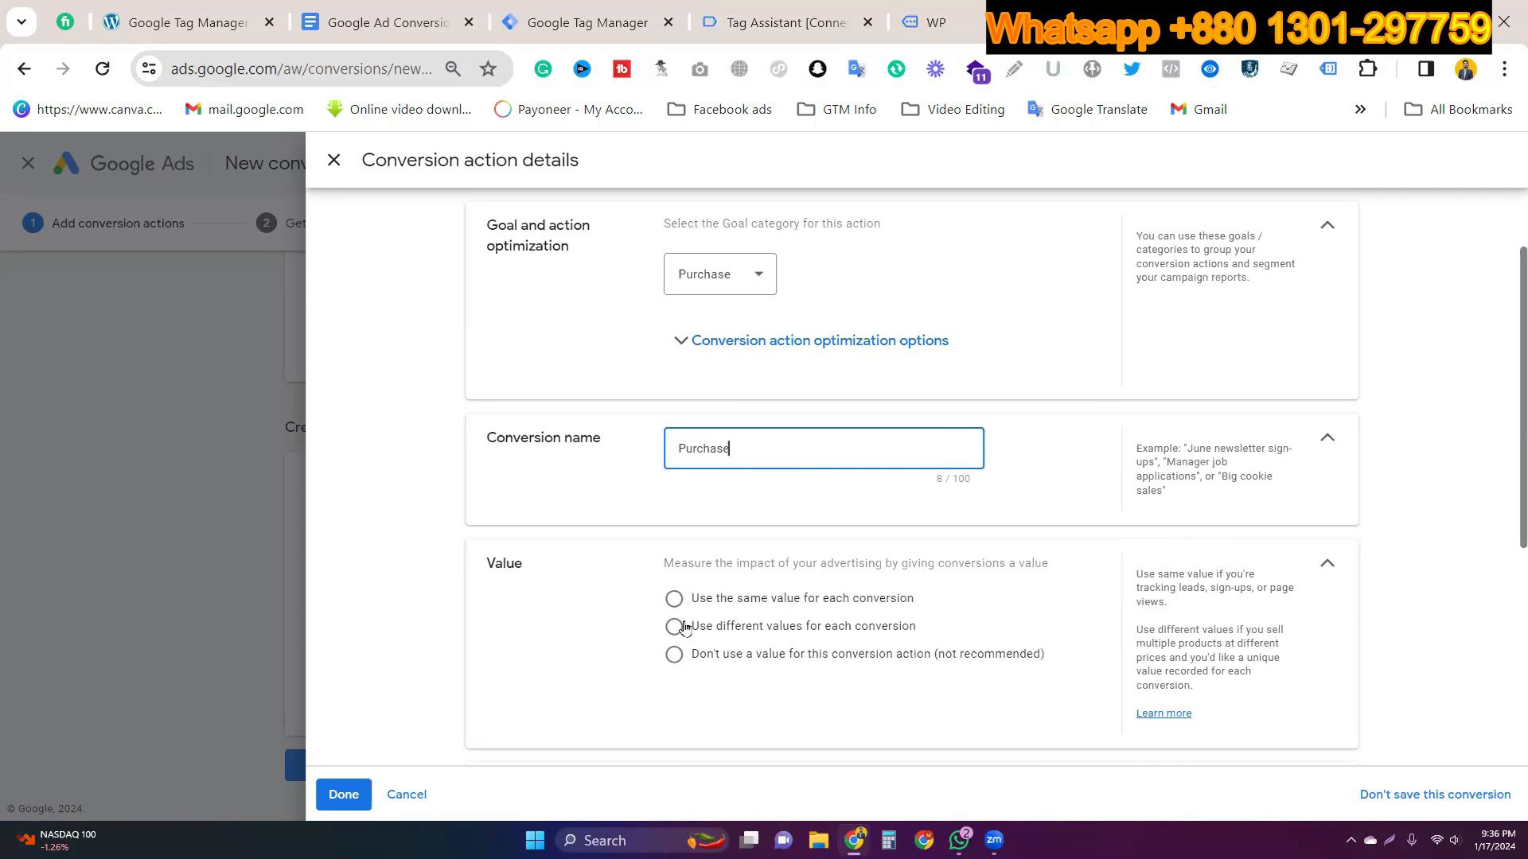
click(760, 639)
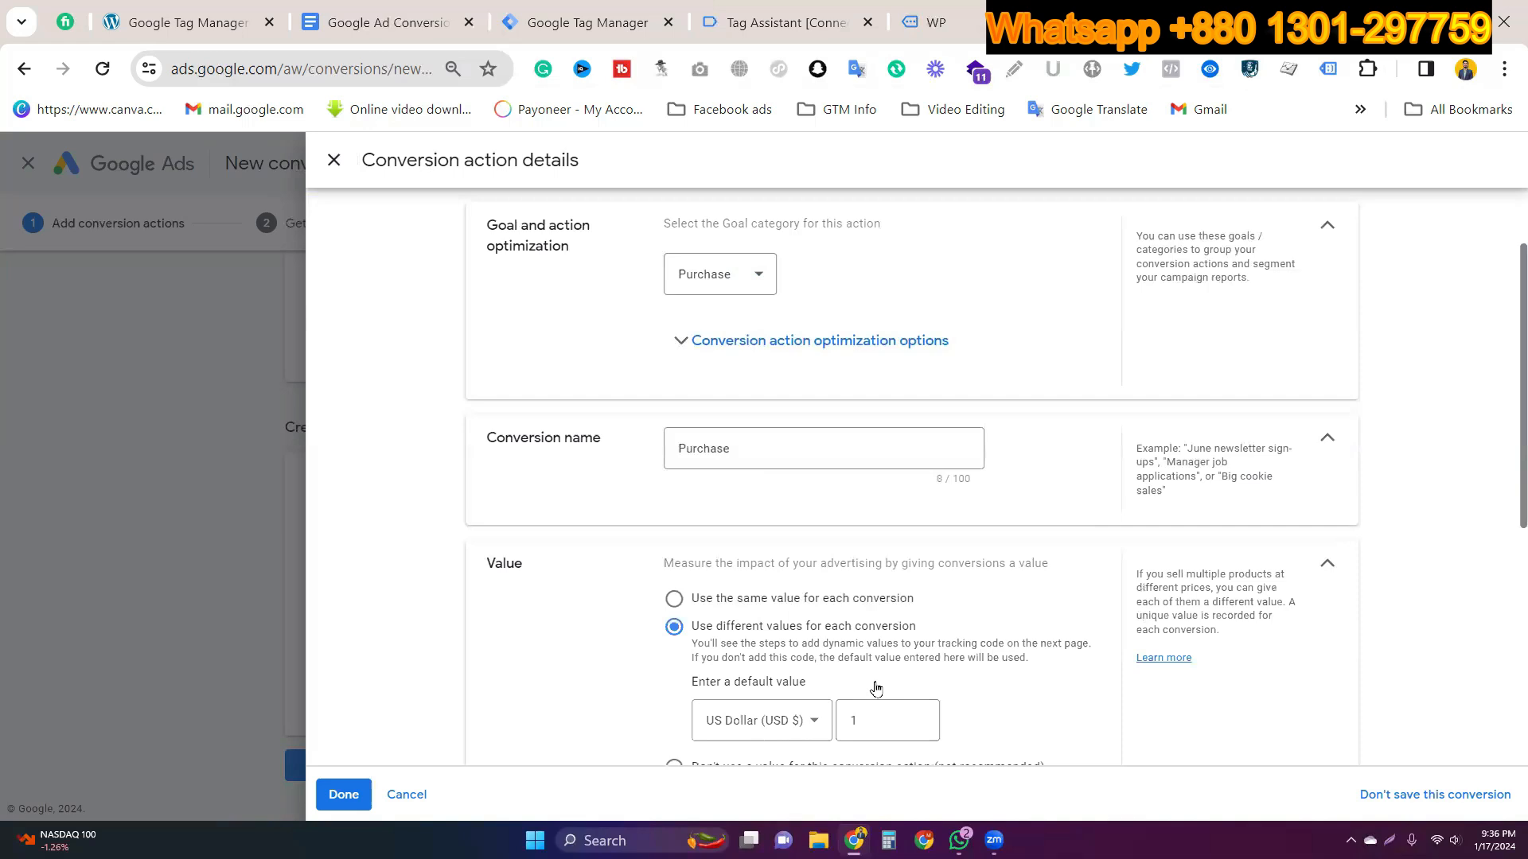
Step: Examine the duration options available for the click-through conversion window
scroll(867, 557, down, 4)
scroll(820, 495, down, 1)
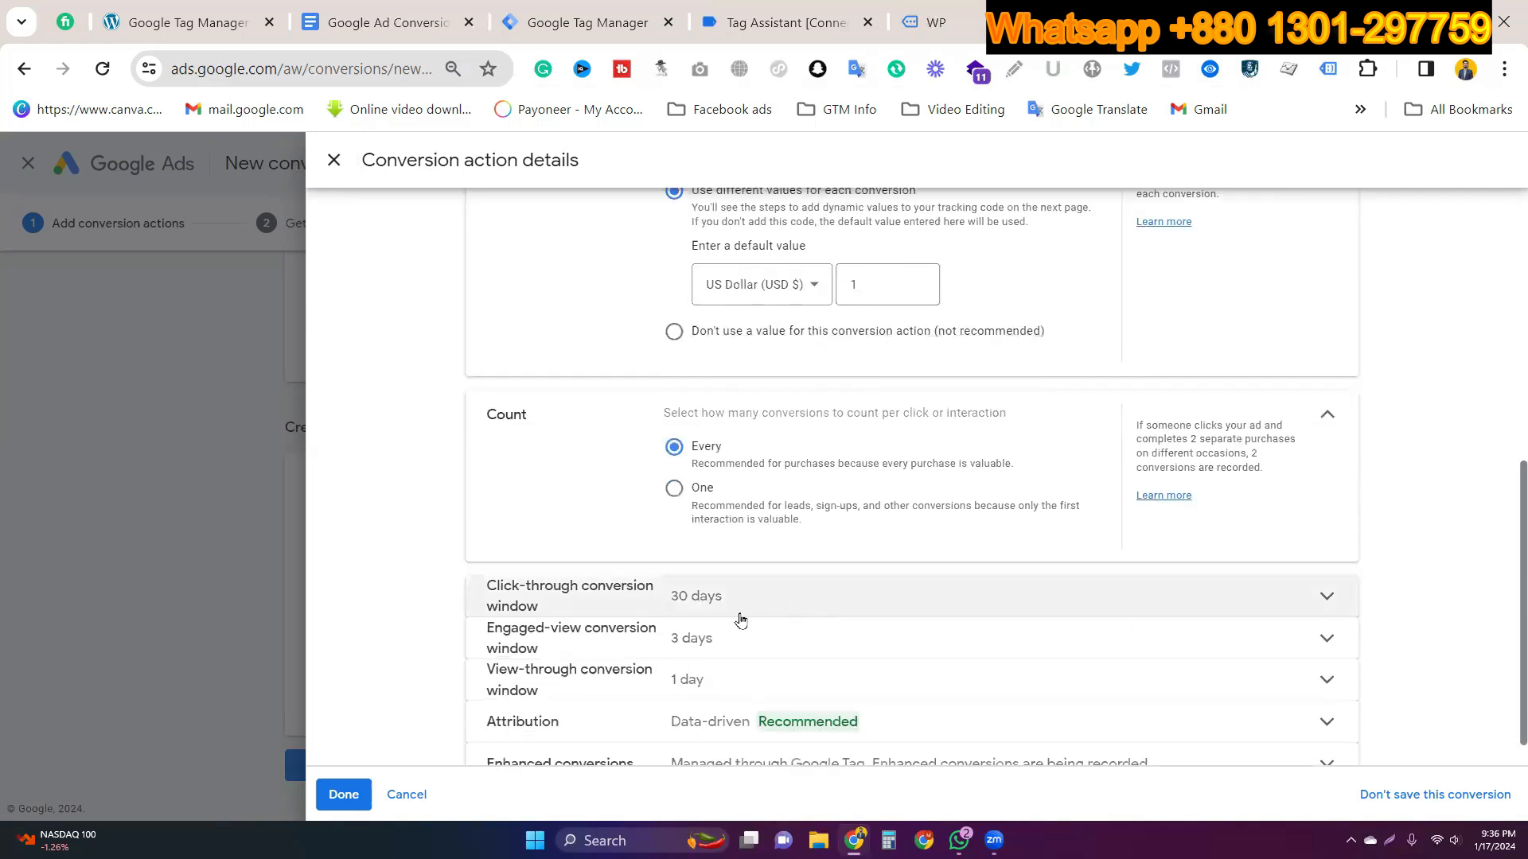
click(702, 604)
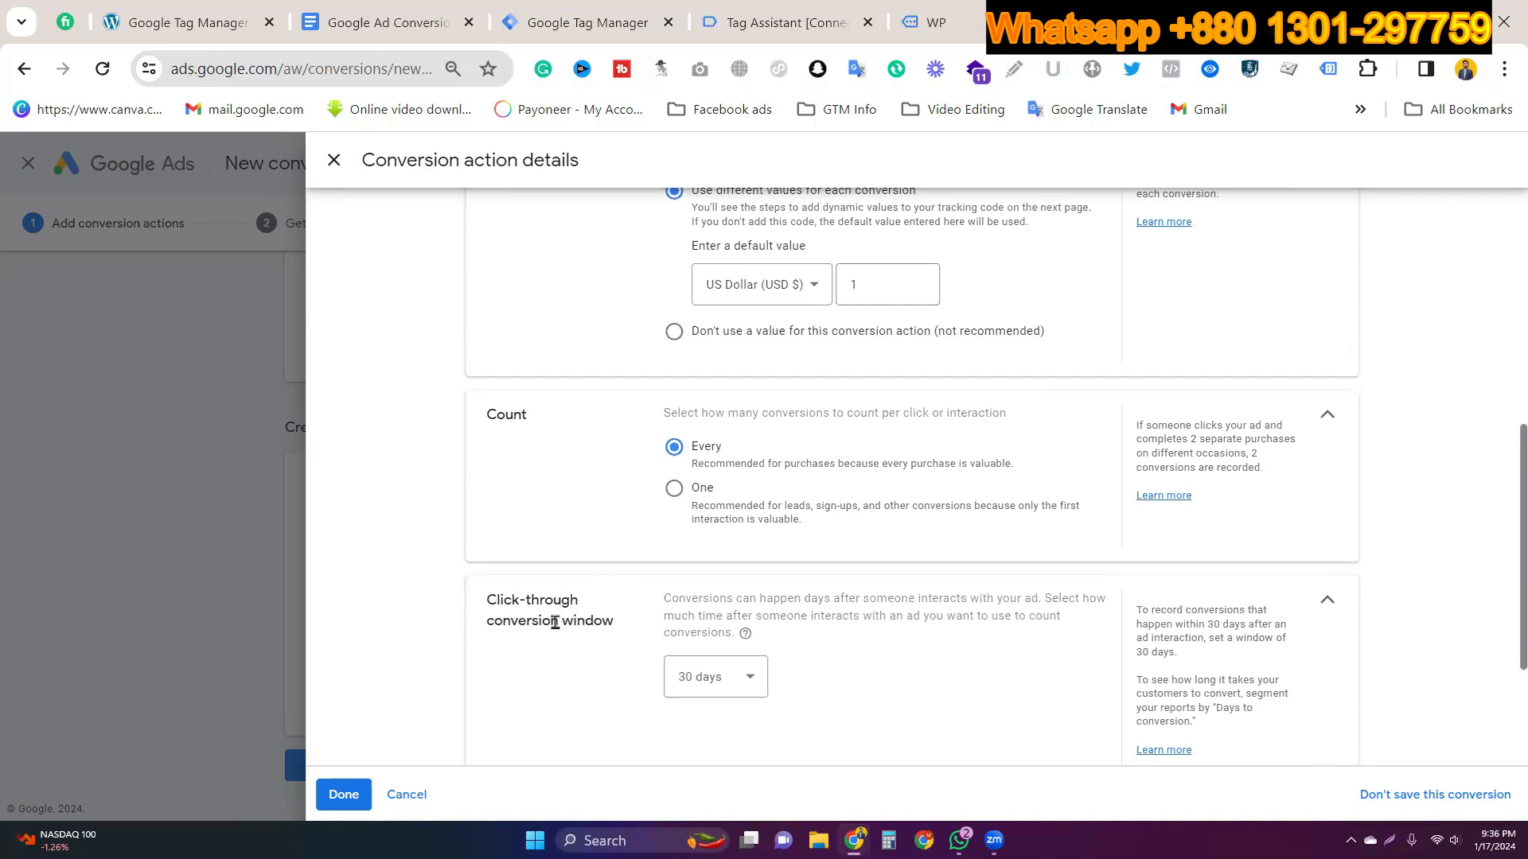
click(716, 675)
click(548, 662)
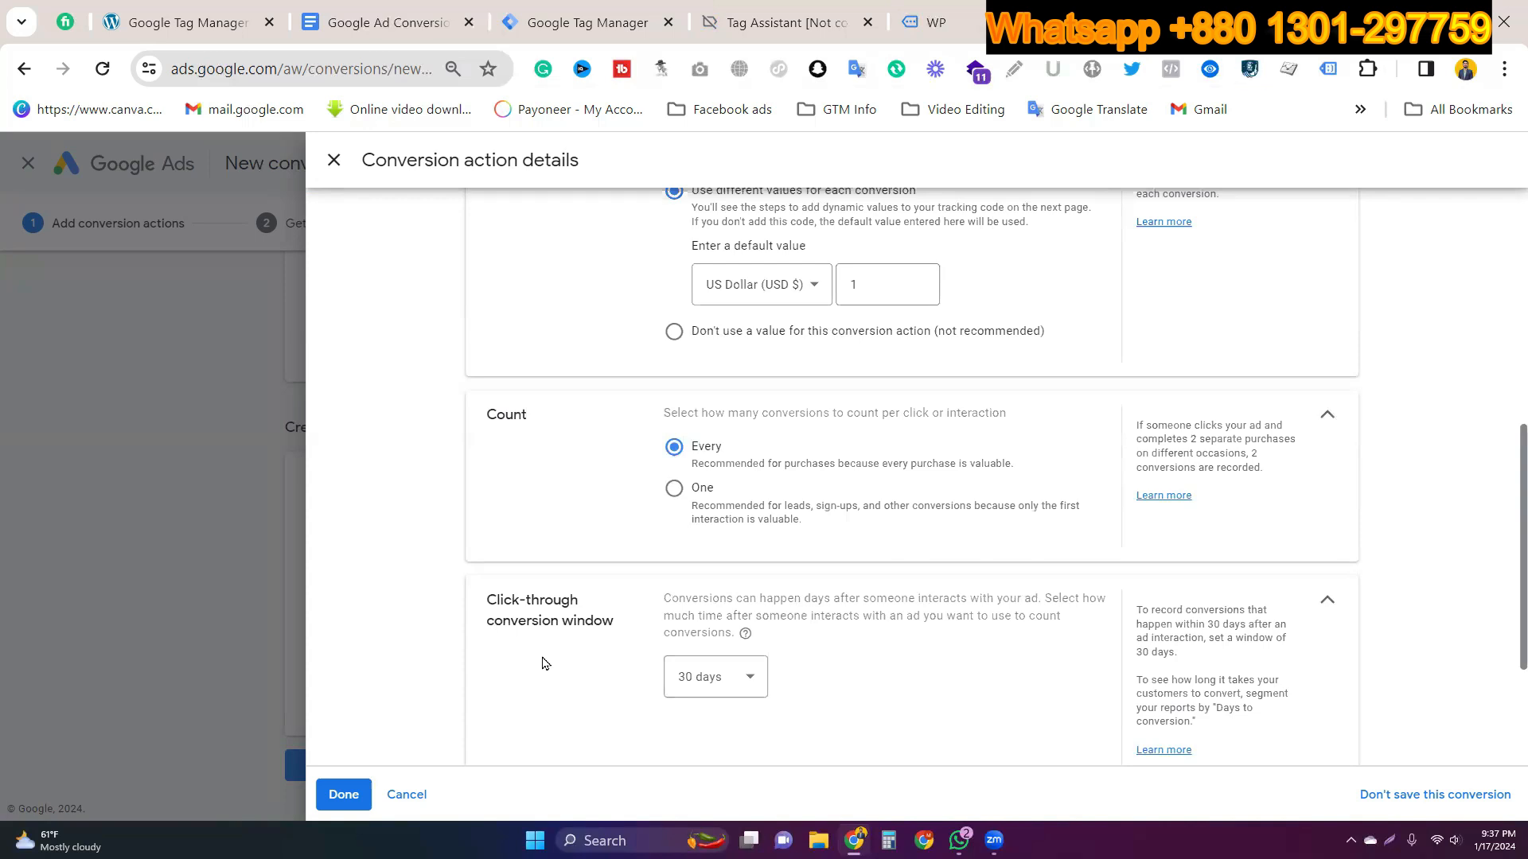
click(706, 676)
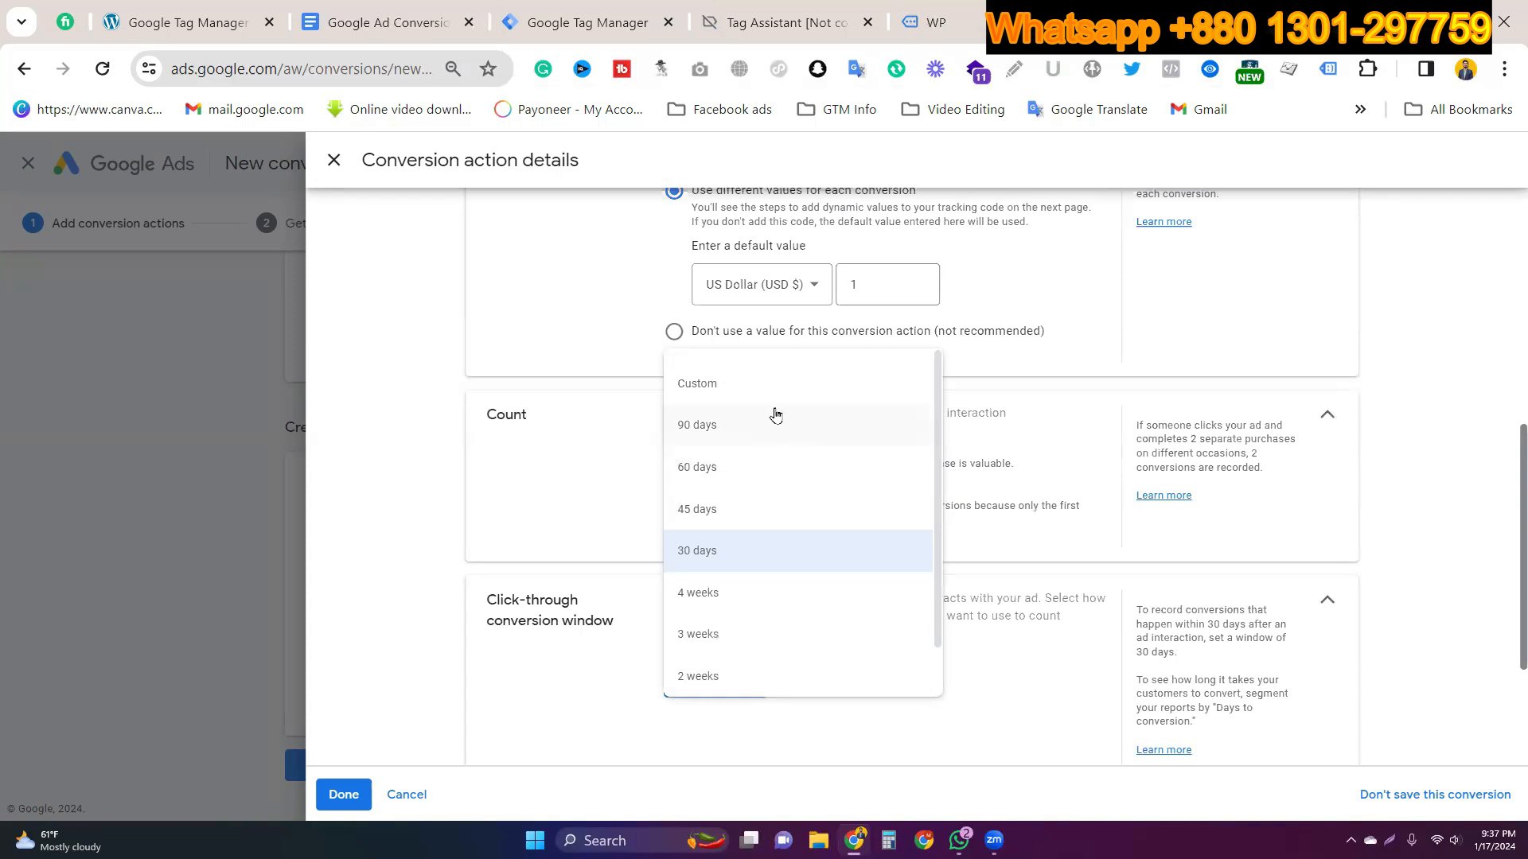
click(619, 671)
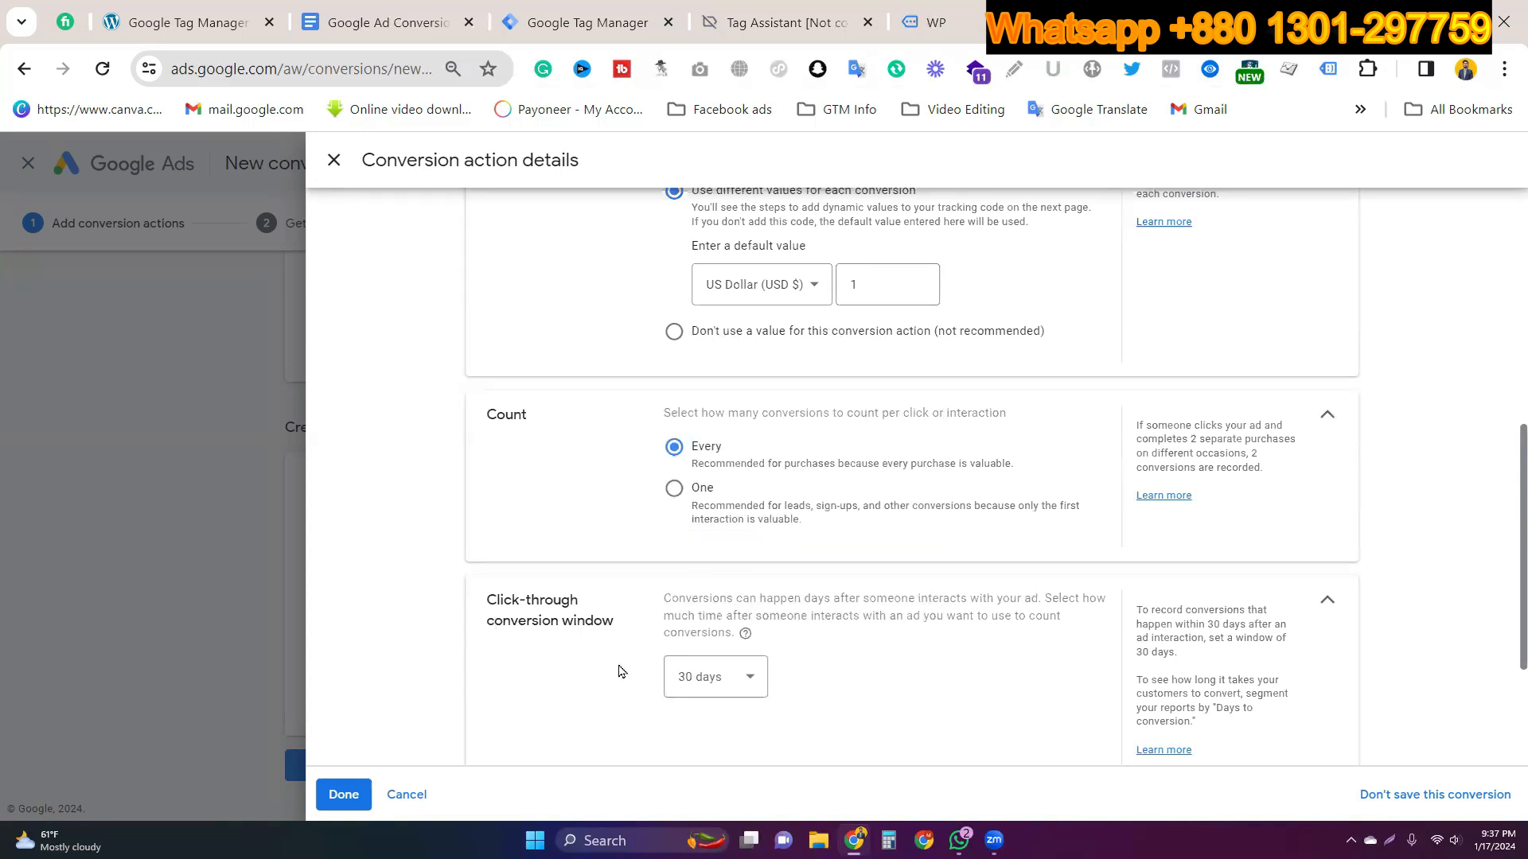
click(668, 685)
click(711, 697)
click(716, 689)
scroll(749, 627, down, 1)
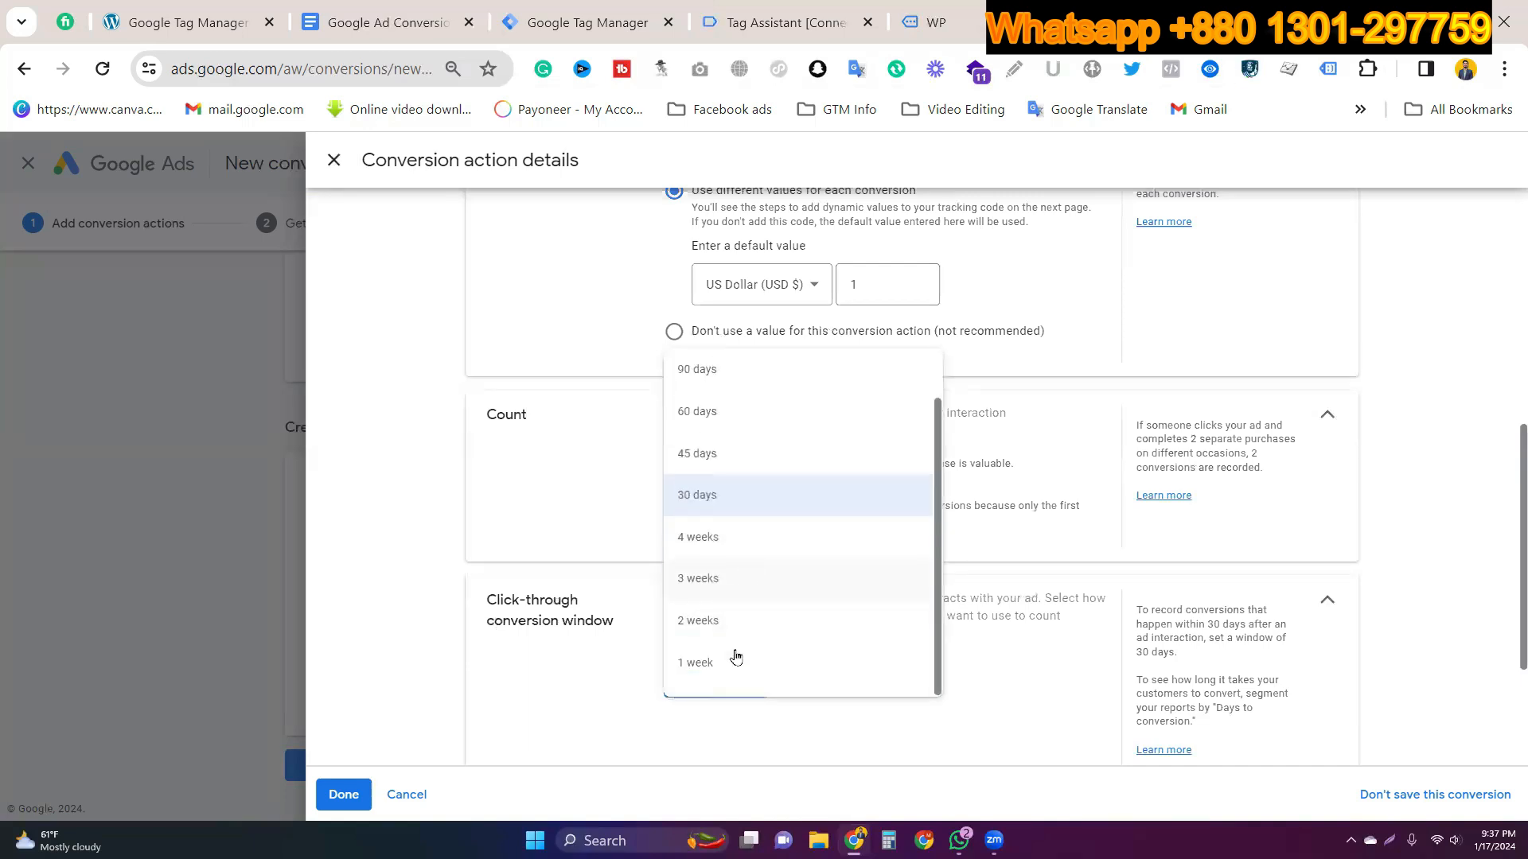
click(615, 681)
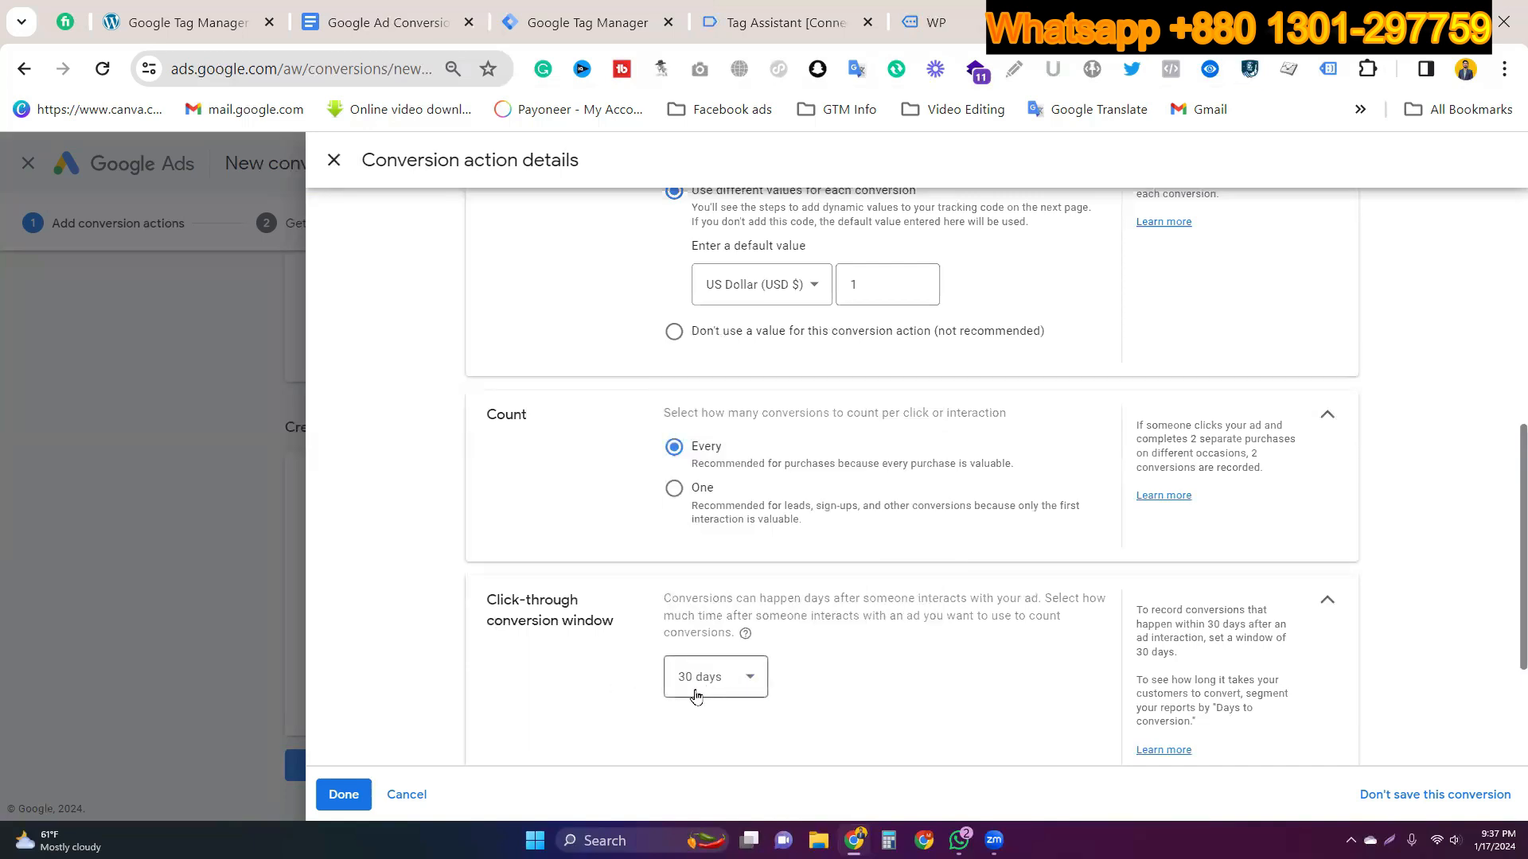
Step: Review the enhanced conversions and attribution settings, and finish the Purchase conversion action
scroll(738, 686, down, 1)
scroll(738, 686, down, 2)
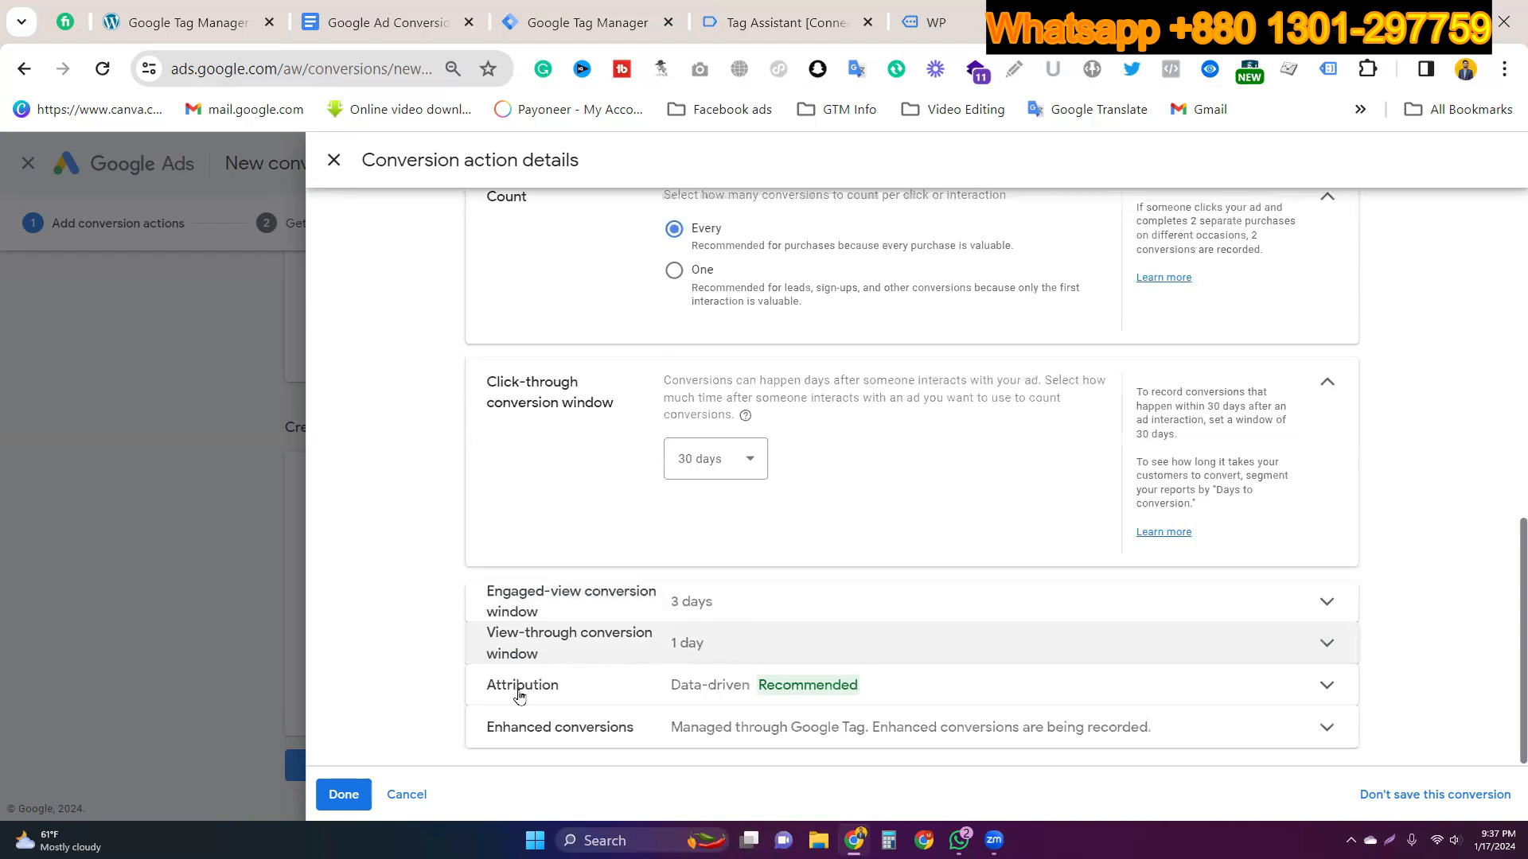
click(660, 733)
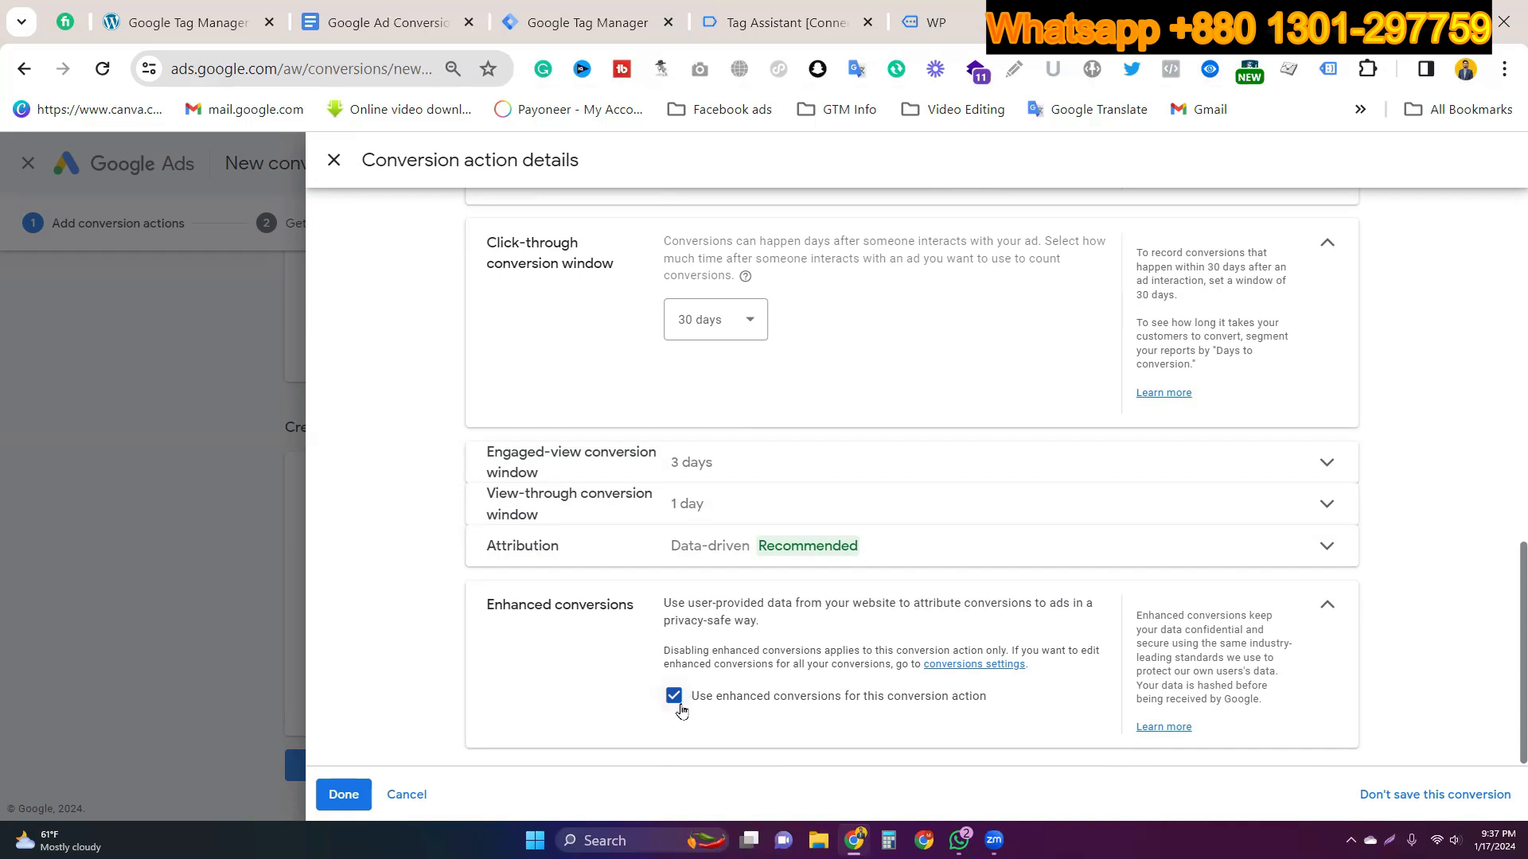
click(780, 561)
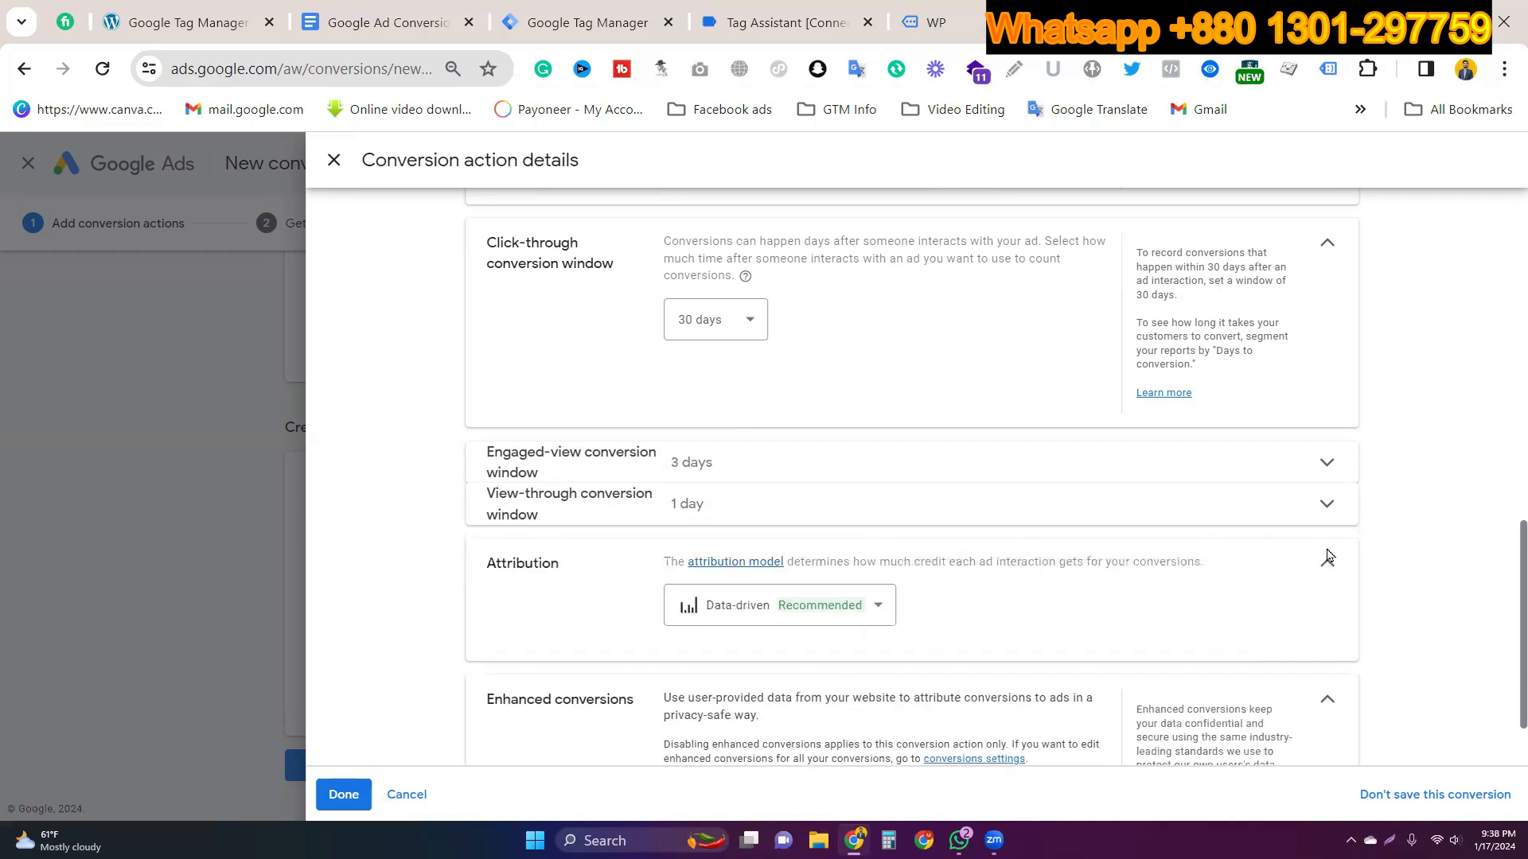
click(1328, 557)
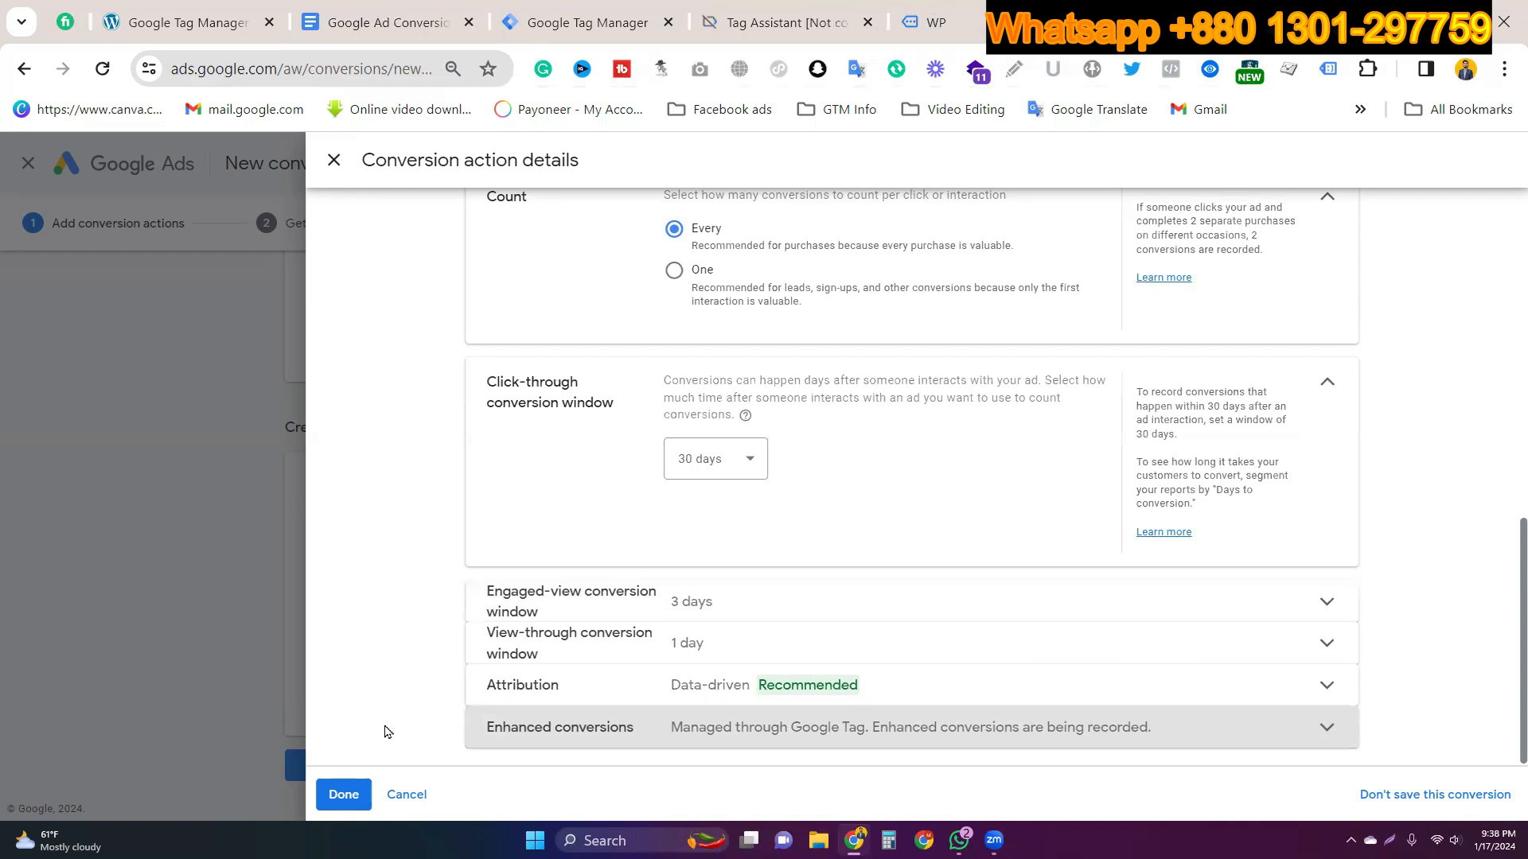
click(344, 795)
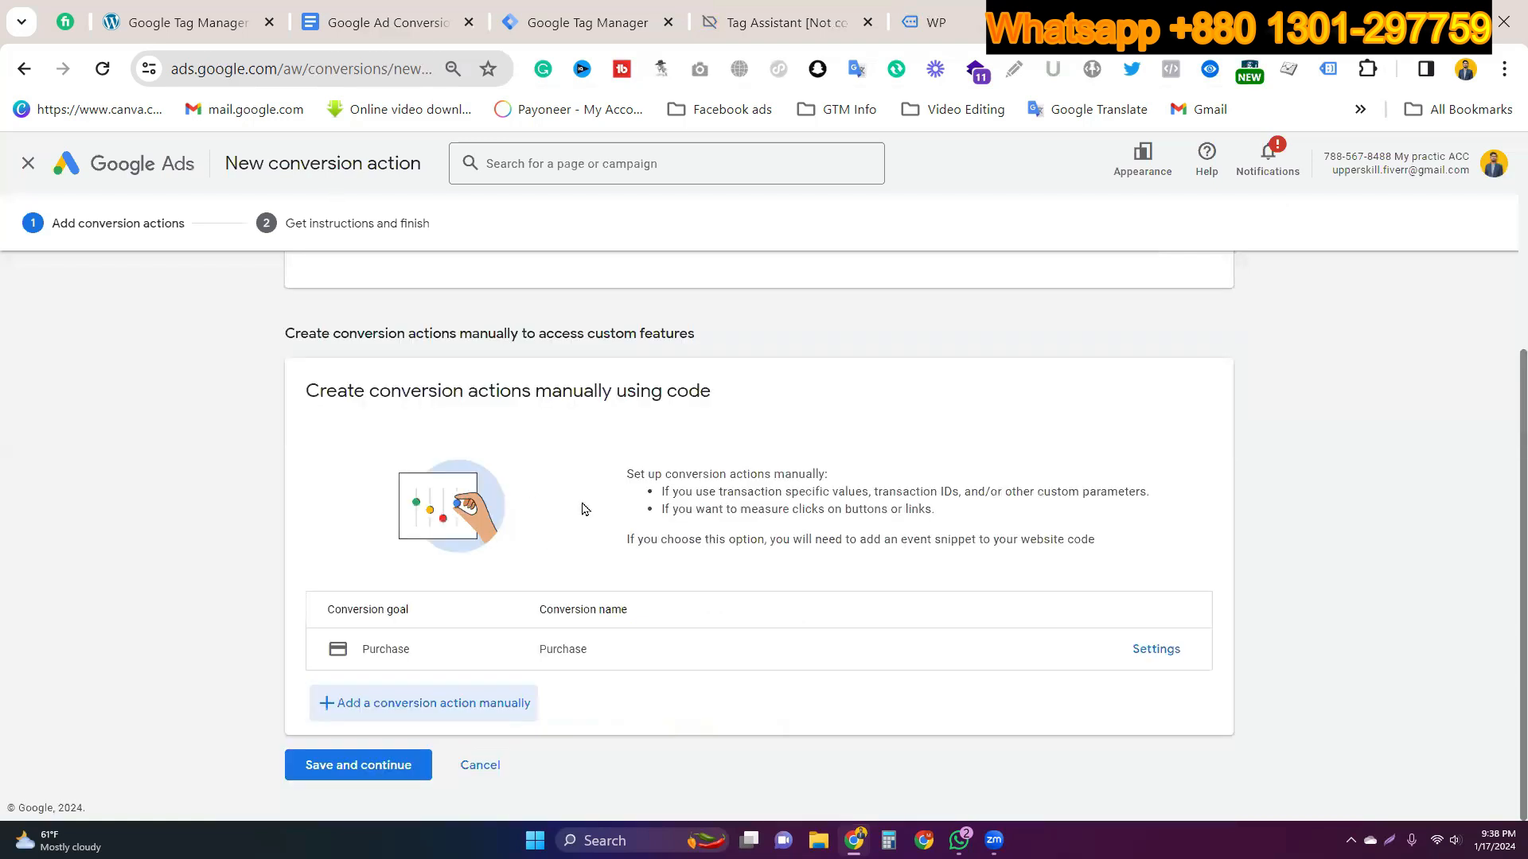
Step: Add another manual conversion action with the Begin checkout goal category and the conversion name Begin checkout
click(447, 704)
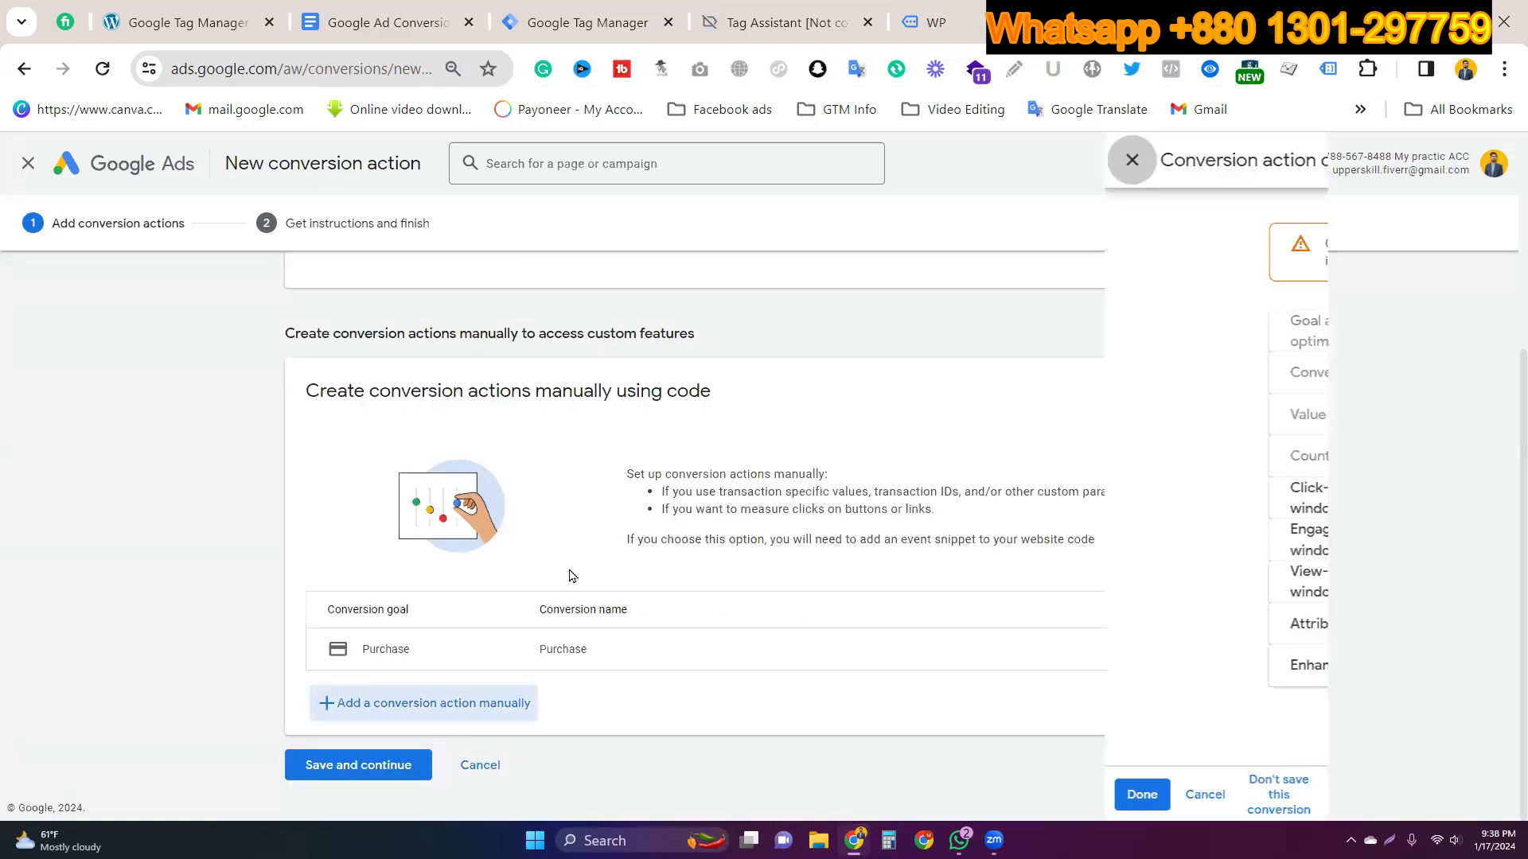
click(730, 386)
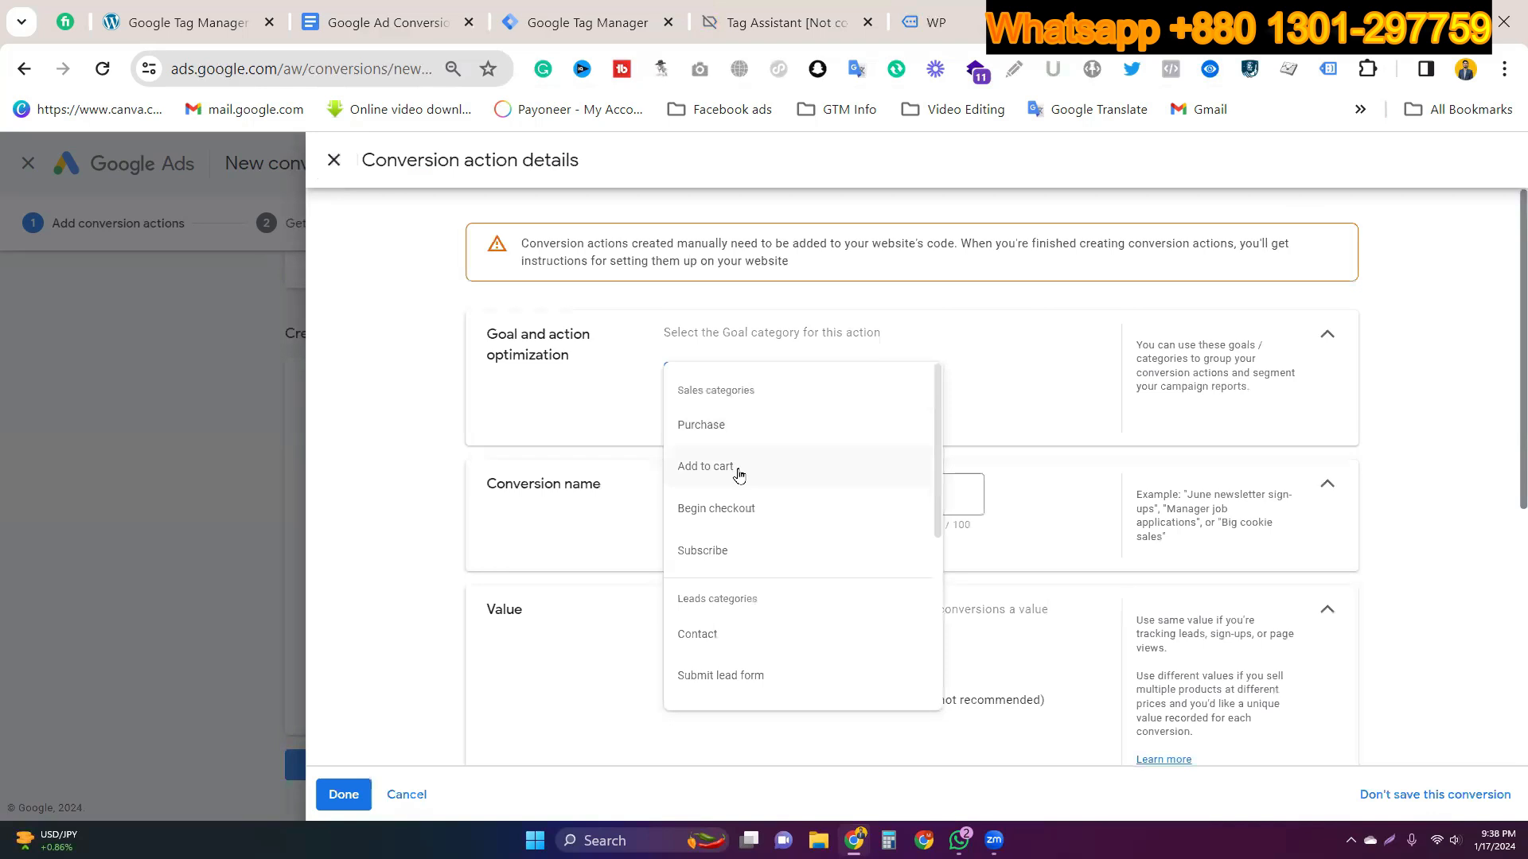
click(731, 512)
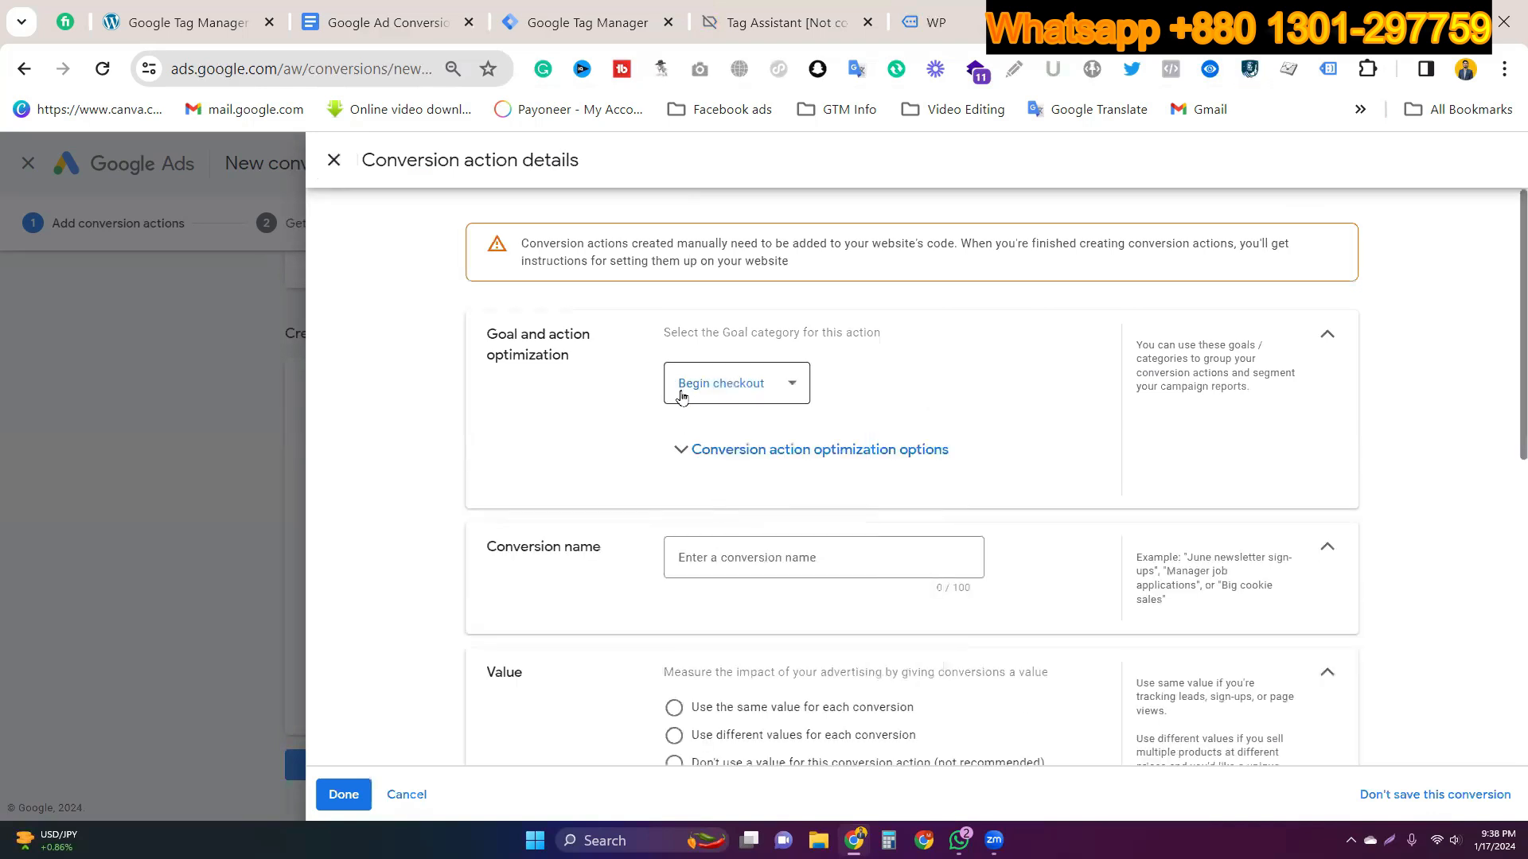
drag(679, 387, 774, 394)
key(ctrl+c)
click(969, 556)
key(ctrl+v)
Step: Use different values for each Begin checkout conversion, and save the conversion actions to continue to the instructions
scroll(806, 546, down, 2)
click(804, 519)
scroll(803, 519, down, 3)
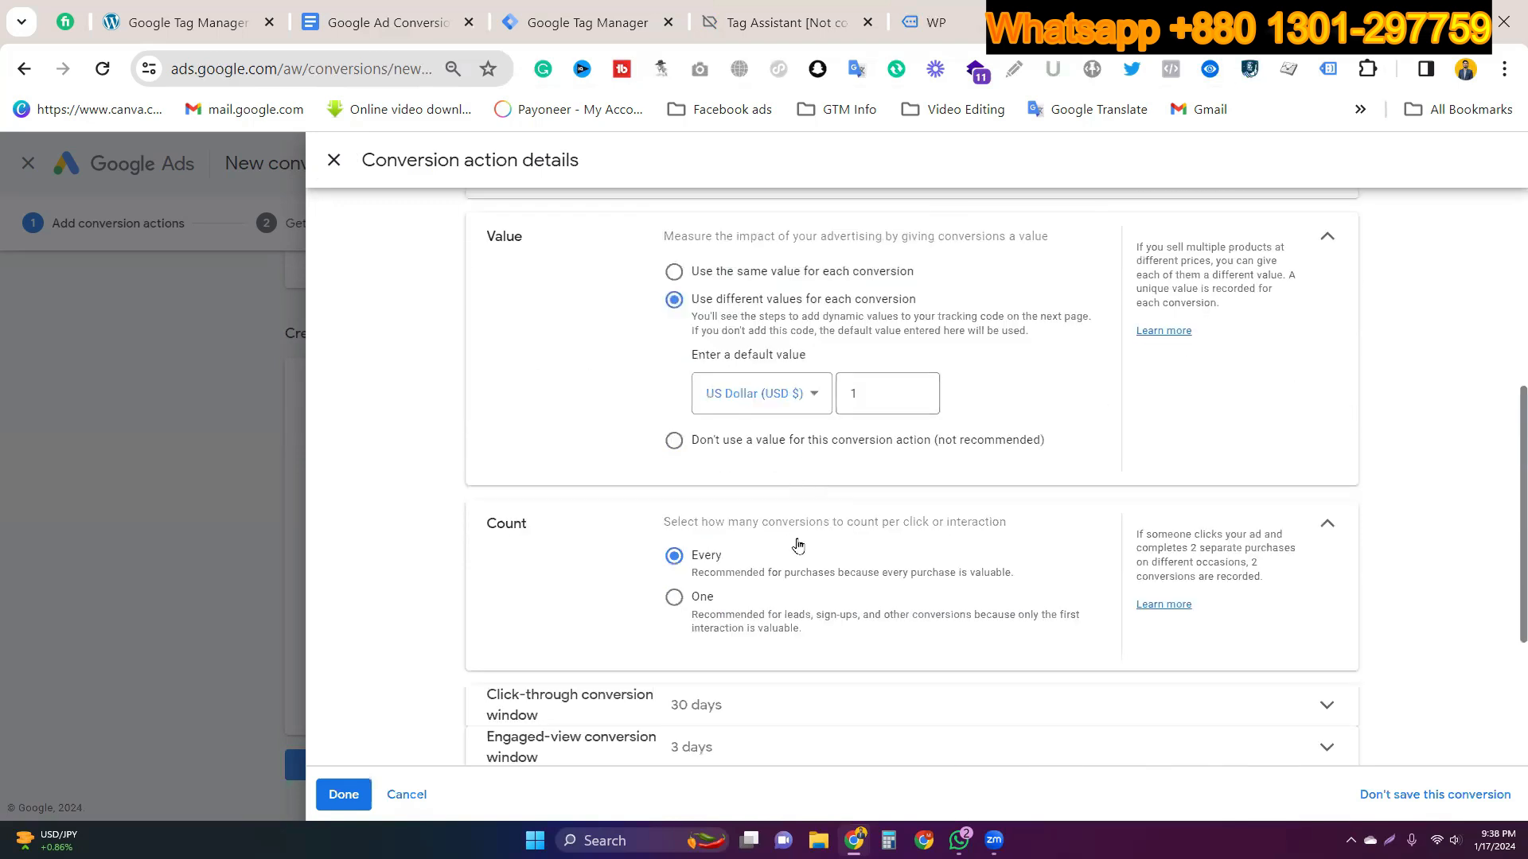
scroll(794, 546, down, 3)
click(343, 795)
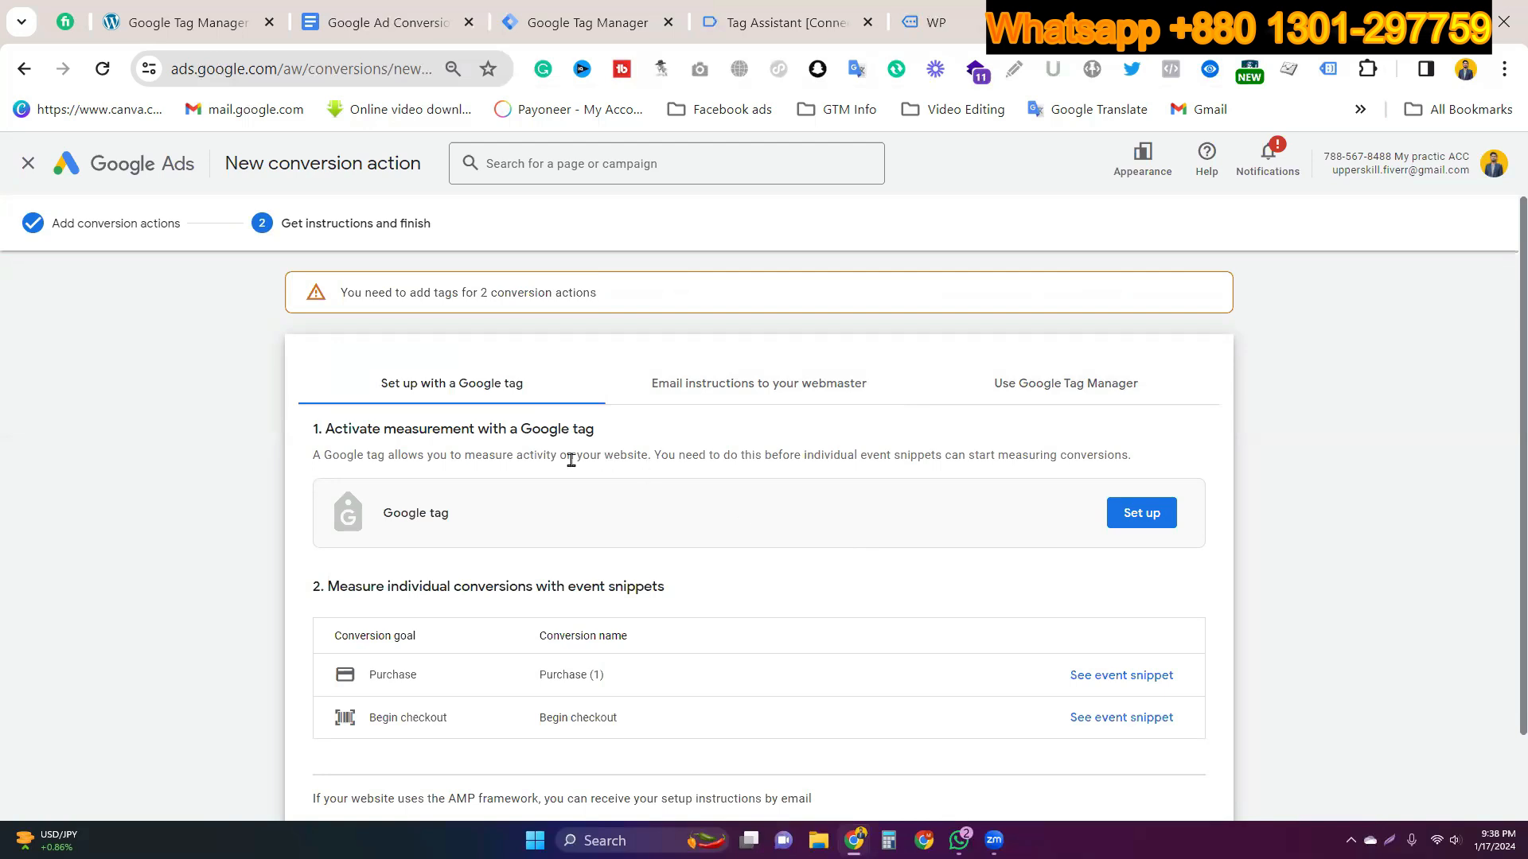
Step: Show the Google Tag Manager setup instructions for the conversion actions and copy the conversion ID
scroll(503, 506, down, 1)
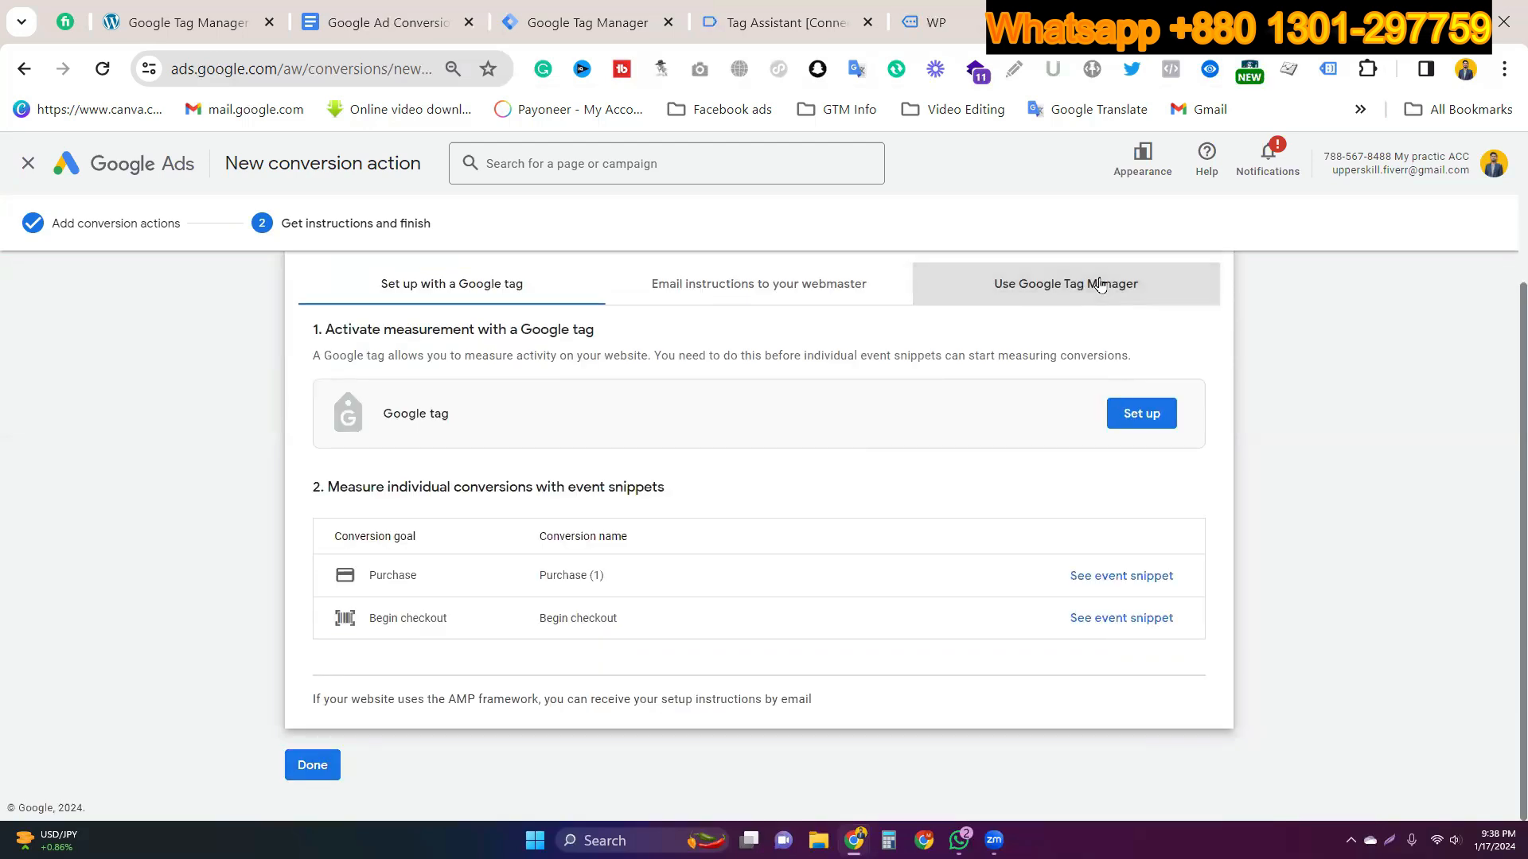
click(1100, 286)
double_click(360, 439)
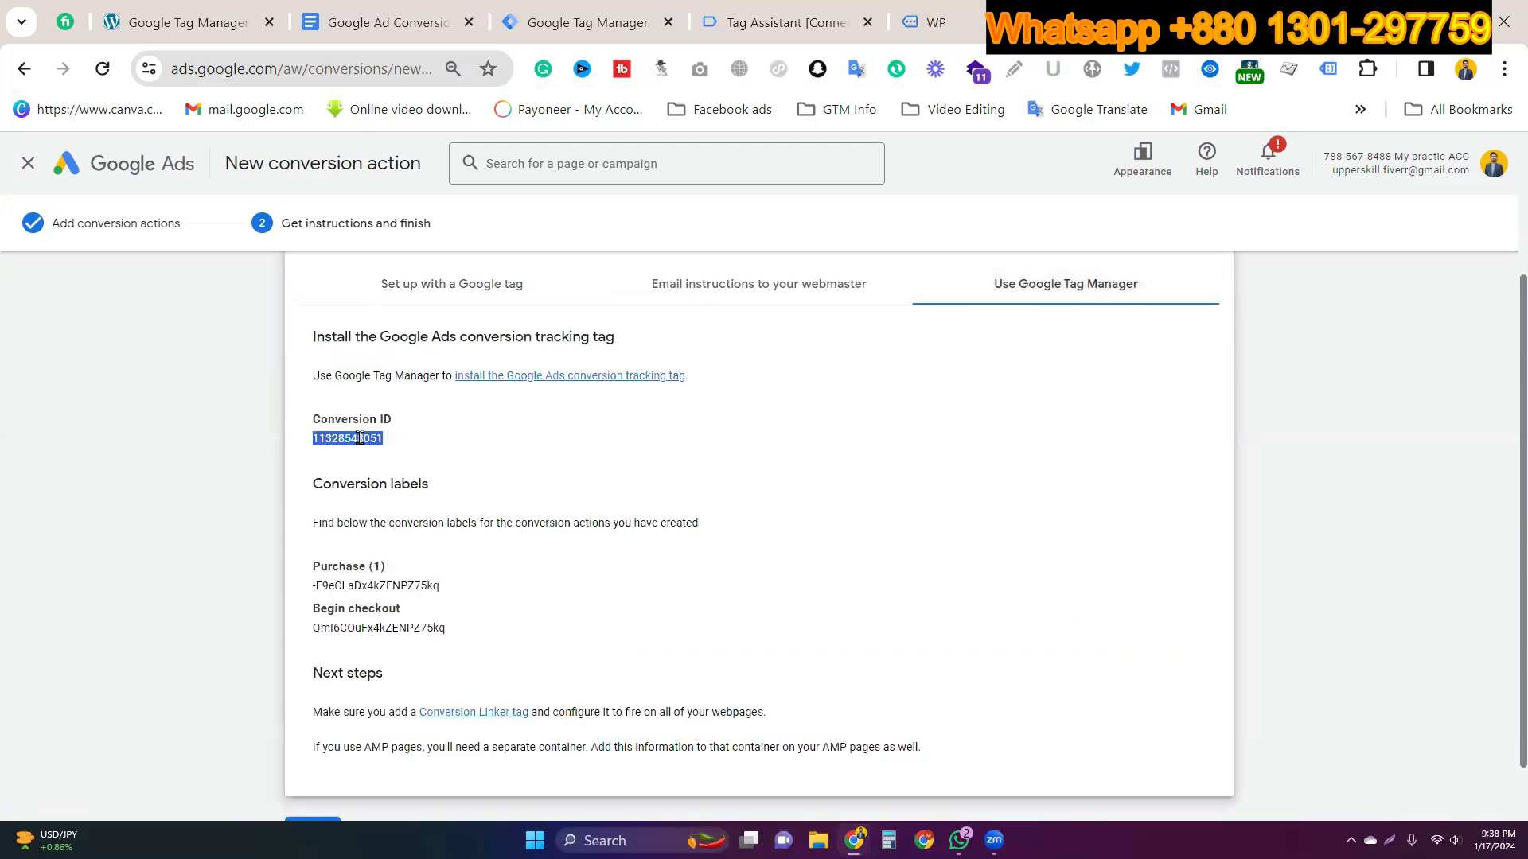
Step: Switch to Google Tag Manager and create a user-defined Constant variable with the copied conversion ID as its value
click(628, 25)
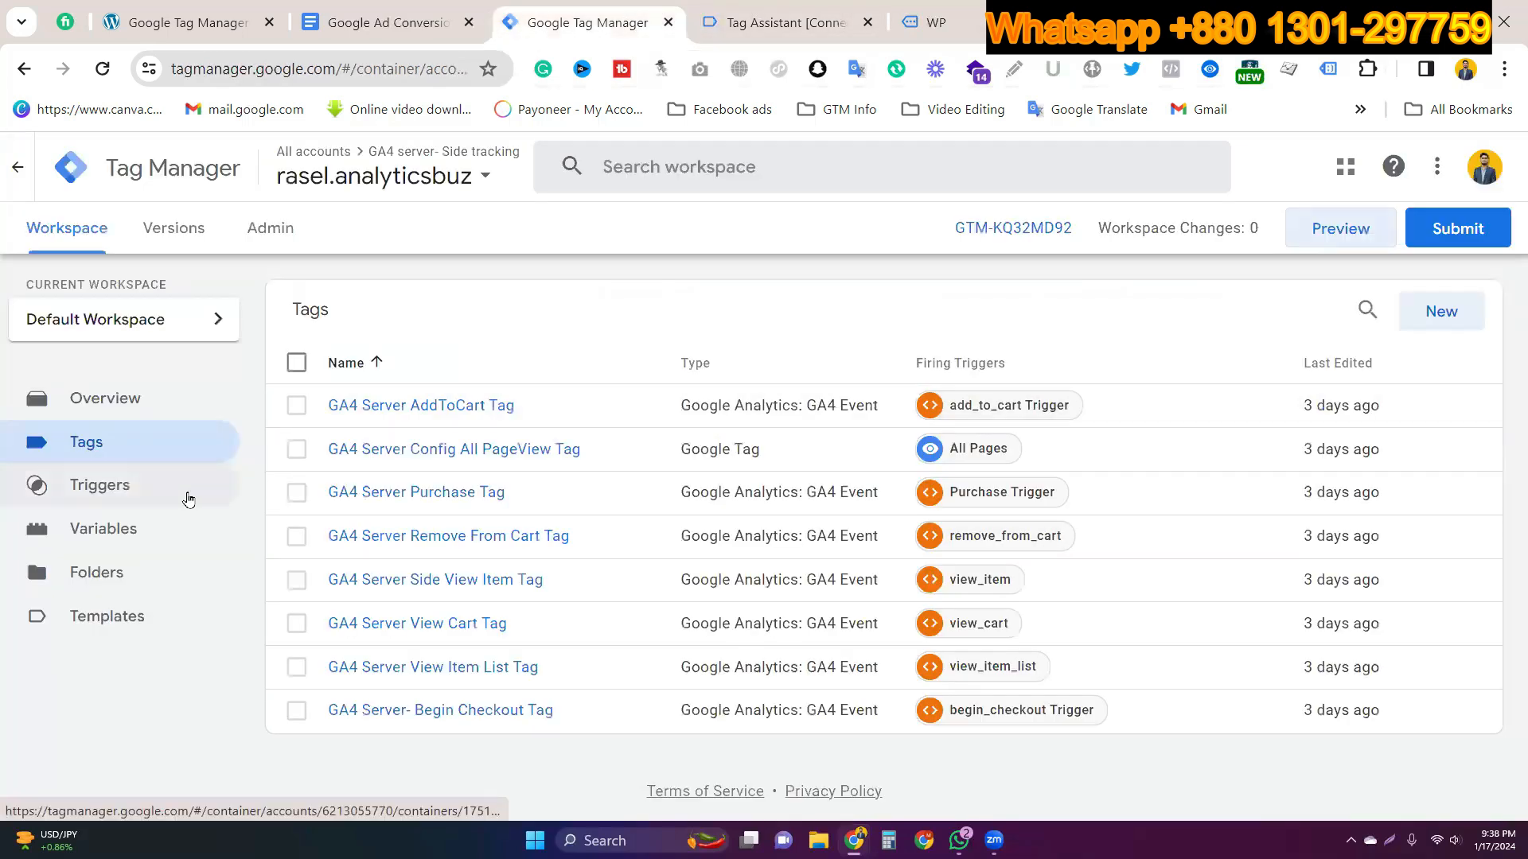
click(162, 540)
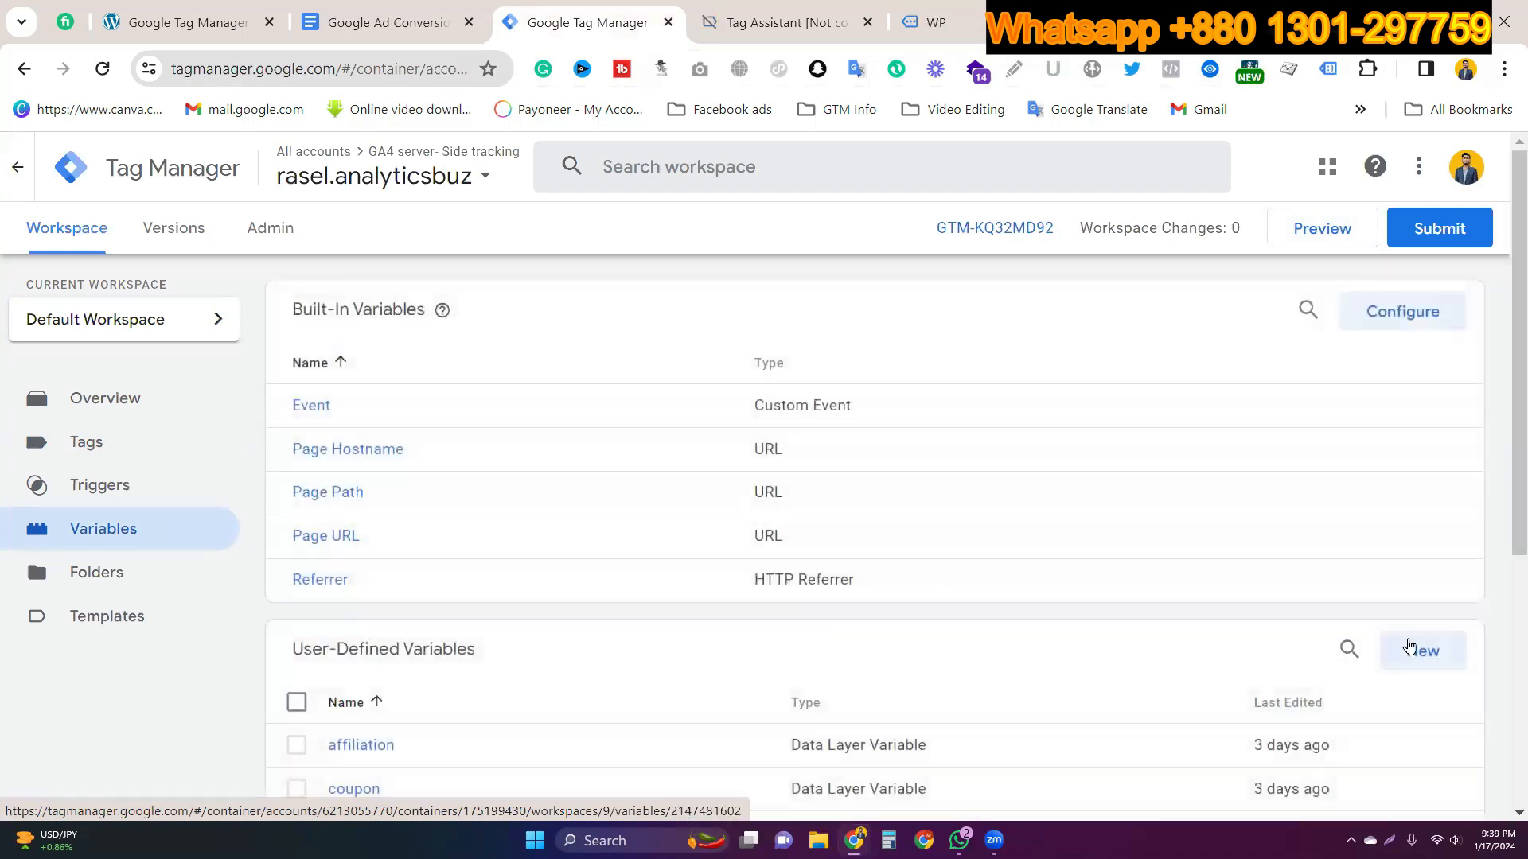
click(1409, 647)
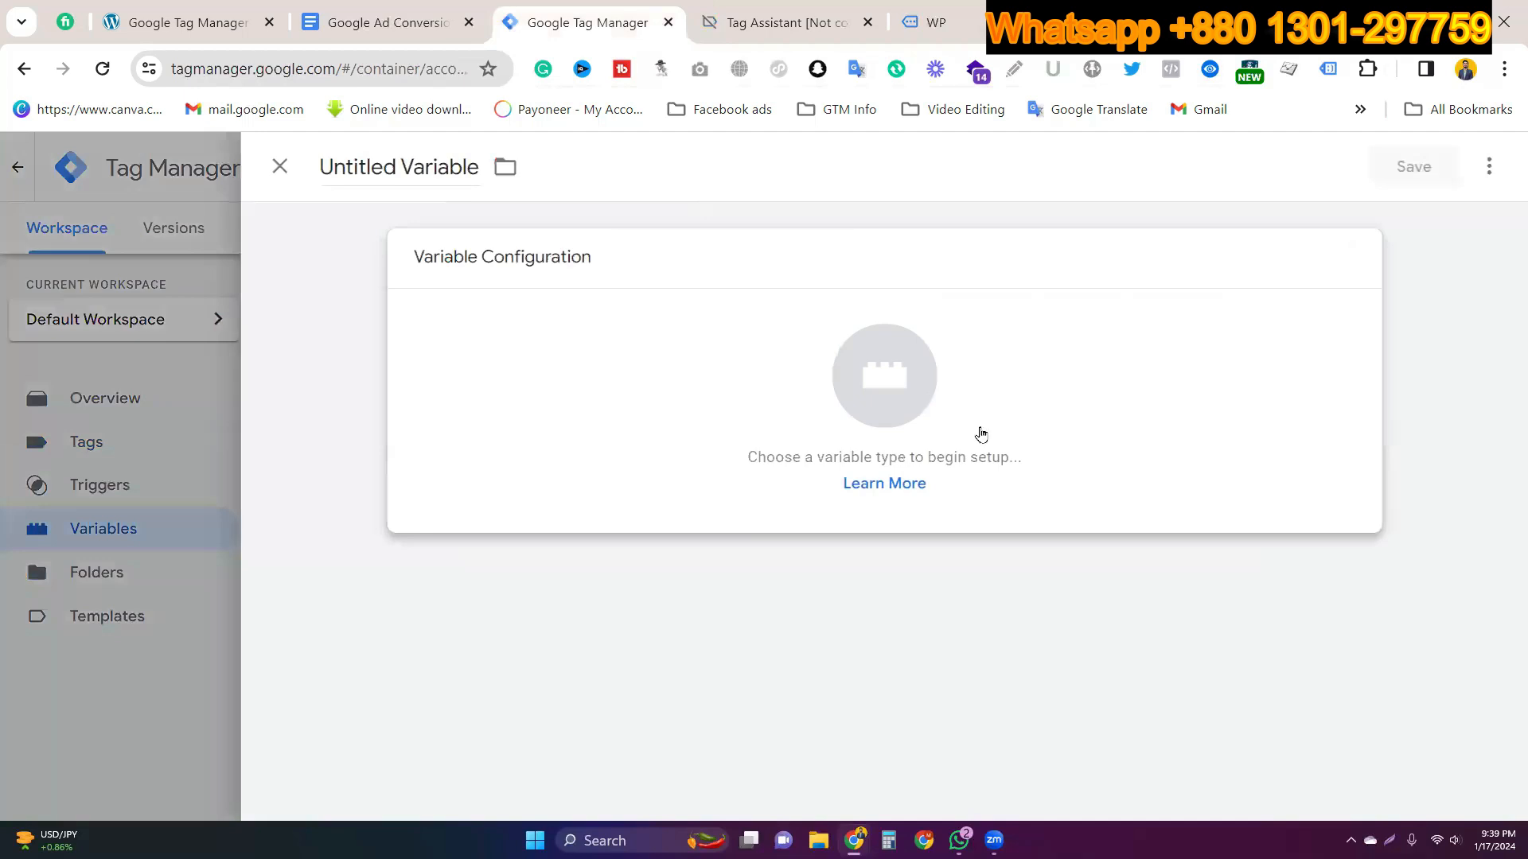
click(981, 434)
scroll(1023, 614, down, 7)
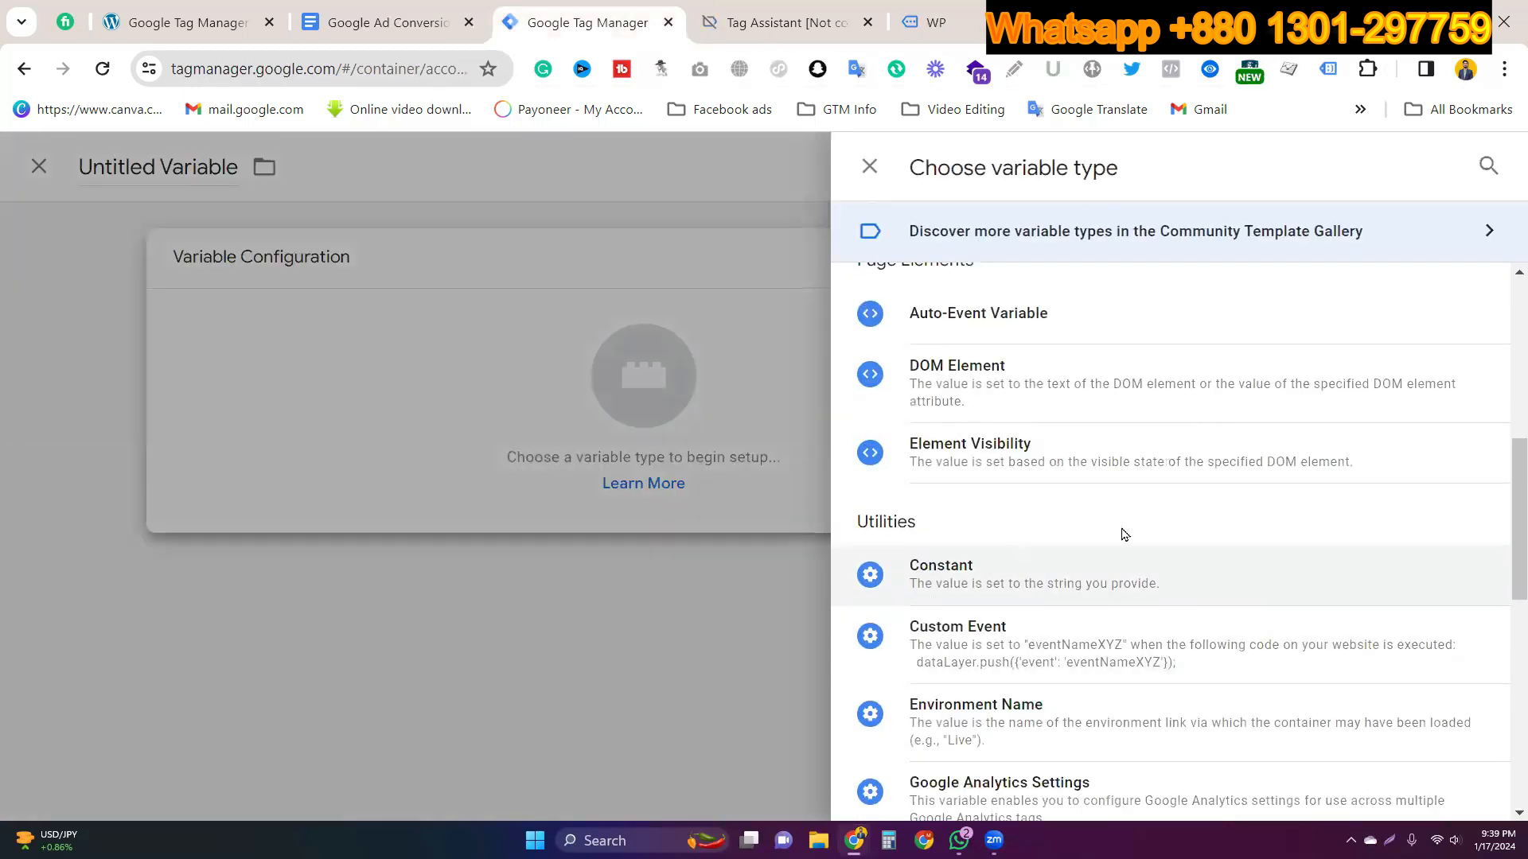
click(1125, 557)
click(542, 476)
key(ctrl+v)
Step: Name the variable "Google ads conversion ID" and save it
click(401, 159)
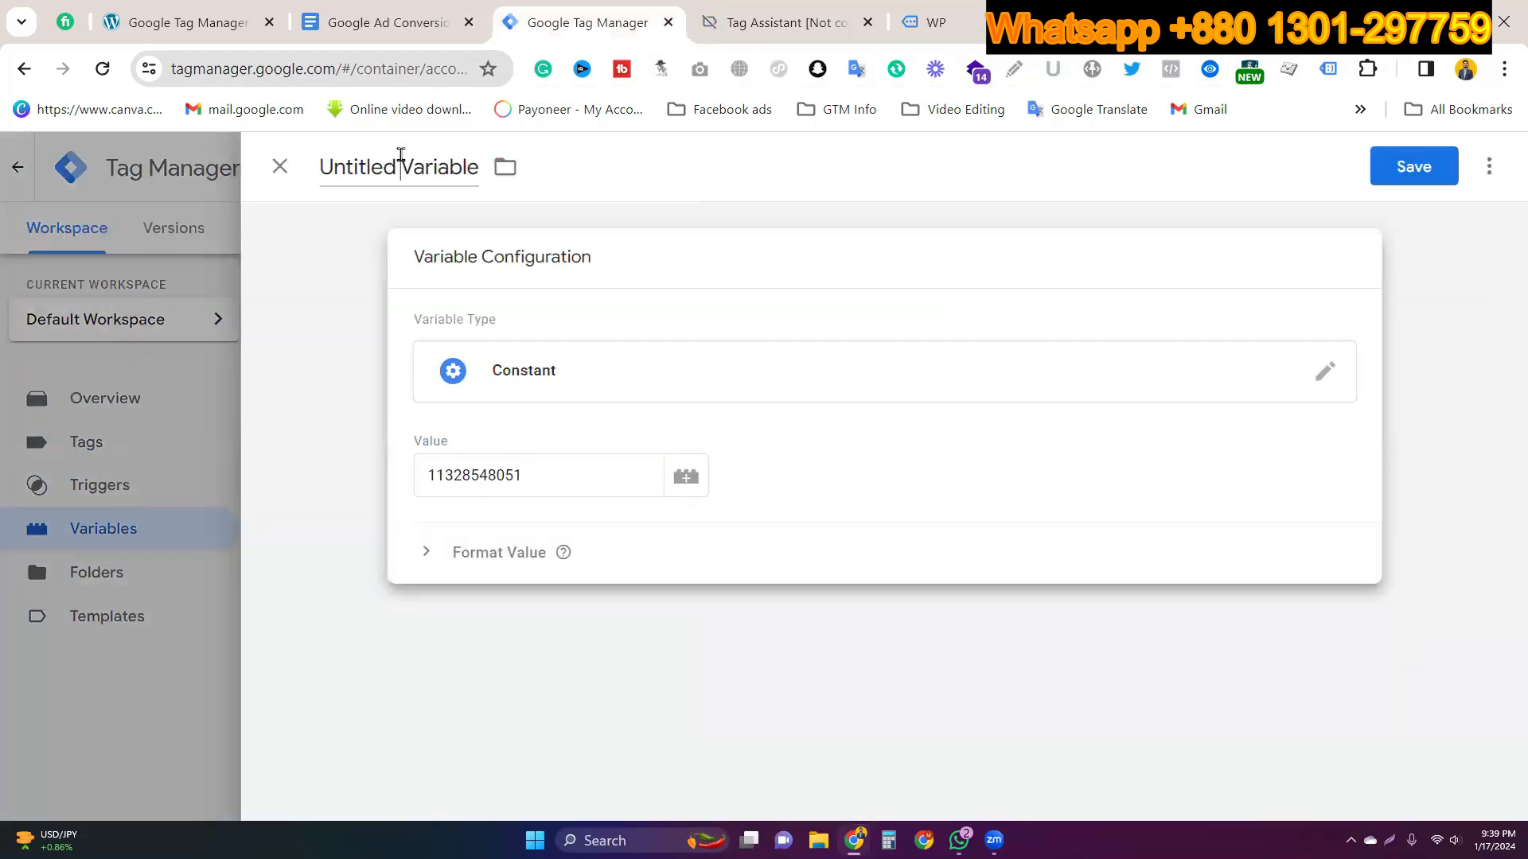
triple_click(401, 154)
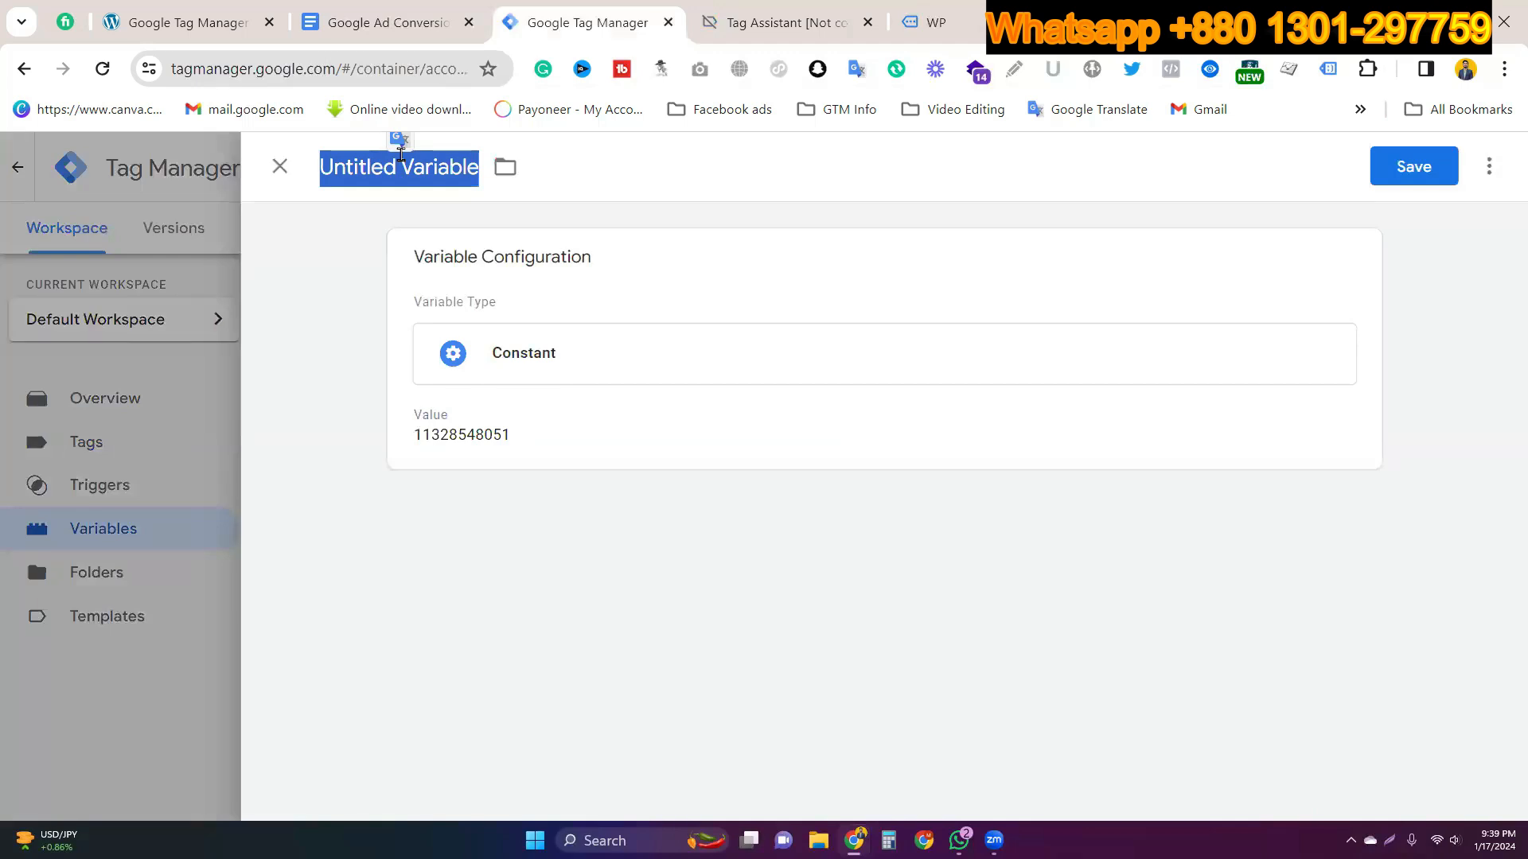
text(Google a)
text(s)
text(s c)
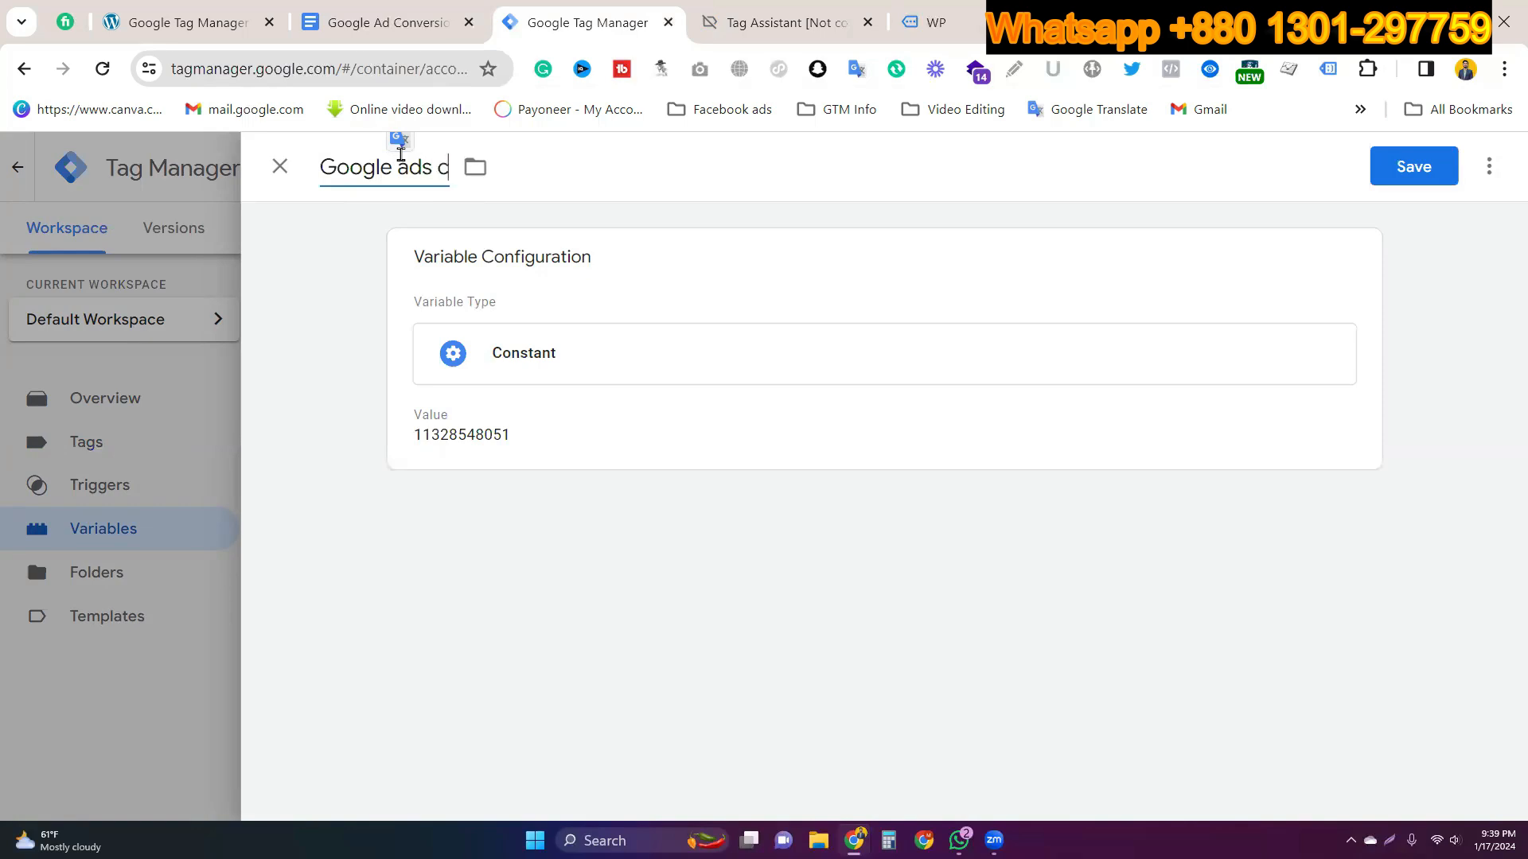
text(onversion ID)
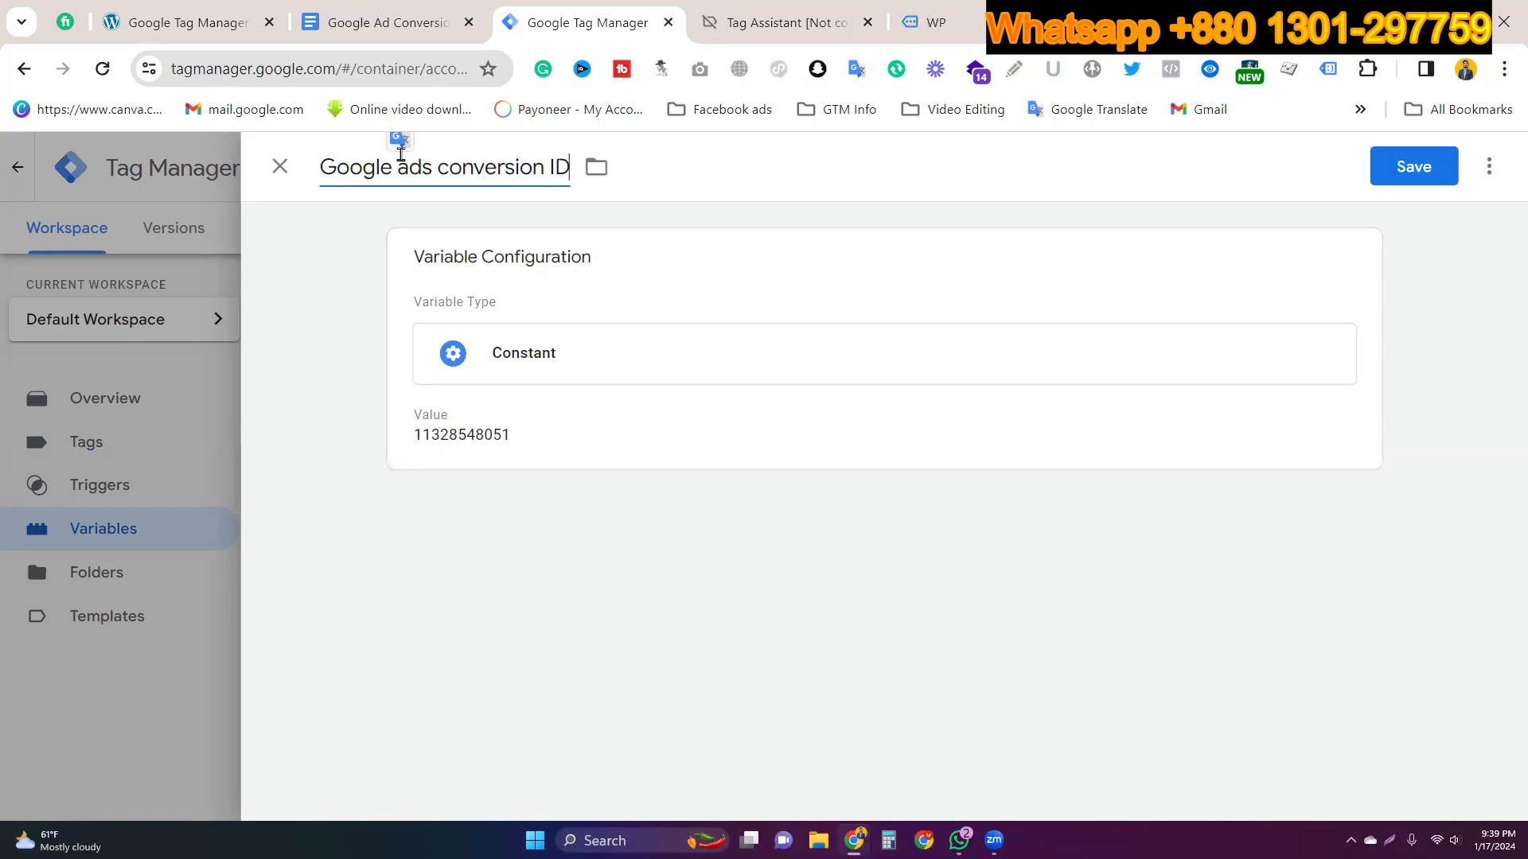
click(1421, 179)
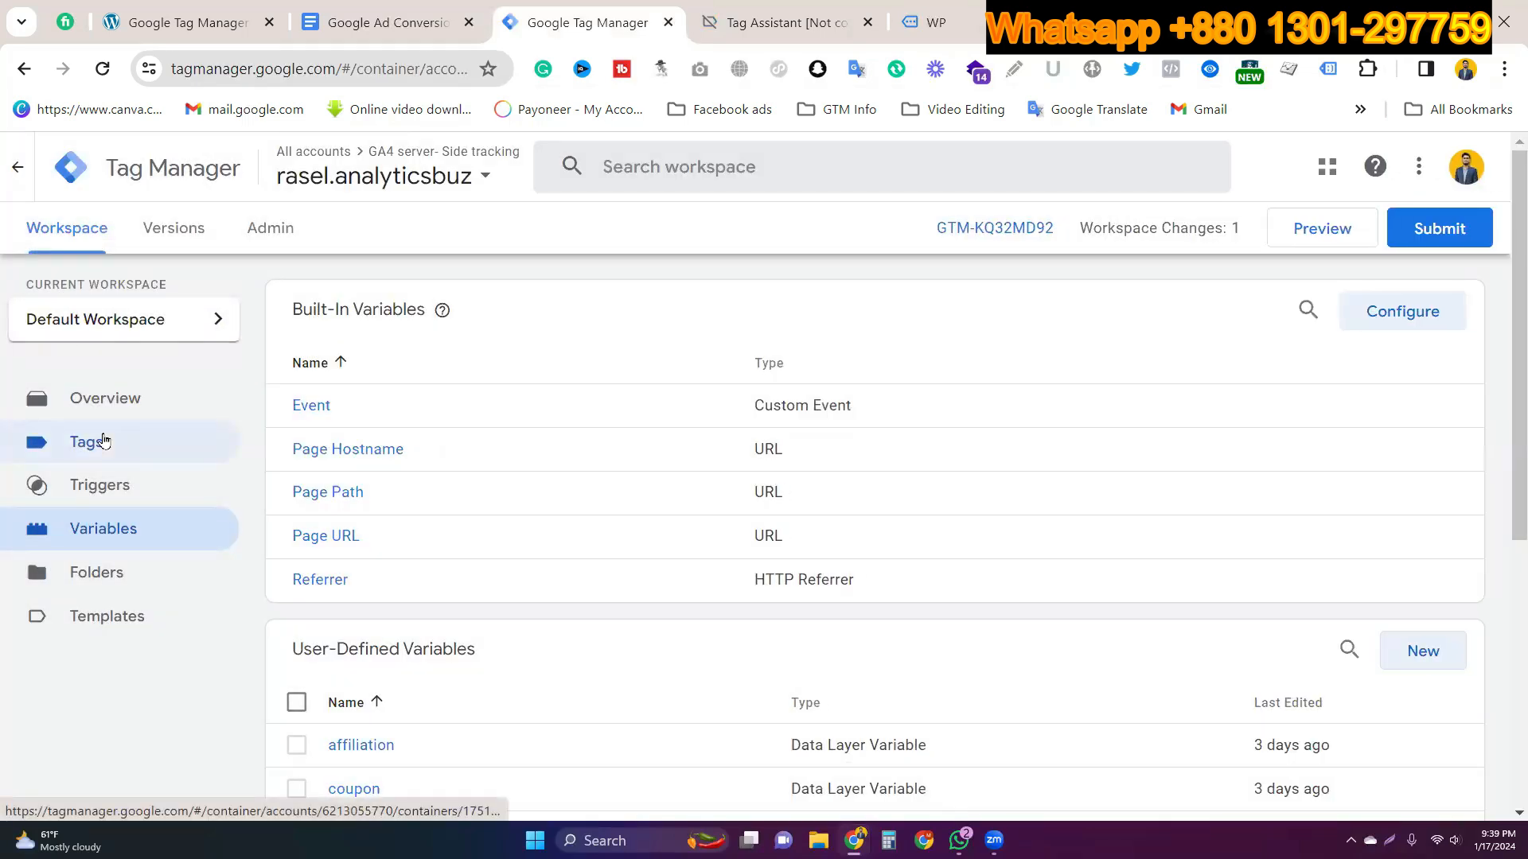
Step: Create a new tag and choose Google Ads Conversion Tracking as its tag type
click(103, 441)
click(1441, 313)
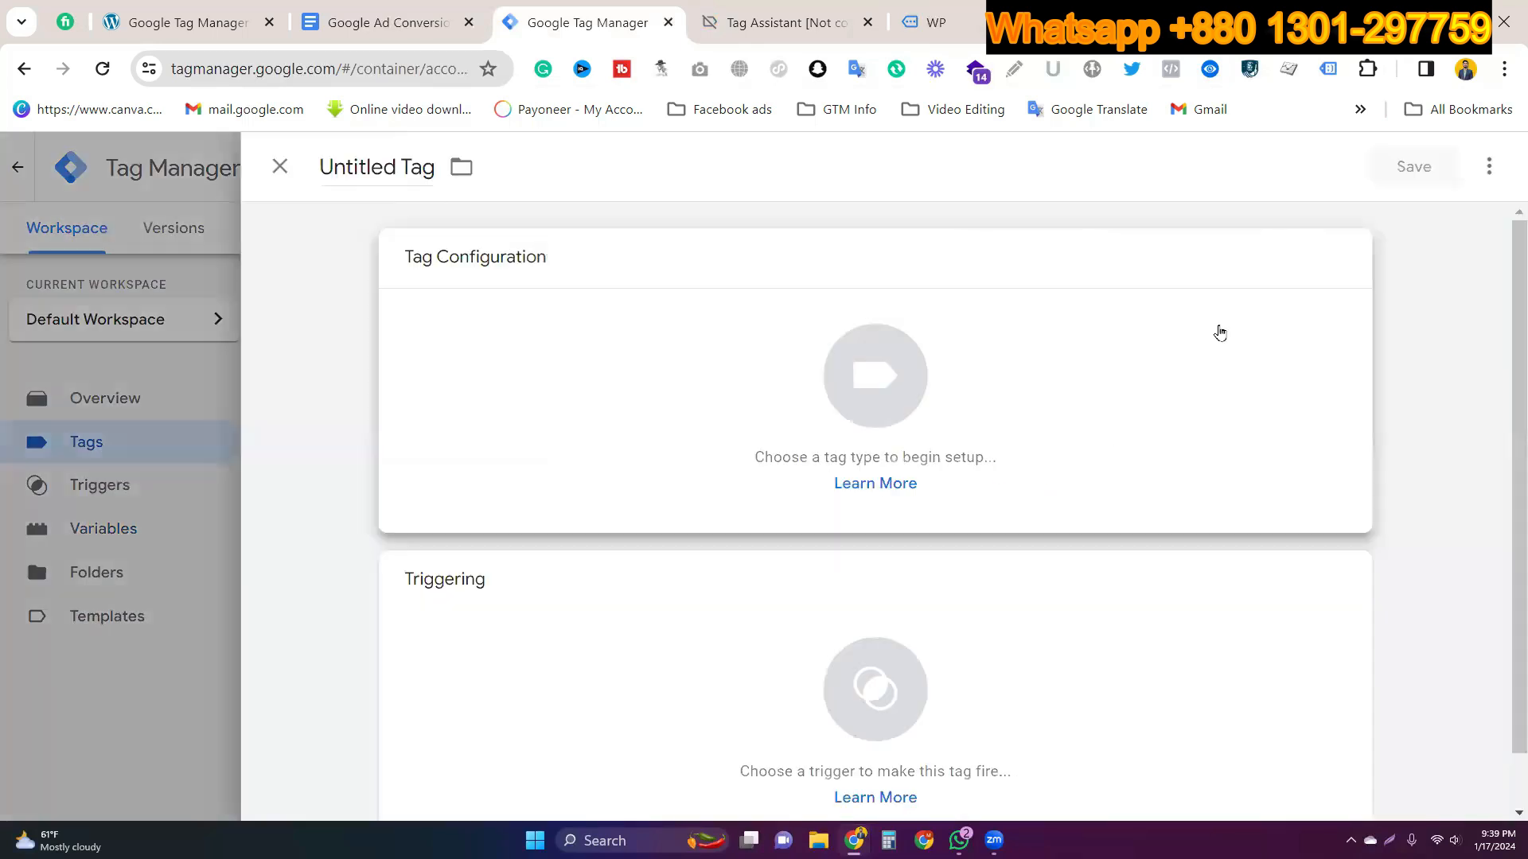
click(687, 376)
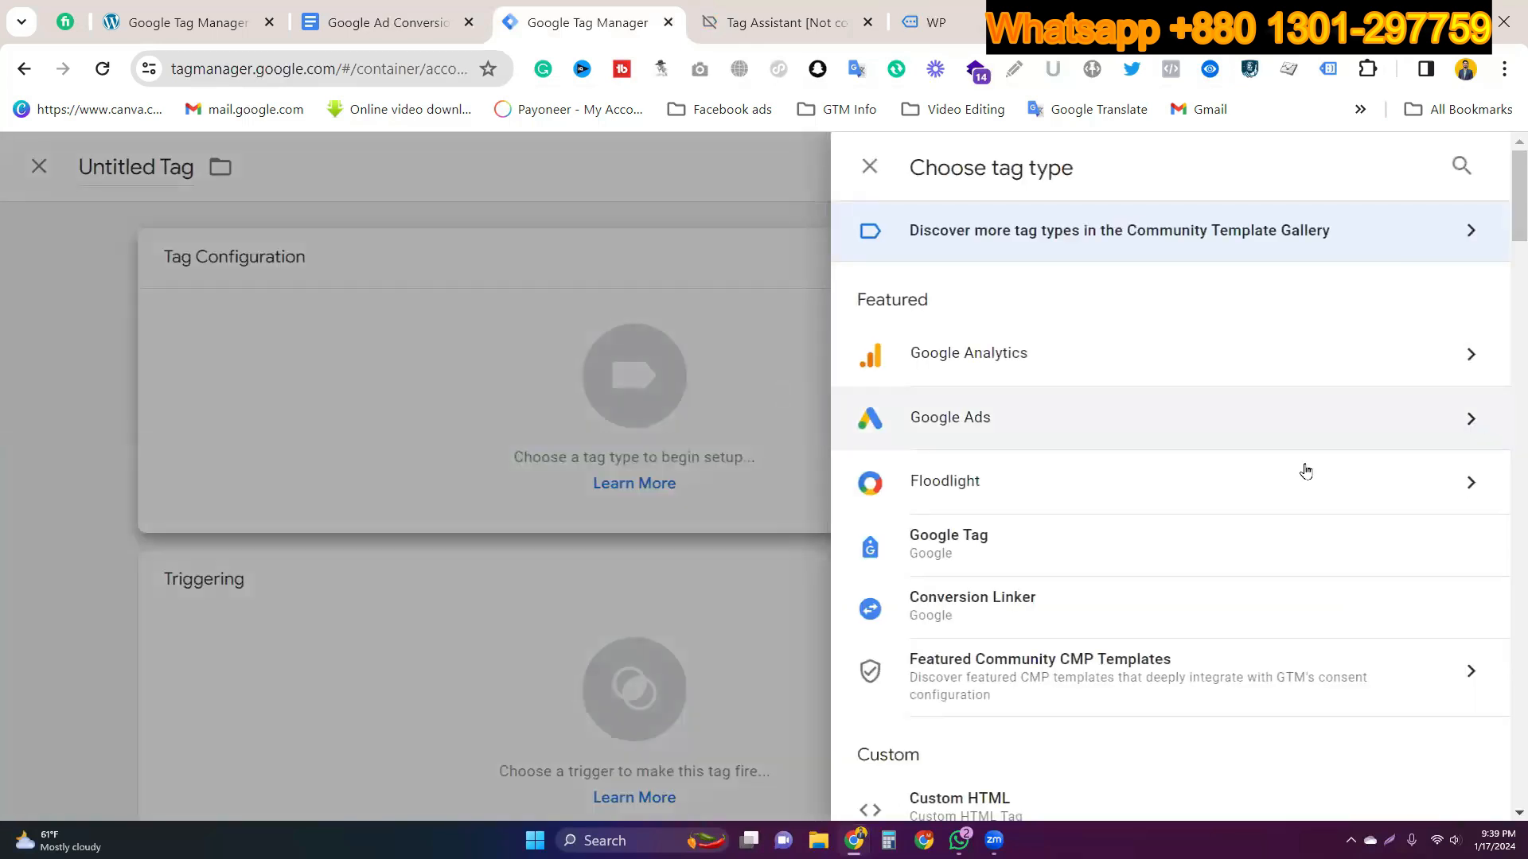
click(159, 329)
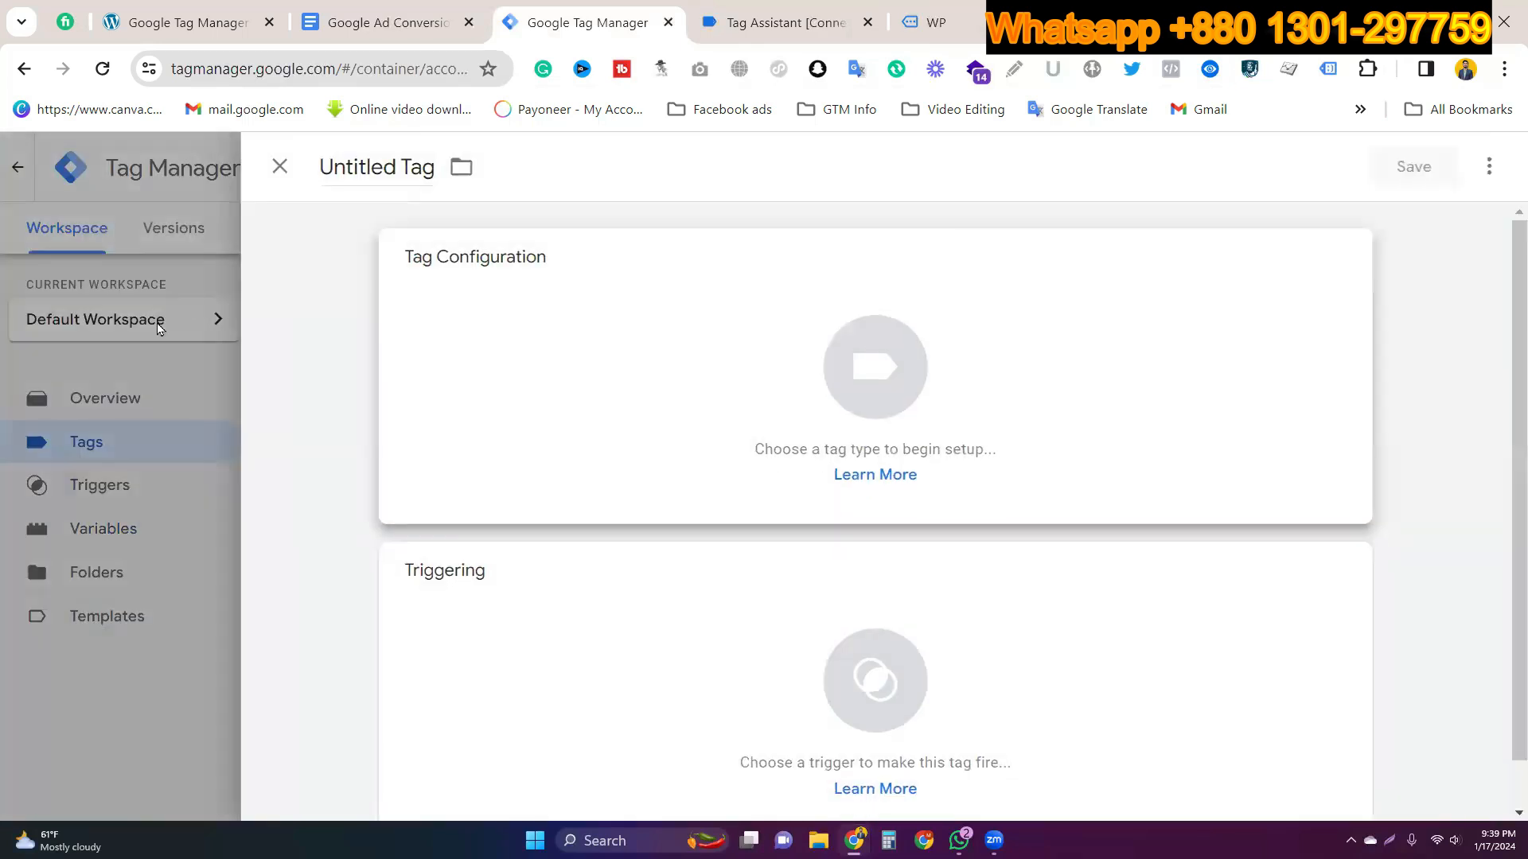
click(159, 329)
click(1456, 318)
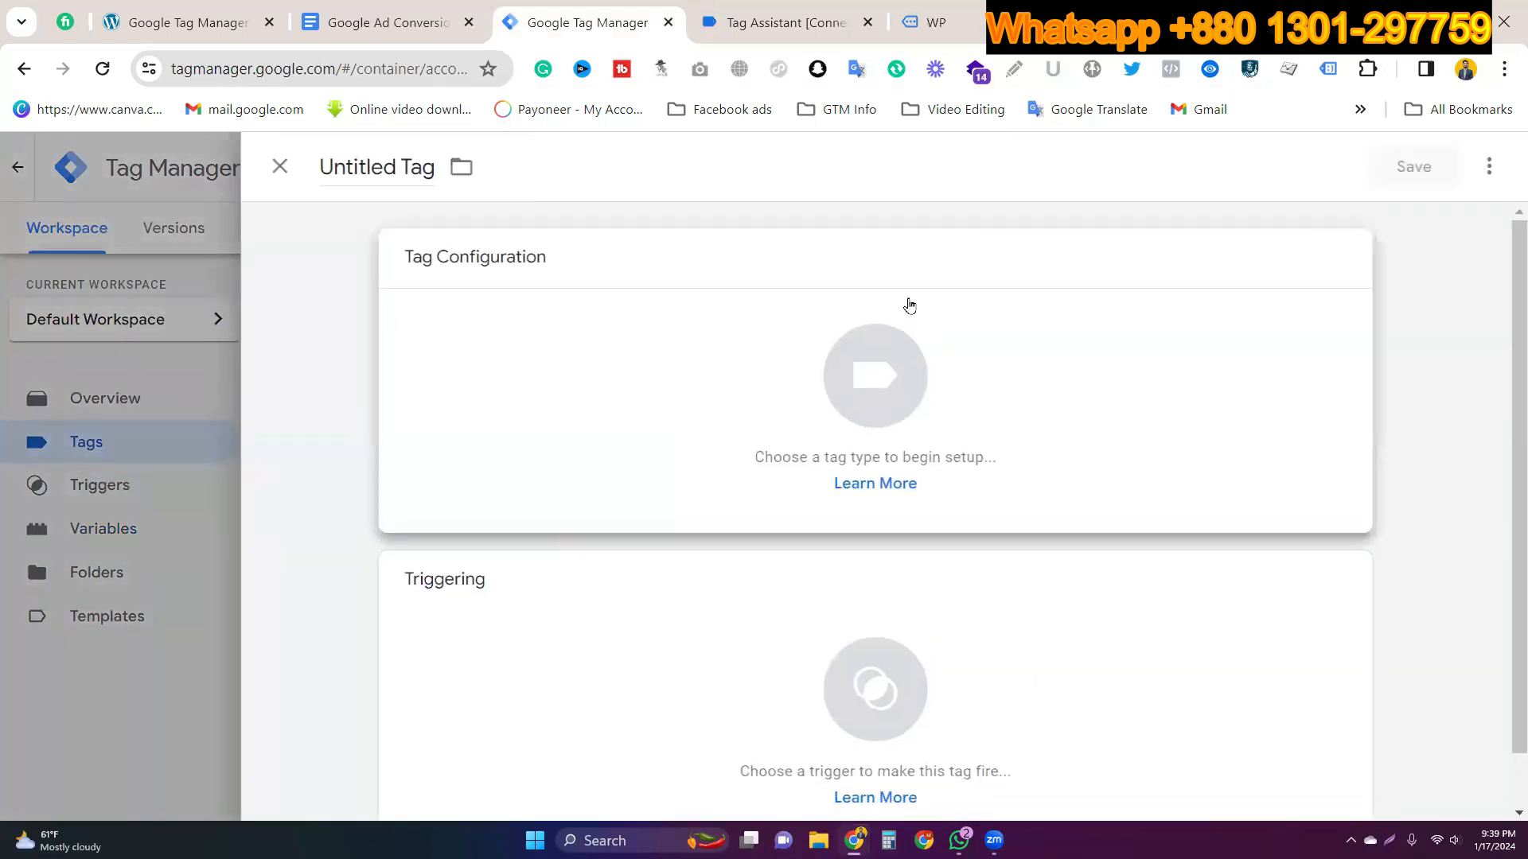
click(945, 287)
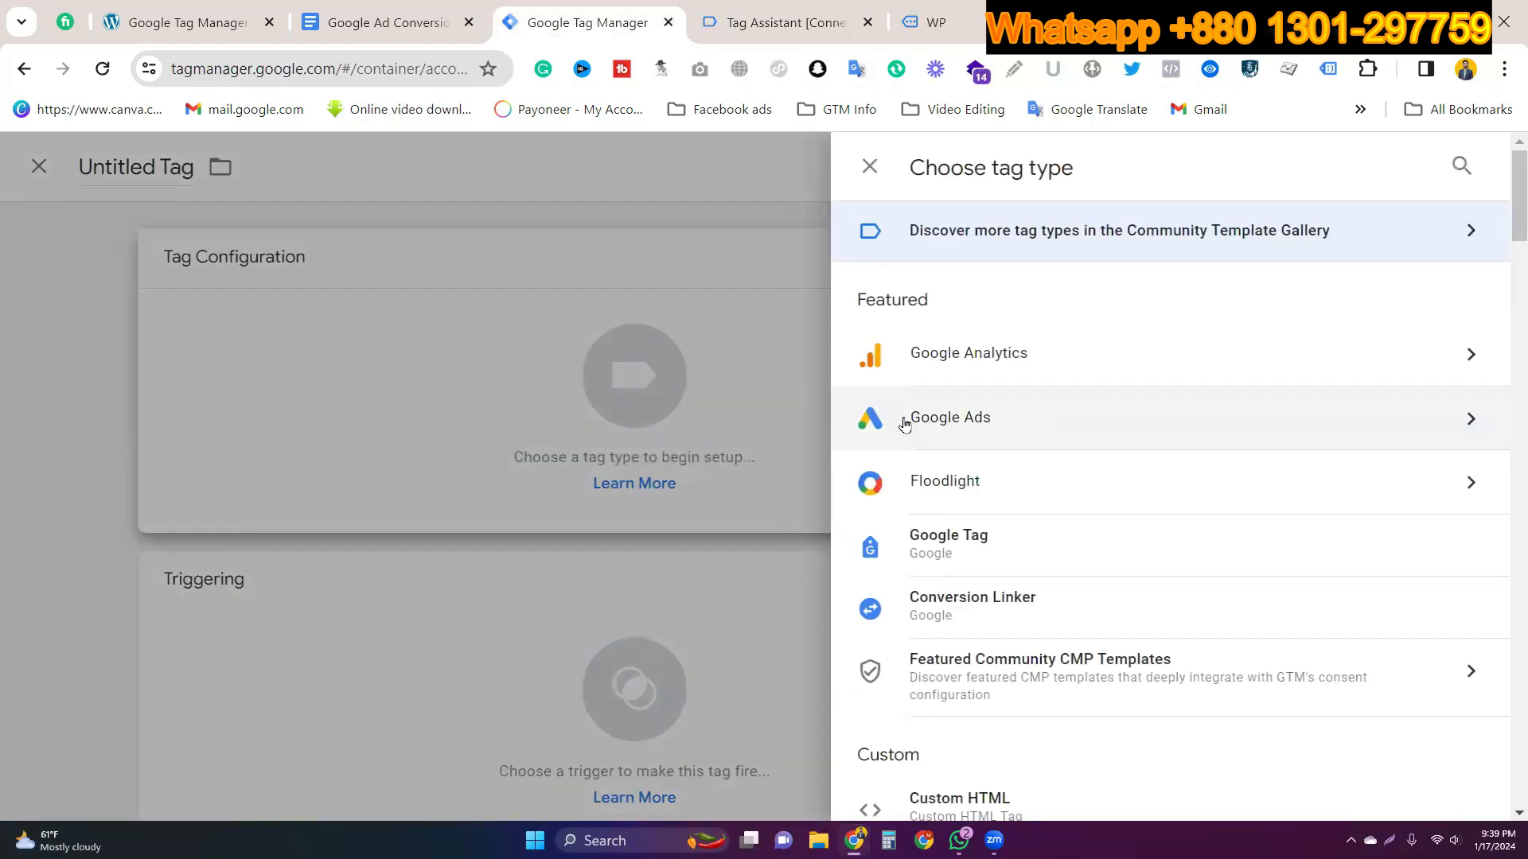
click(1043, 435)
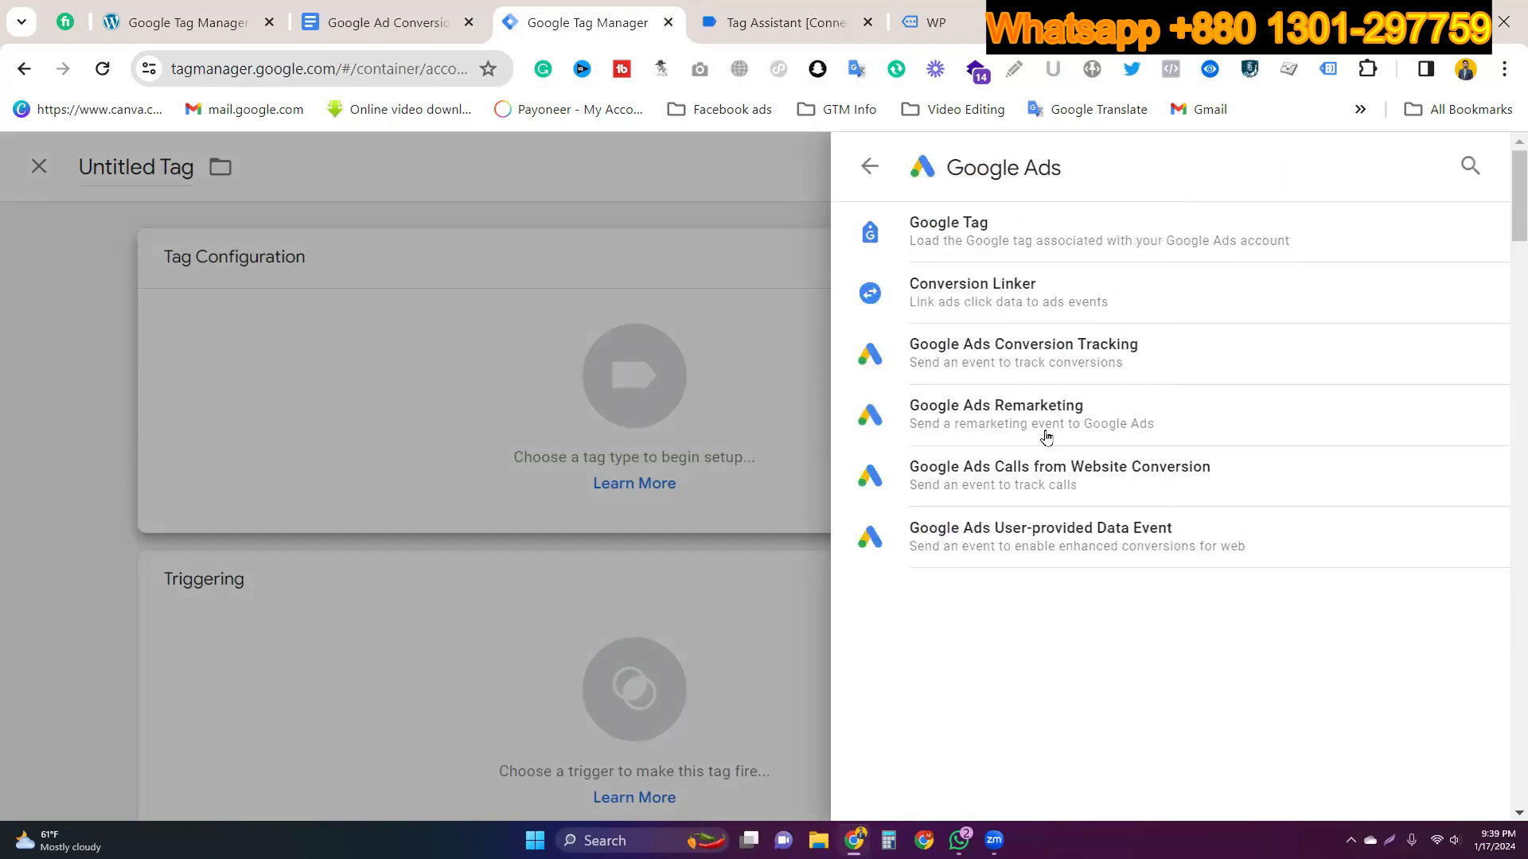
click(1011, 366)
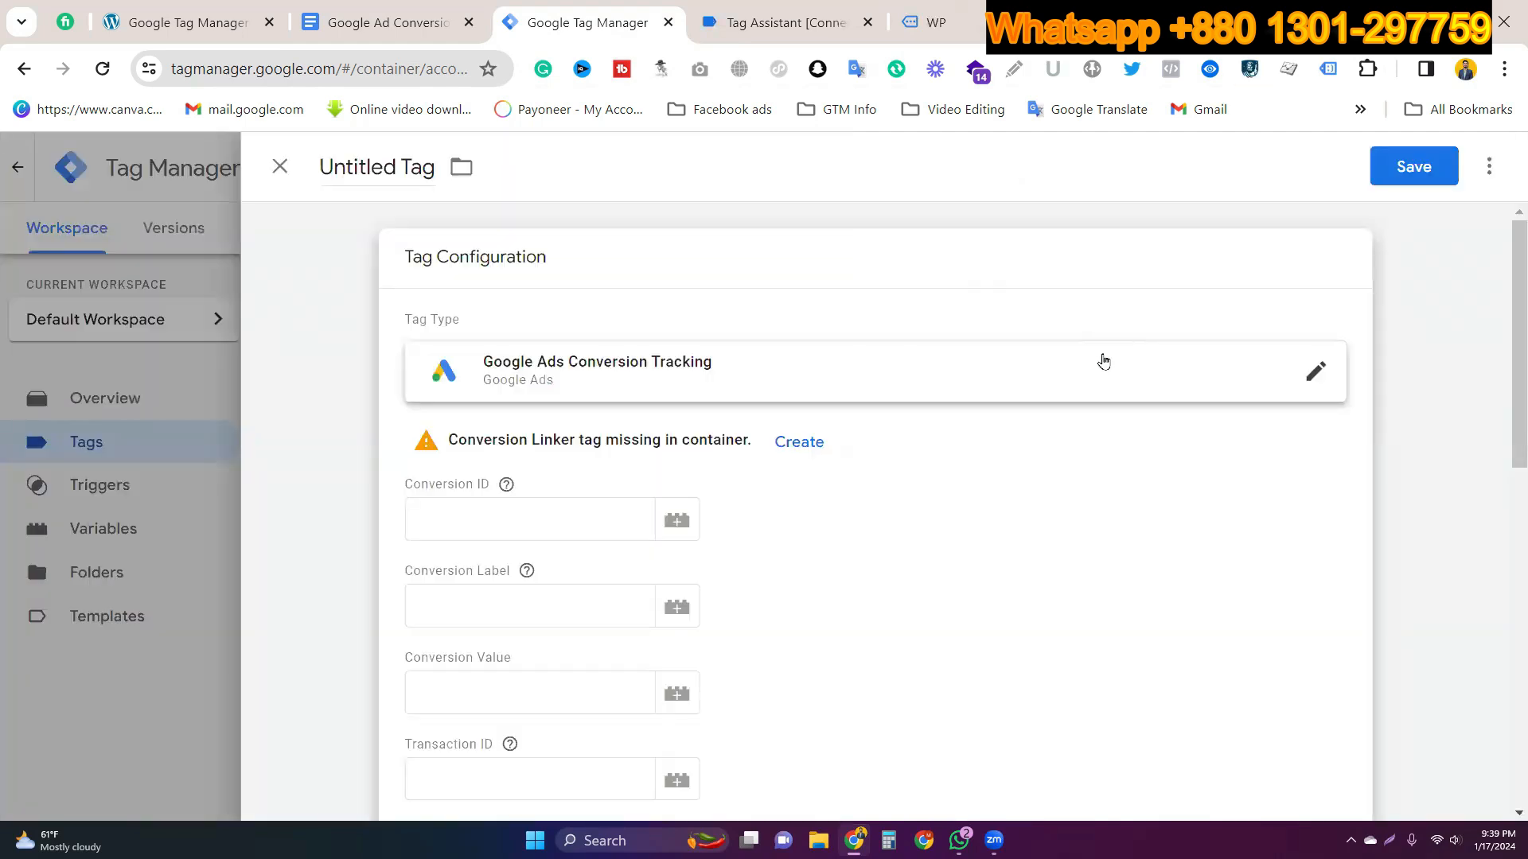
Step: Set the tag's Conversion ID to the "Google ads conversion ID" variable
scroll(607, 477, down, 1)
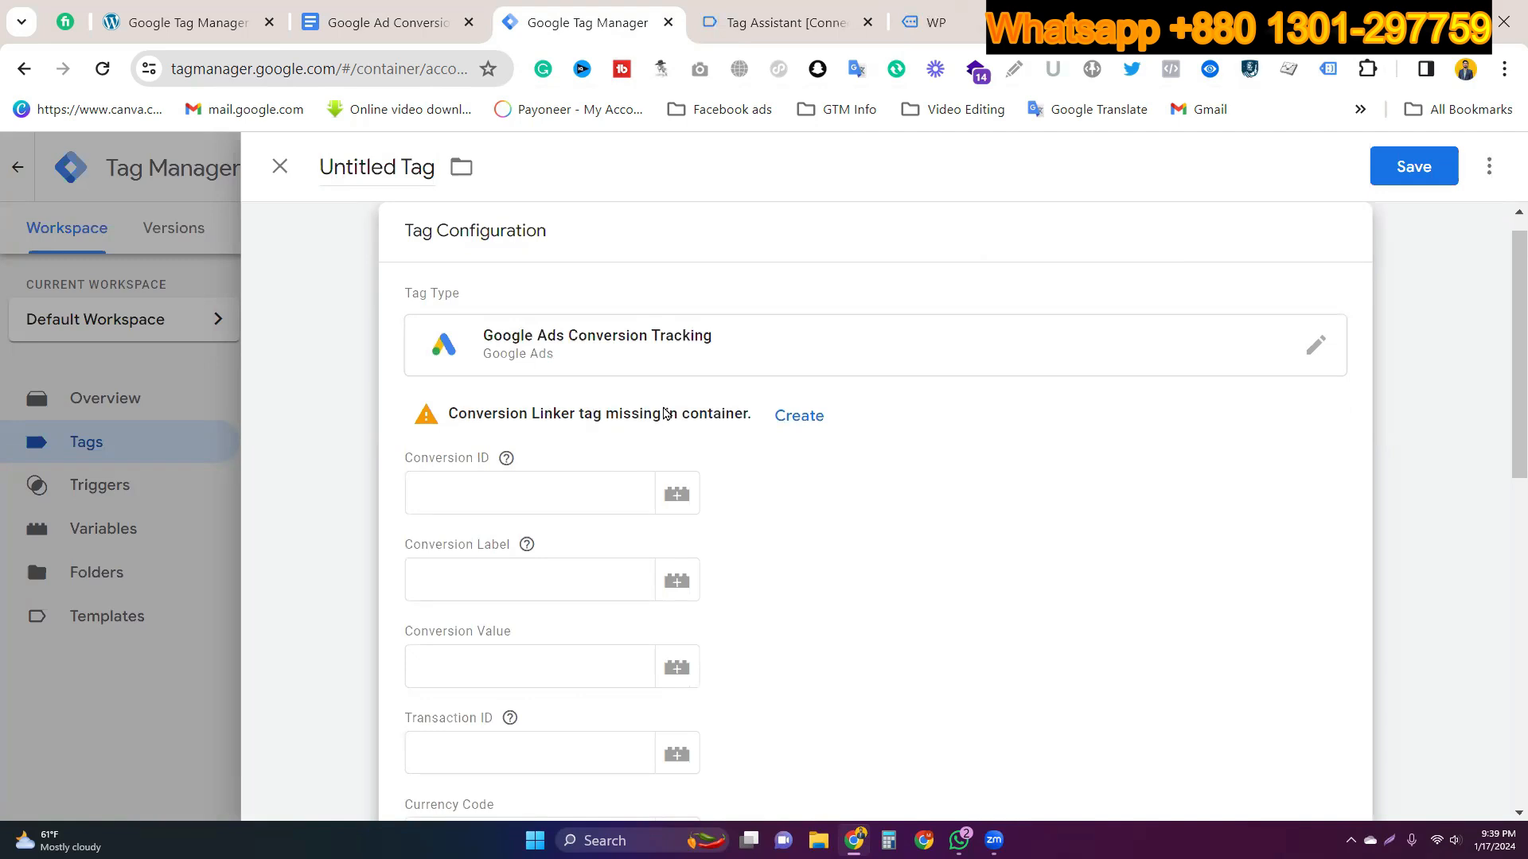
click(514, 503)
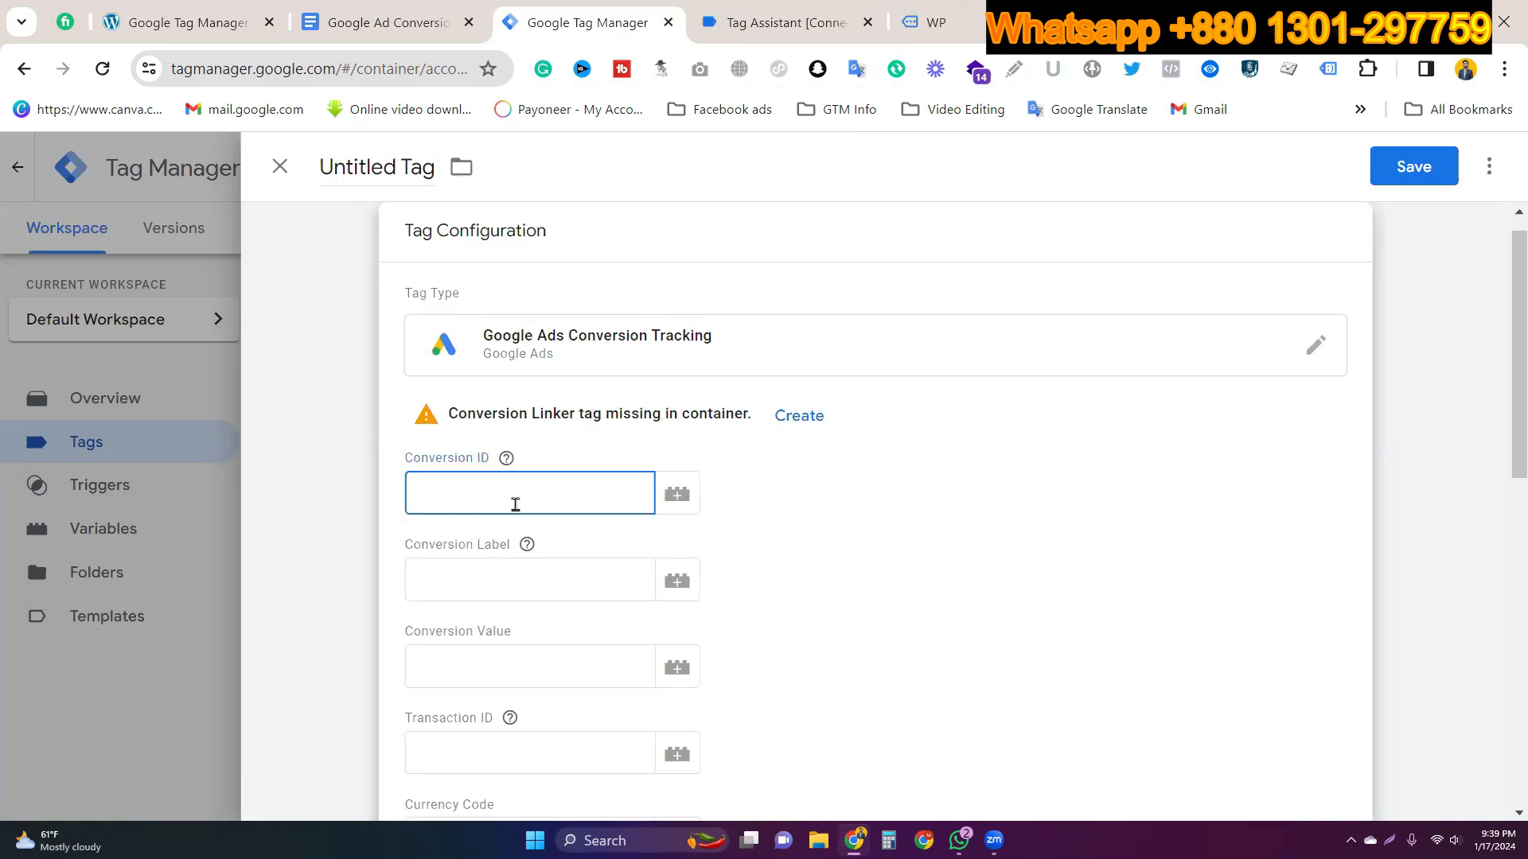
click(508, 461)
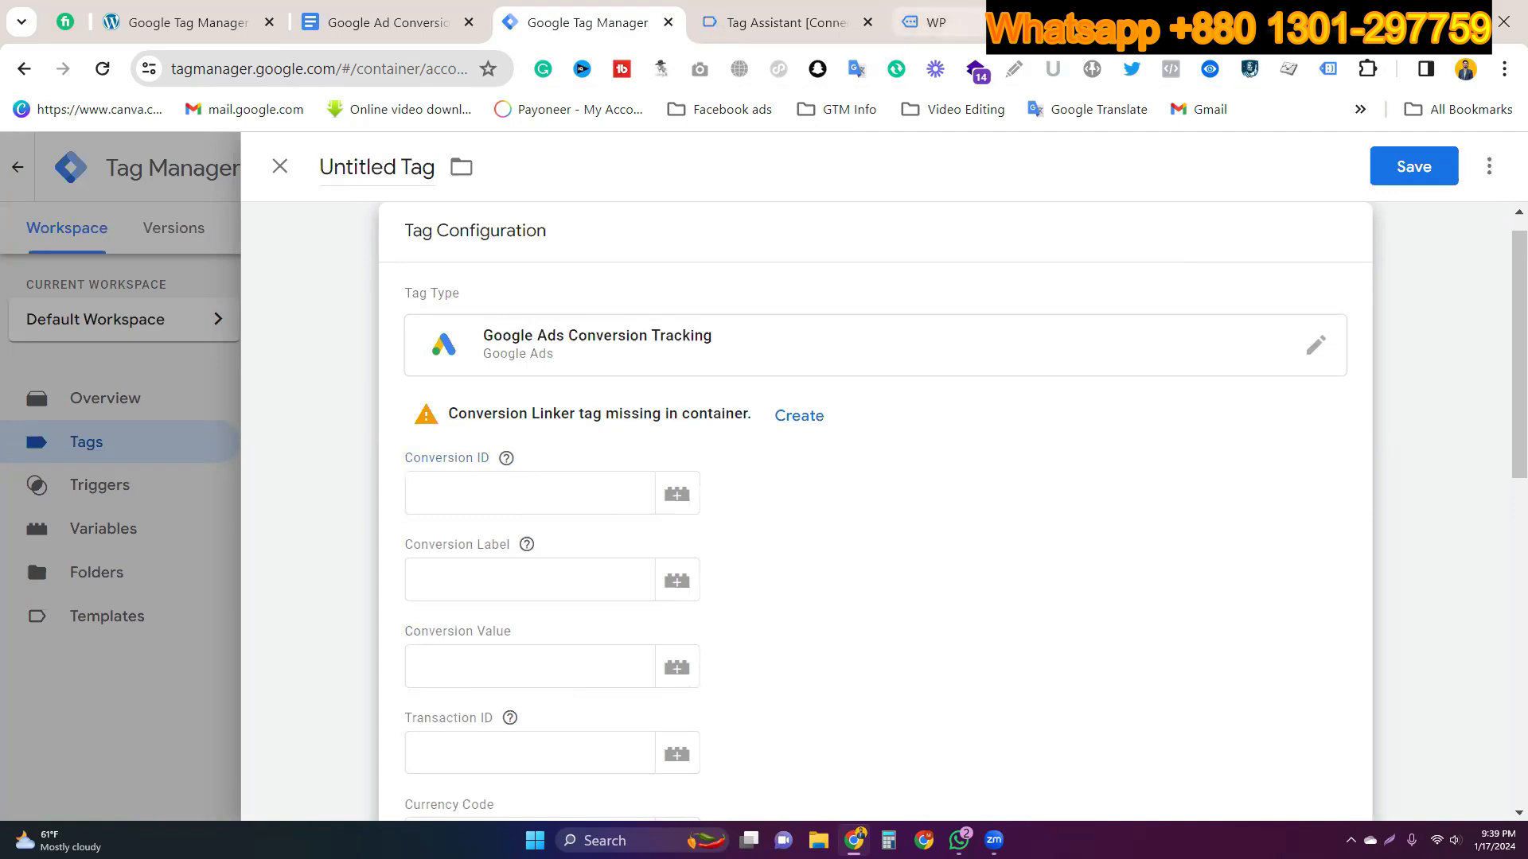
click(1134, 24)
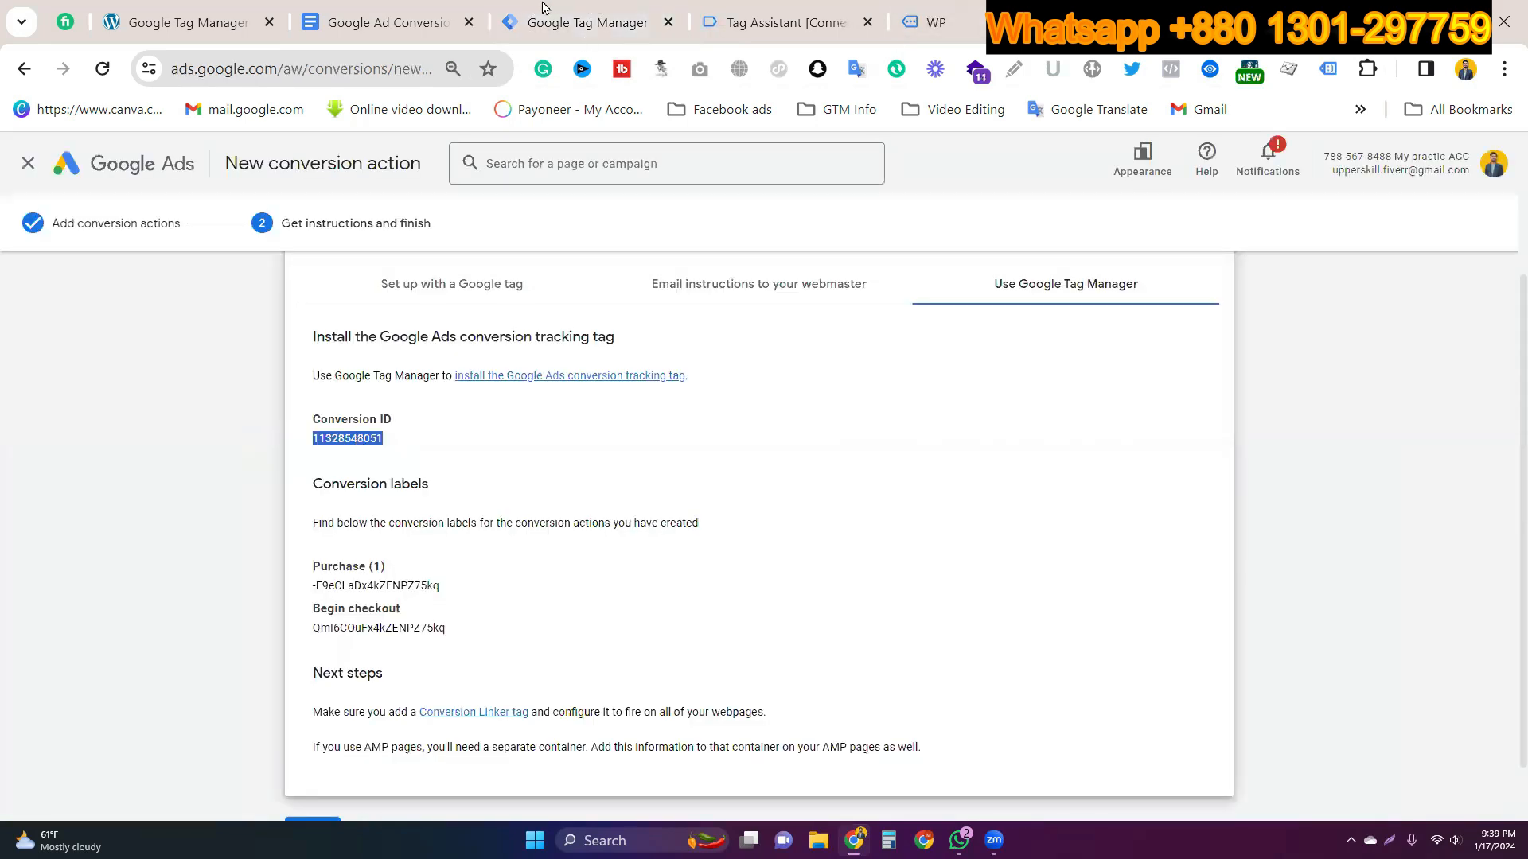
click(543, 9)
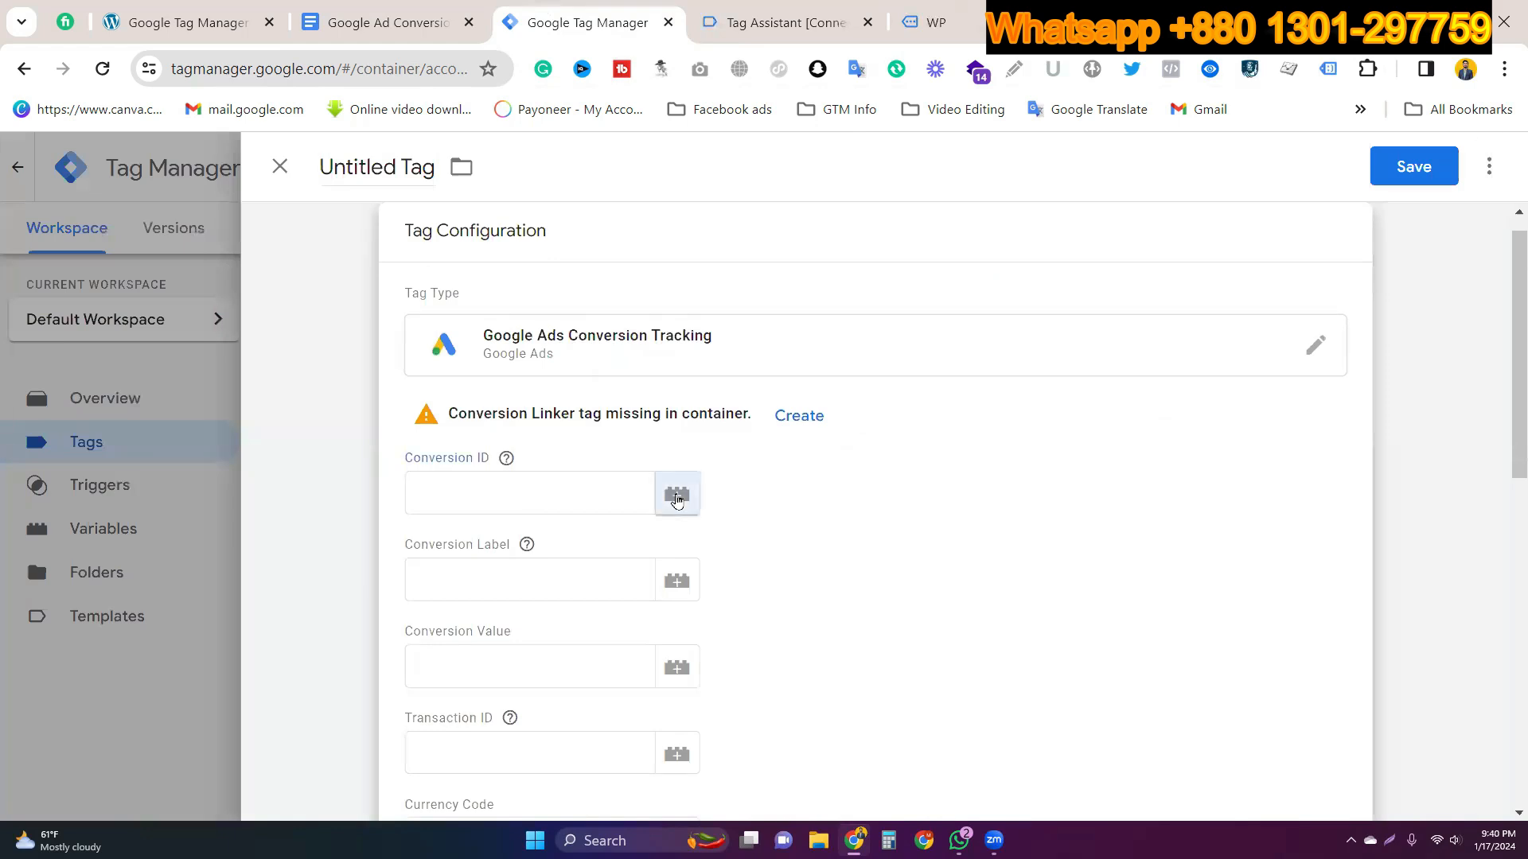
click(676, 496)
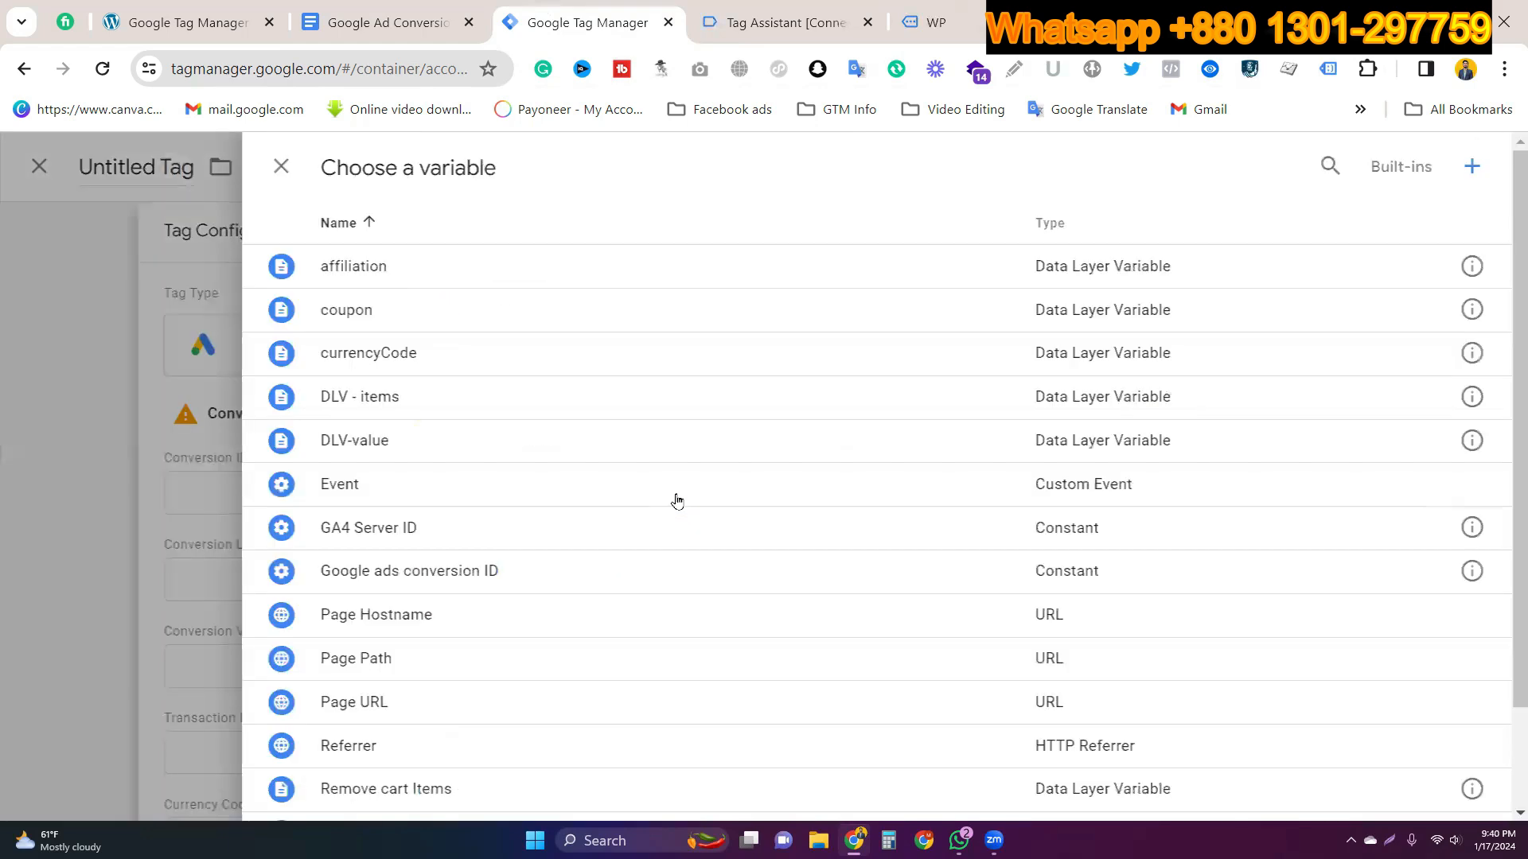
click(444, 587)
Step: Copy the Purchase (1) conversion label from Google Ads and paste it as the tag's Conversion Label
click(469, 576)
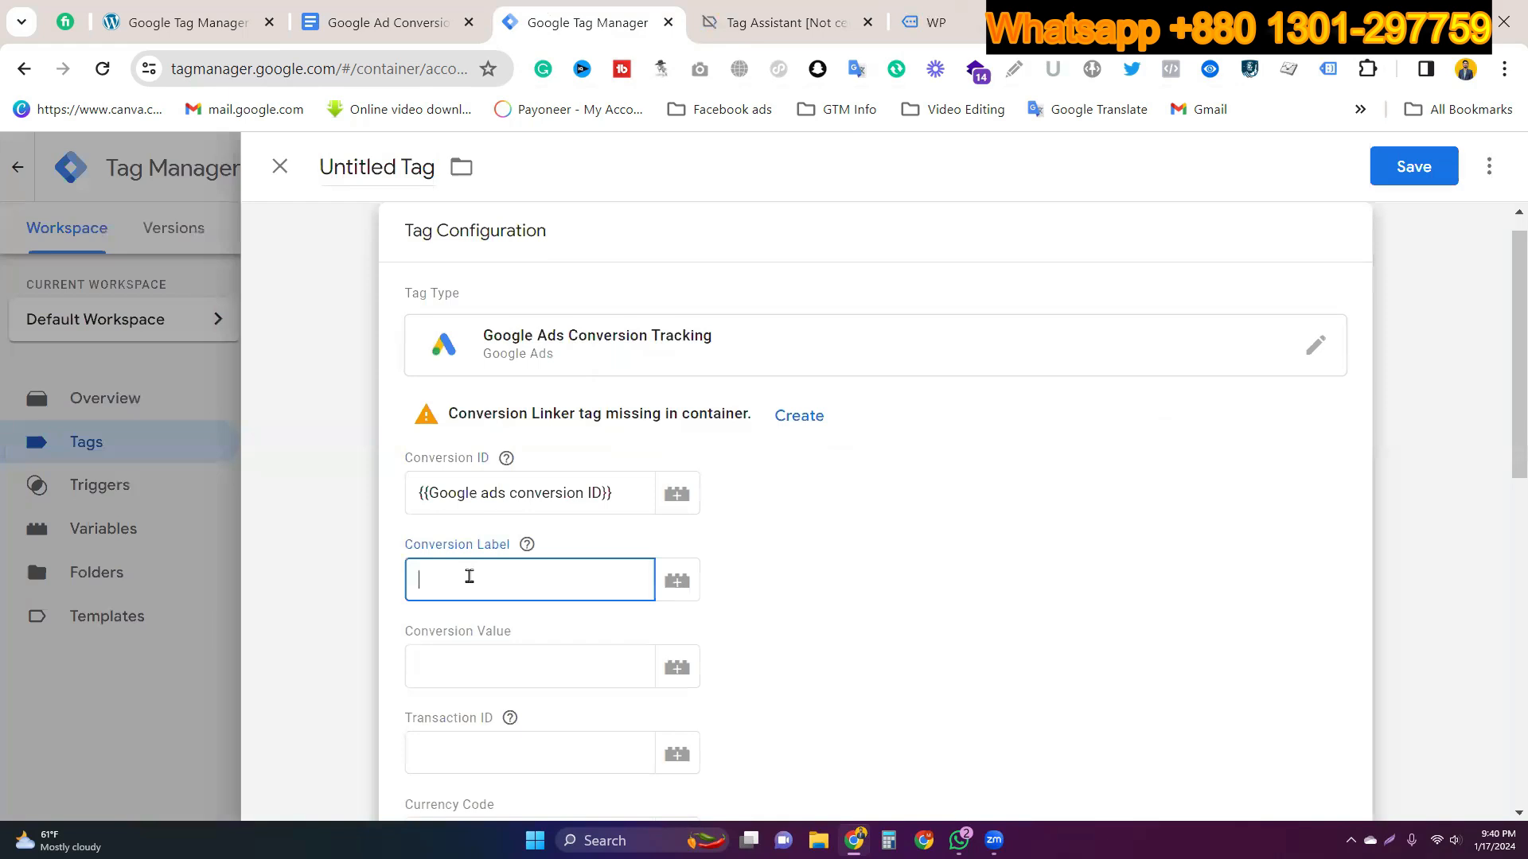
click(386, 22)
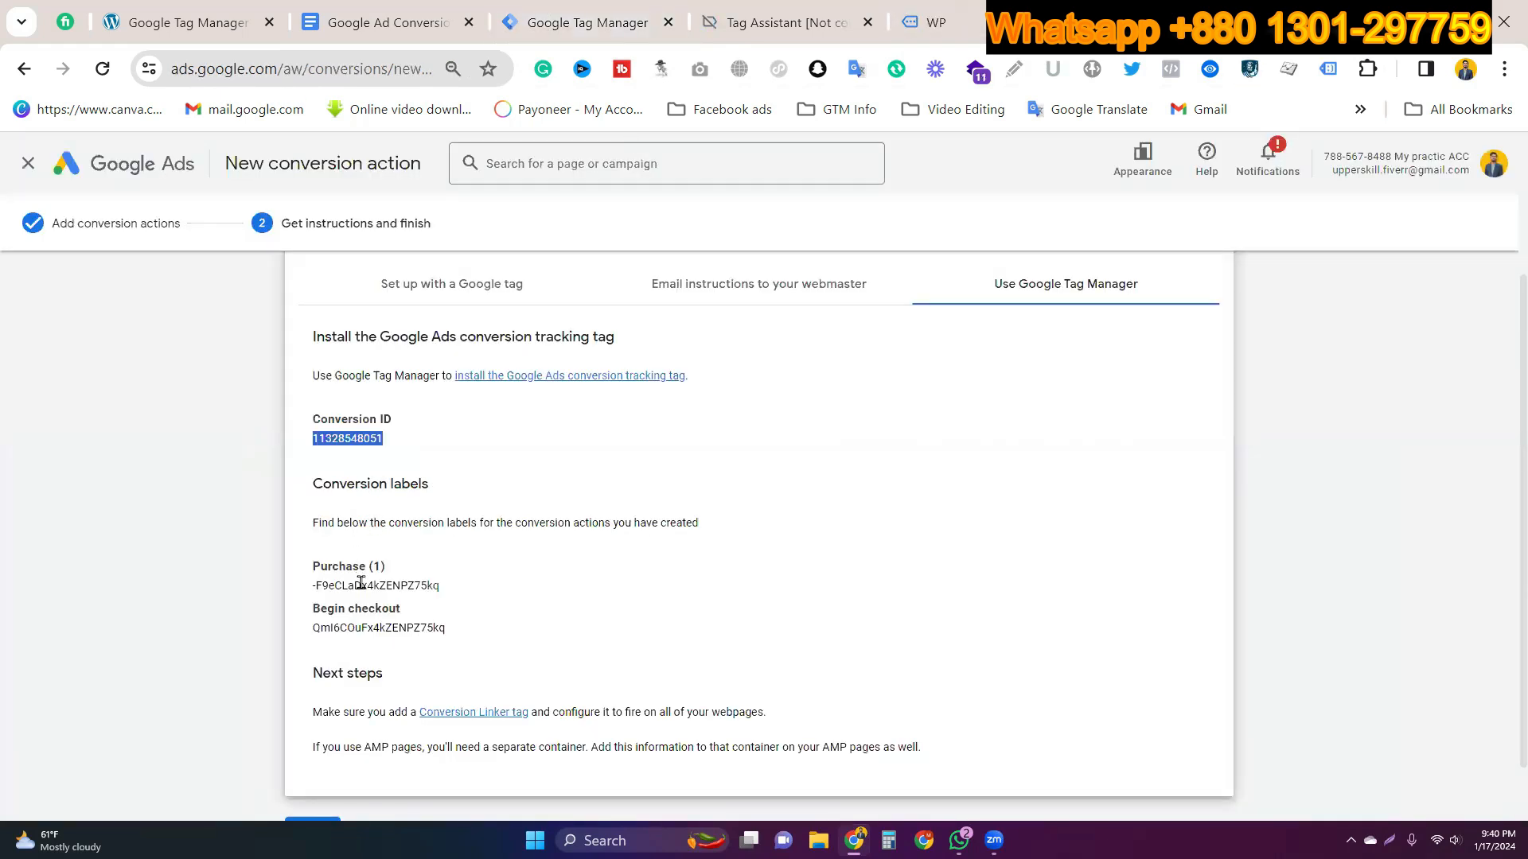
triple_click(361, 585)
key(ctrl+c)
key(ctrl+Tab)
key(ctrl+v)
click(489, 670)
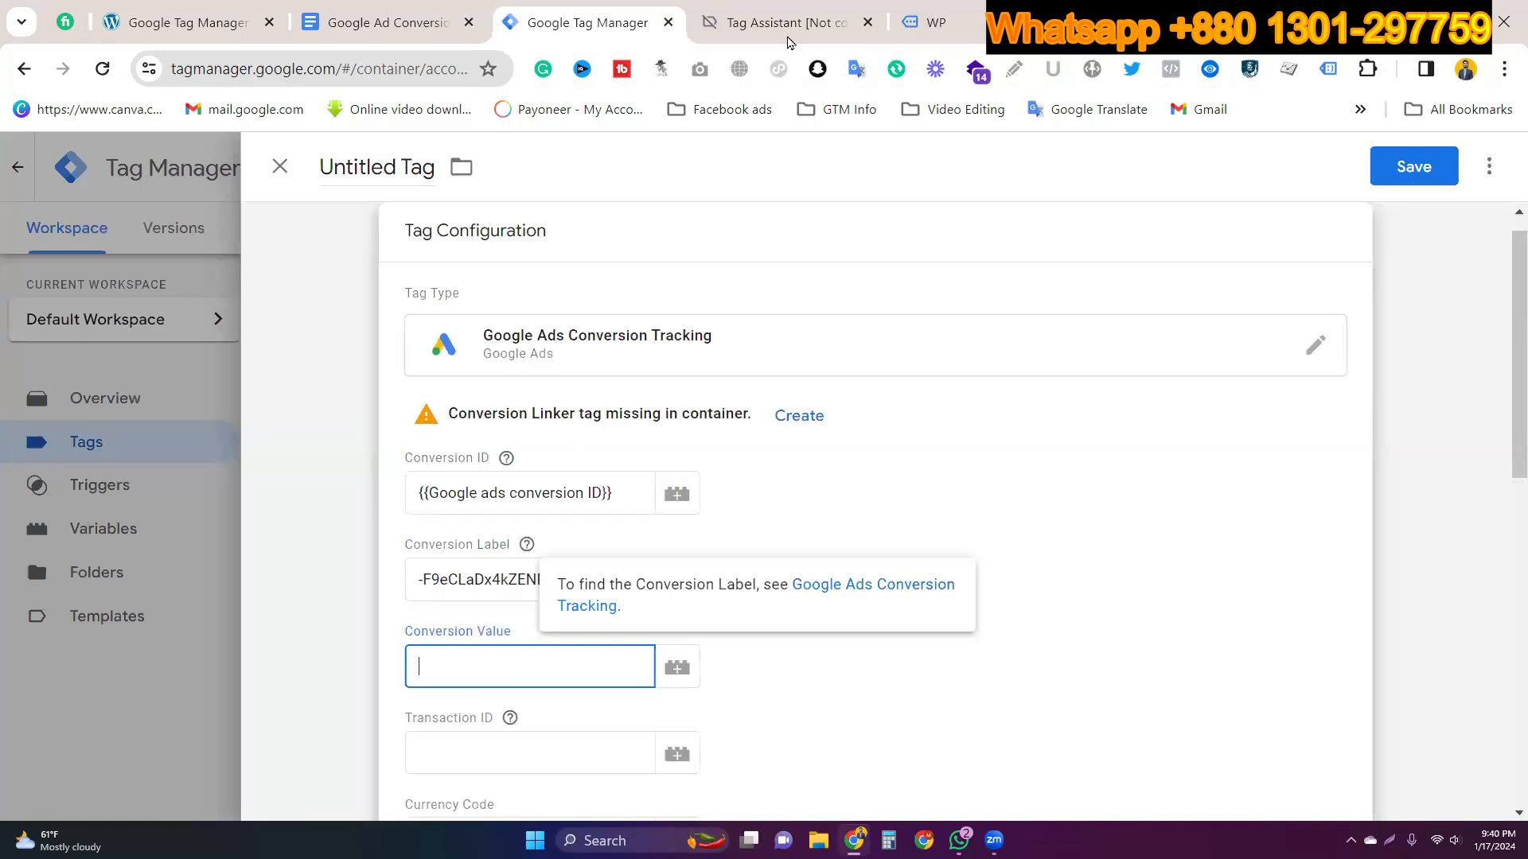
Step: Switch to the store site being debugged and add one Rattle Snake Tail plant to the cart
click(932, 24)
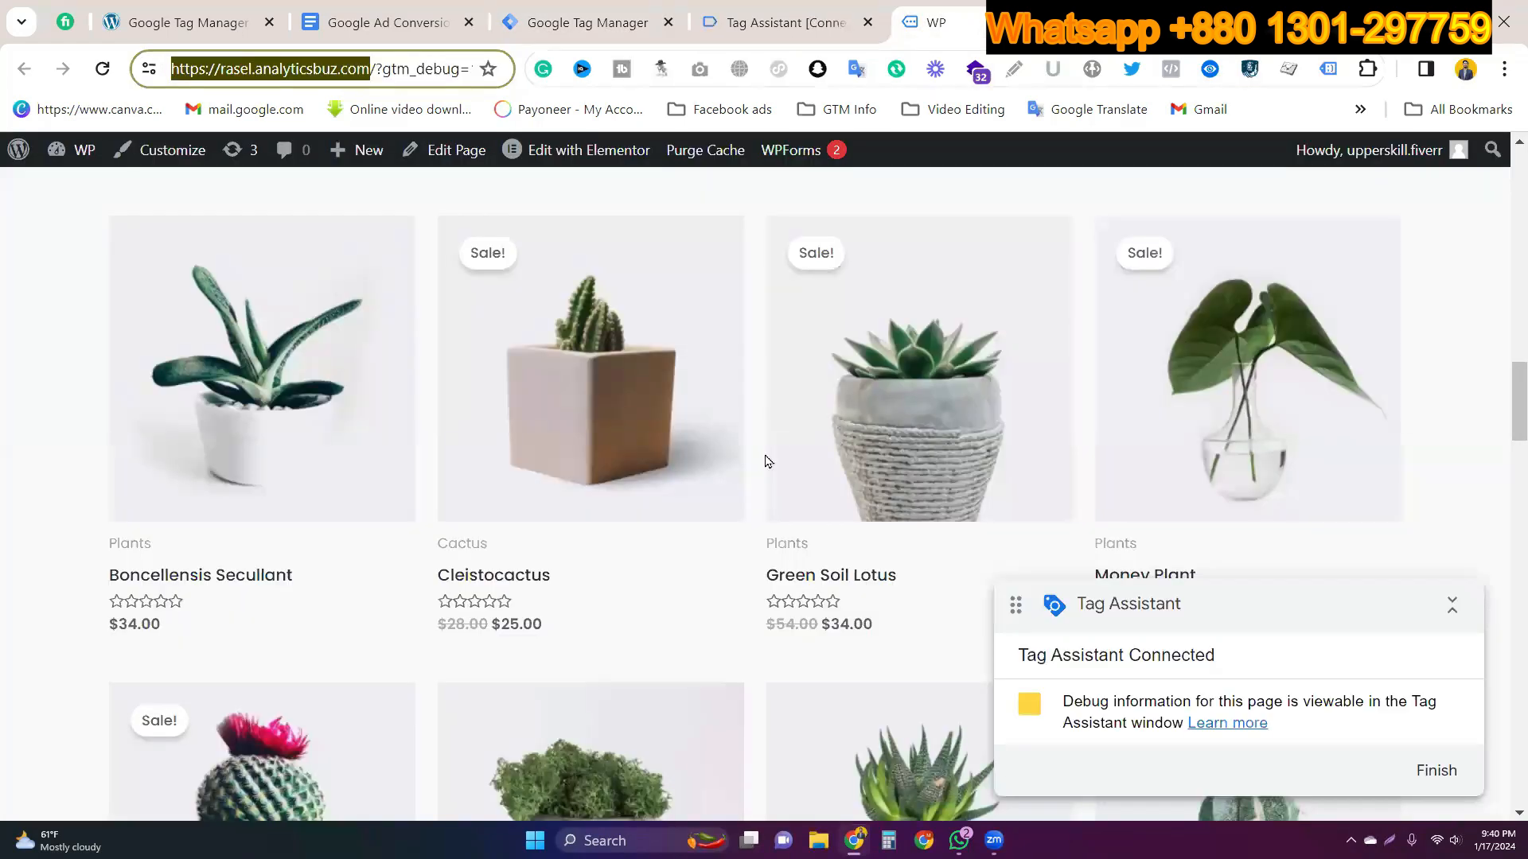
scroll(764, 461, down, 5)
click(882, 453)
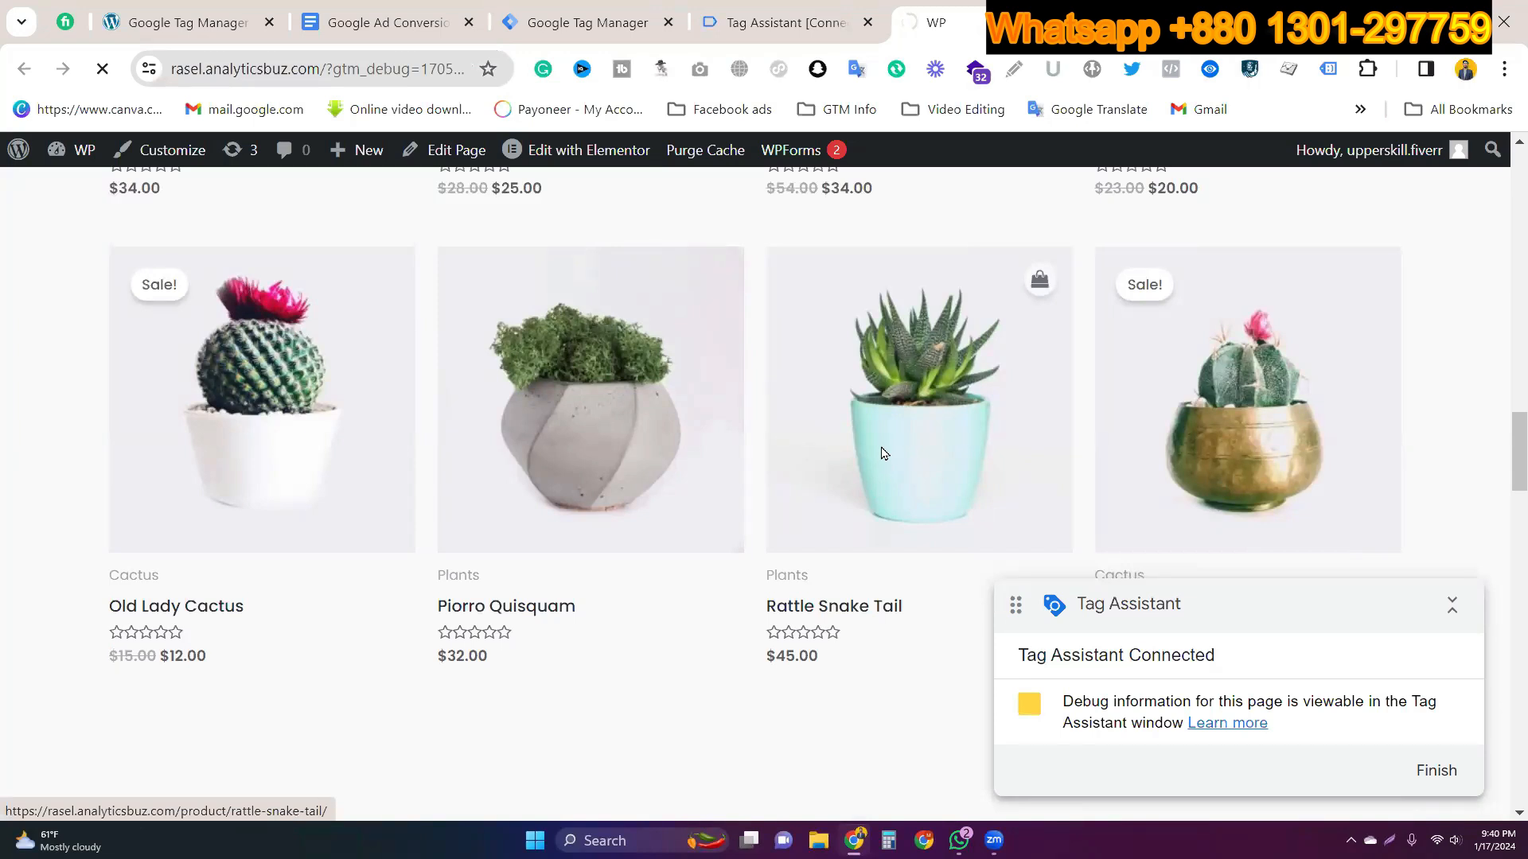
click(882, 454)
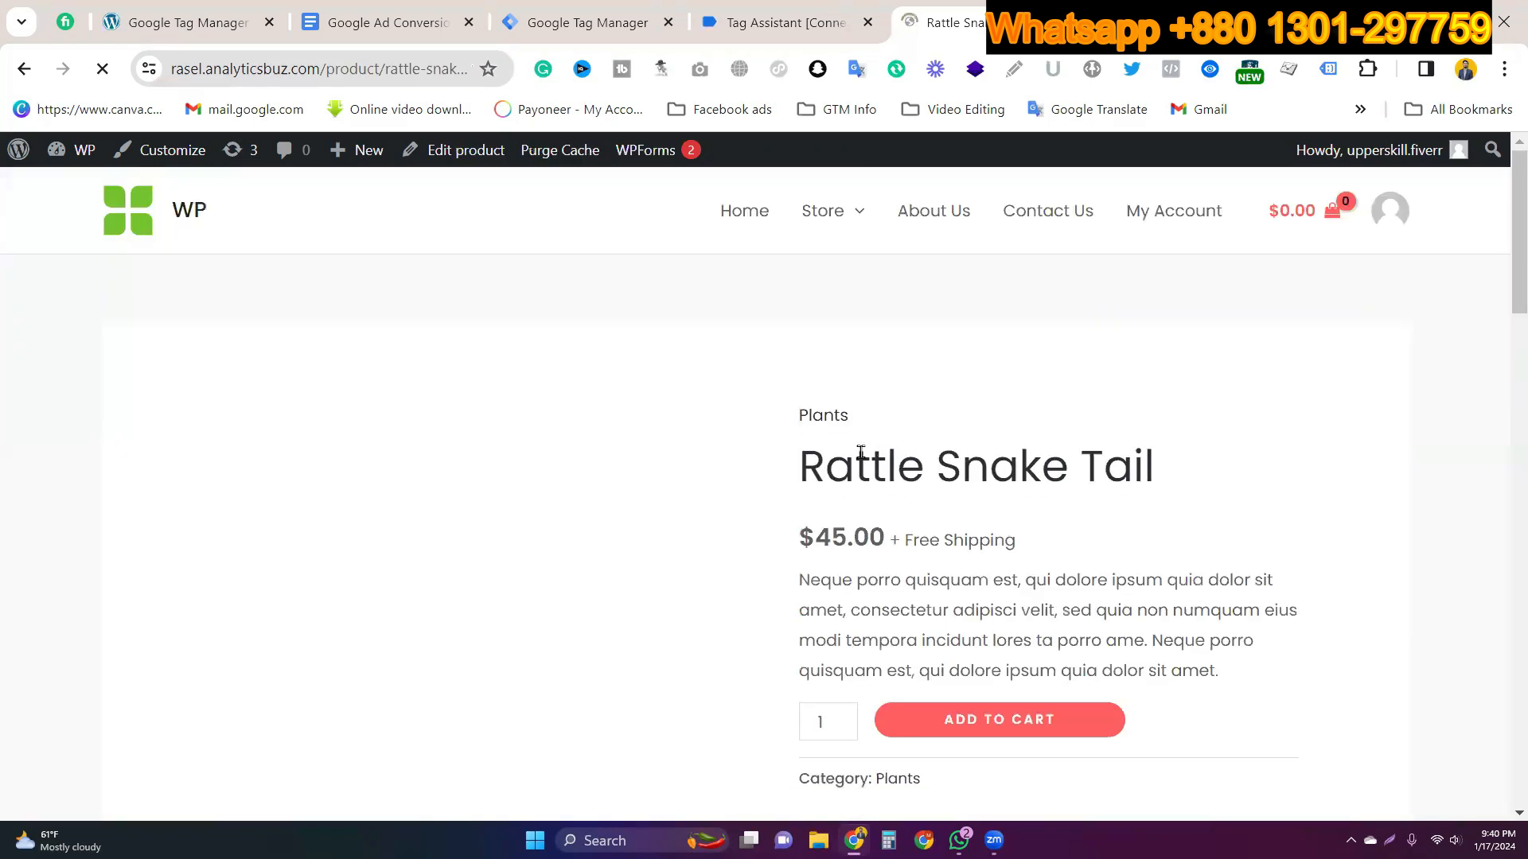
scroll(925, 474, down, 3)
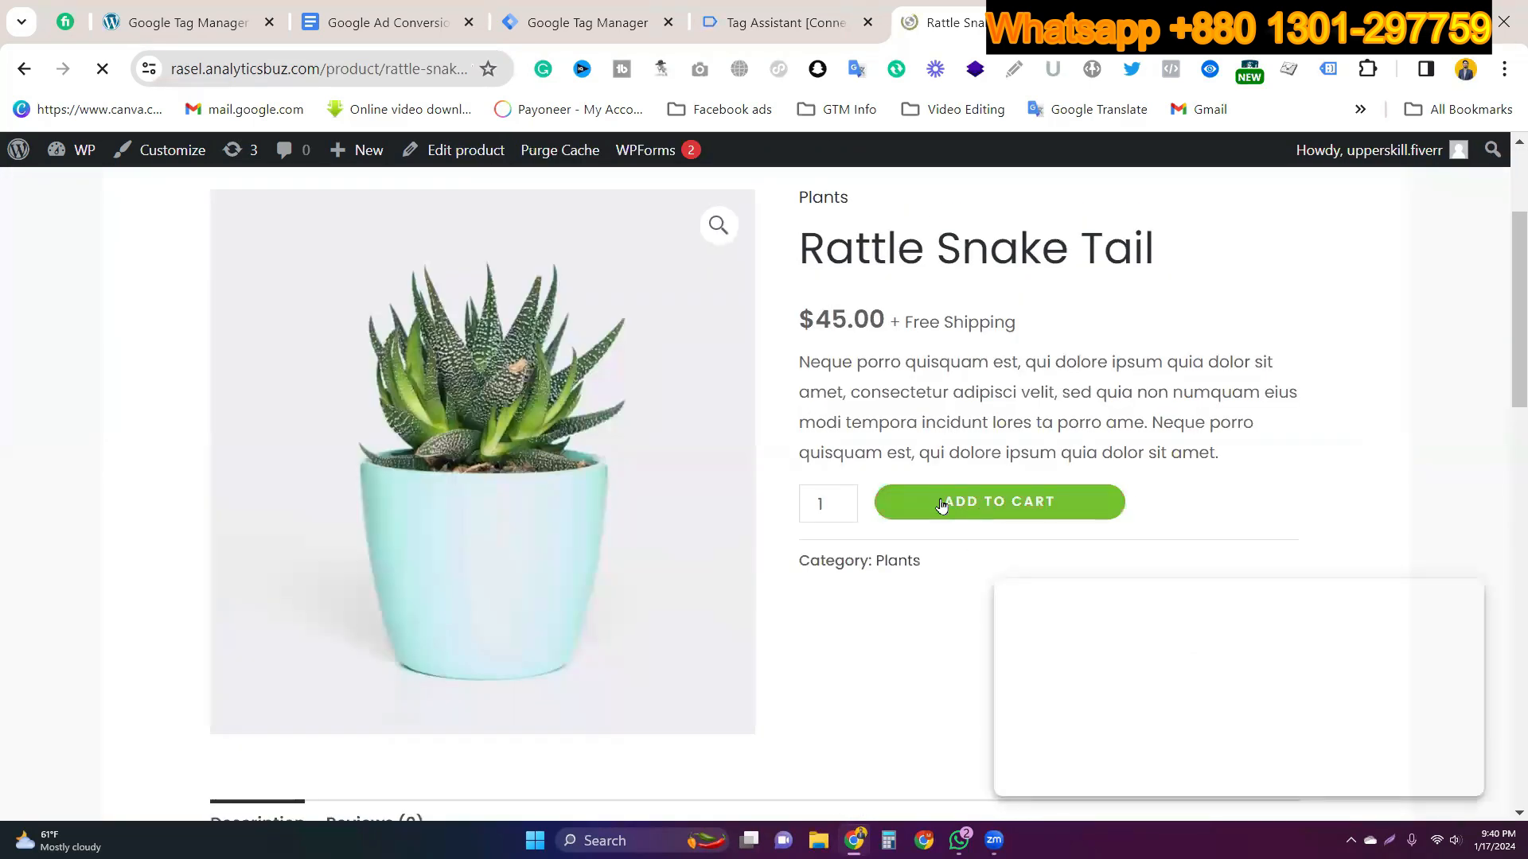
click(997, 504)
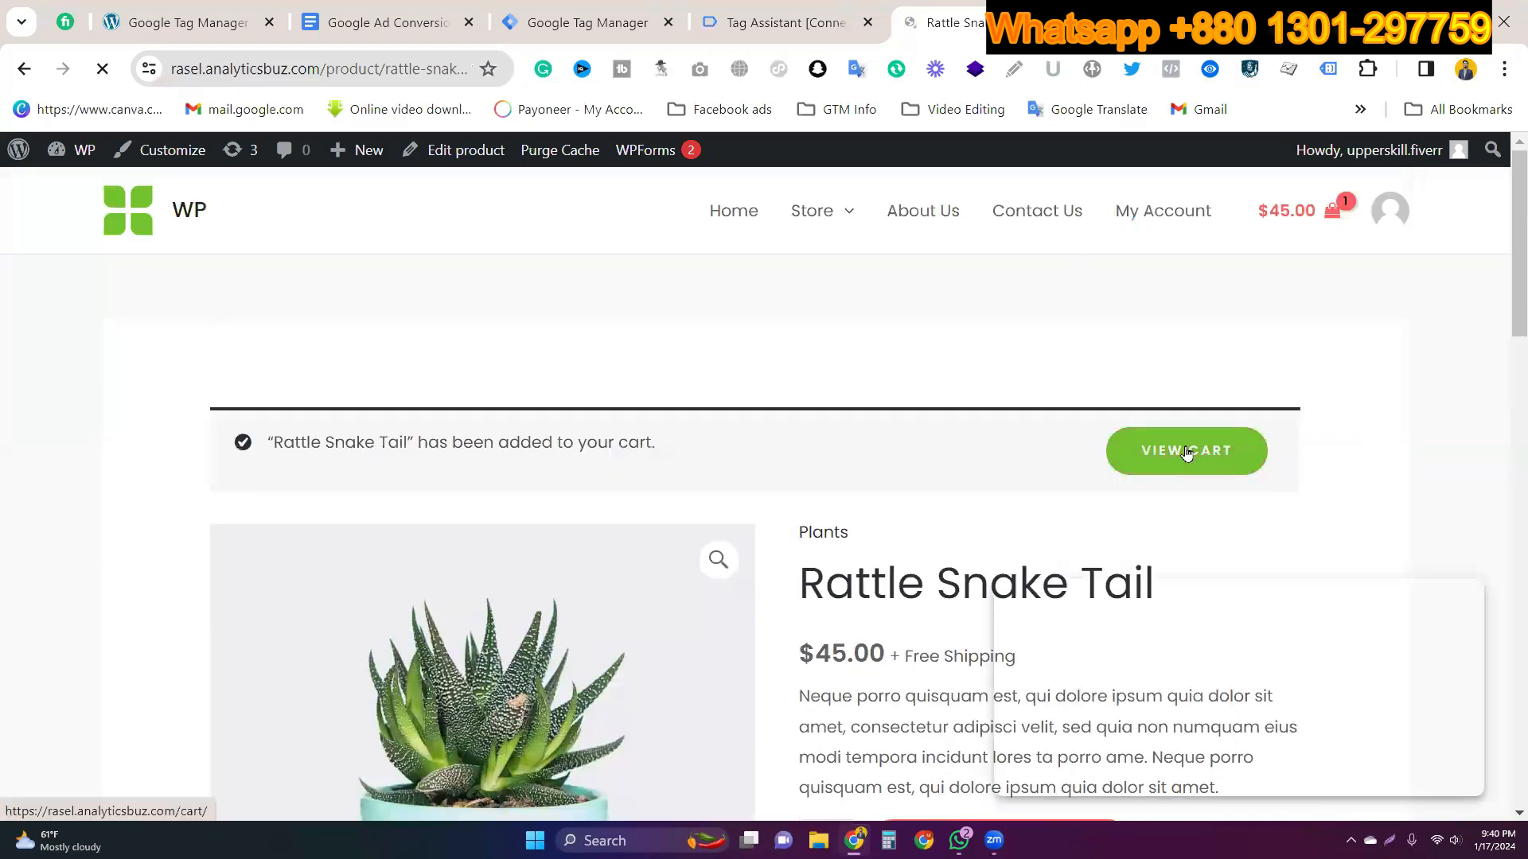
Step: View the cart and proceed to checkout with the Rattle Snake Tail
click(1186, 452)
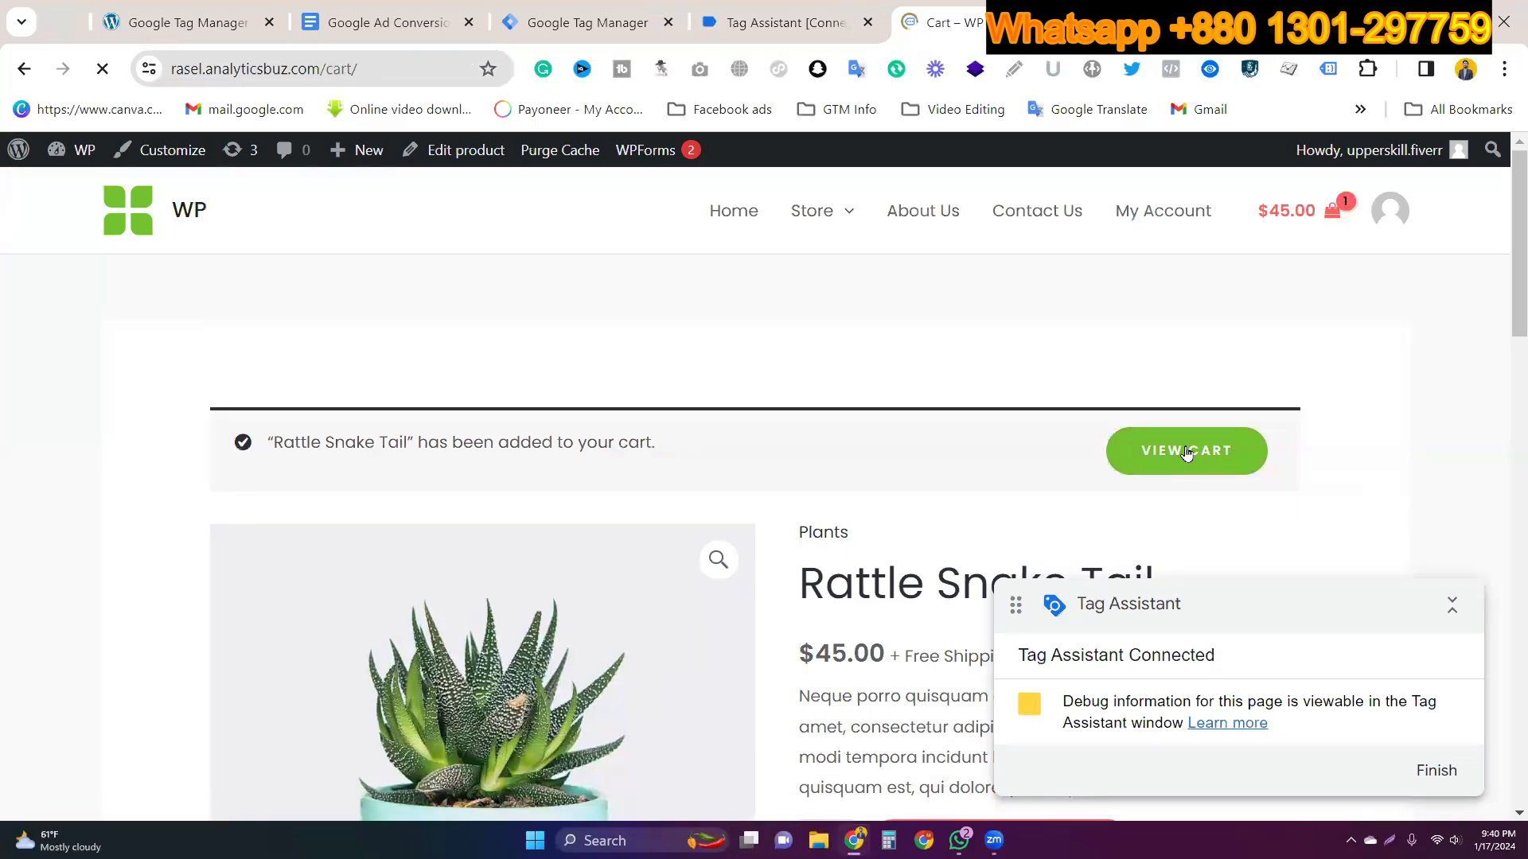
scroll(1071, 423, down, 3)
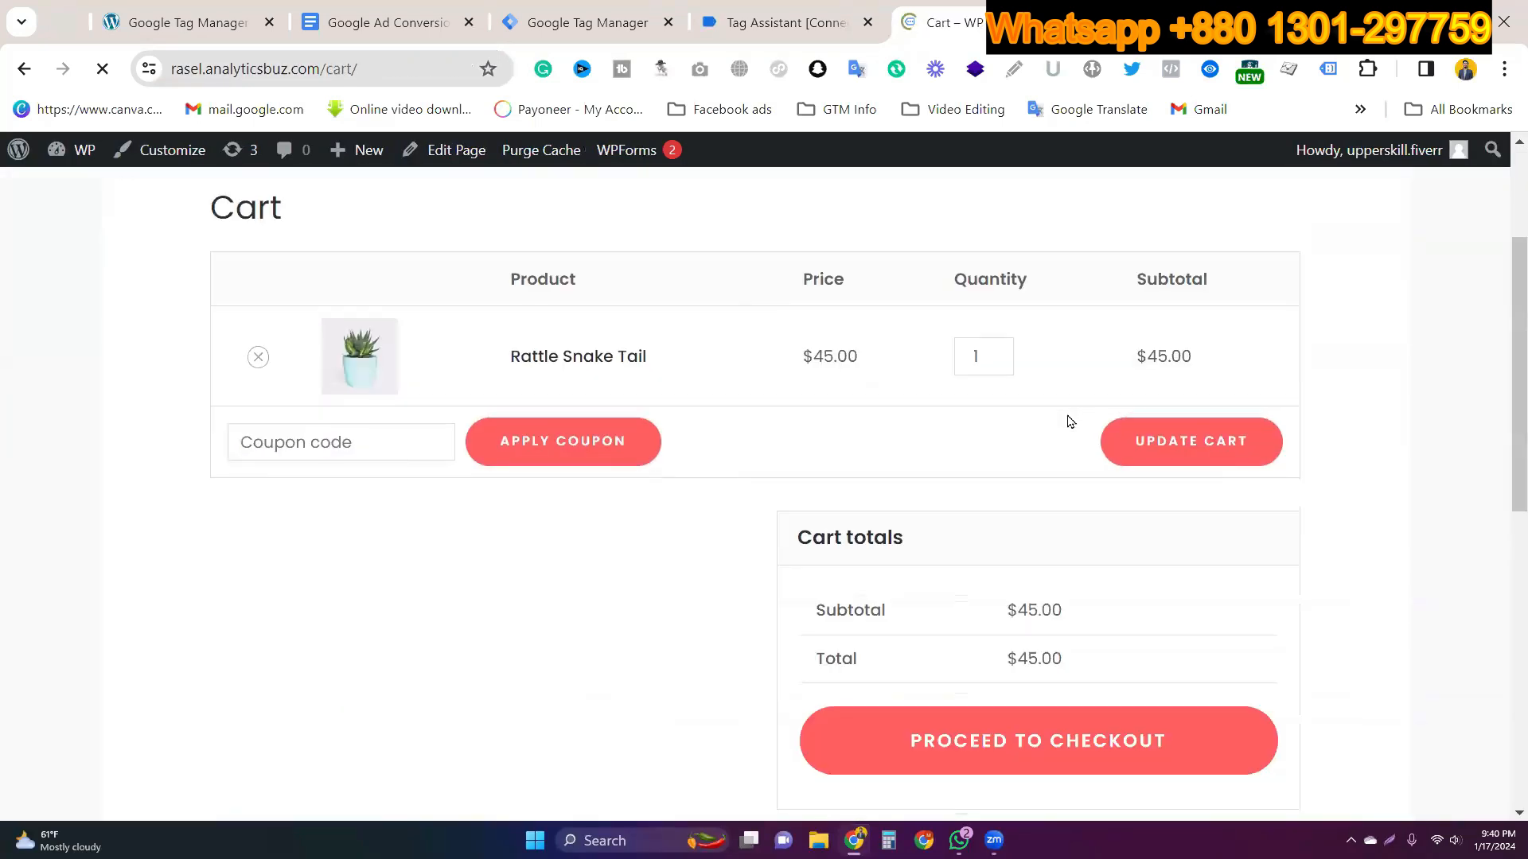
scroll(1069, 420, down, 4)
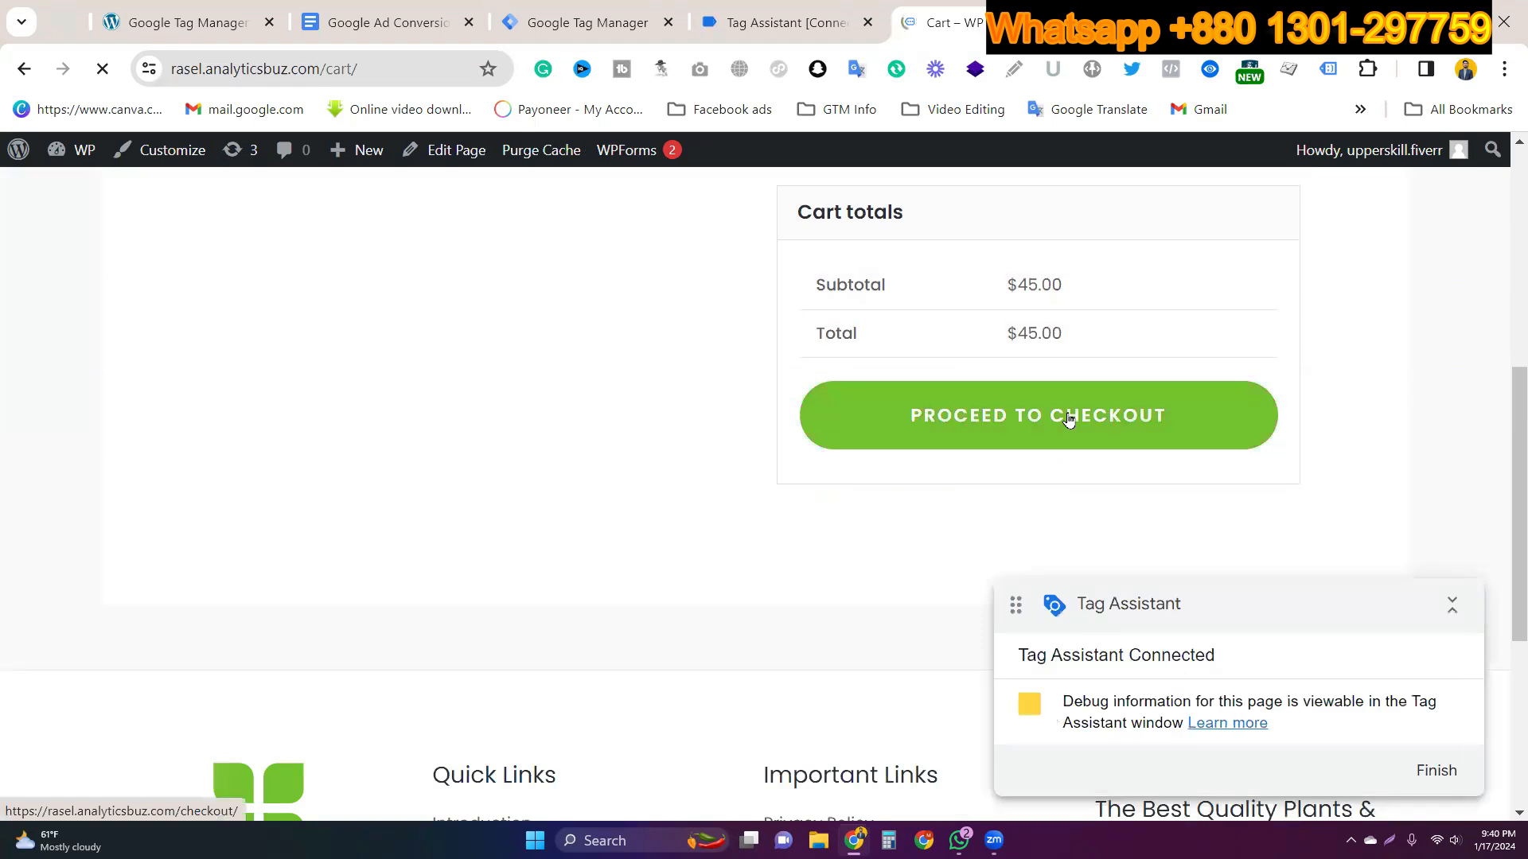
click(1069, 420)
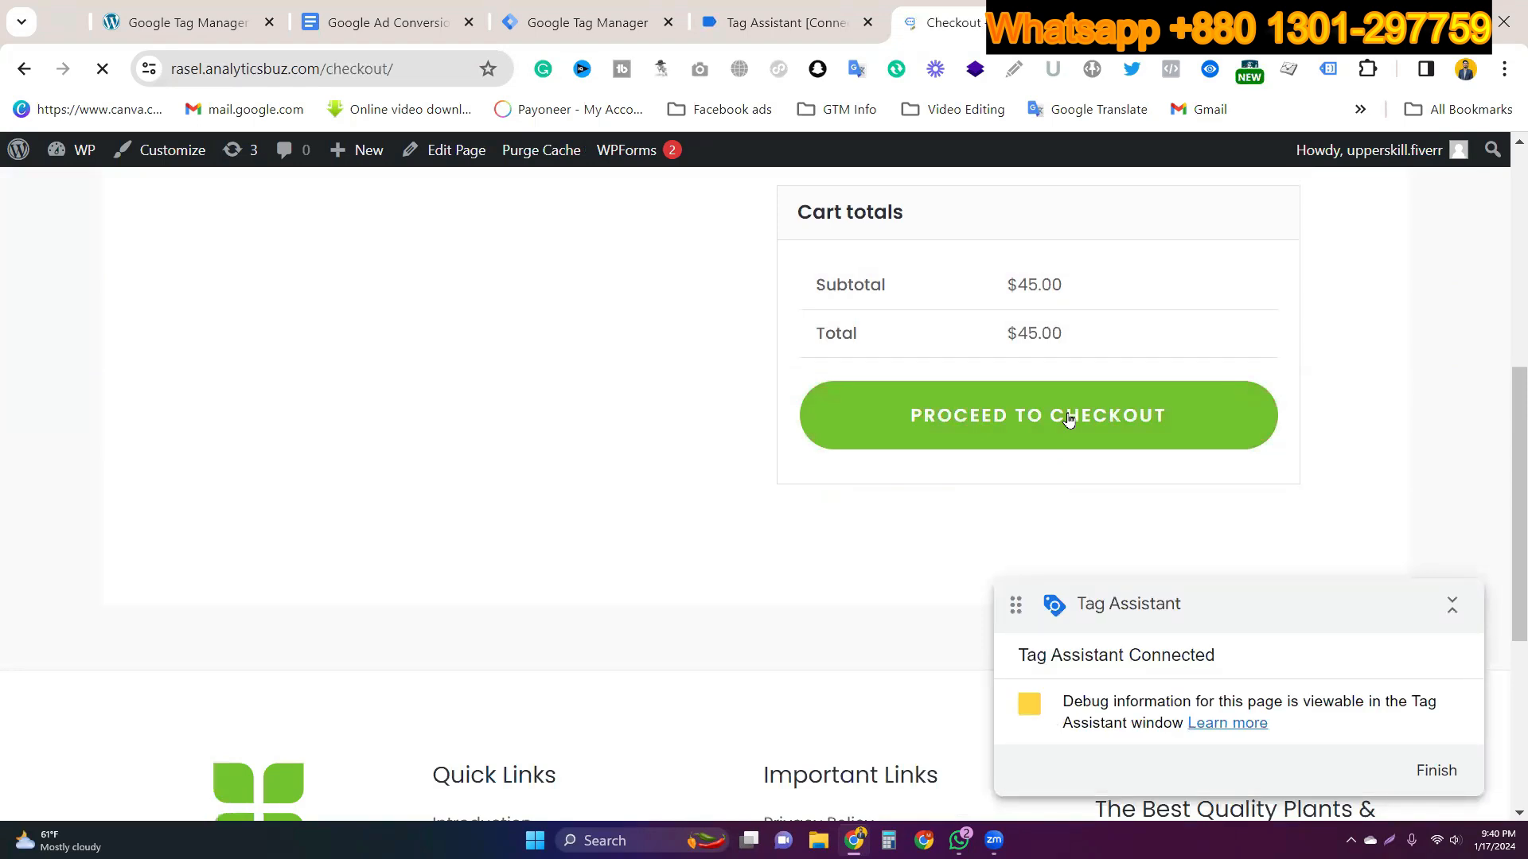
Step: Remove two characters from the billing e-mail address, place the test order, and select the order-received page's URL
scroll(897, 375, down, 6)
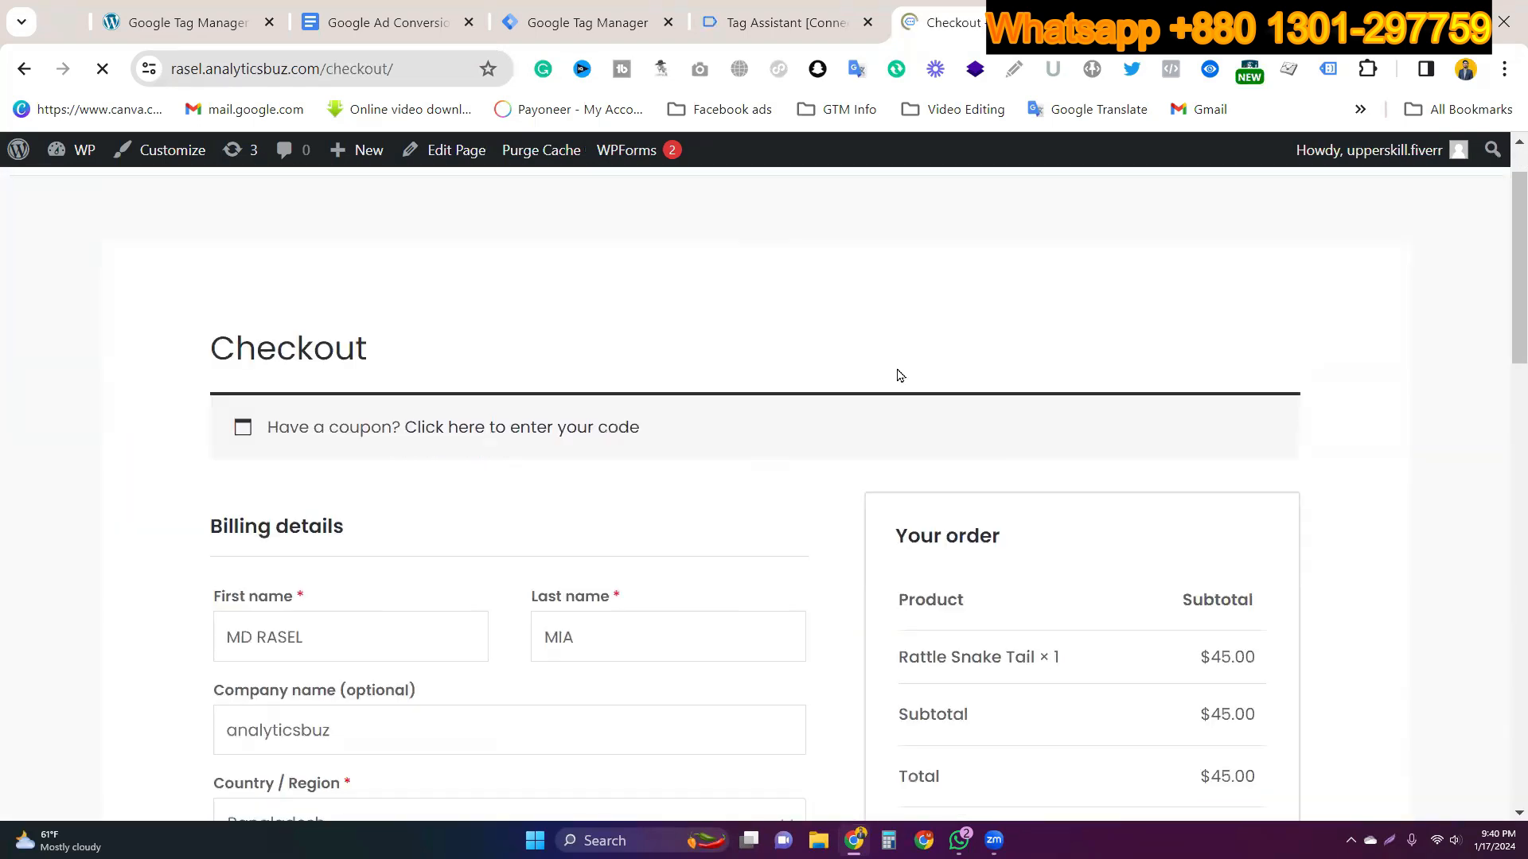
scroll(642, 545, down, 3)
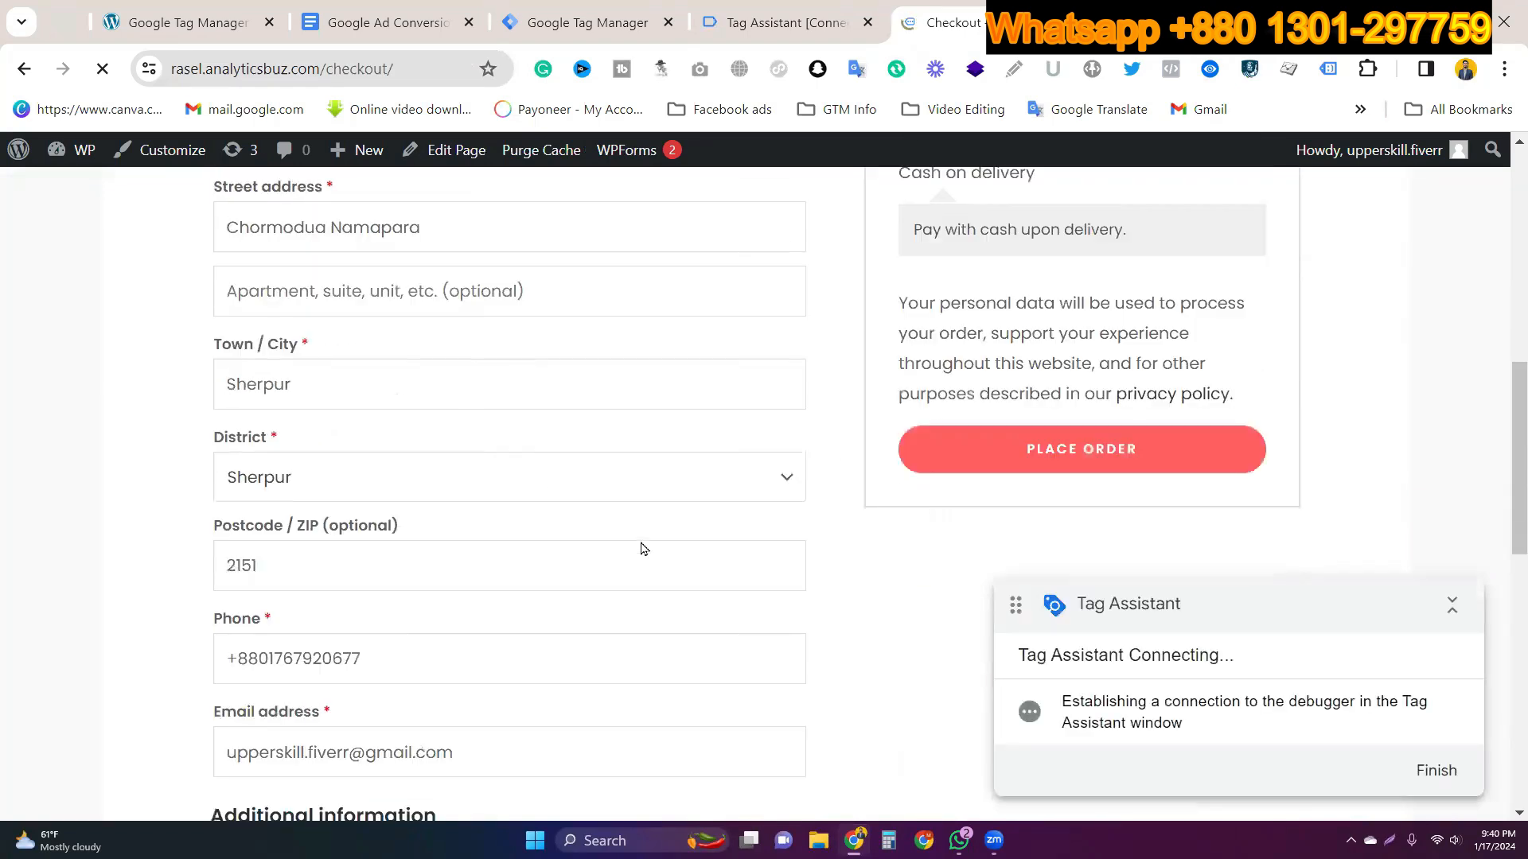
click(296, 767)
key(BackSpace)
key(BackSpace)
click(1076, 464)
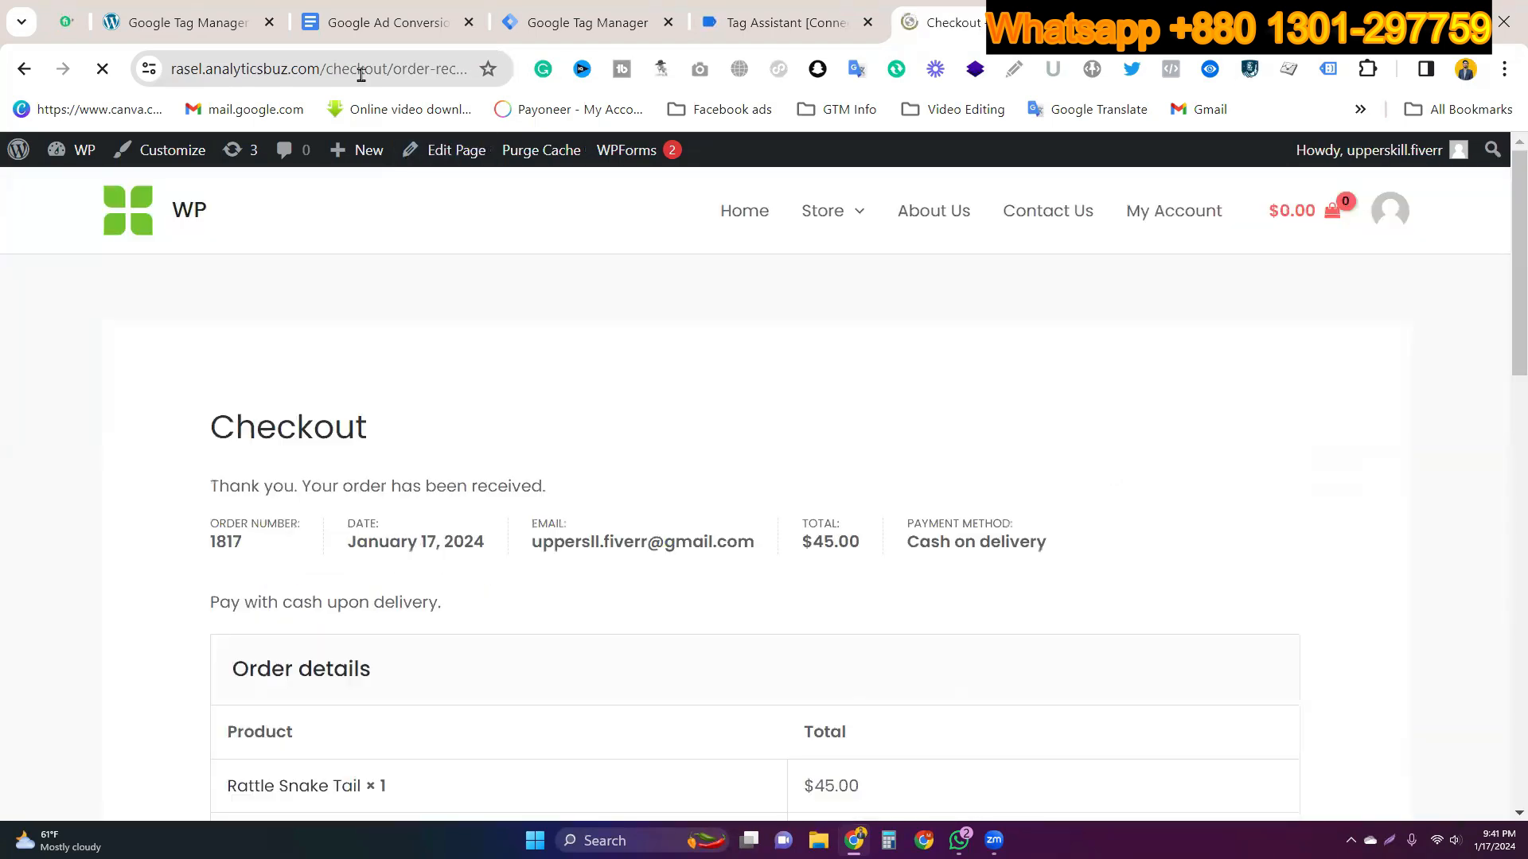
drag(361, 74, 642, 88)
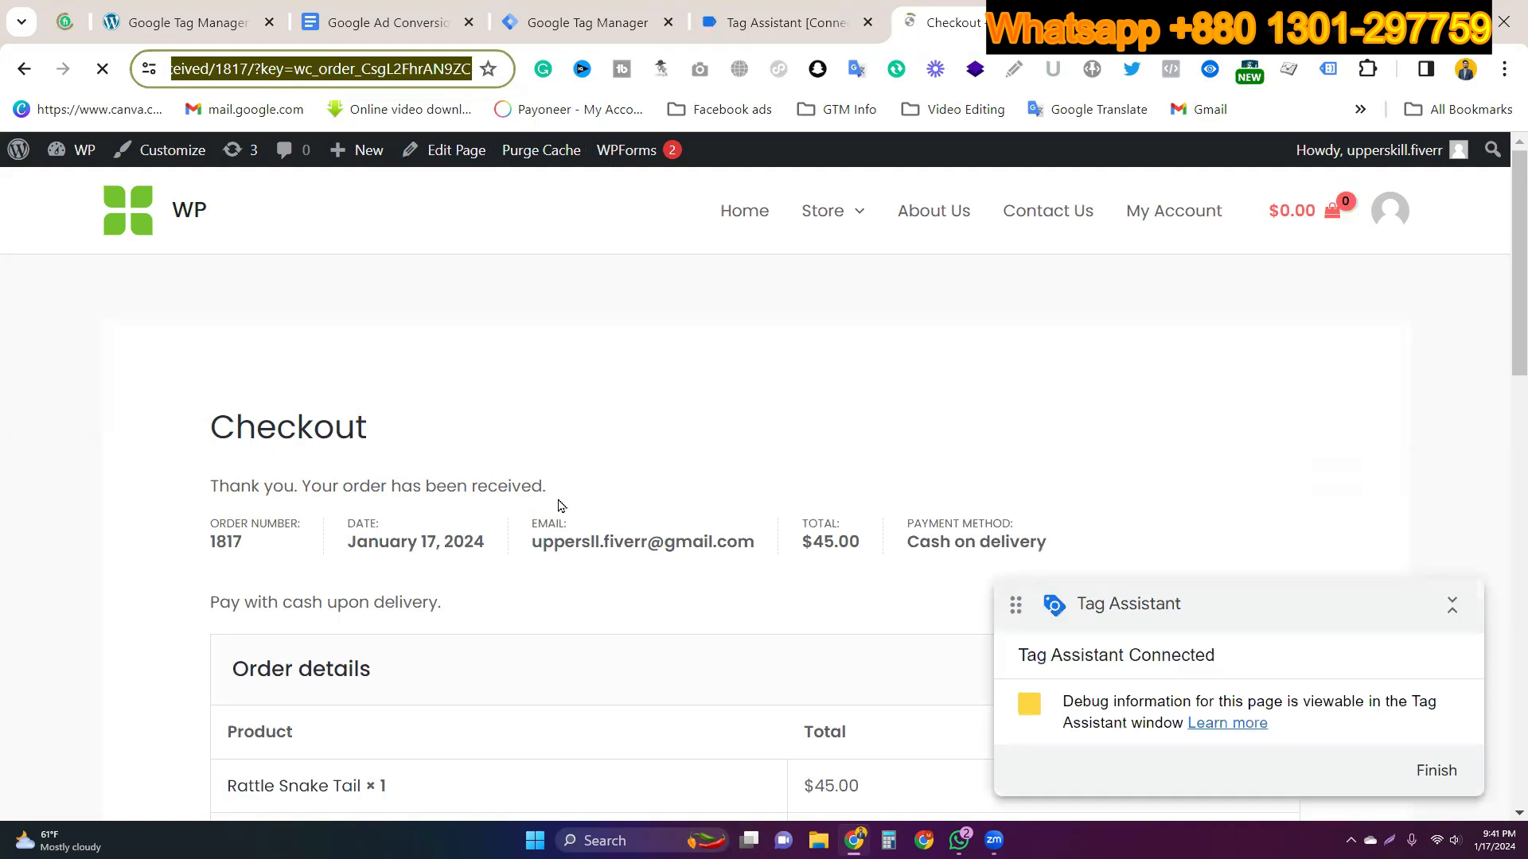
Step: Switch to the WordPress admin and show the WooCommerce integration settings of the Google Tag Manager plugin
click(851, 9)
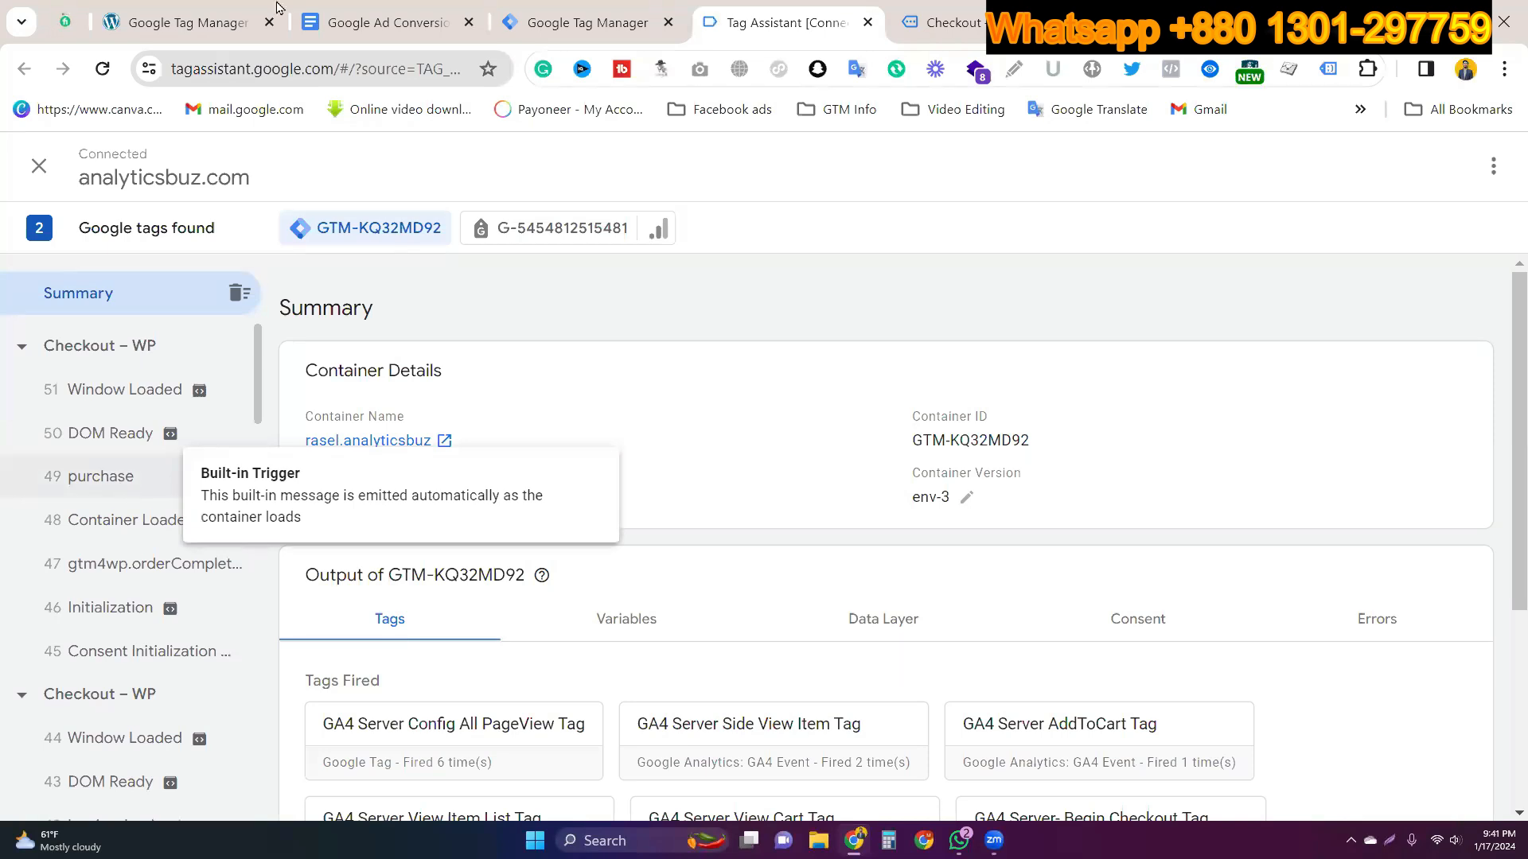
key(ctrl+2)
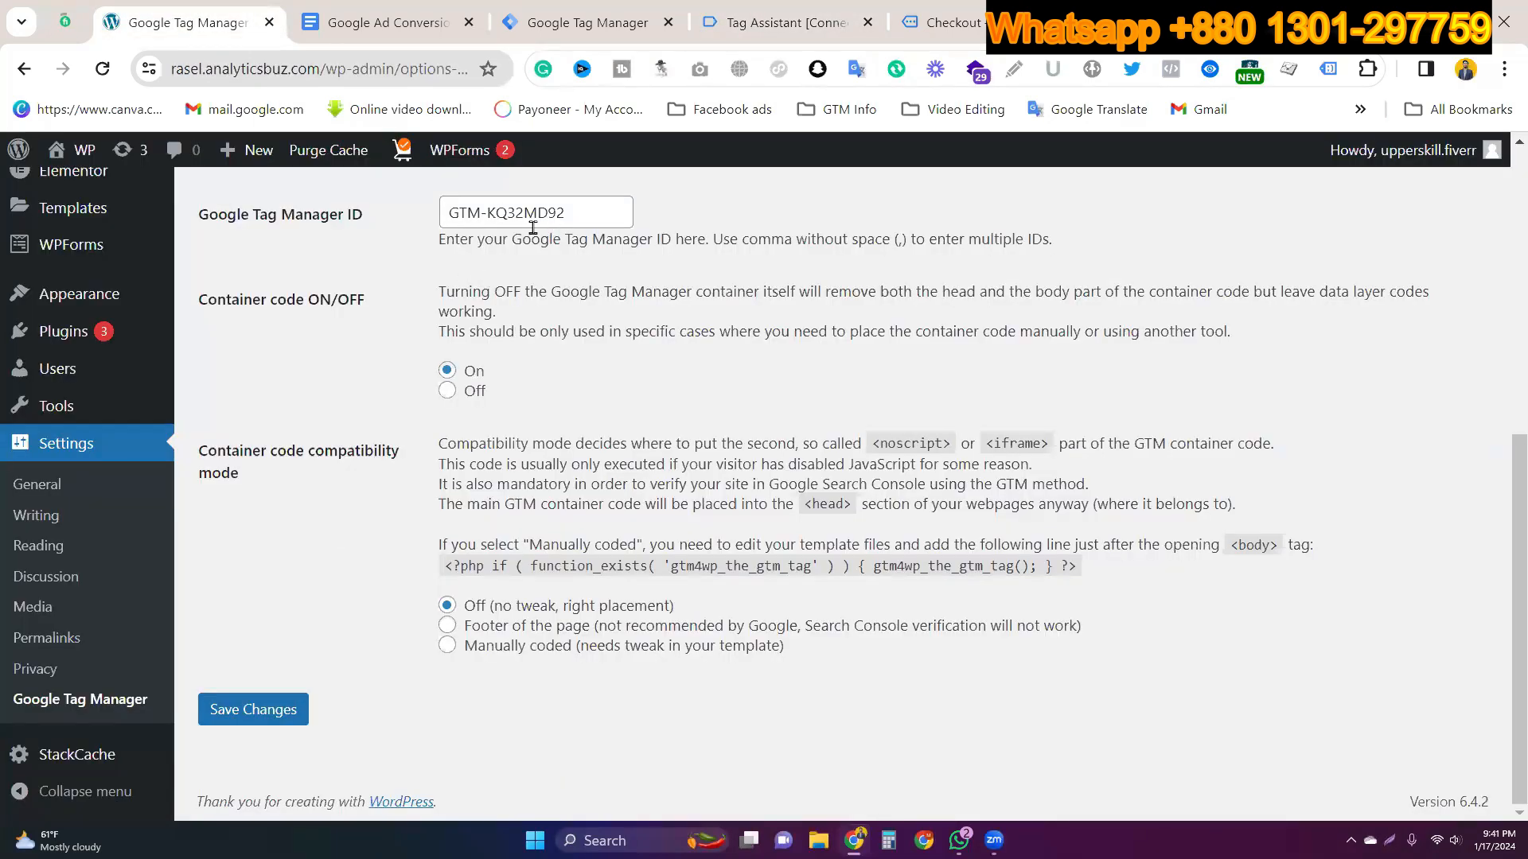
scroll(605, 440, up, 1)
scroll(605, 440, up, 3)
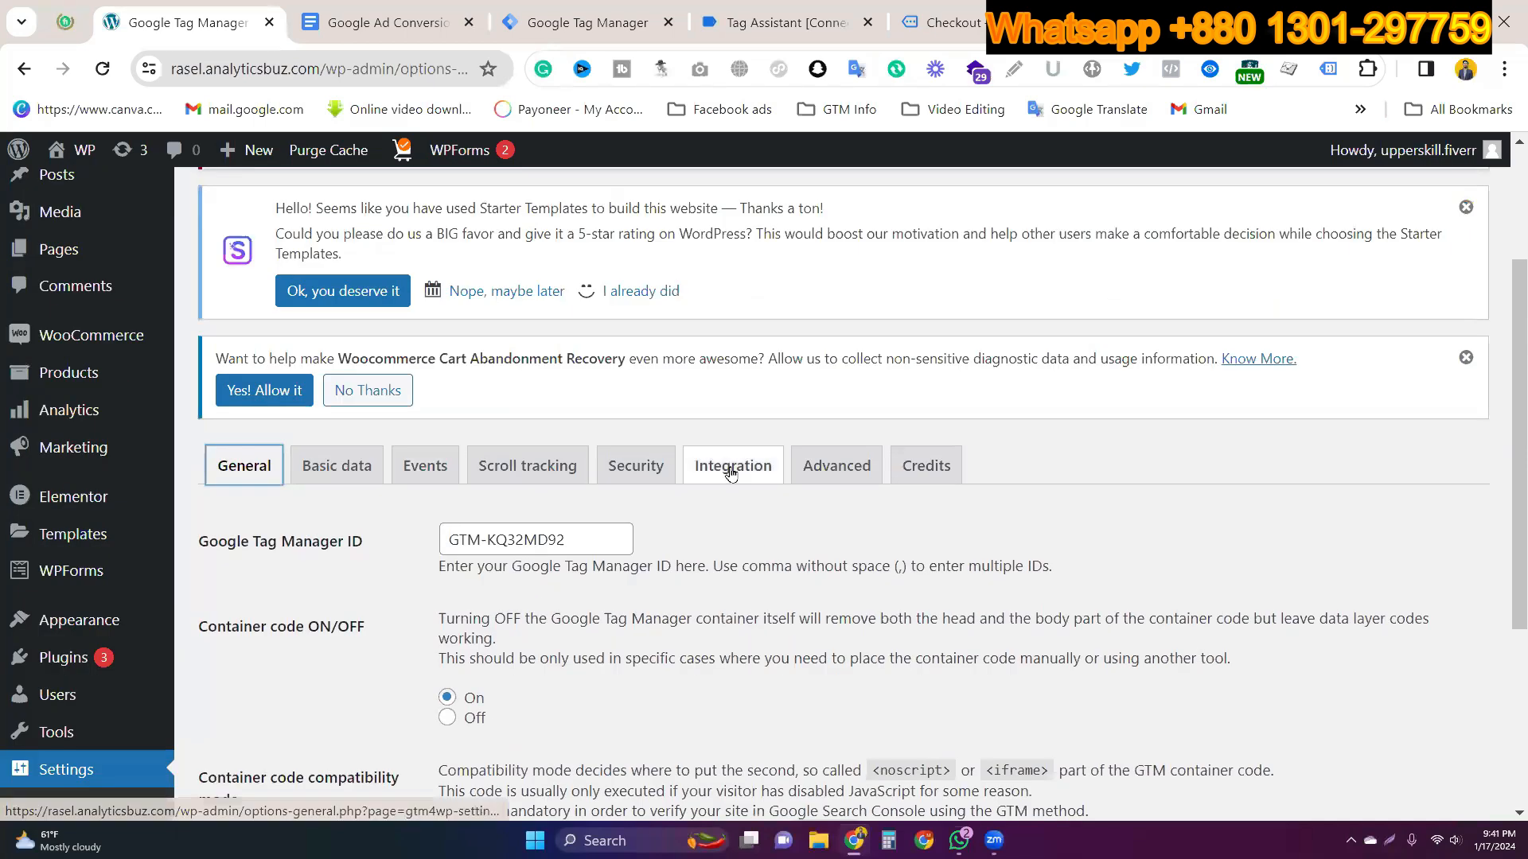
click(733, 466)
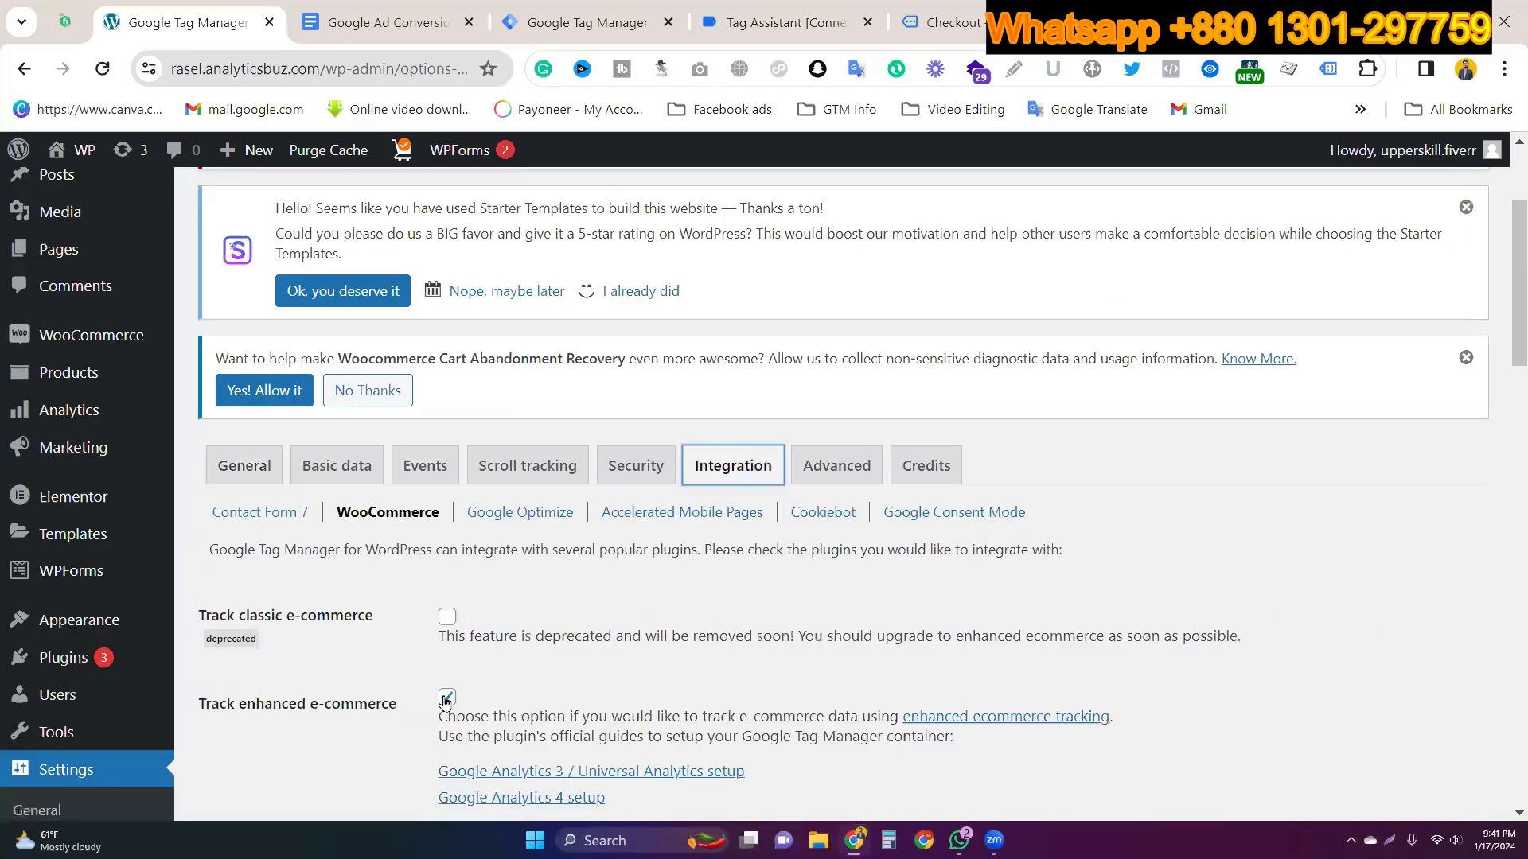
Step: Switch to Tag Assistant and examine the purchase event's data layer, including its ecommerce values and items
click(771, 32)
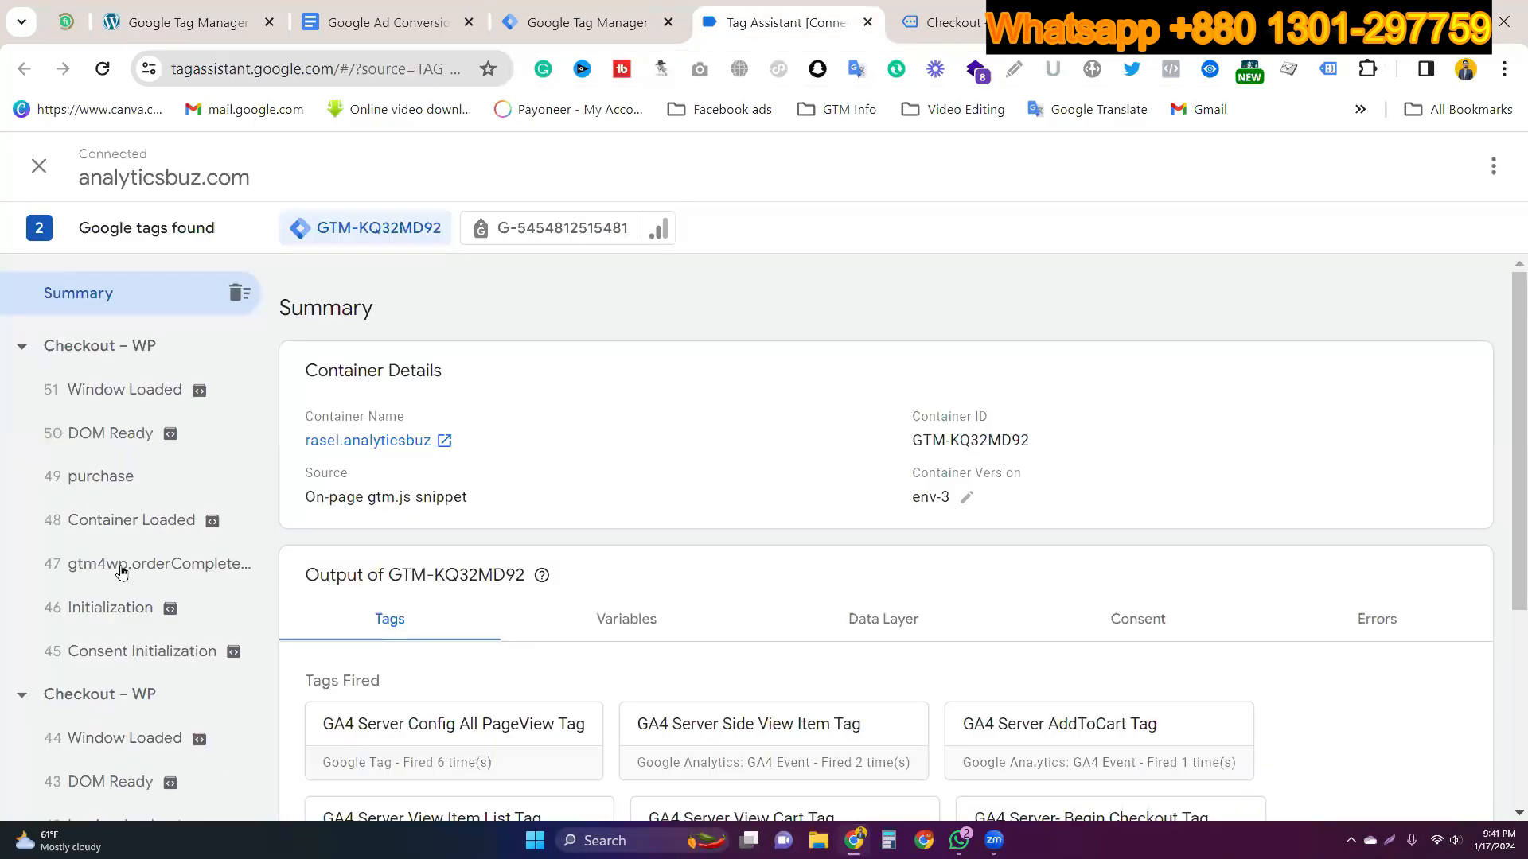
click(92, 476)
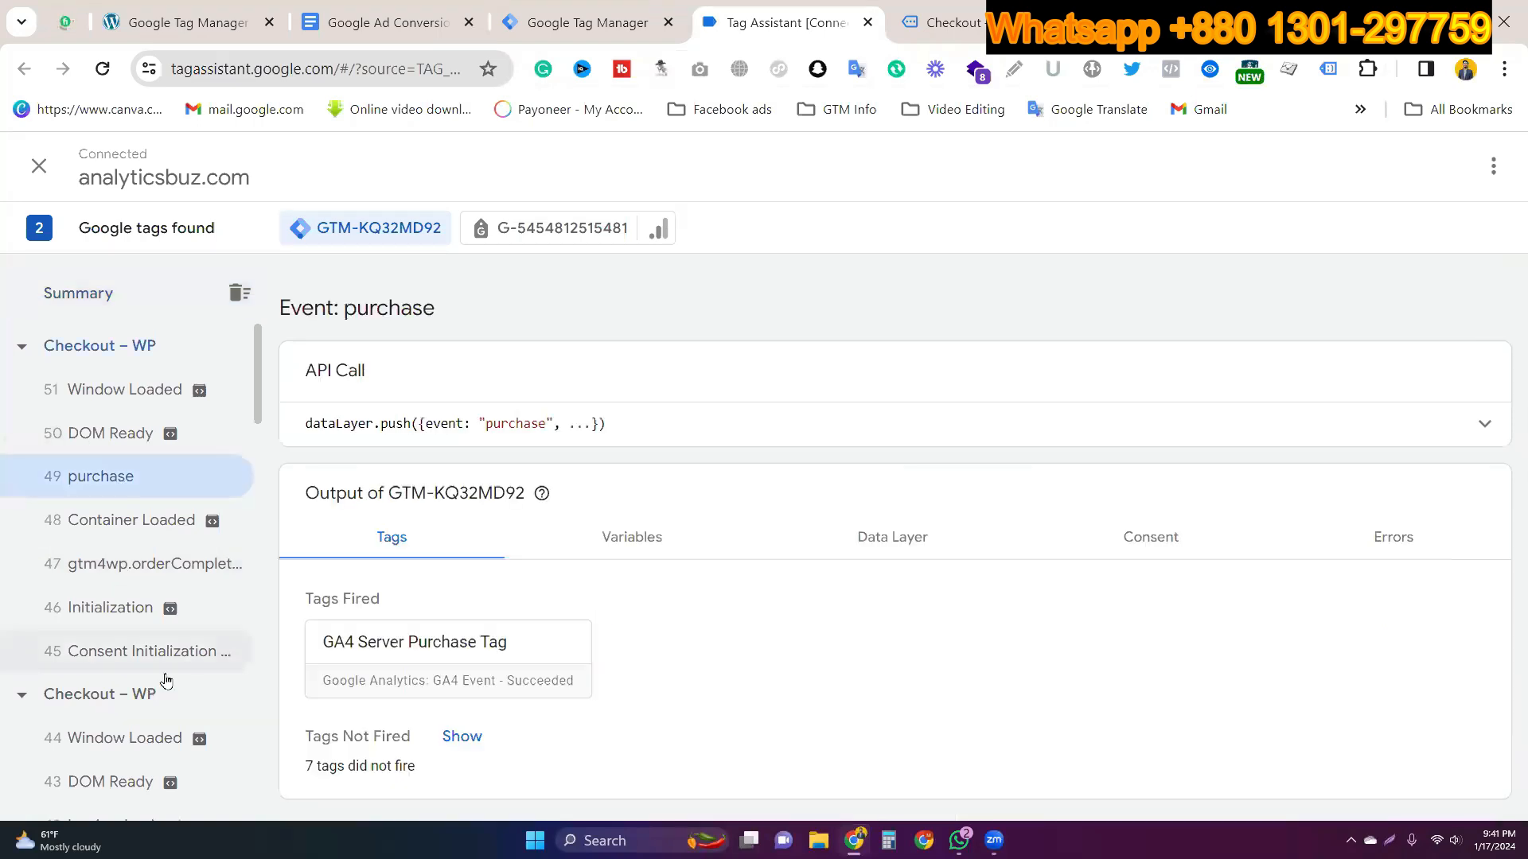
scroll(160, 480, down, 4)
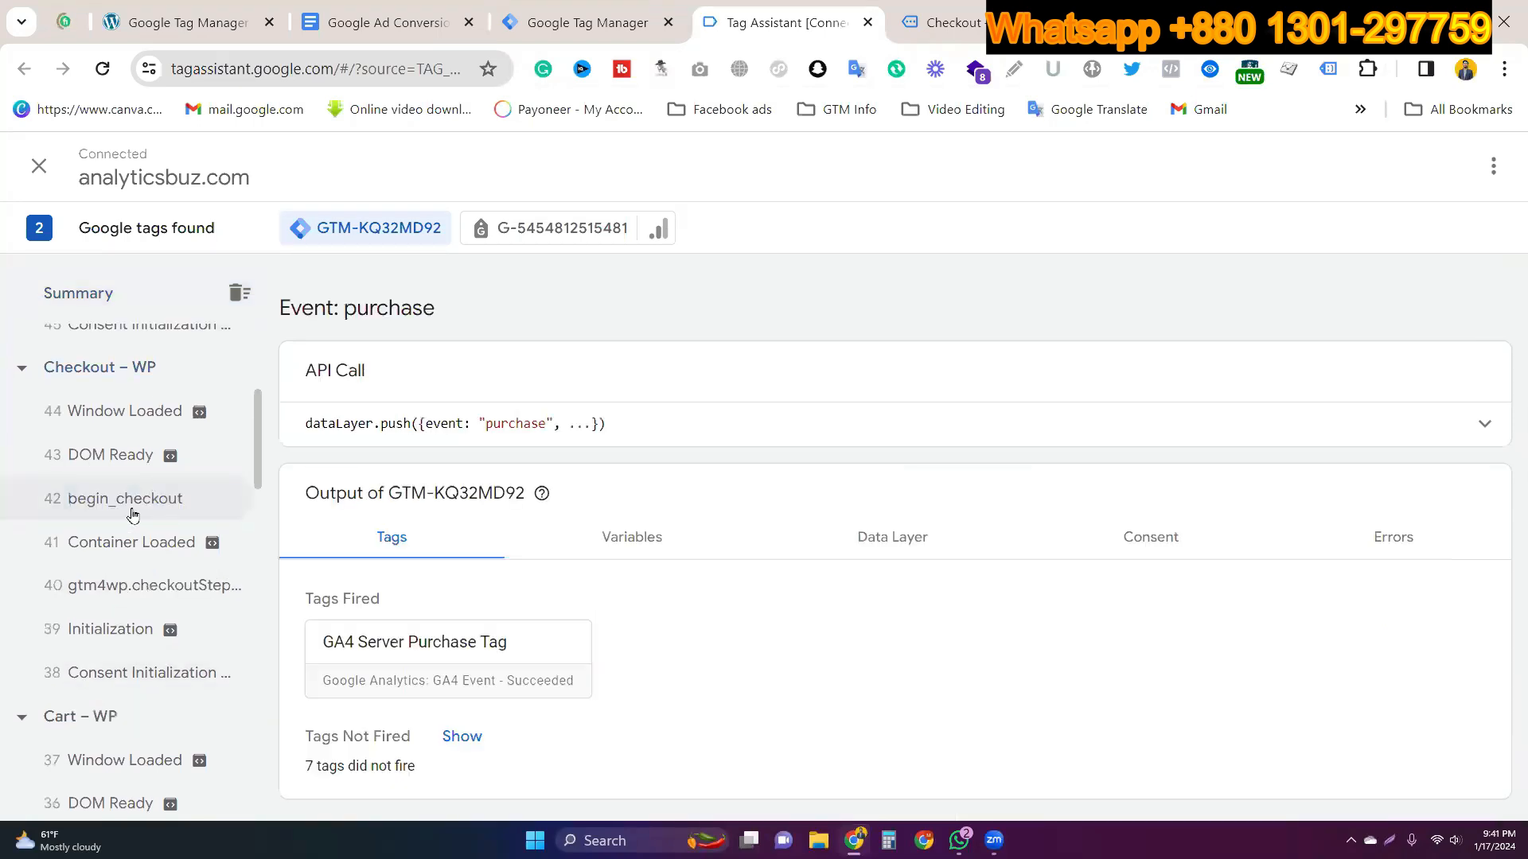
scroll(144, 635, down, 7)
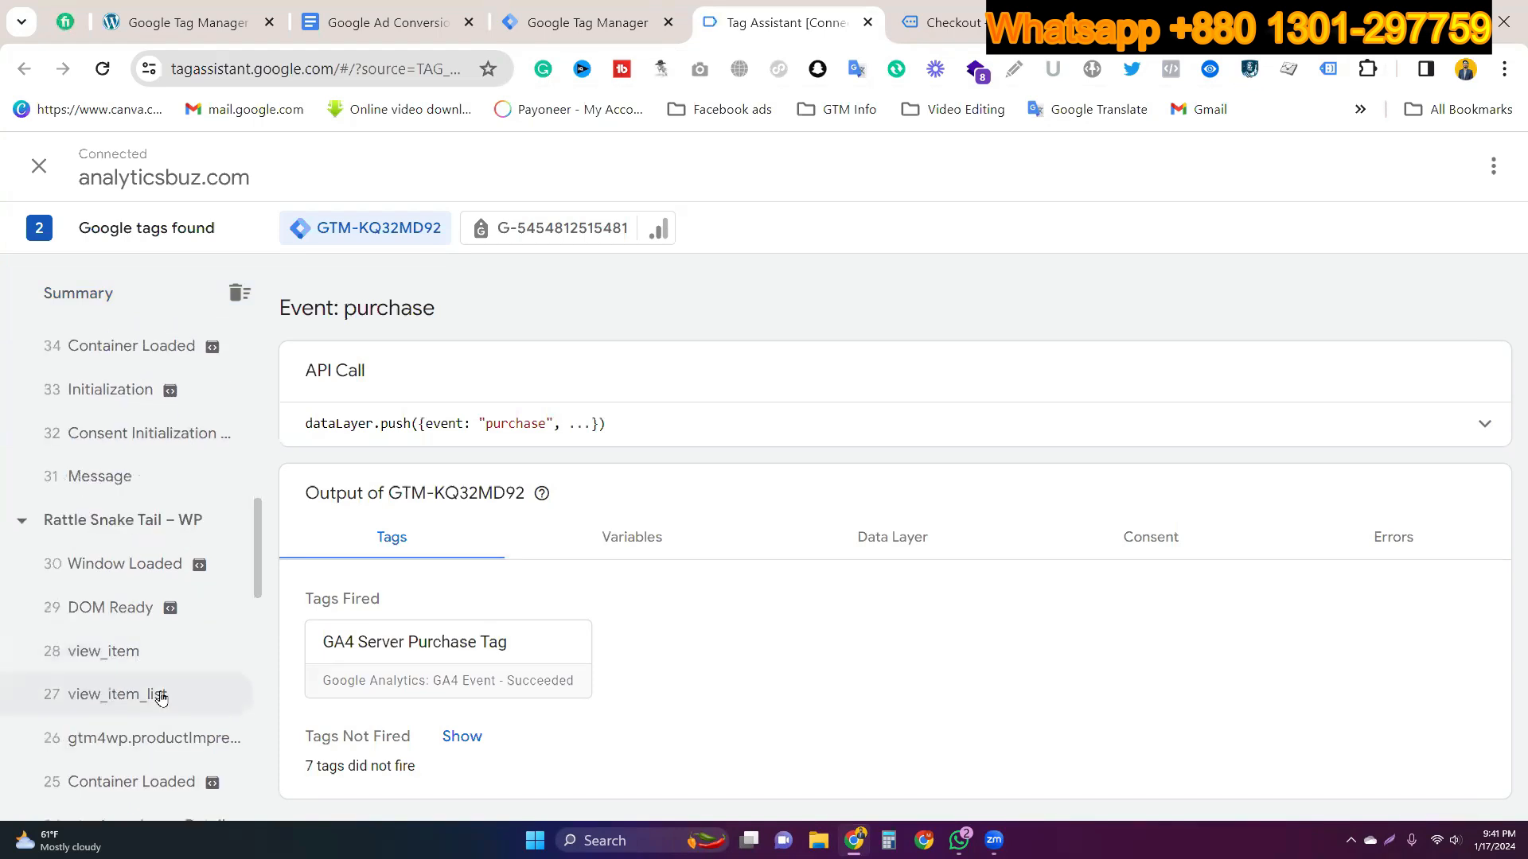
scroll(126, 682, up, 1)
scroll(125, 682, up, 5)
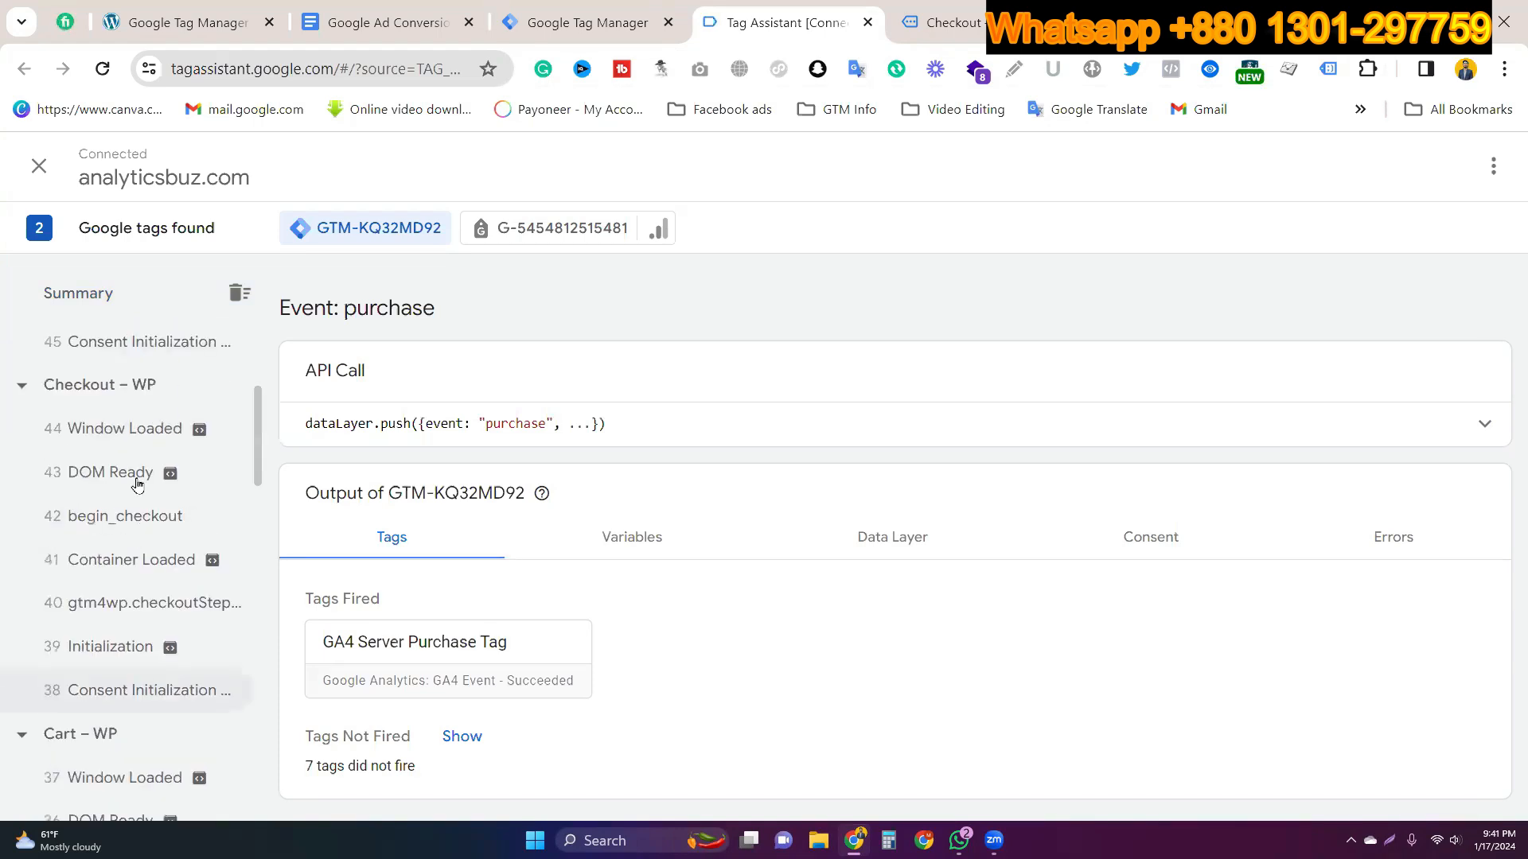
scroll(137, 487, up, 3)
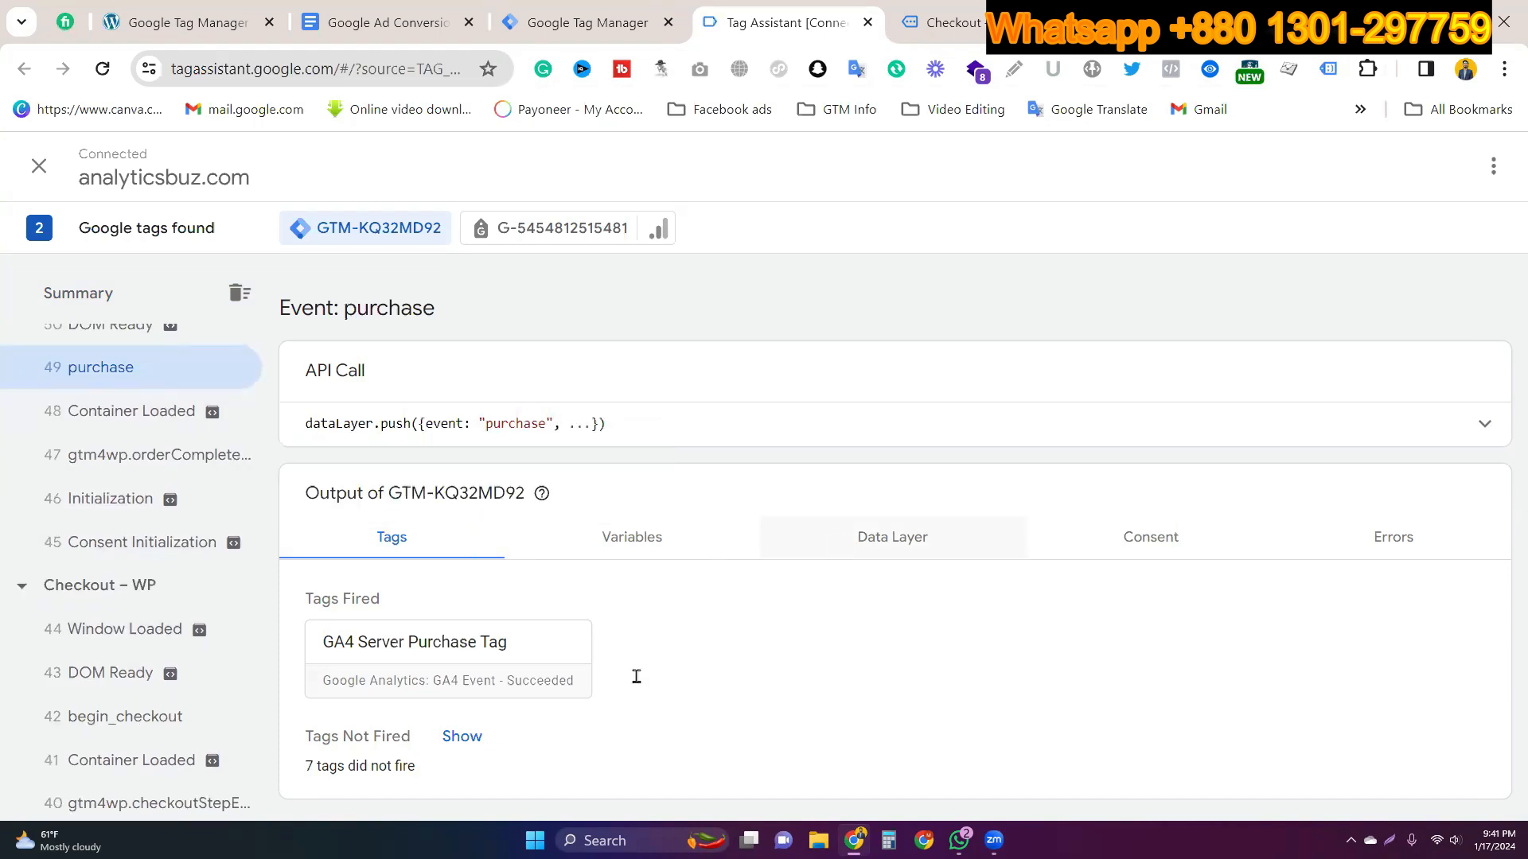
scroll(636, 684, down, 5)
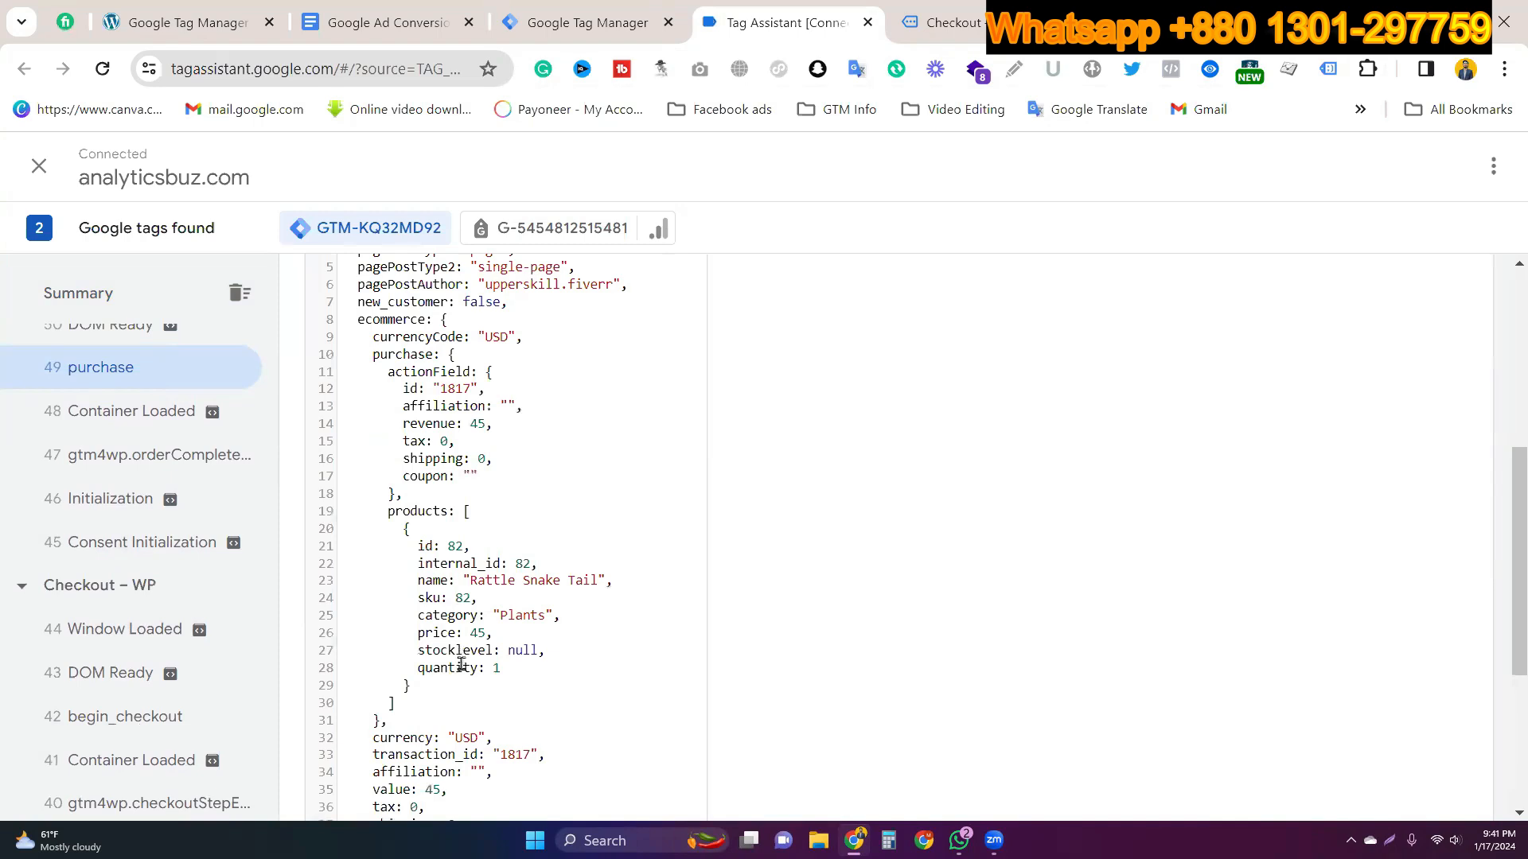
scroll(461, 664, down, 4)
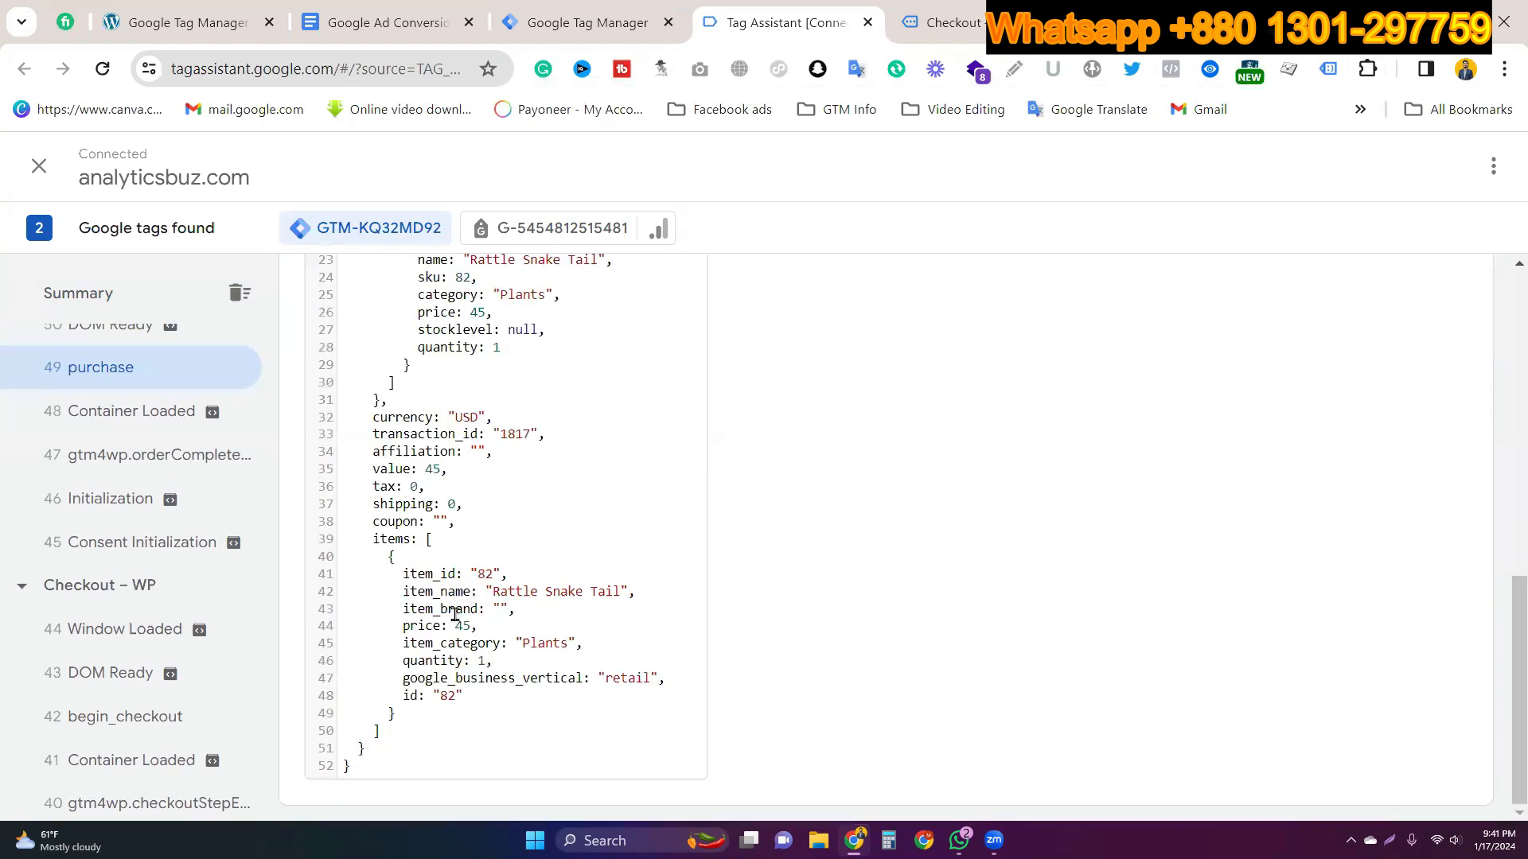
Step: Check the Conversion Value field of the Google Ads tag, then return to the purchase data layer and select the ecommerce key
click(579, 11)
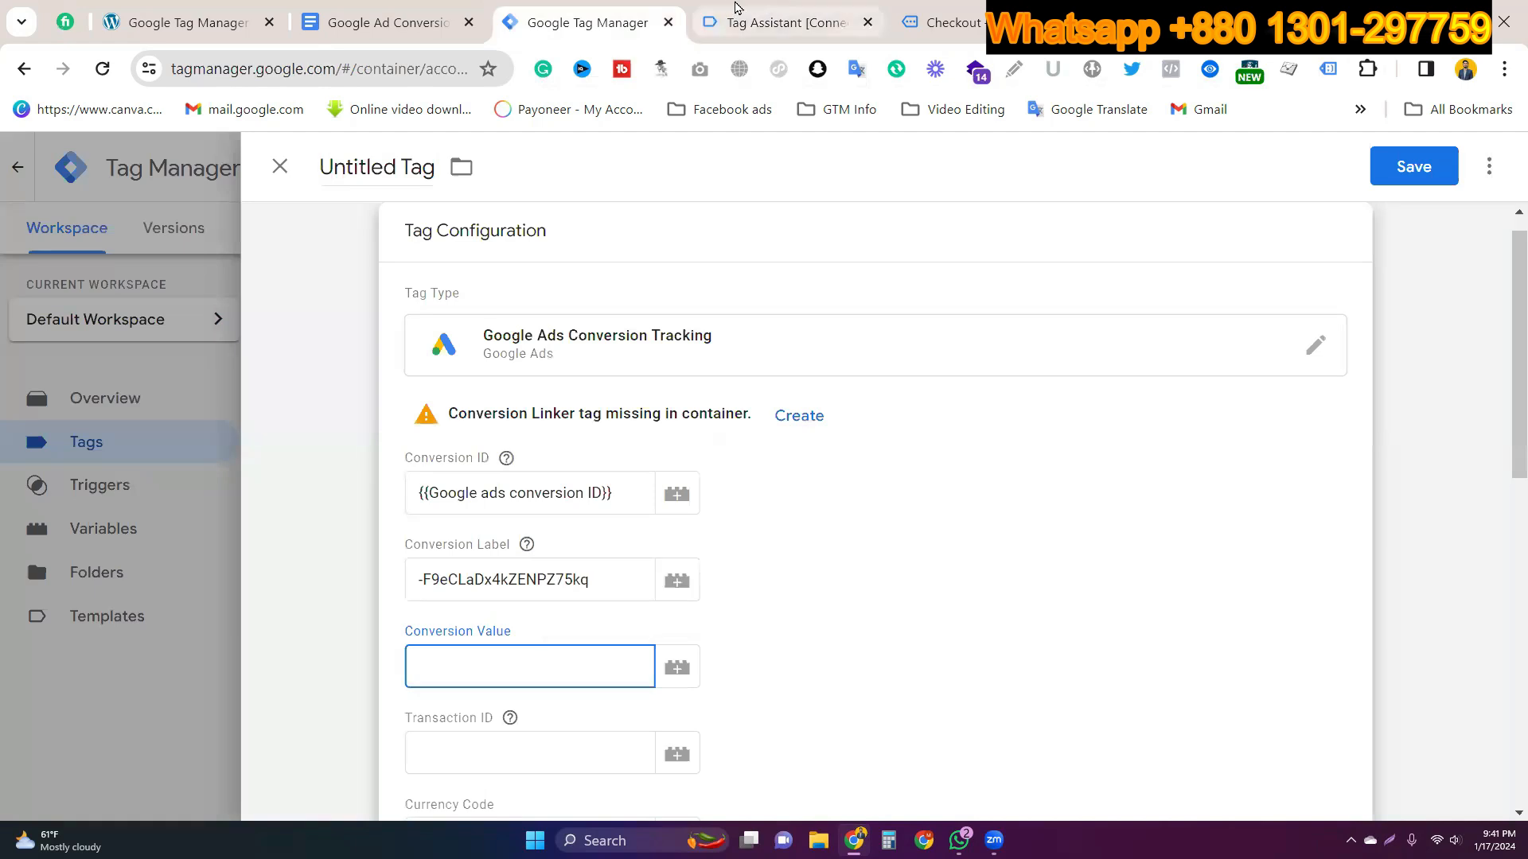
click(735, 7)
scroll(487, 549, up, 8)
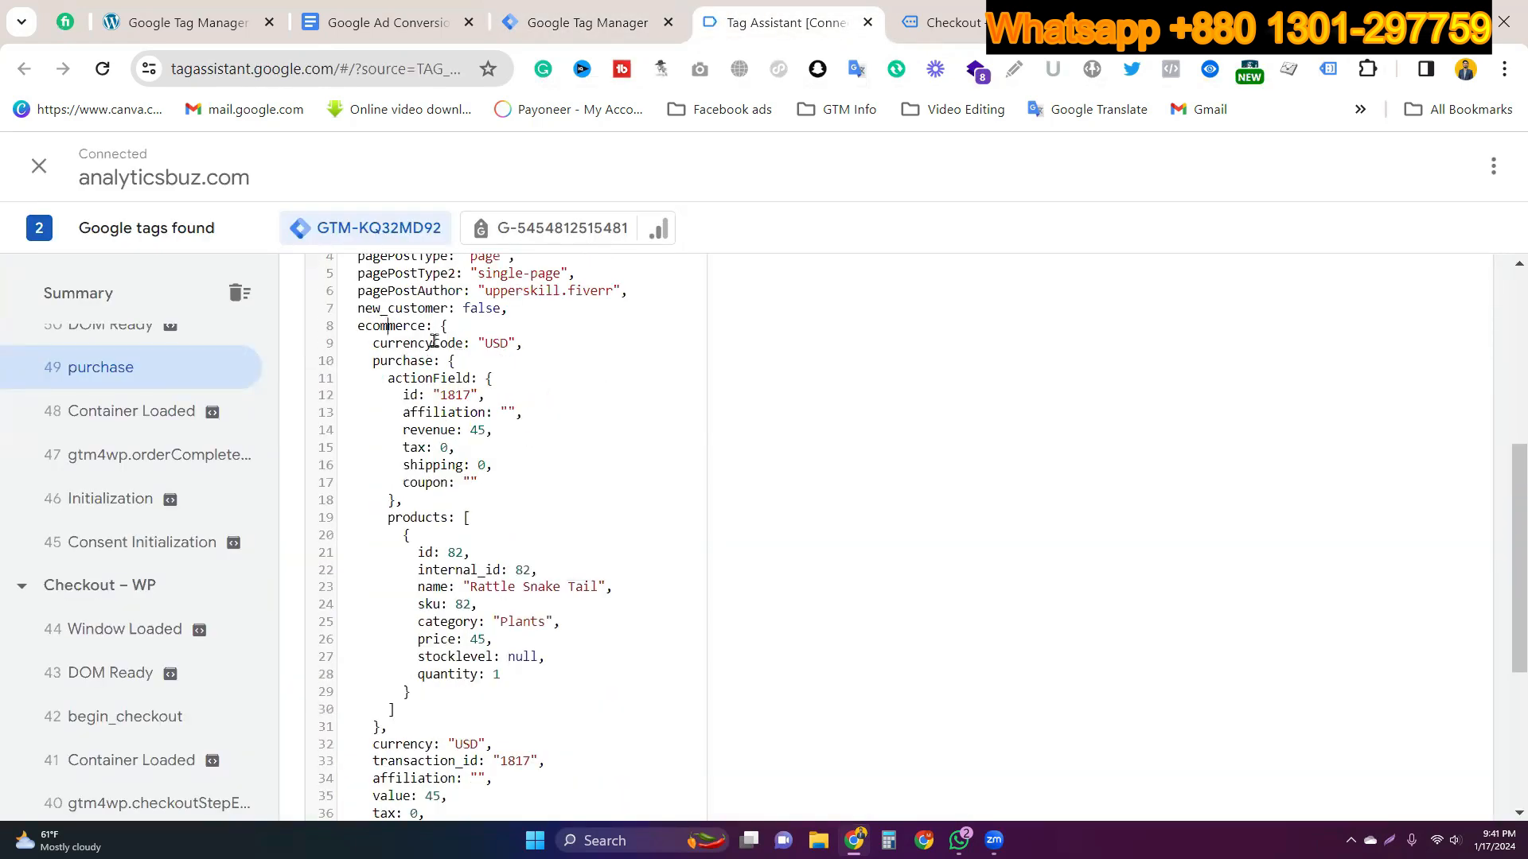
double_click(399, 331)
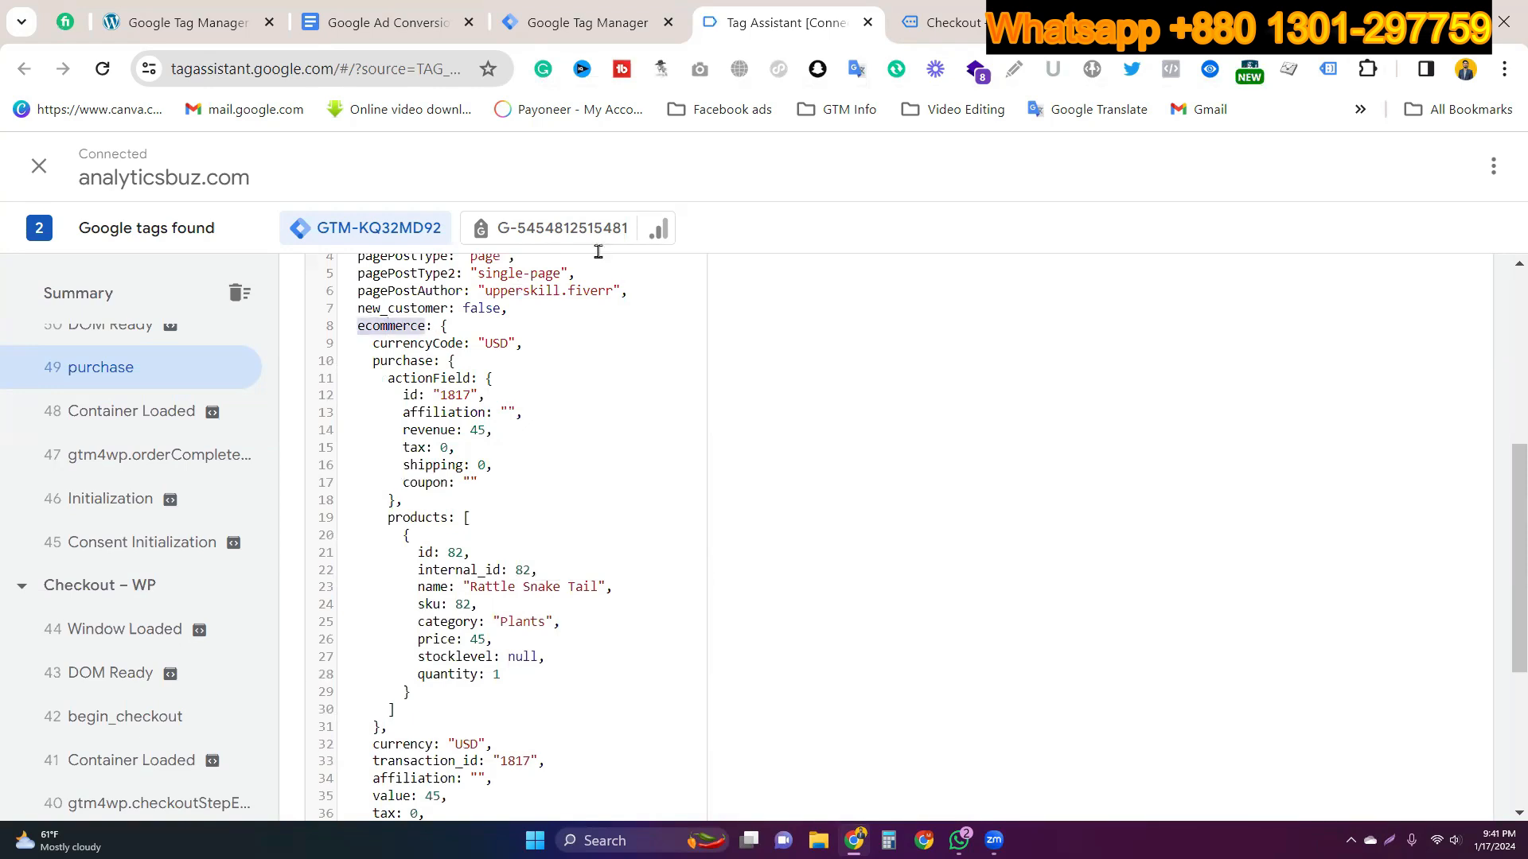
Step: Switch to the Google Ad Conversion Tracking On WP document and put ecommerce.items and ecommerce.transaction_id on their own lines under Data Layer Variables
click(210, 8)
click(350, 9)
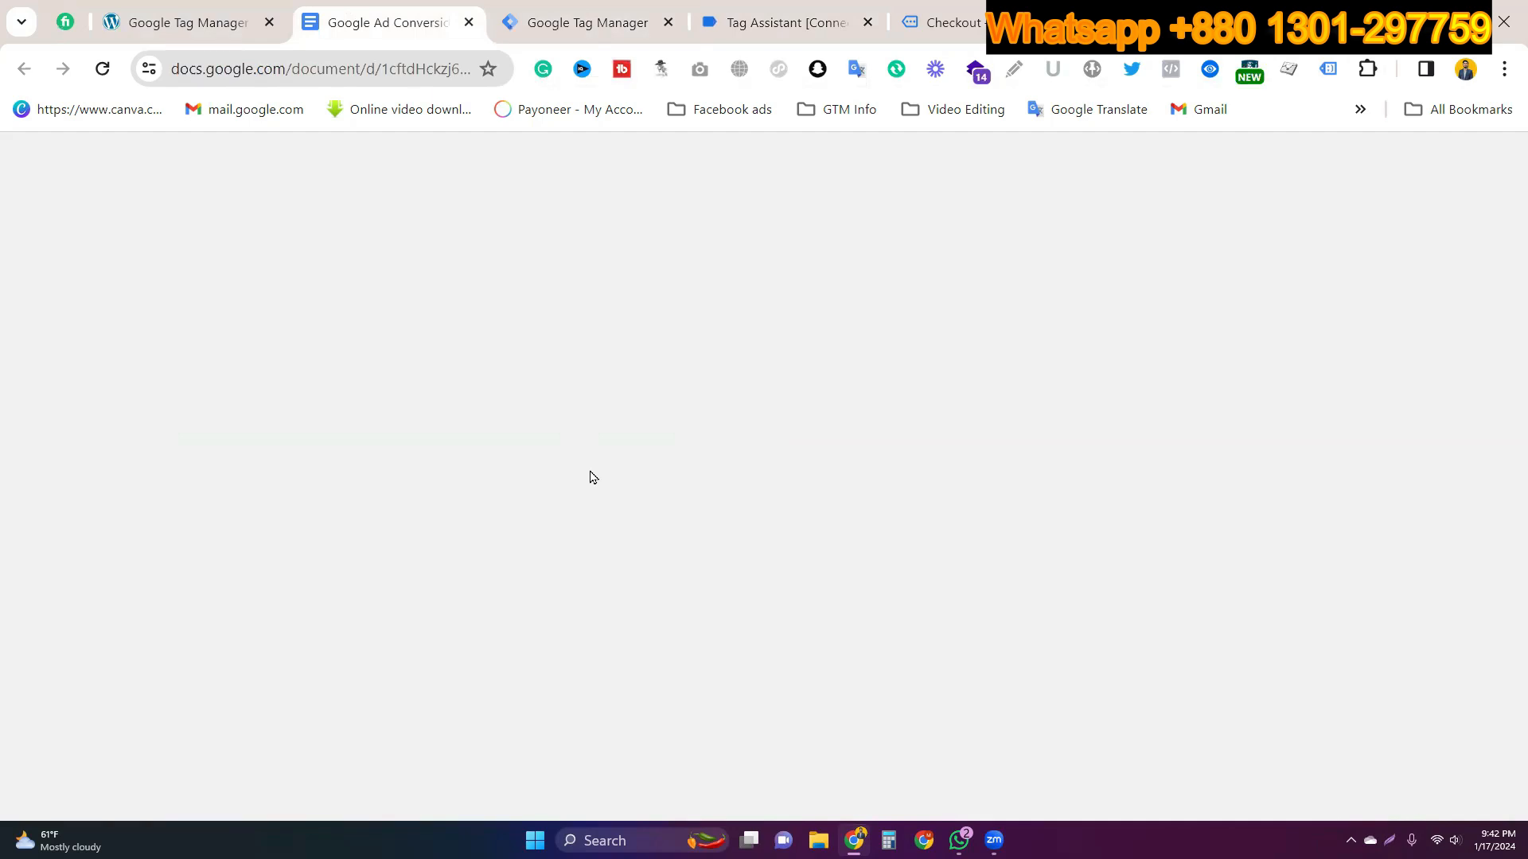
scroll(660, 514, down, 5)
scroll(668, 509, down, 5)
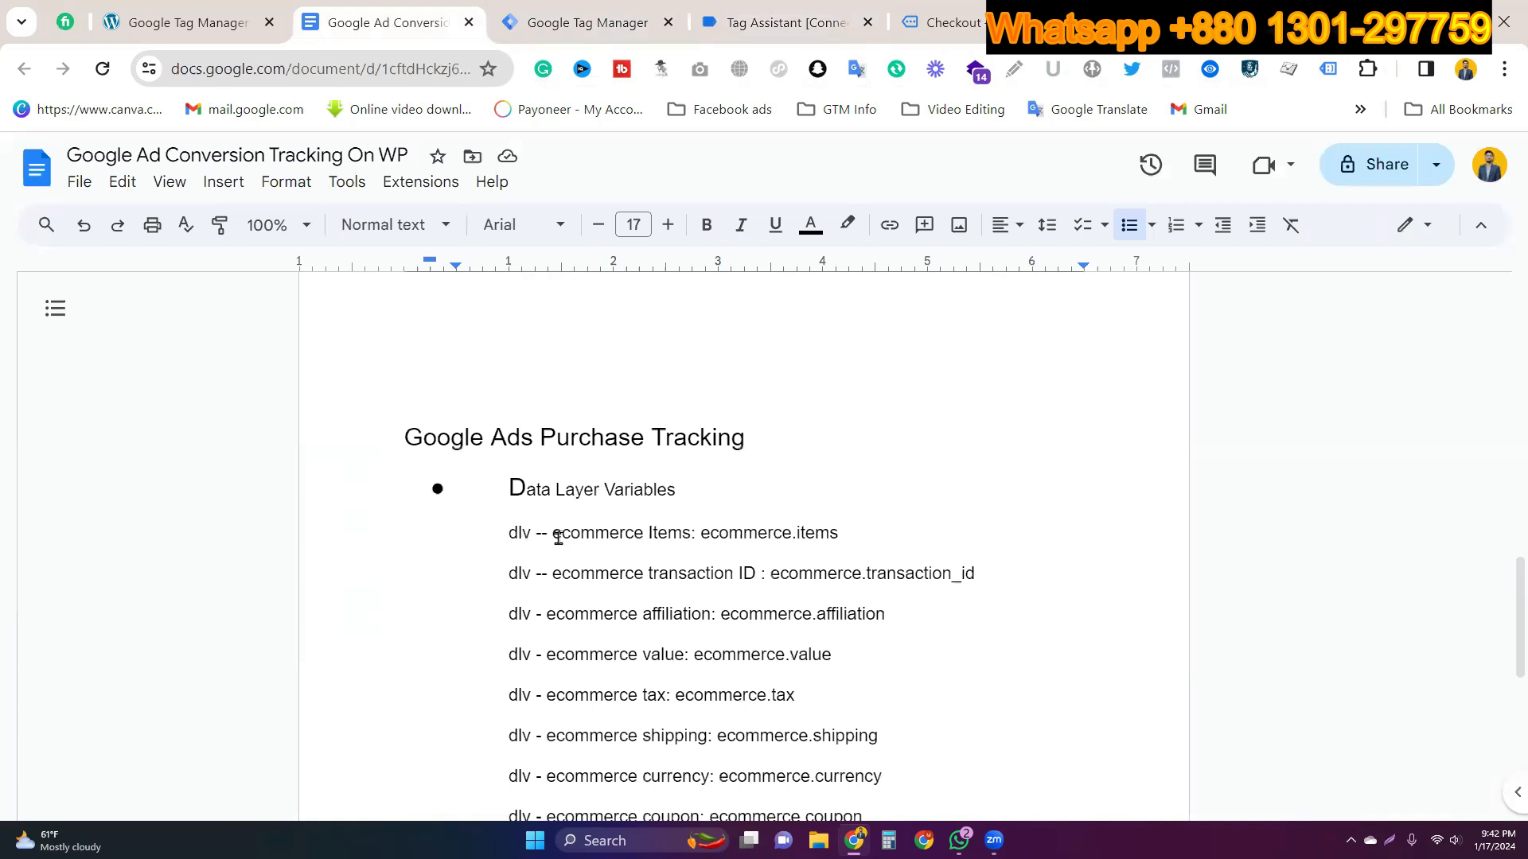
click(699, 587)
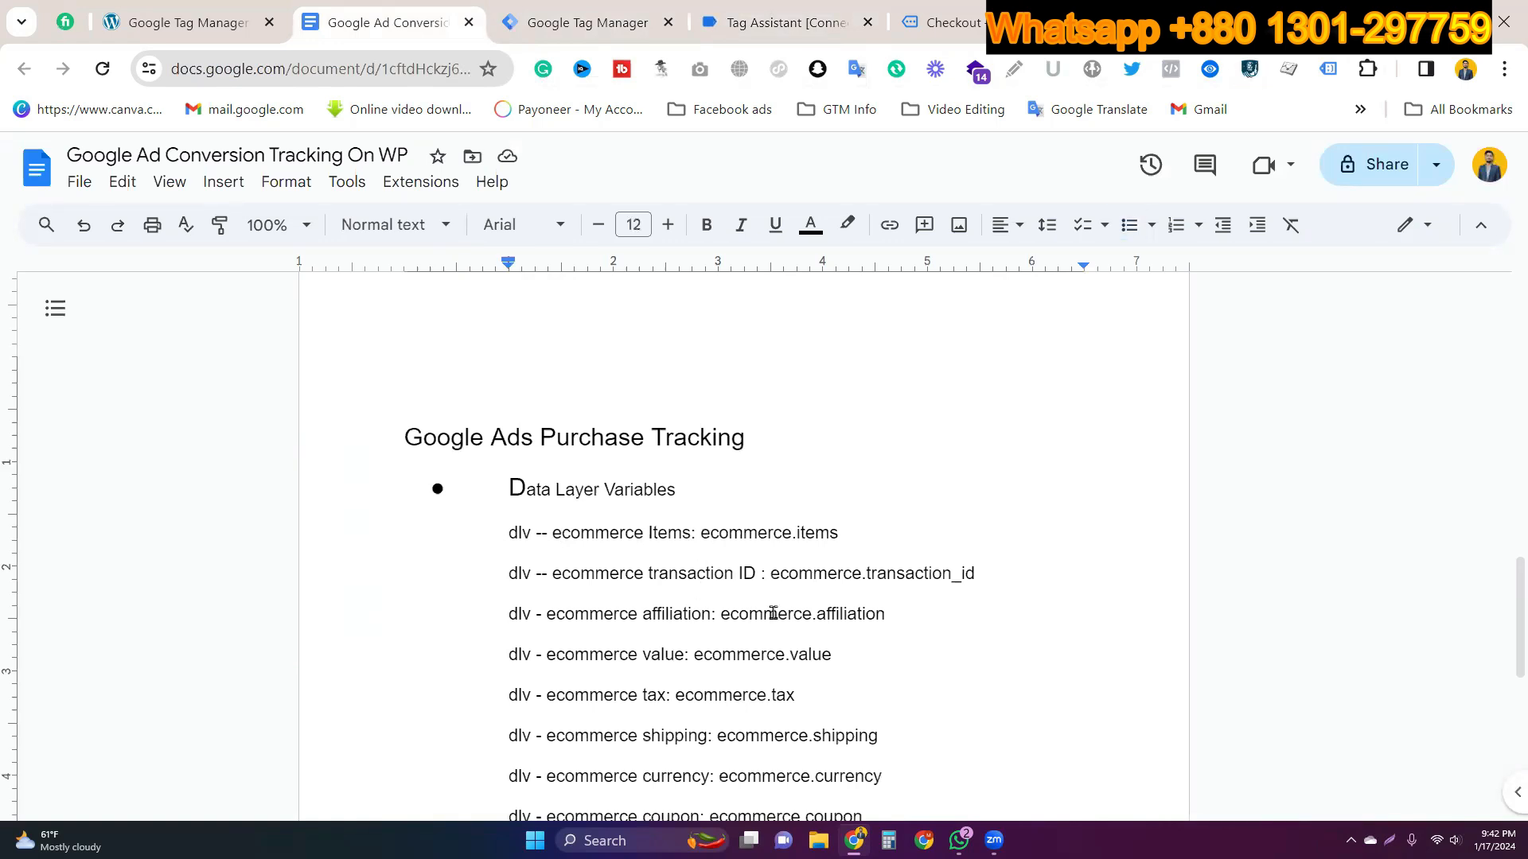
key(Return)
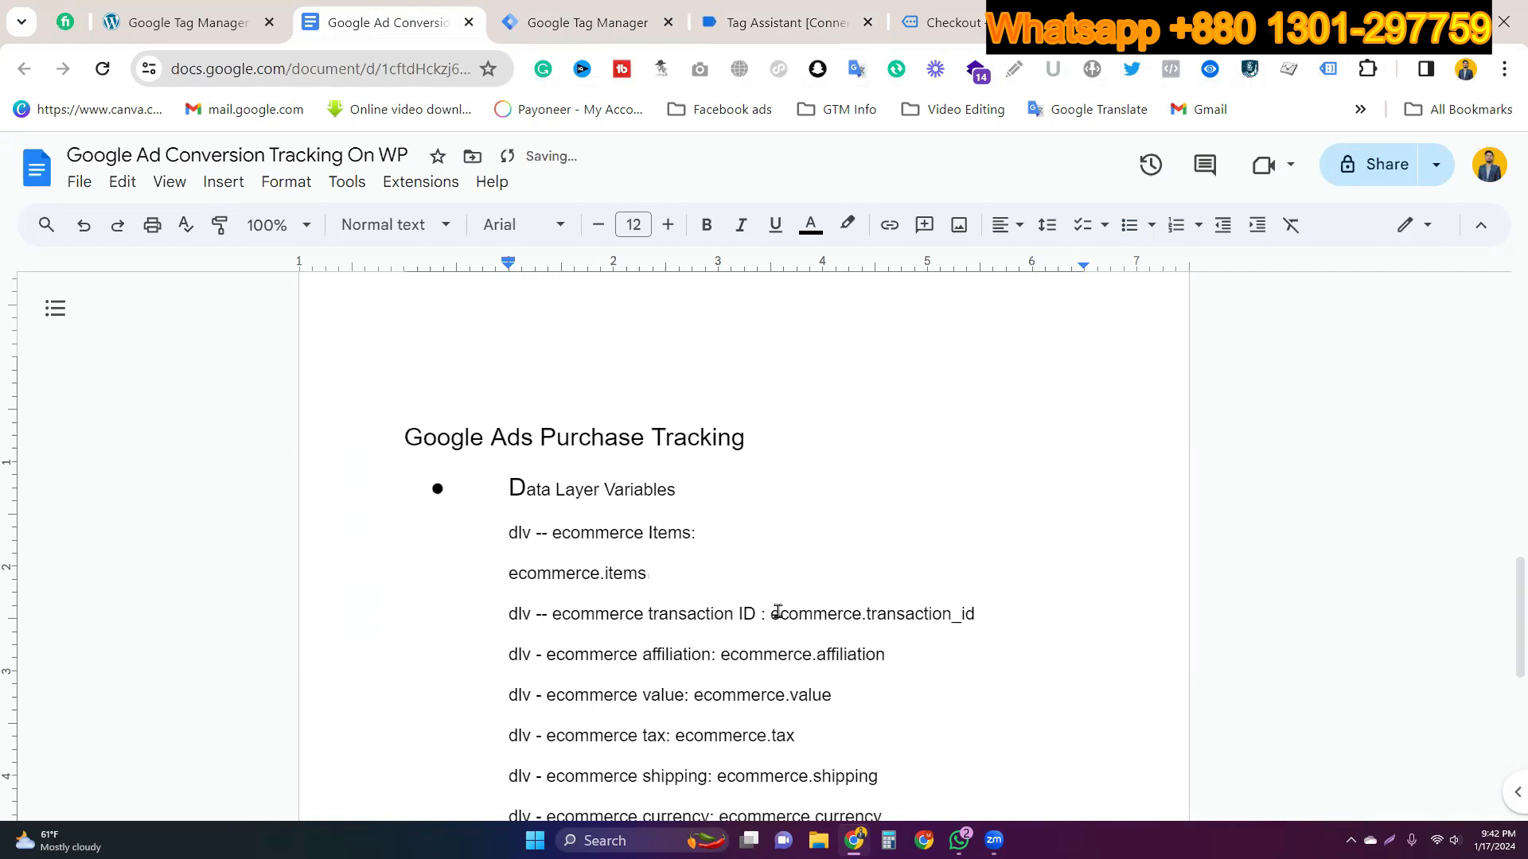
click(769, 614)
key(Return)
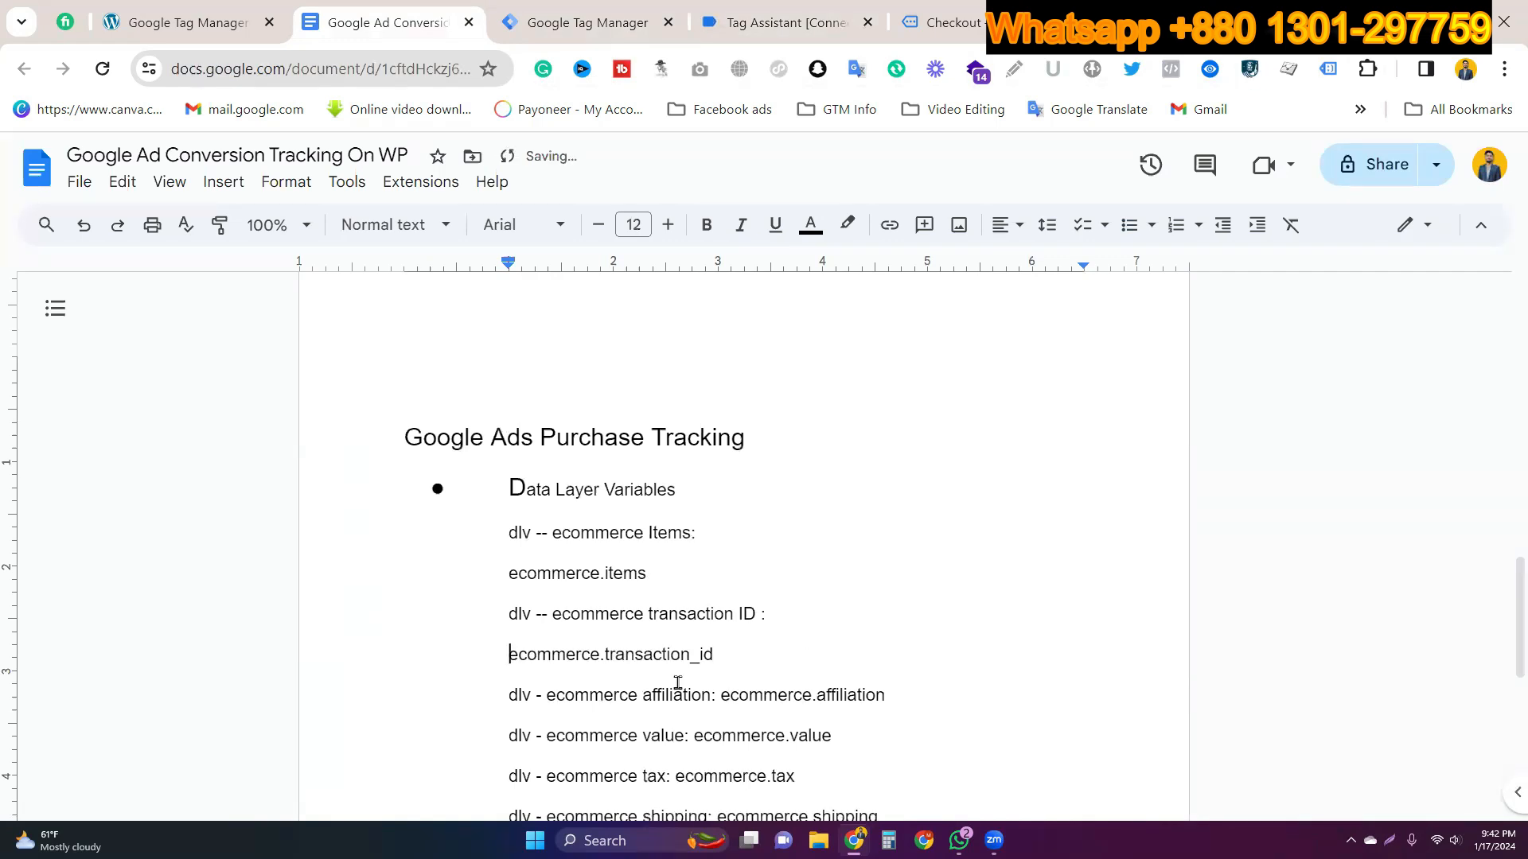
Step: Break the affiliation, value and tax entries so ecommerce.affiliation, ecommerce.value and ecommerce.tax each sit on a separate line
scroll(727, 590, down, 1)
click(724, 587)
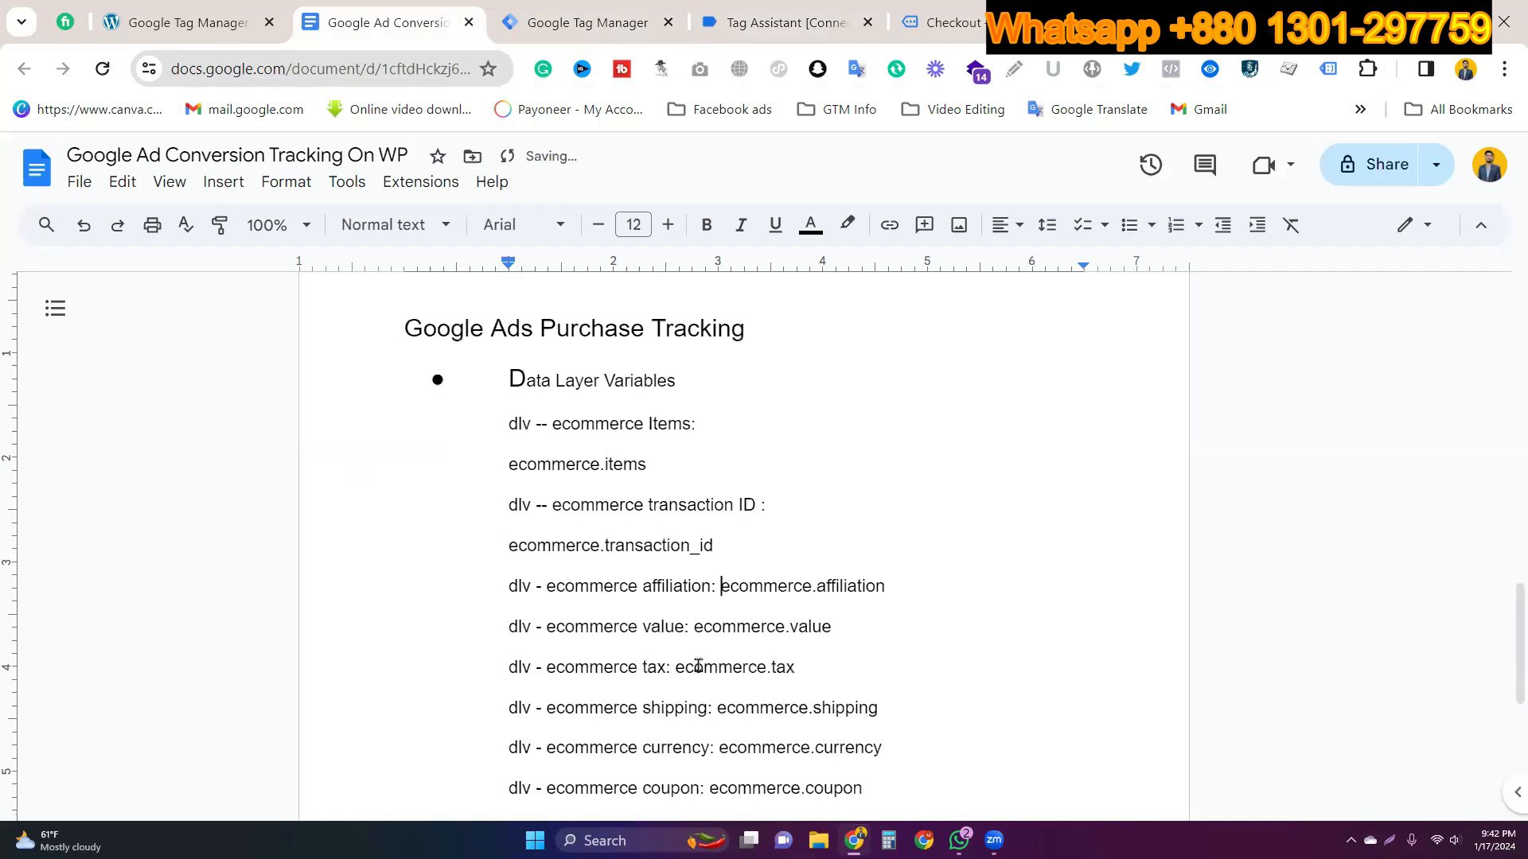
key(Return)
click(697, 667)
key(Return)
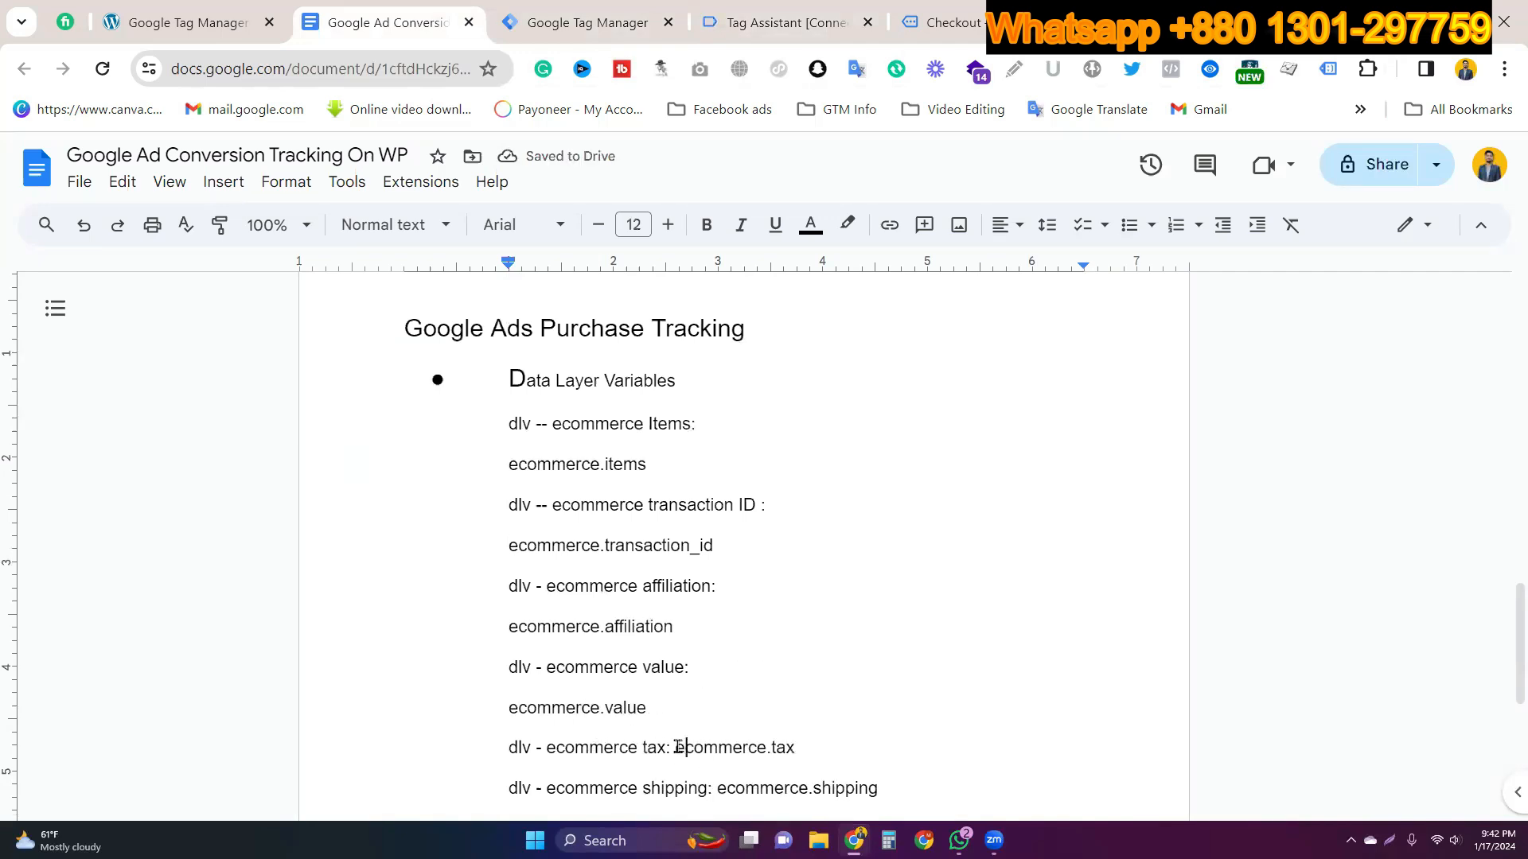
key(Return)
Step: Move ecommerce.shipping, ecommerce.currency and ecommerce.coupon onto separate lines below their variable names
scroll(649, 529, down, 4)
click(719, 503)
key(Return)
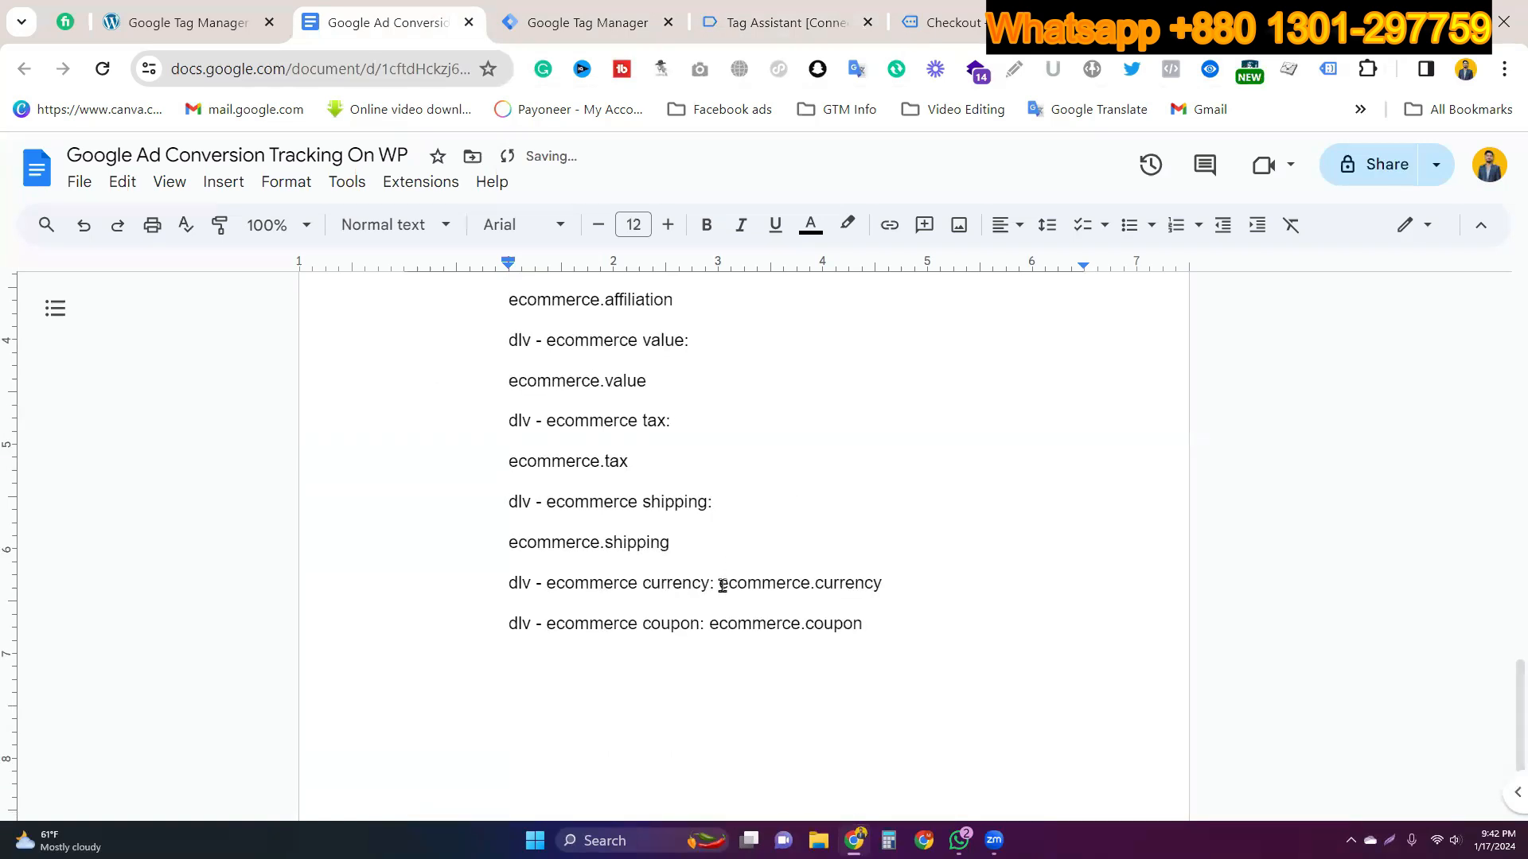
click(719, 583)
key(Return)
click(708, 664)
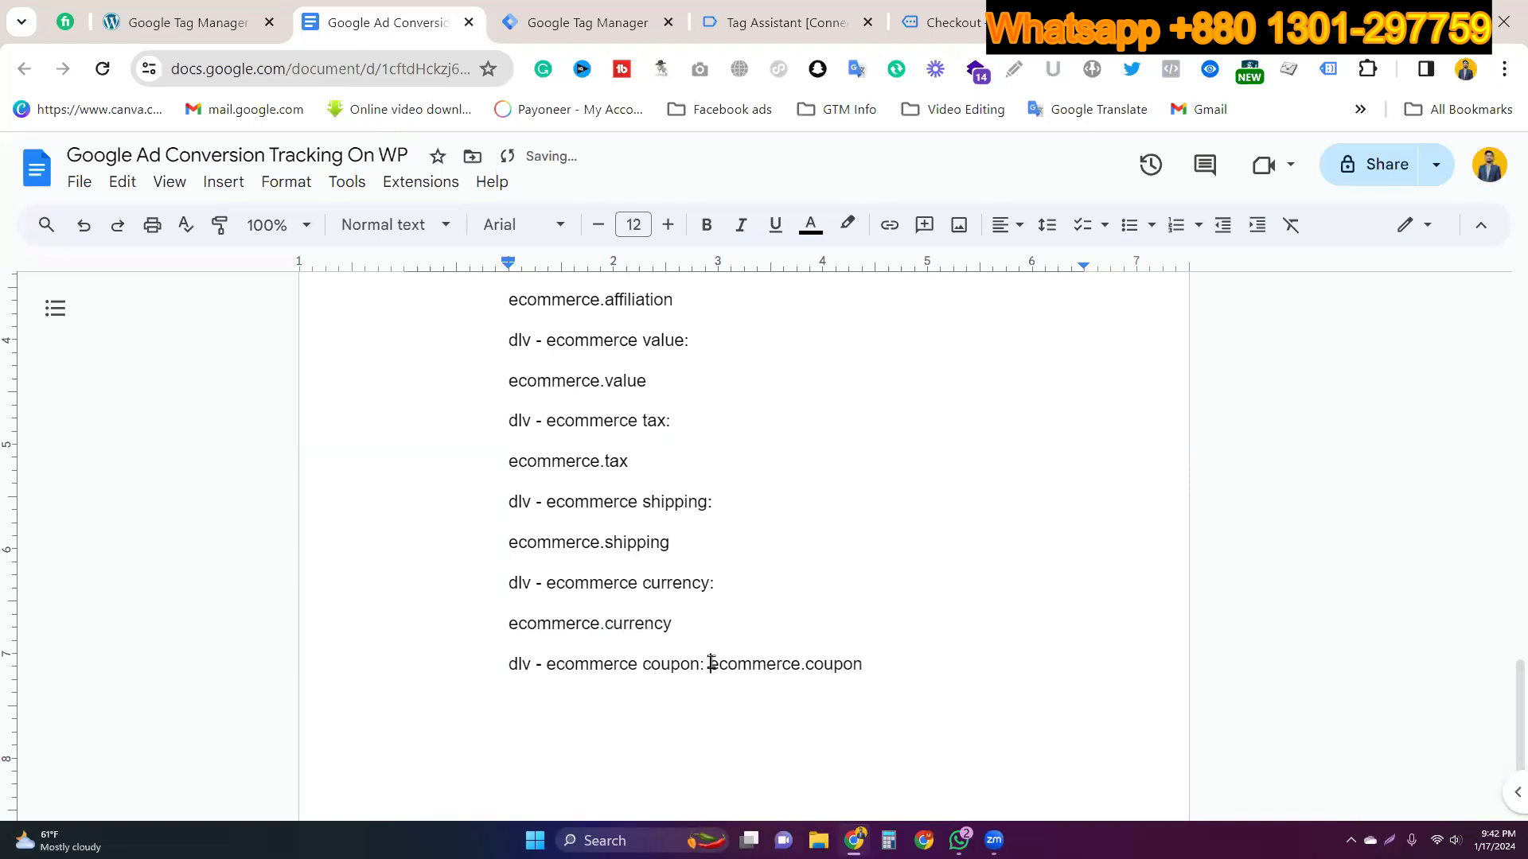
key(Return)
Step: Below the variable list, add a line reading "Value" and begin the line under it with "ecommerce."
click(620, 739)
scroll(620, 739, down, 1)
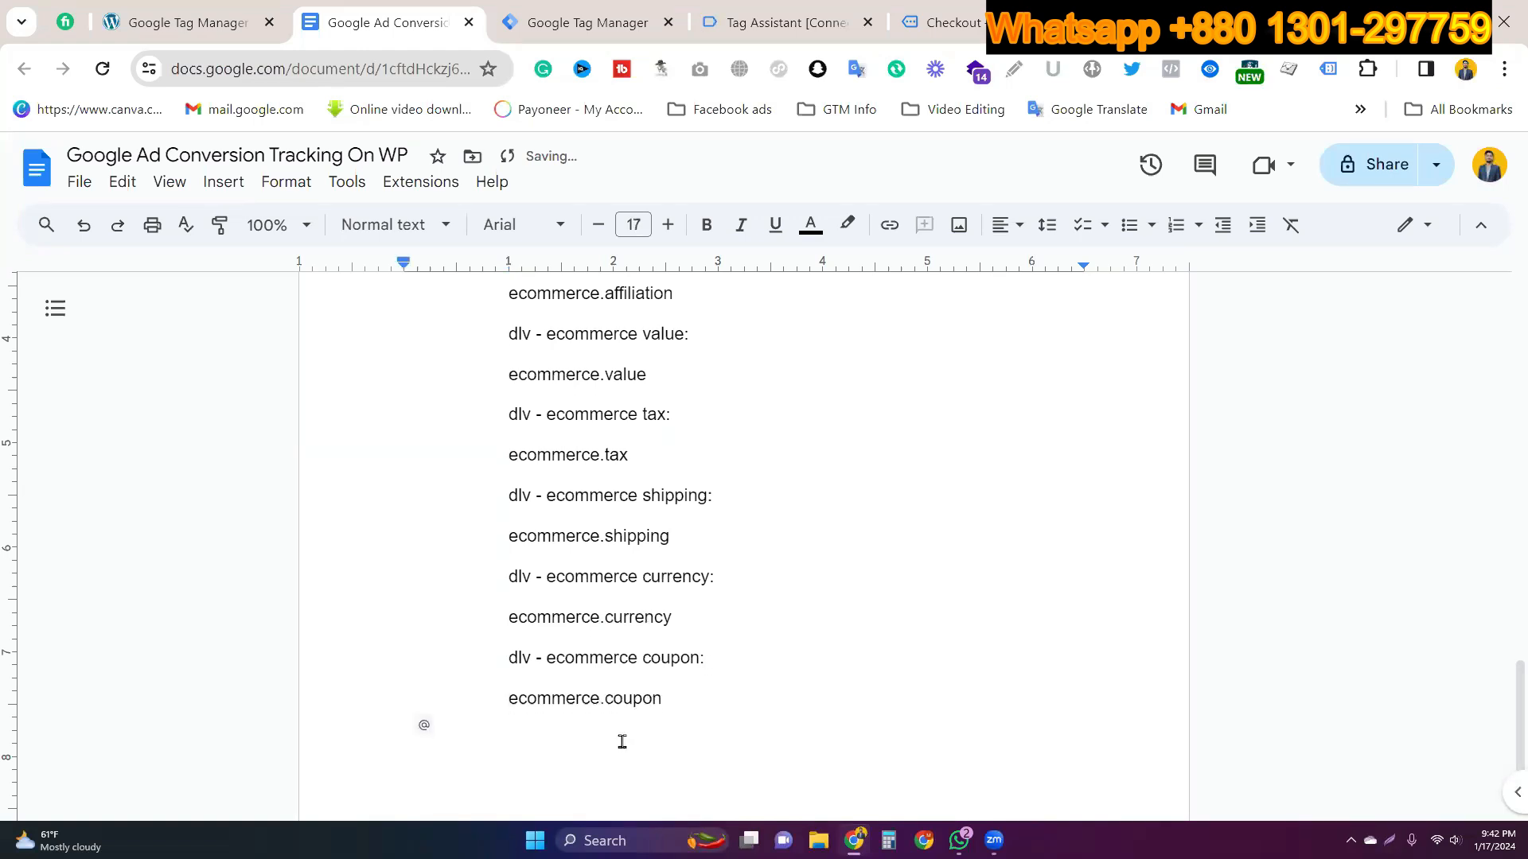
text(valu)
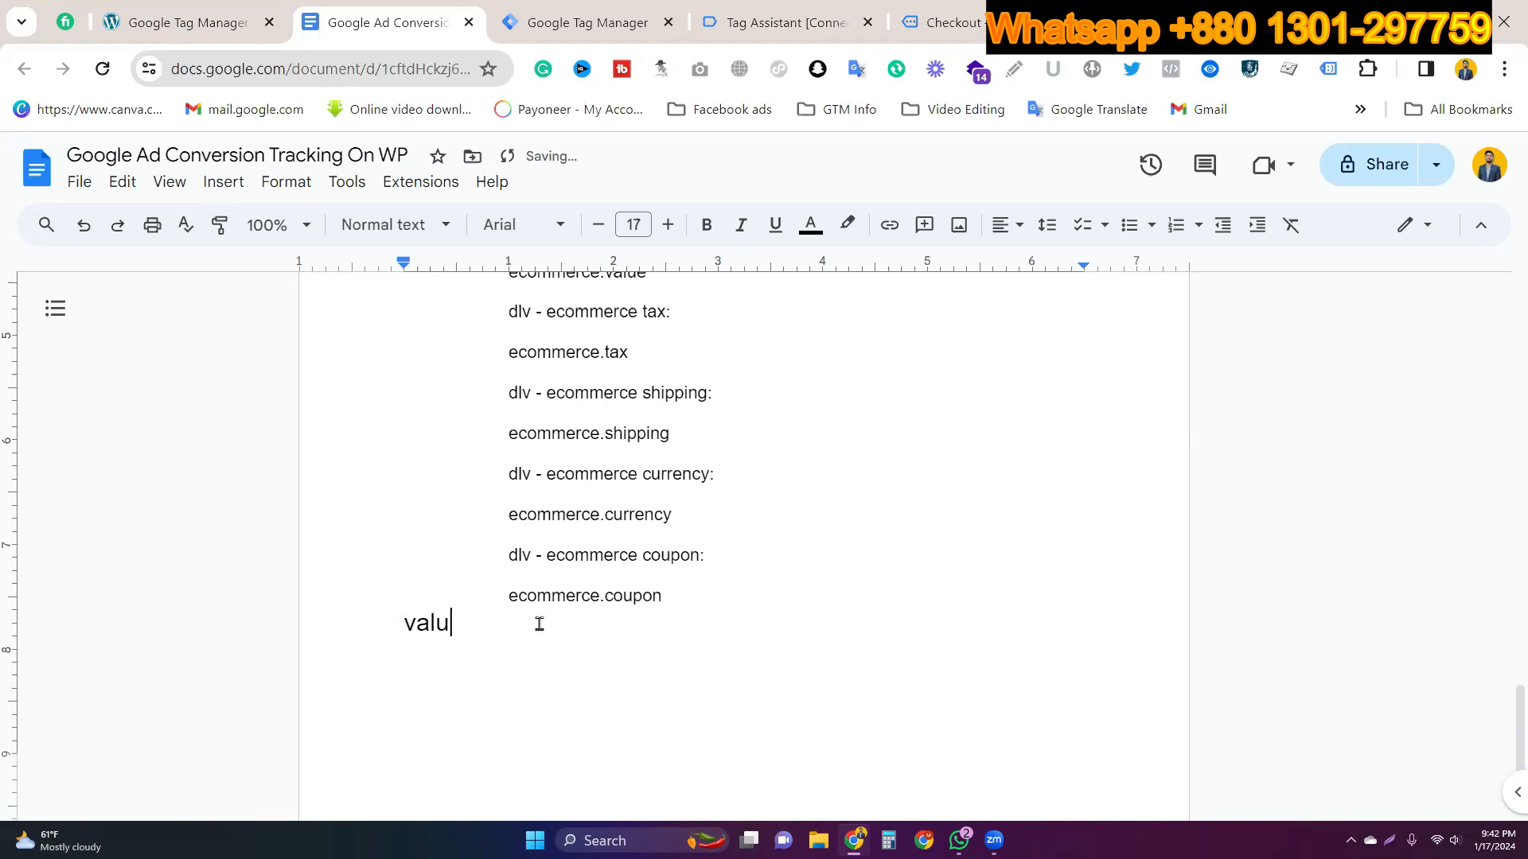
text(er e)
key(BackSpace)
key(BackSpace)
key(BackSpace)
key(BackSpace)
key(Return)
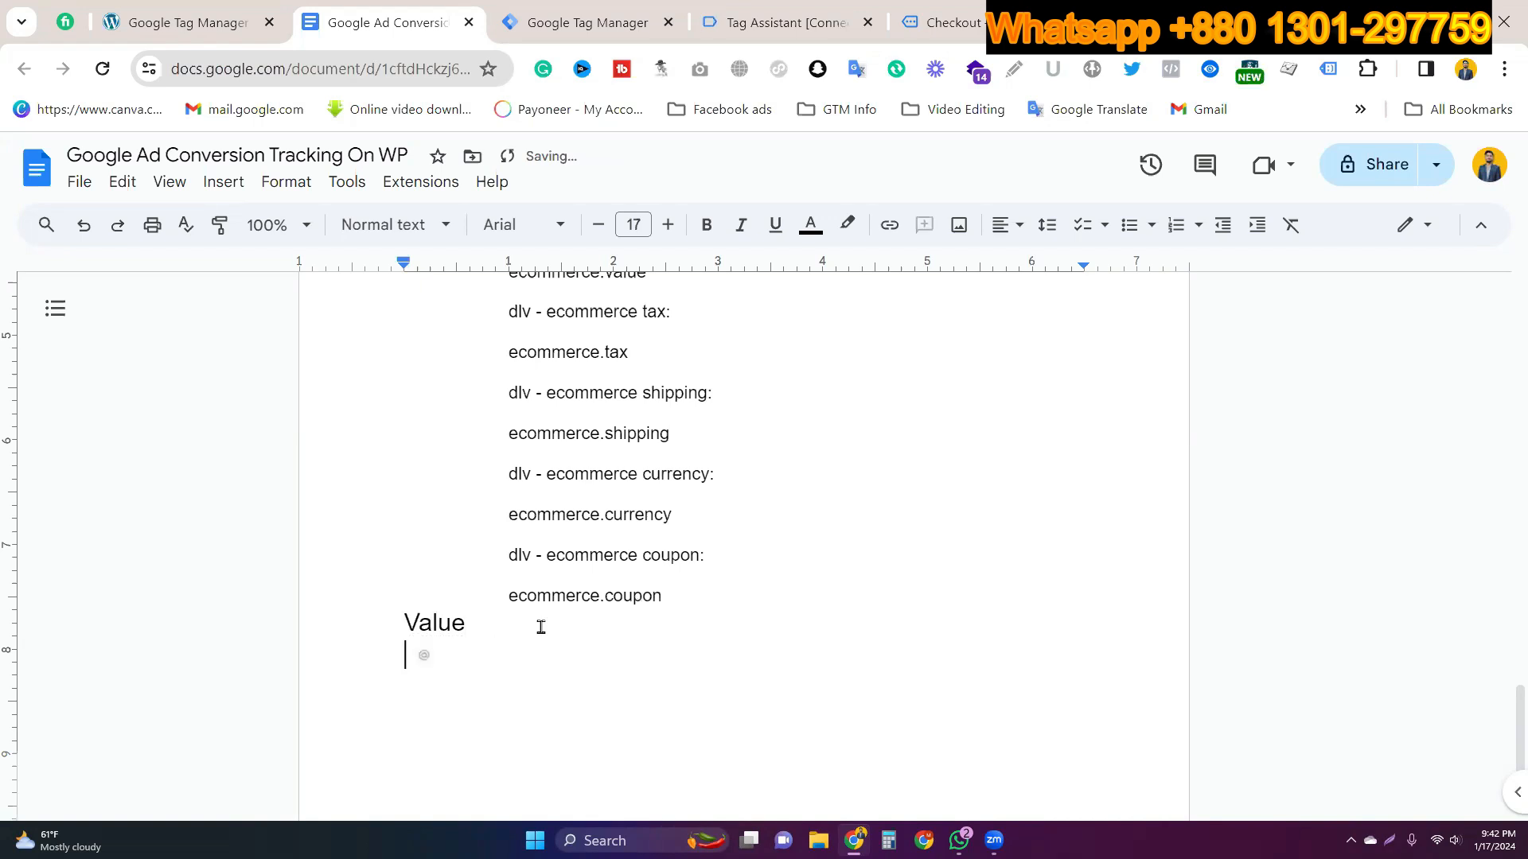
text(ecommerce.)
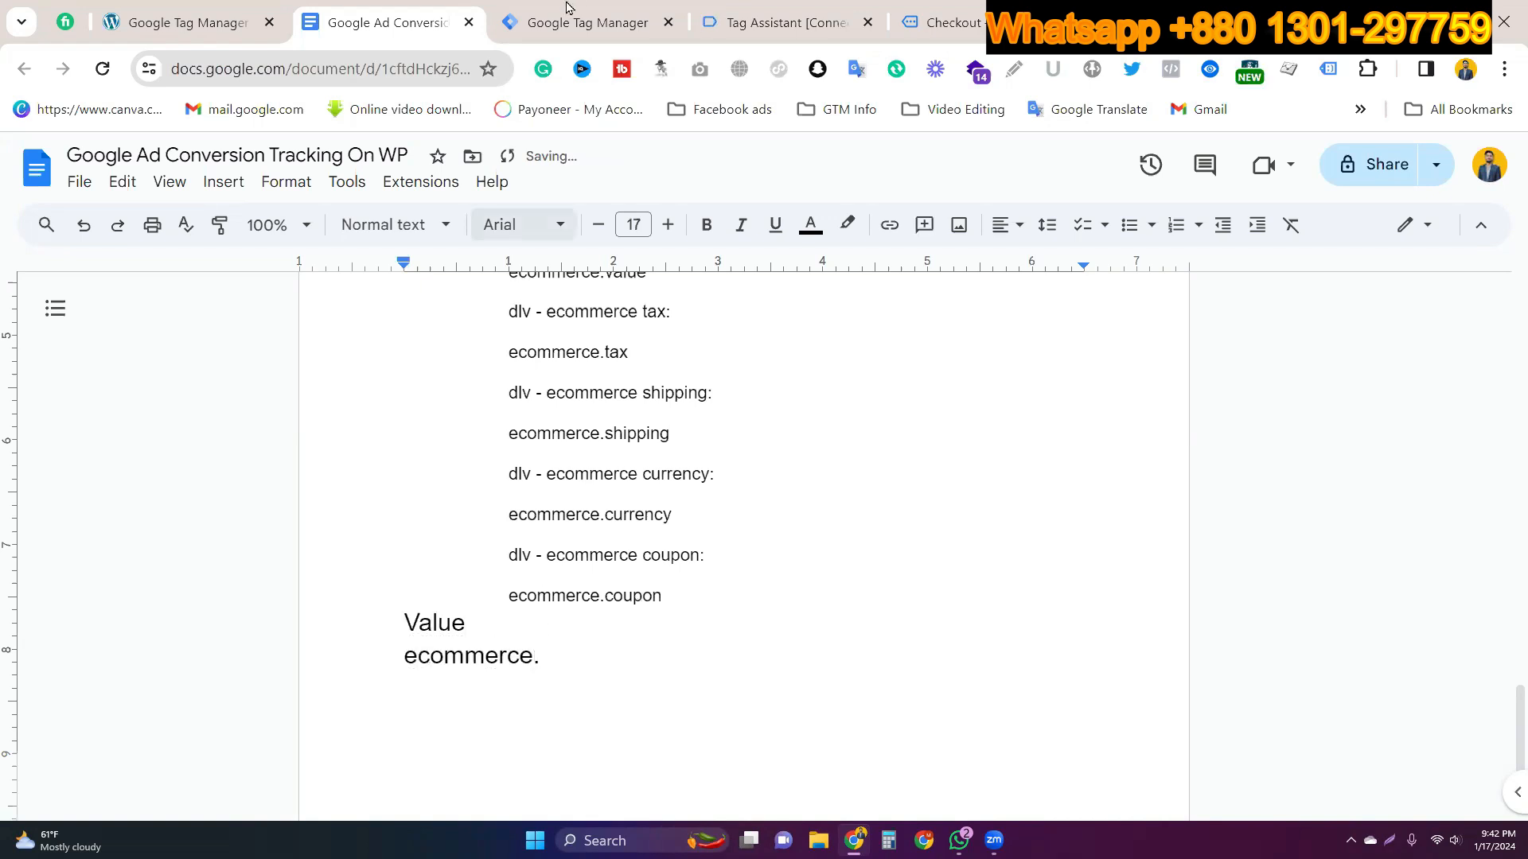
Step: Copy the value key from the purchase data layer in Tag Assistant and append it in the document to form ecommerce.value
click(788, 22)
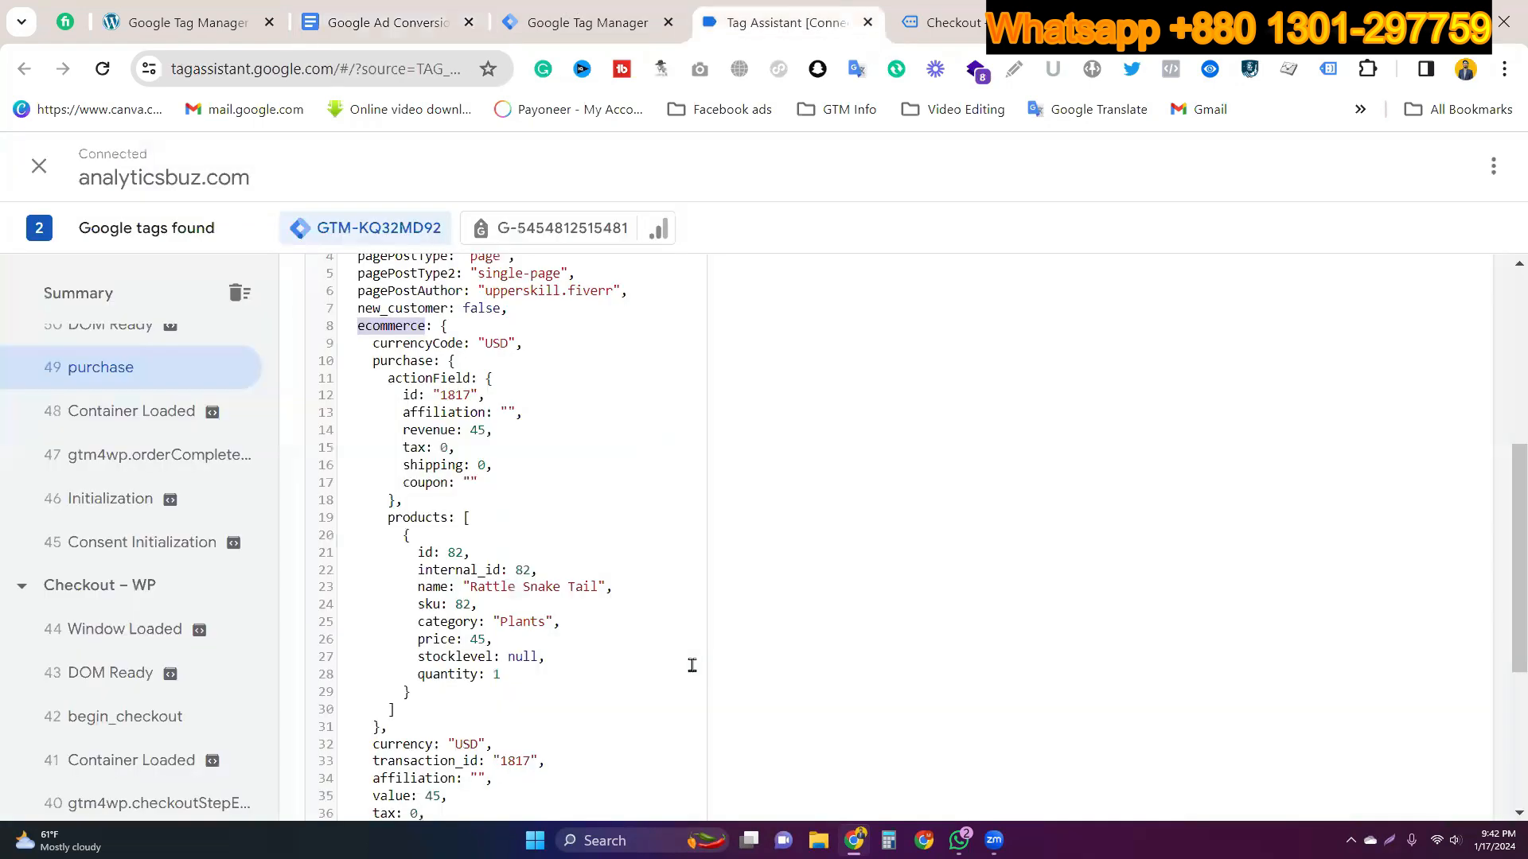
scroll(477, 631, down, 3)
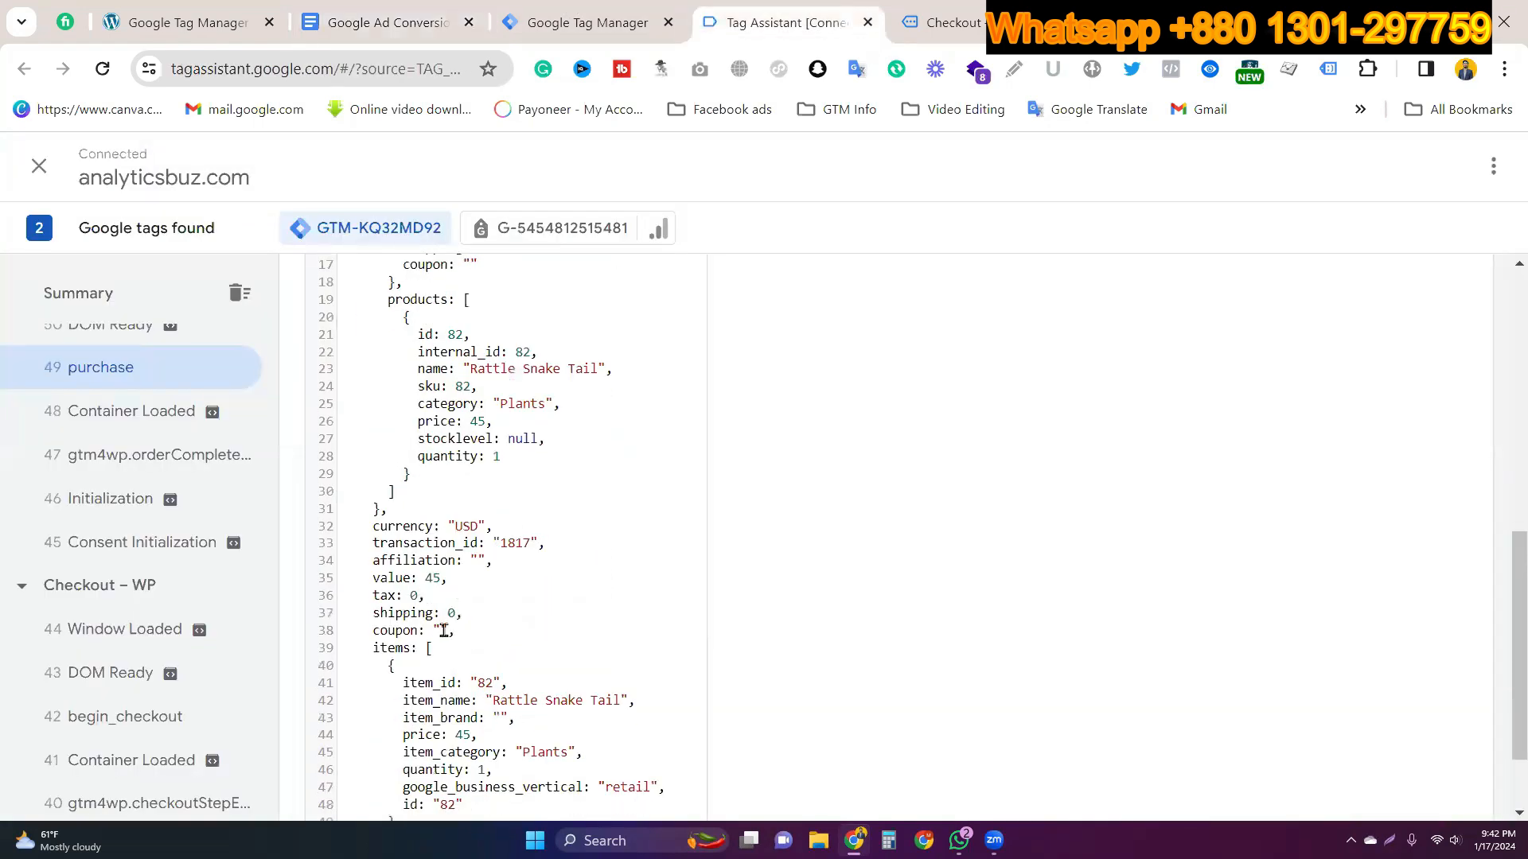
scroll(443, 630, down, 2)
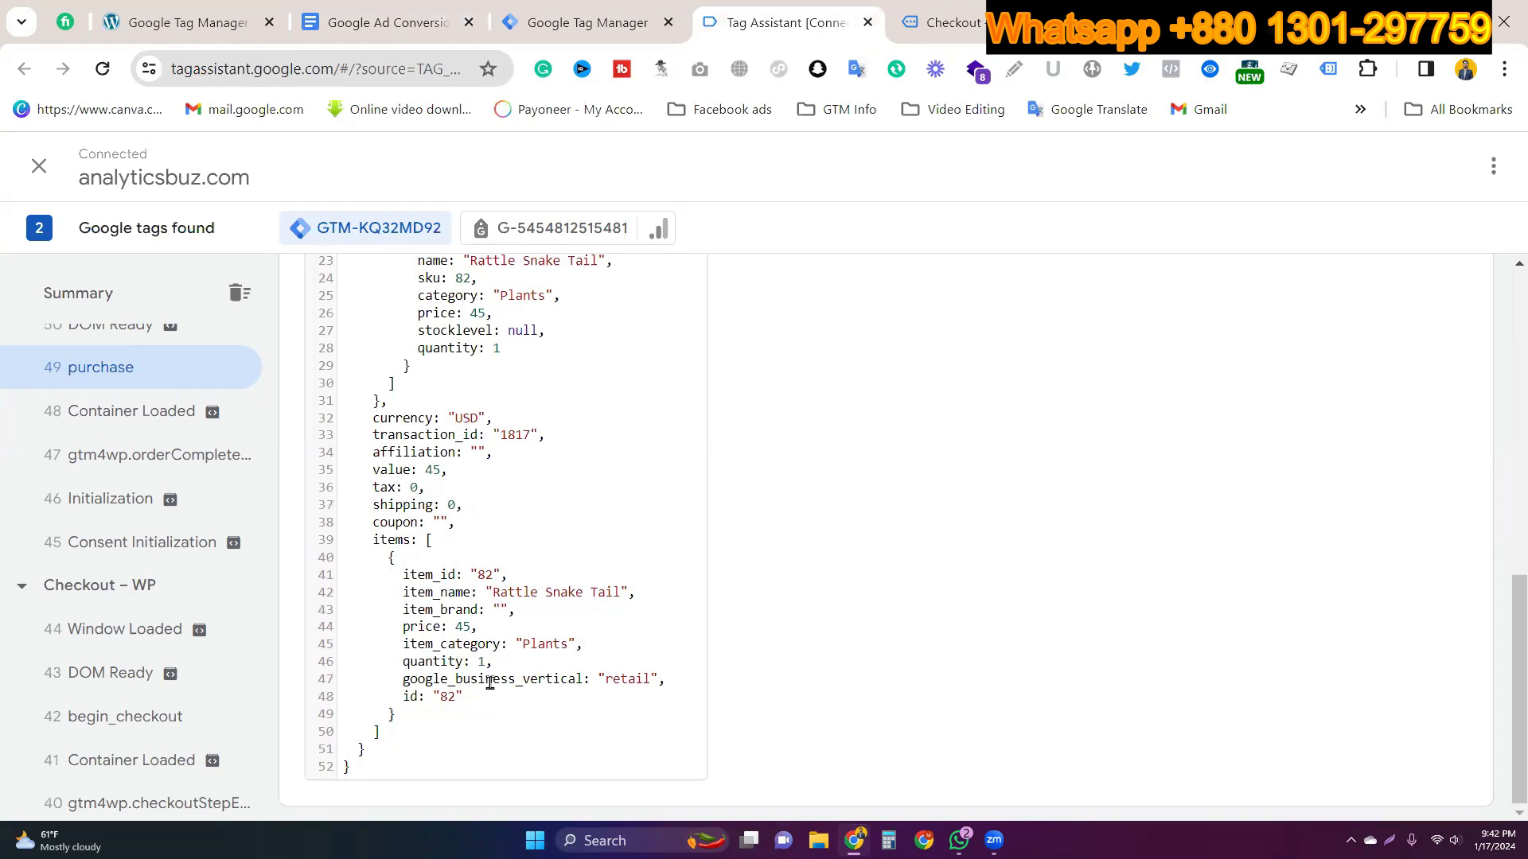
double_click(394, 468)
key(ctrl+c)
click(356, 10)
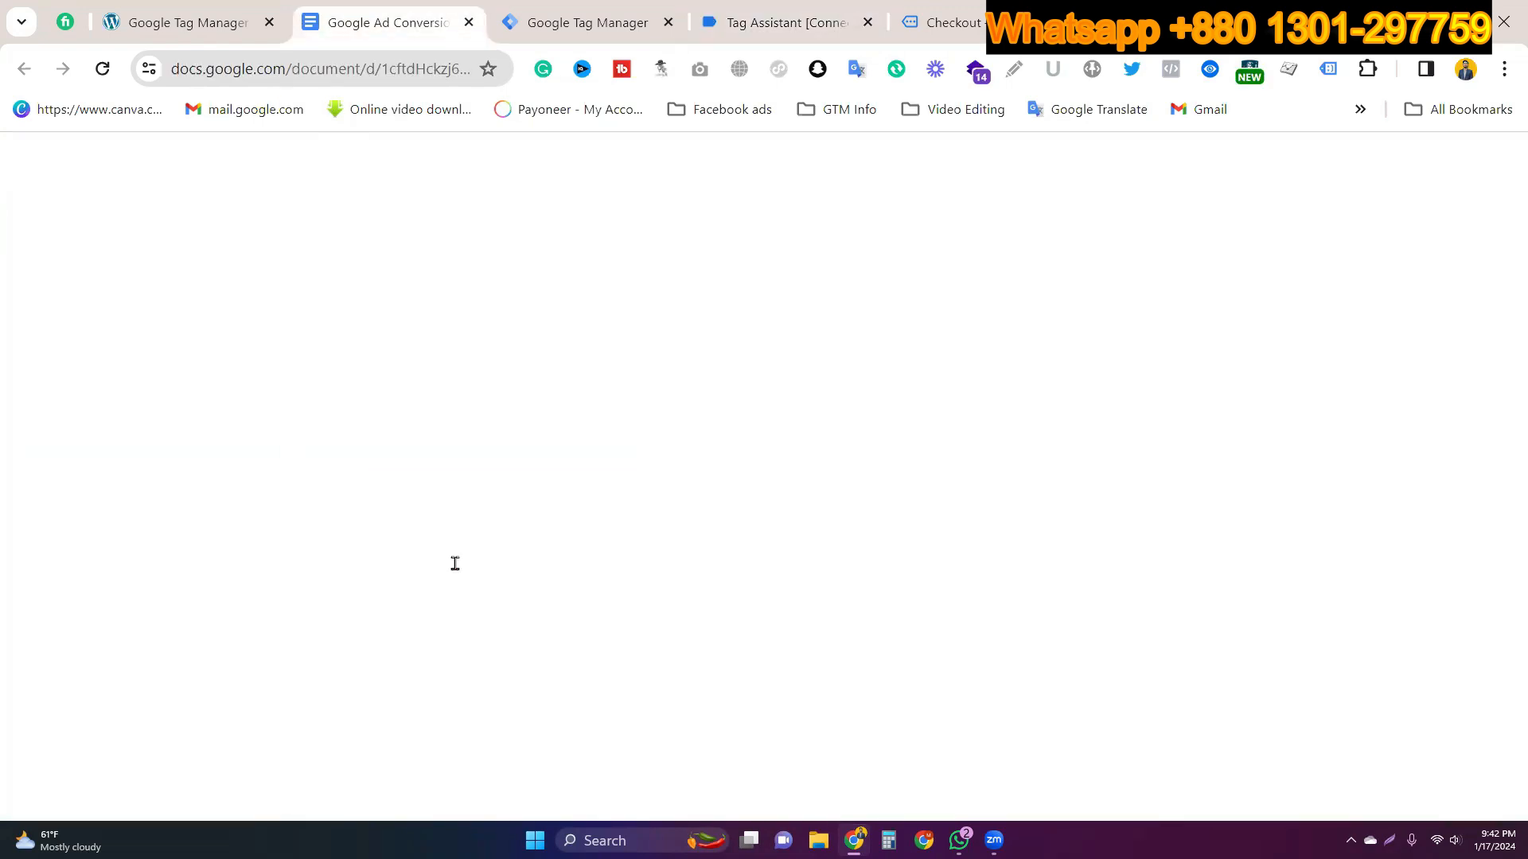
key(ctrl+v)
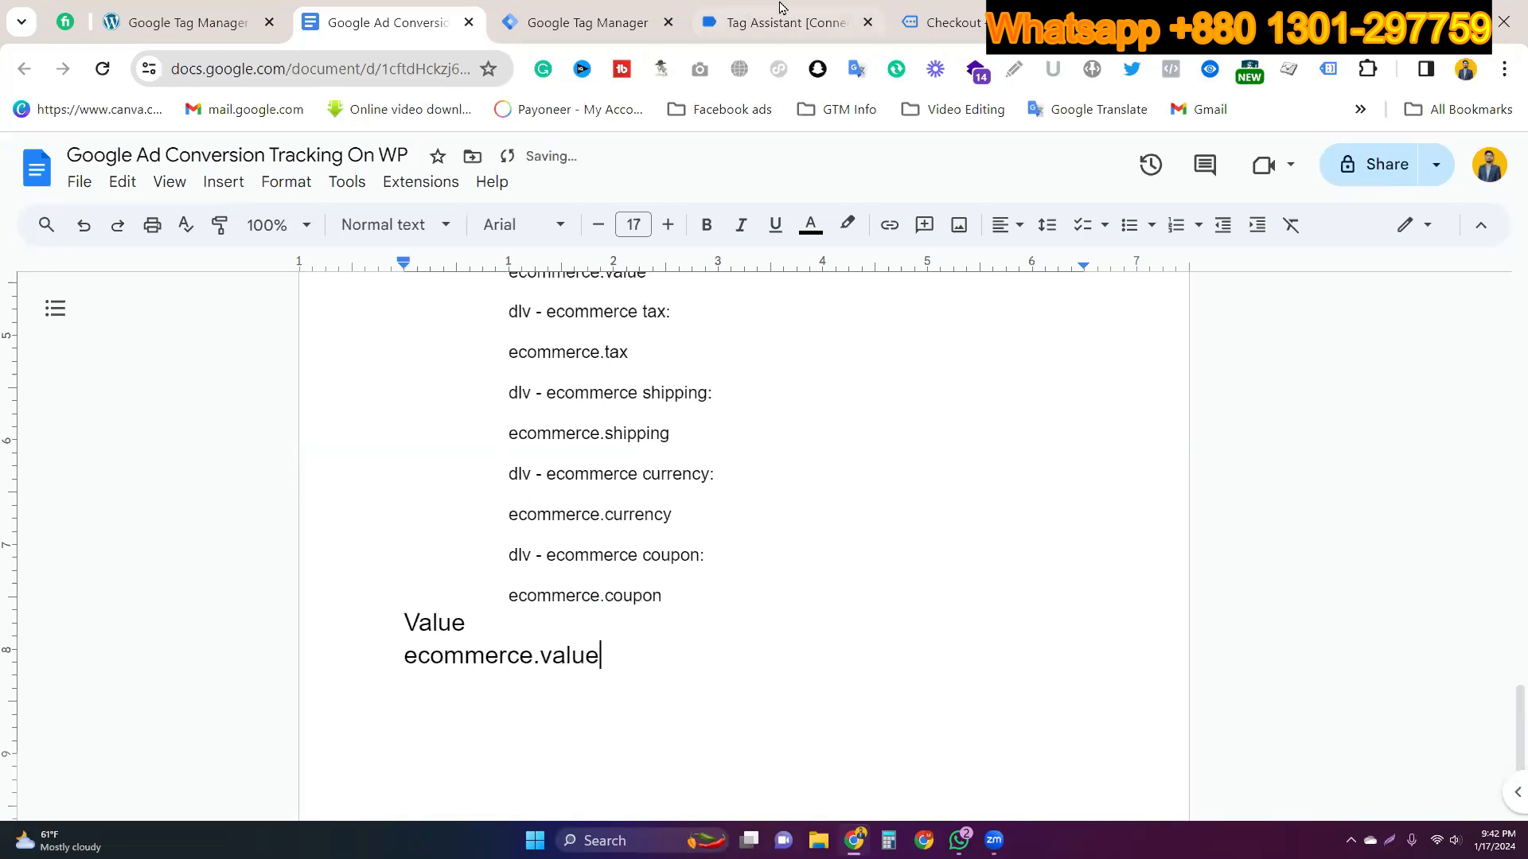
Step: Compare the Google Ads tag's Conversion Value and Transaction ID fields with the purchase data layer and the notes document
click(779, 11)
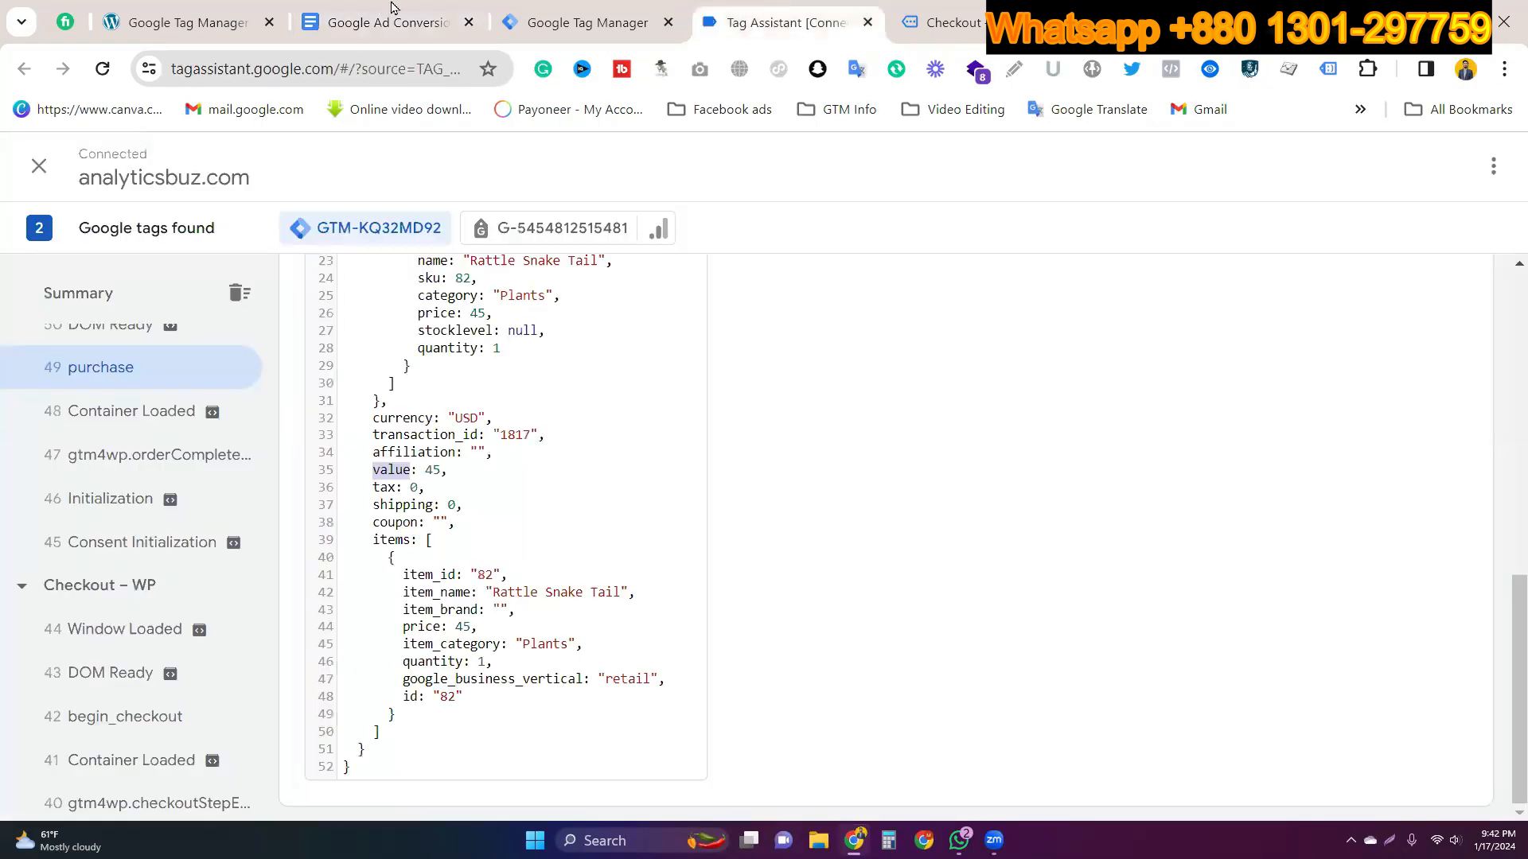
click(430, 22)
click(589, 22)
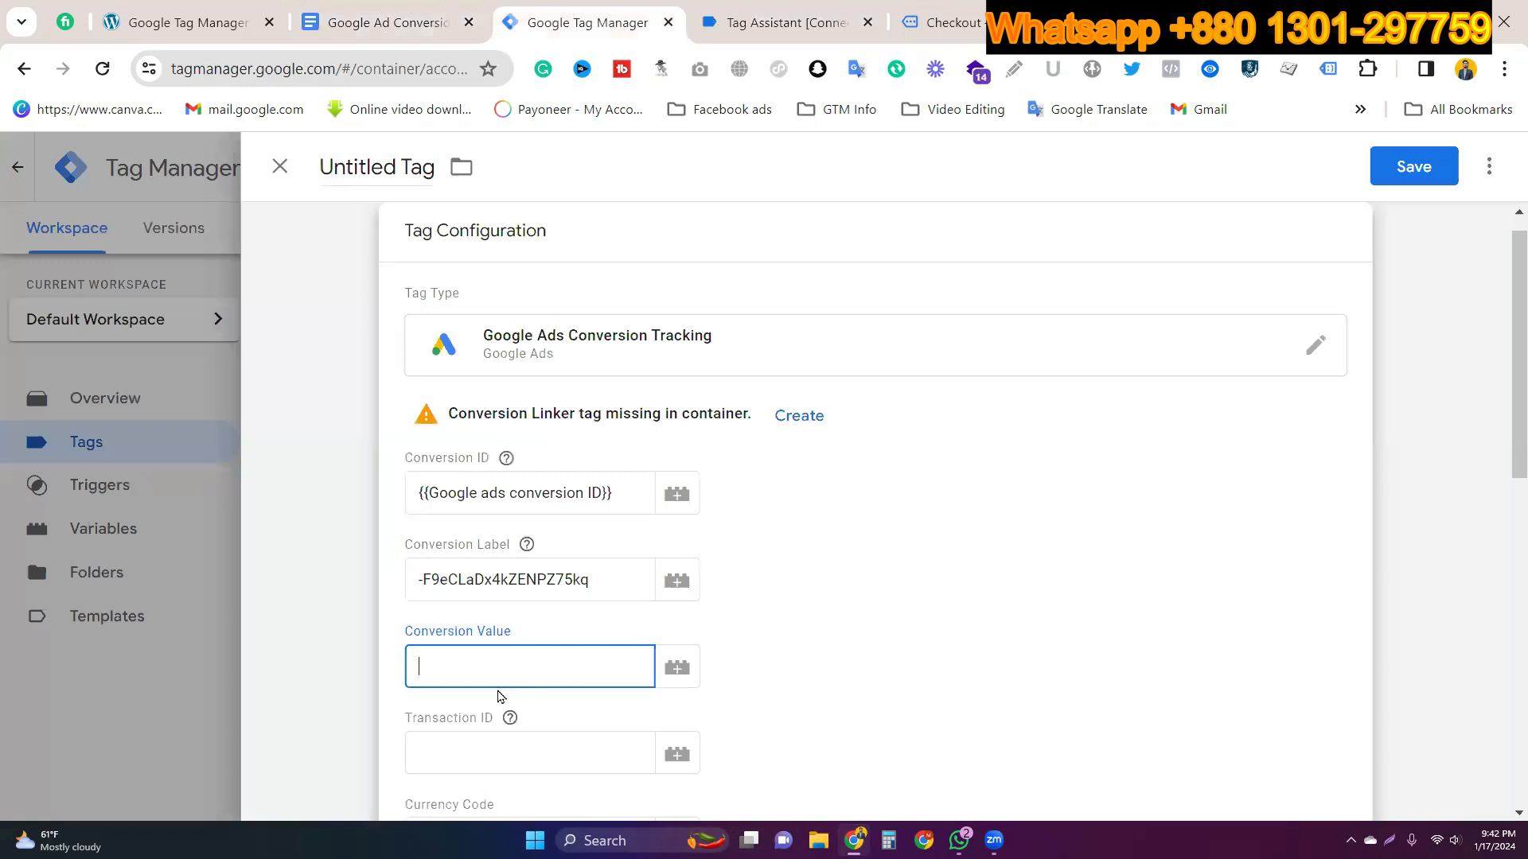
click(487, 747)
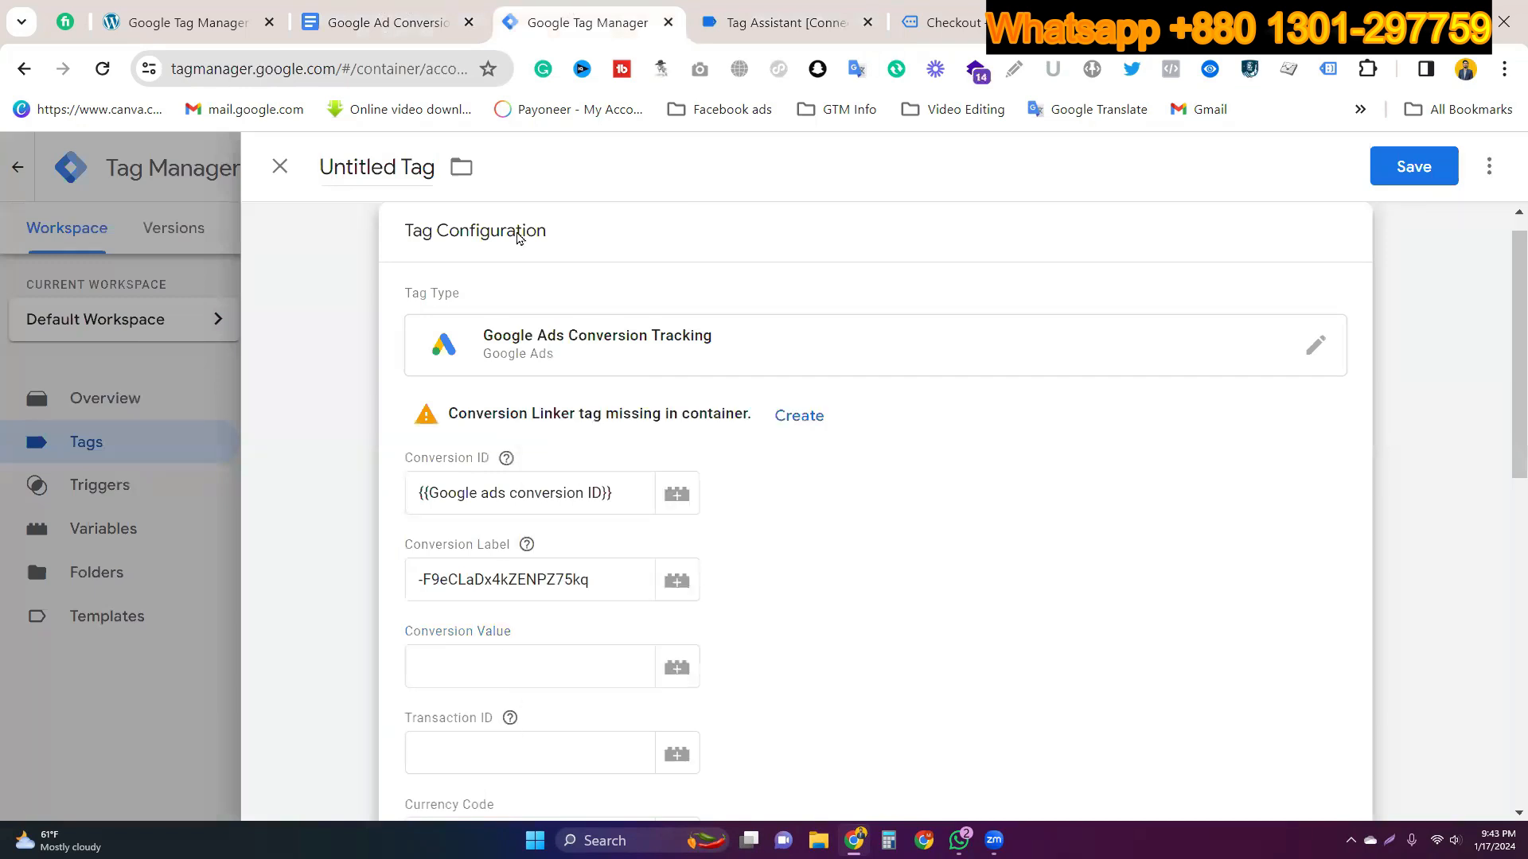
click(751, 9)
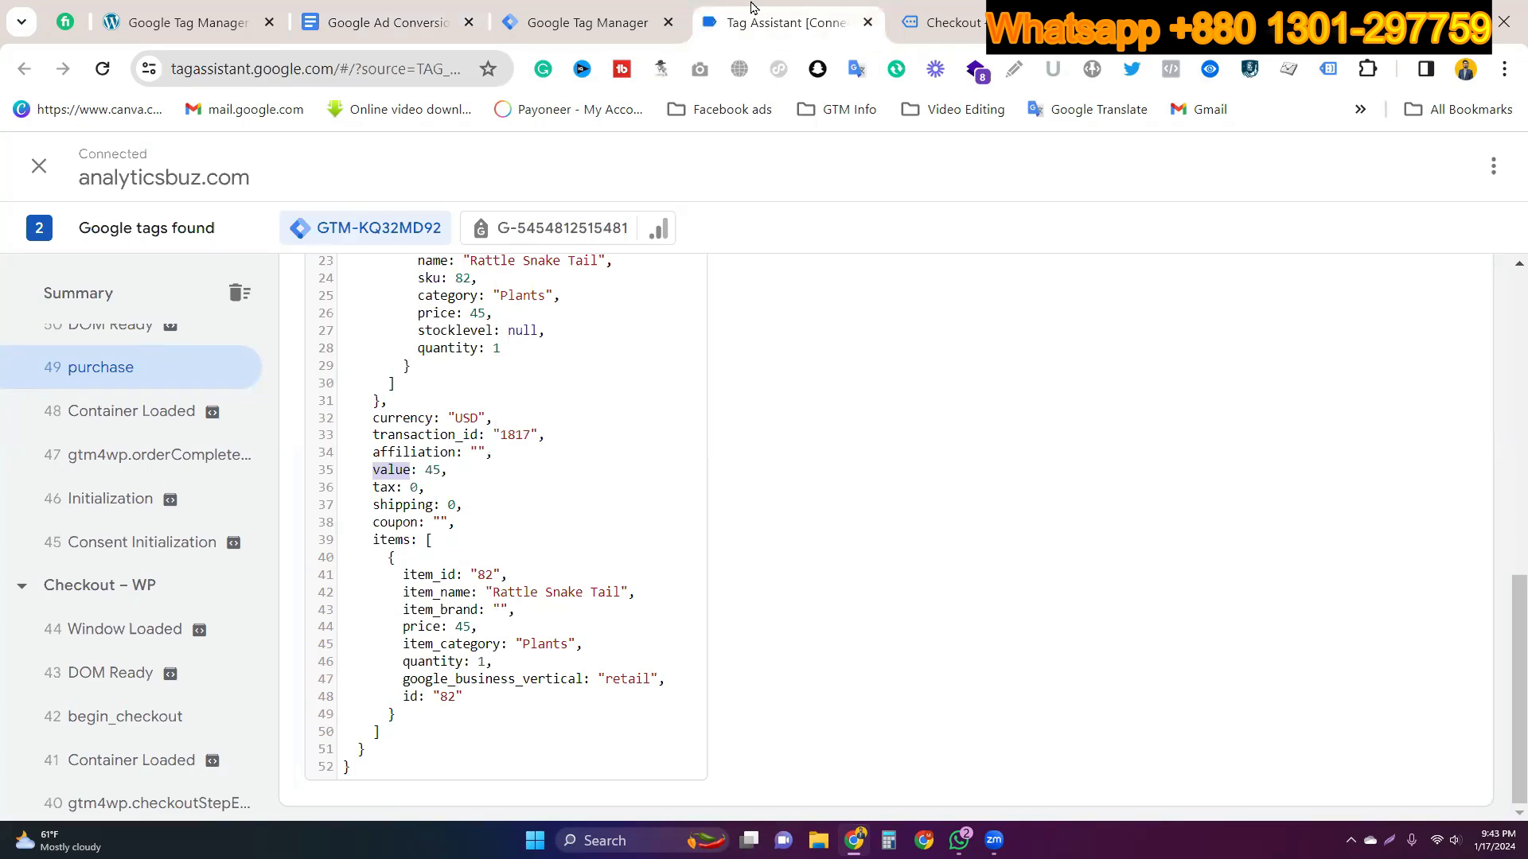
click(513, 8)
click(447, 10)
click(583, 8)
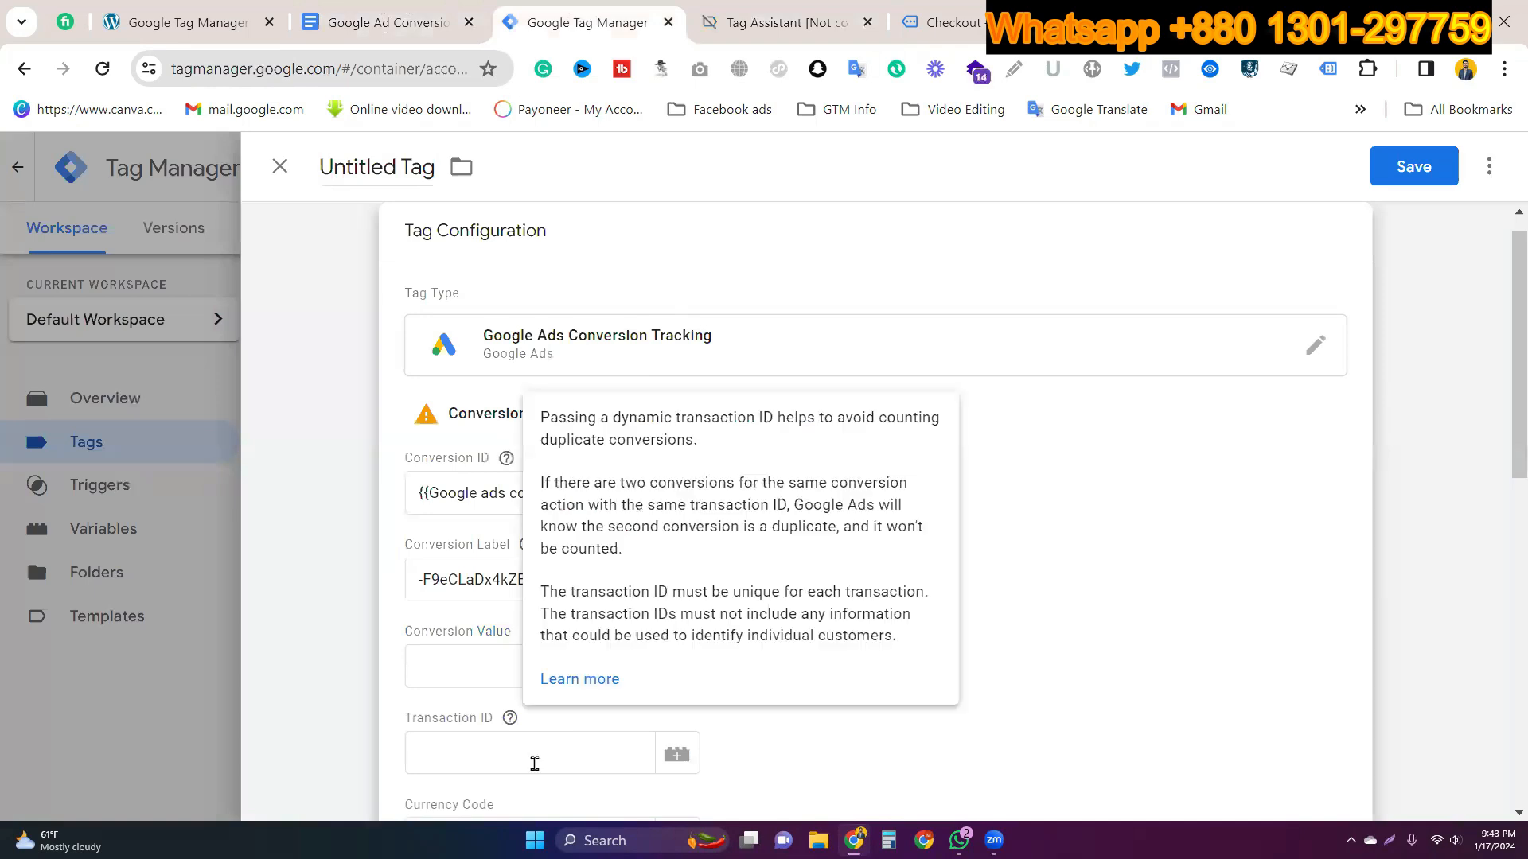
click(757, 12)
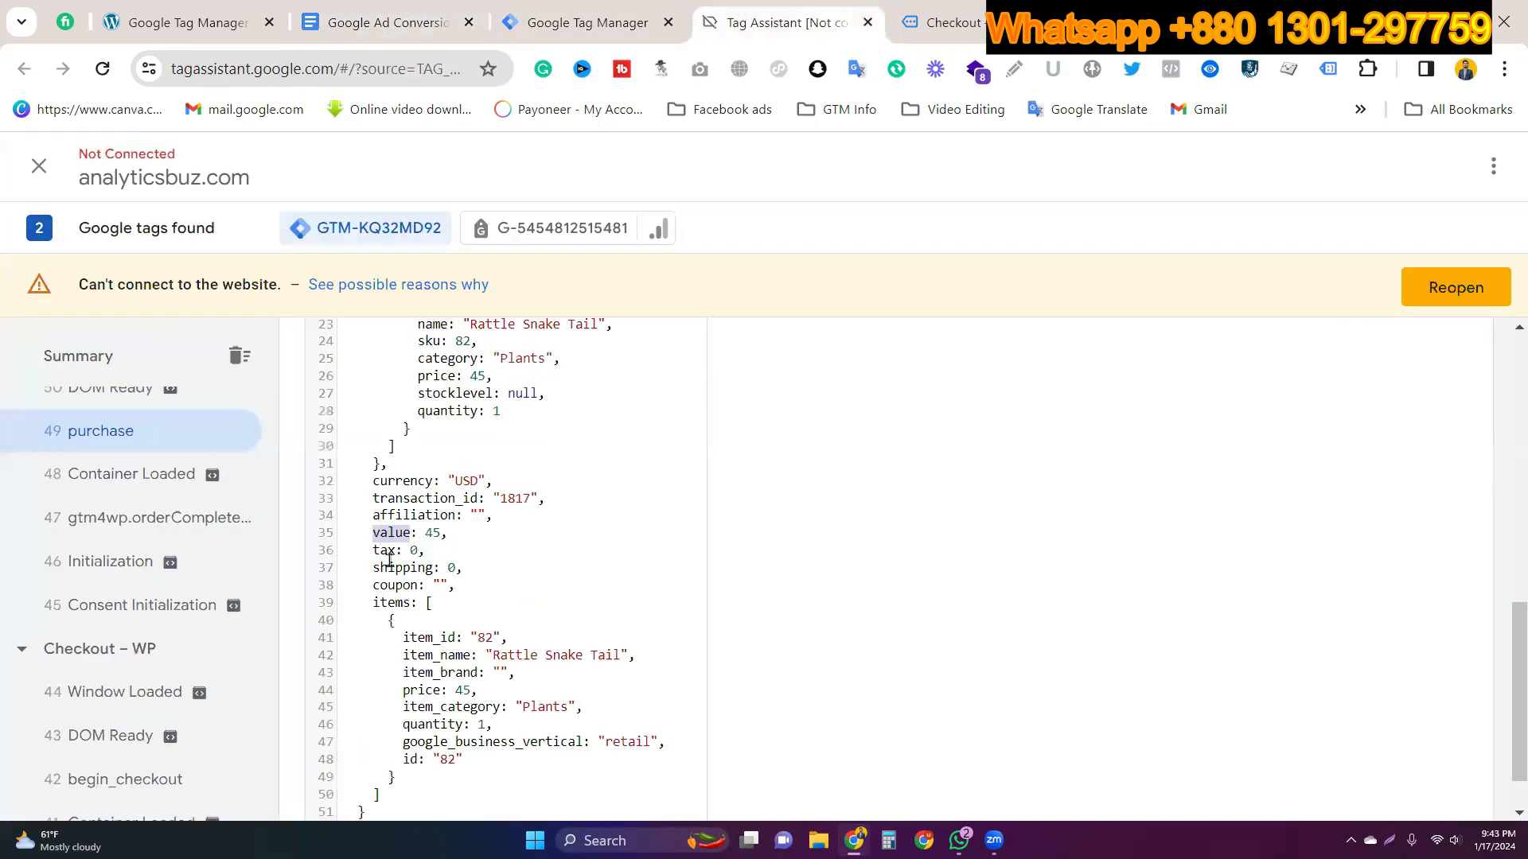
Step: Copy the ecommerce key from the purchase data layer in Tag Assistant and start a new document line reading "ecommerce." below ecommerce.value
scroll(376, 480, up, 4)
double_click(405, 387)
key(ctrl+c)
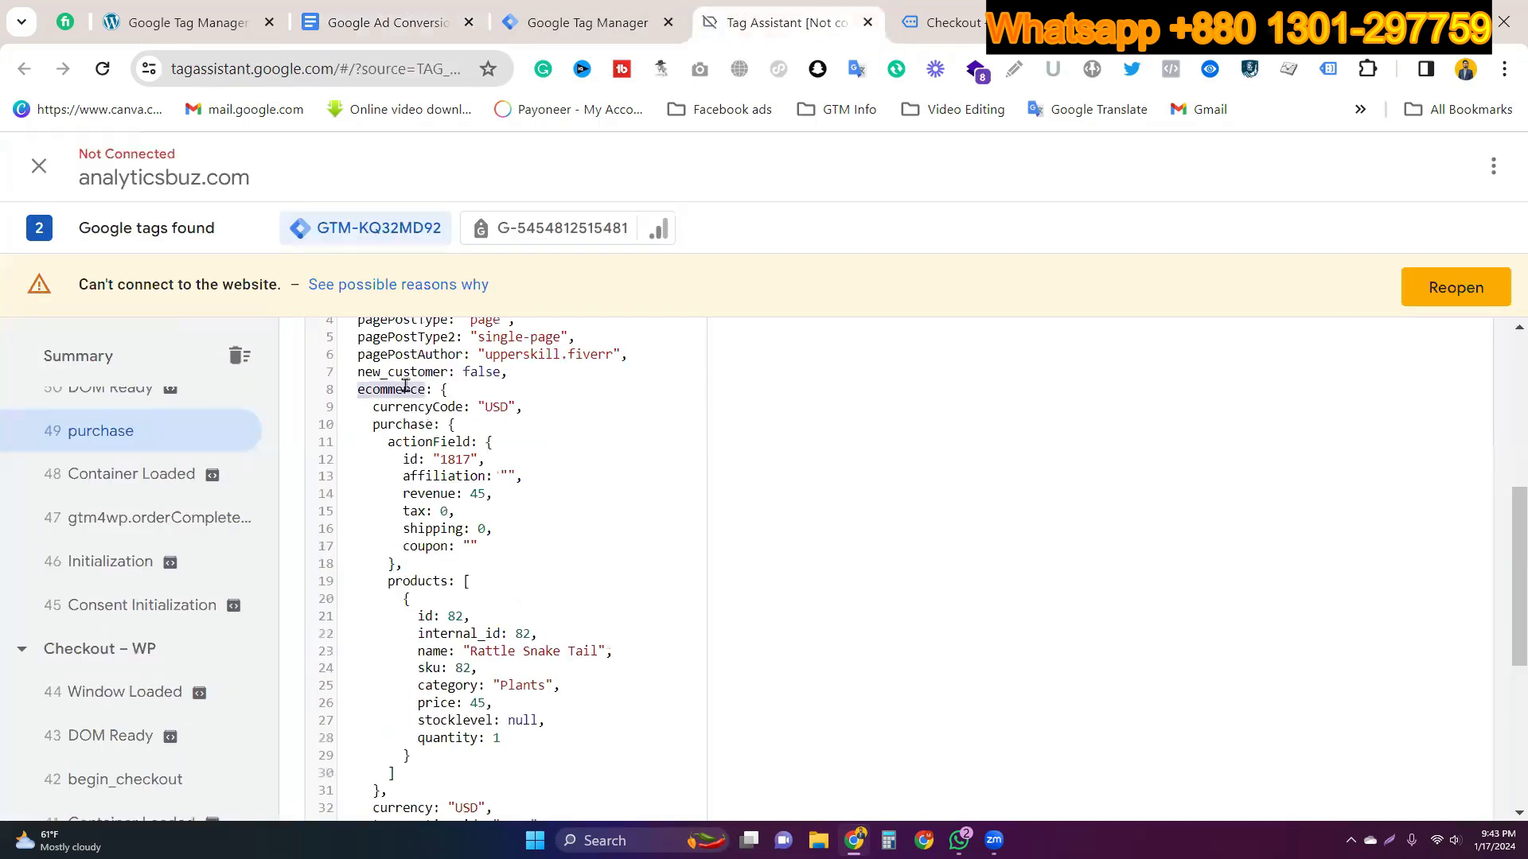
click(402, 21)
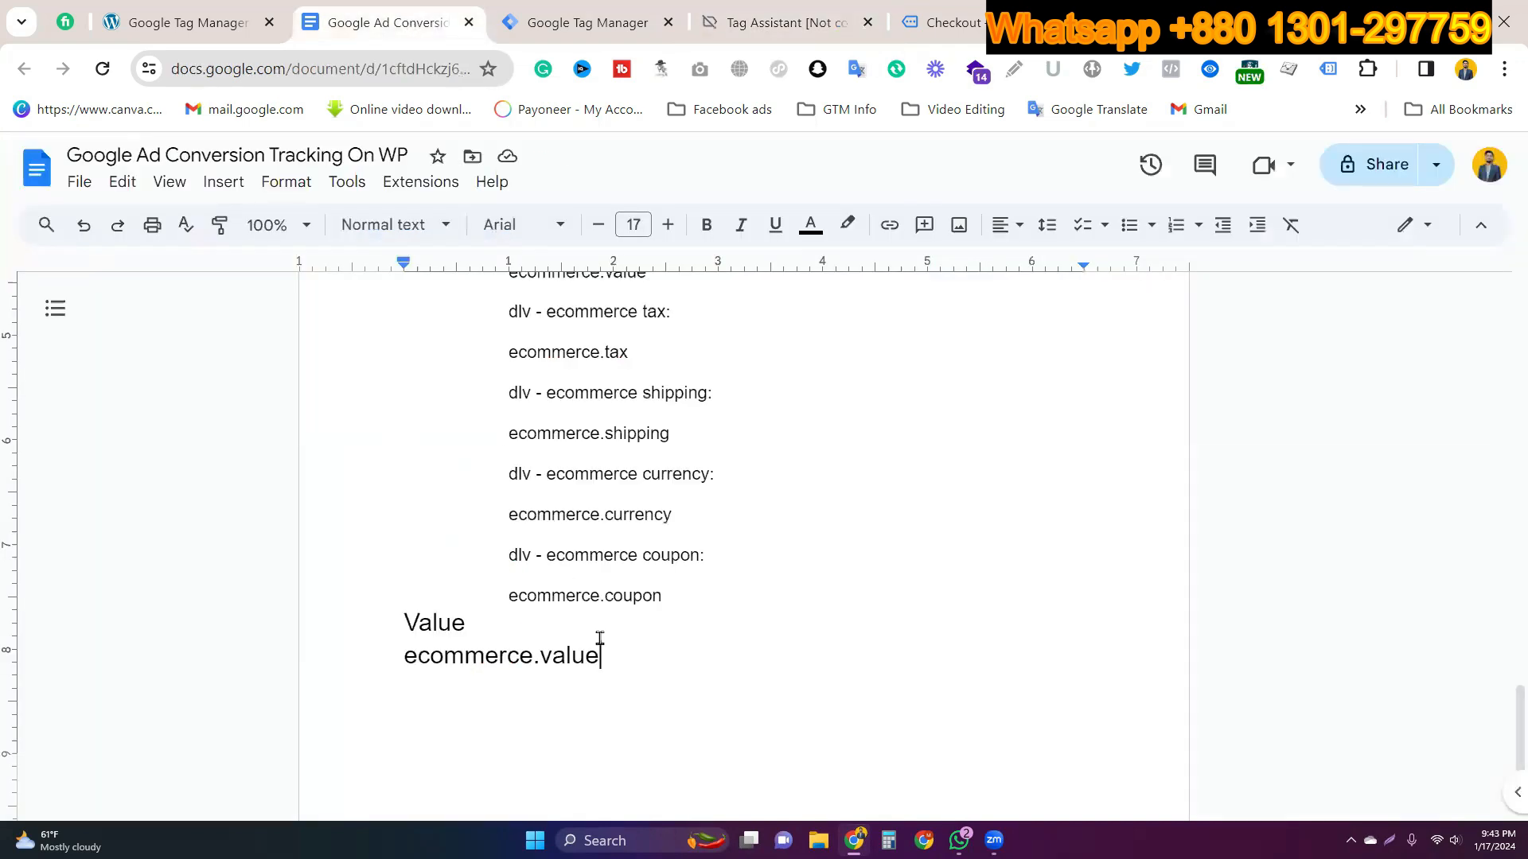
key(Return)
key(ctrl+v)
text(.)
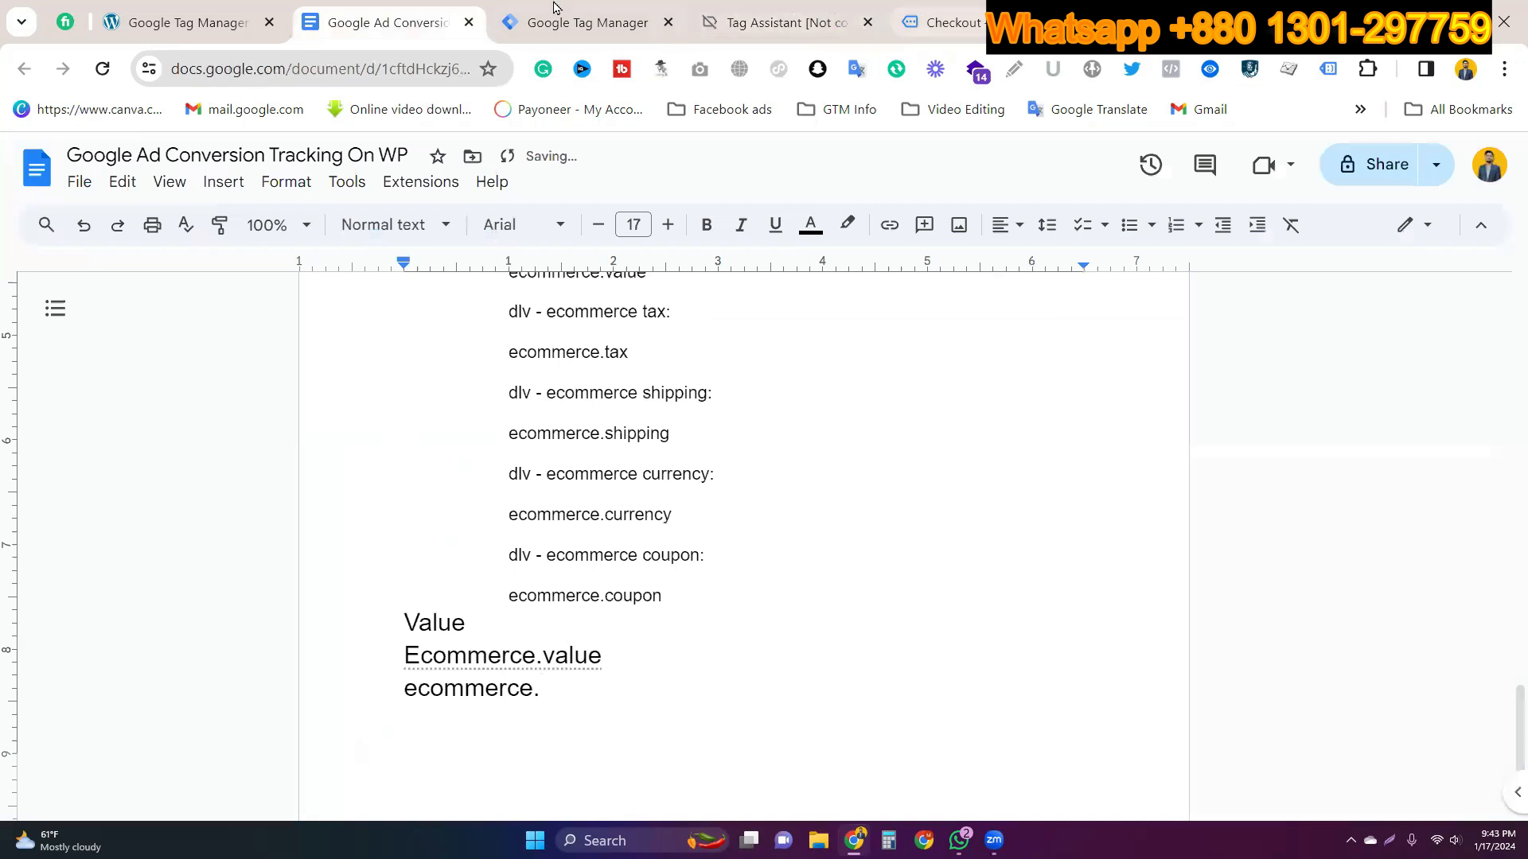
Step: Copy the transaction_id key from the purchase data layer in Tag Assistant and append it in the document to form ecommerce.transaction_id
click(768, 14)
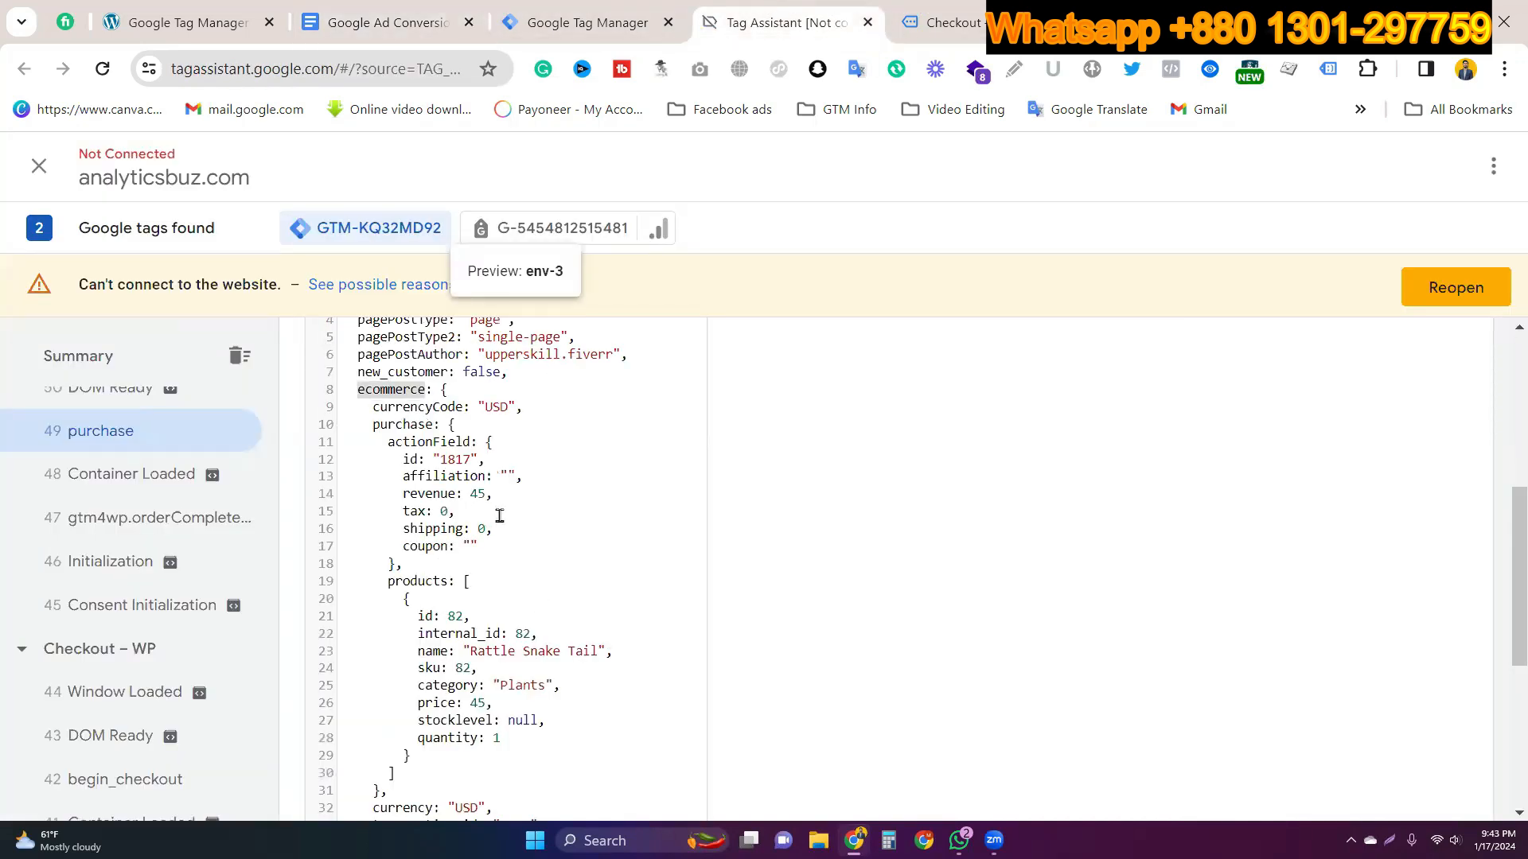
scroll(500, 522, down, 3)
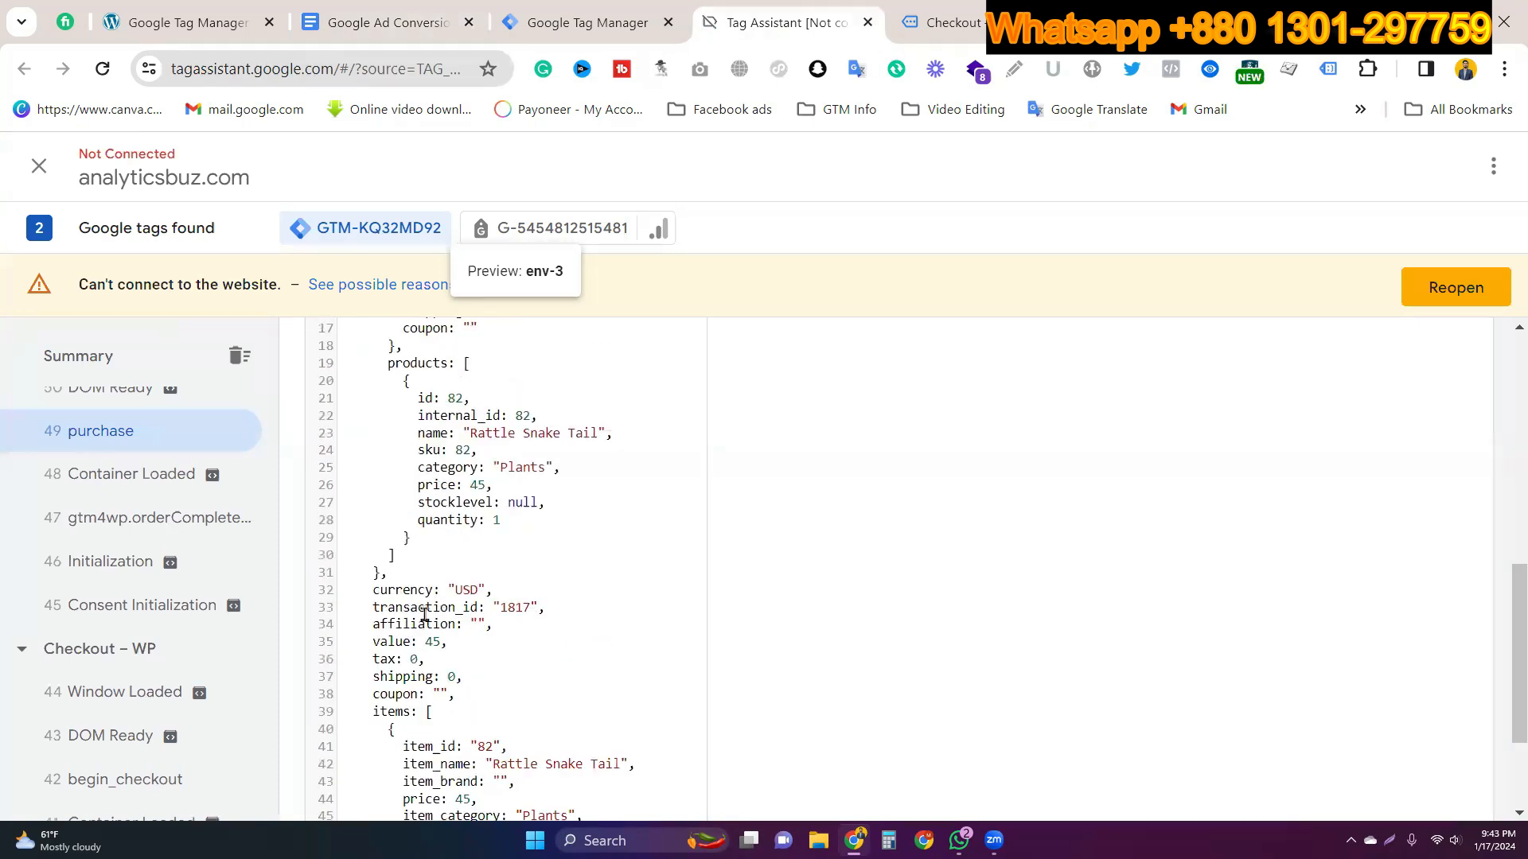
double_click(425, 609)
key(ctrl+c)
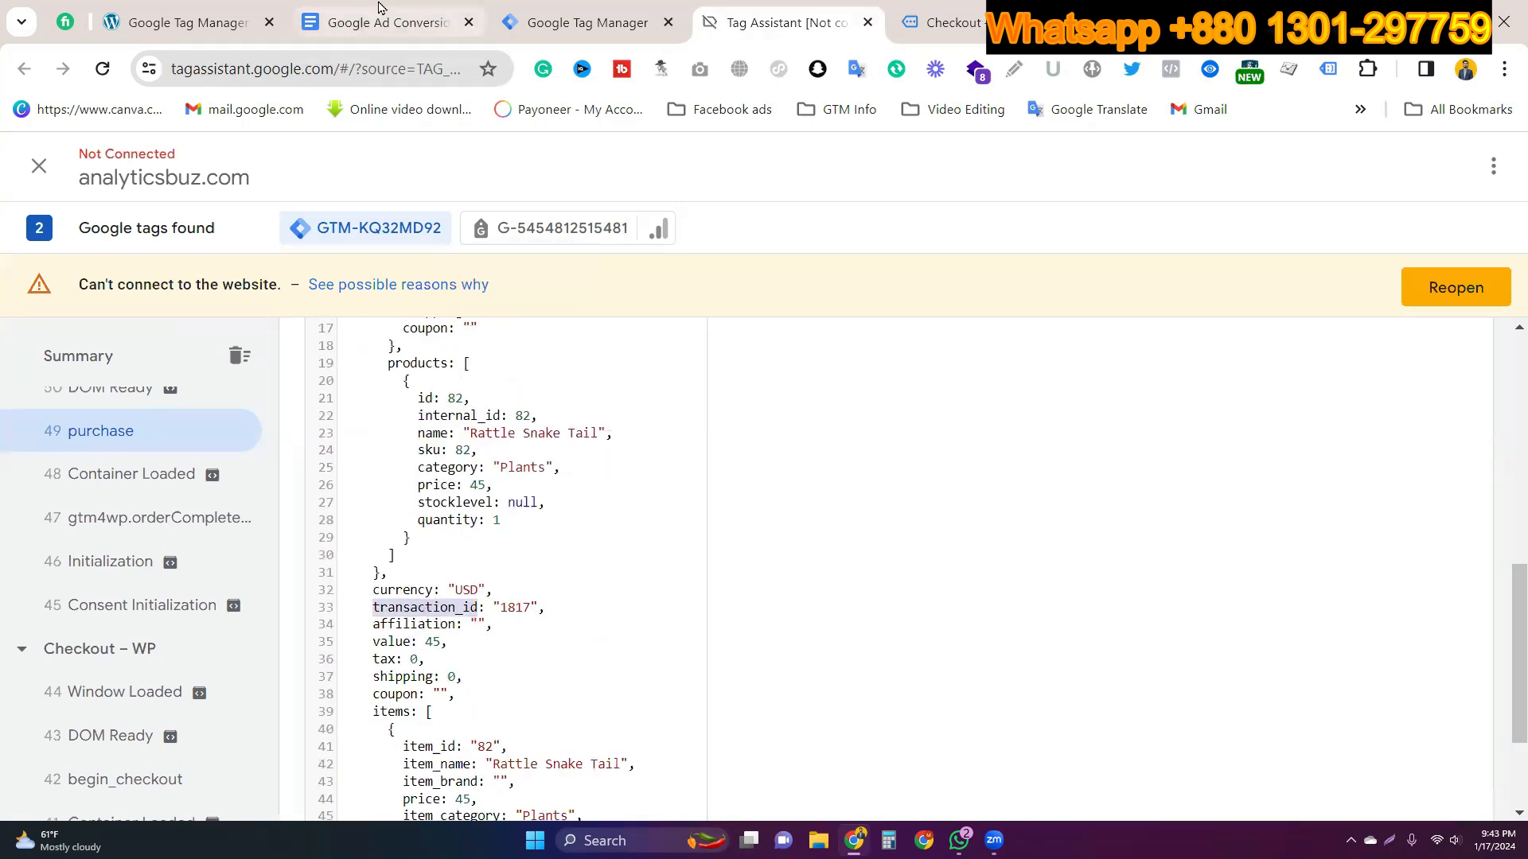
click(513, 10)
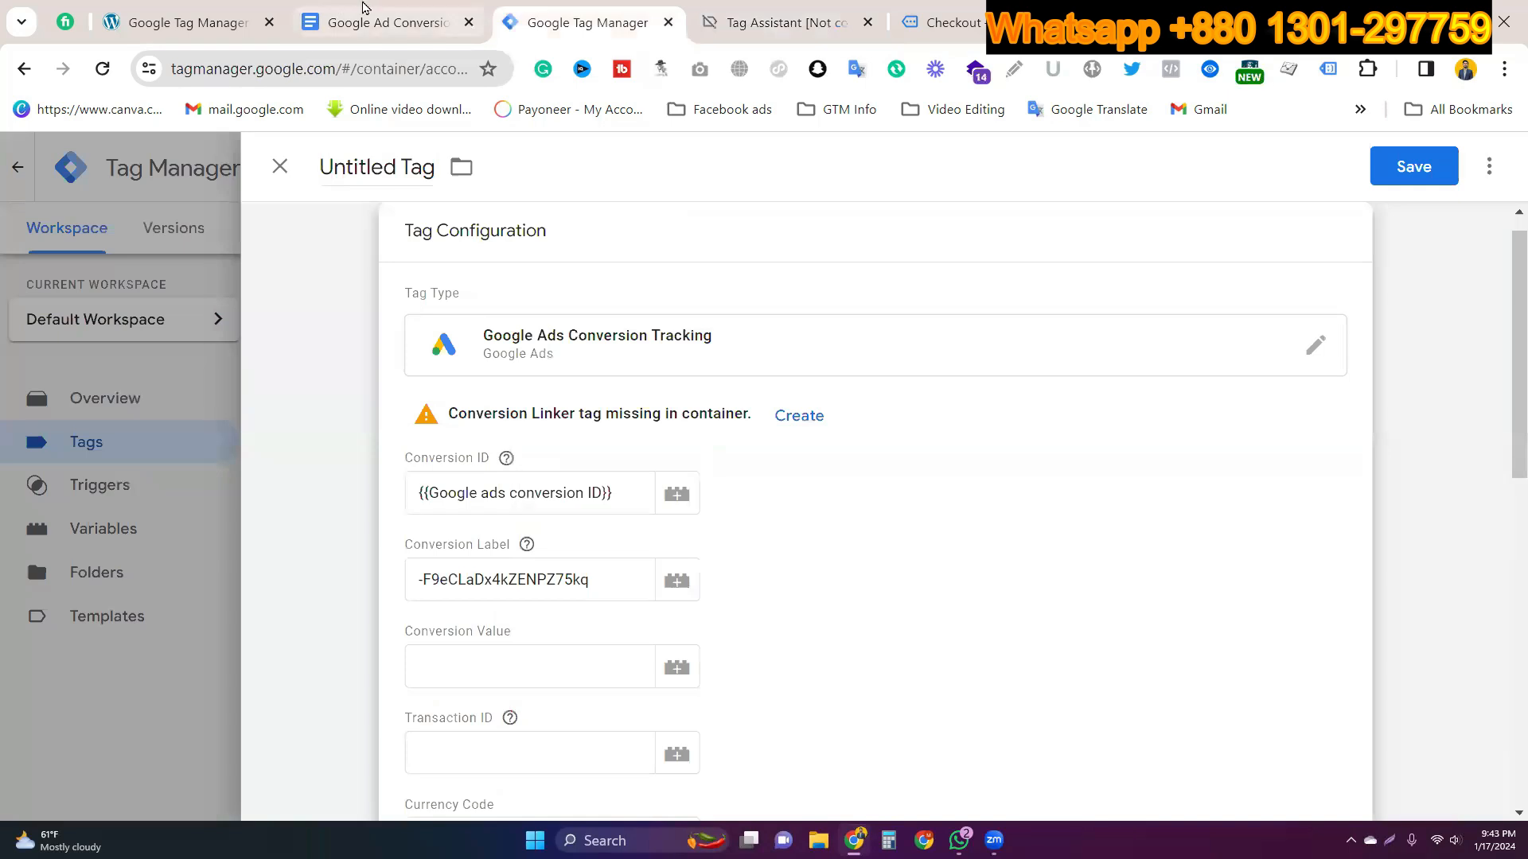
click(344, 11)
key(ctrl+v)
click(521, 689)
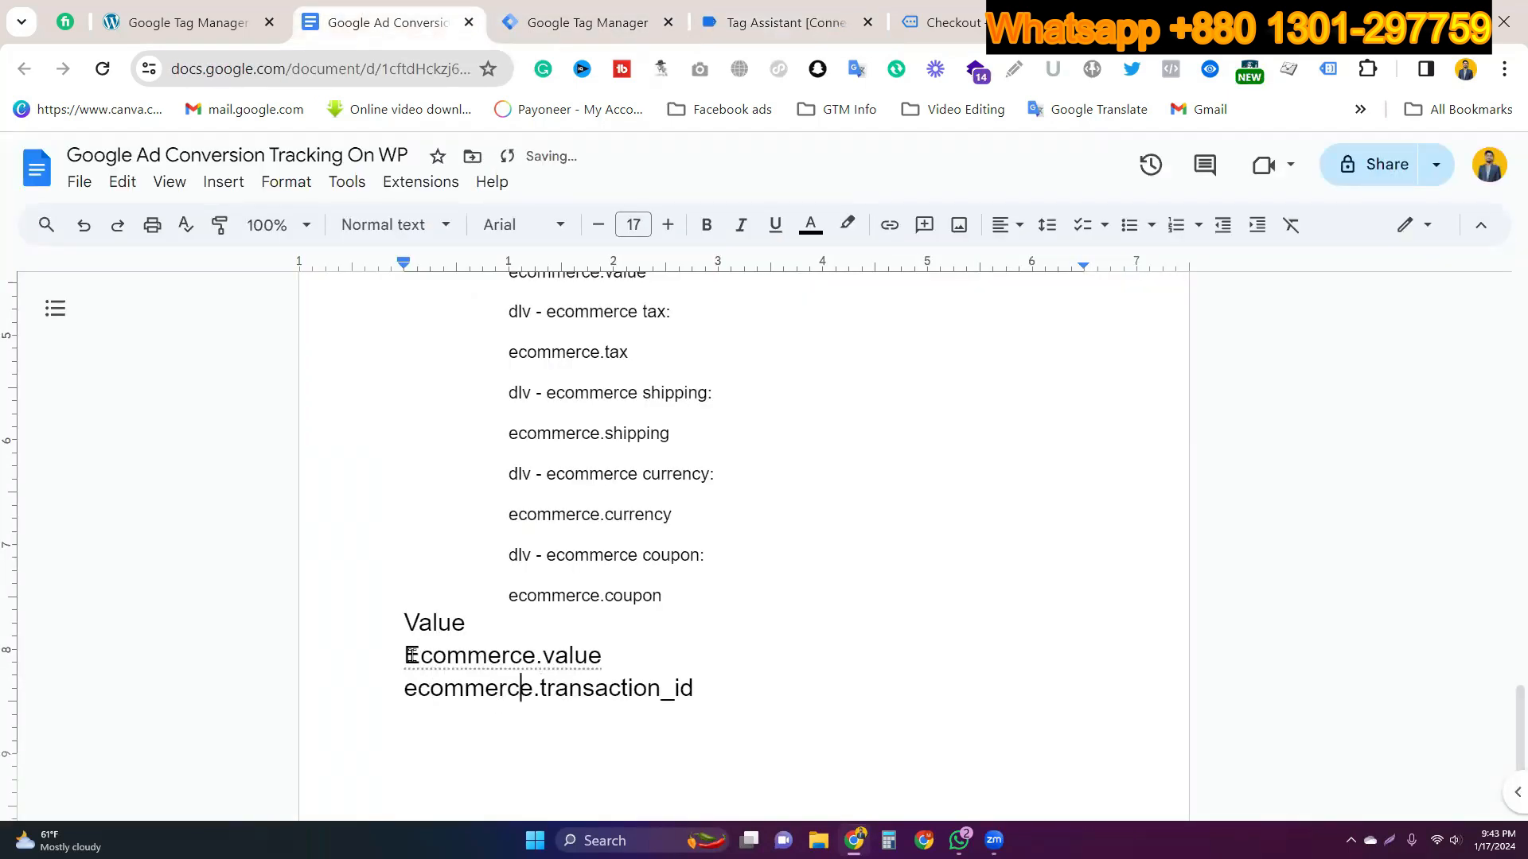
Step: Create a Data Layer Variable for the tag's Conversion Value, using Ecommerce.value copied from the document as the data layer variable name
triple_click(617, 655)
key(ctrl+c)
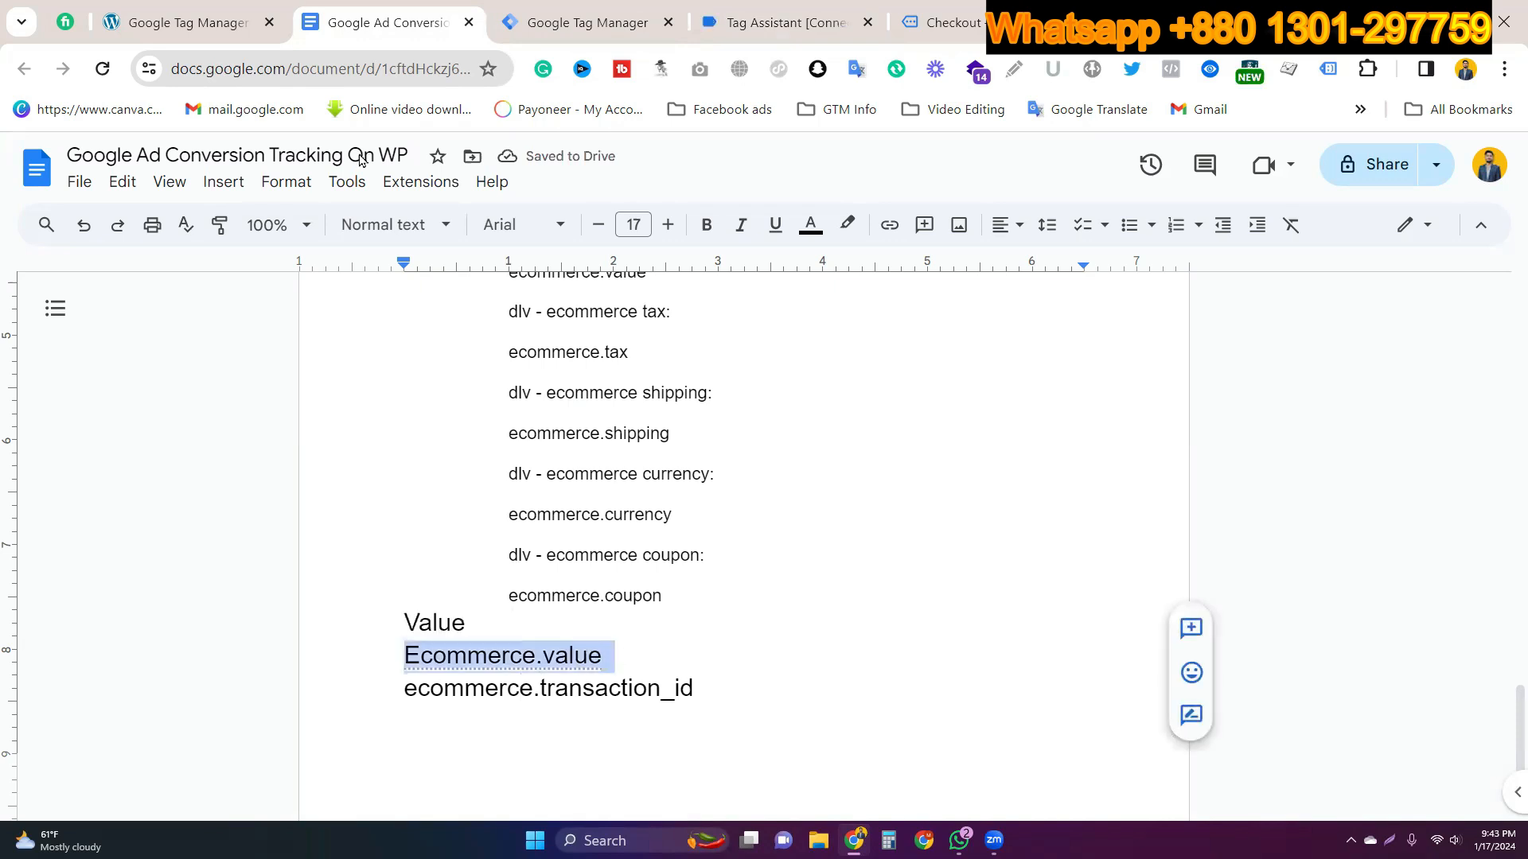
click(573, 17)
click(686, 683)
click(1473, 163)
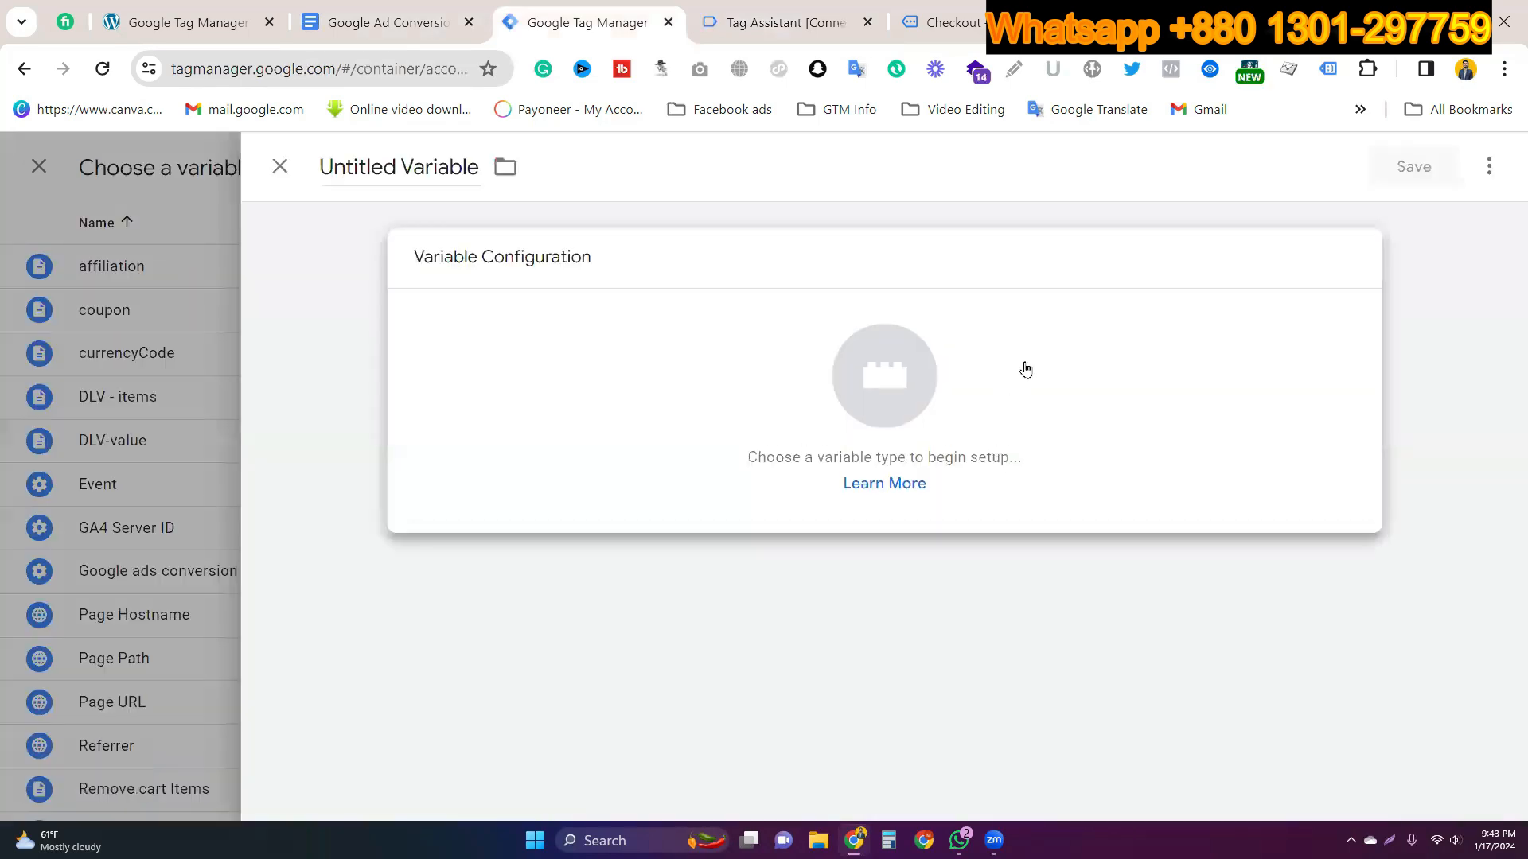
click(1025, 369)
scroll(1082, 705, down, 5)
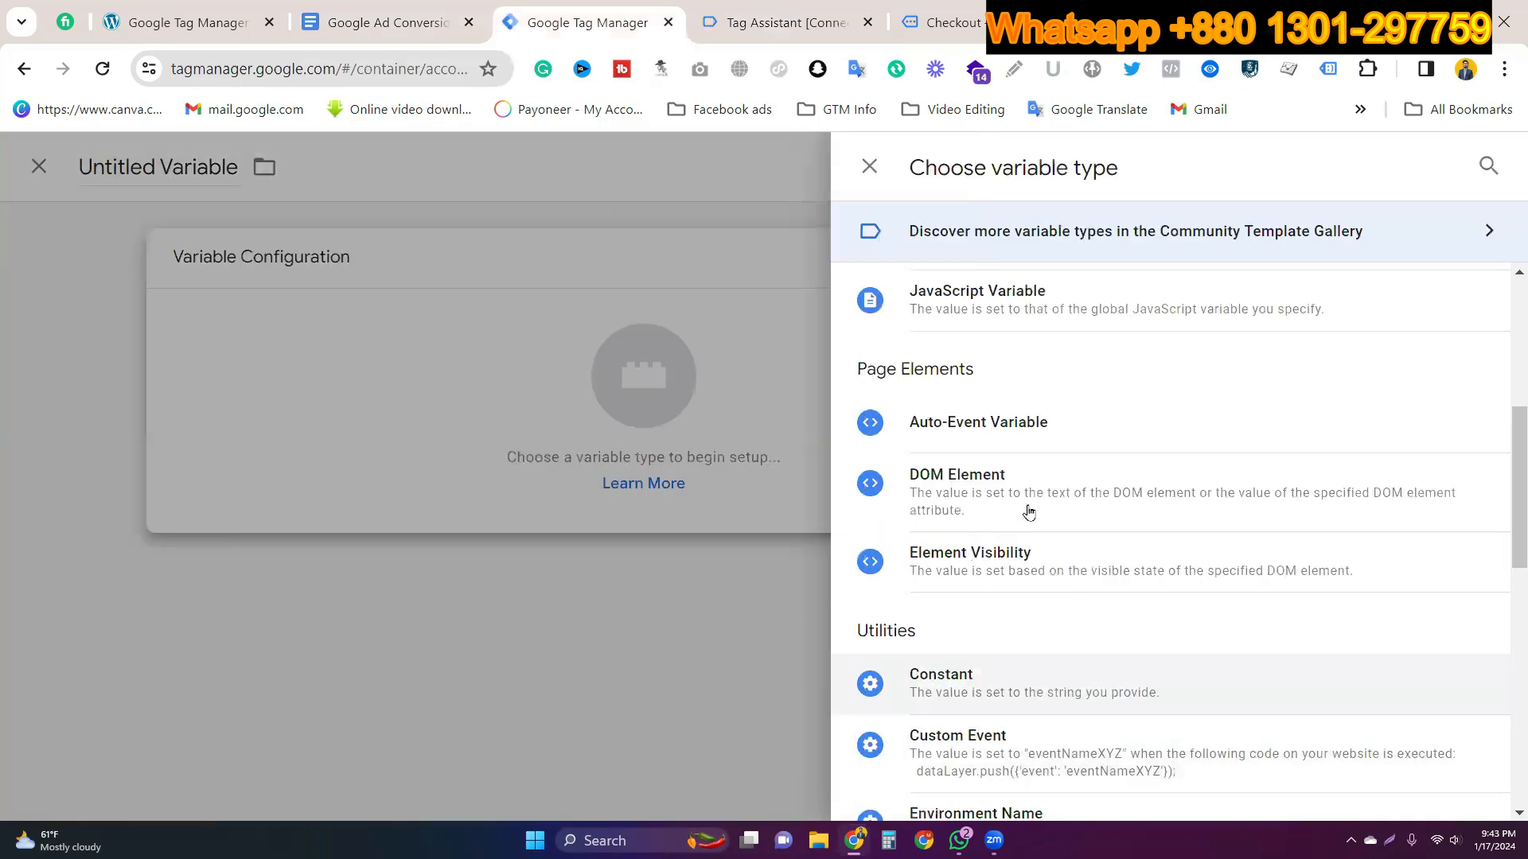
scroll(1018, 429, up, 1)
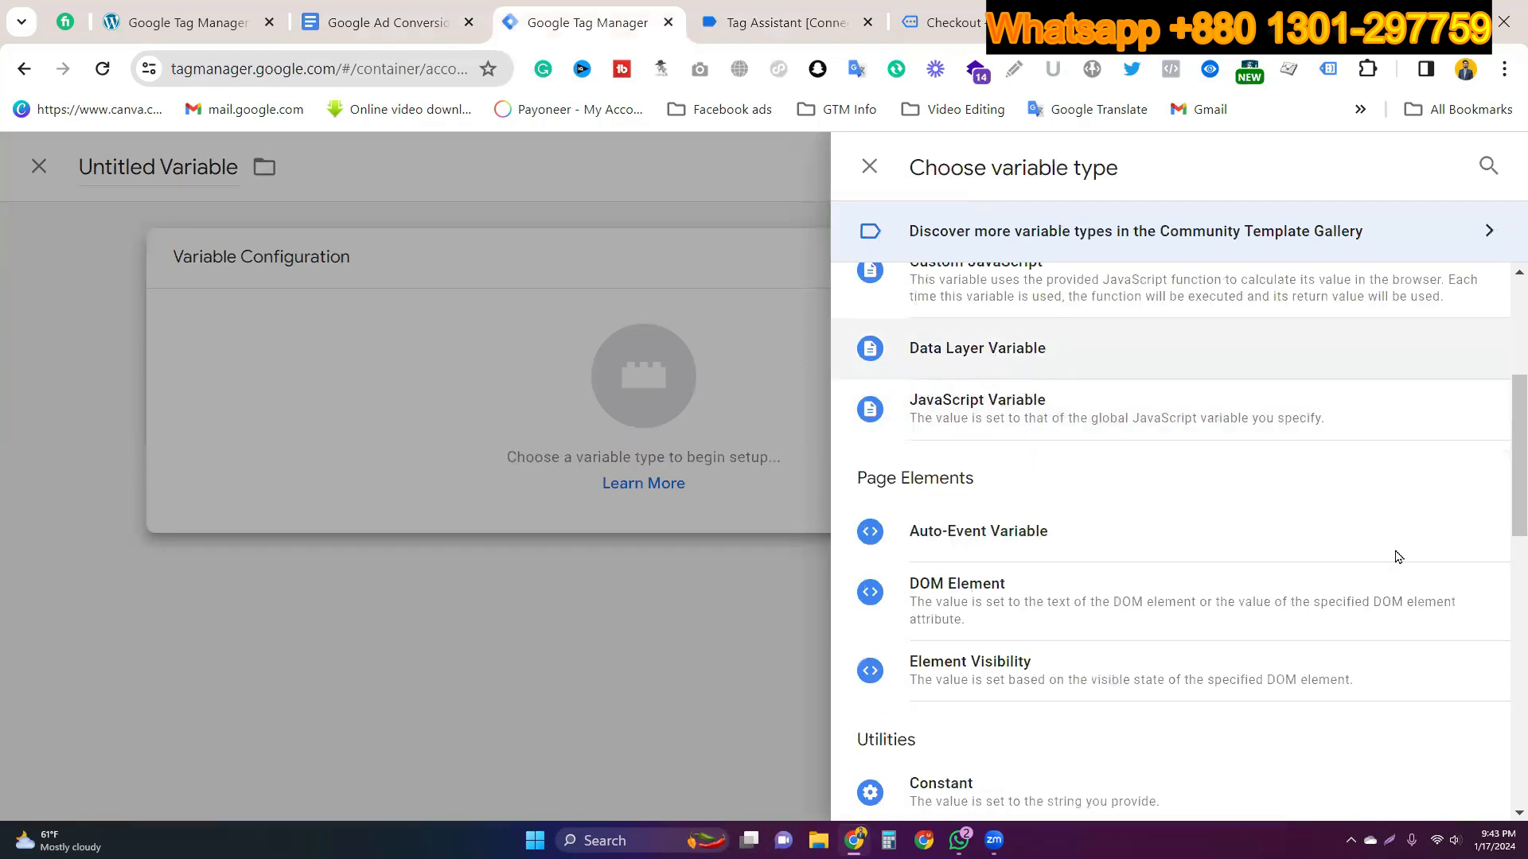
click(977, 349)
click(532, 469)
key(ctrl+v)
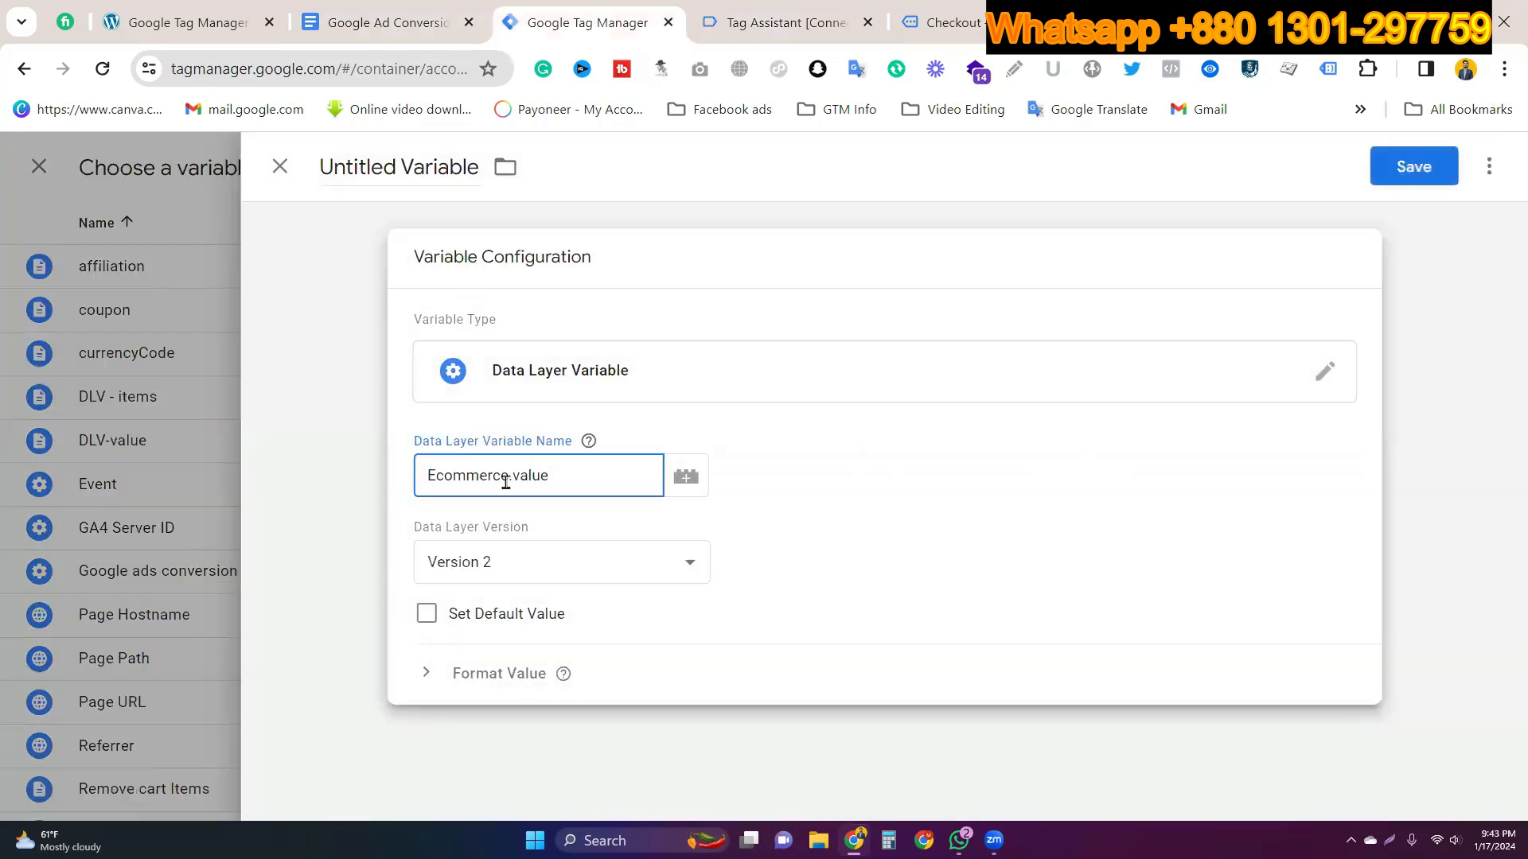
Step: Save the new variable under the name Ecommerce.value
click(1400, 166)
key(ctrl+v)
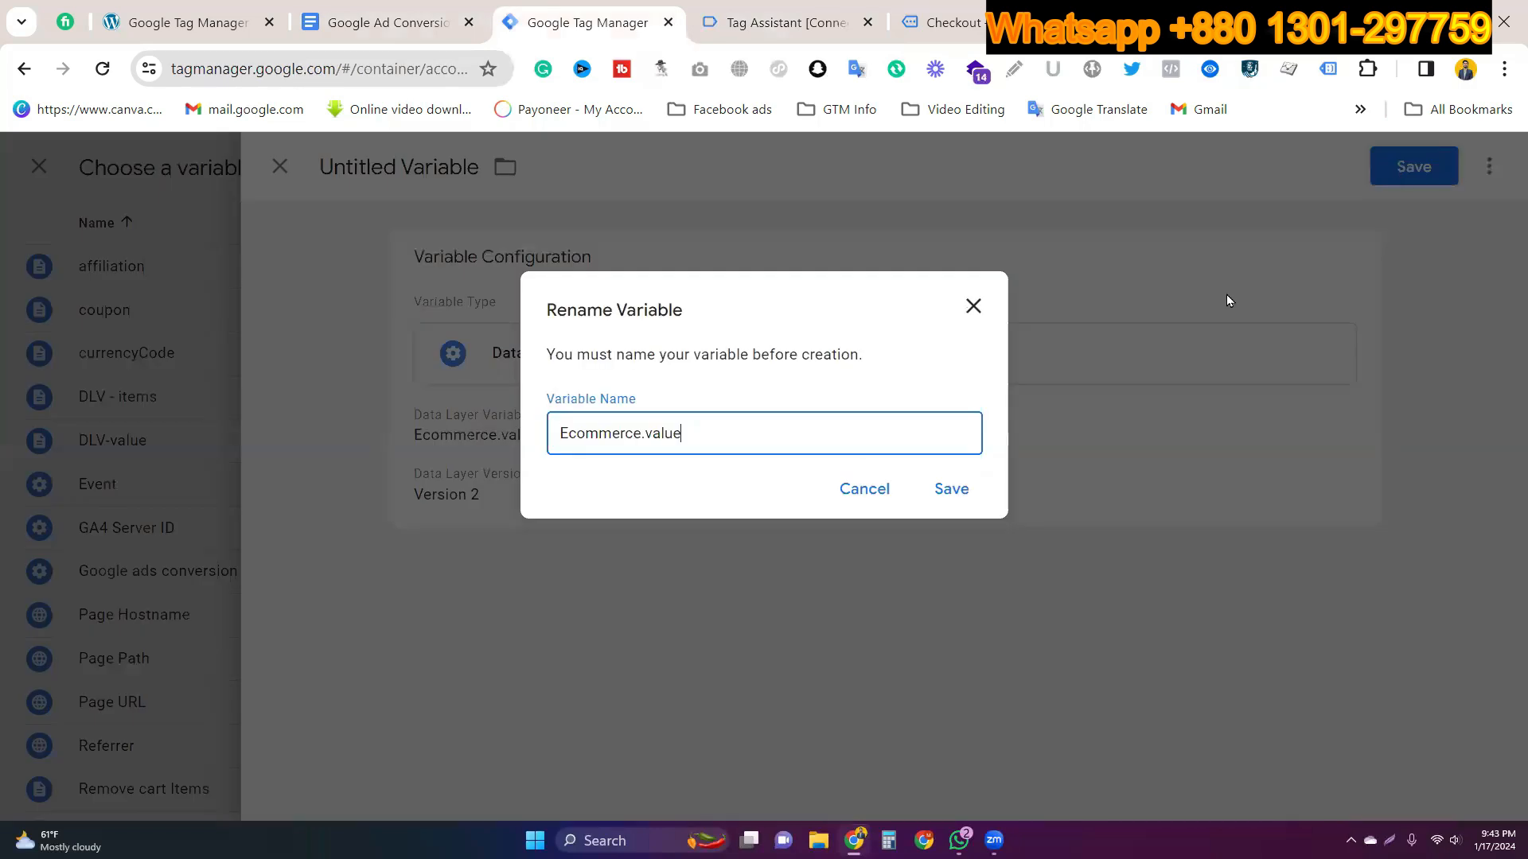
click(953, 490)
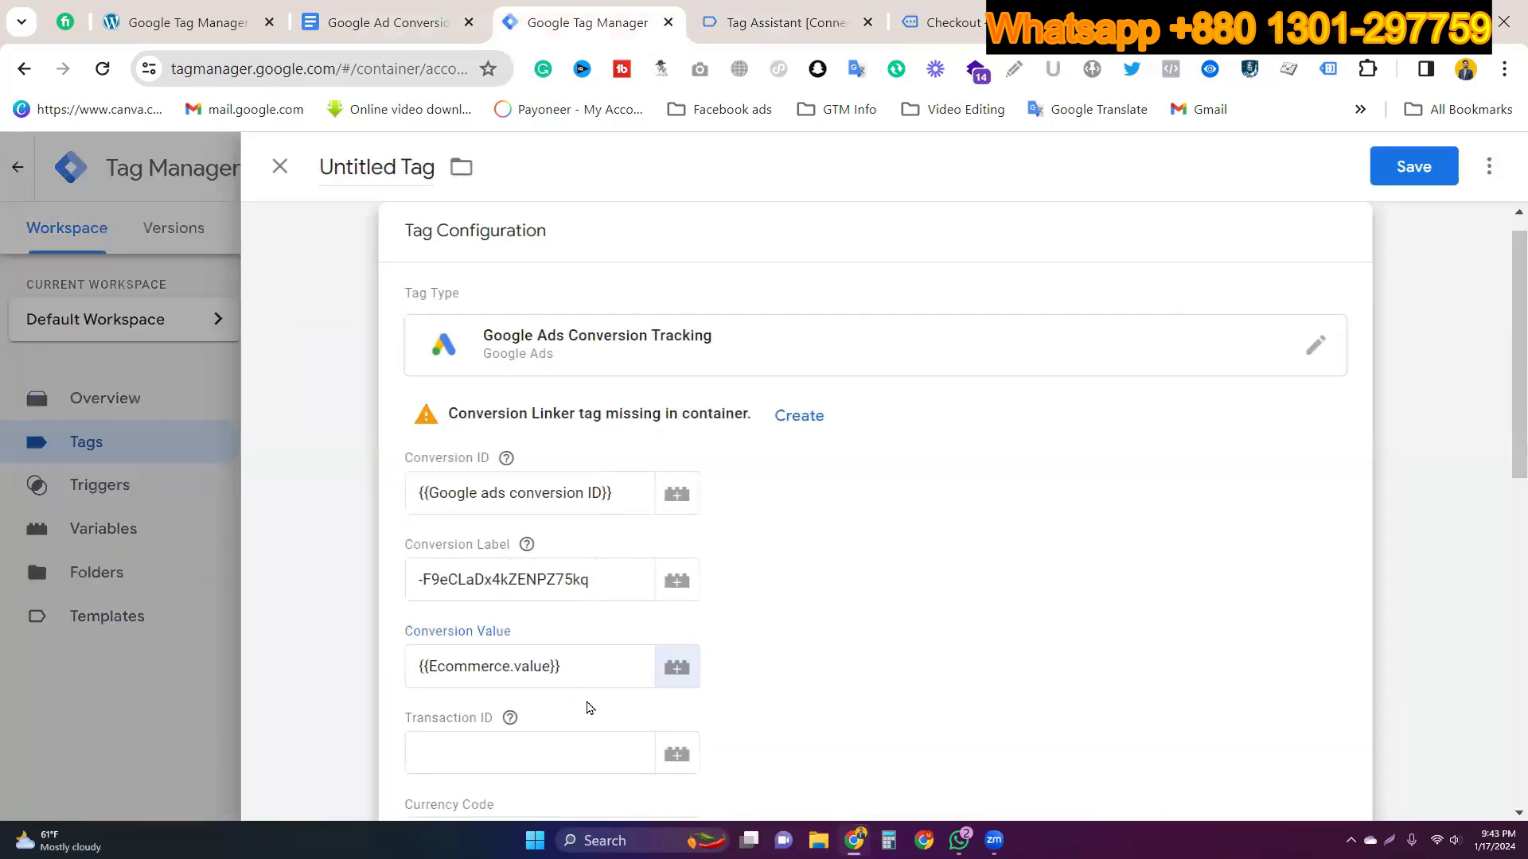
Step: Copy ecommerce.transaction_id from the notes document and return to the Google Ads tag in Tag Manager
click(380, 17)
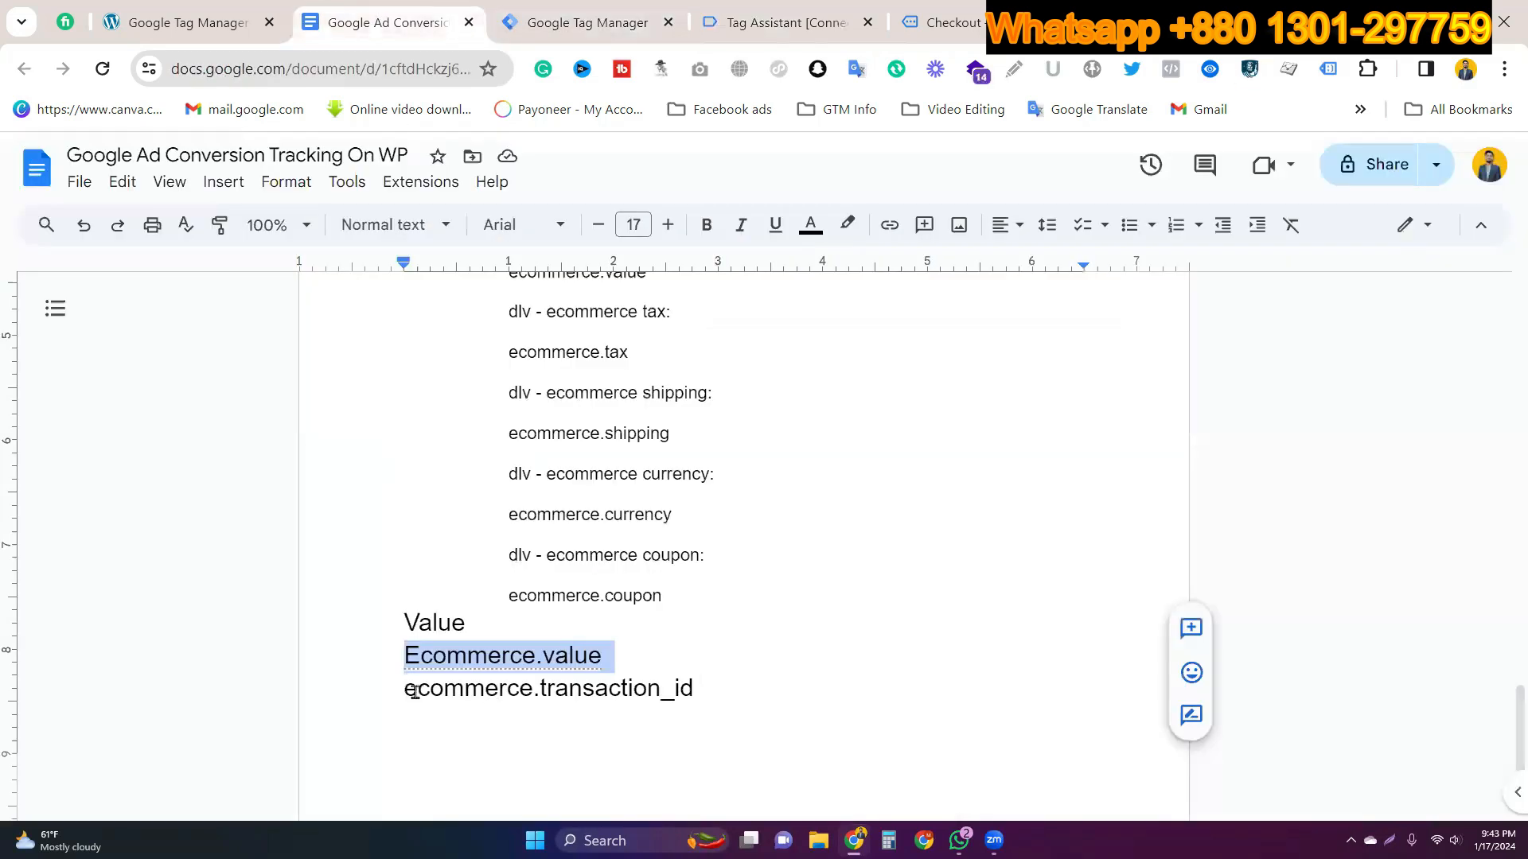
mouse_move(406, 689)
mouse_down()
mouse_move(704, 685)
mouse_move(409, 691)
mouse_up()
key(ctrl+c)
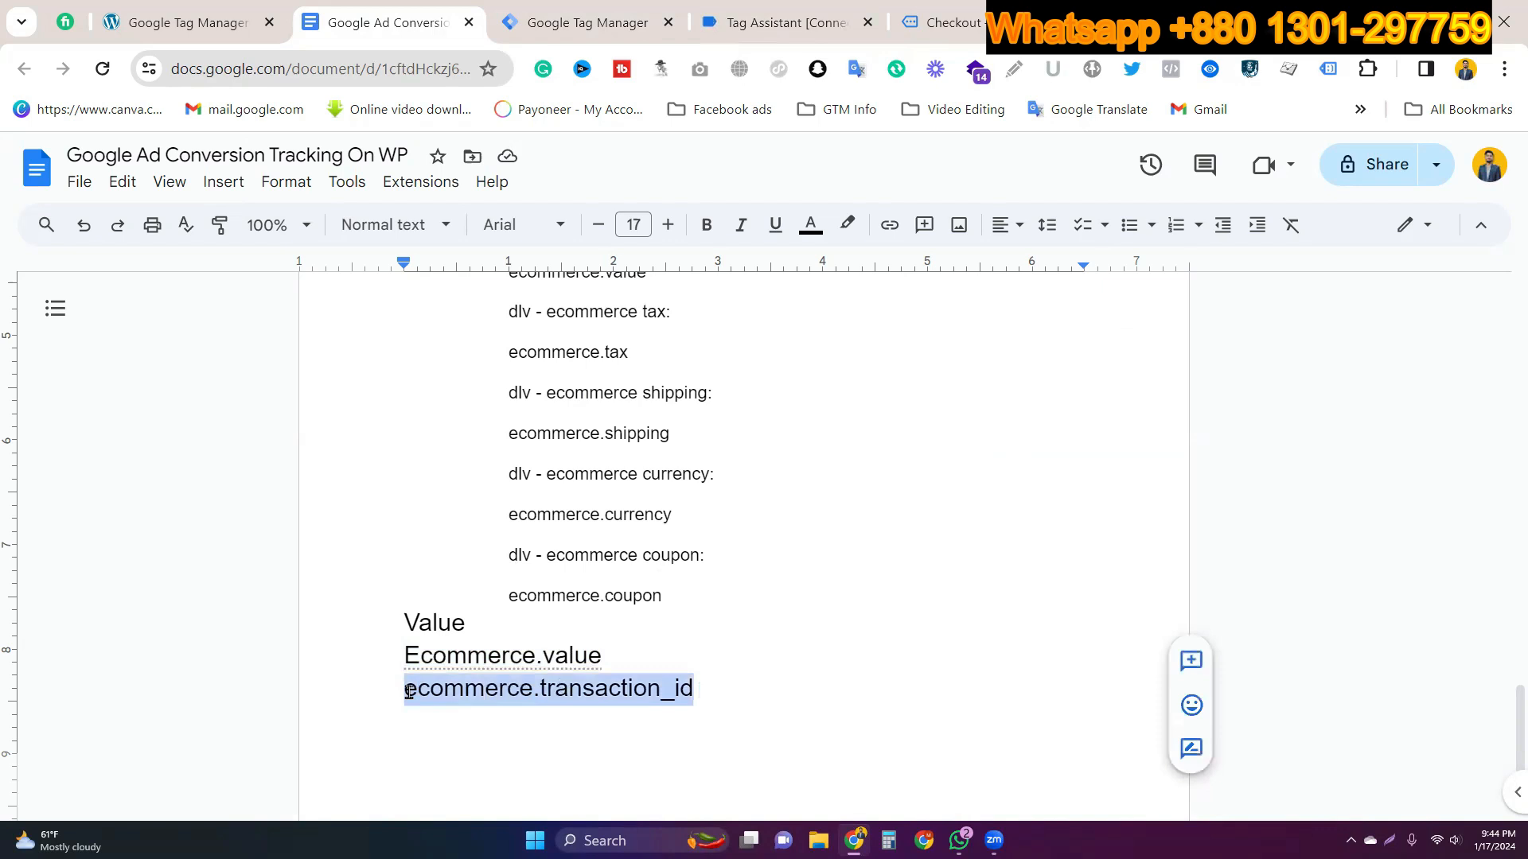
click(581, 19)
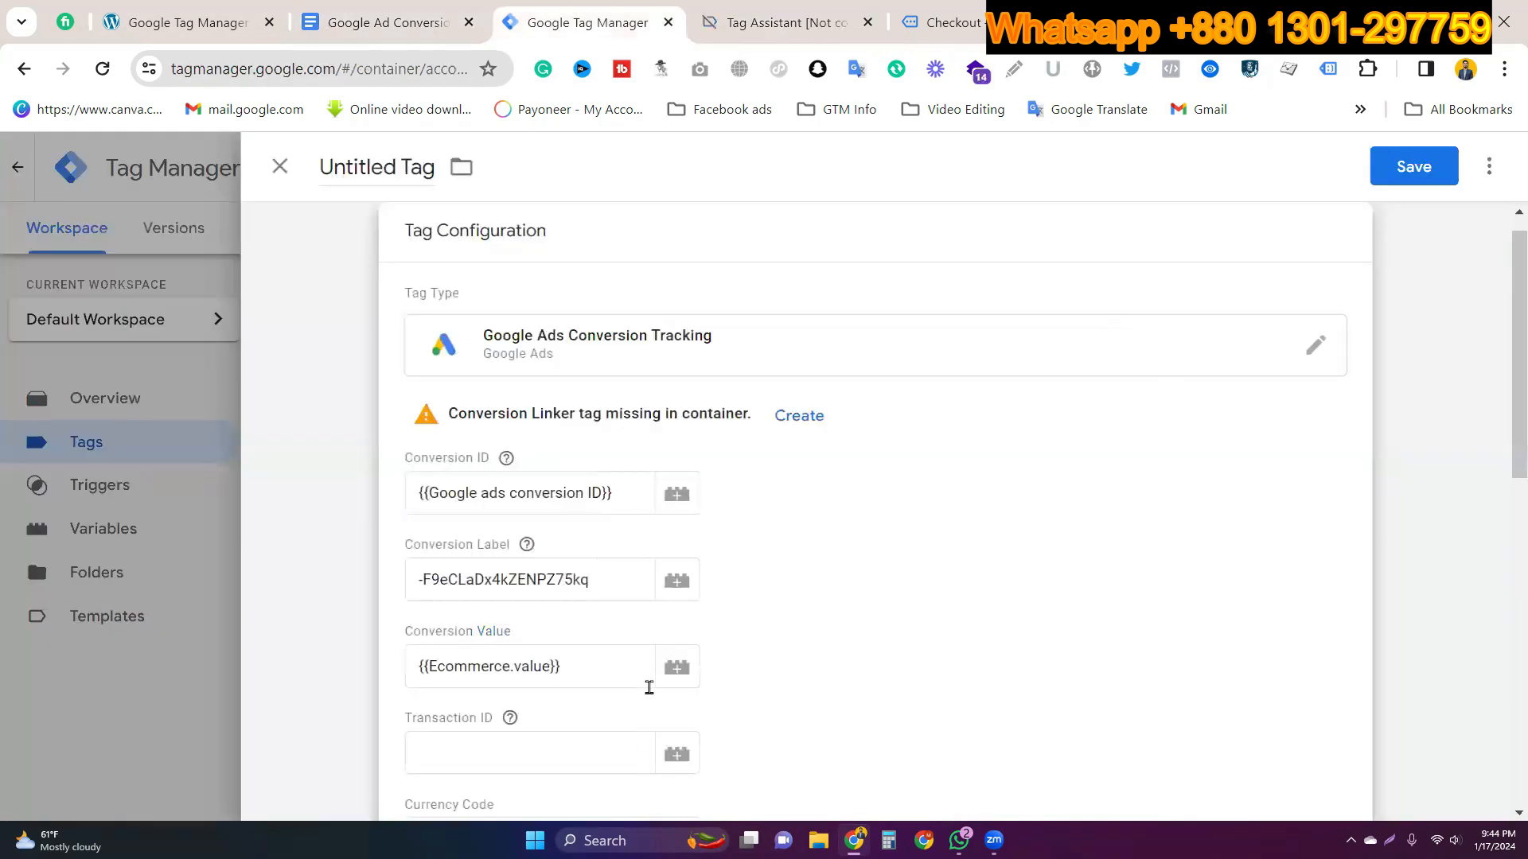
Step: Correct the Ecommerce.value variable's data layer variable name to lowercase ecommerce.value and save it
click(676, 668)
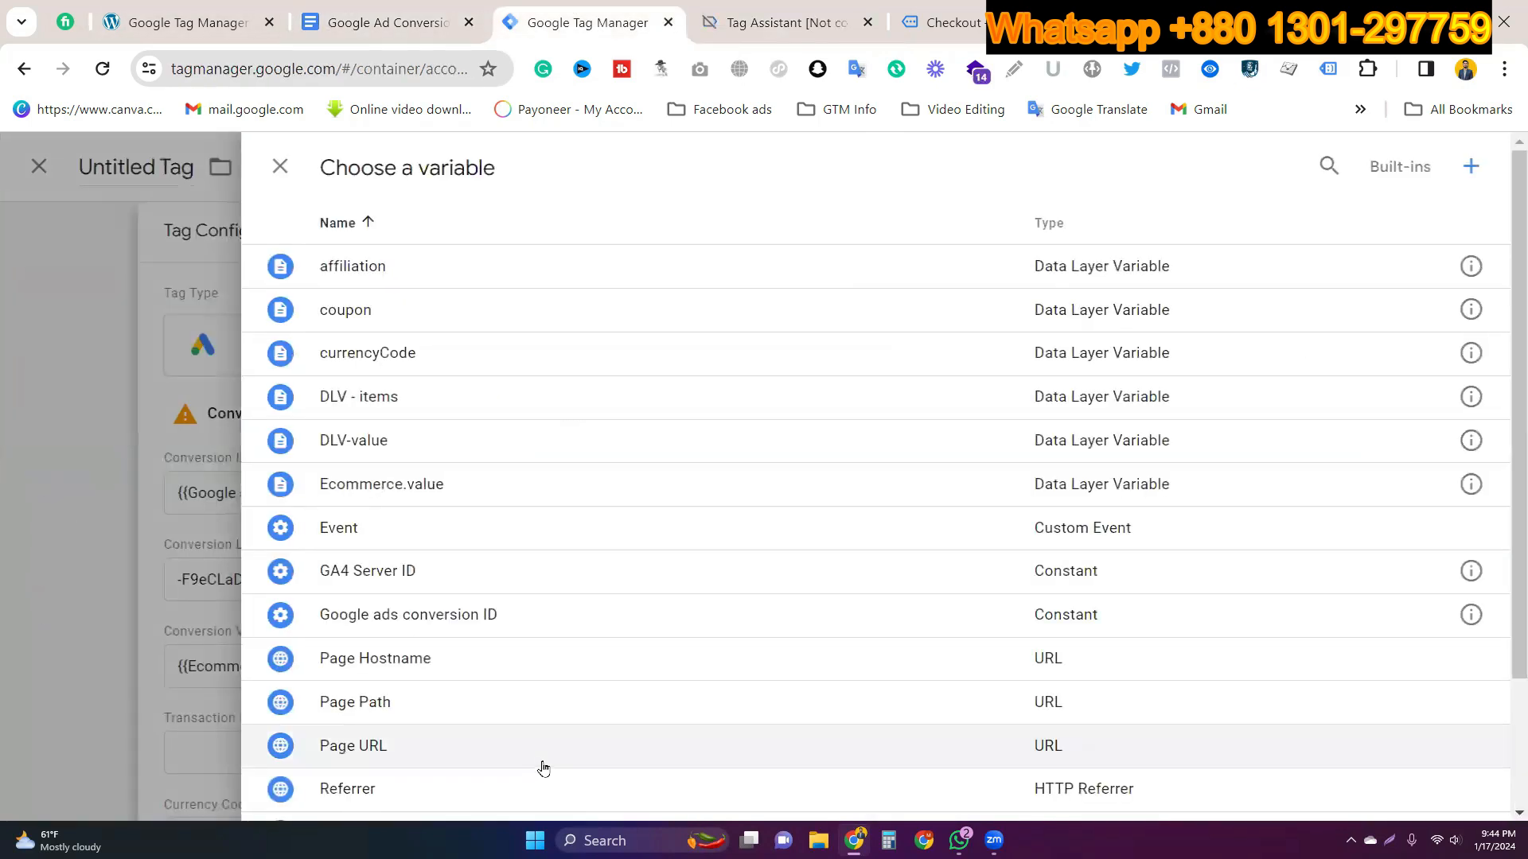
click(1469, 484)
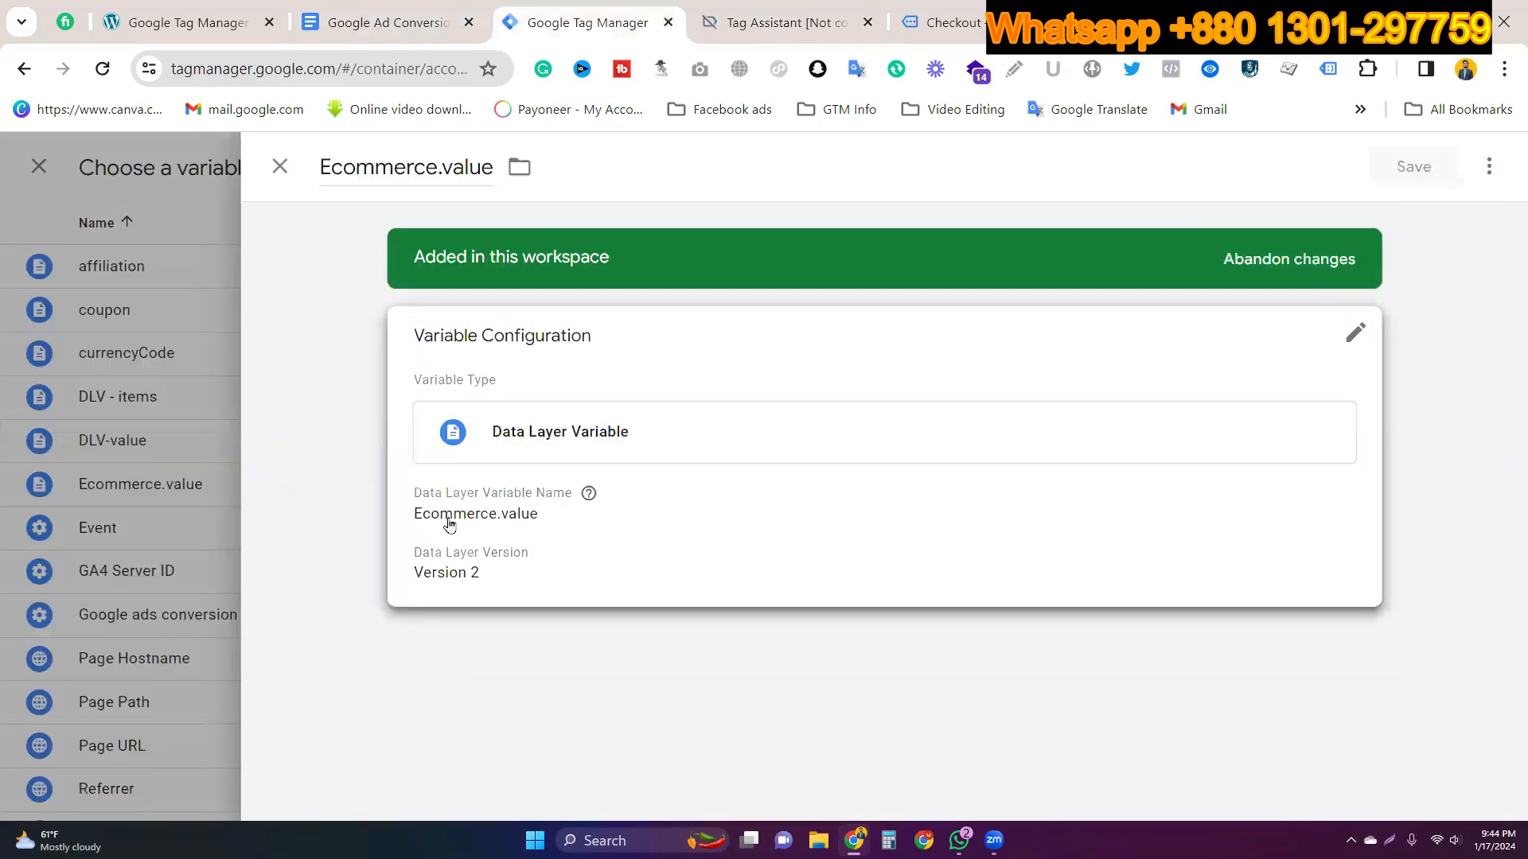
click(450, 525)
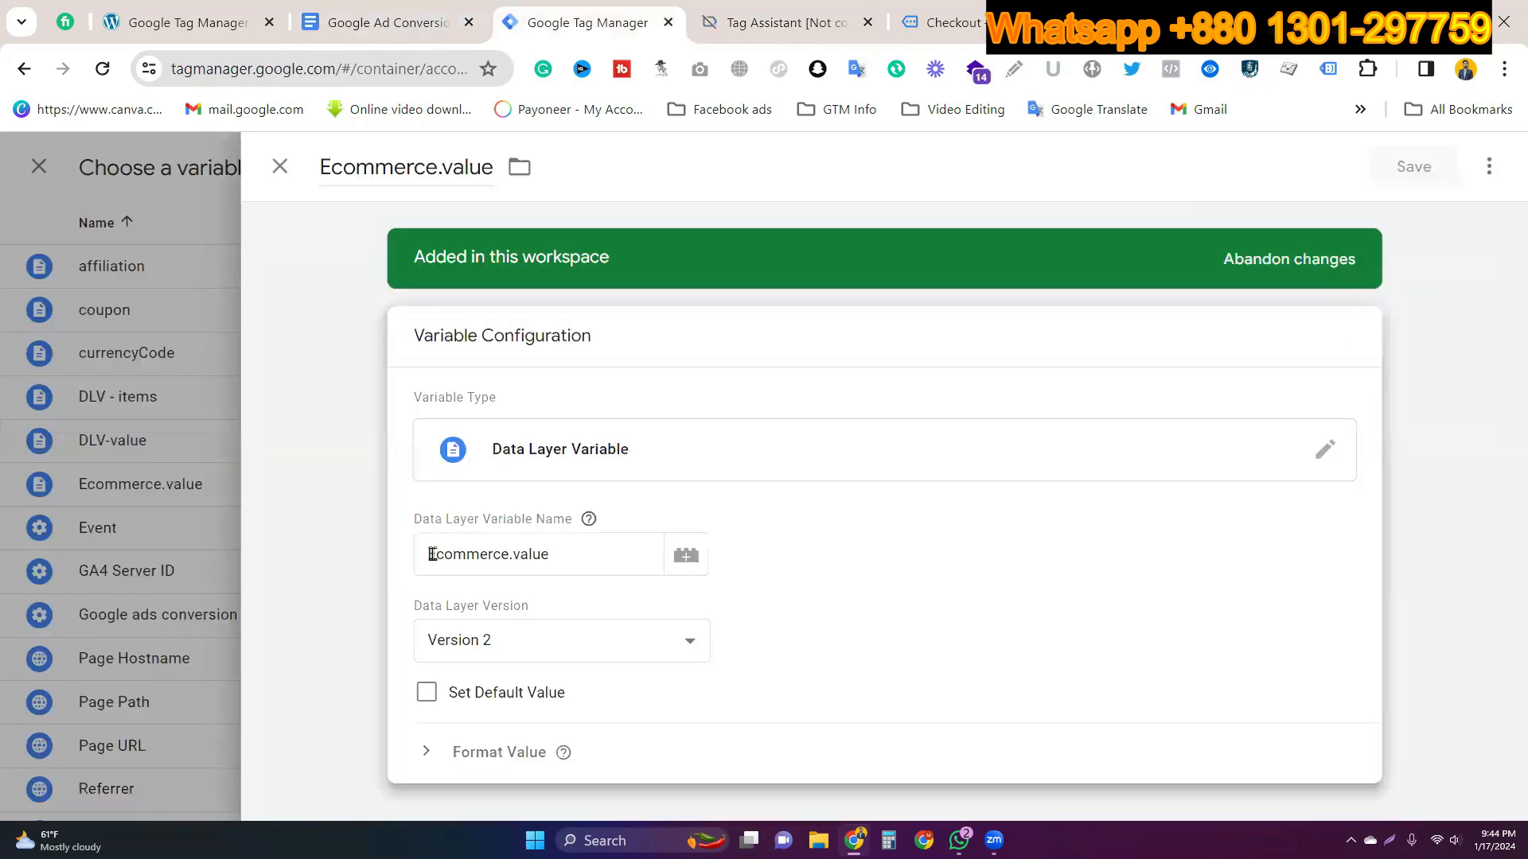
key(Delete)
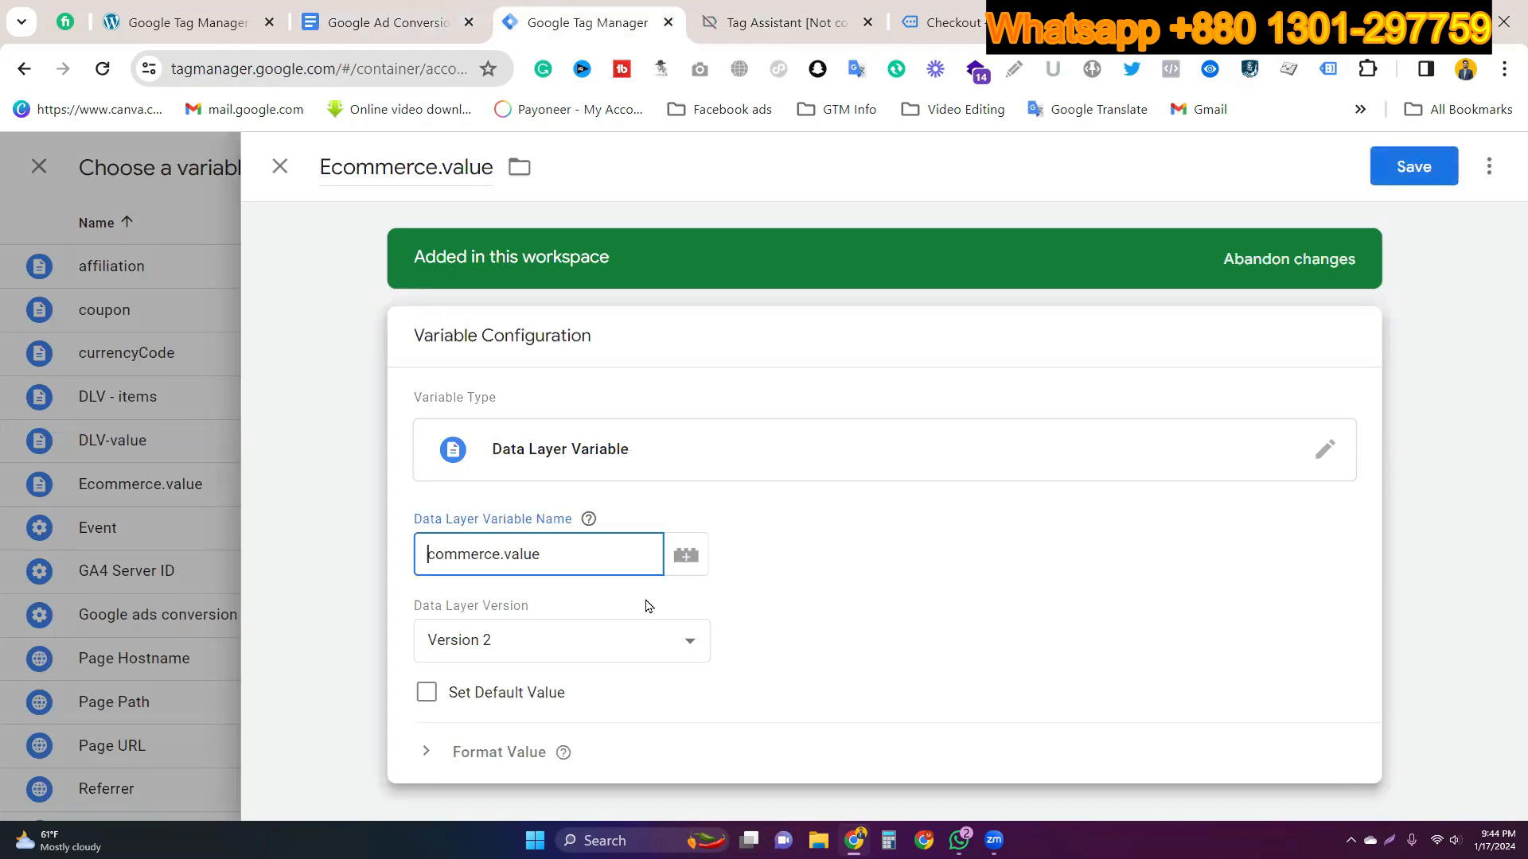
text(e)
click(1377, 168)
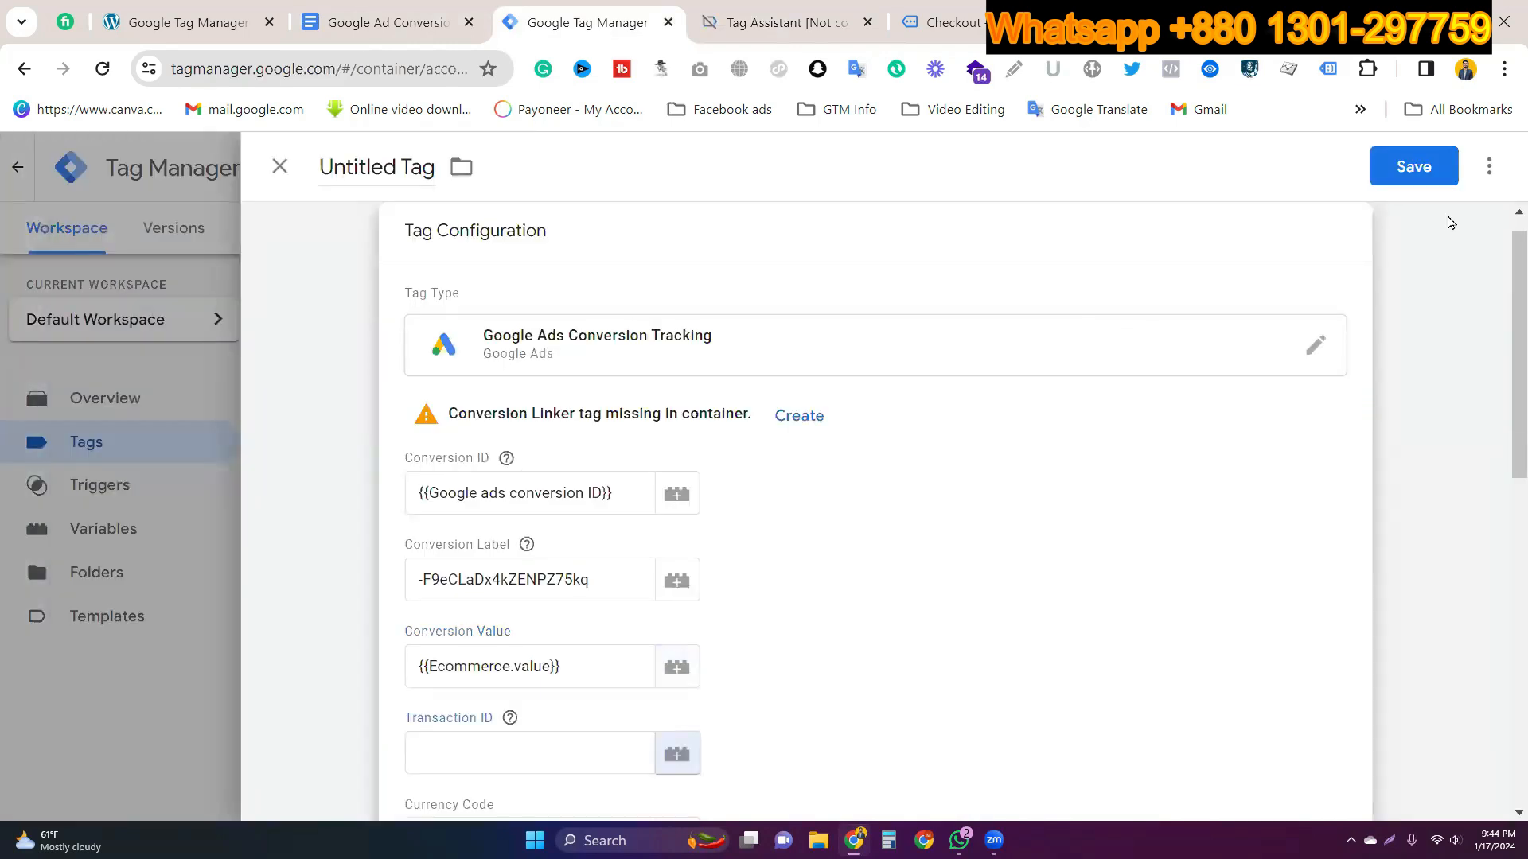
Step: Create a Data Layer Variable for the tag's Transaction ID with the data layer variable name ecommerce.transaction_id
click(1467, 167)
click(859, 447)
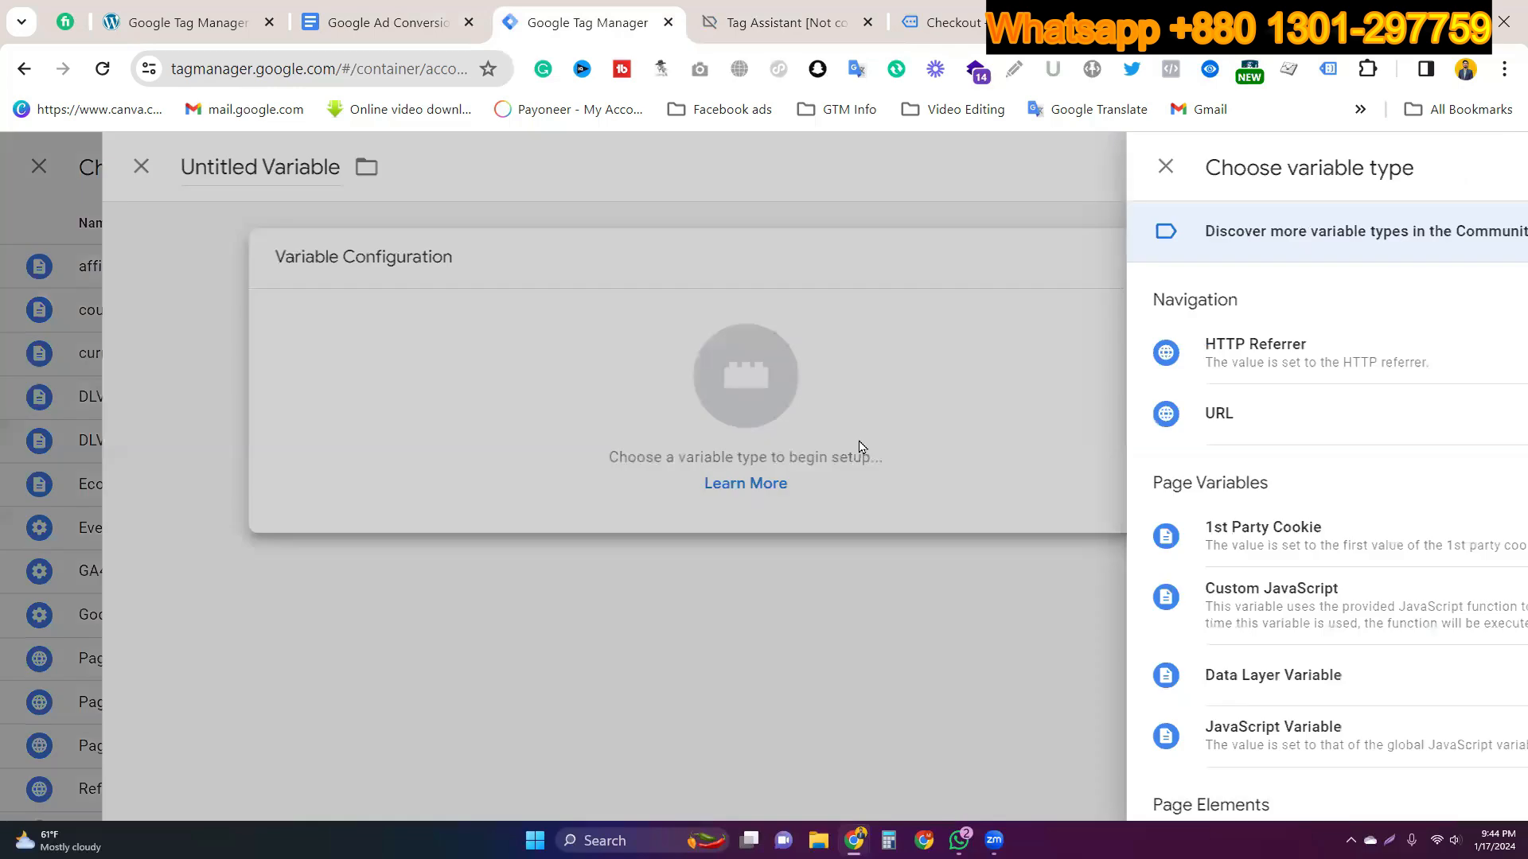
scroll(1026, 553, down, 5)
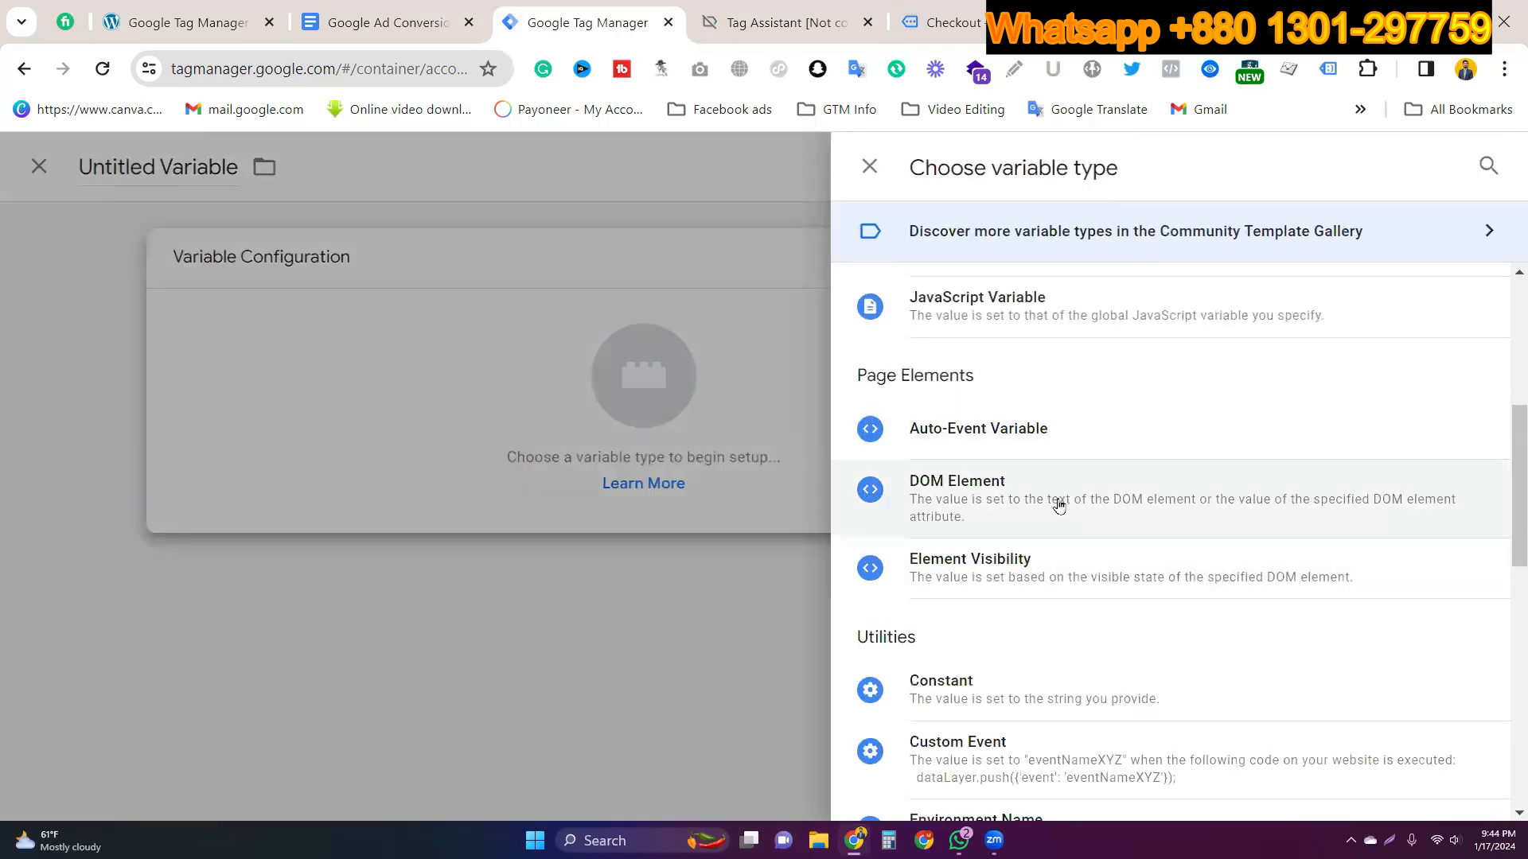
scroll(1026, 438, up, 1)
click(977, 348)
click(538, 475)
key(ctrl+v)
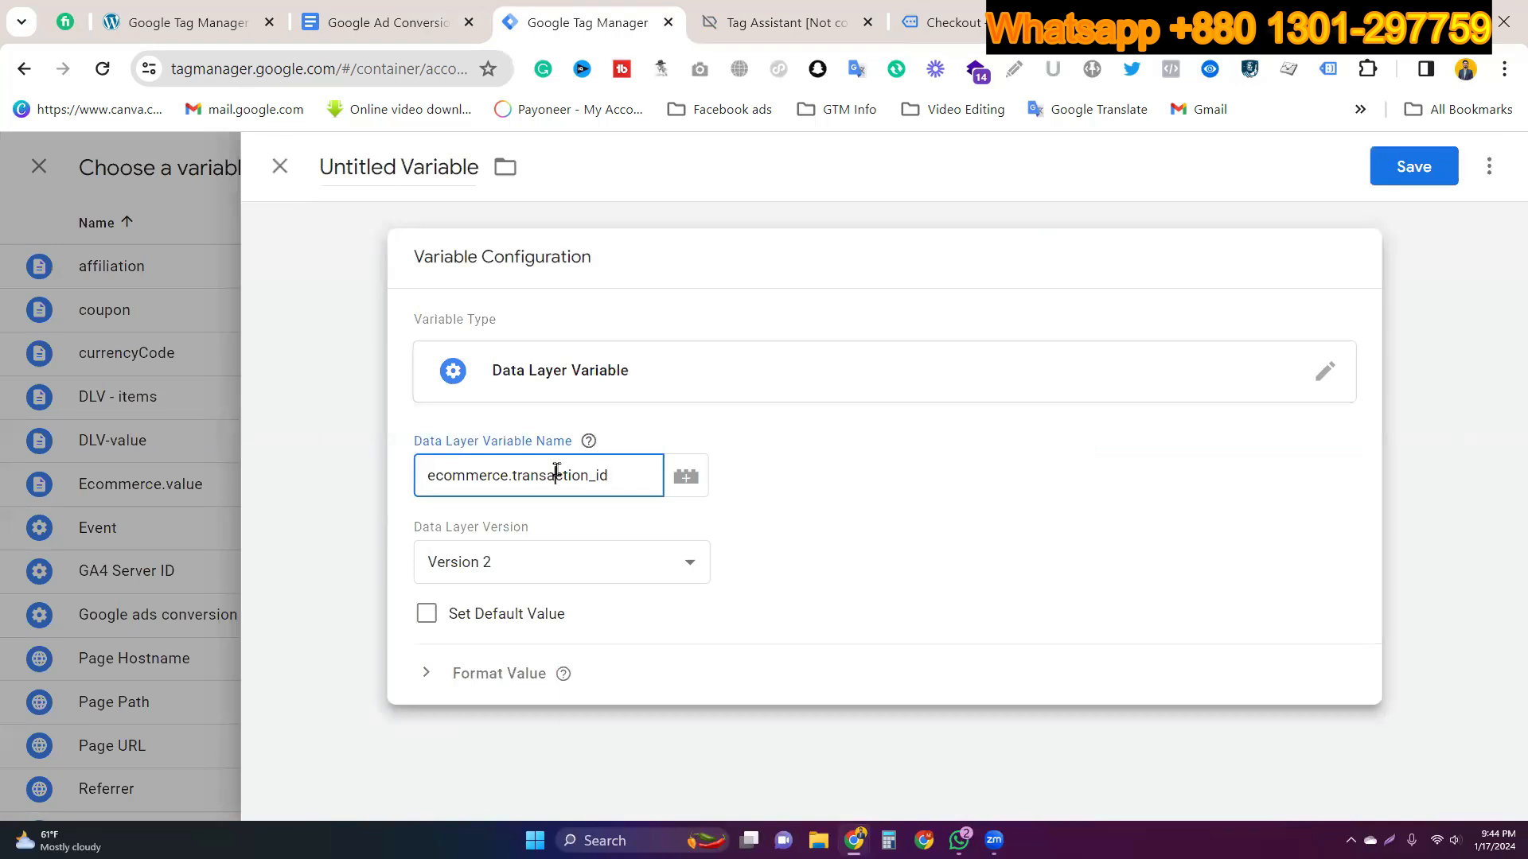
Step: Try to save the new Transaction ID variable under the name transaction_id
double_click(556, 473)
key(ctrl+c)
double_click(409, 154)
key(ctrl+a)
key(ctrl+v)
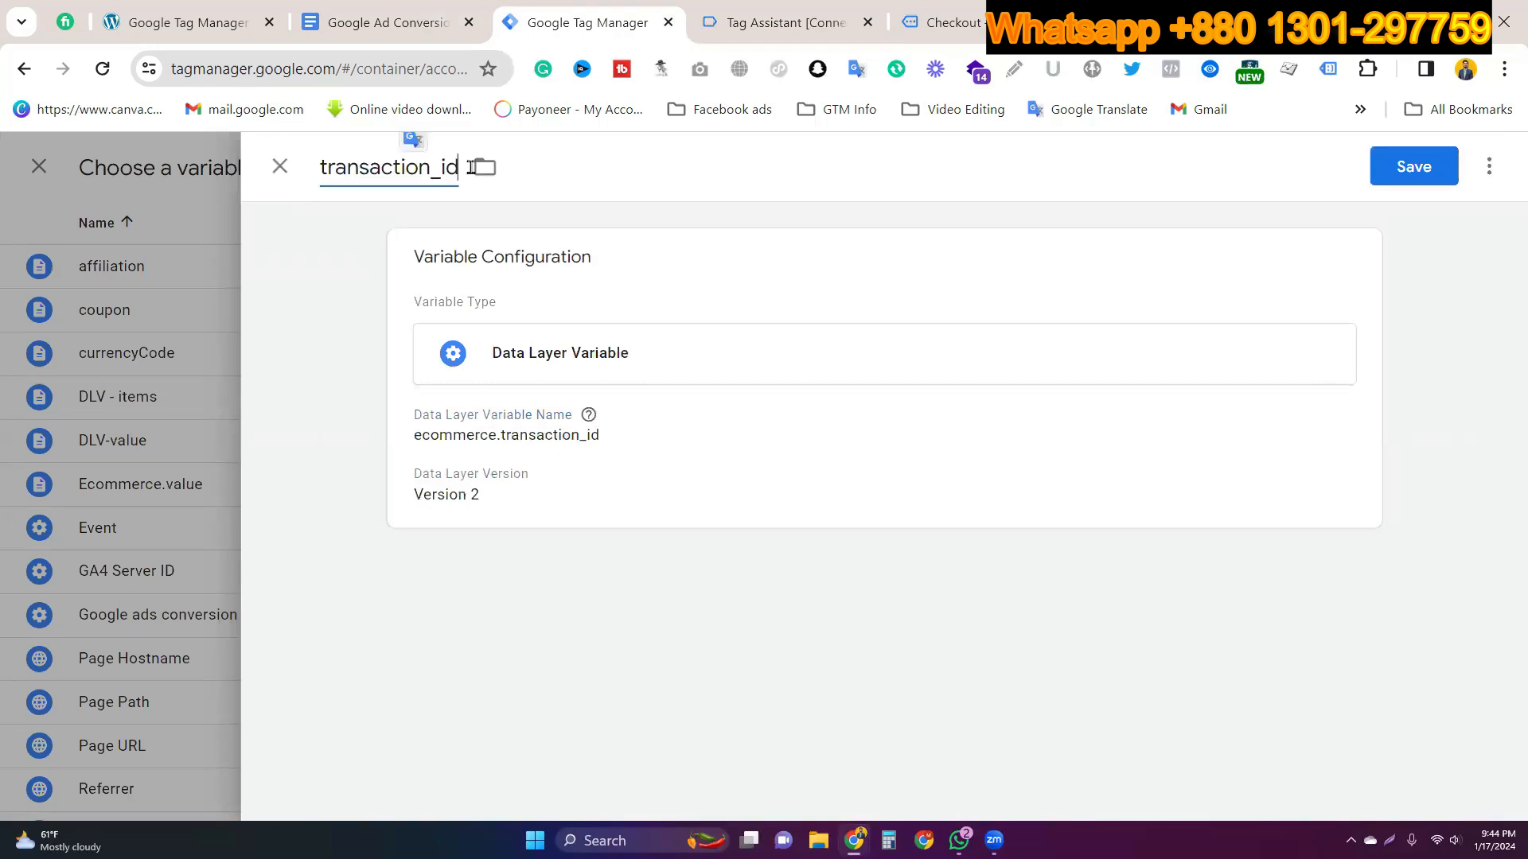
click(1413, 169)
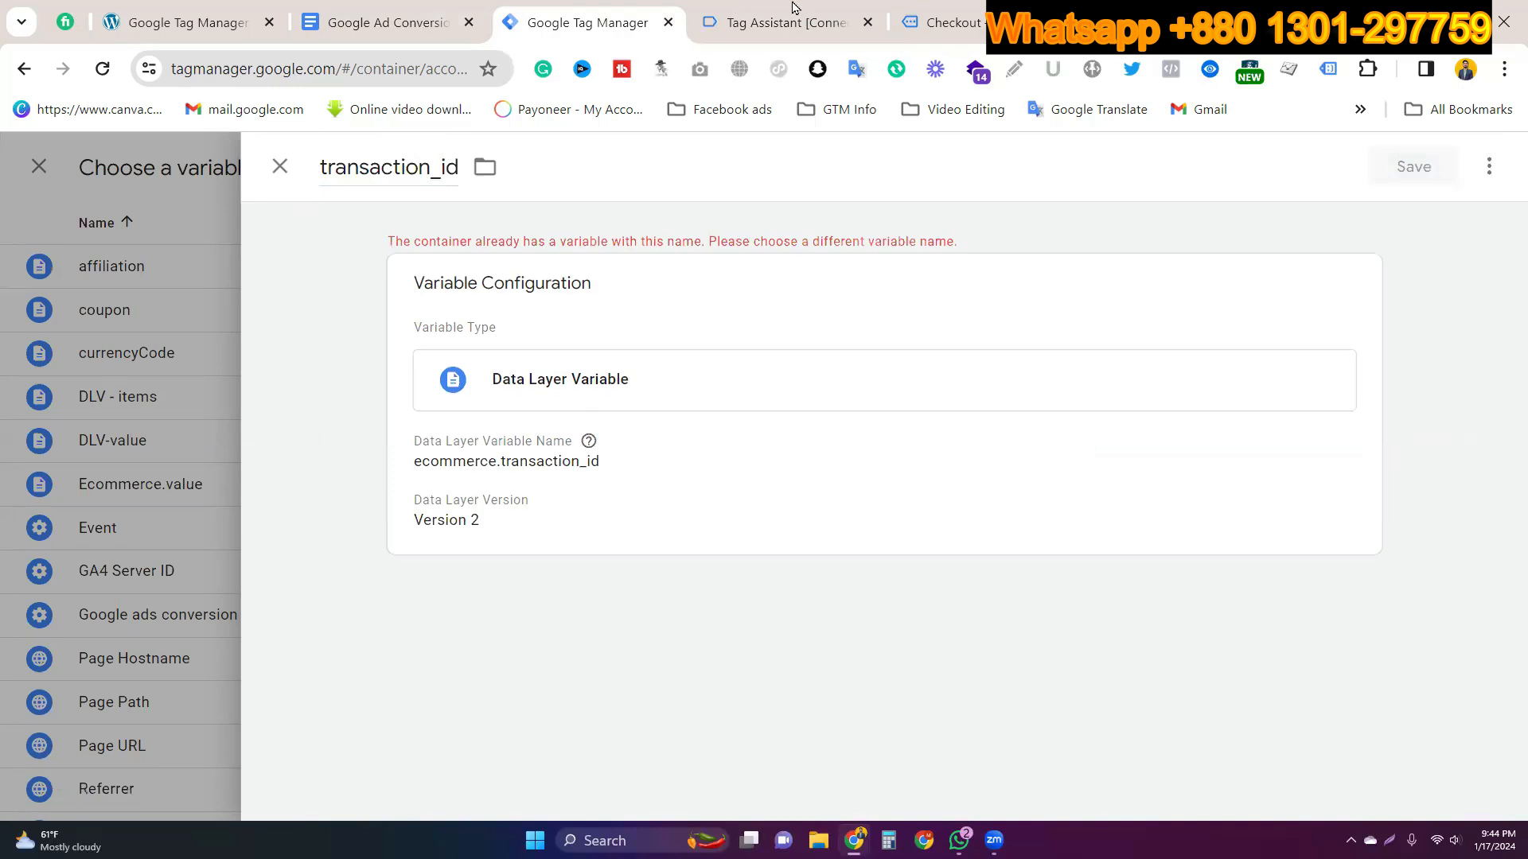
Step: Rename the Transaction ID variable to ecommerce.transaction_id, matching its data layer variable name, and save it
click(587, 486)
double_click(555, 499)
triple_click(555, 500)
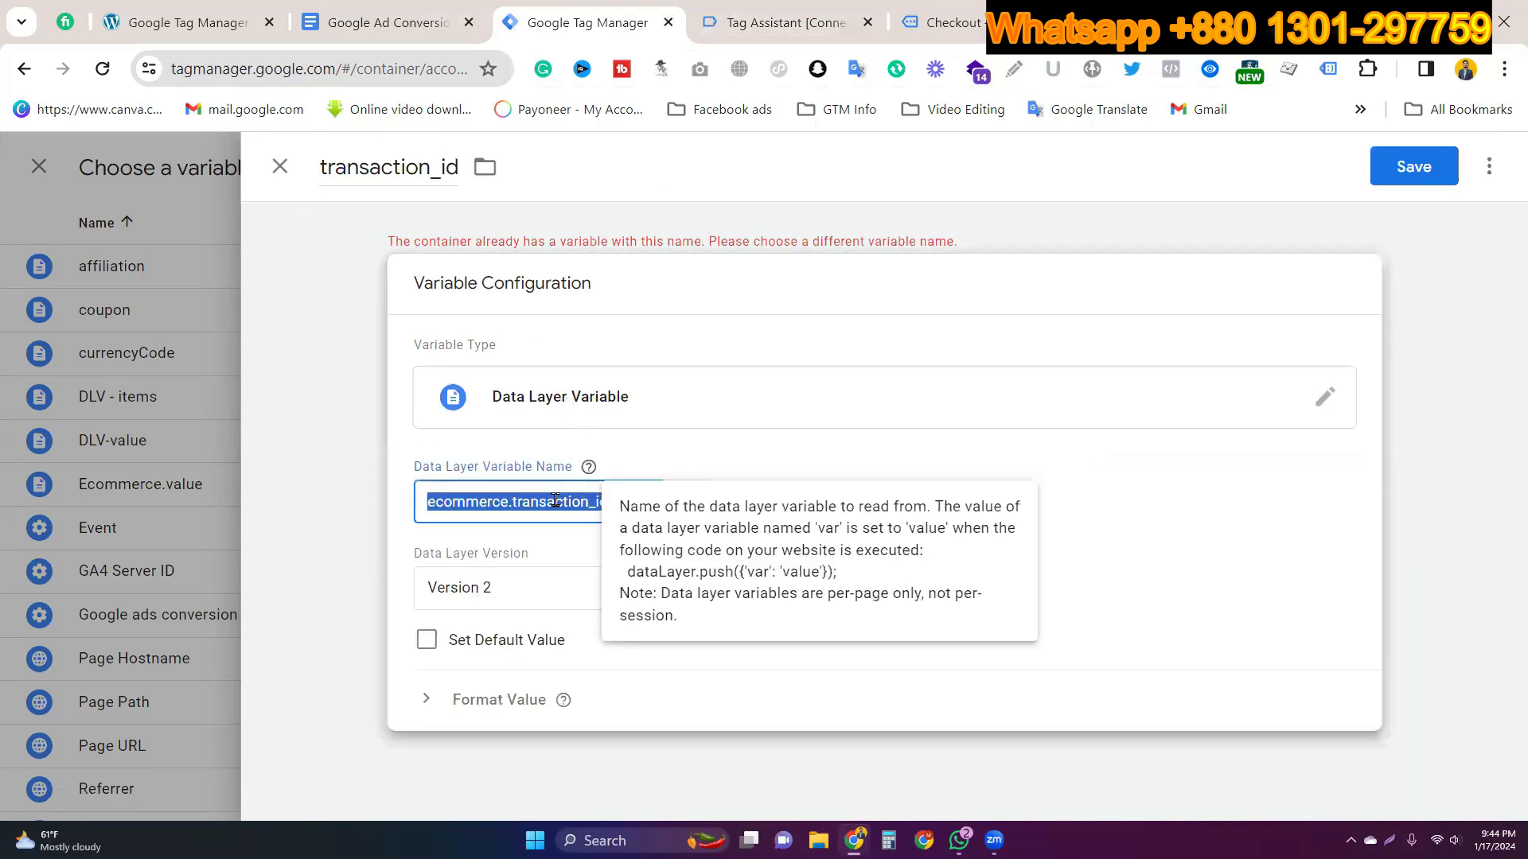
key(ctrl+c)
double_click(395, 169)
key(ctrl+v)
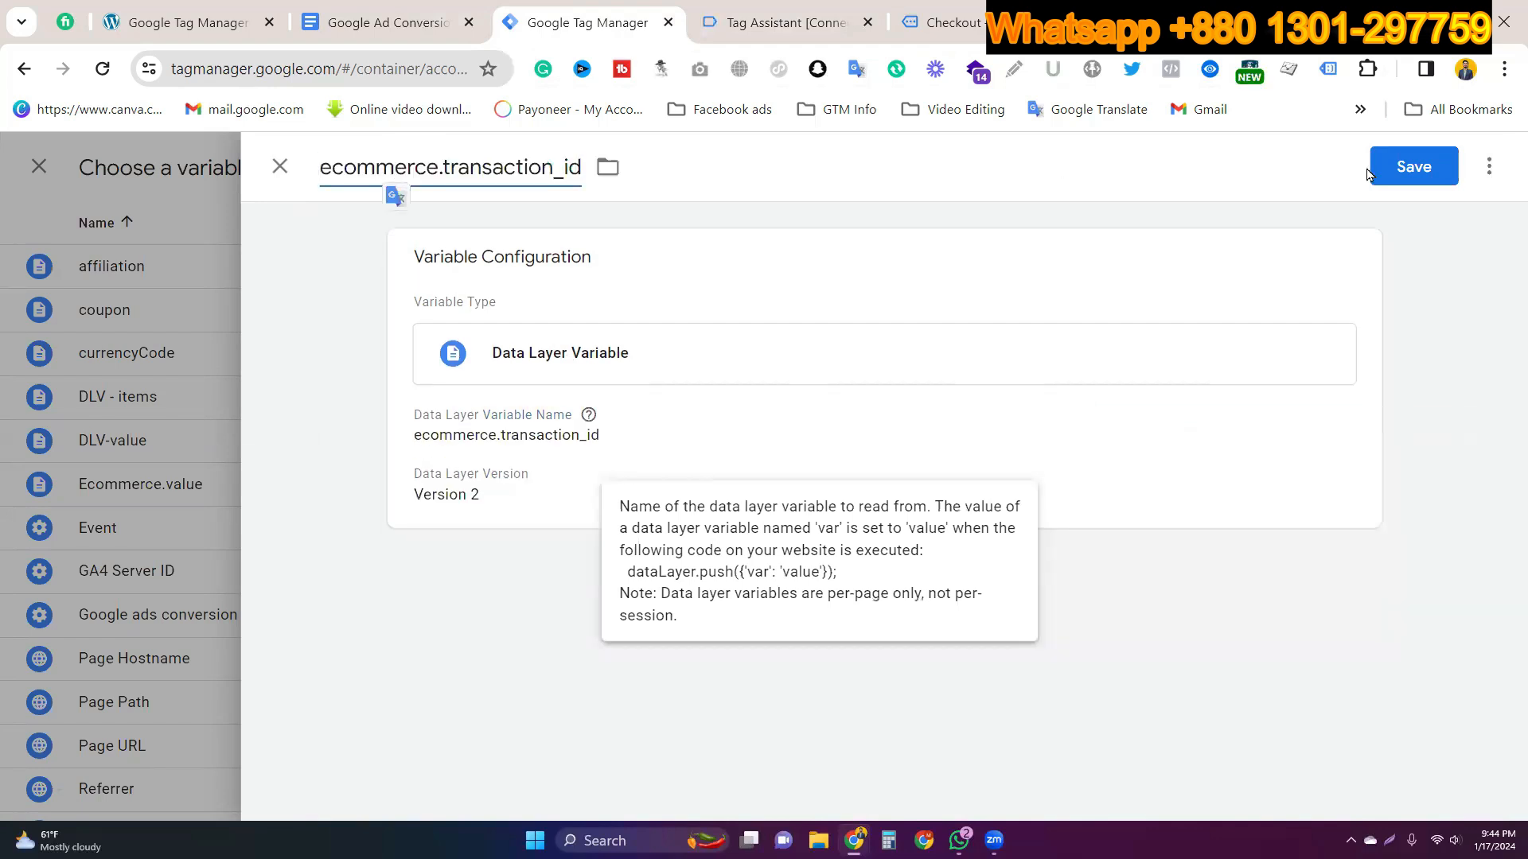
click(1414, 166)
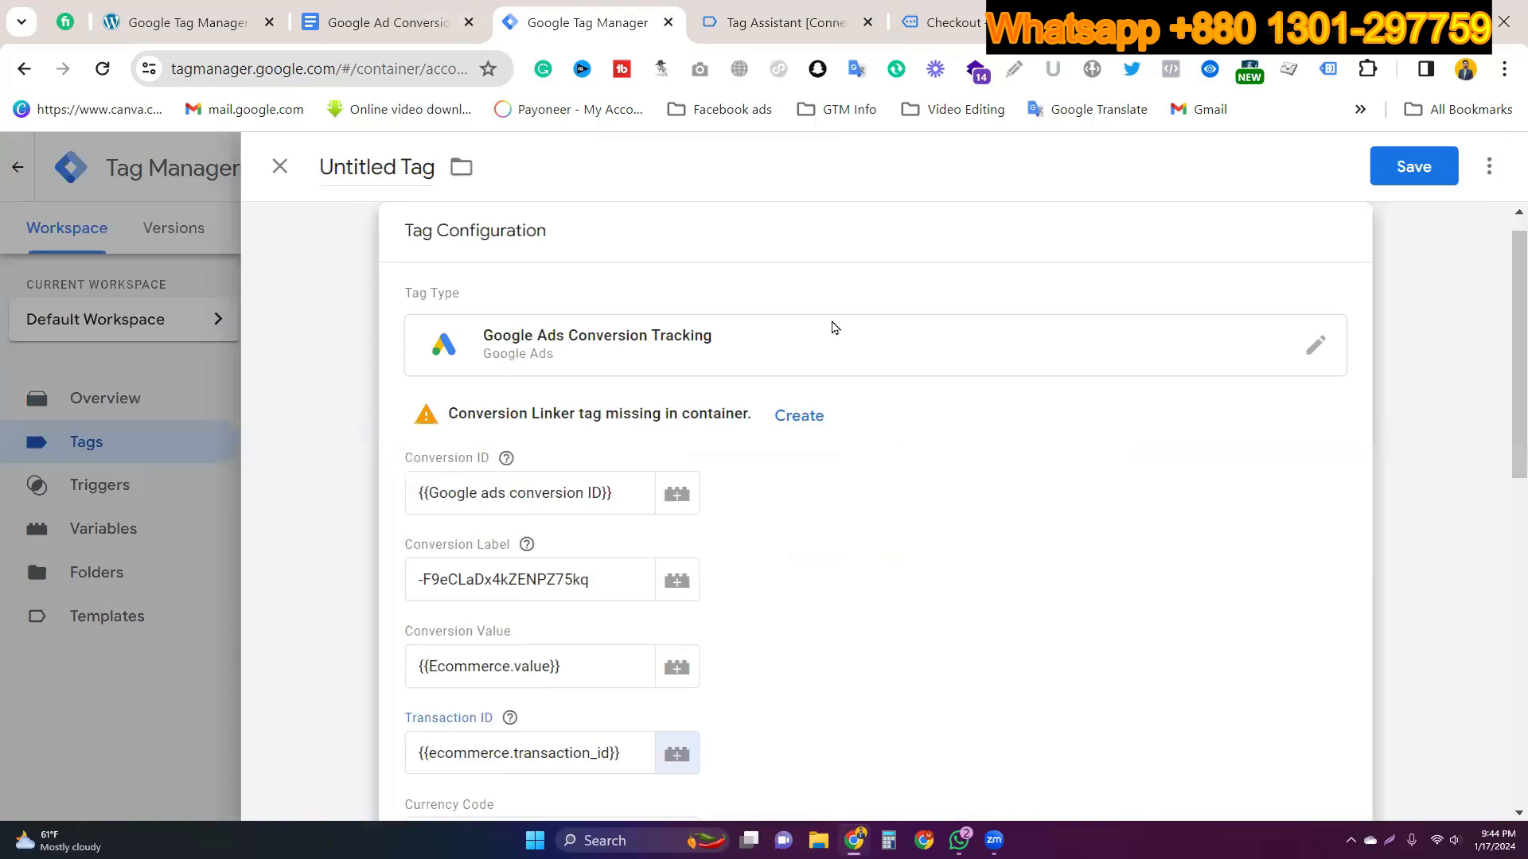
Step: Copy the currency parameter name from the purchase event's data layer in Tag Assistant, then return to the tag in Google Tag Manager
scroll(880, 390, down, 3)
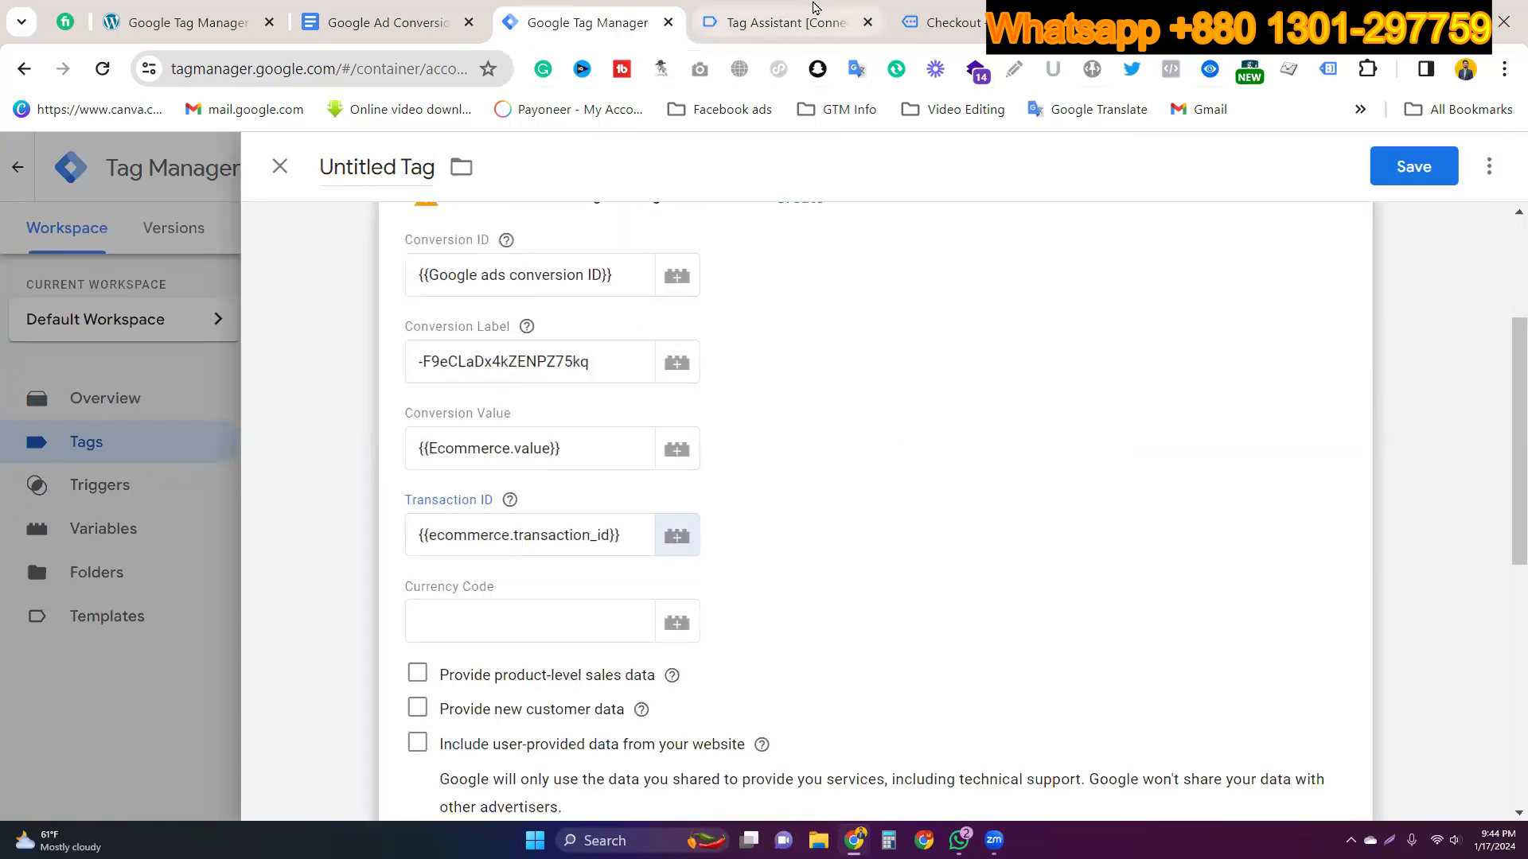
click(813, 9)
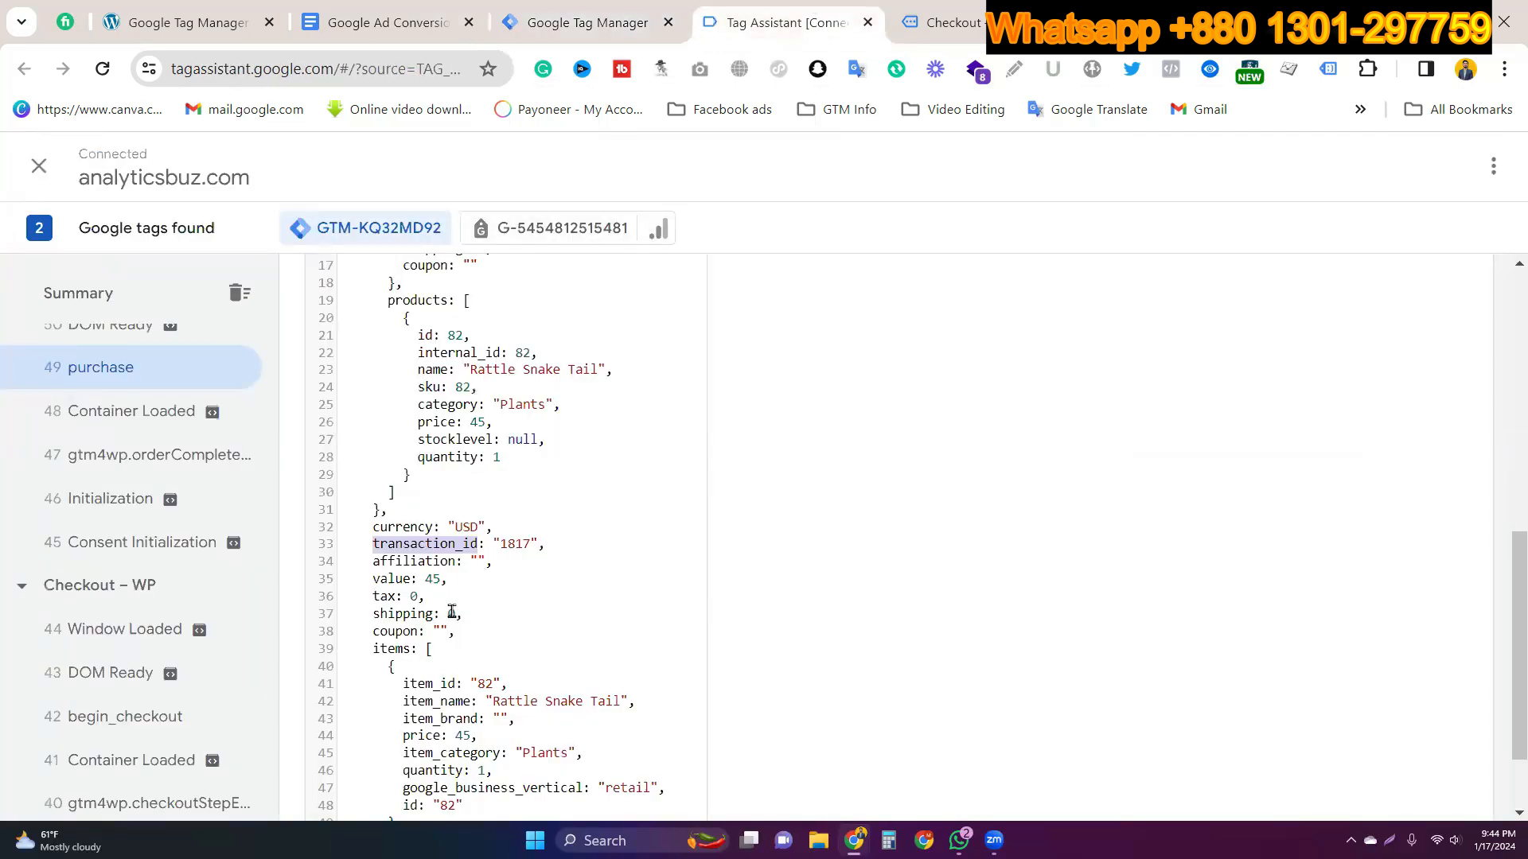
double_click(402, 527)
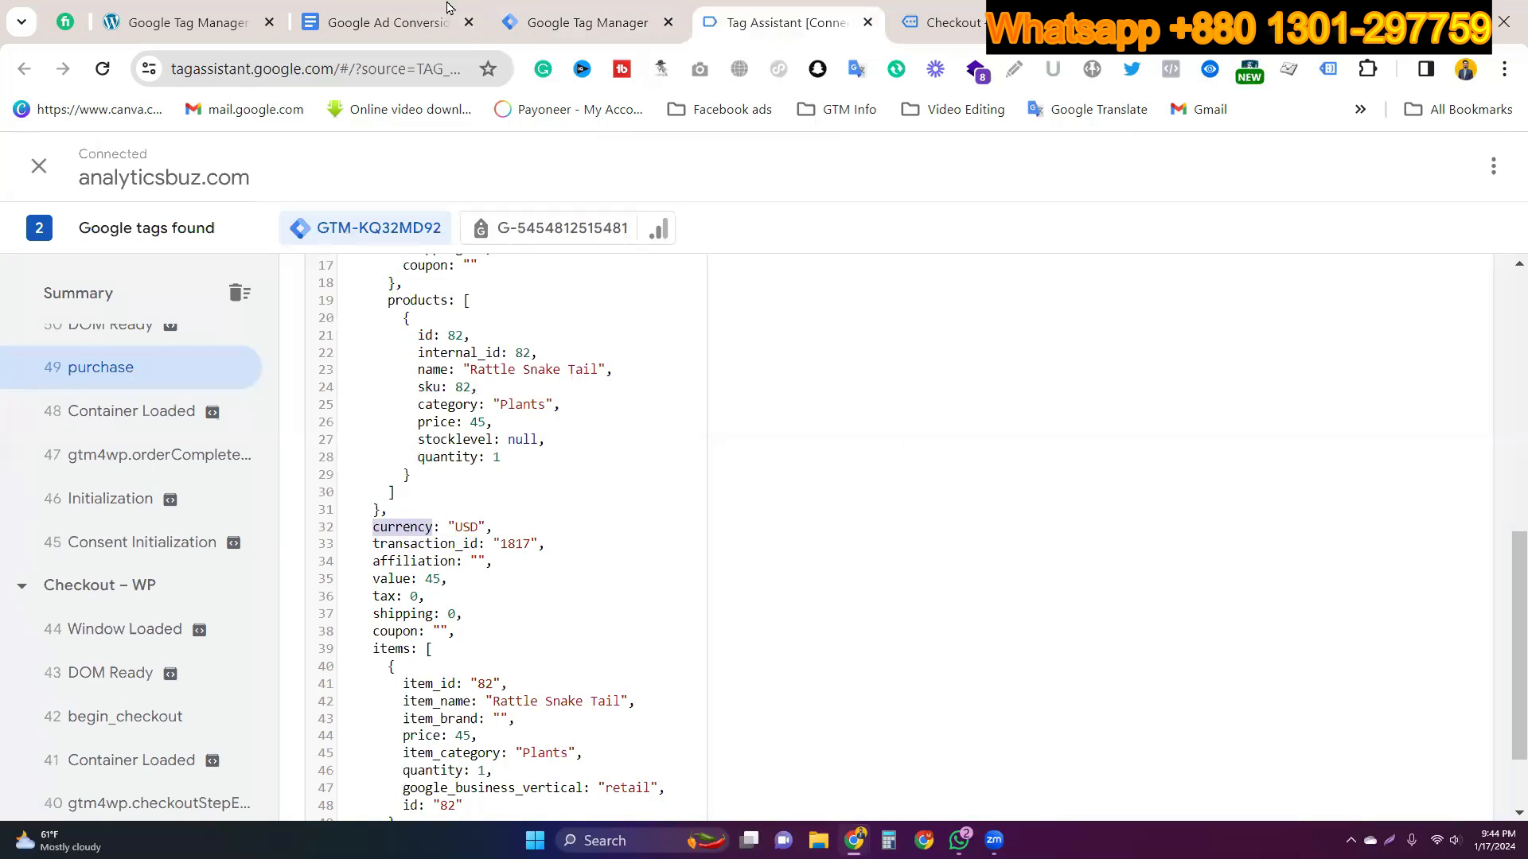
click(586, 22)
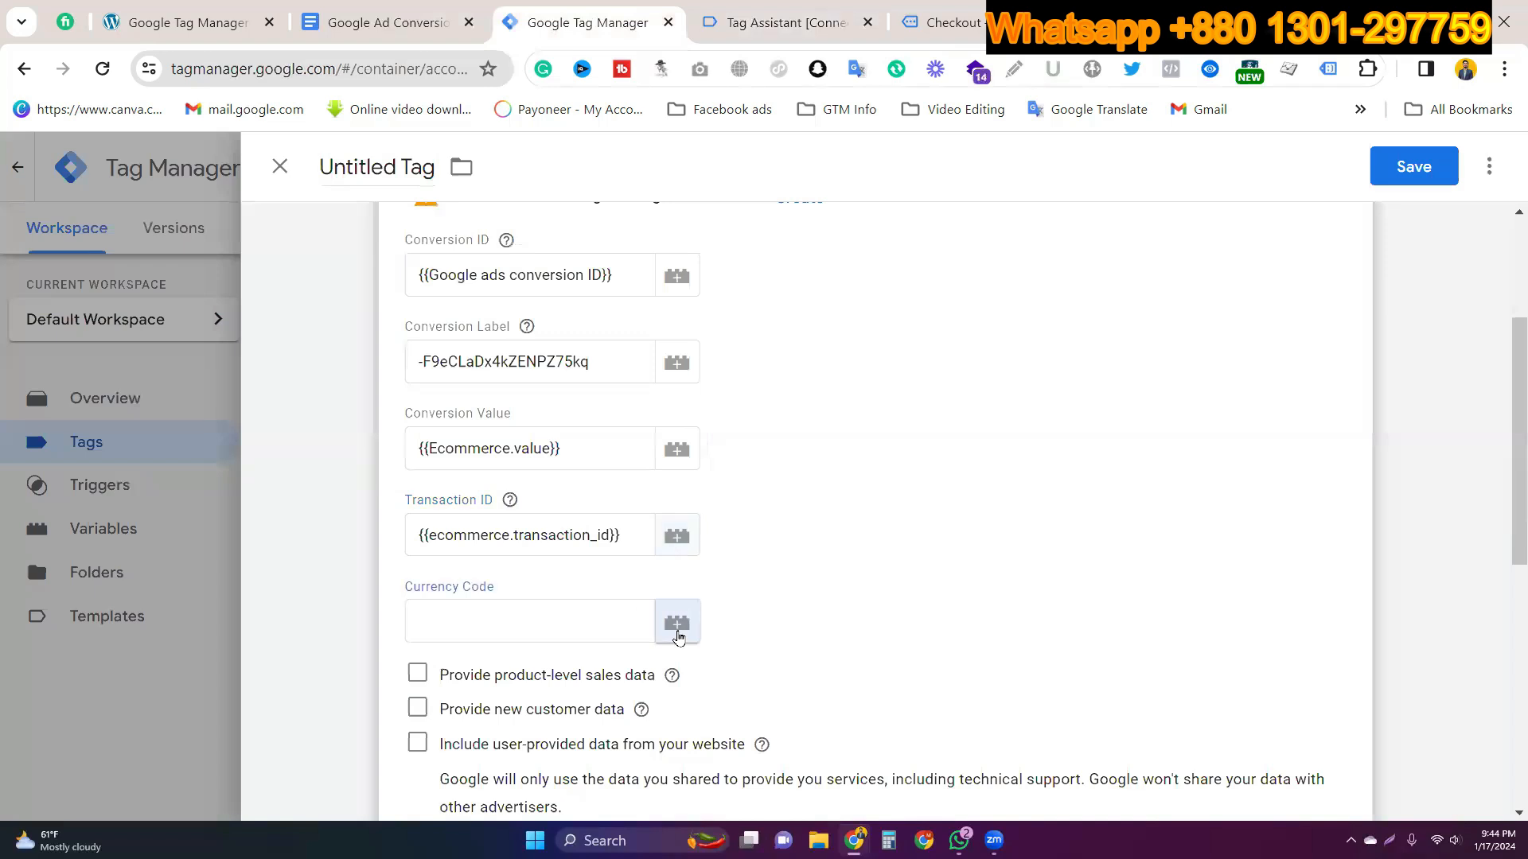
Step: Add a new variable of type Data Layer Variable for the tag's Currency Code
click(676, 624)
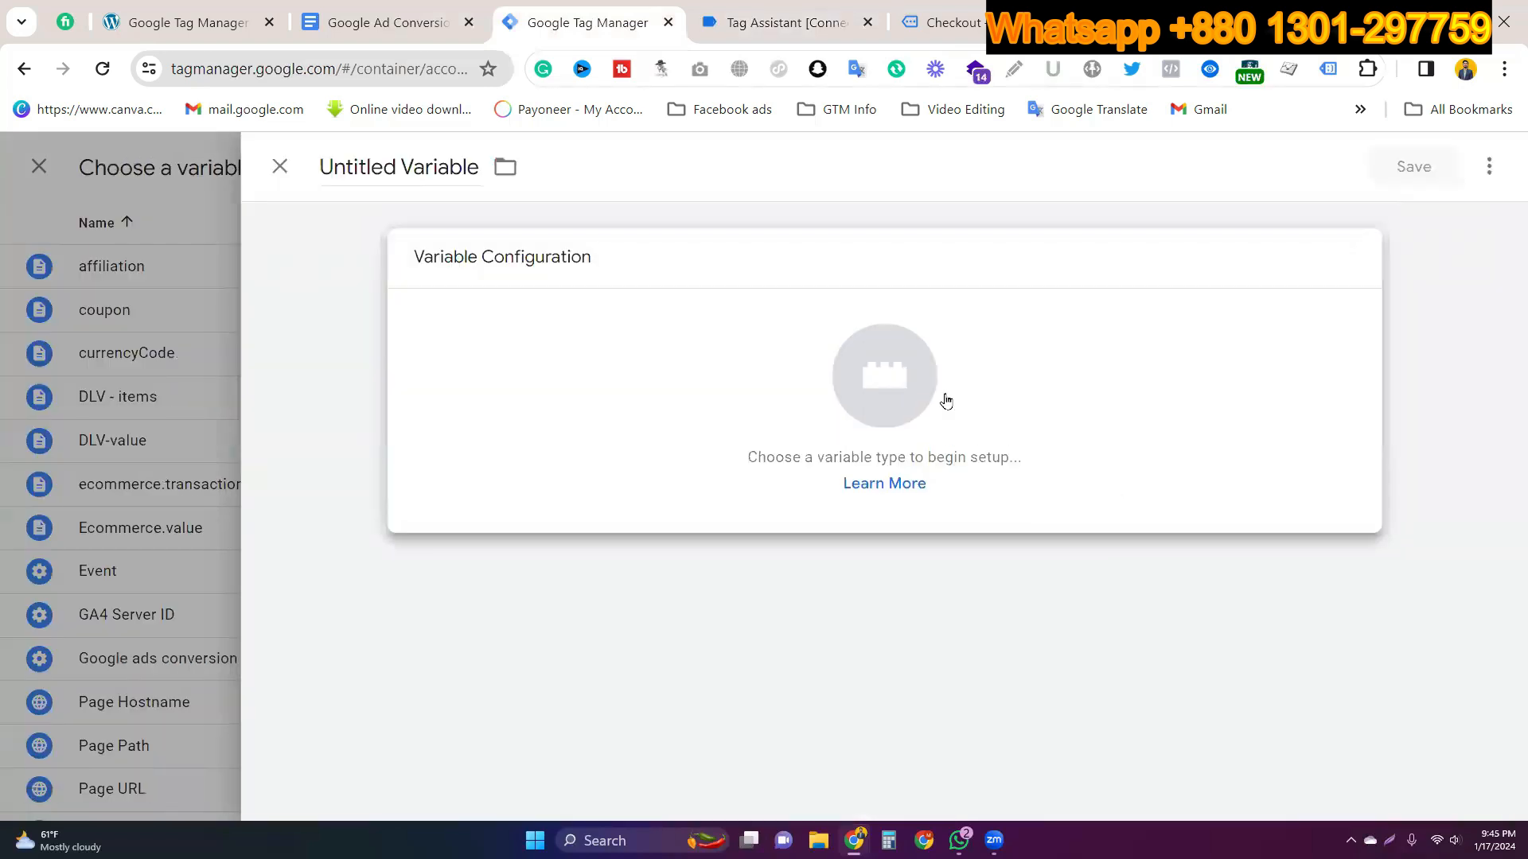
click(946, 400)
scroll(1129, 566, down, 3)
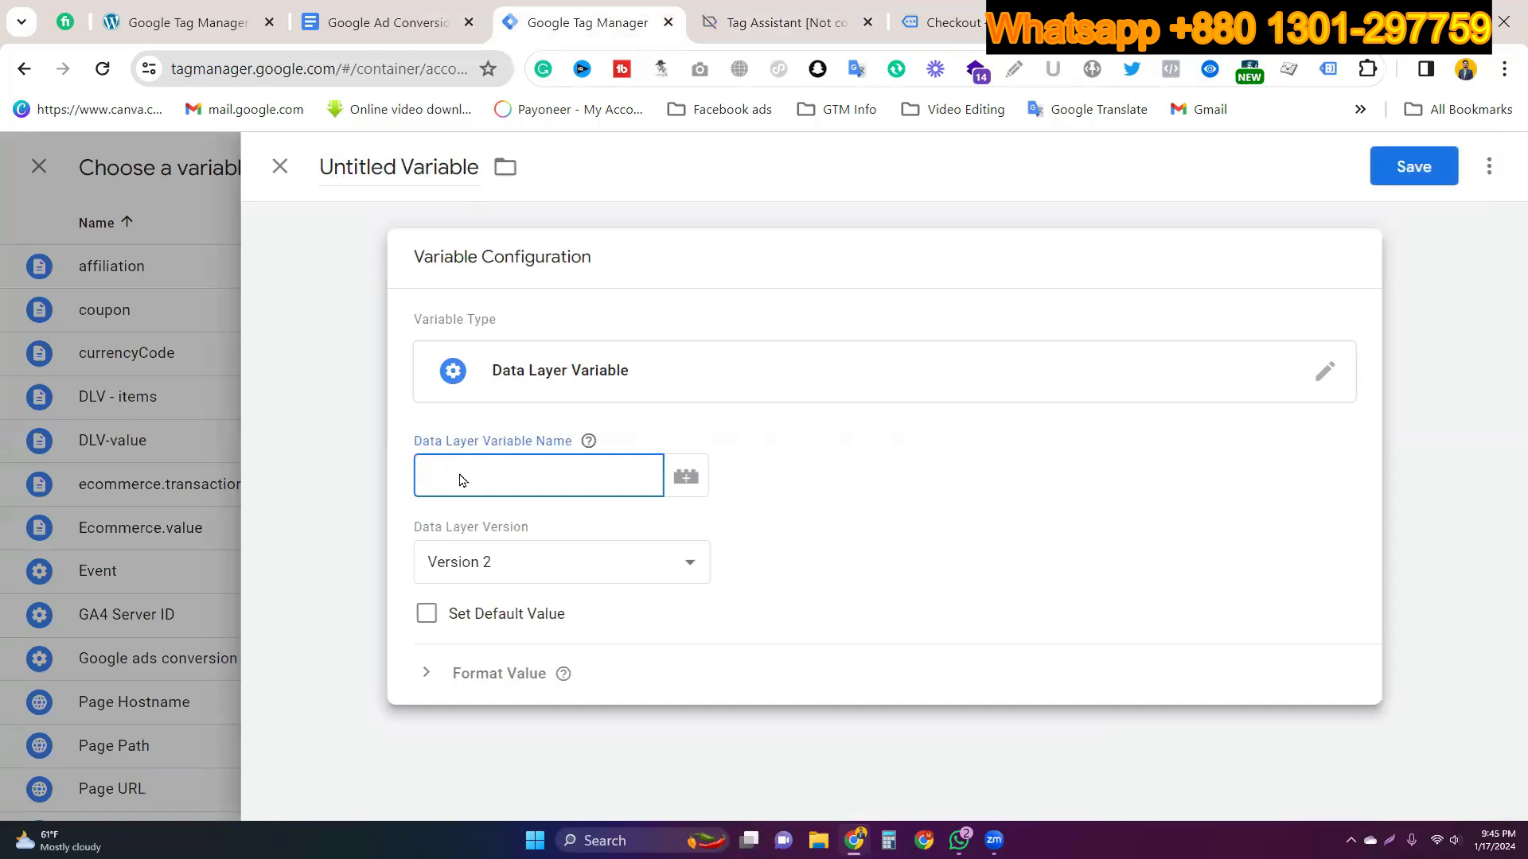
key(super+v)
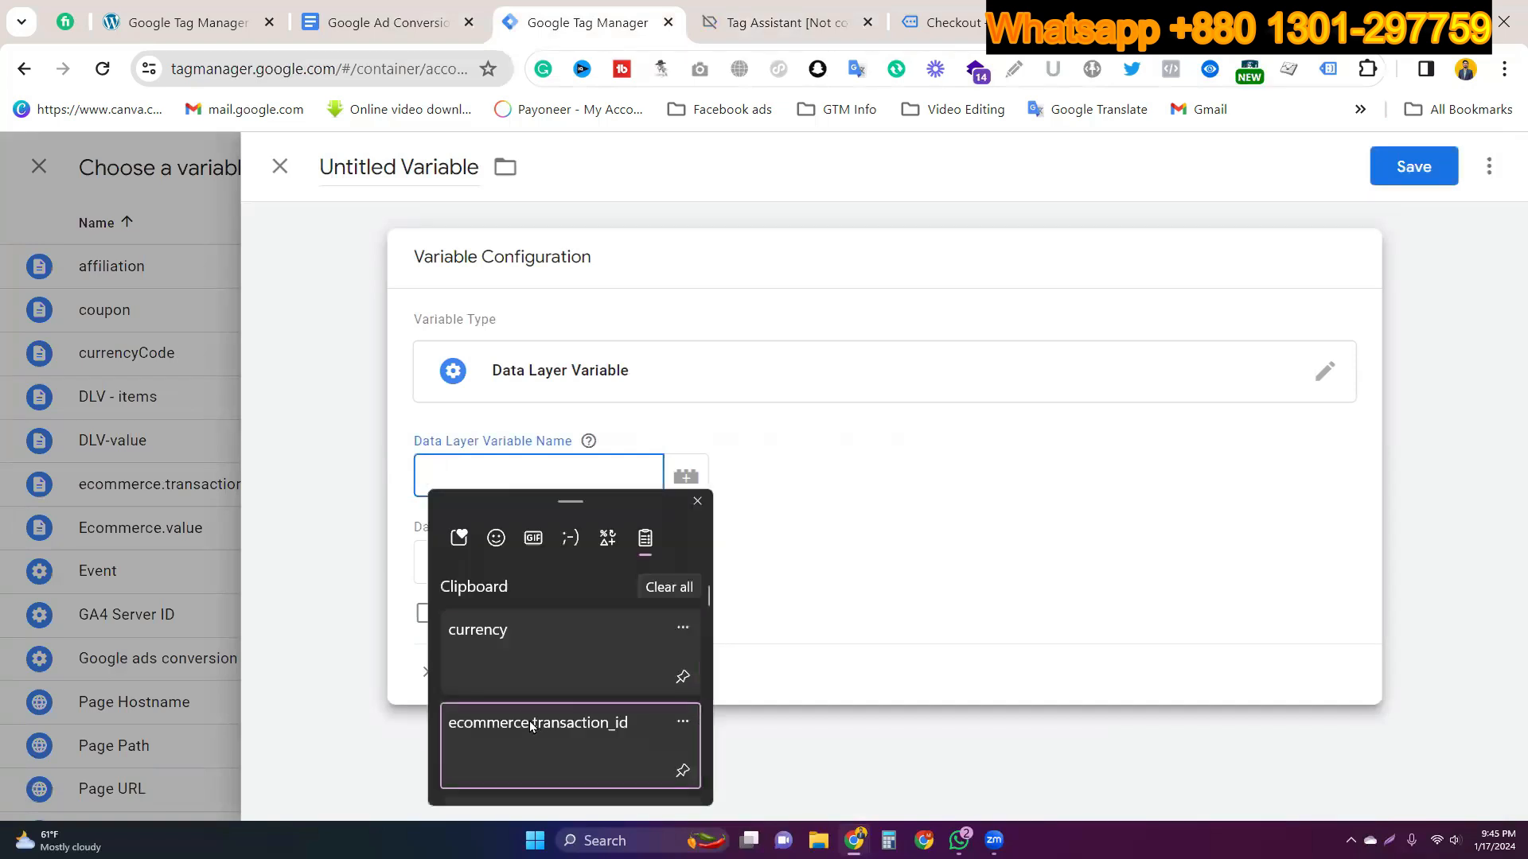
click(531, 726)
double_click(572, 478)
key(ctrl+v)
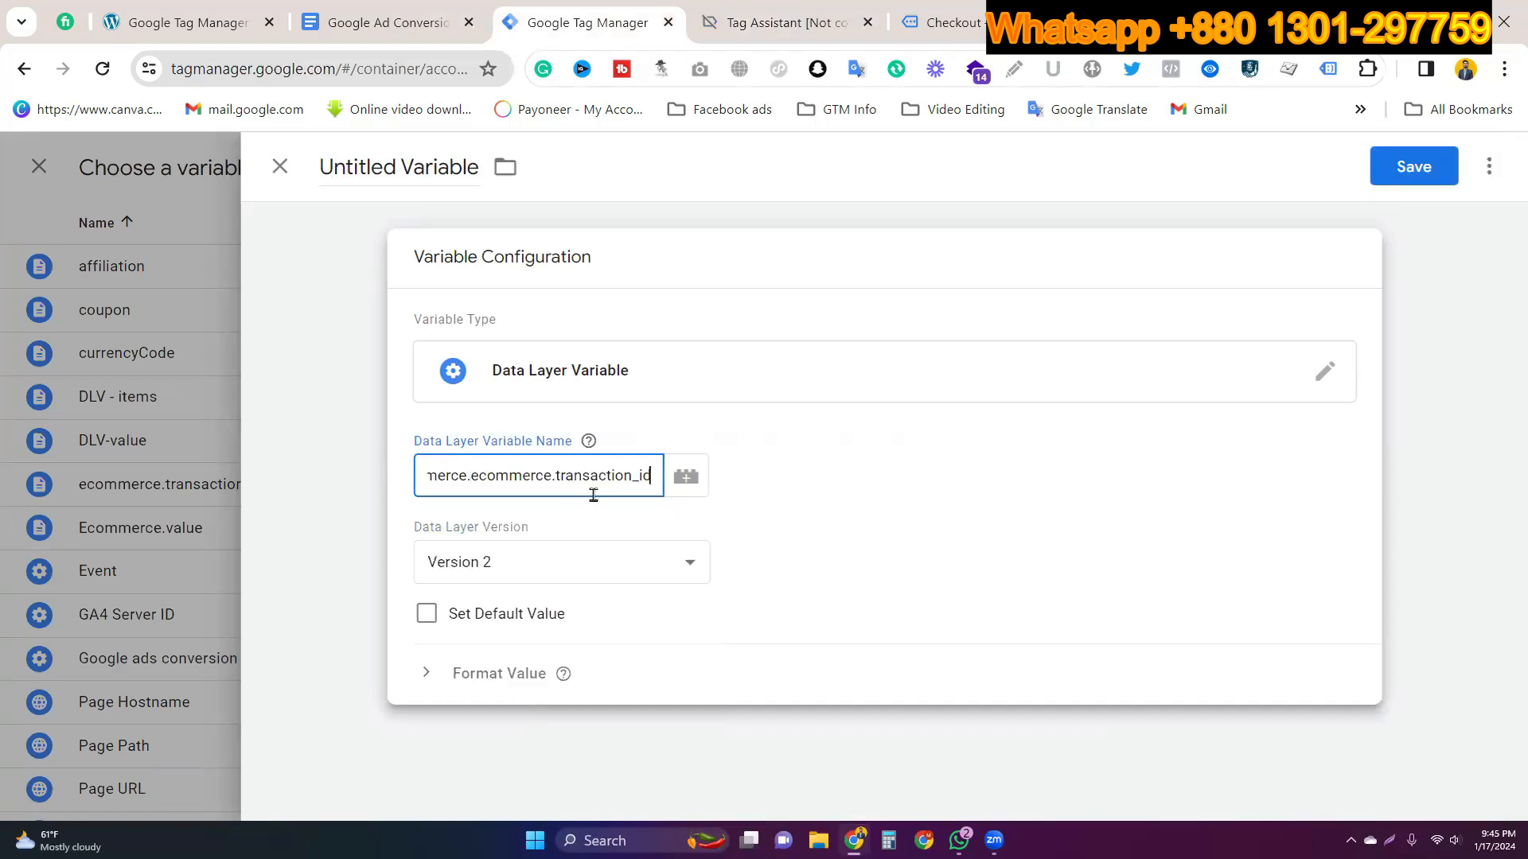
double_click(591, 475)
key(ctrl+a)
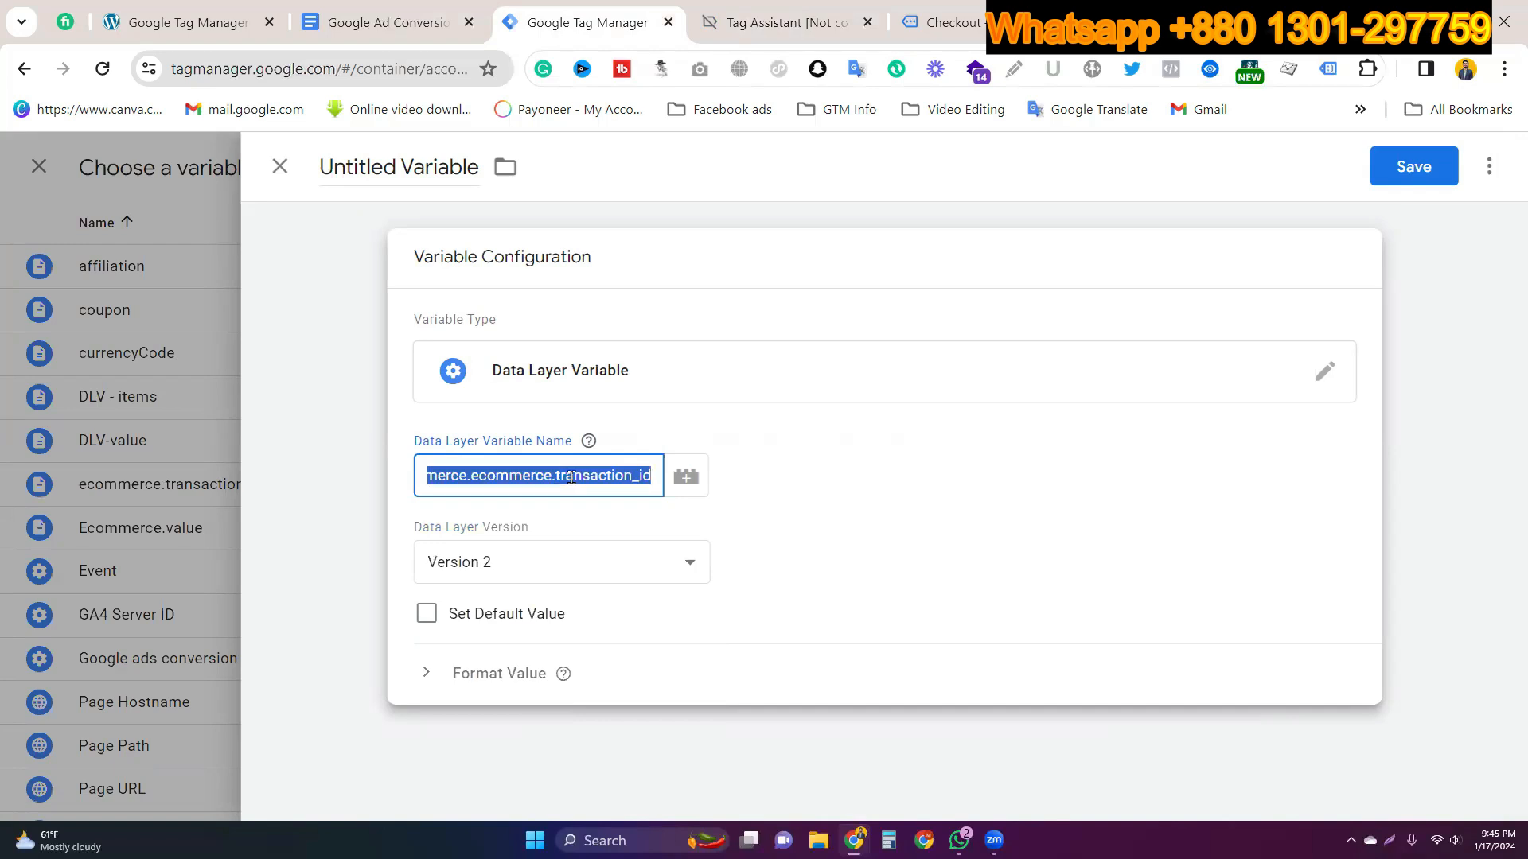
click(534, 477)
double_click(534, 477)
key(ctrl+a)
key(BackSpace)
Step: Set the data layer variable name to ecommerce.currency, give the variable the same title, and save it
key(ctrl+v)
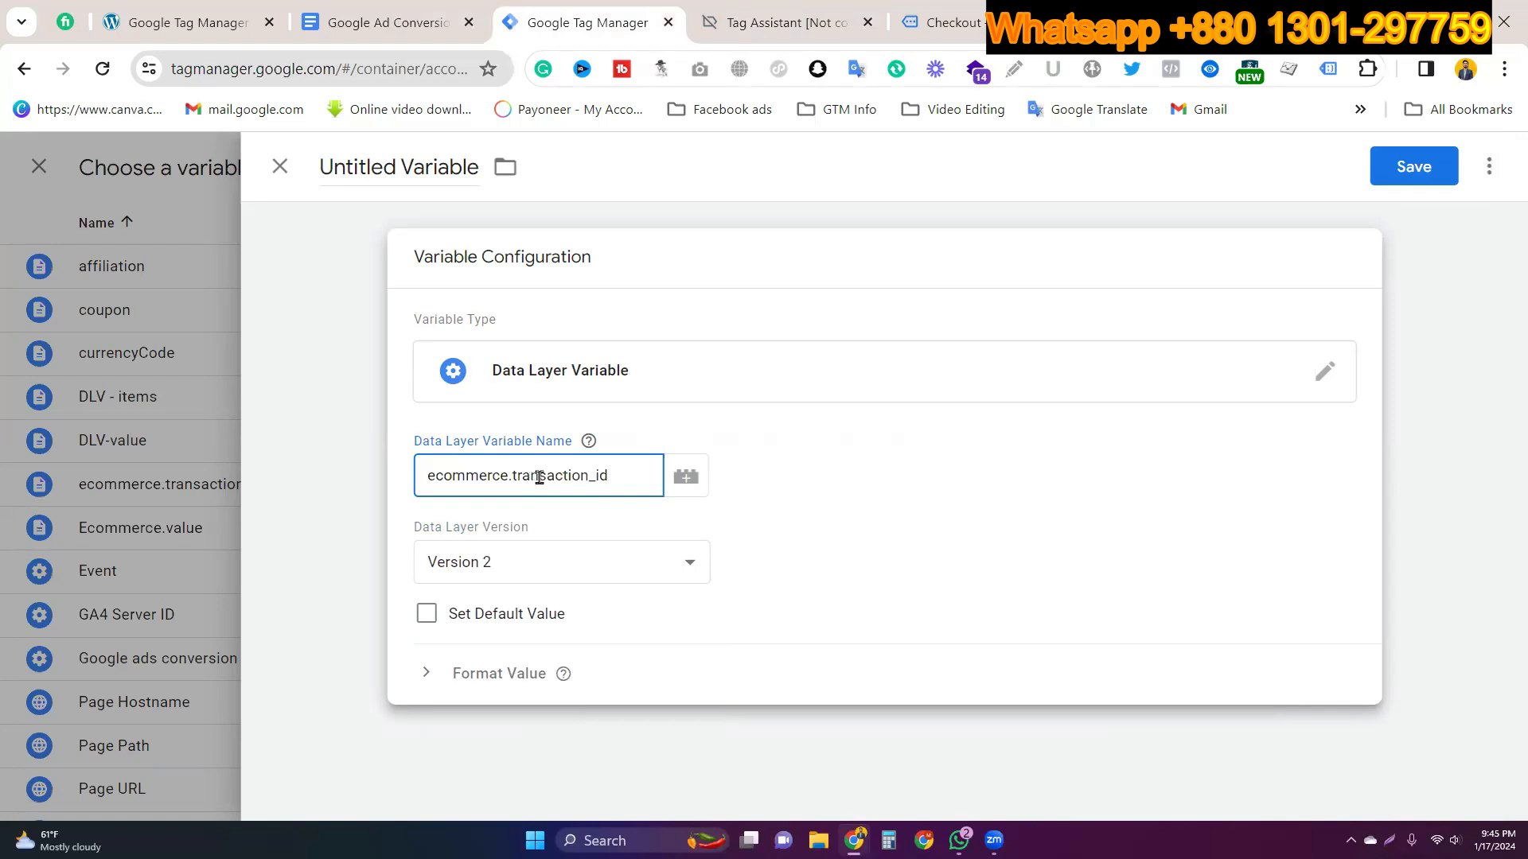
double_click(538, 477)
text(currency)
triple_click(539, 477)
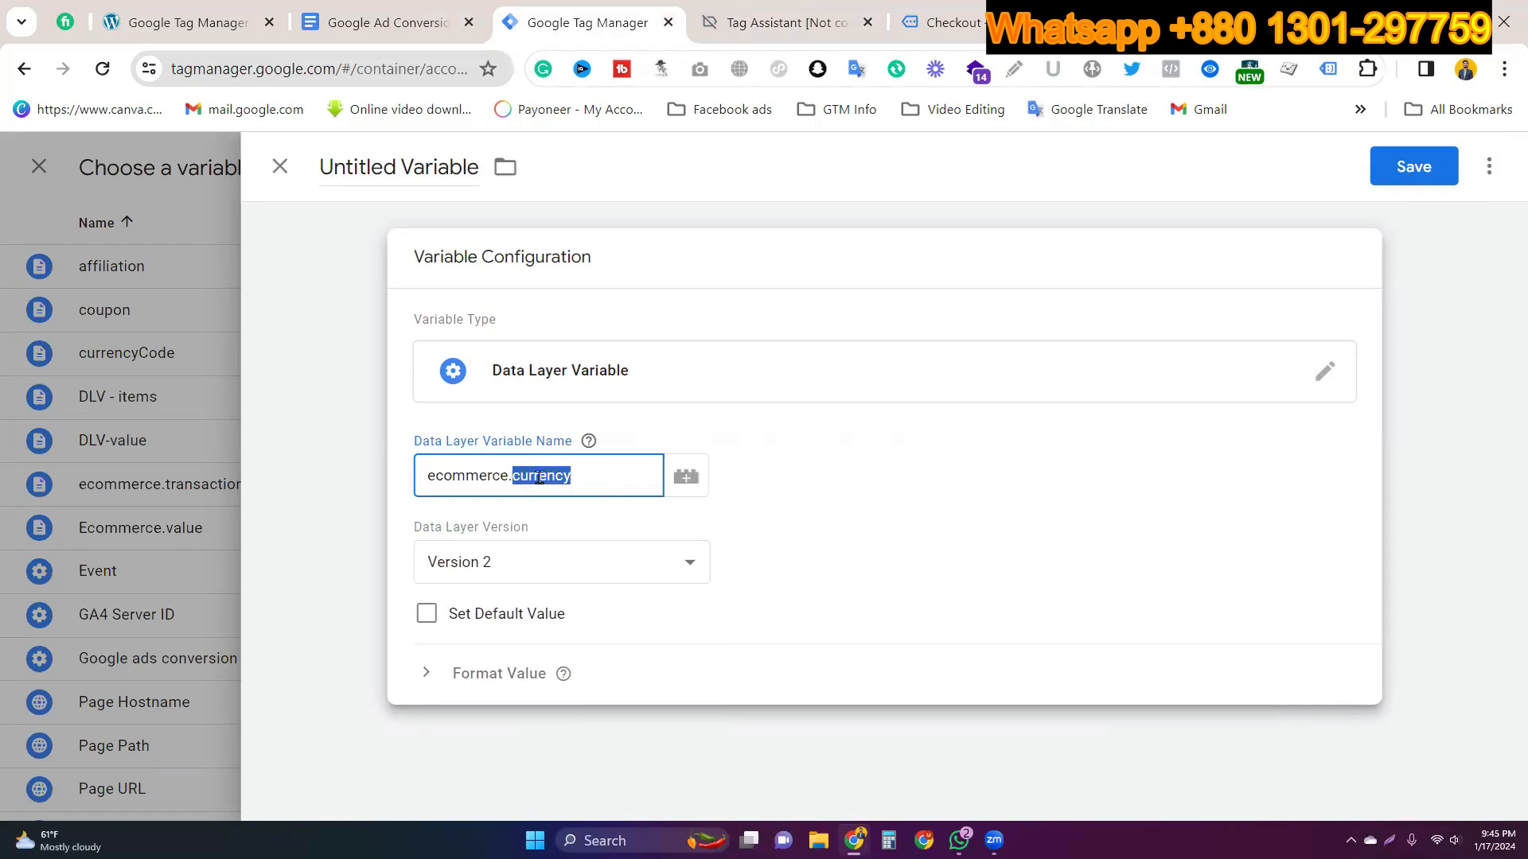
click(390, 168)
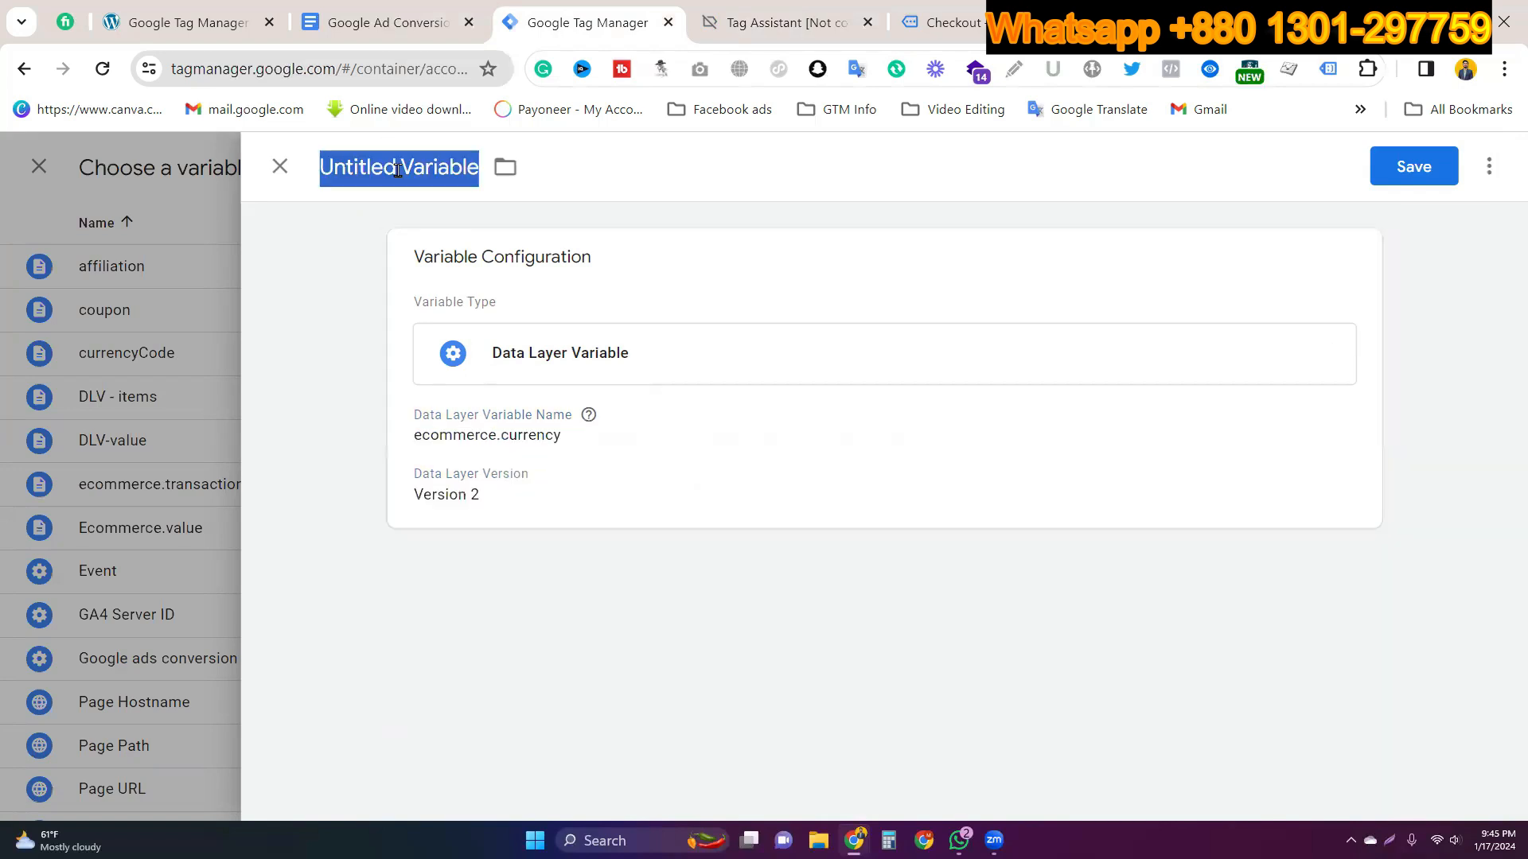
key(ctrl+v)
click(1450, 168)
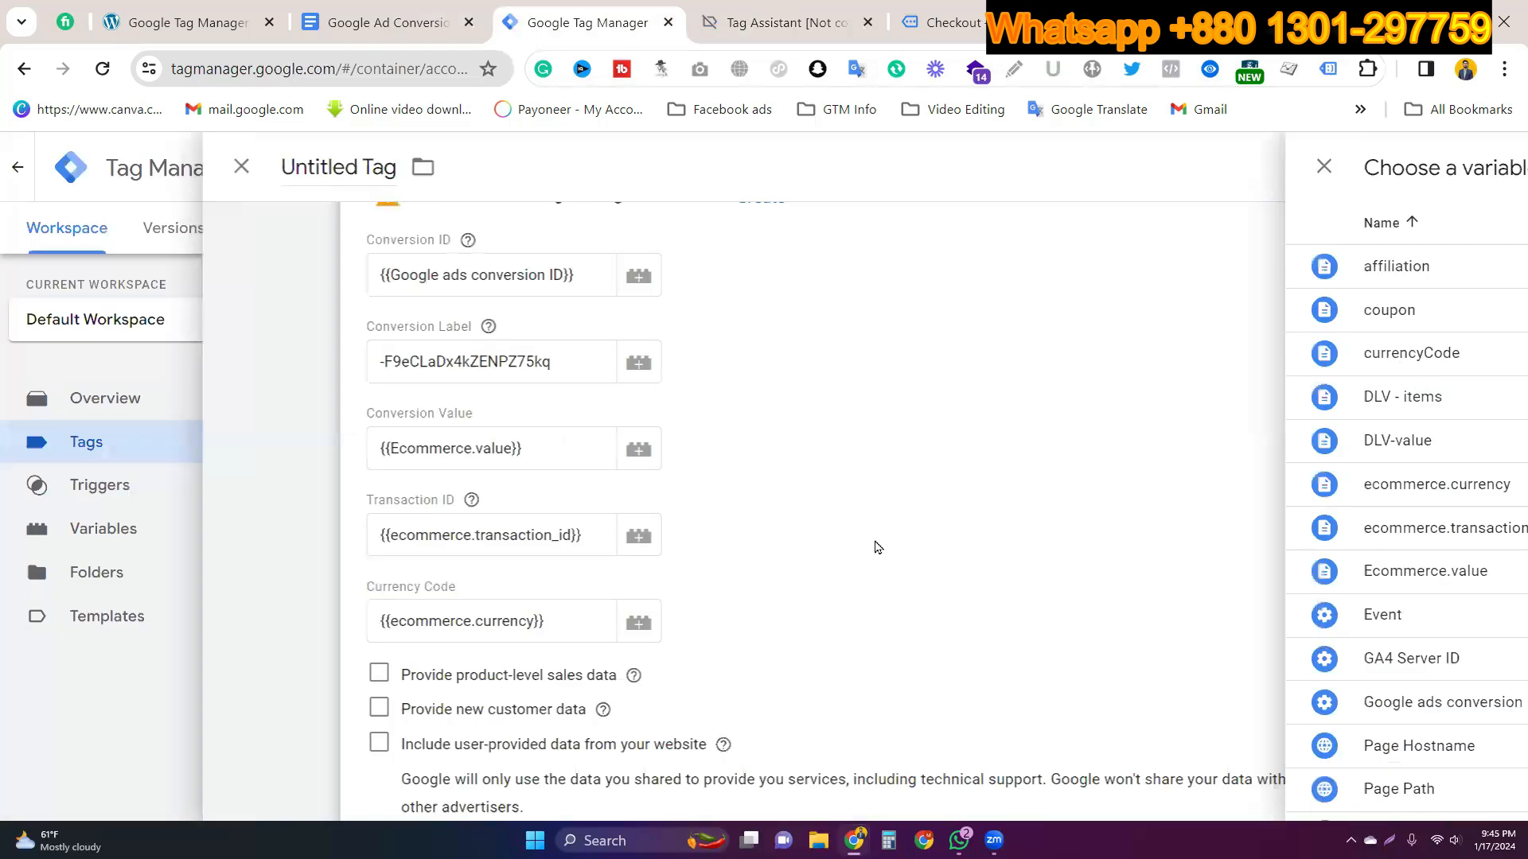
Step: Open the tag's trigger choices and compare the event name of Purchase Trigger with the purchase event in Tag Assistant
scroll(805, 553, down, 4)
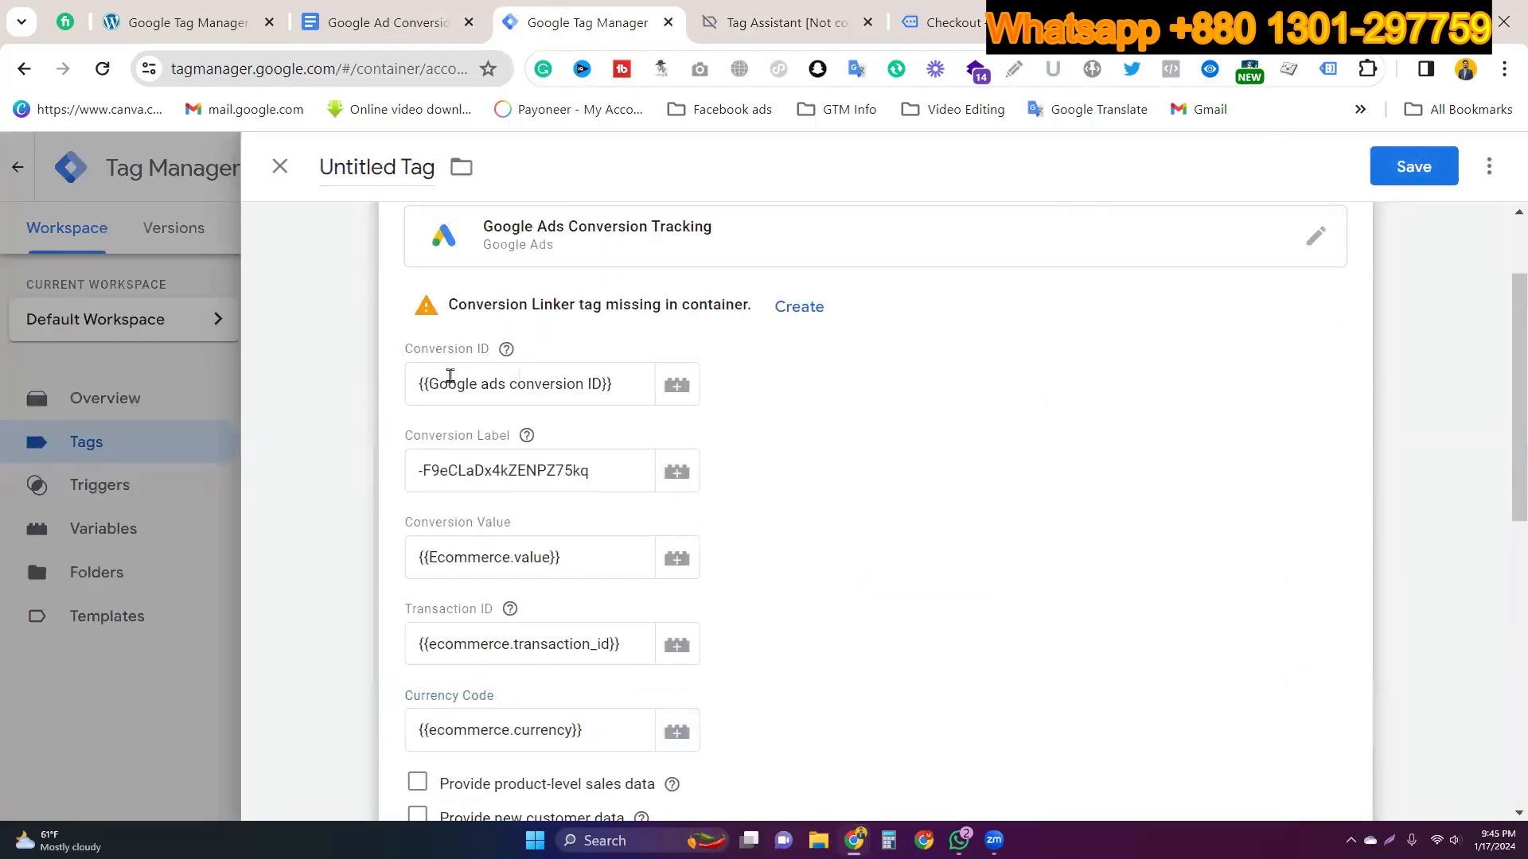
scroll(726, 583, down, 8)
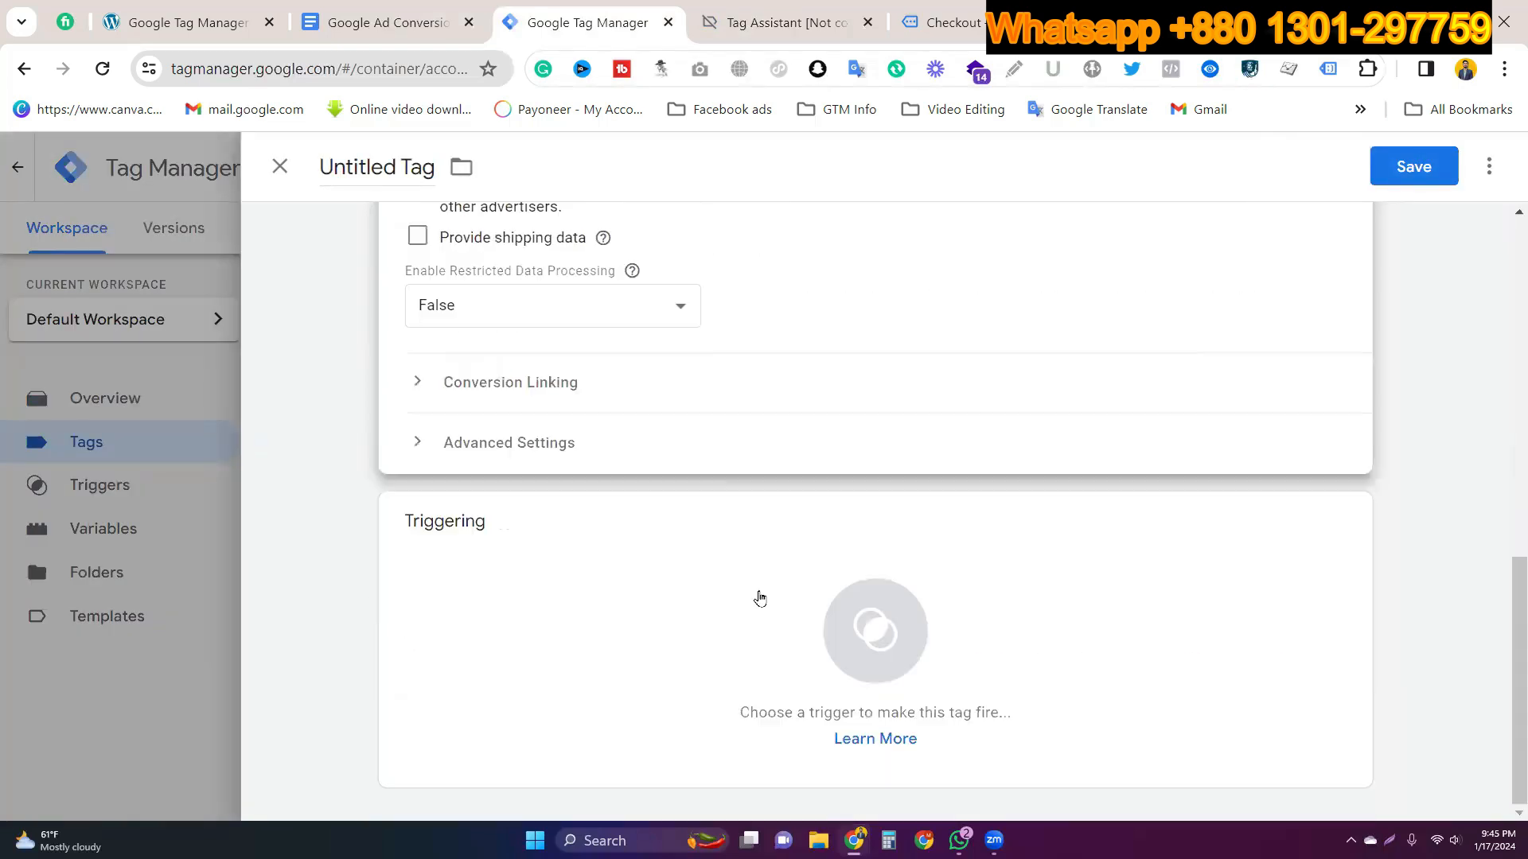
click(708, 619)
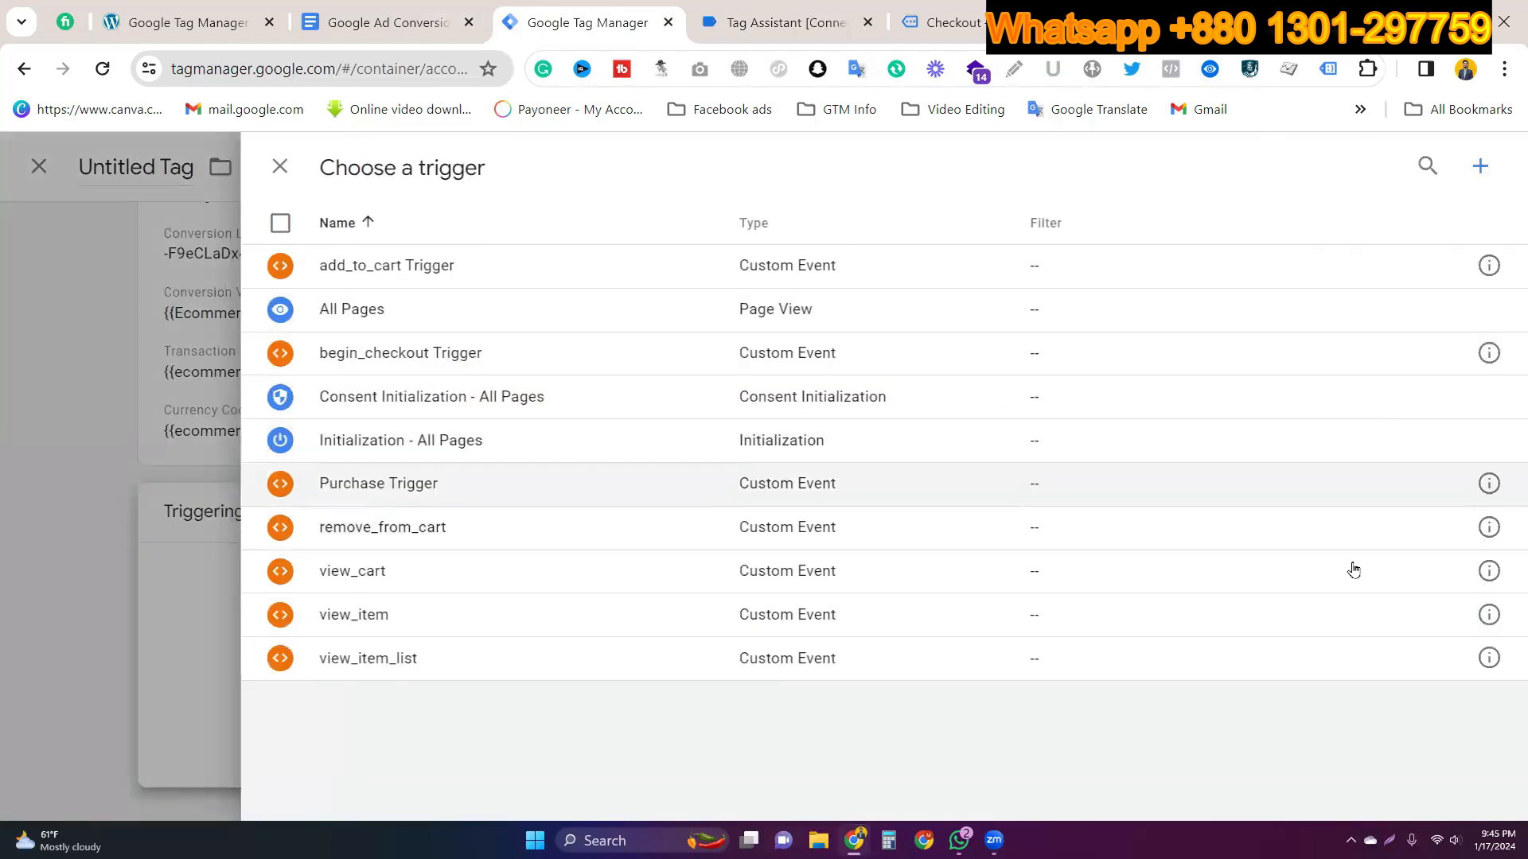
click(1488, 483)
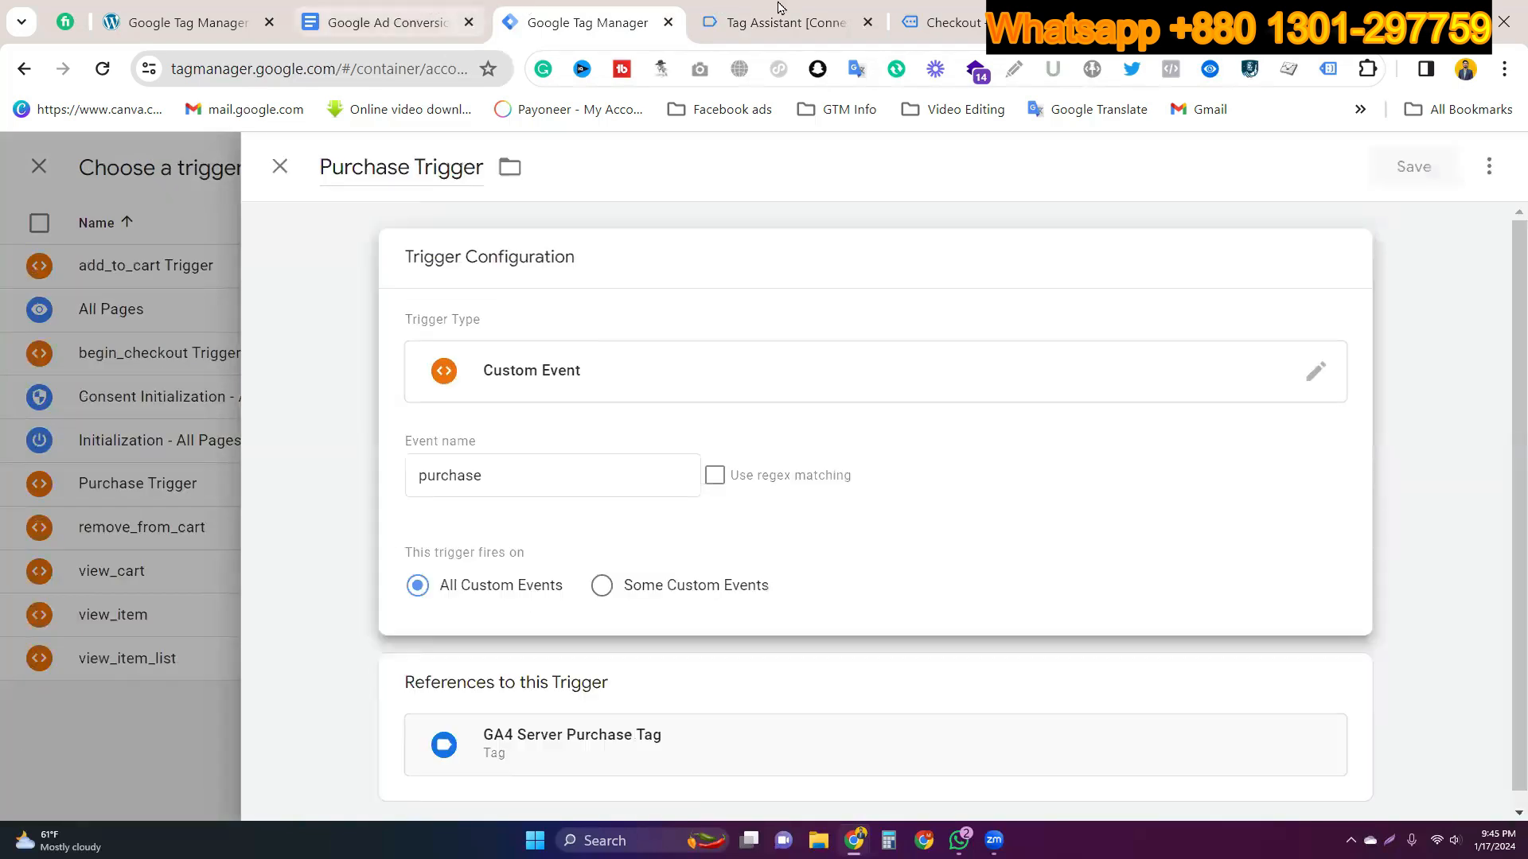
click(820, 8)
scroll(461, 439, up, 8)
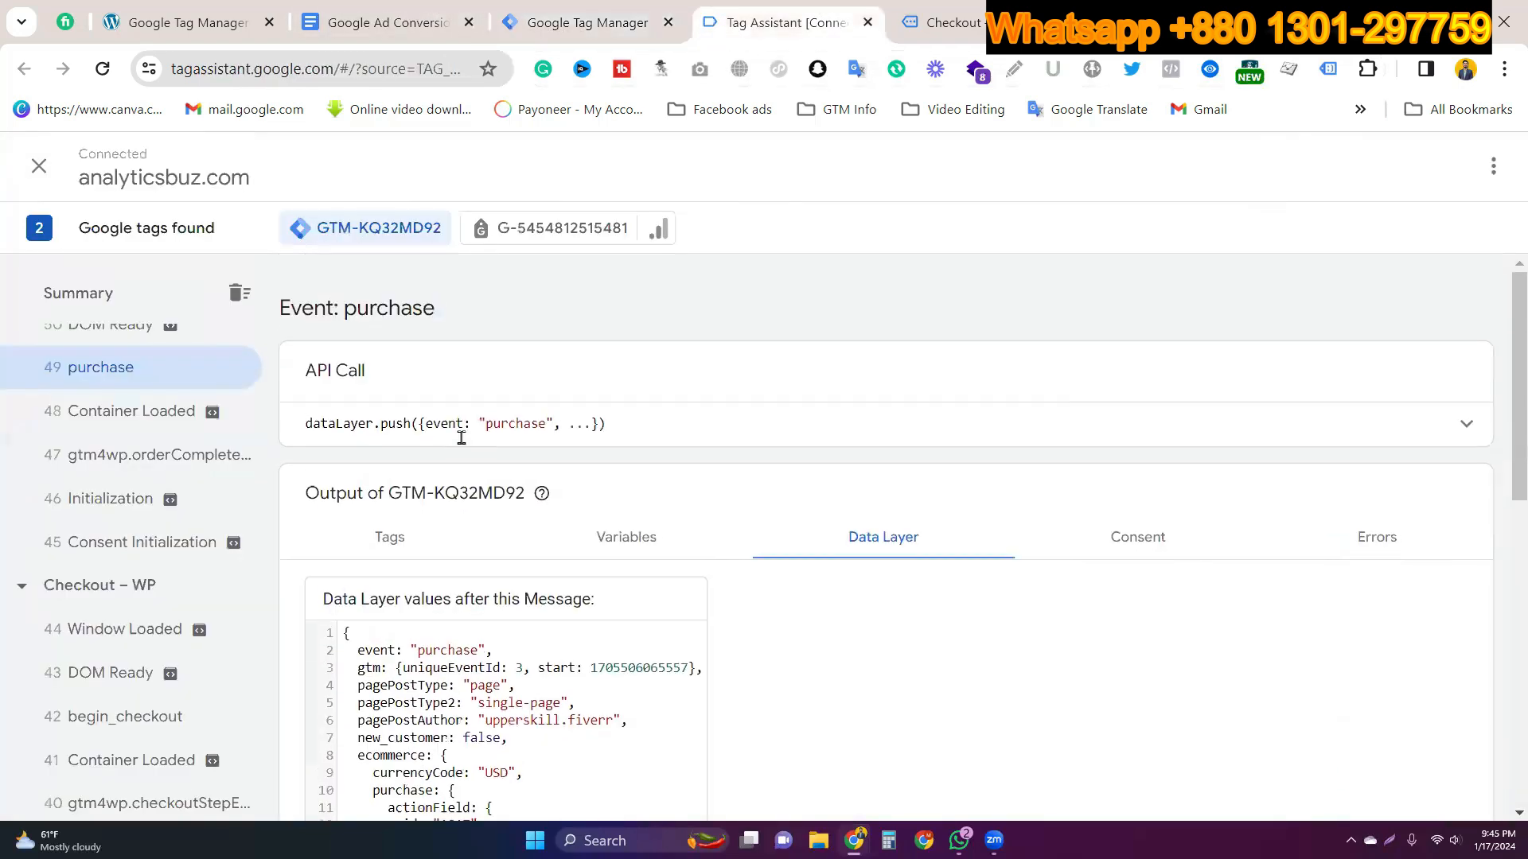
double_click(531, 423)
click(591, 8)
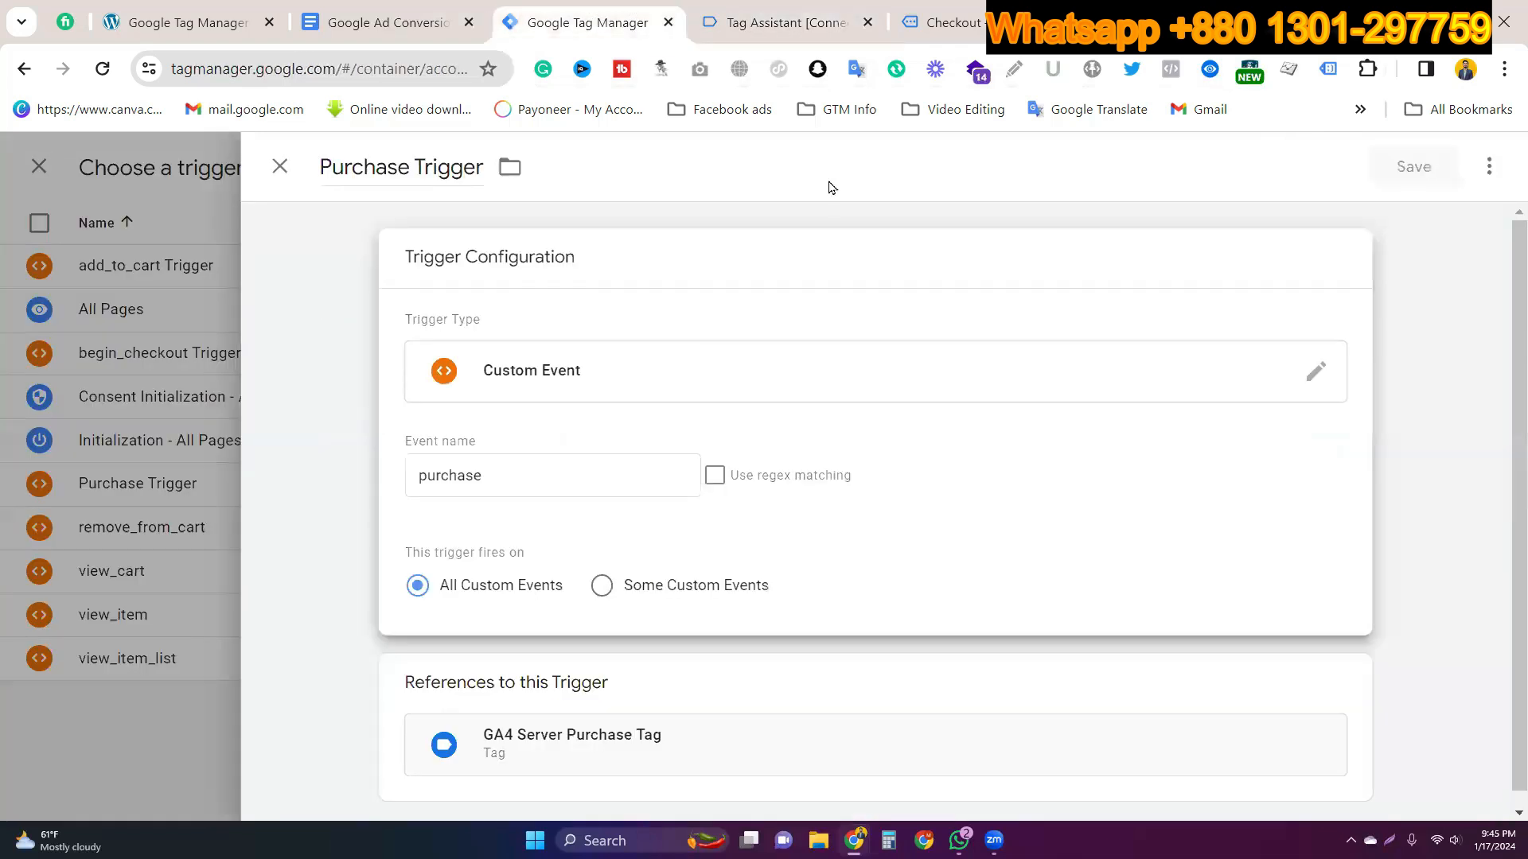
click(280, 167)
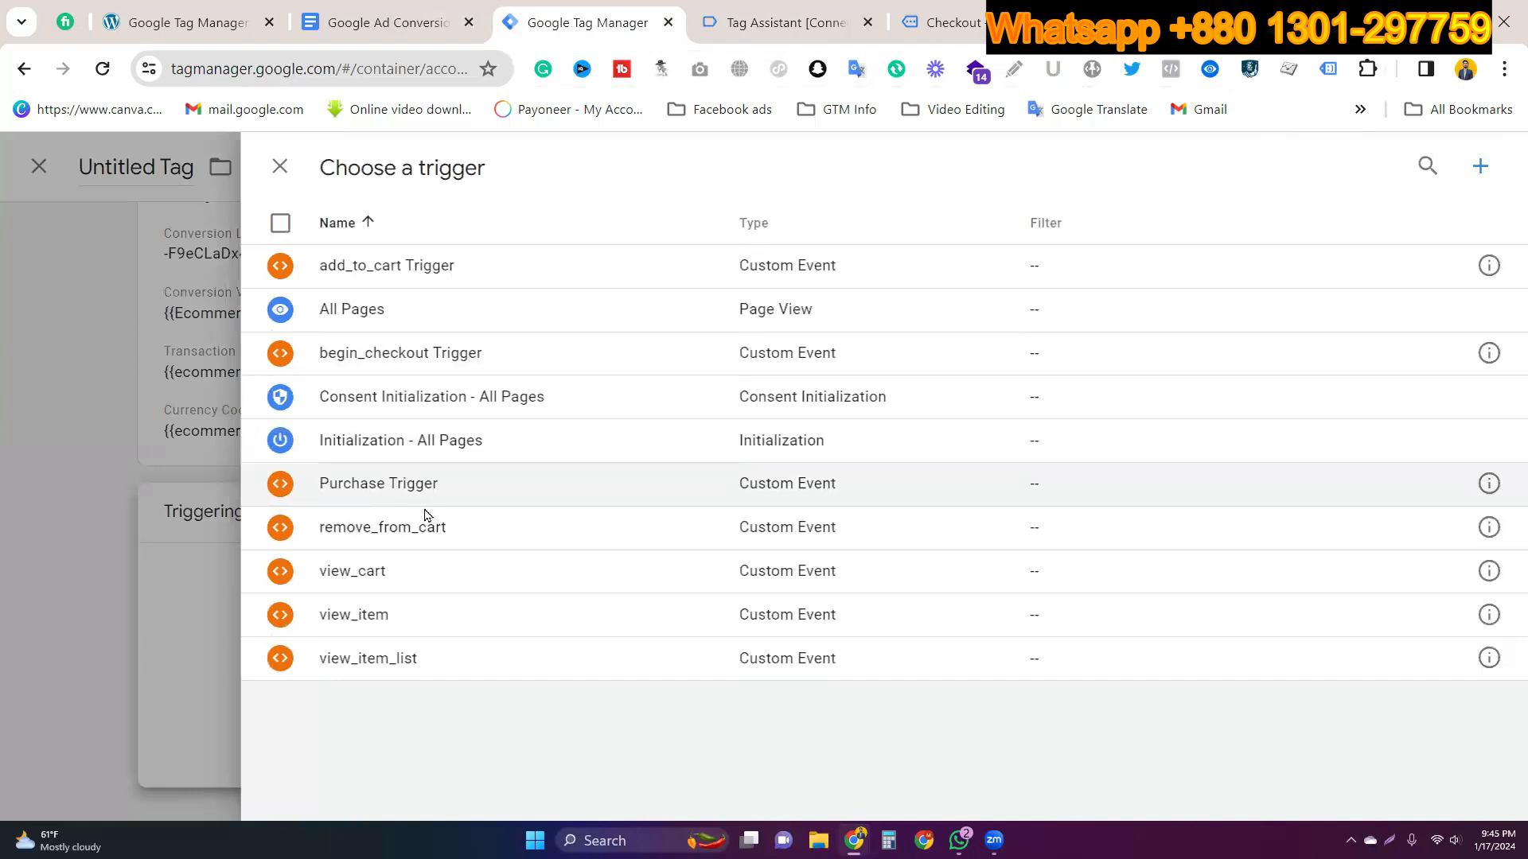
Step: Assign Purchase Trigger to the tag and save it as Google Ads Conversion Tracking Purchase
click(425, 493)
scroll(912, 518, up, 4)
click(1409, 168)
click(852, 434)
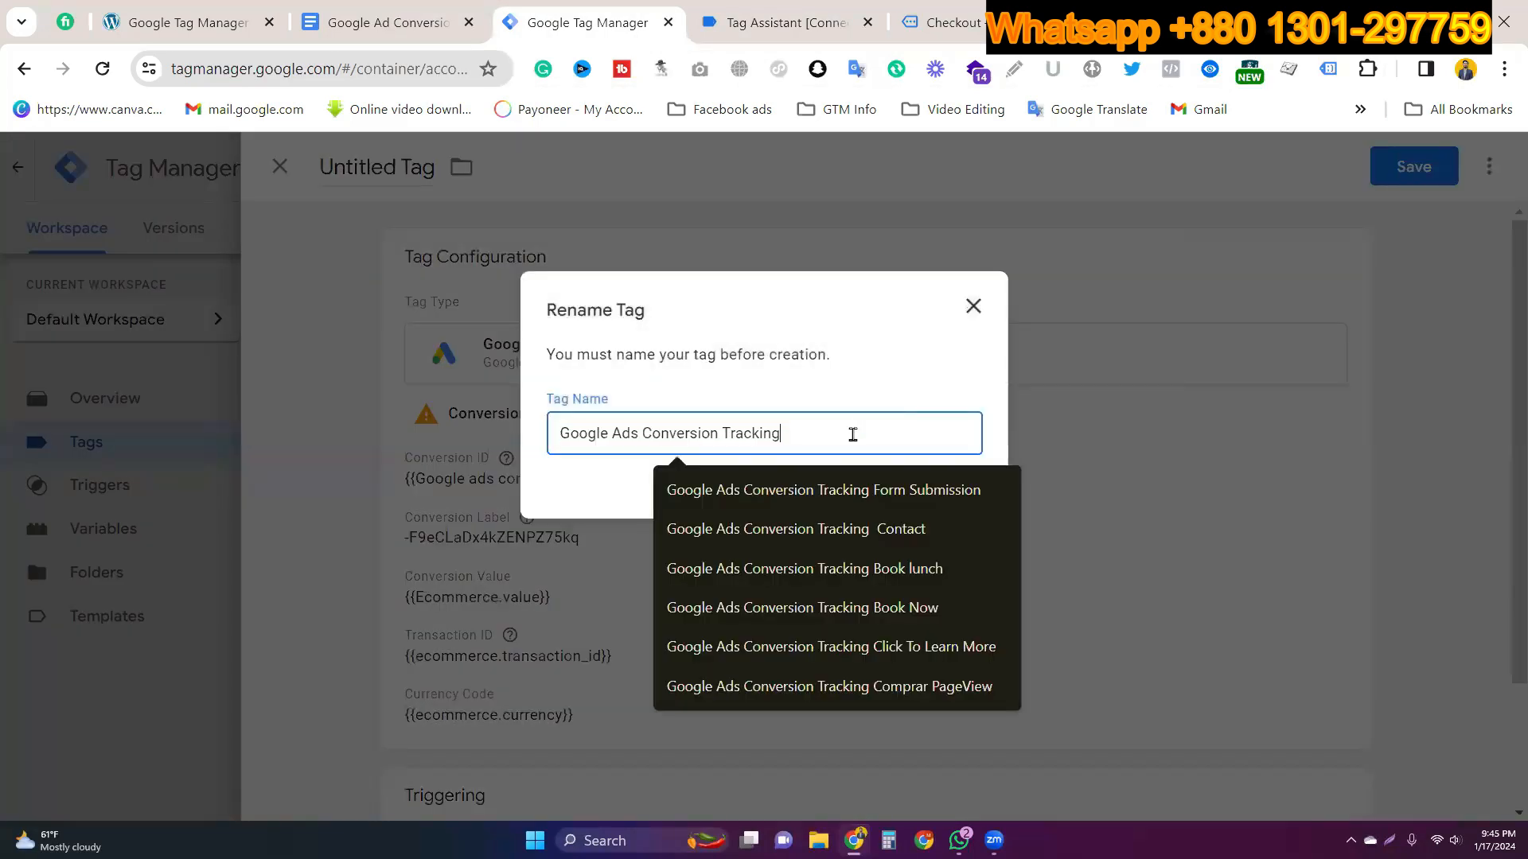
text(Purchase)
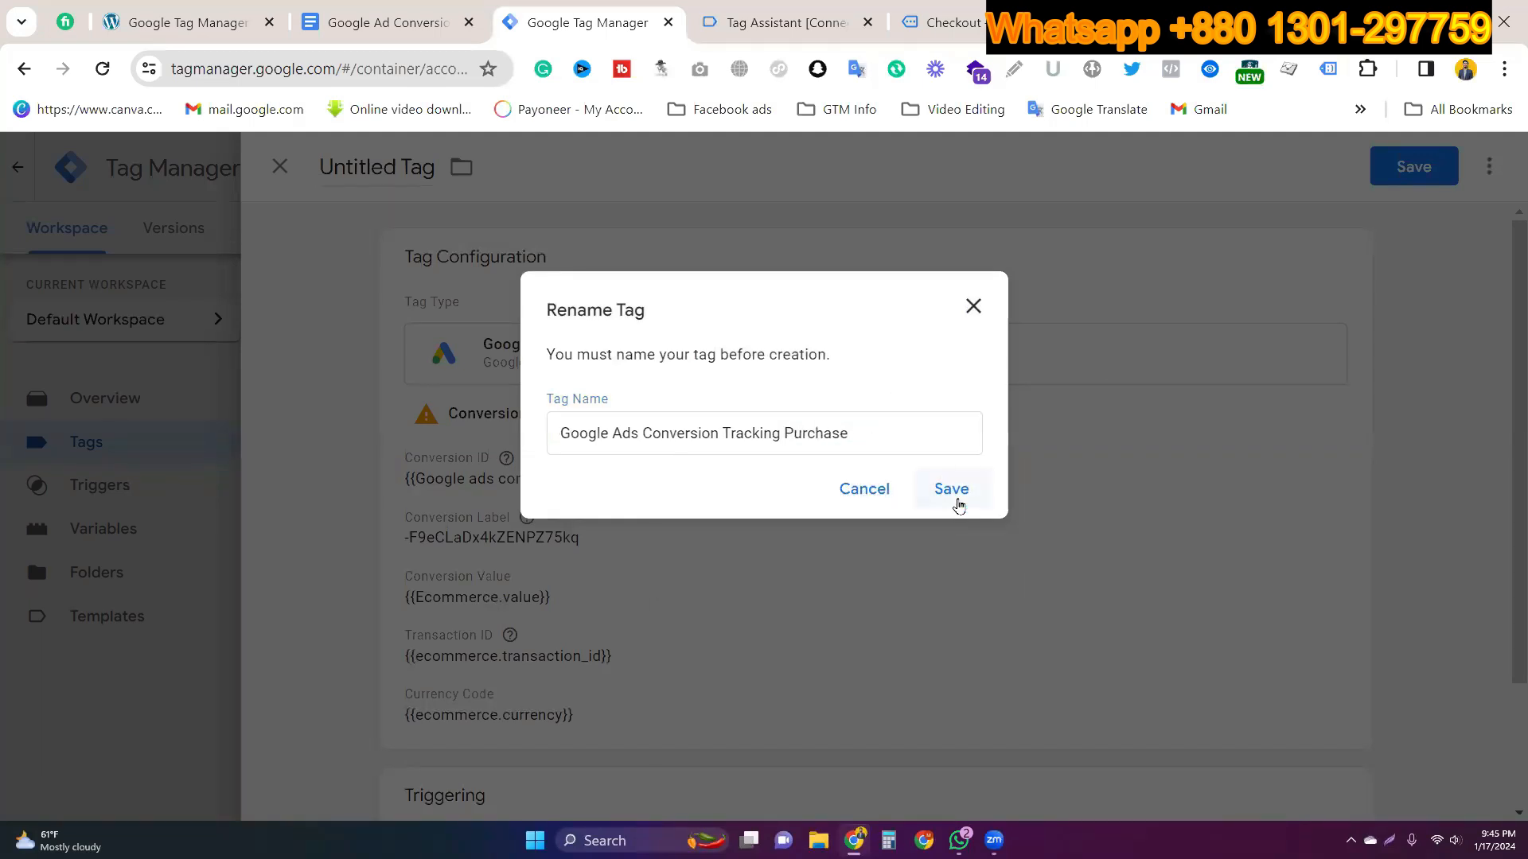
click(955, 501)
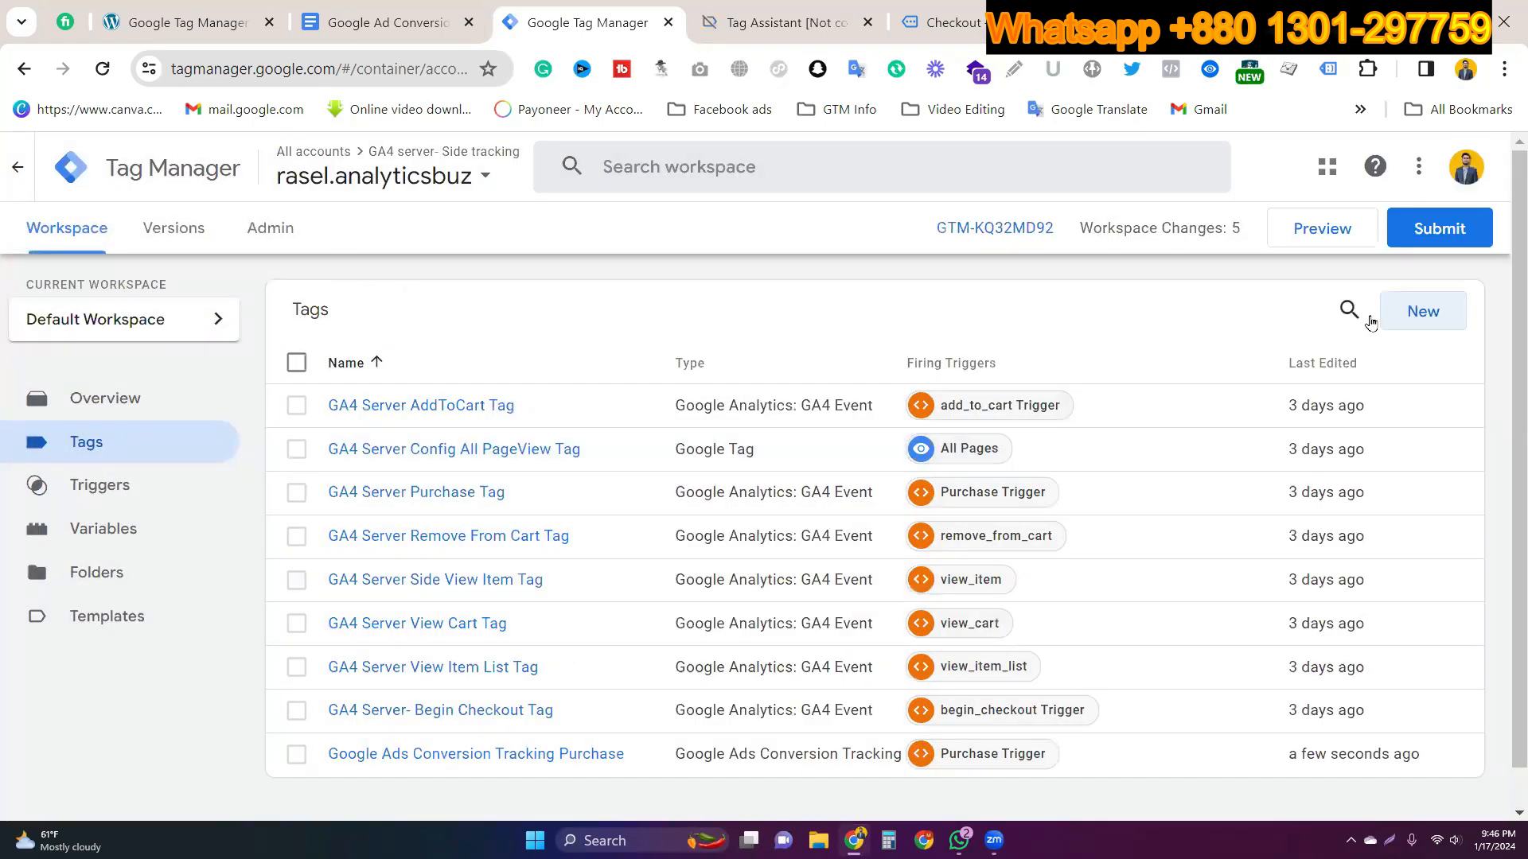
Step: Create a new tag with the Conversion Linker tag type
click(1420, 315)
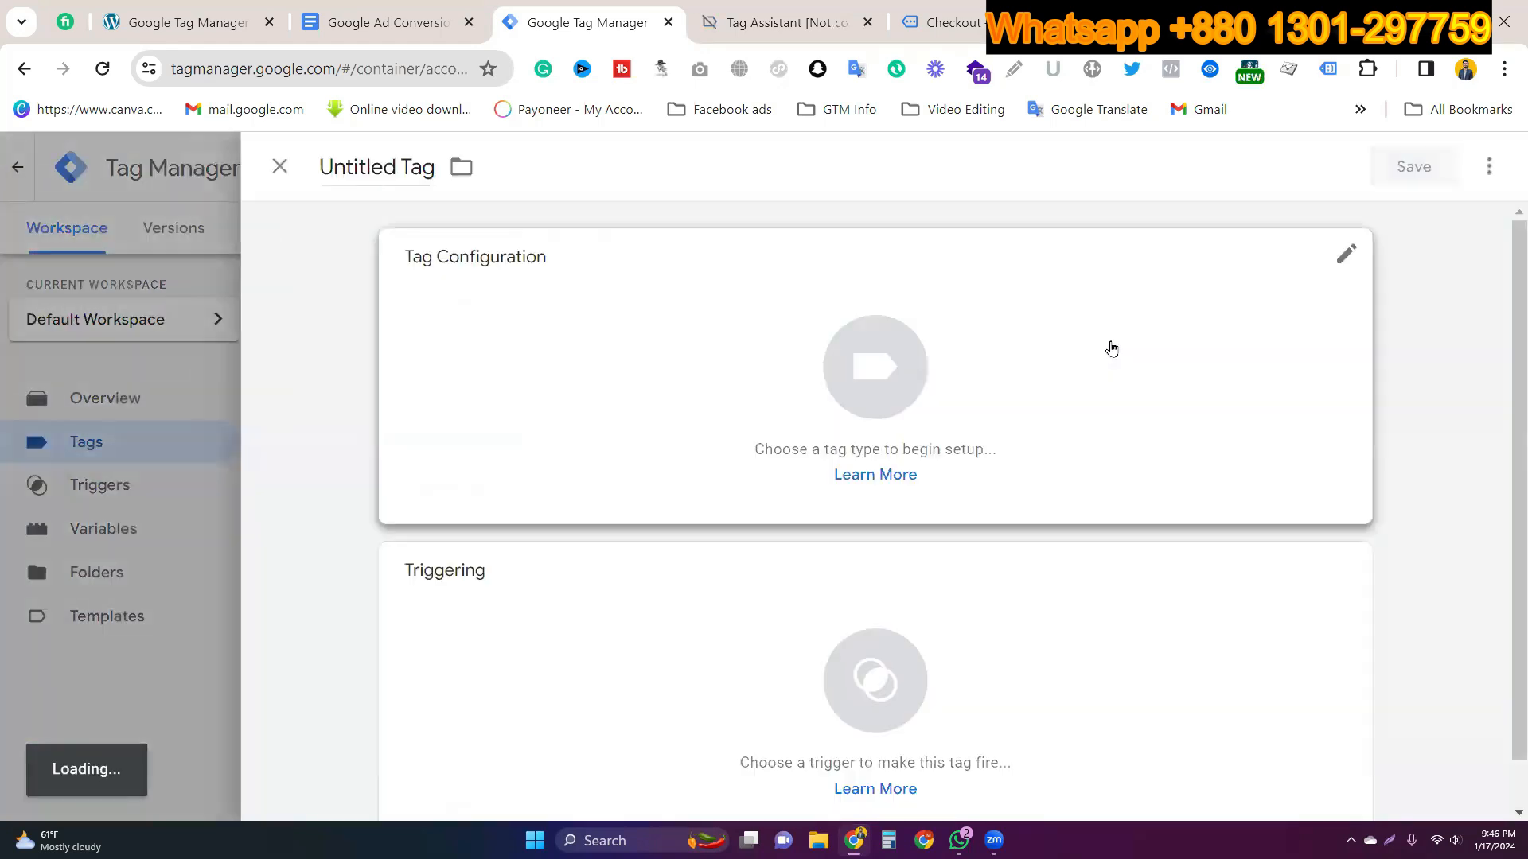
click(1112, 348)
scroll(1078, 518, down, 3)
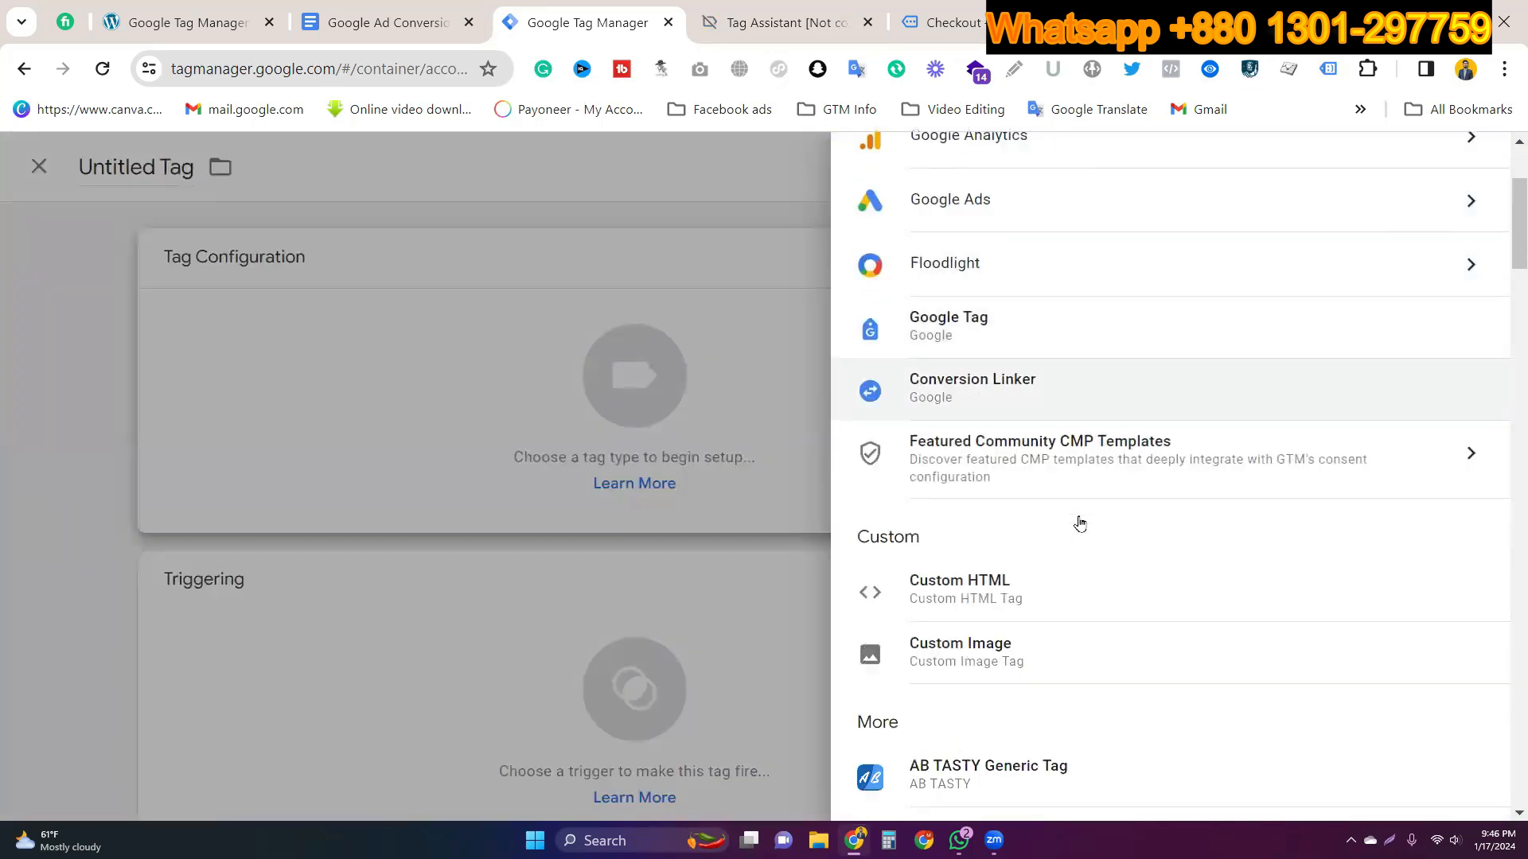
click(1001, 399)
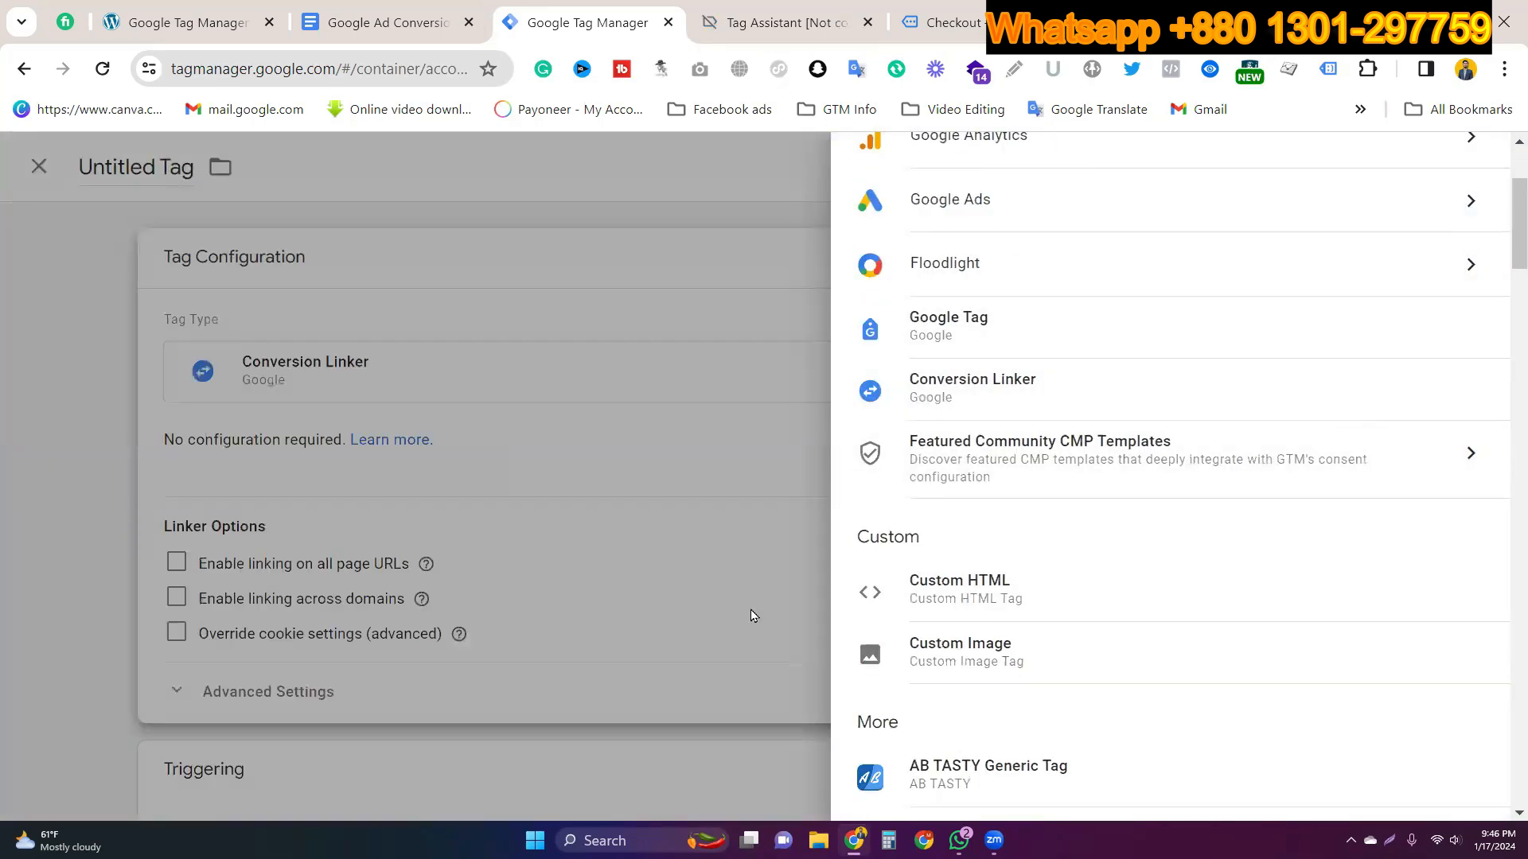
Step: Set the linker tag to fire on All Pages and save it under the name Conversion Linker
scroll(819, 631, down, 3)
click(819, 631)
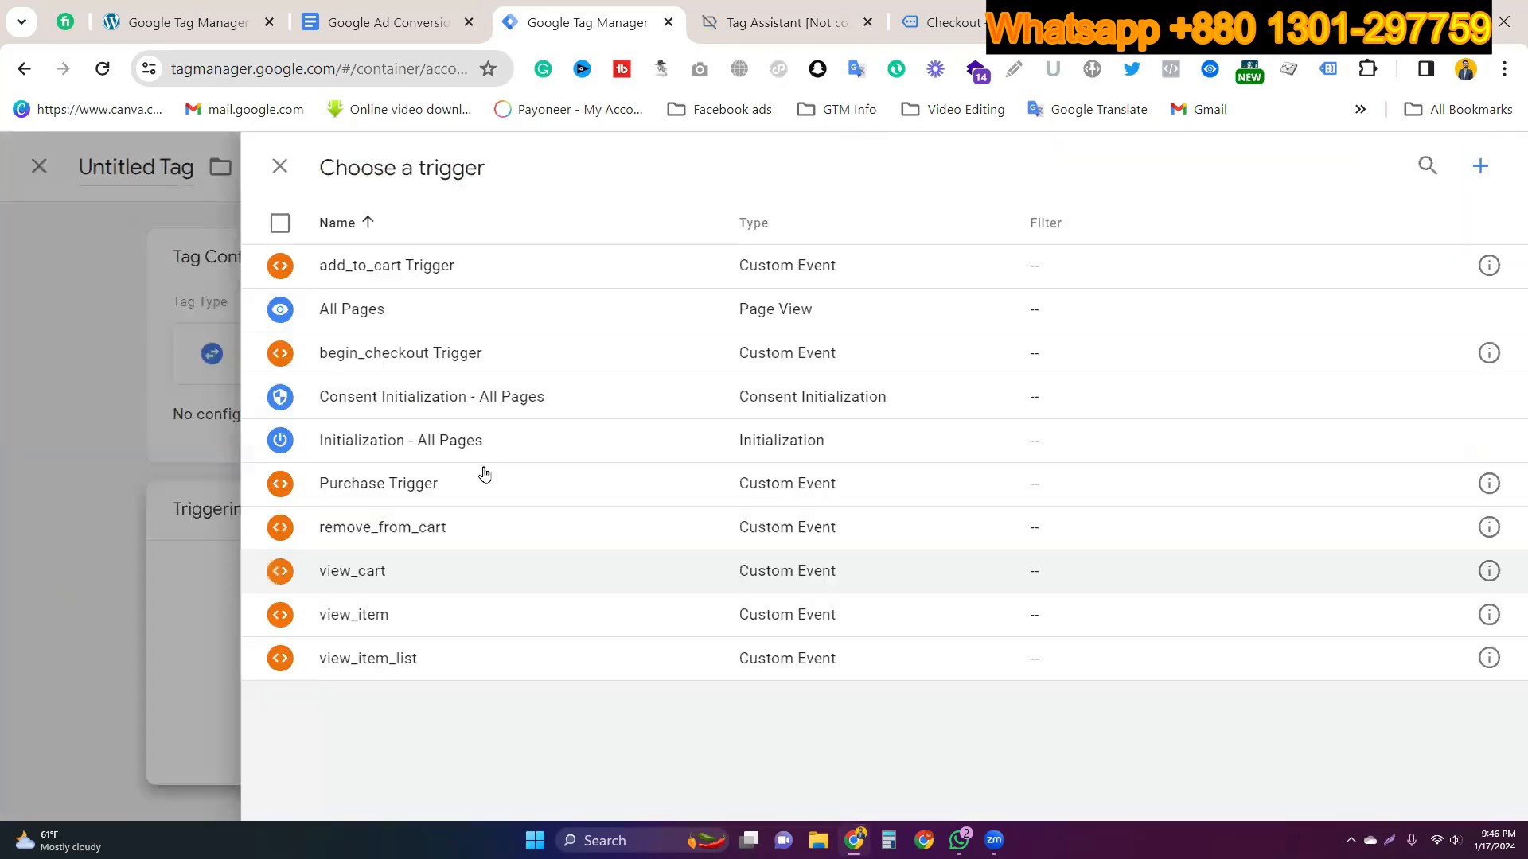
click(395, 310)
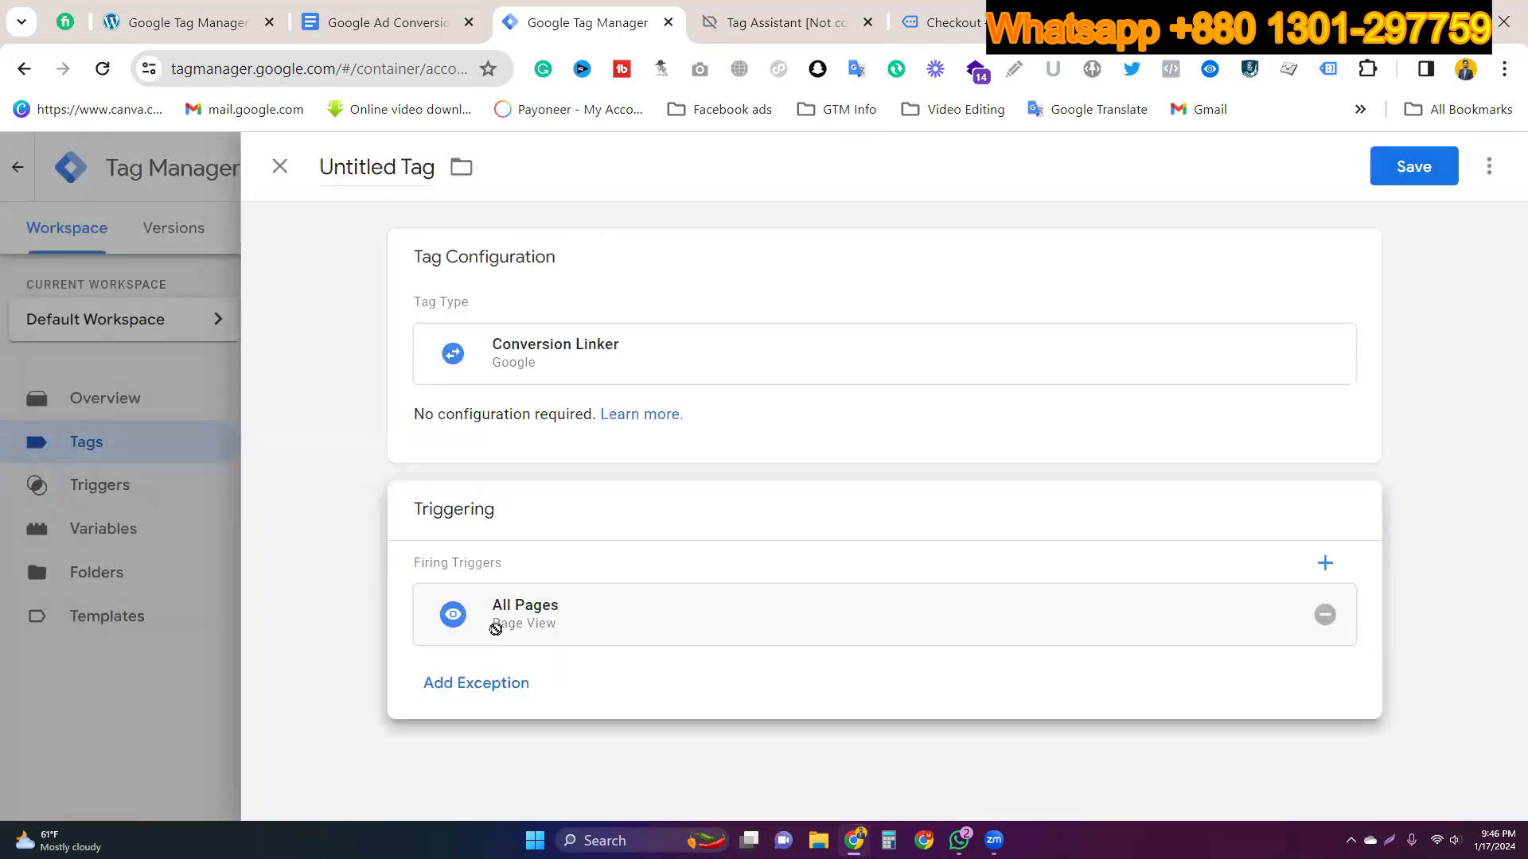
click(1425, 183)
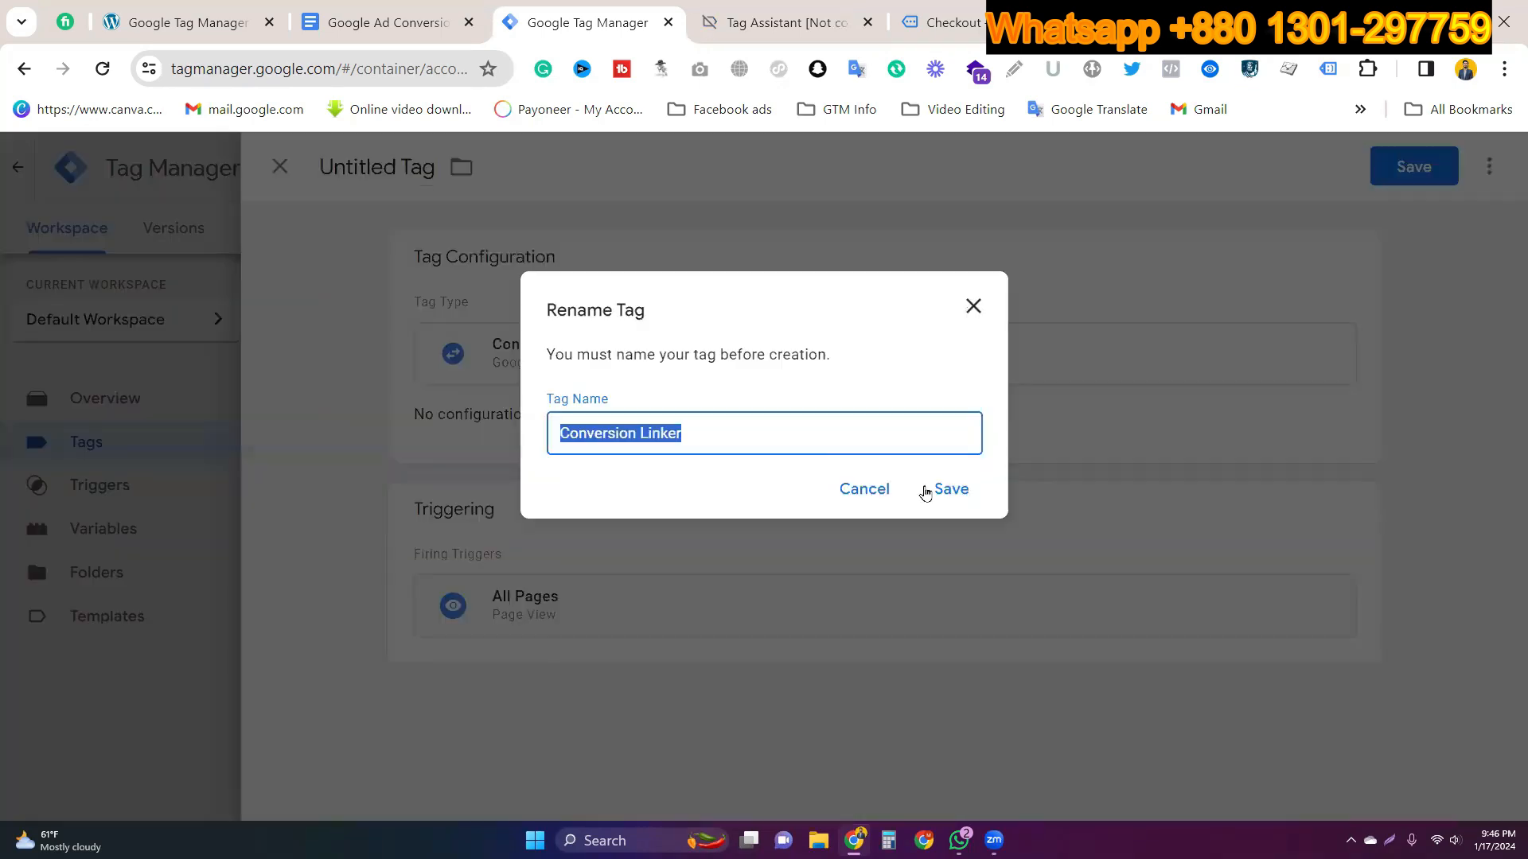
click(949, 489)
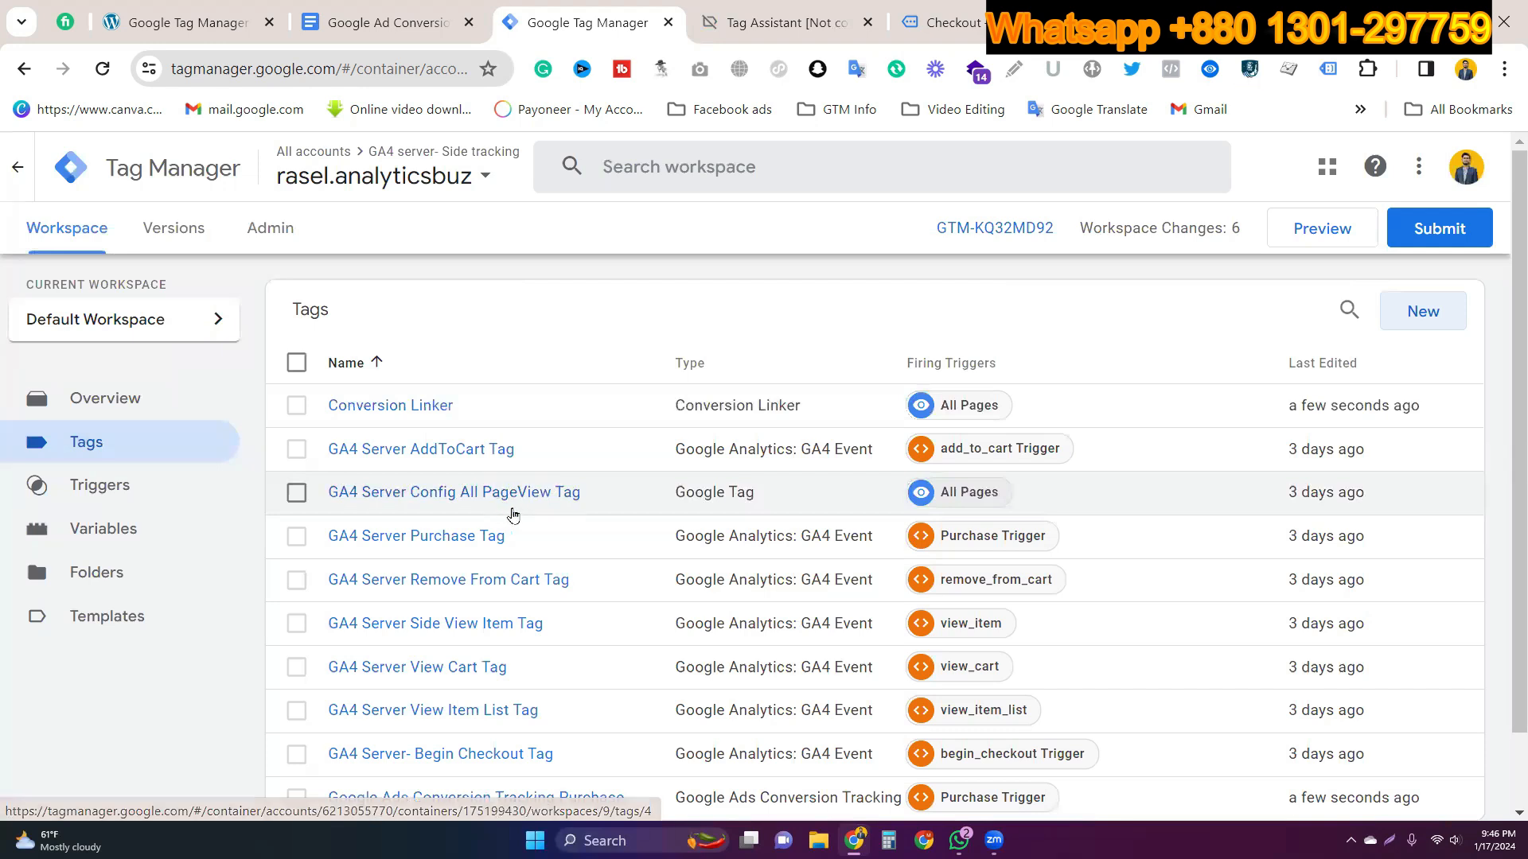
Step: Review the Checkout and Add to Cart entries among the required ecommerce events in the Google Ad Conversion Tracking On WP document
click(445, 20)
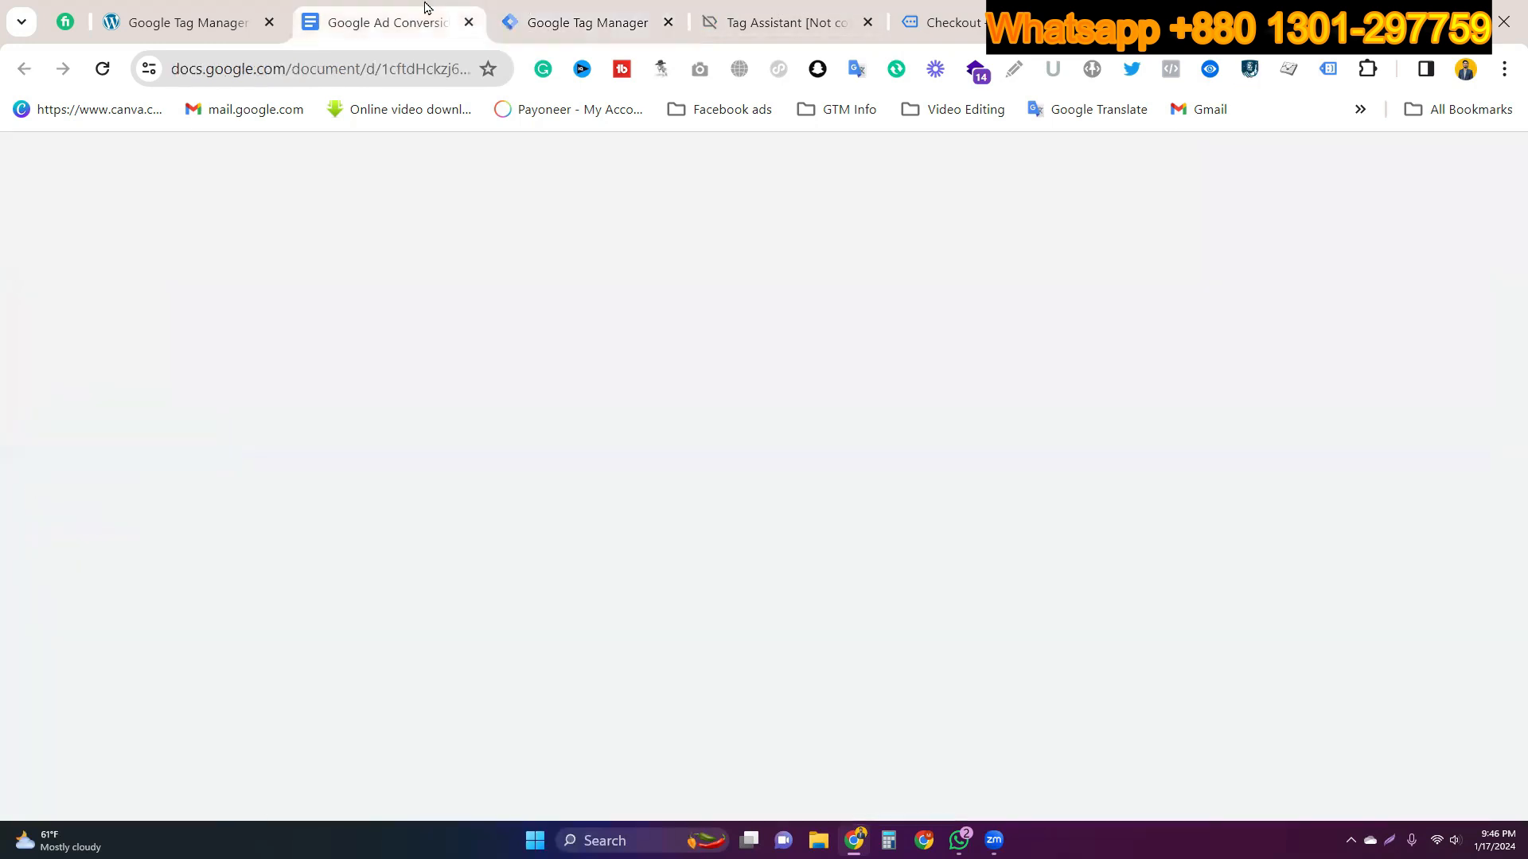
scroll(631, 695, up, 8)
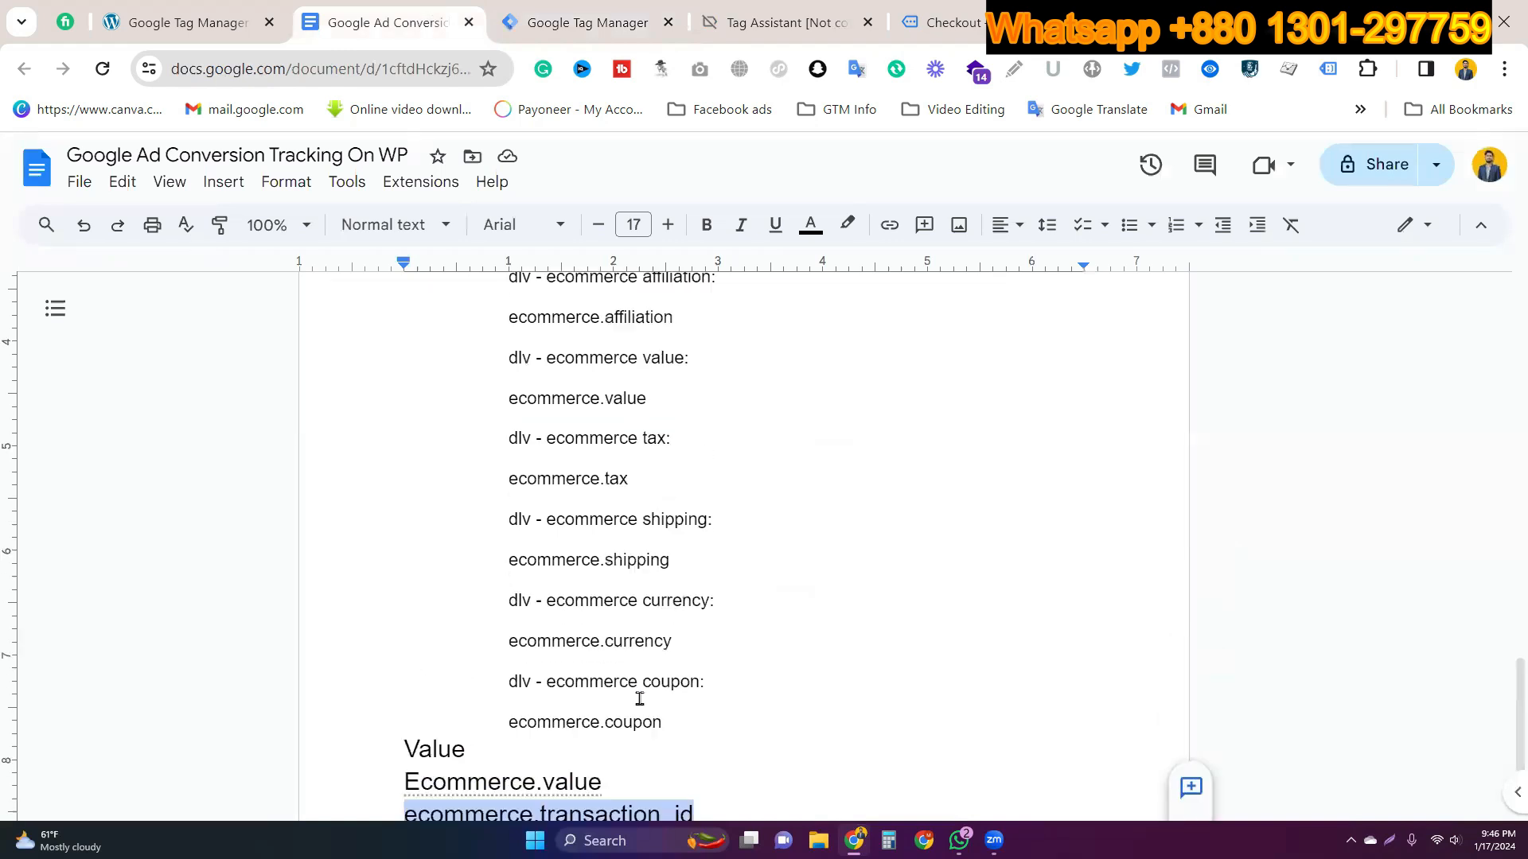
scroll(598, 619, up, 5)
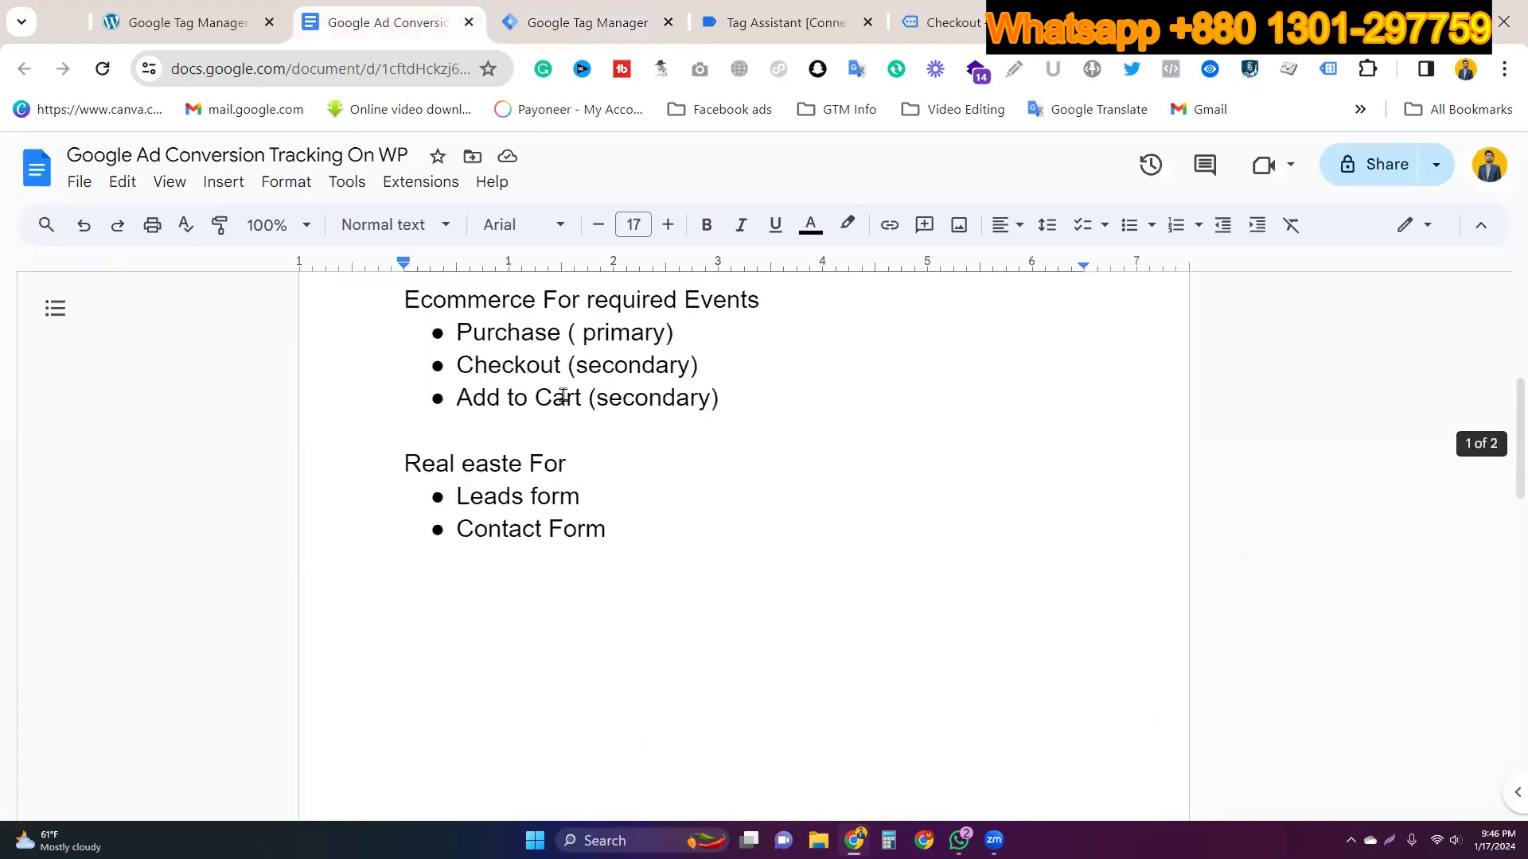
drag(455, 363, 562, 366)
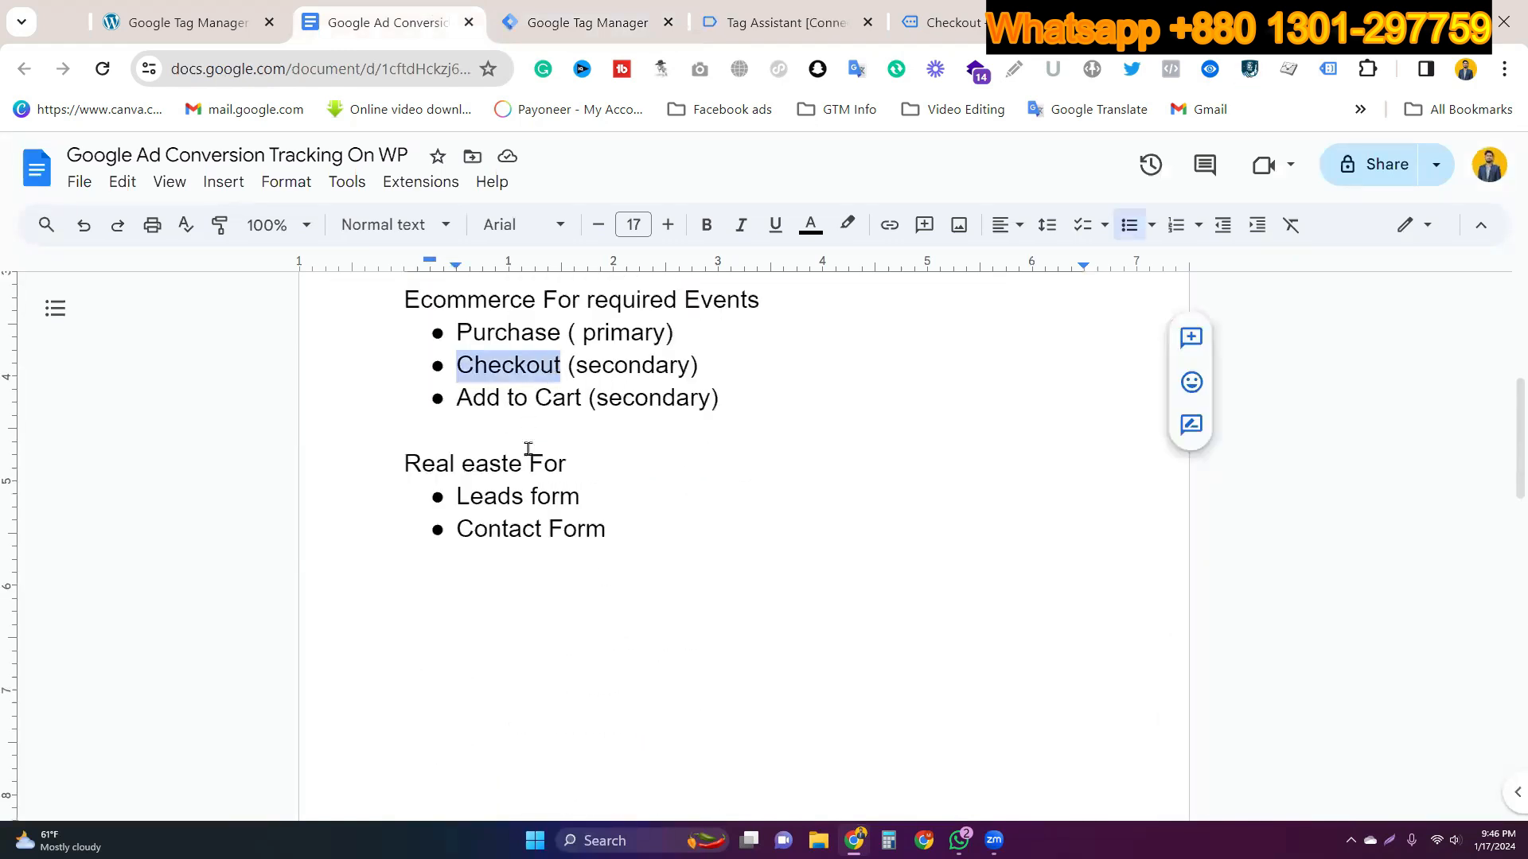
double_click(535, 398)
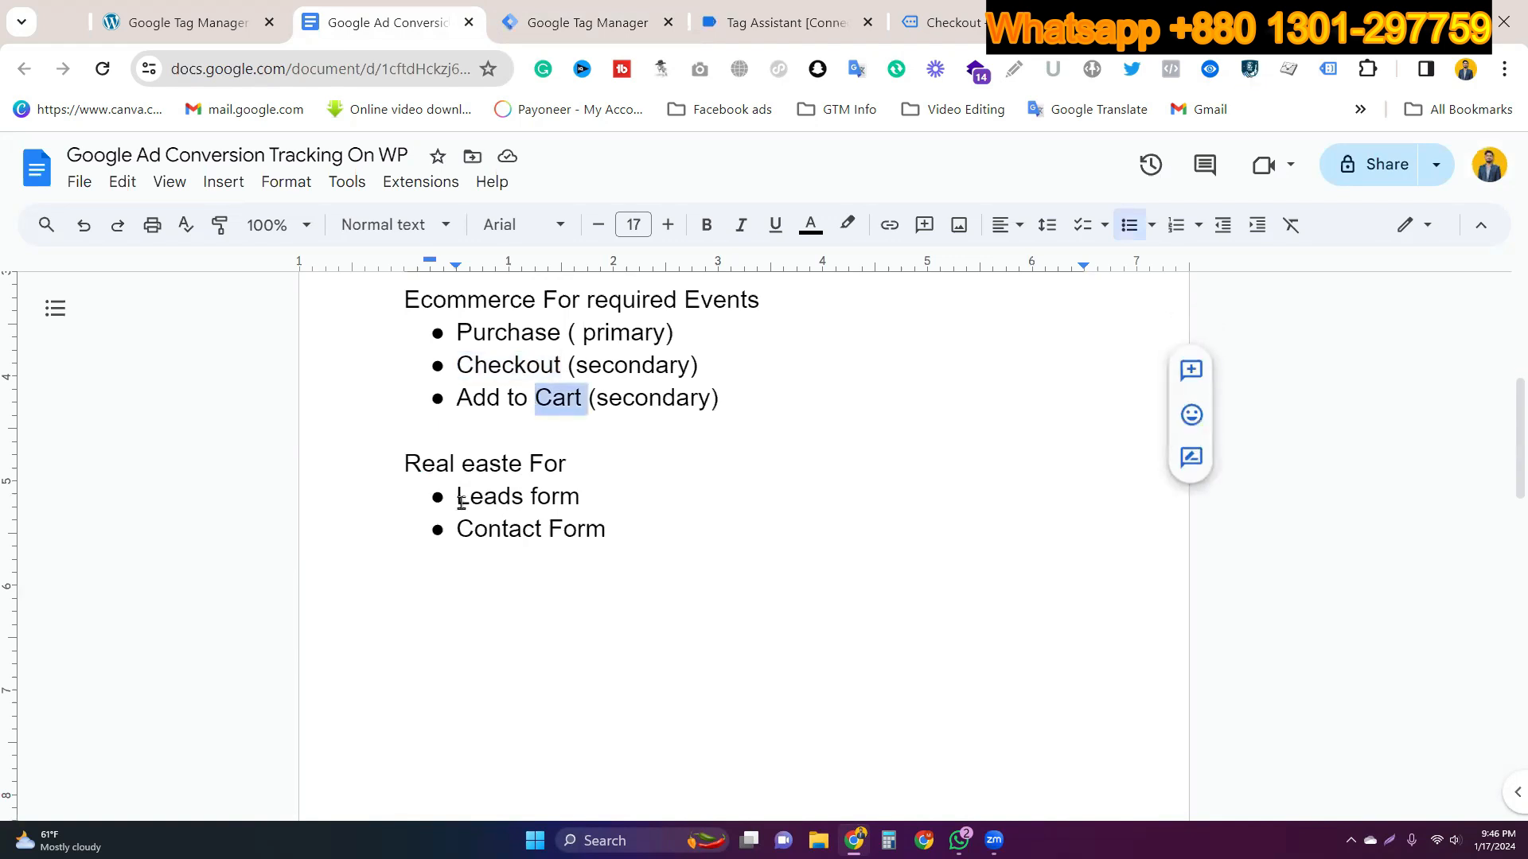
Step: Review the Leads form entry under the real estate events and the data layer variables list in the tracking document
drag(459, 498, 621, 501)
click(527, 497)
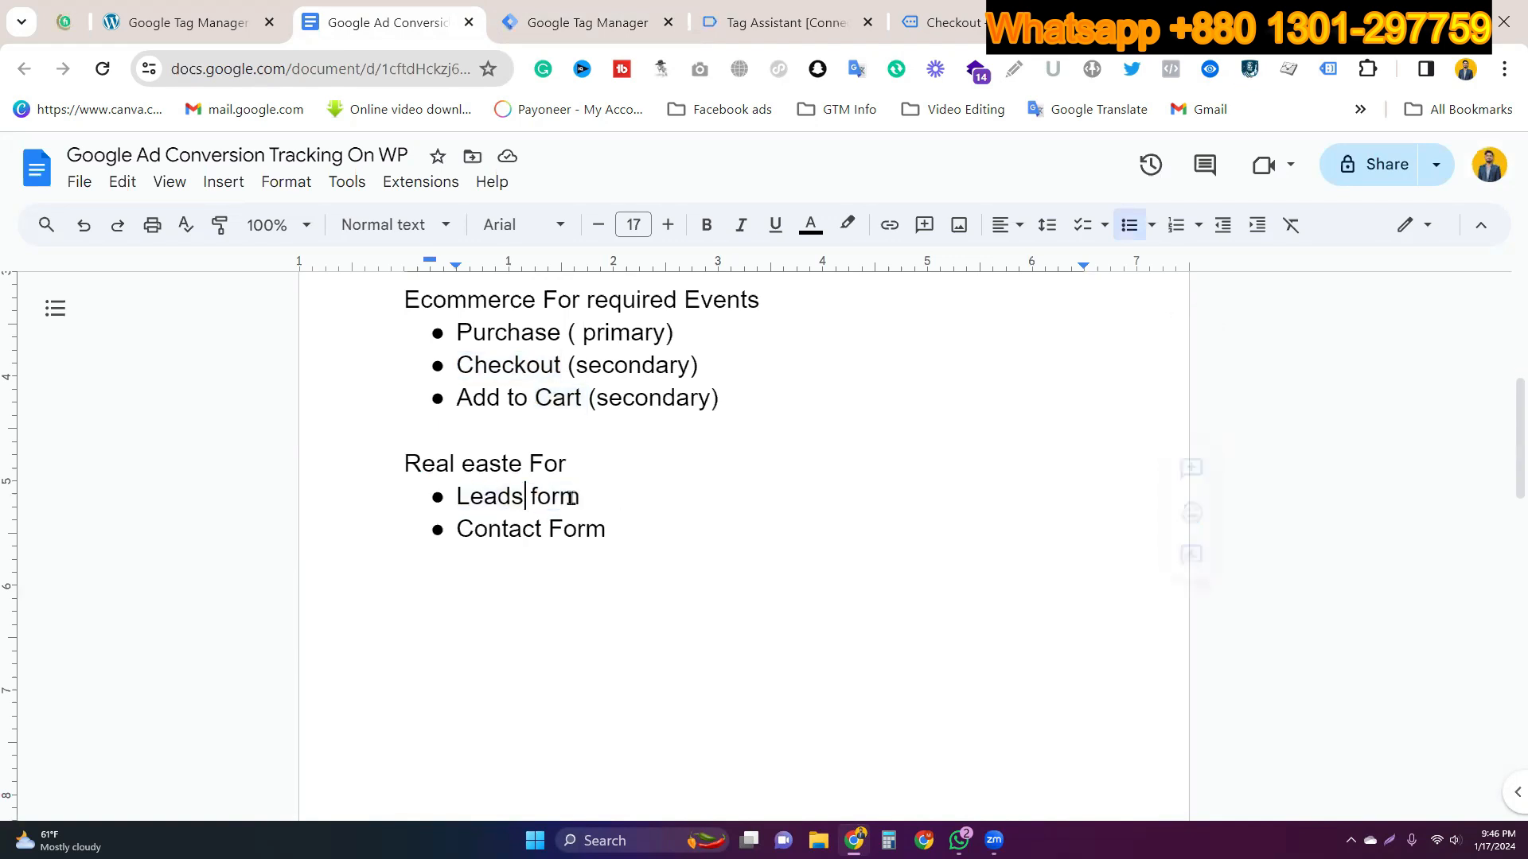
triple_click(486, 497)
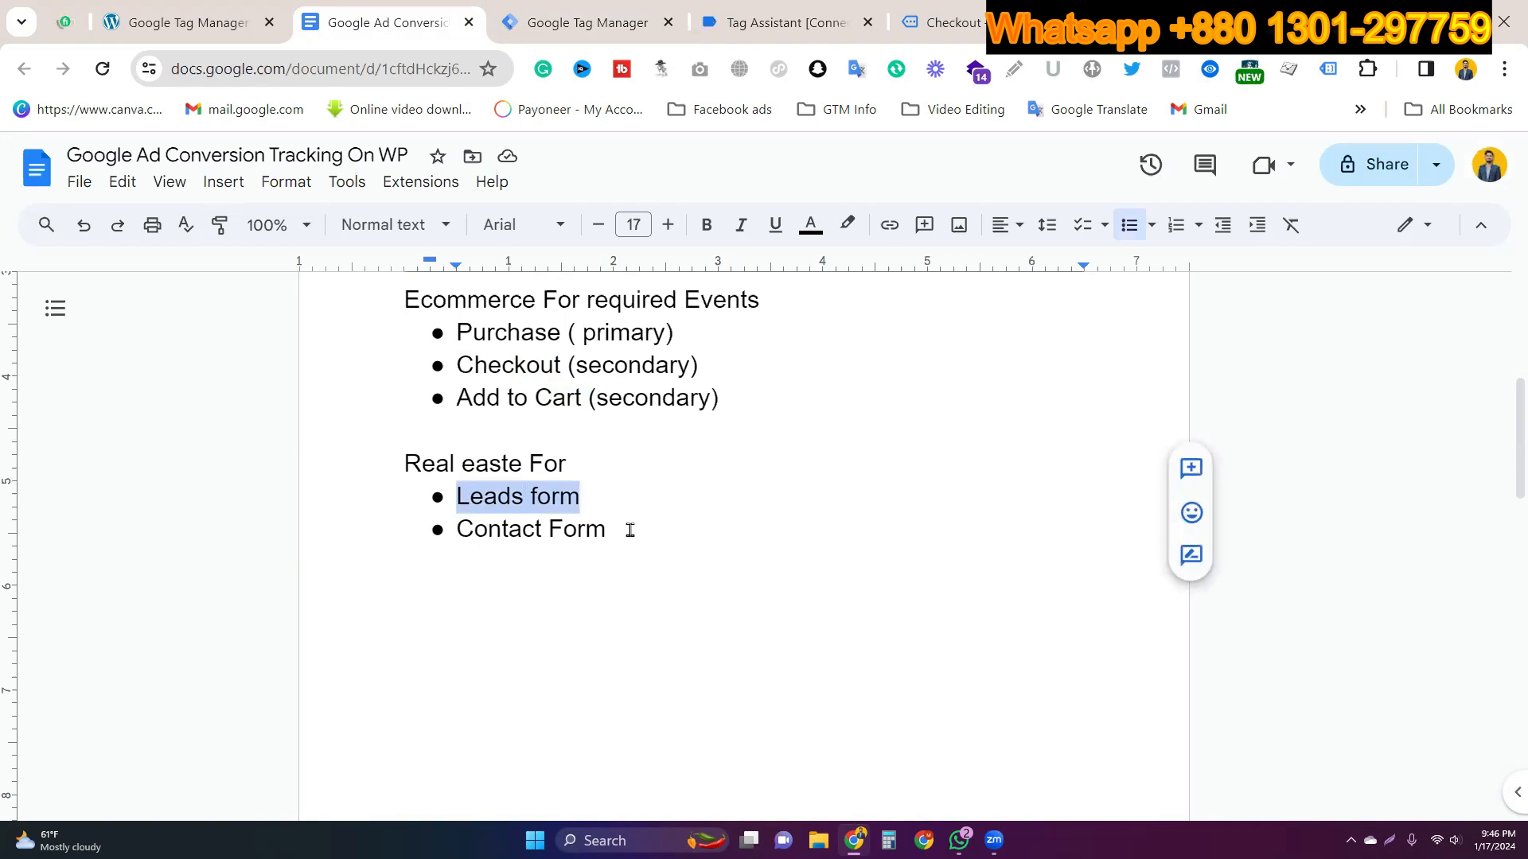
scroll(627, 535, down, 15)
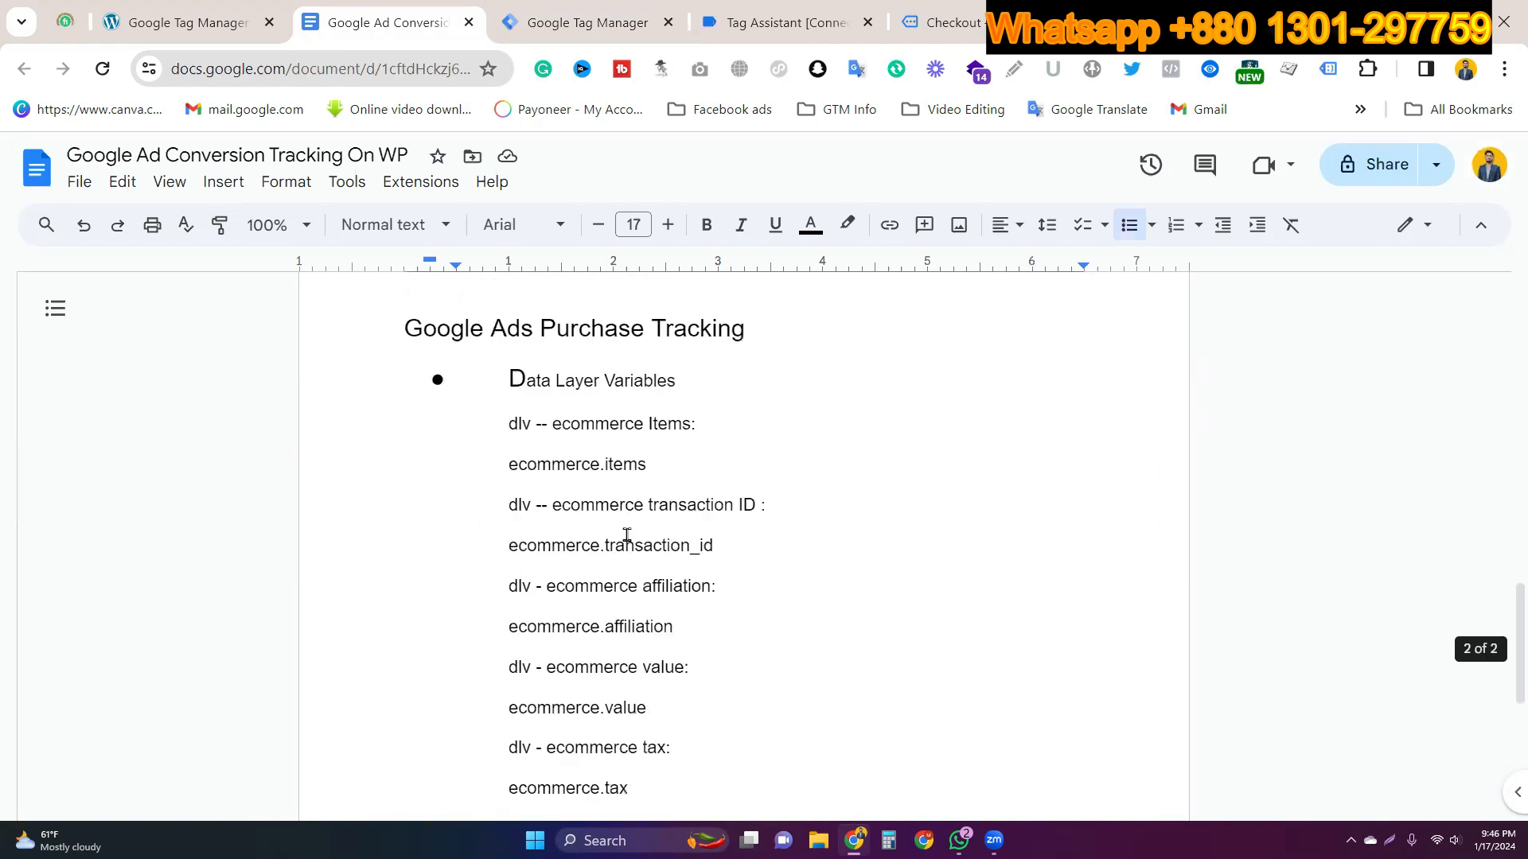
scroll(627, 532, up, 3)
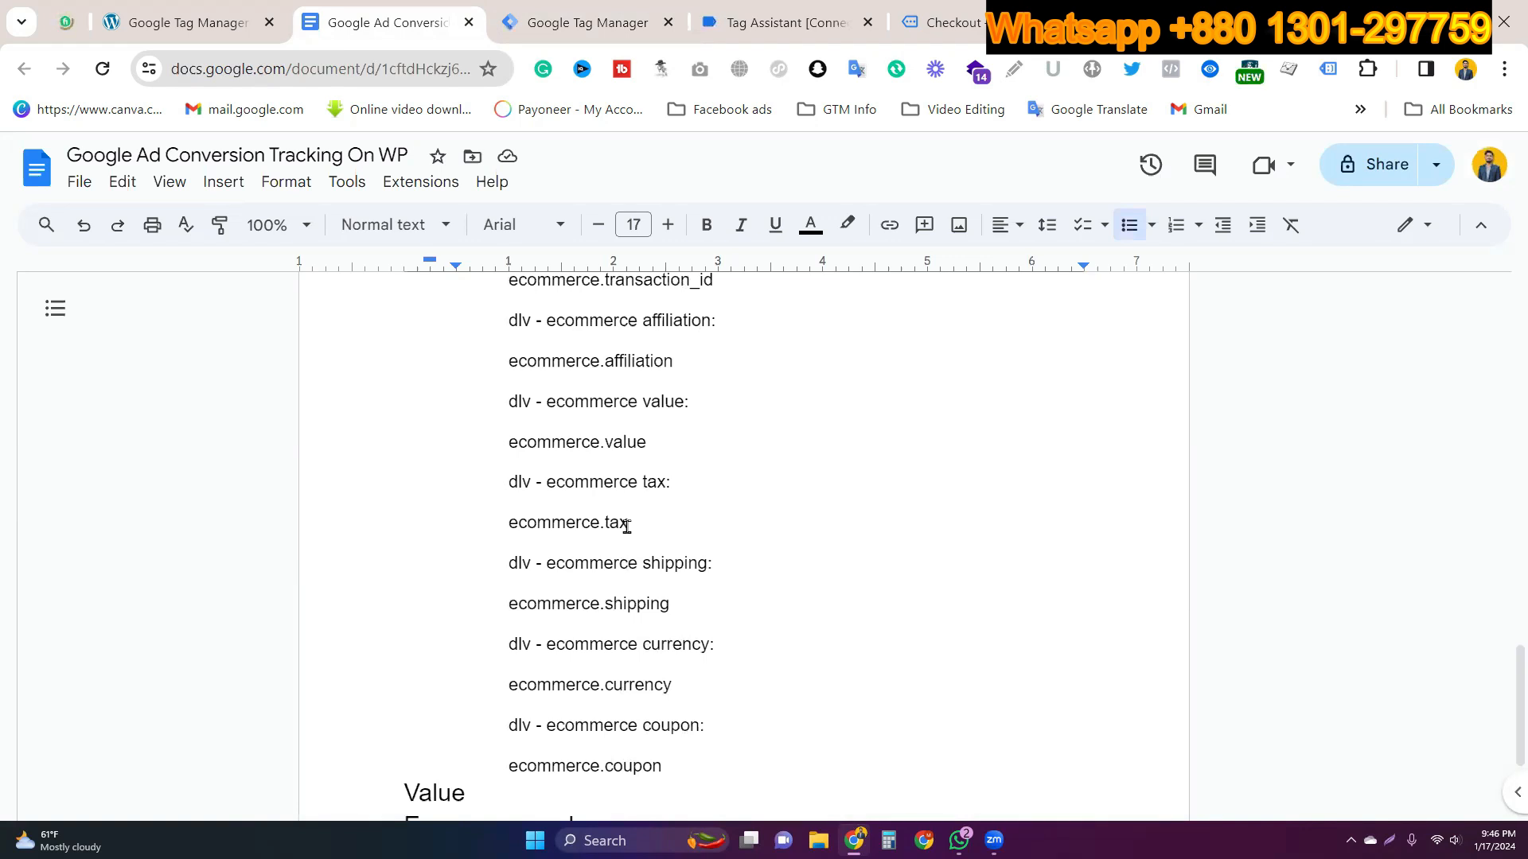
scroll(619, 569, down, 3)
Step: Switch to Google Tag Manager and create a new tag with the Google Ads Remarketing tag type
click(580, 18)
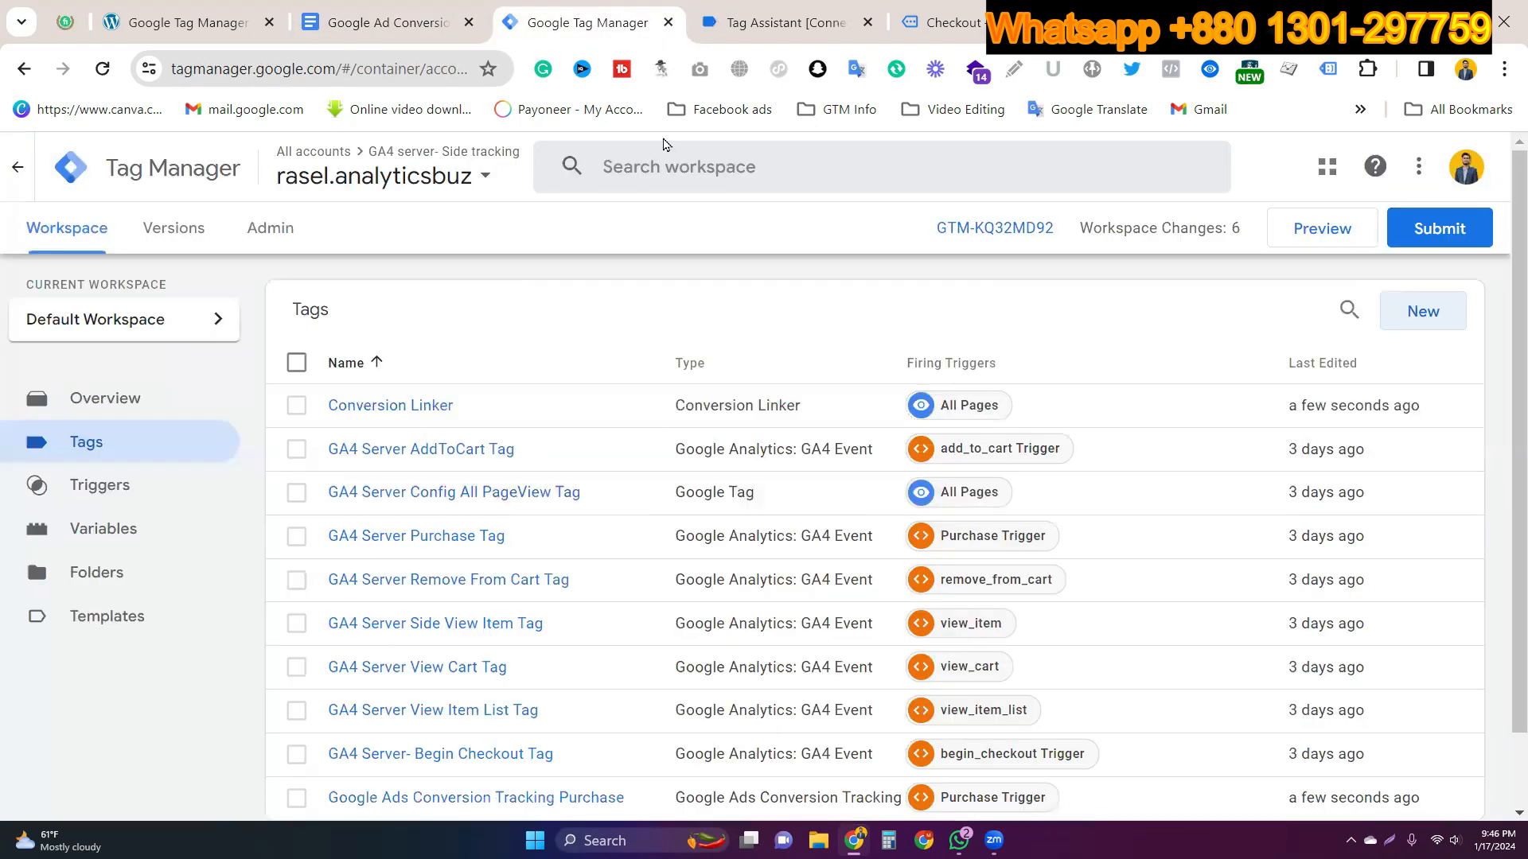
click(1457, 310)
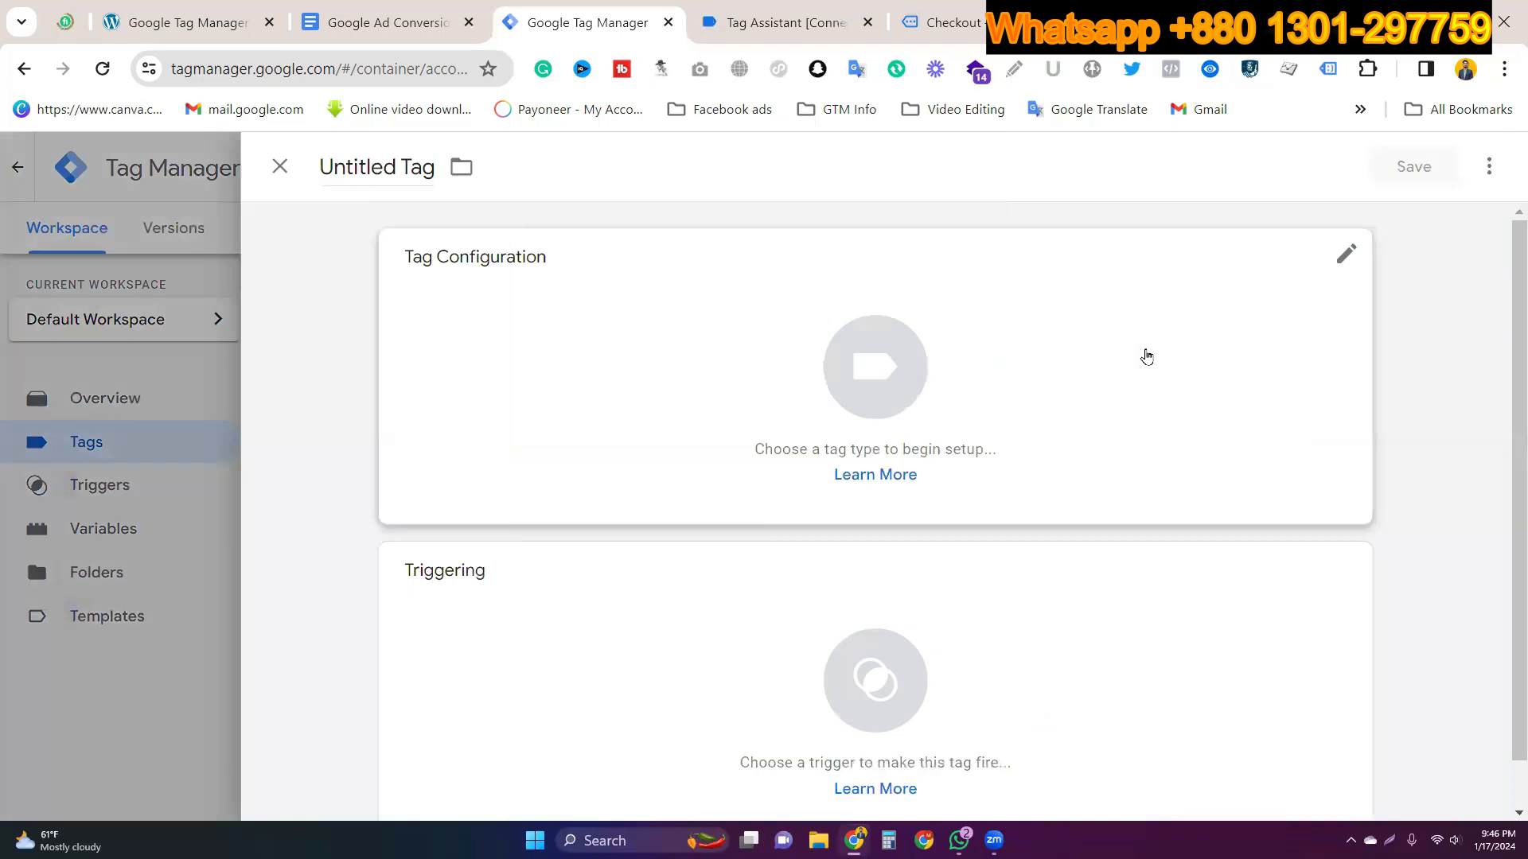
click(871, 370)
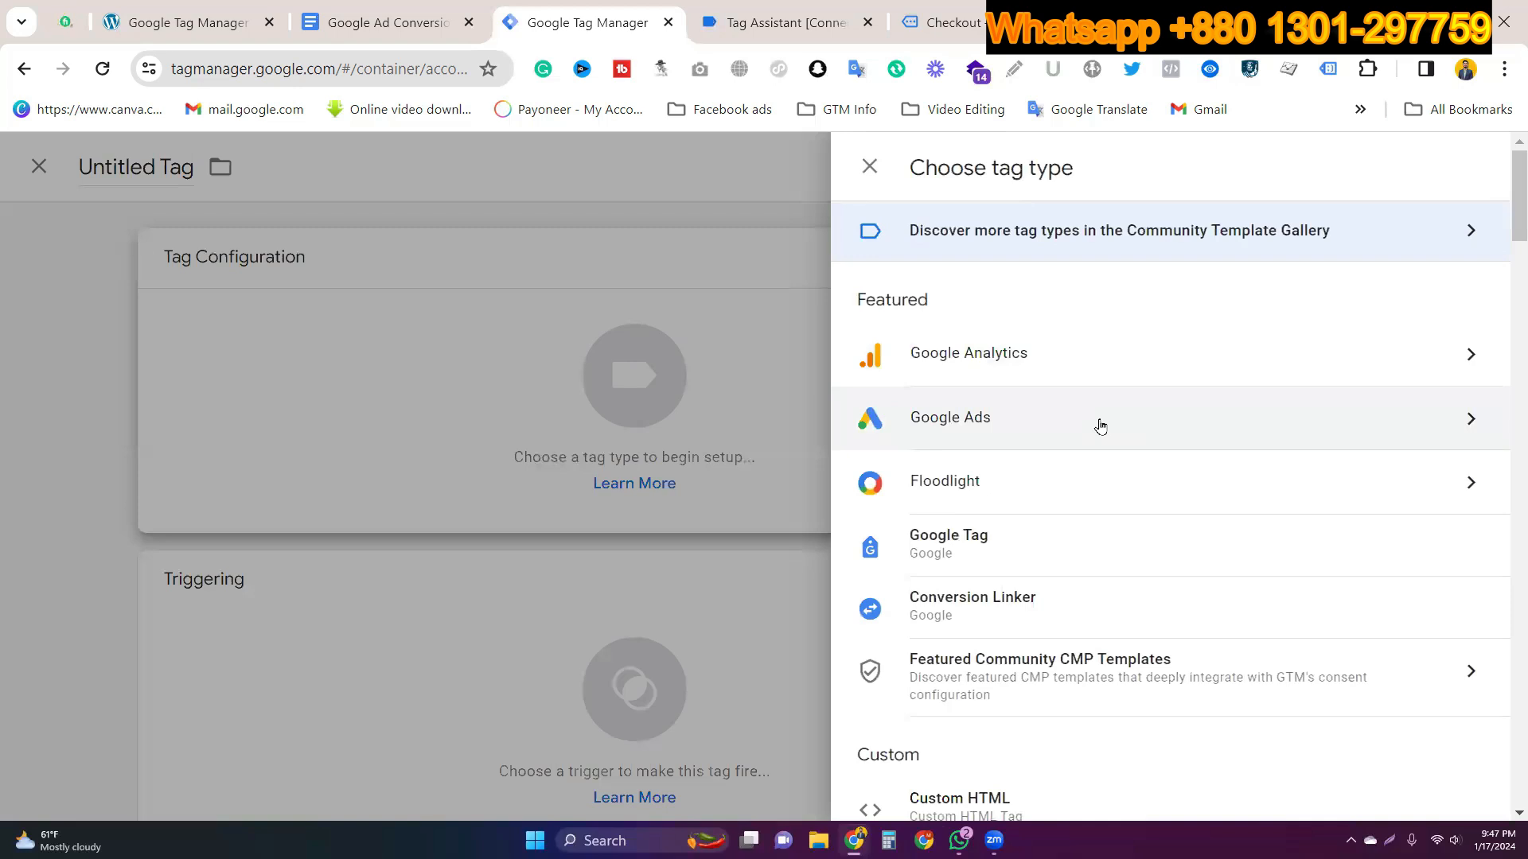
click(1100, 426)
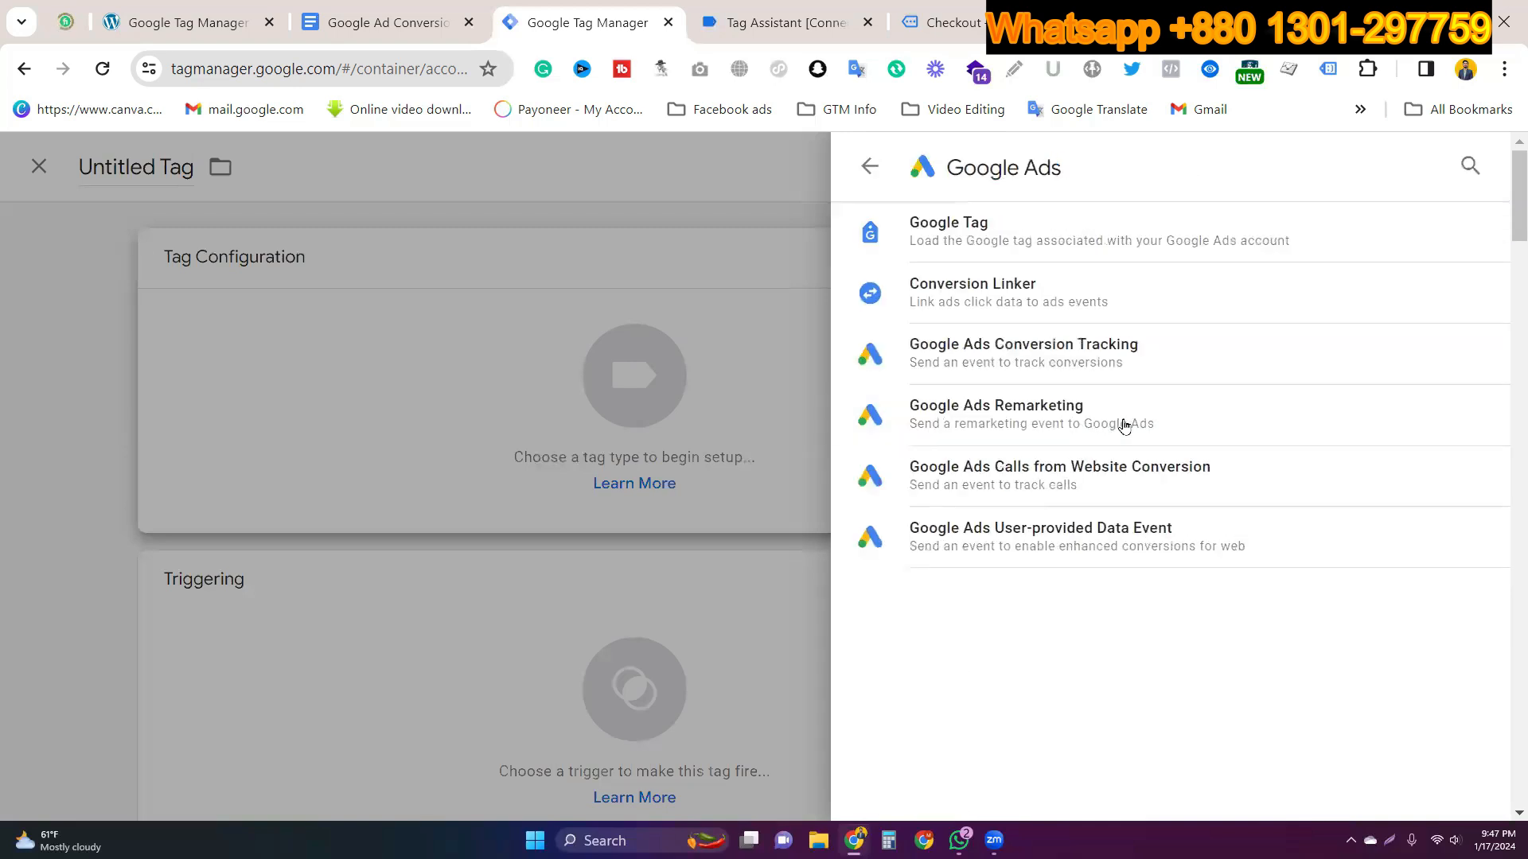
click(1186, 428)
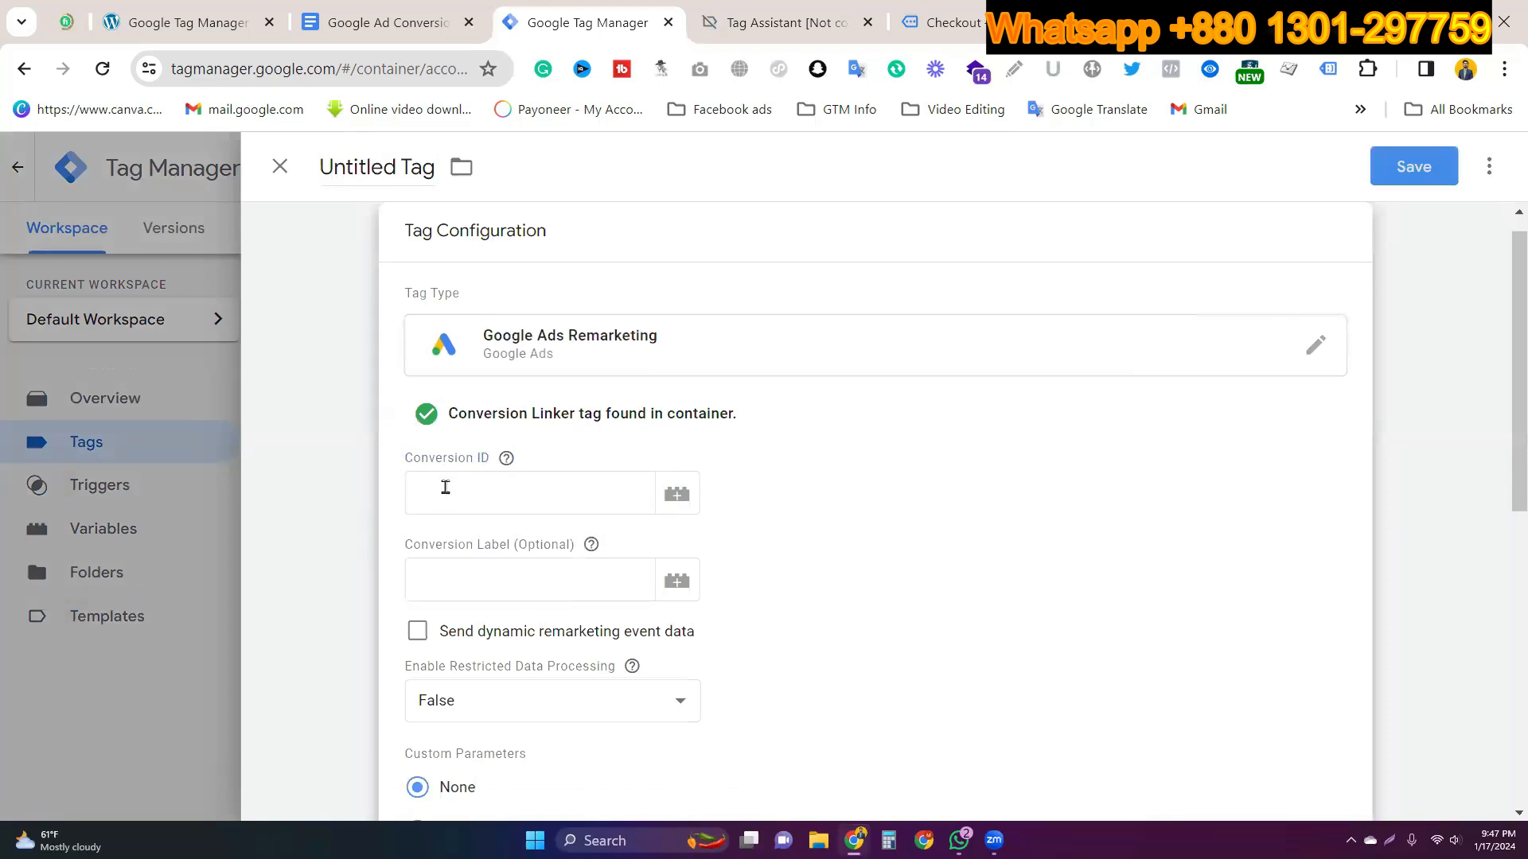
Step: Check the conversion details in Google Ads and set the remarketing tag's Conversion ID to the Google ads conversion ID variable
click(1169, 22)
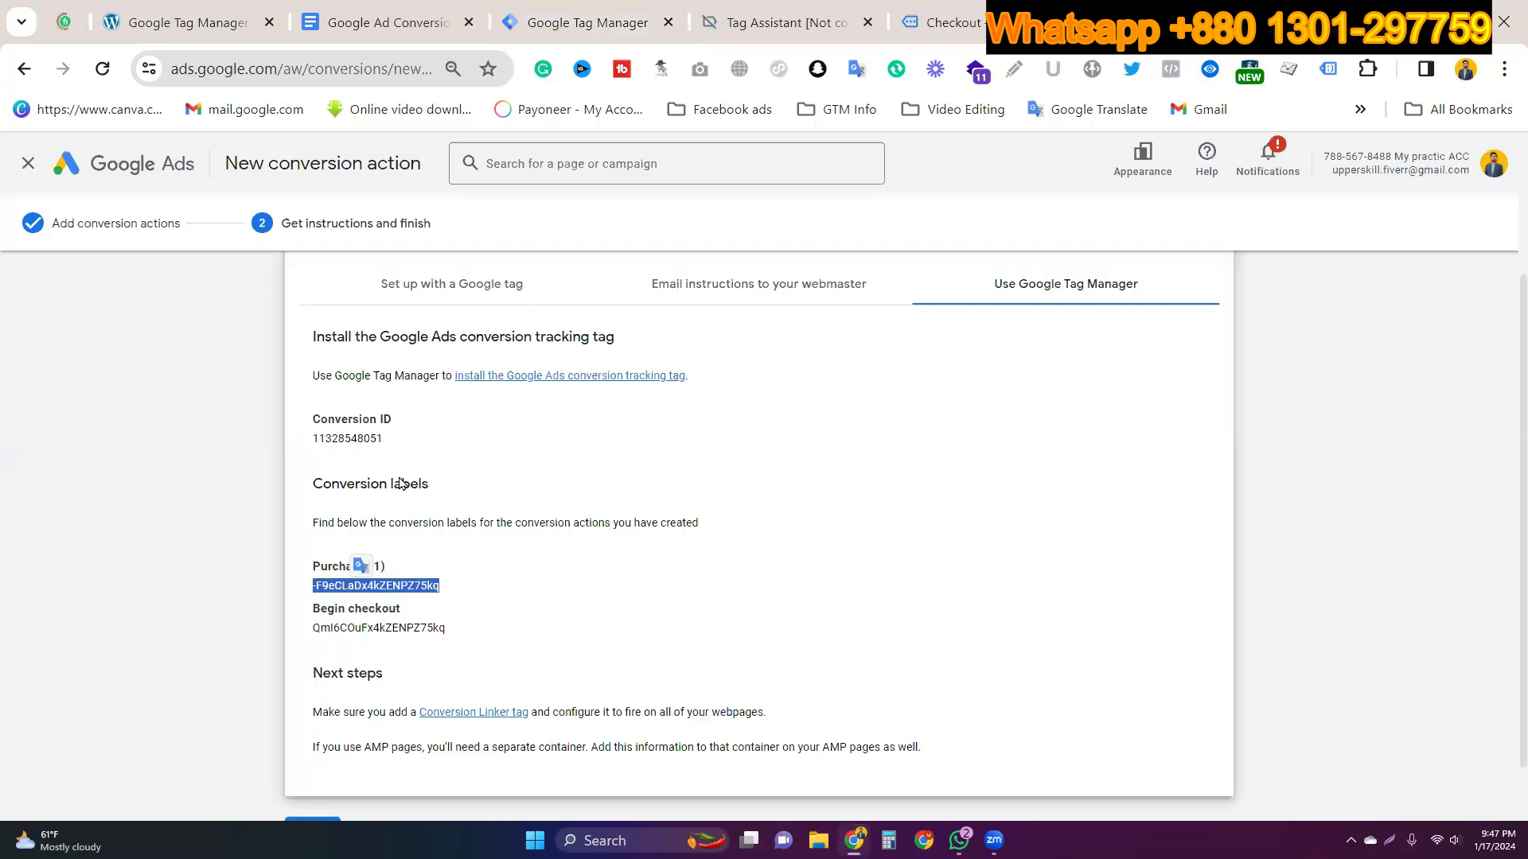
scroll(311, 717, down, 1)
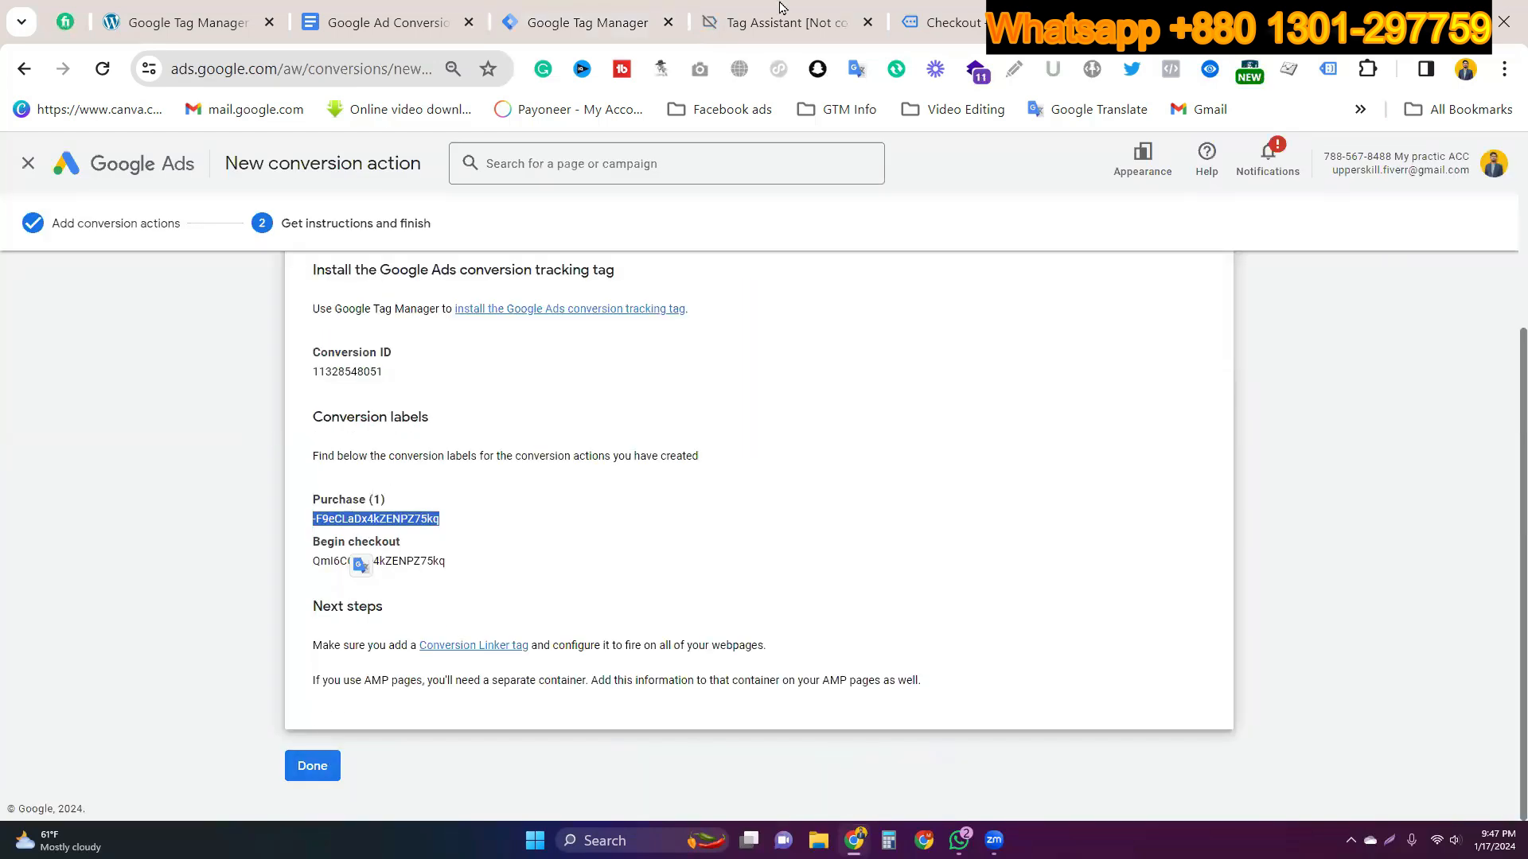
click(587, 17)
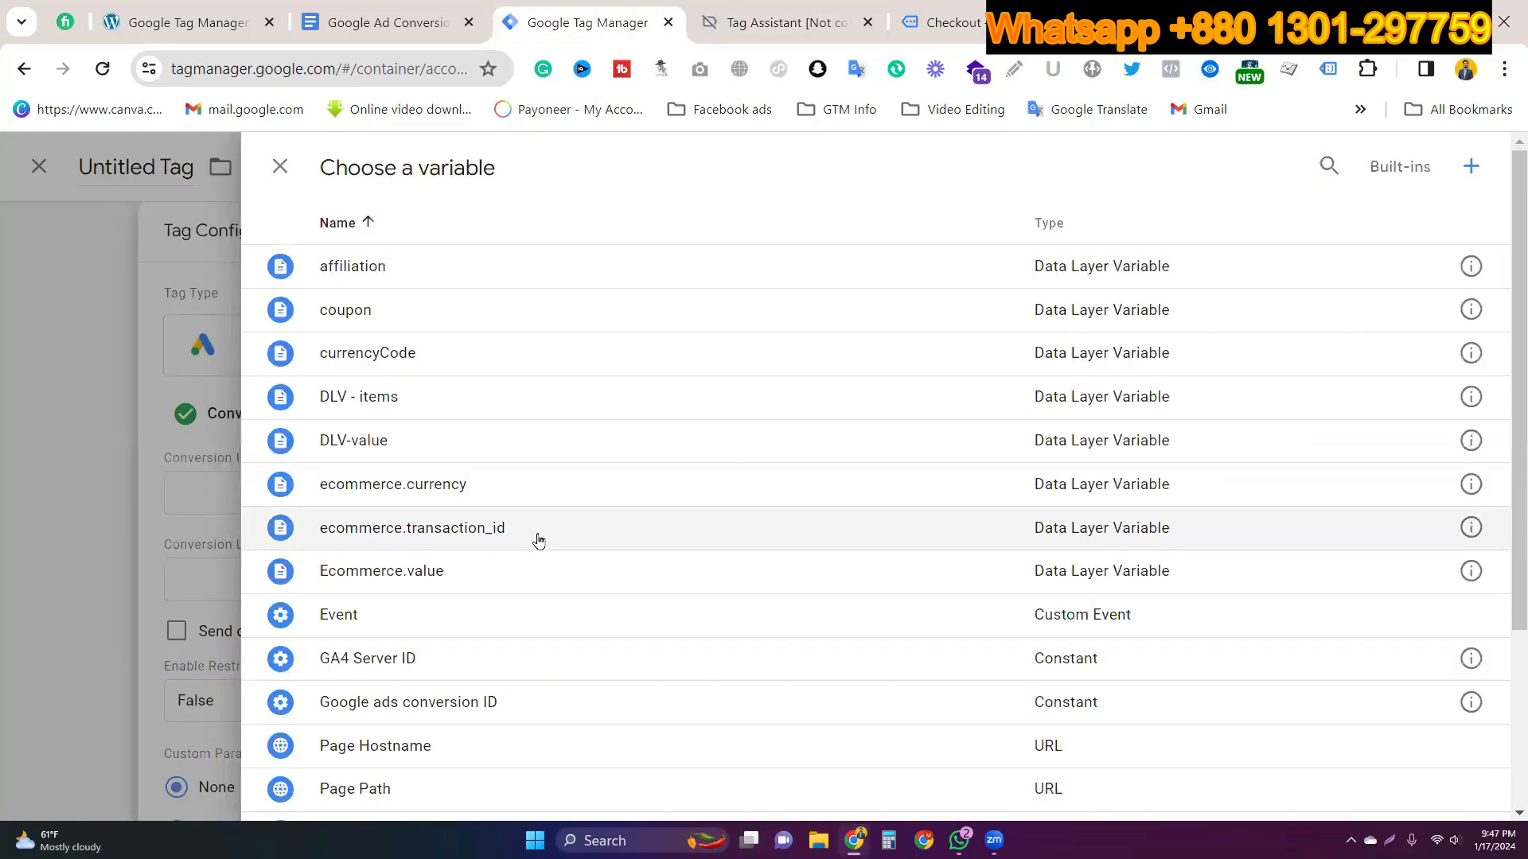
click(575, 694)
click(502, 575)
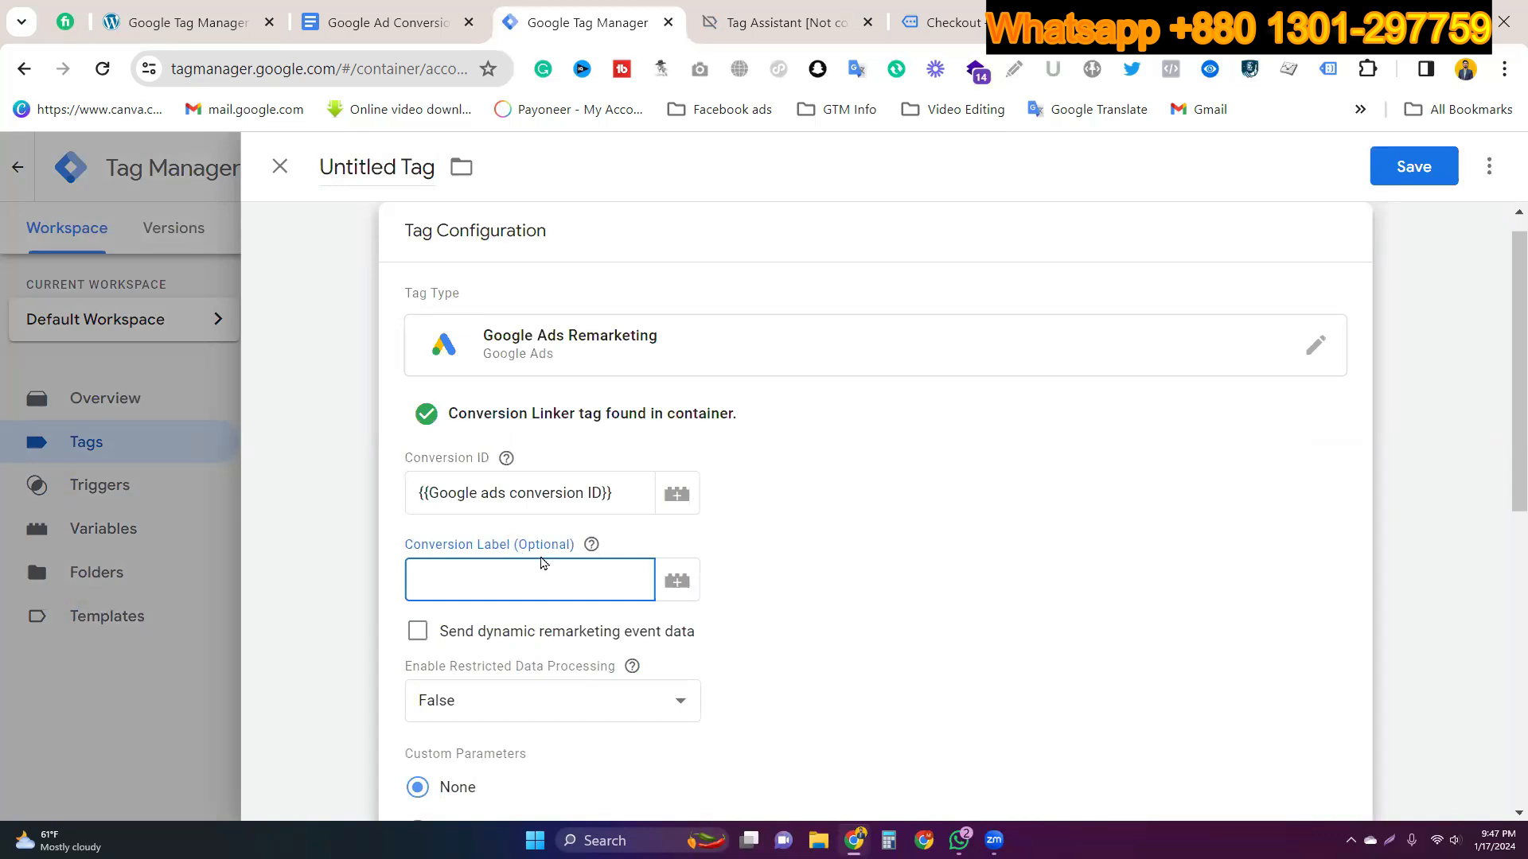
Step: Assign Purchase Trigger to the remarketing tag and save it as Google Ads Remarketing- Purchase
scroll(962, 702, down, 7)
click(963, 702)
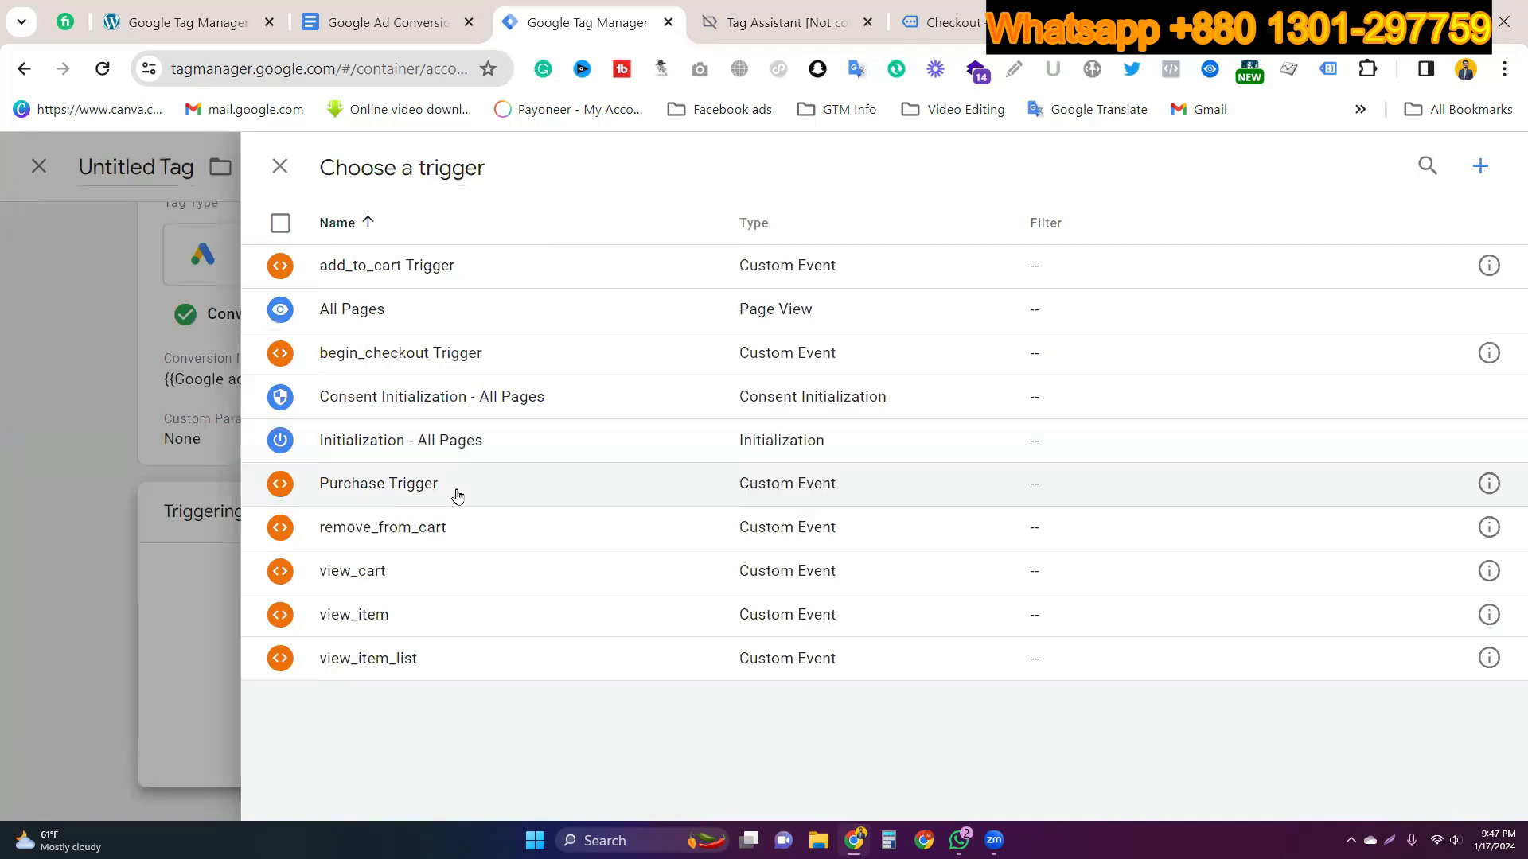
click(458, 492)
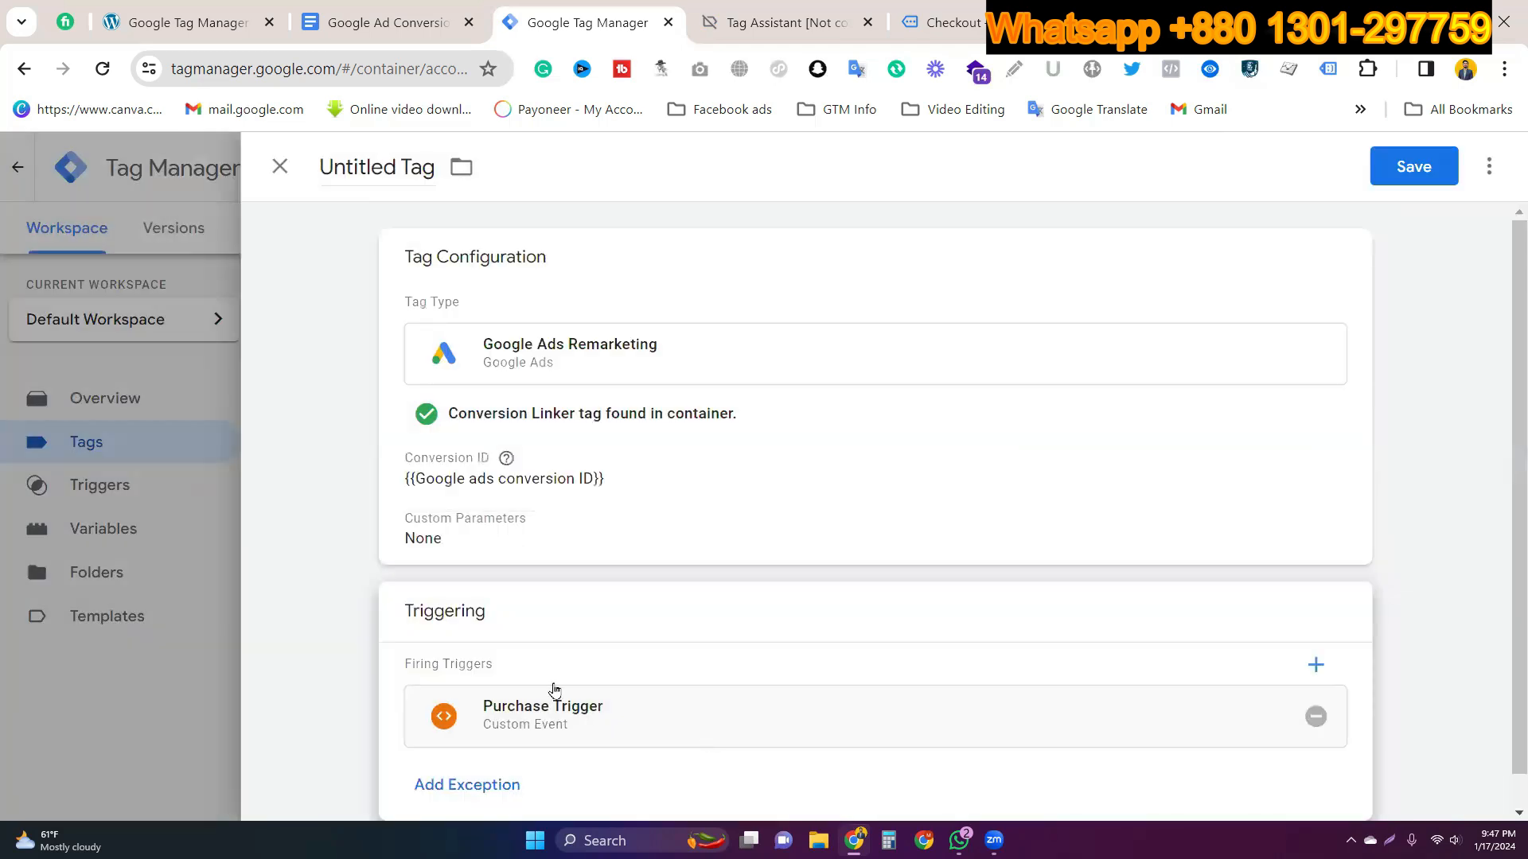
click(1426, 174)
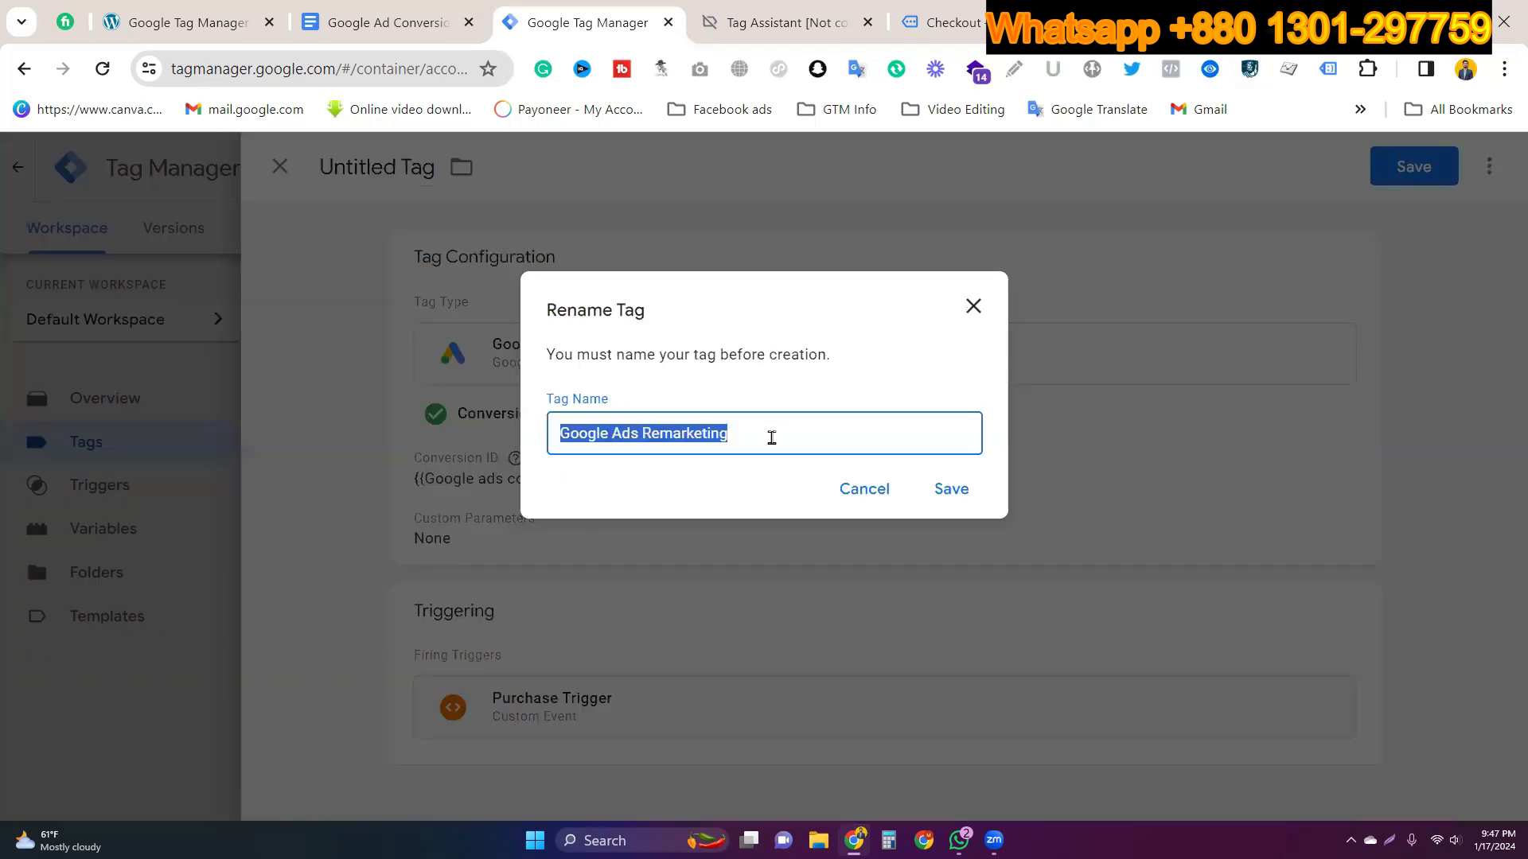
click(771, 437)
text(- )
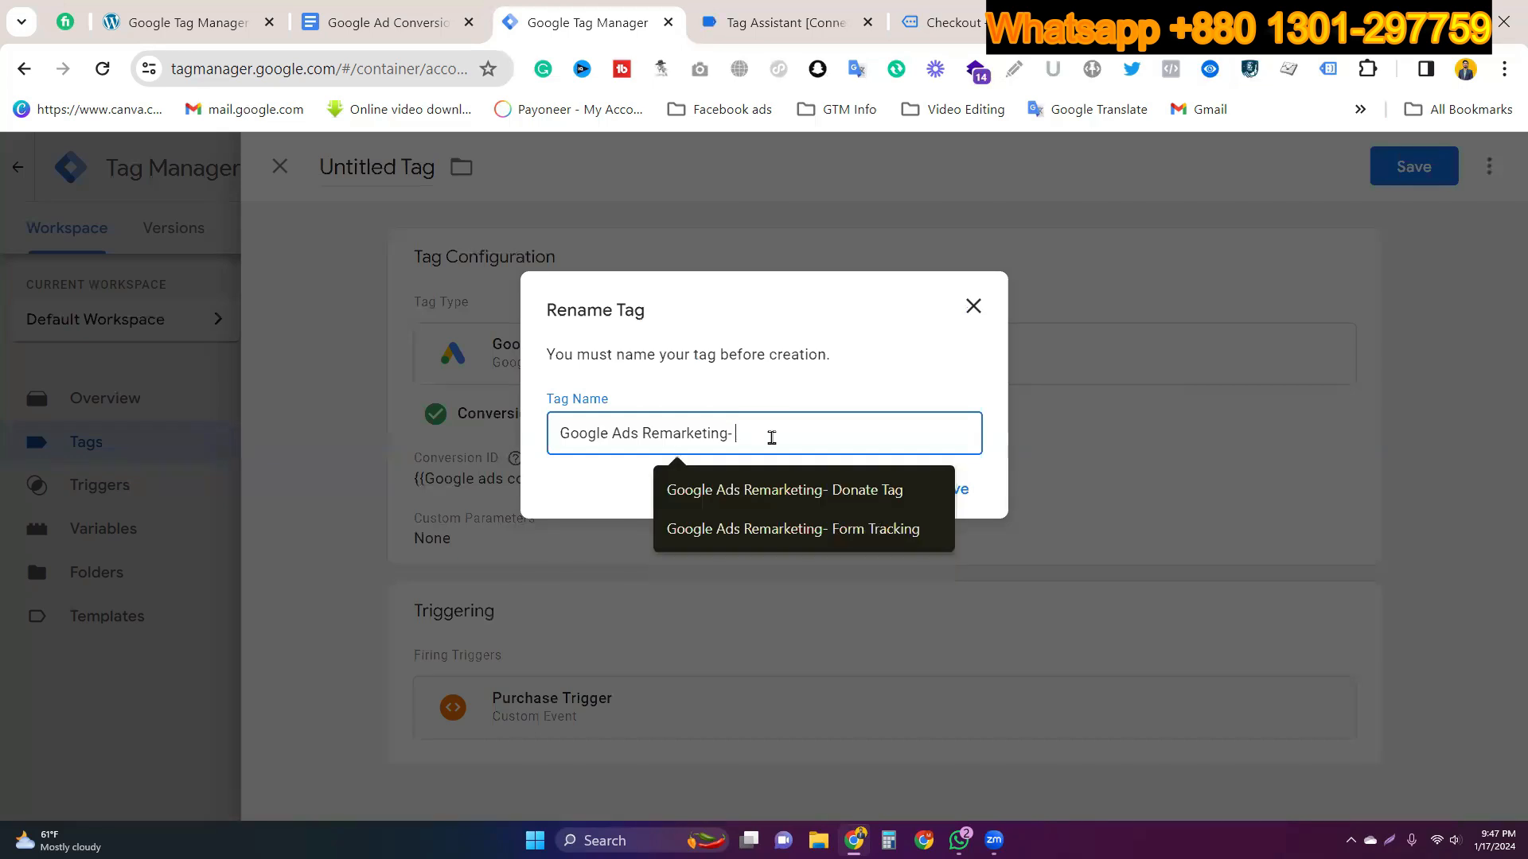
text(Purchase)
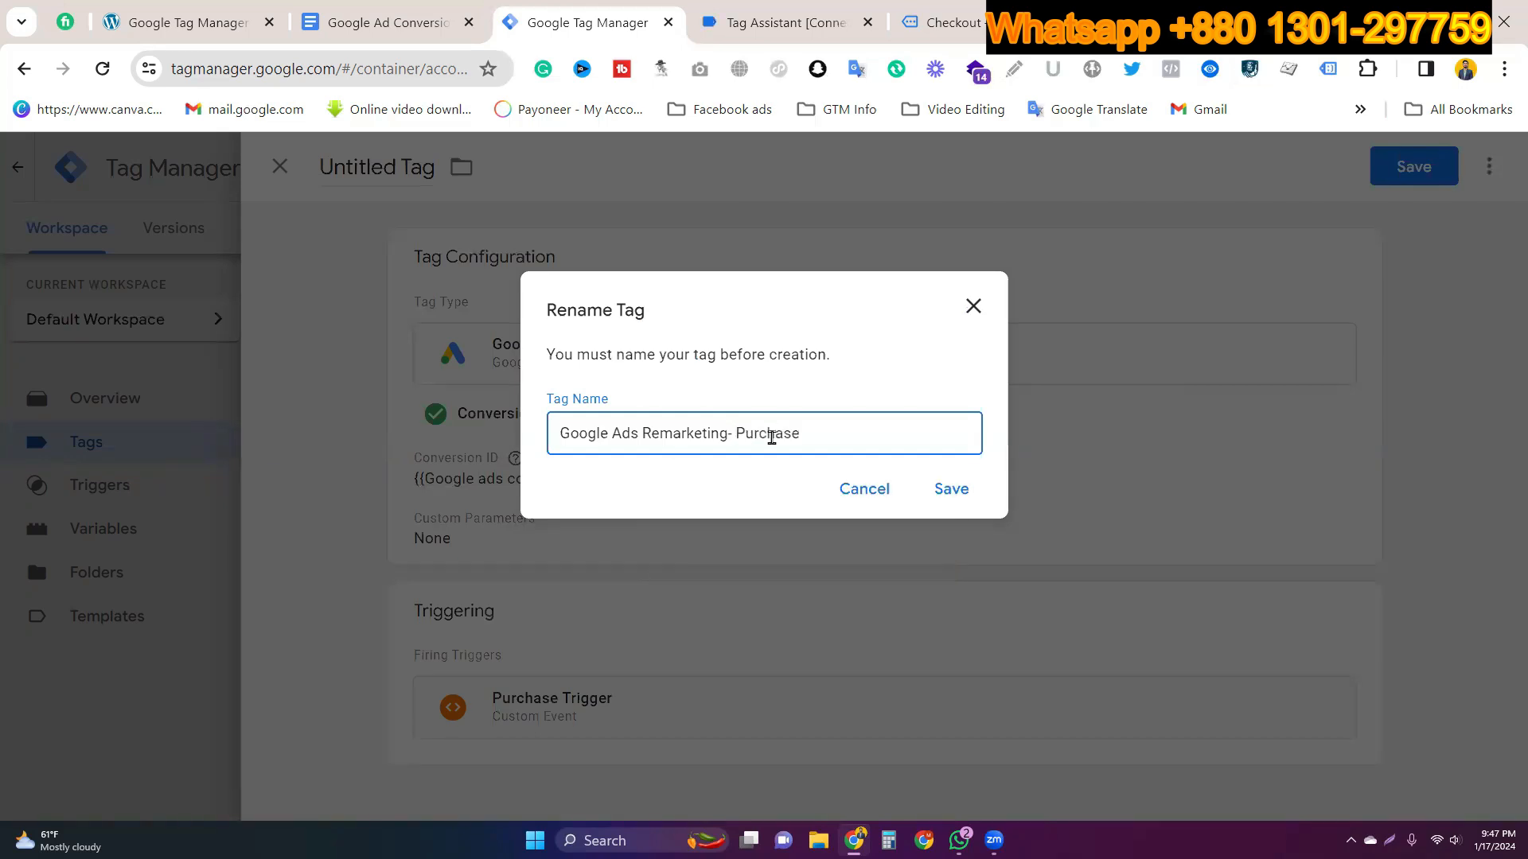
click(951, 489)
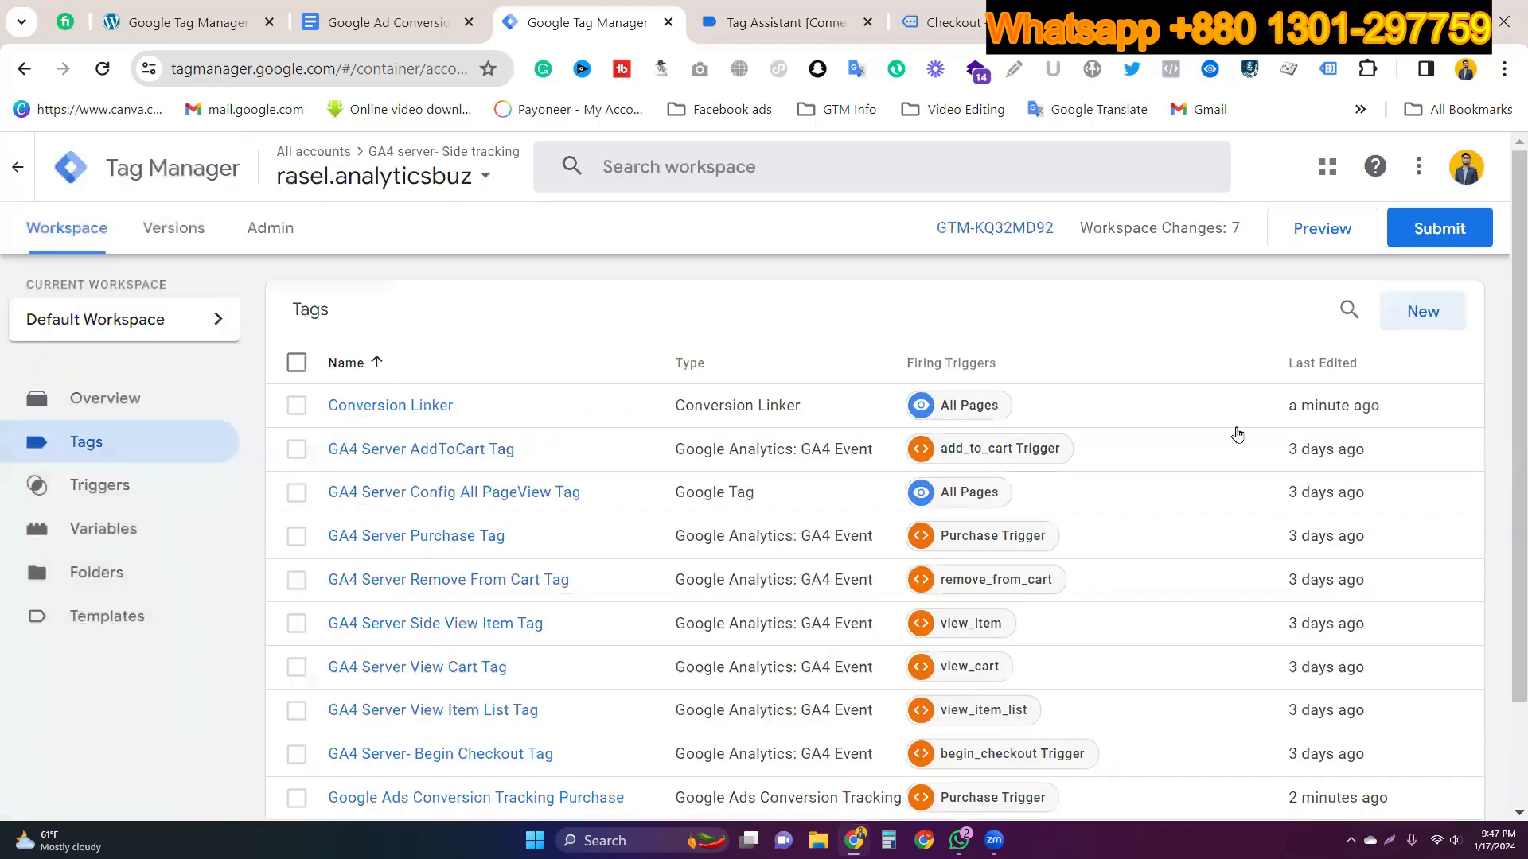
Step: Publish the workspace changes to the Live environment without a version name or description, and return to the workspace overview
scroll(1248, 456, down, 2)
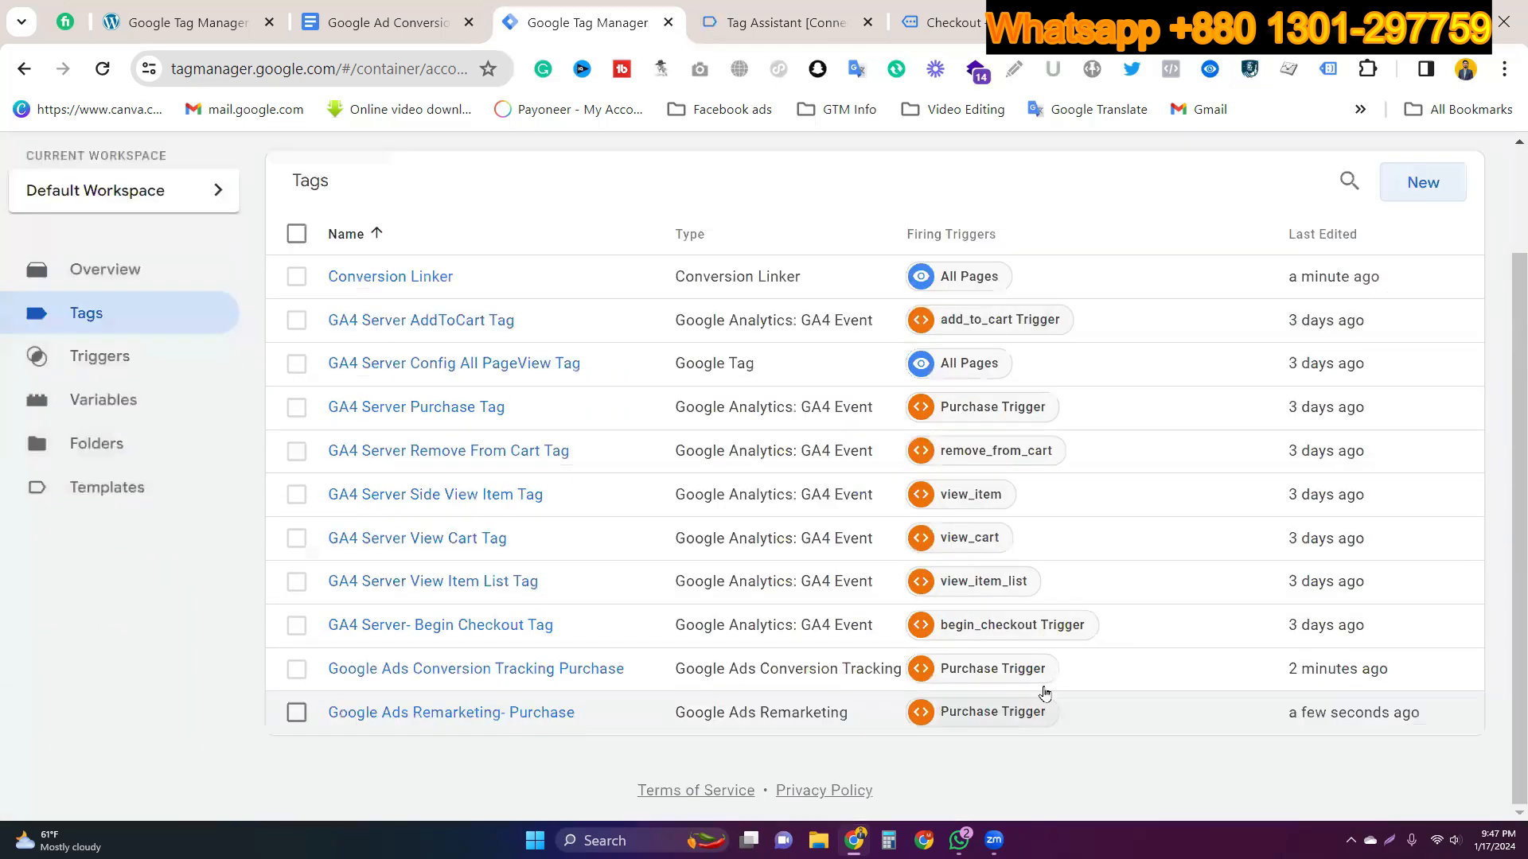
scroll(1426, 233, up, 2)
click(1430, 228)
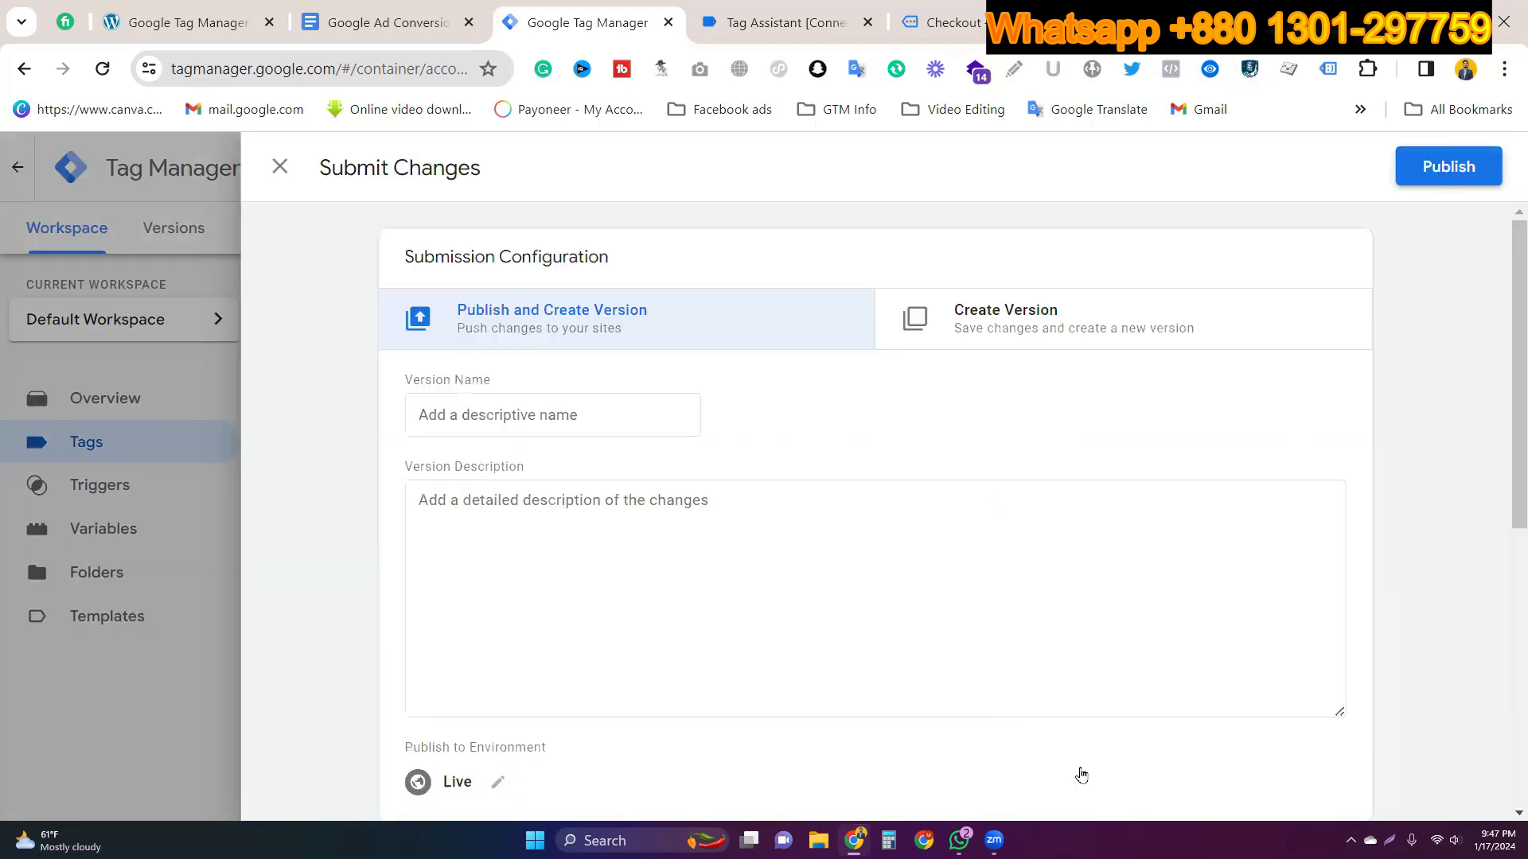
click(1081, 774)
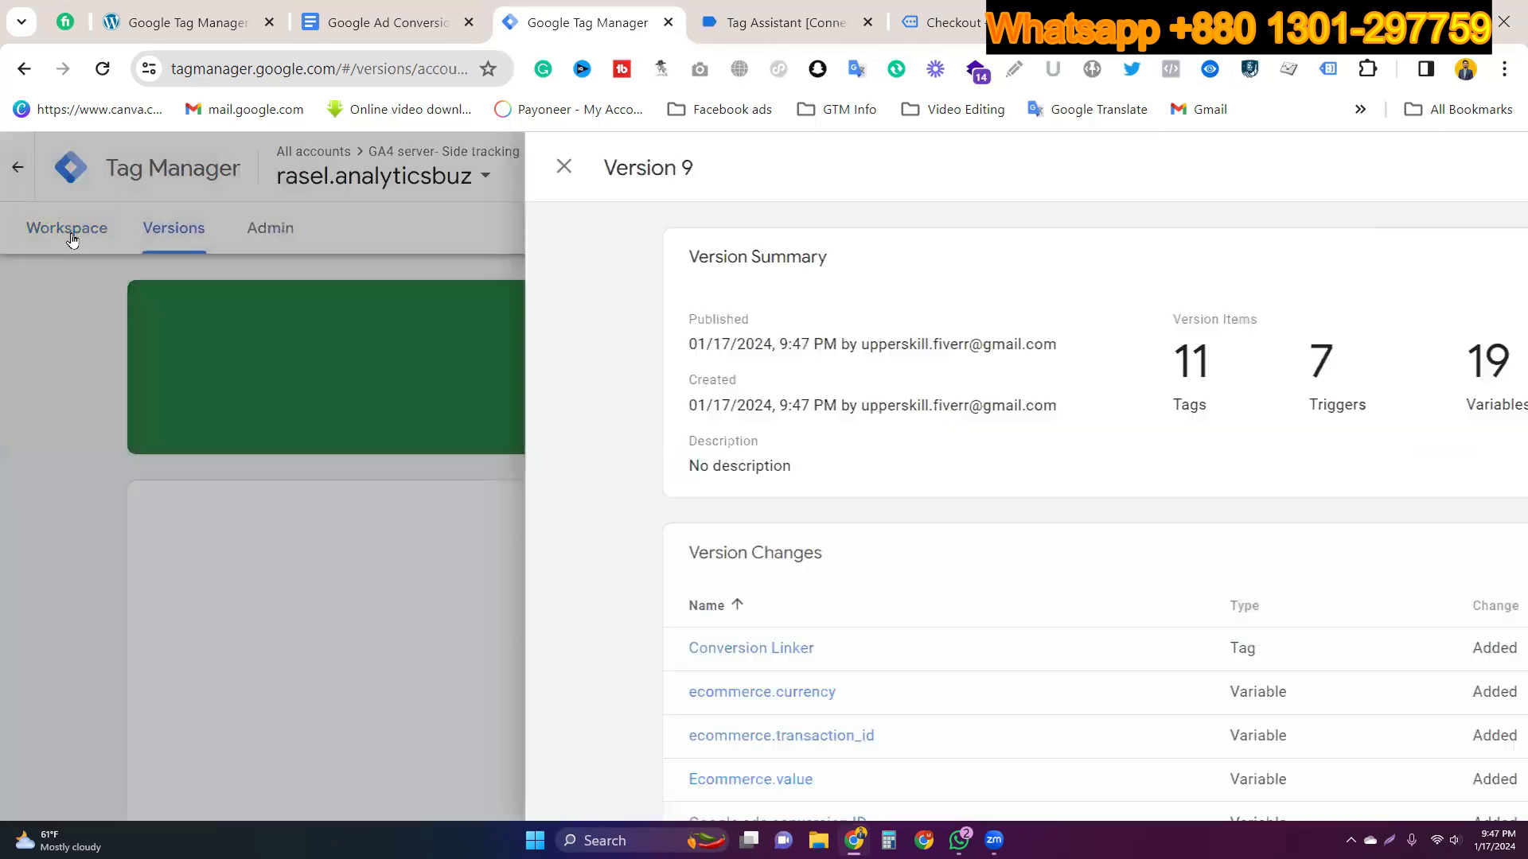
click(71, 240)
click(64, 237)
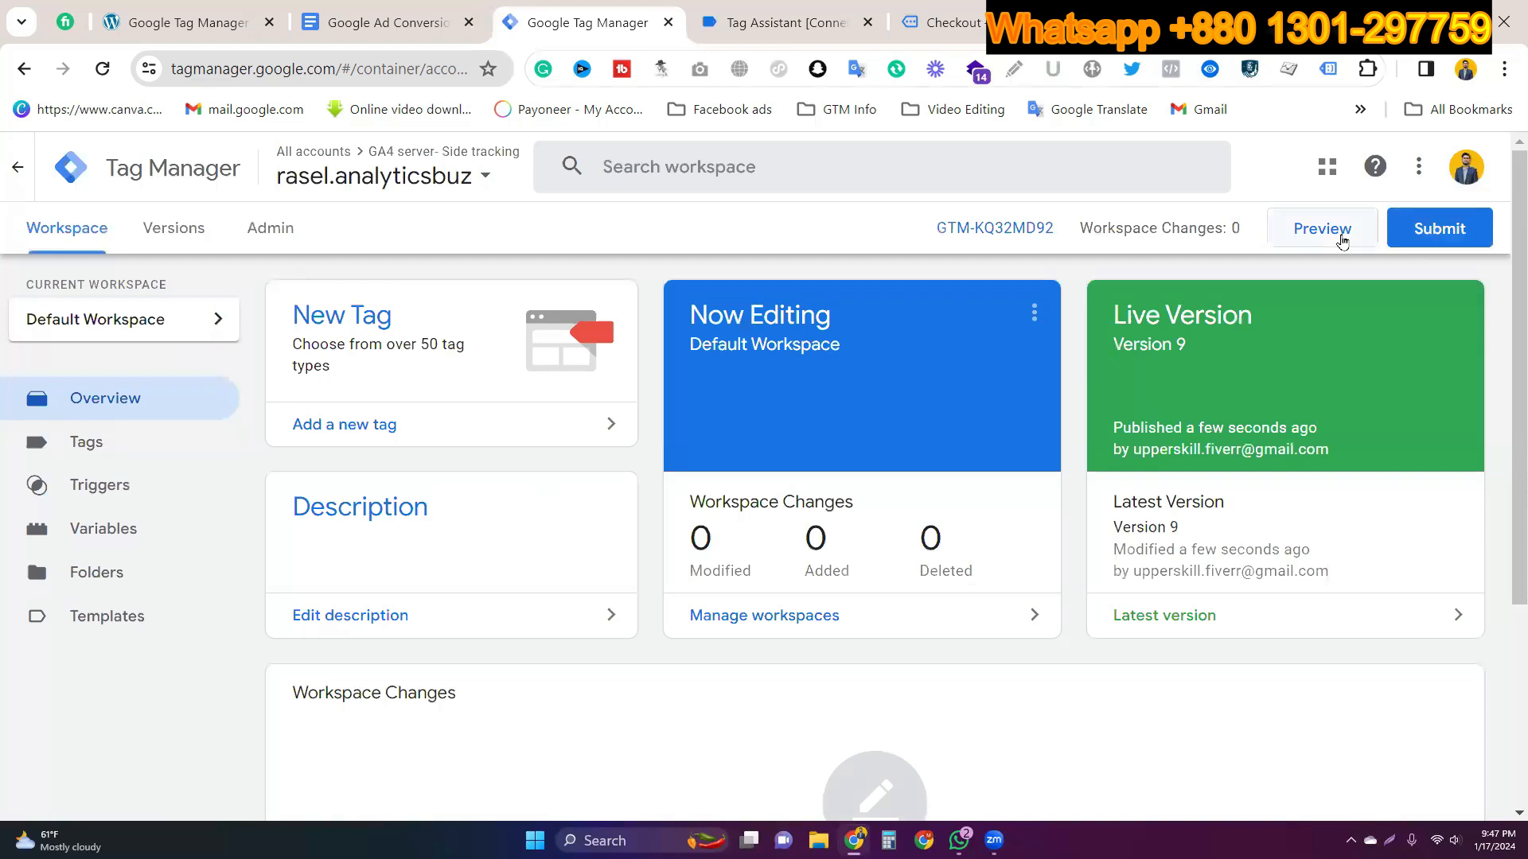
Step: Start a Tag Manager preview session connected to the rasel.analyticsbuz.com store site
click(1186, 22)
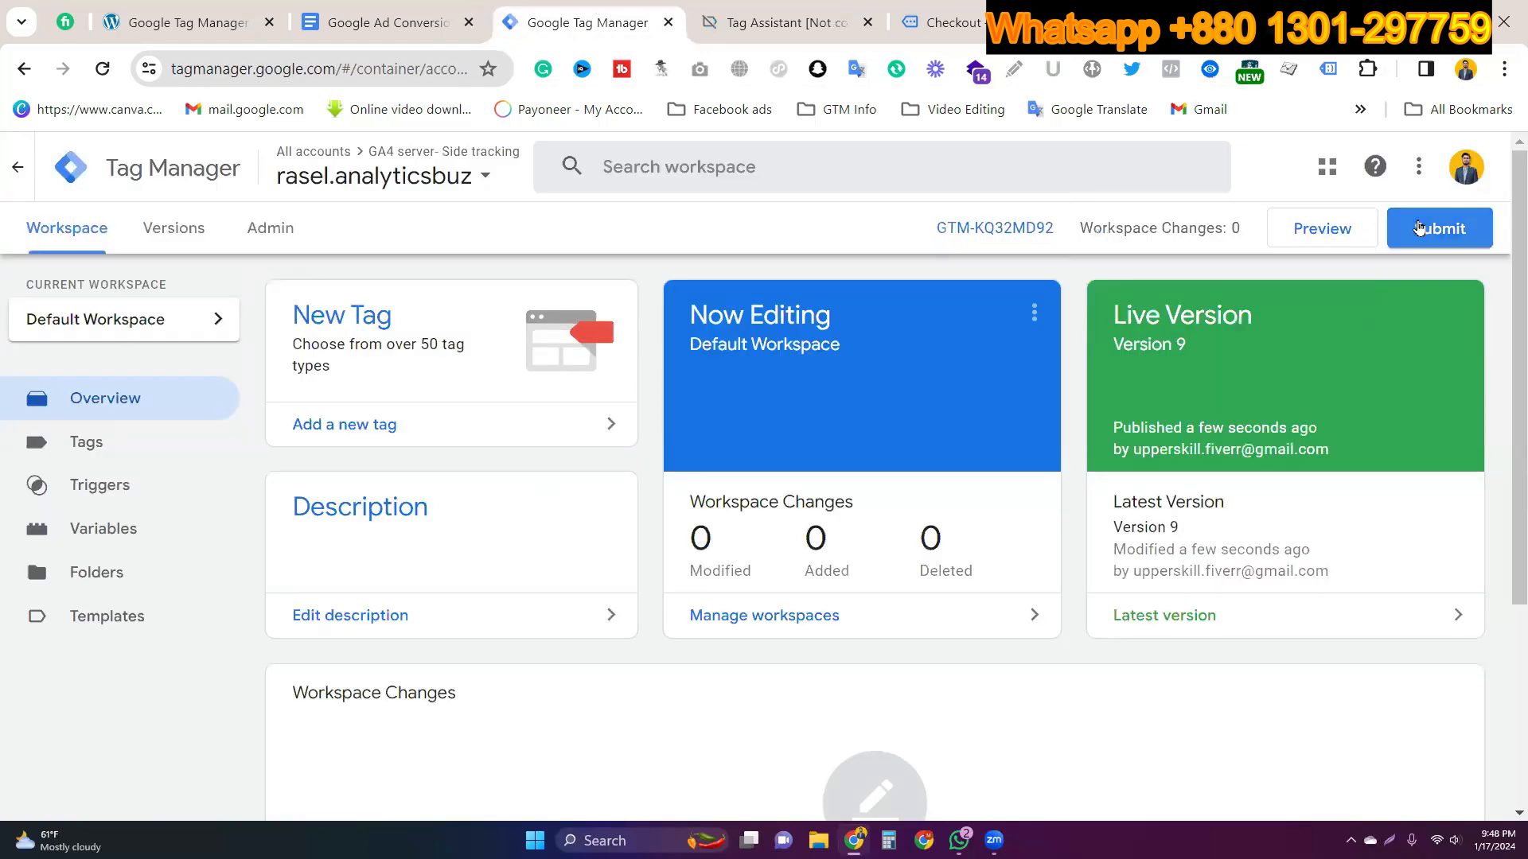
click(1325, 230)
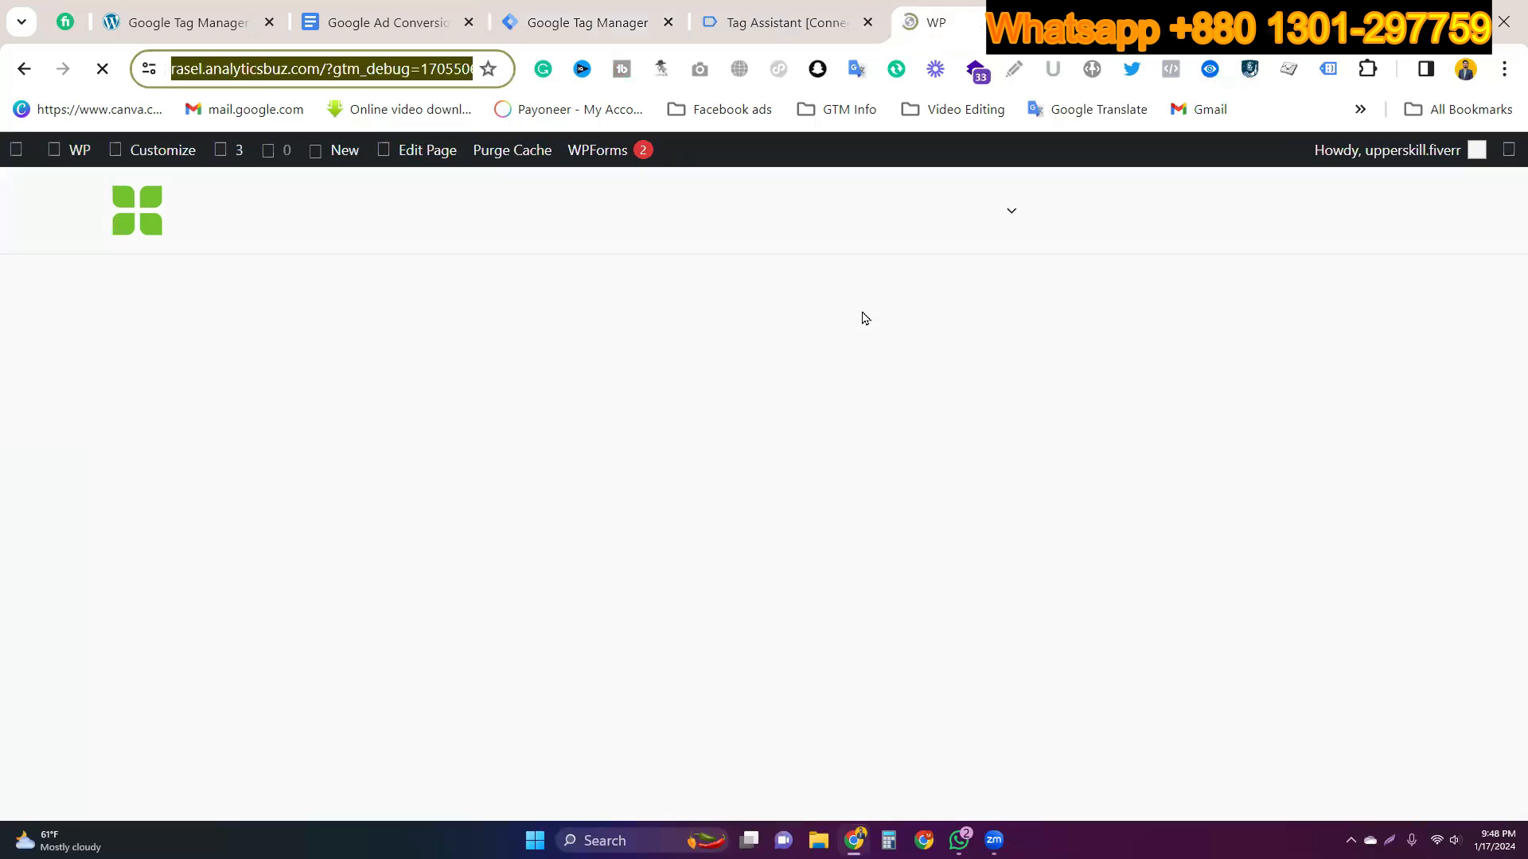
scroll(723, 495, down, 3)
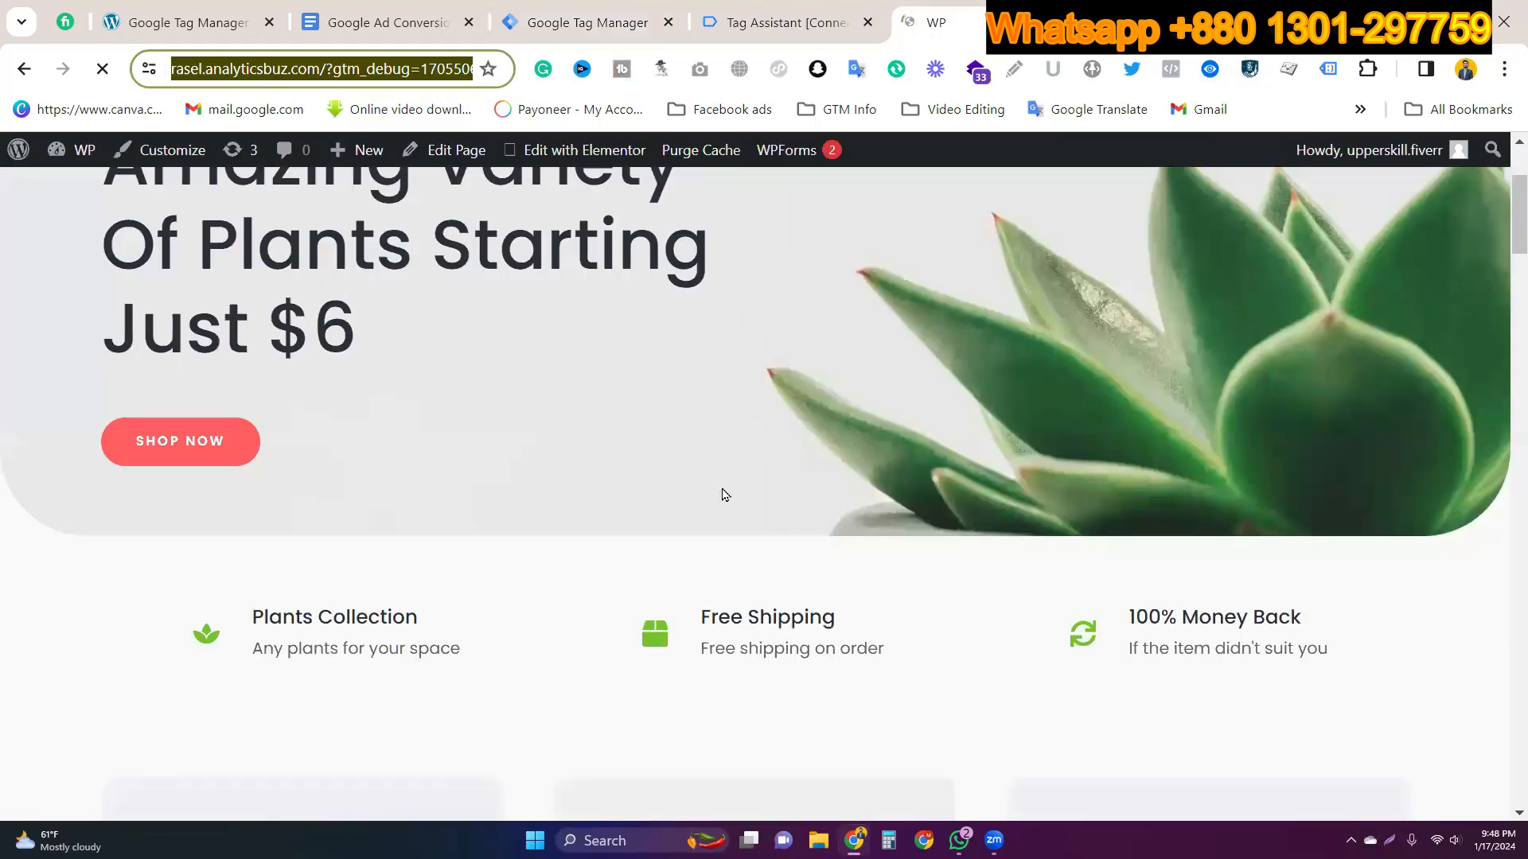
scroll(723, 495, down, 9)
Step: Check the status details of the Purchase (1) conversion action in Google Ads and return to the store site
click(1130, 24)
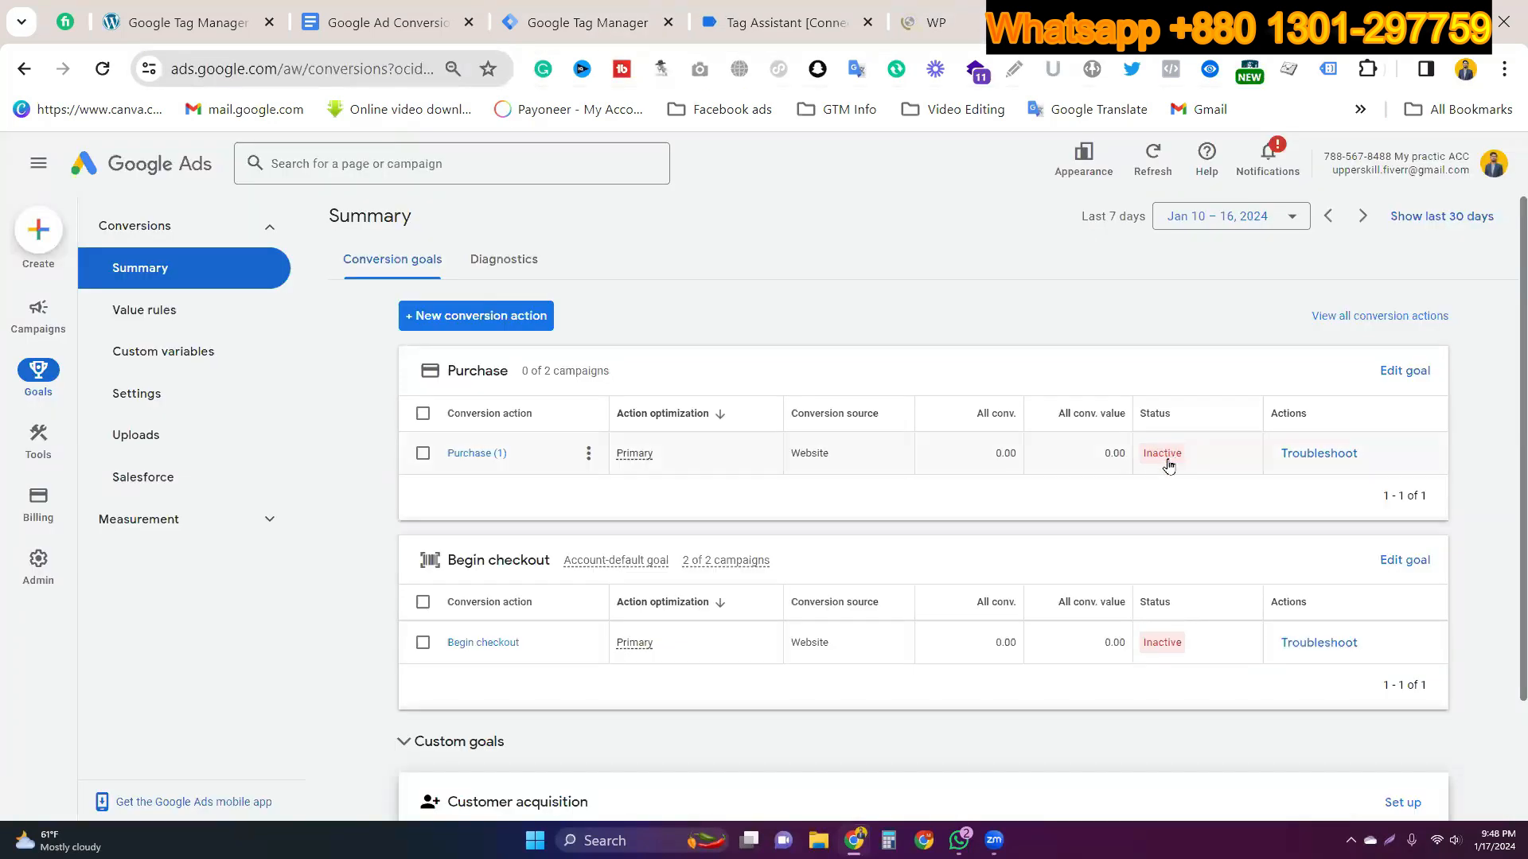
mouse_move(1168, 467)
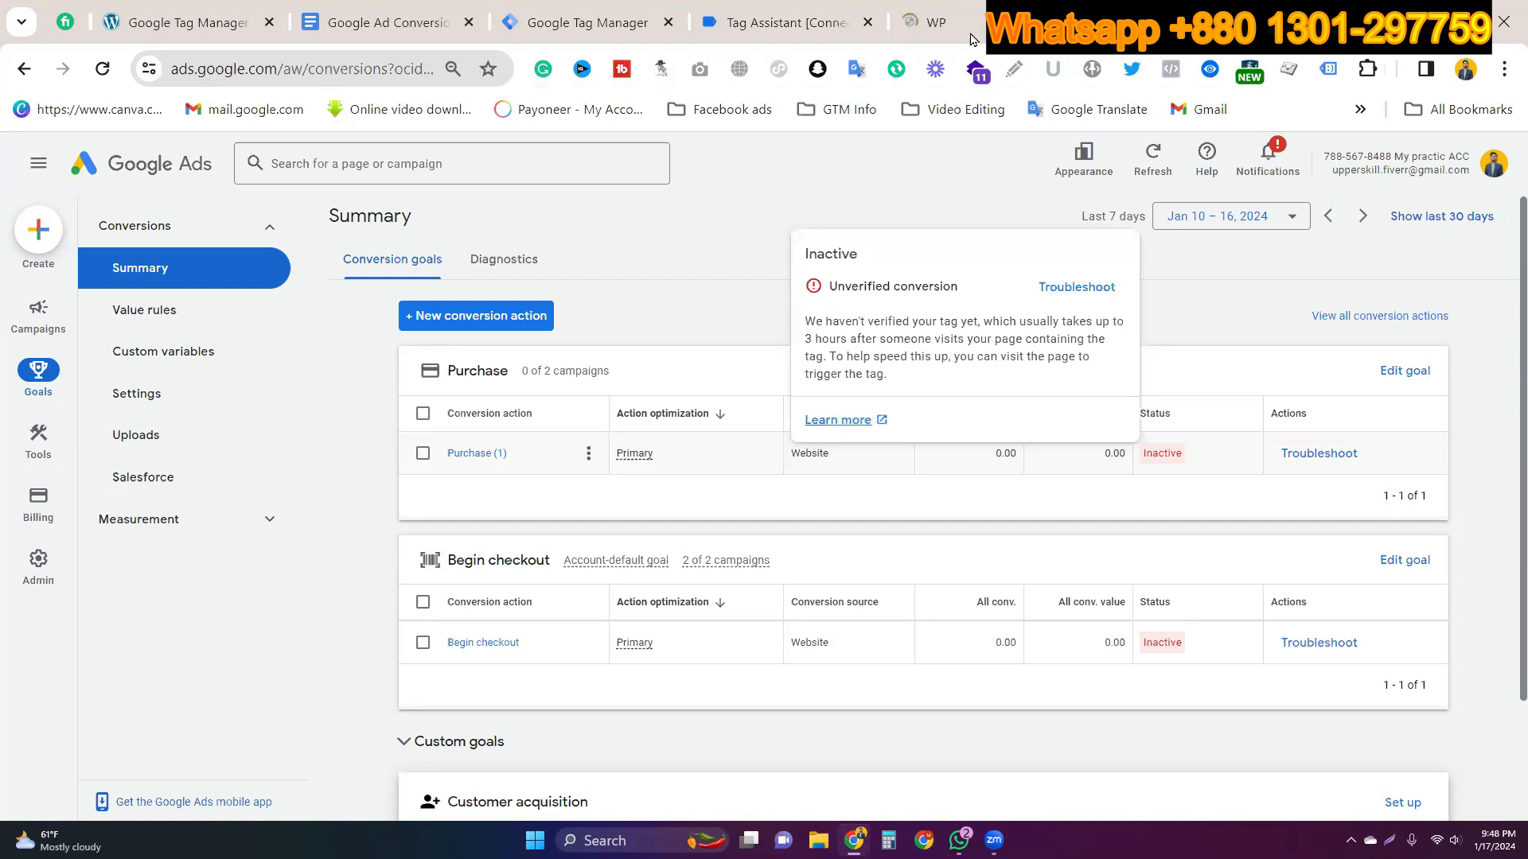
click(947, 8)
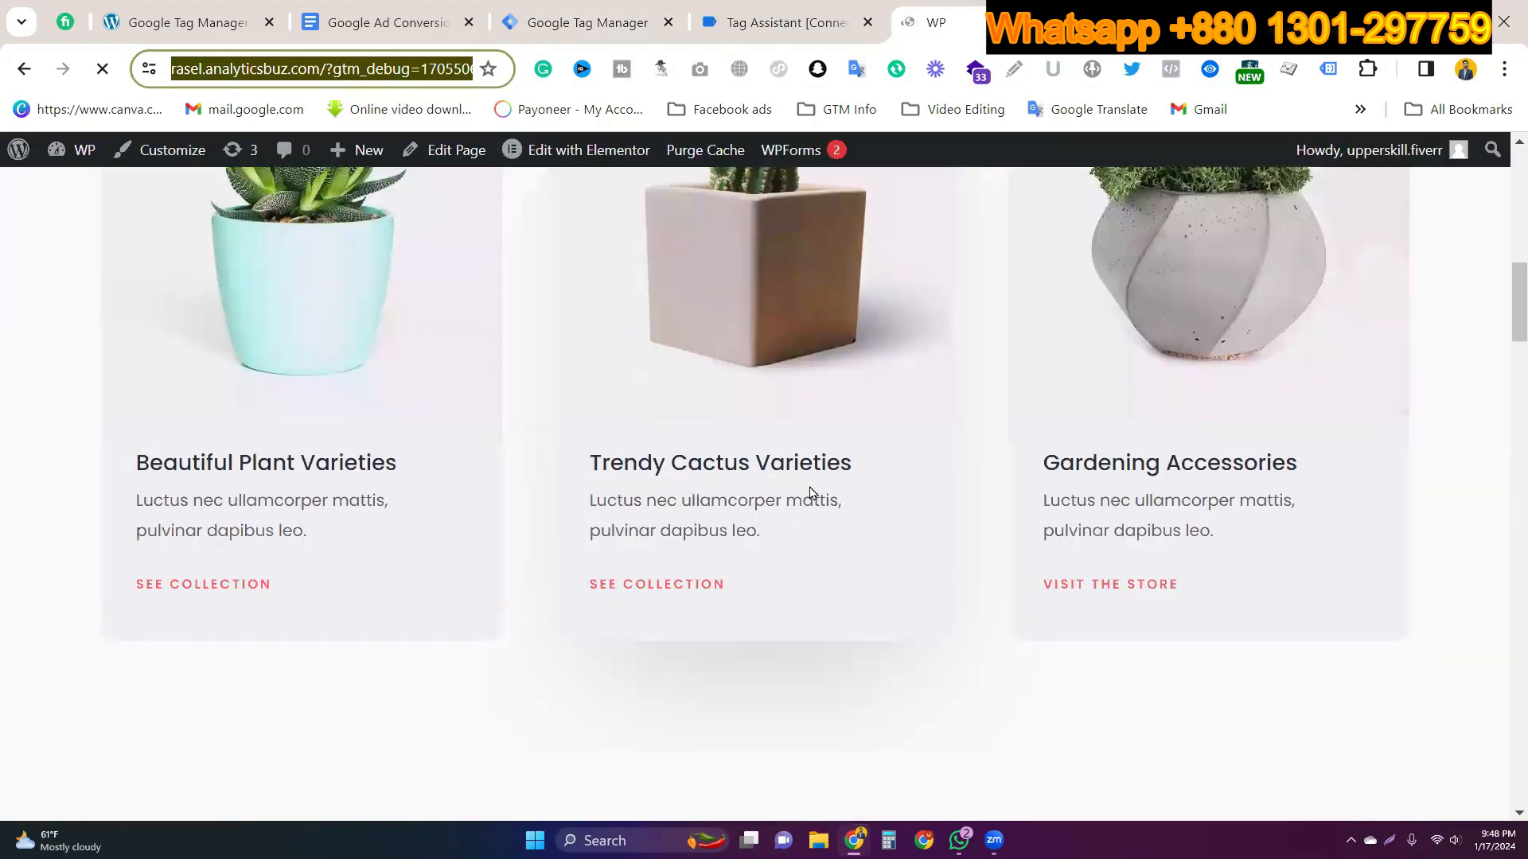
Step: Add the Green Soil Lotus product to the cart and open the cart
scroll(799, 565, down, 10)
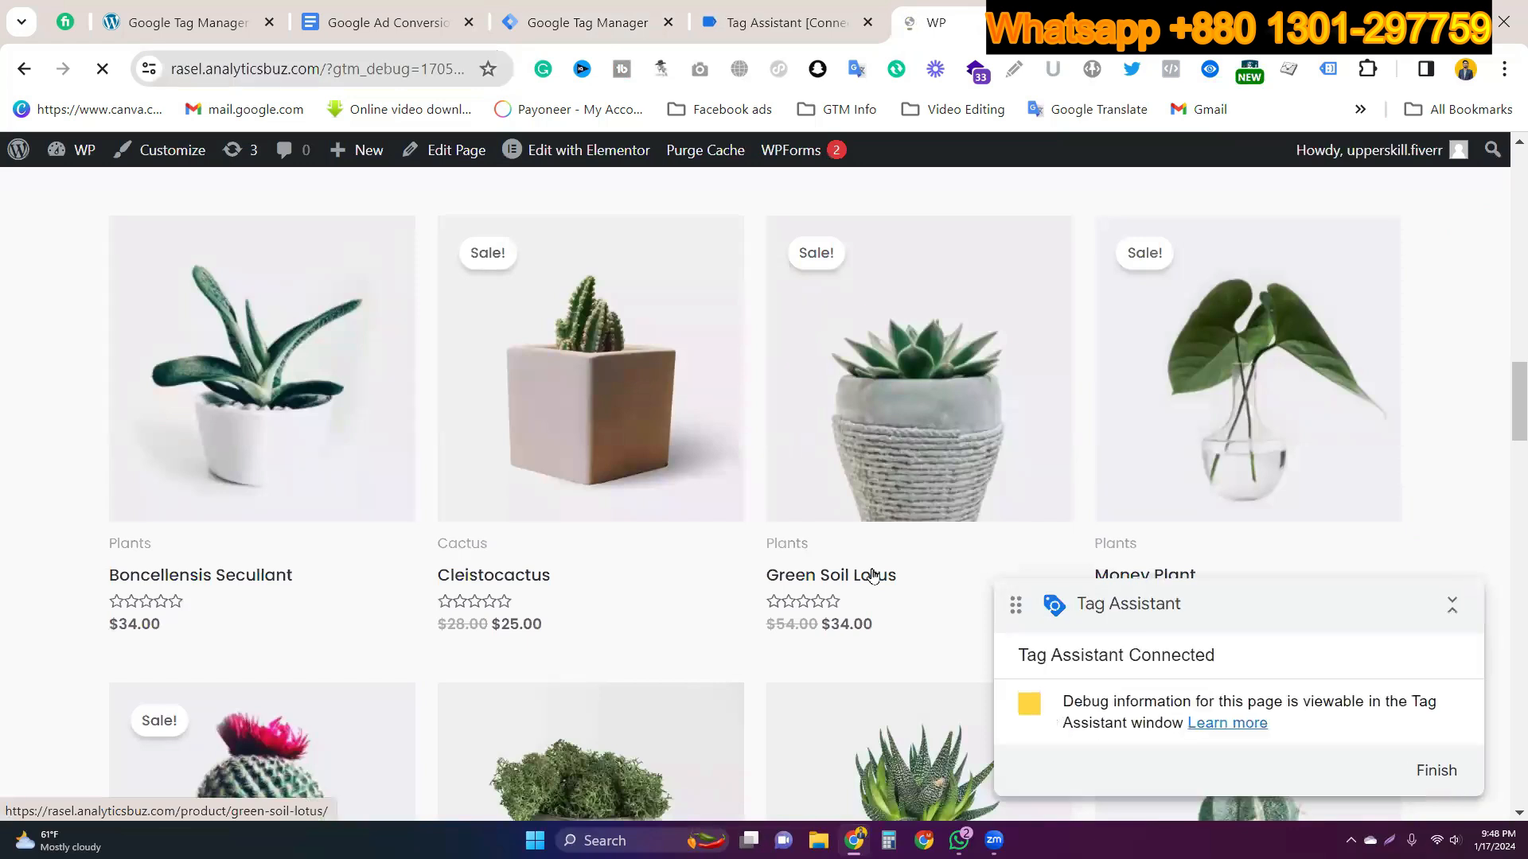
click(872, 576)
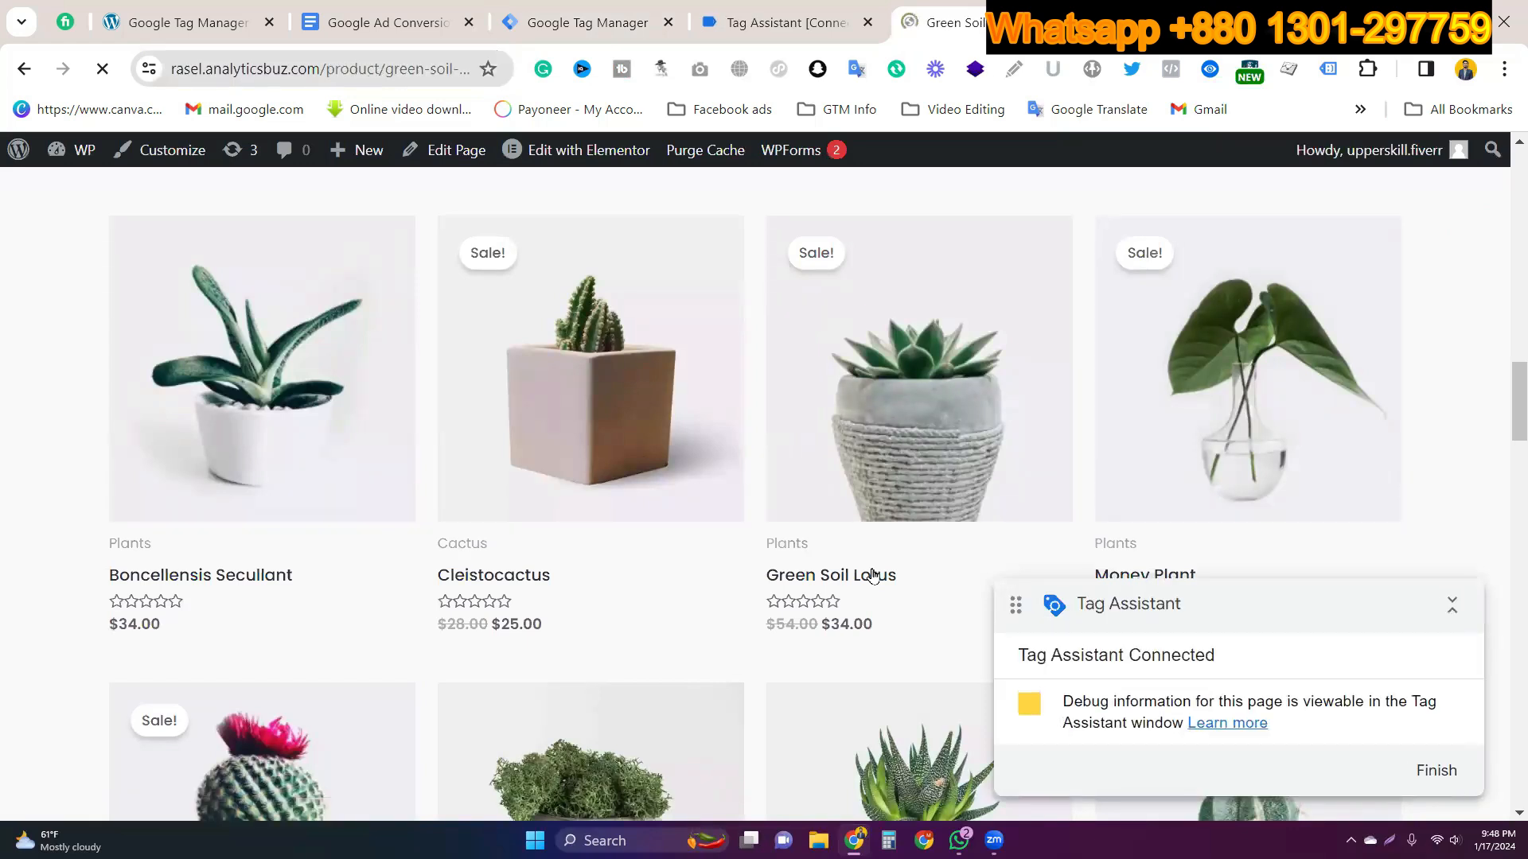
scroll(997, 502, down, 2)
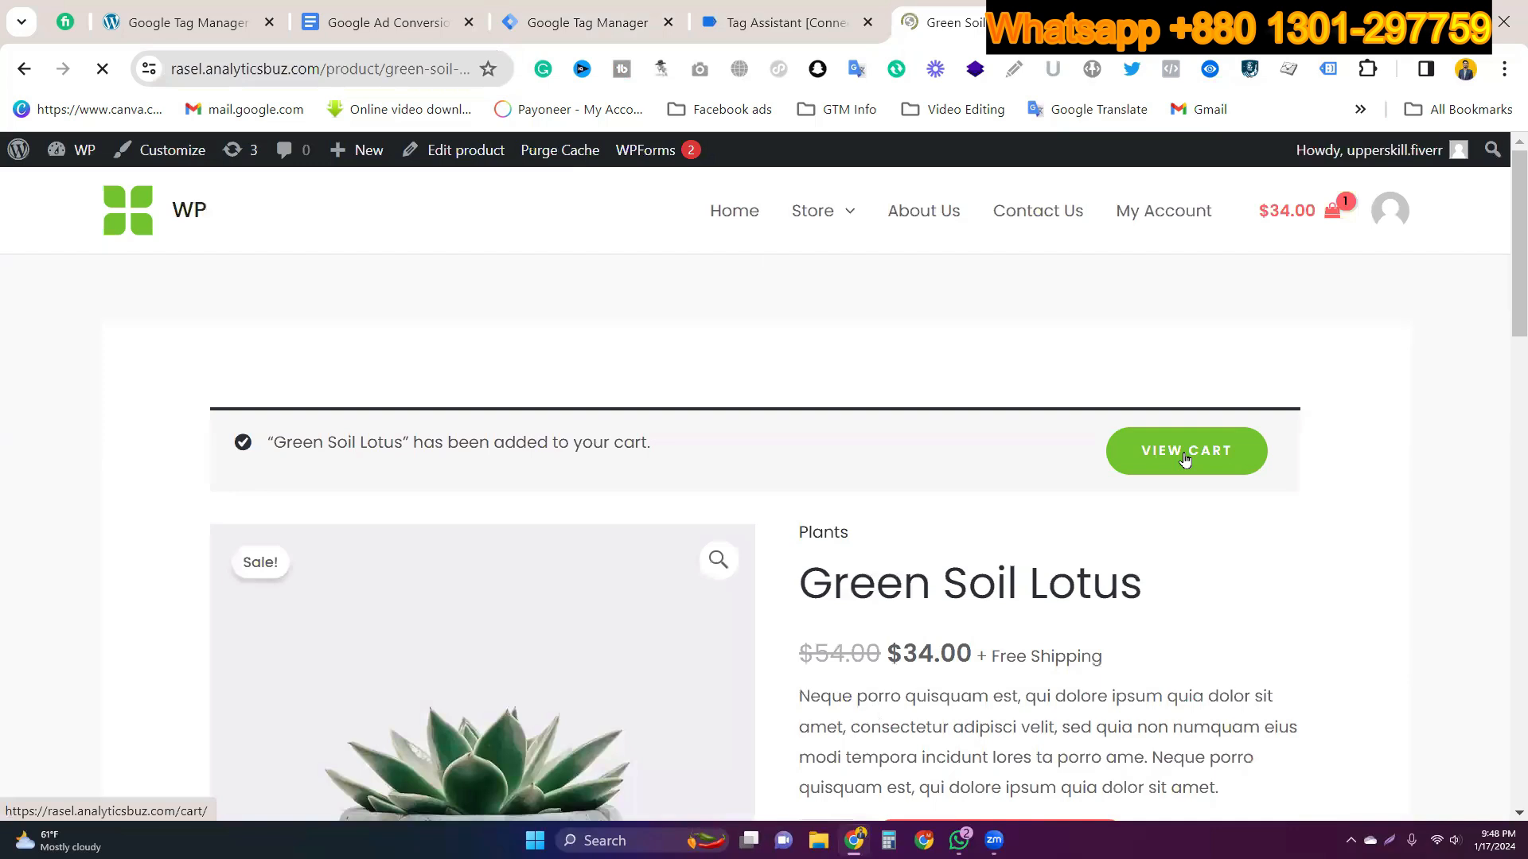
click(1152, 457)
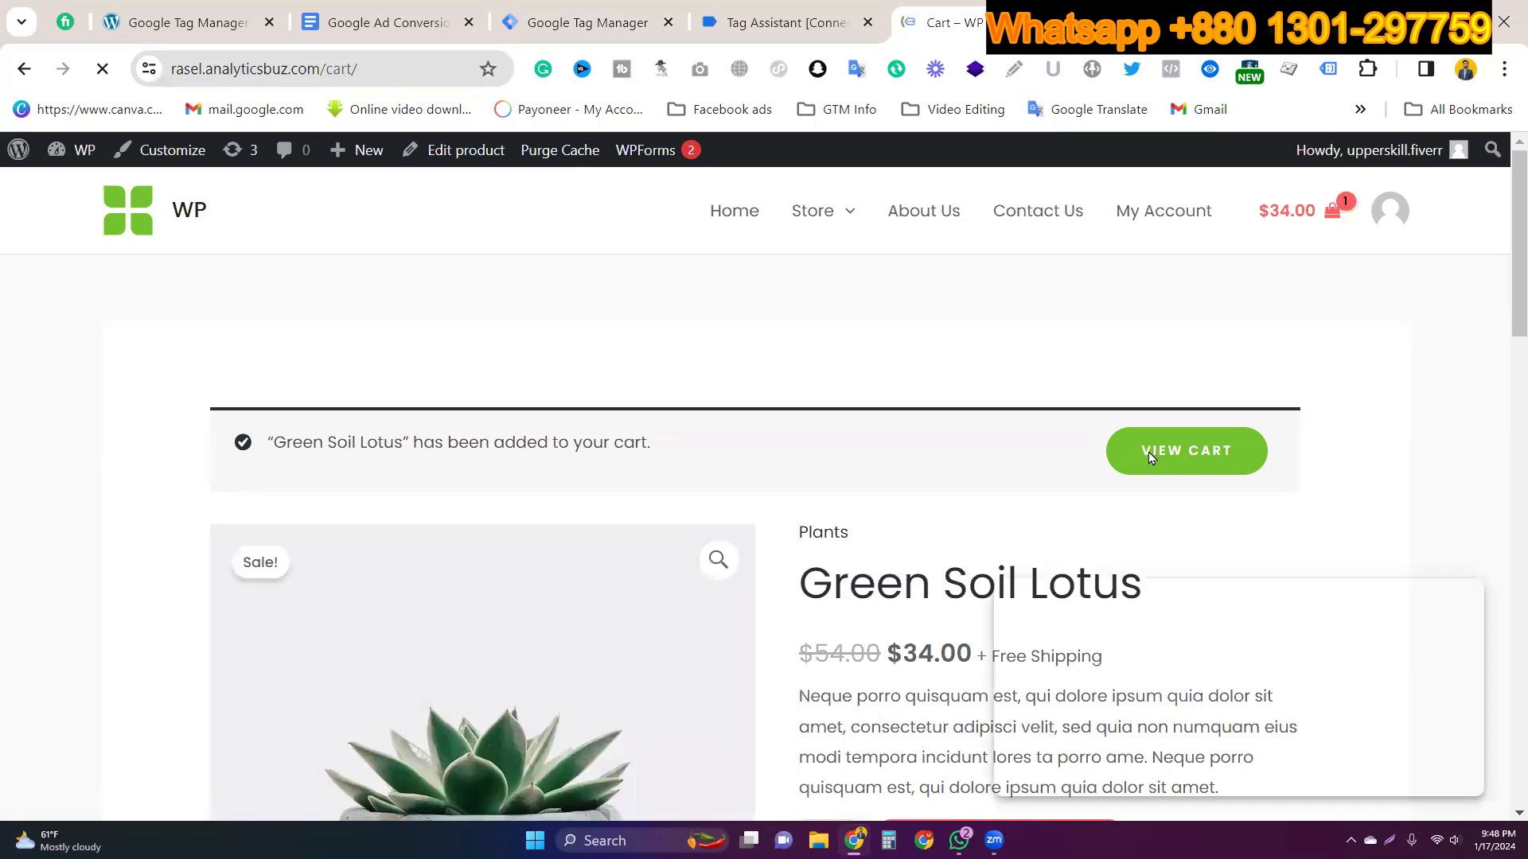
Step: Proceed from the cart to checkout, edit the billing e-mail address and place the cash-on-delivery order for the Green Soil Lotus
scroll(1034, 414, down, 8)
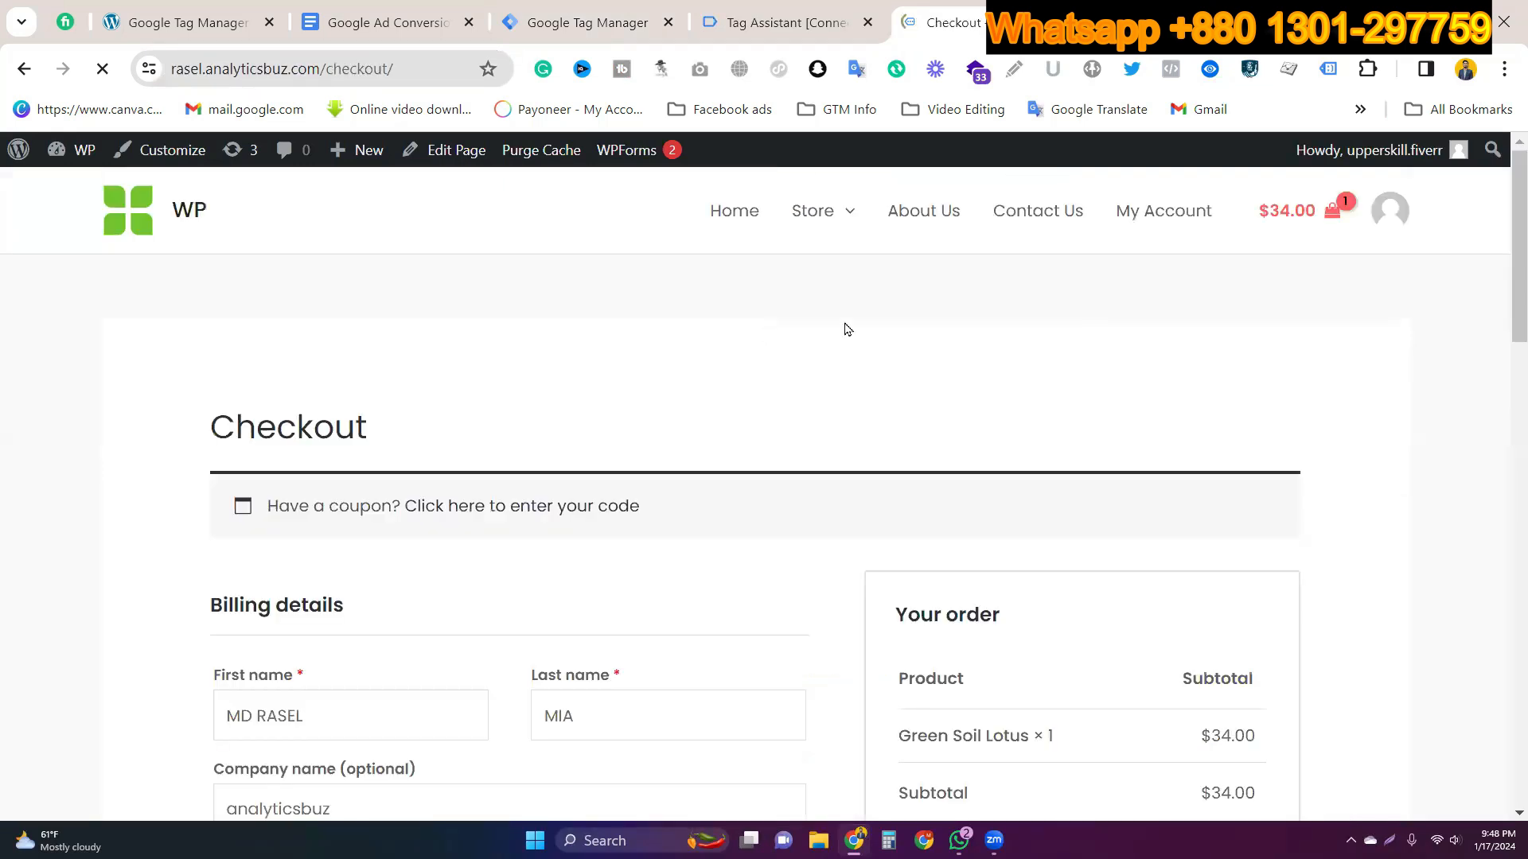
scroll(296, 670, down, 4)
scroll(444, 624, down, 4)
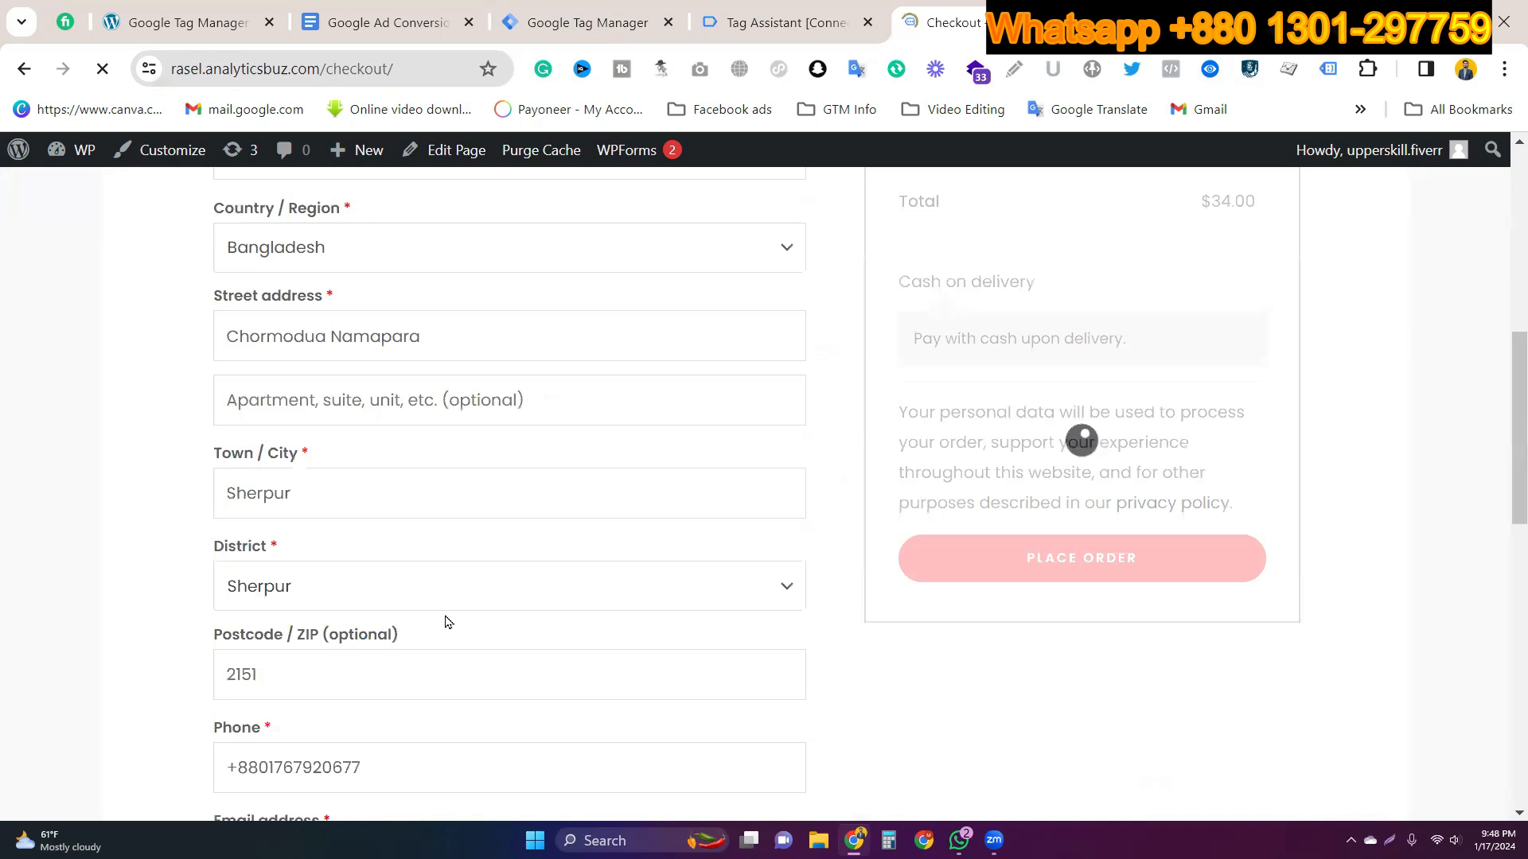
scroll(365, 581, down, 4)
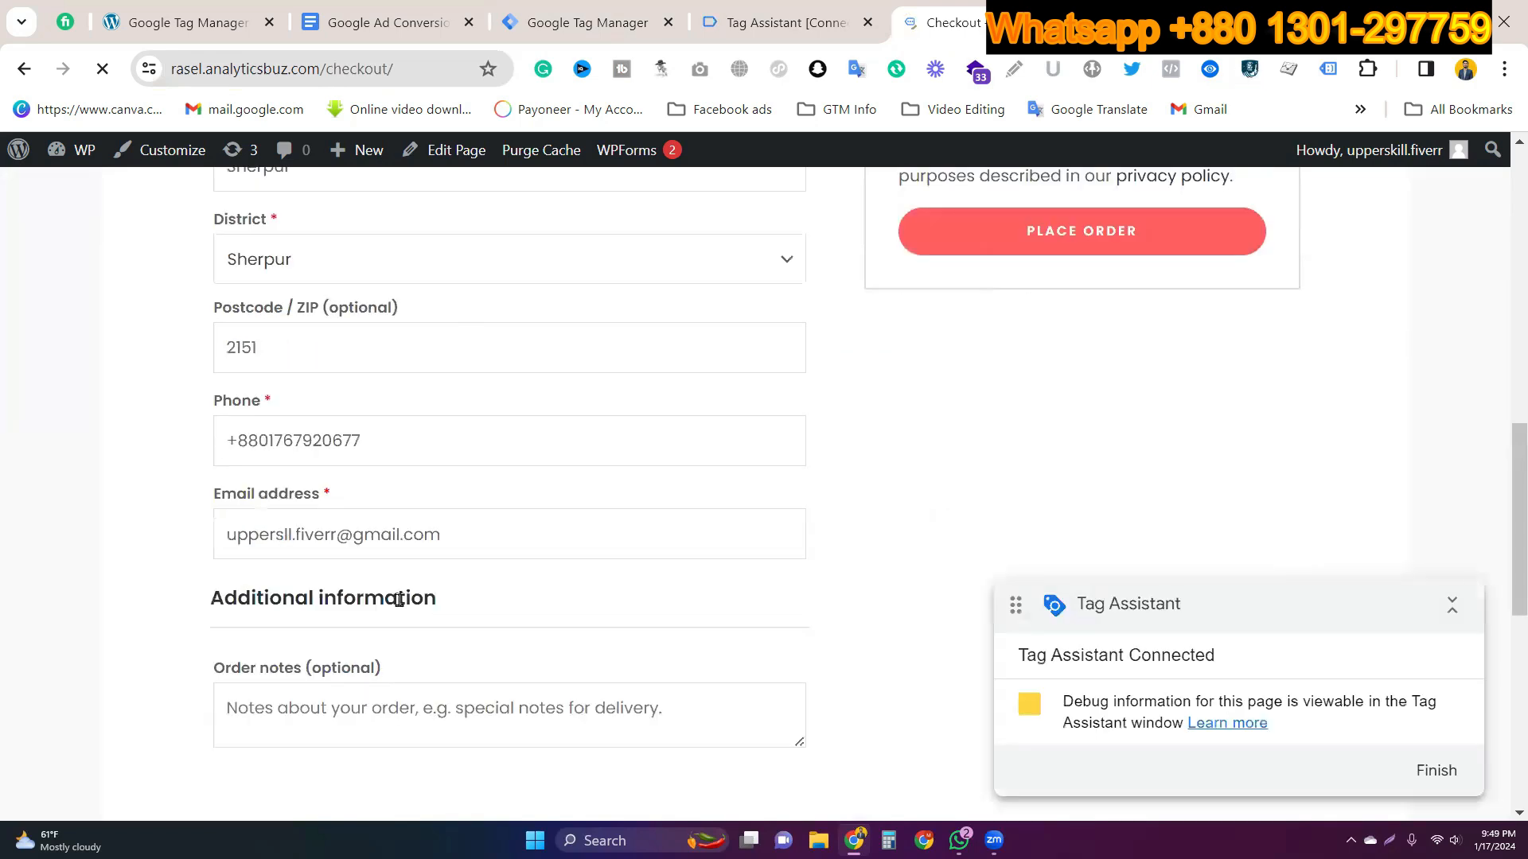
scroll(921, 451, down, 2)
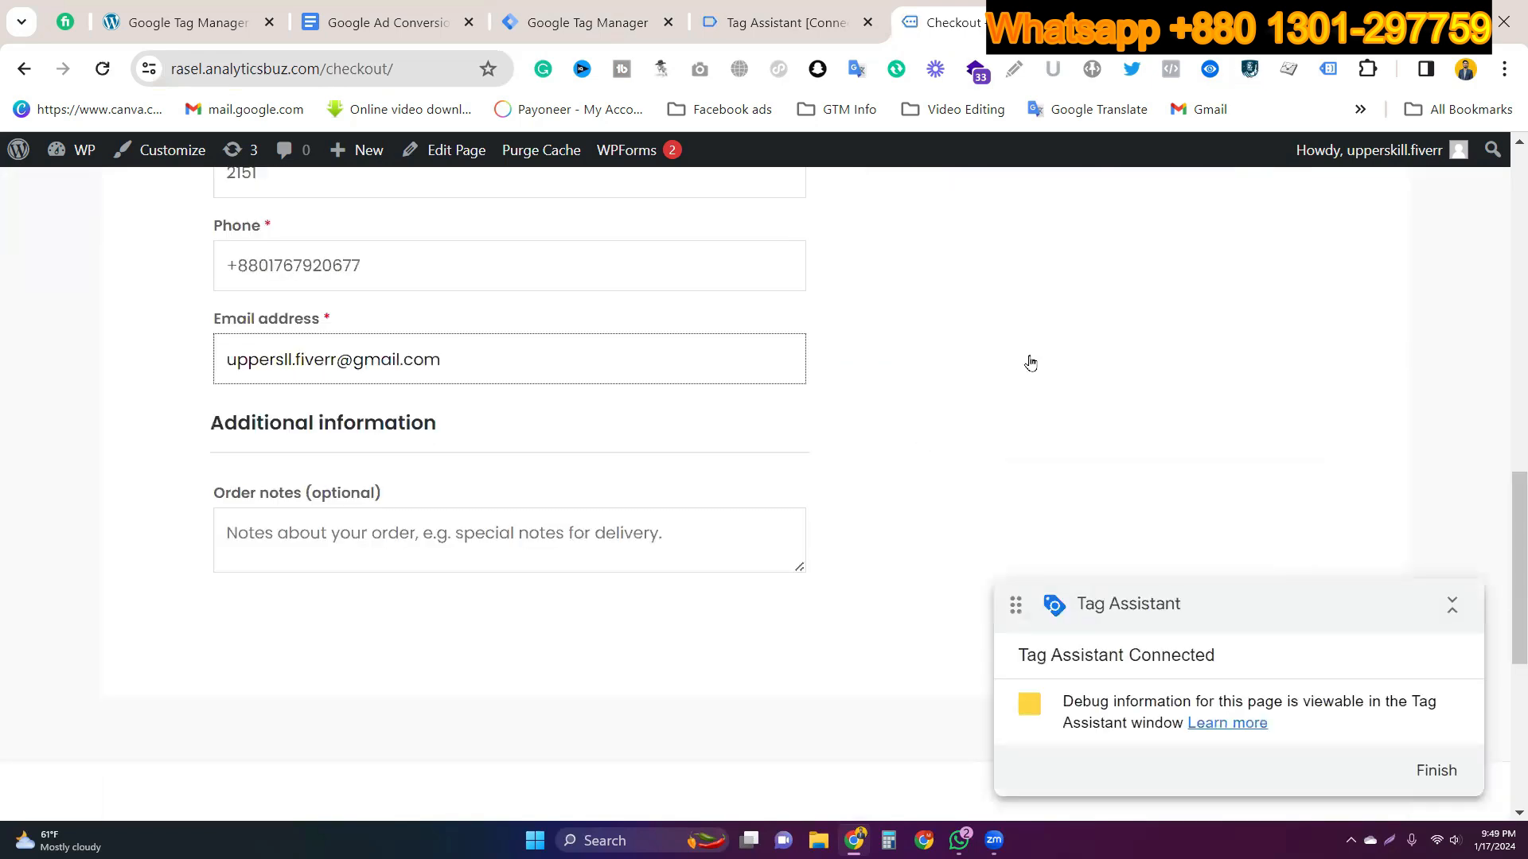
scroll(1029, 363, up, 3)
key(Return)
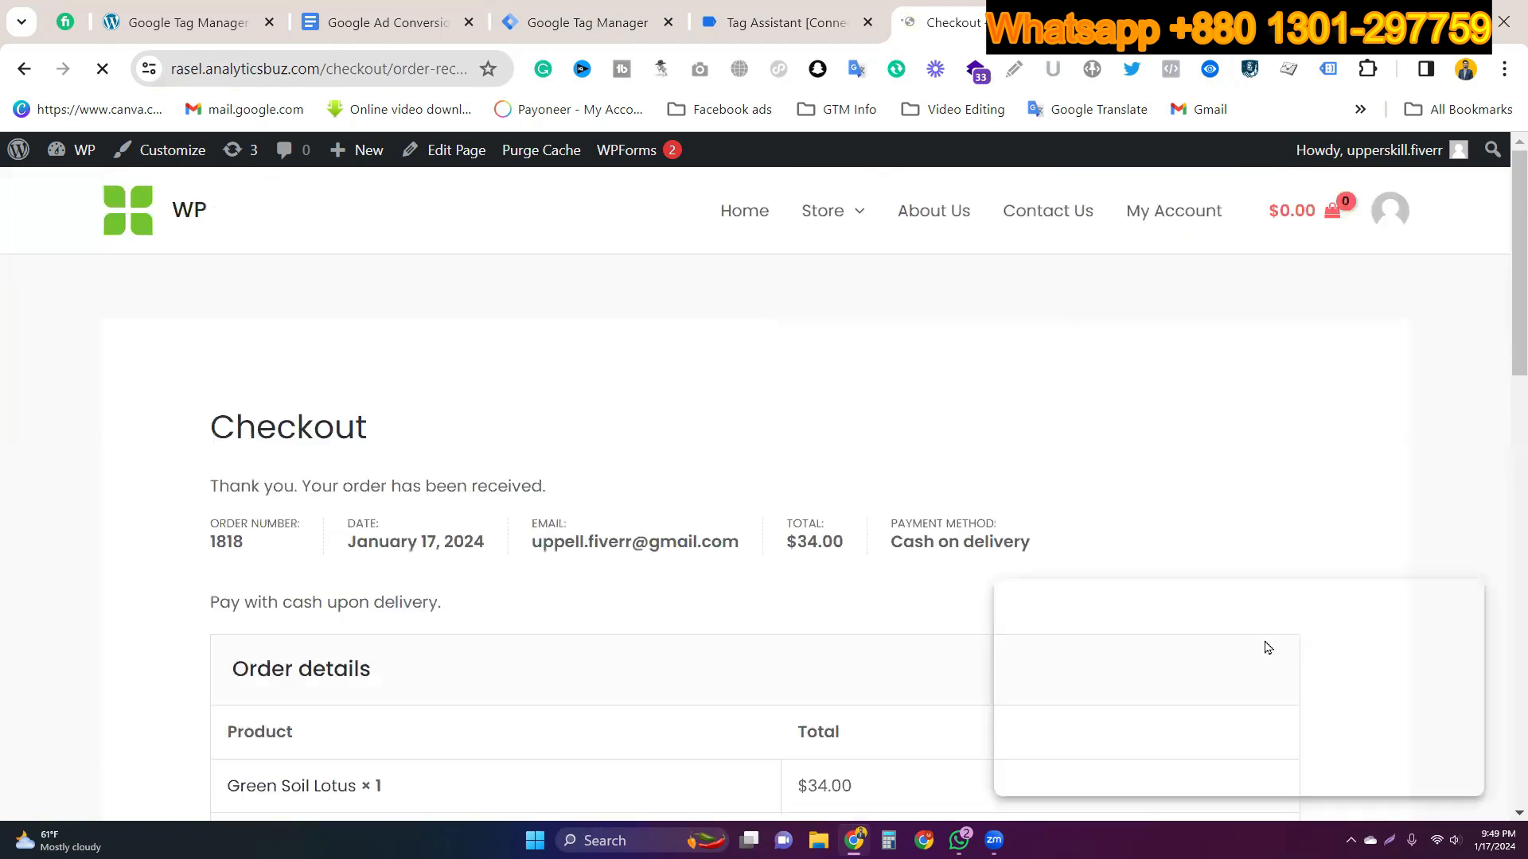
Step: Switch to Tag Assistant, continue past the connection notice and open the purchase event of the latest checkout page
click(787, 22)
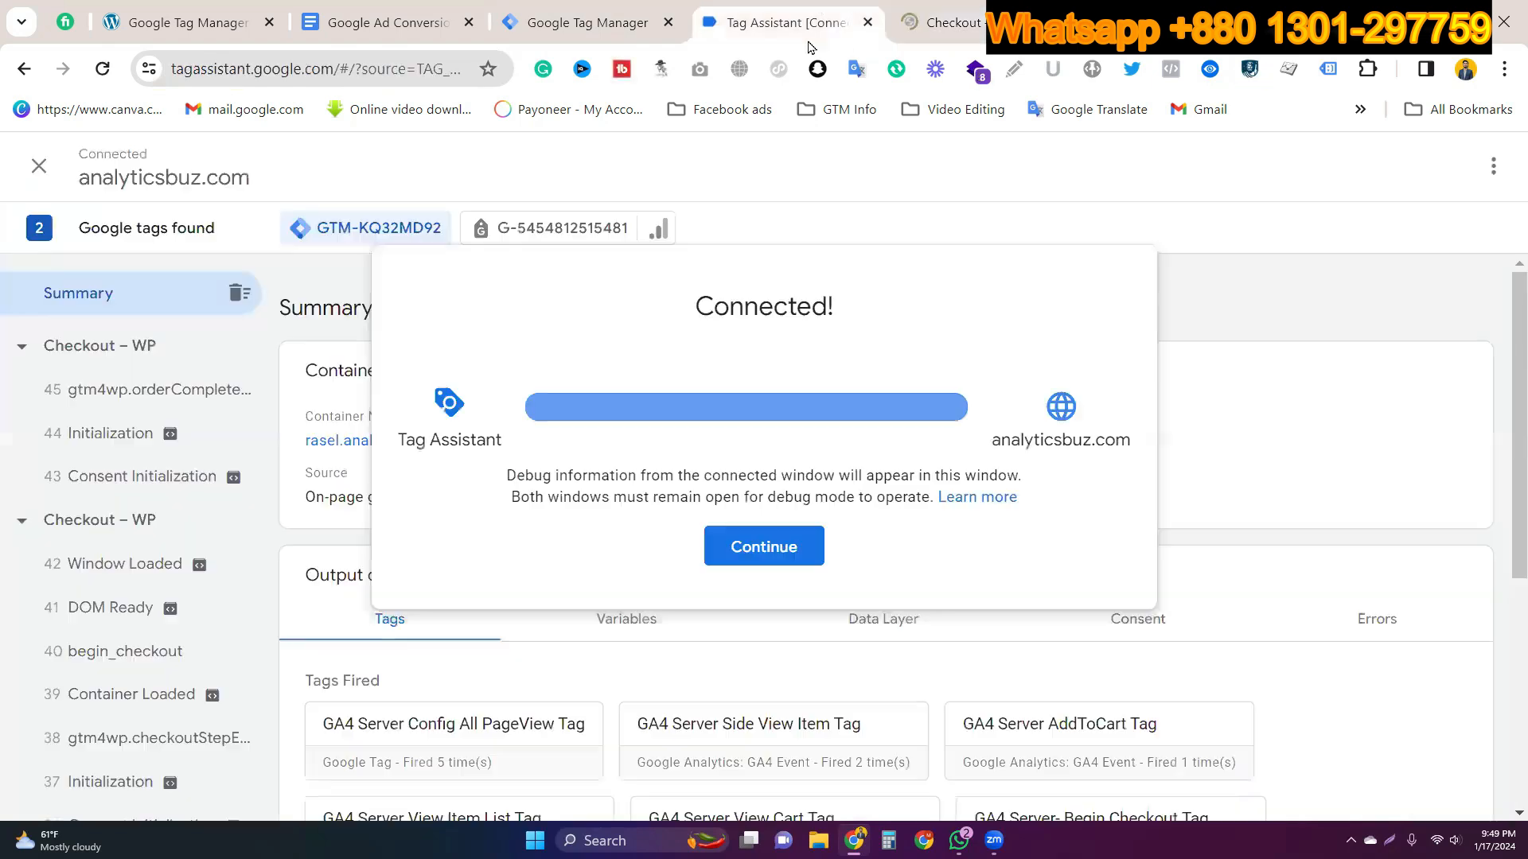
click(764, 547)
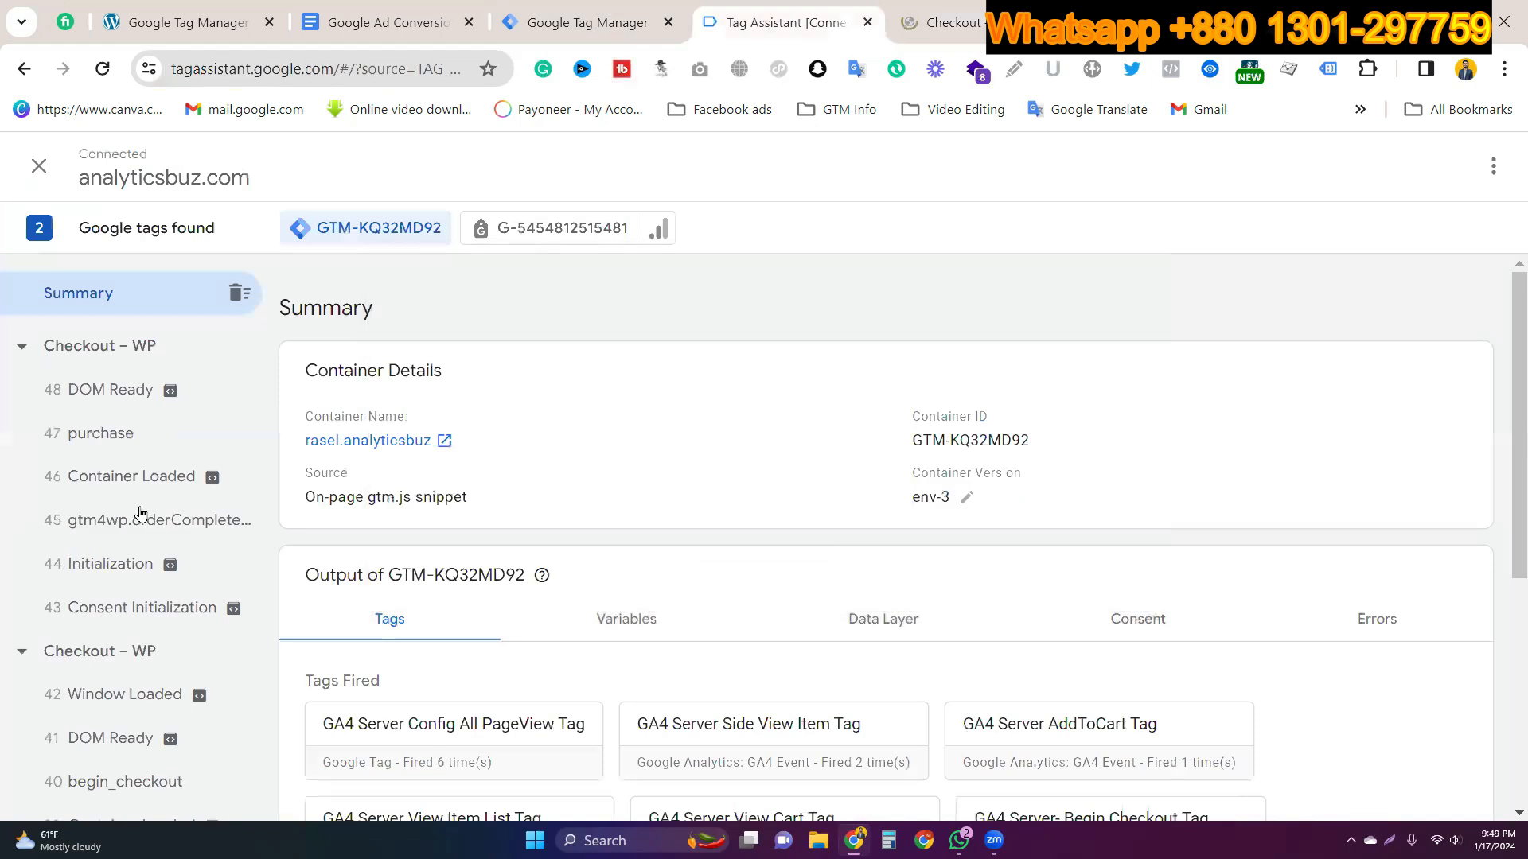
click(95, 435)
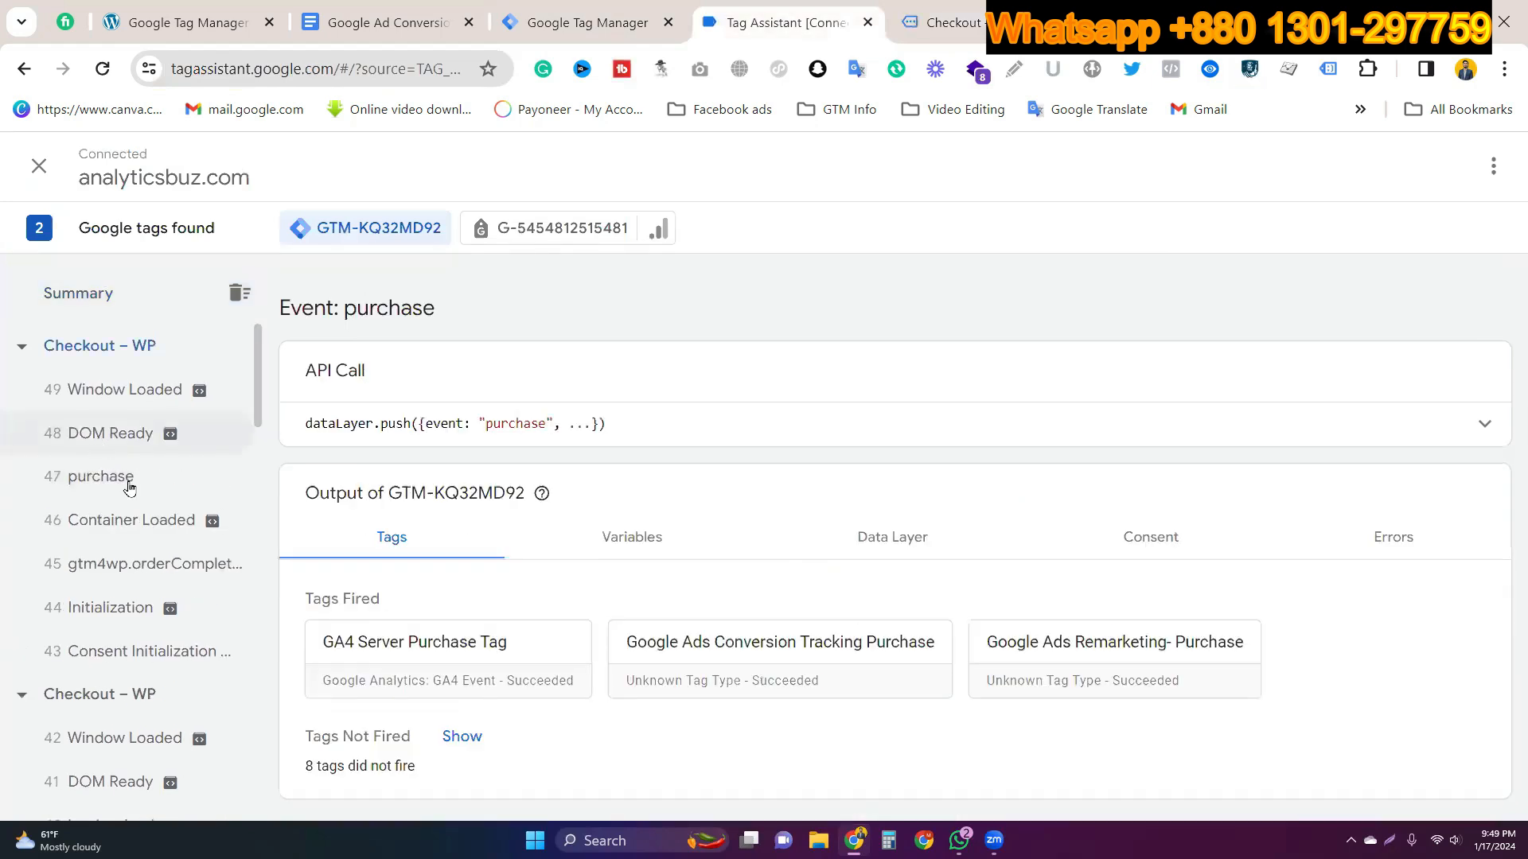
click(131, 483)
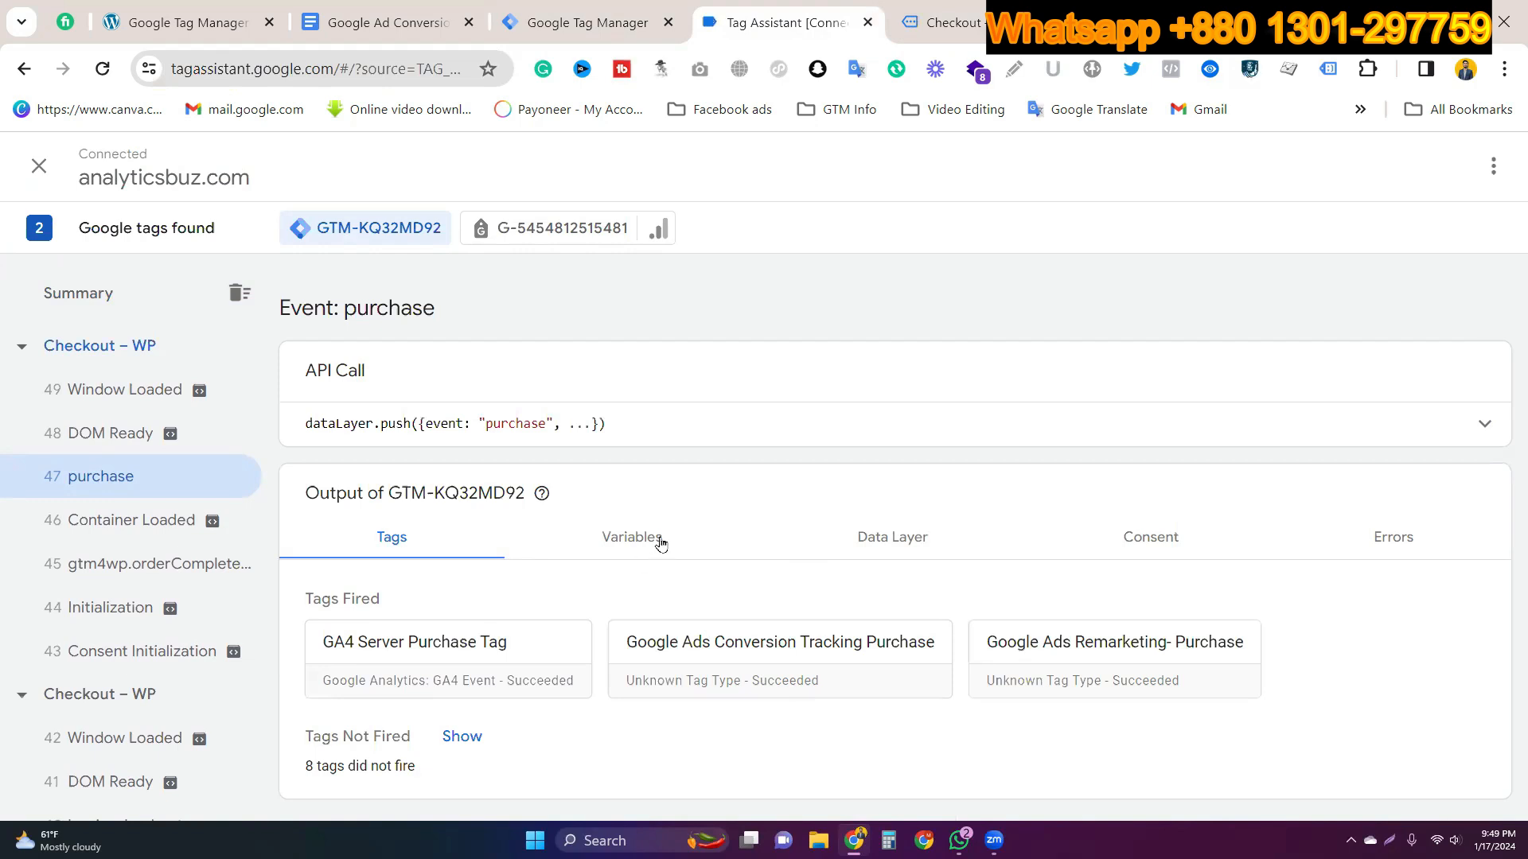
Step: Inspect the details of the Google Ads Conversion Tracking Purchase tag and the Google Ads Remarketing- Purchase tag
click(846, 687)
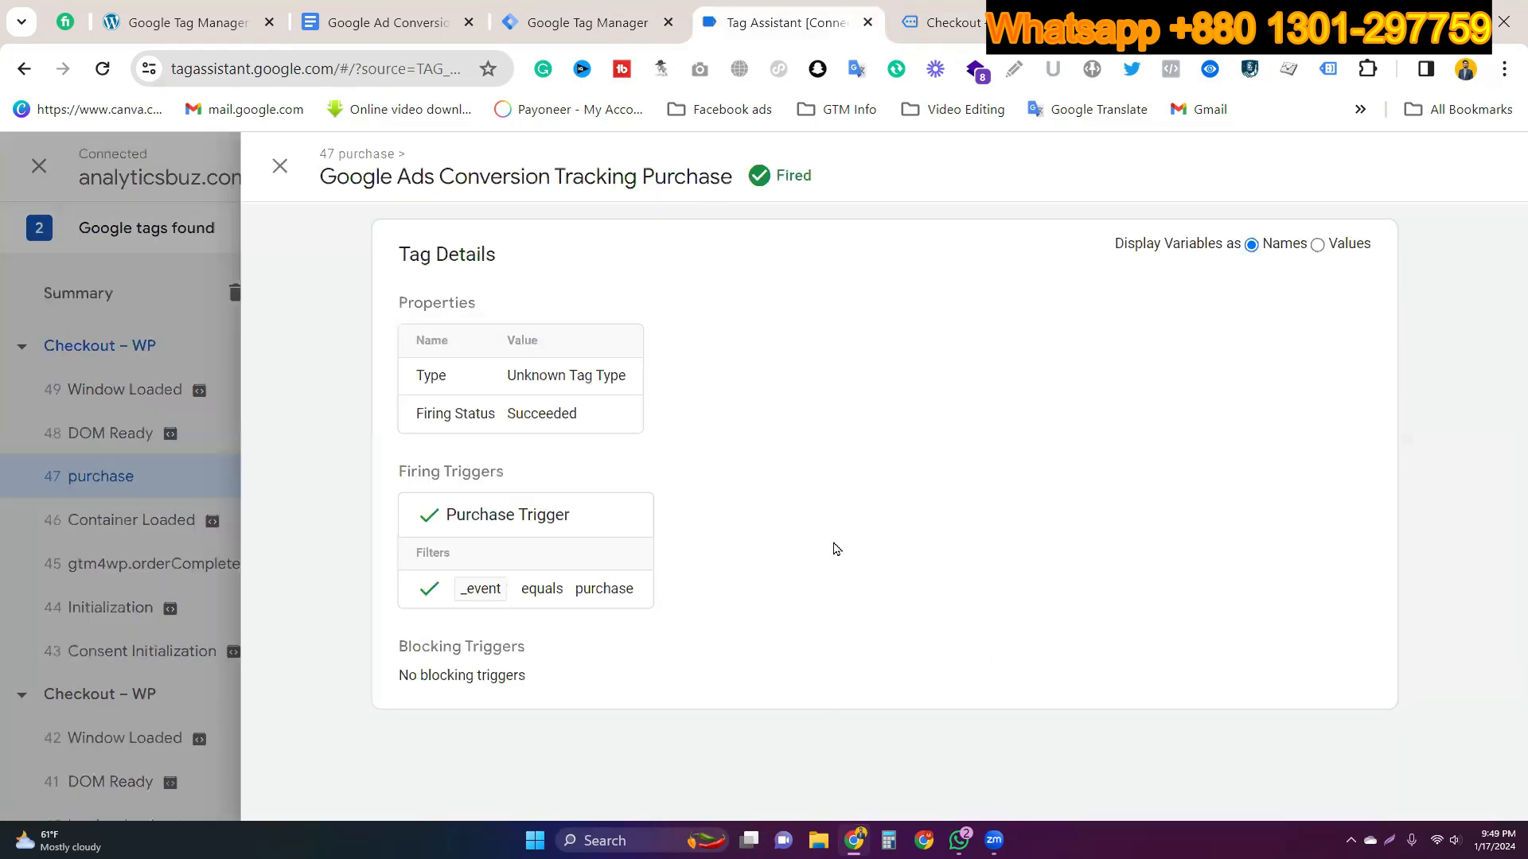
key(Escape)
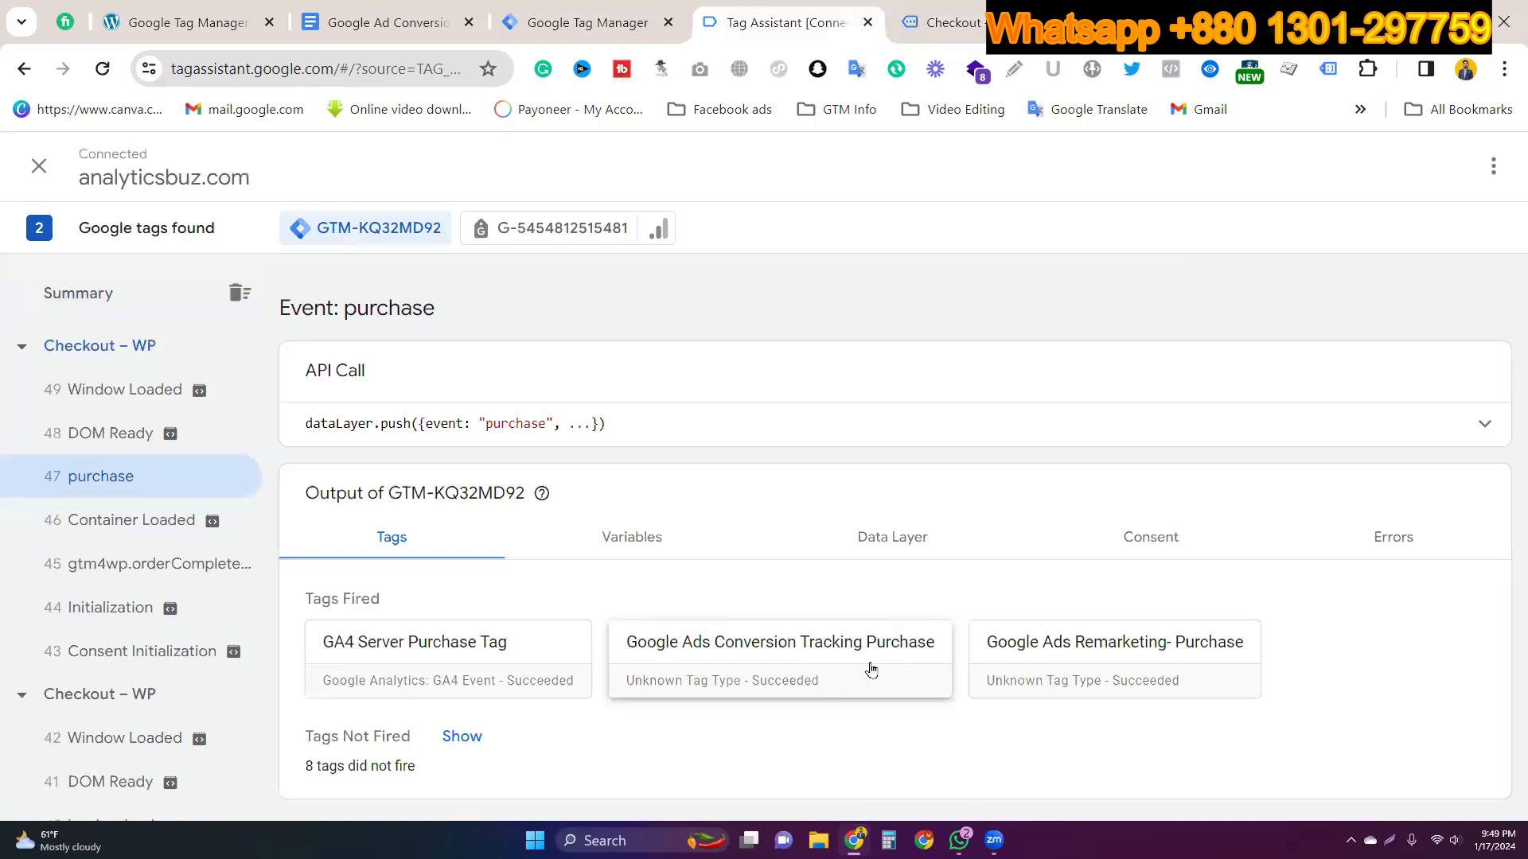
click(867, 677)
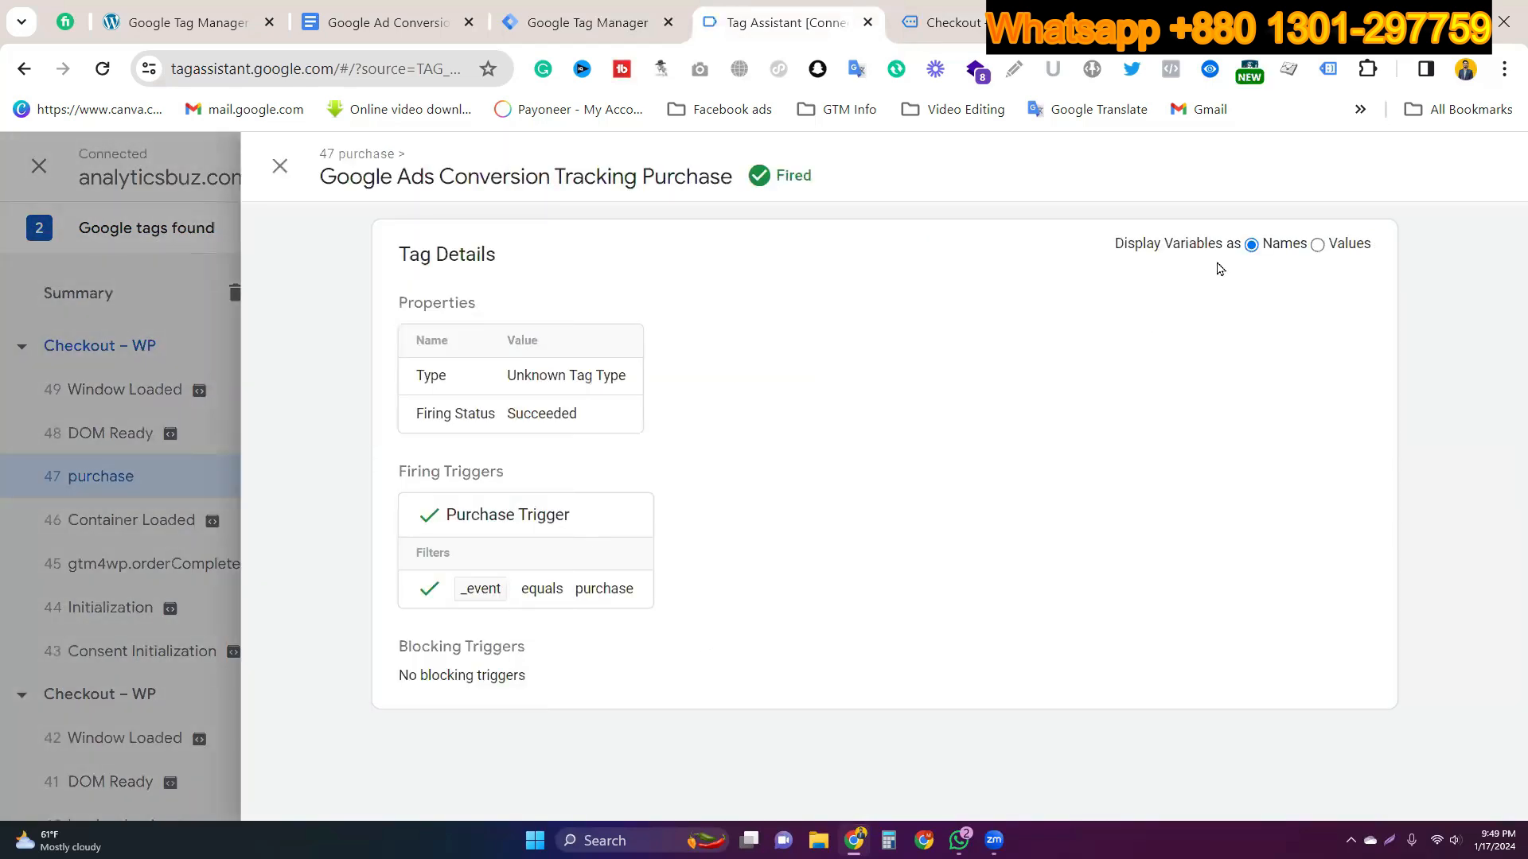
click(1333, 246)
click(1262, 245)
click(149, 466)
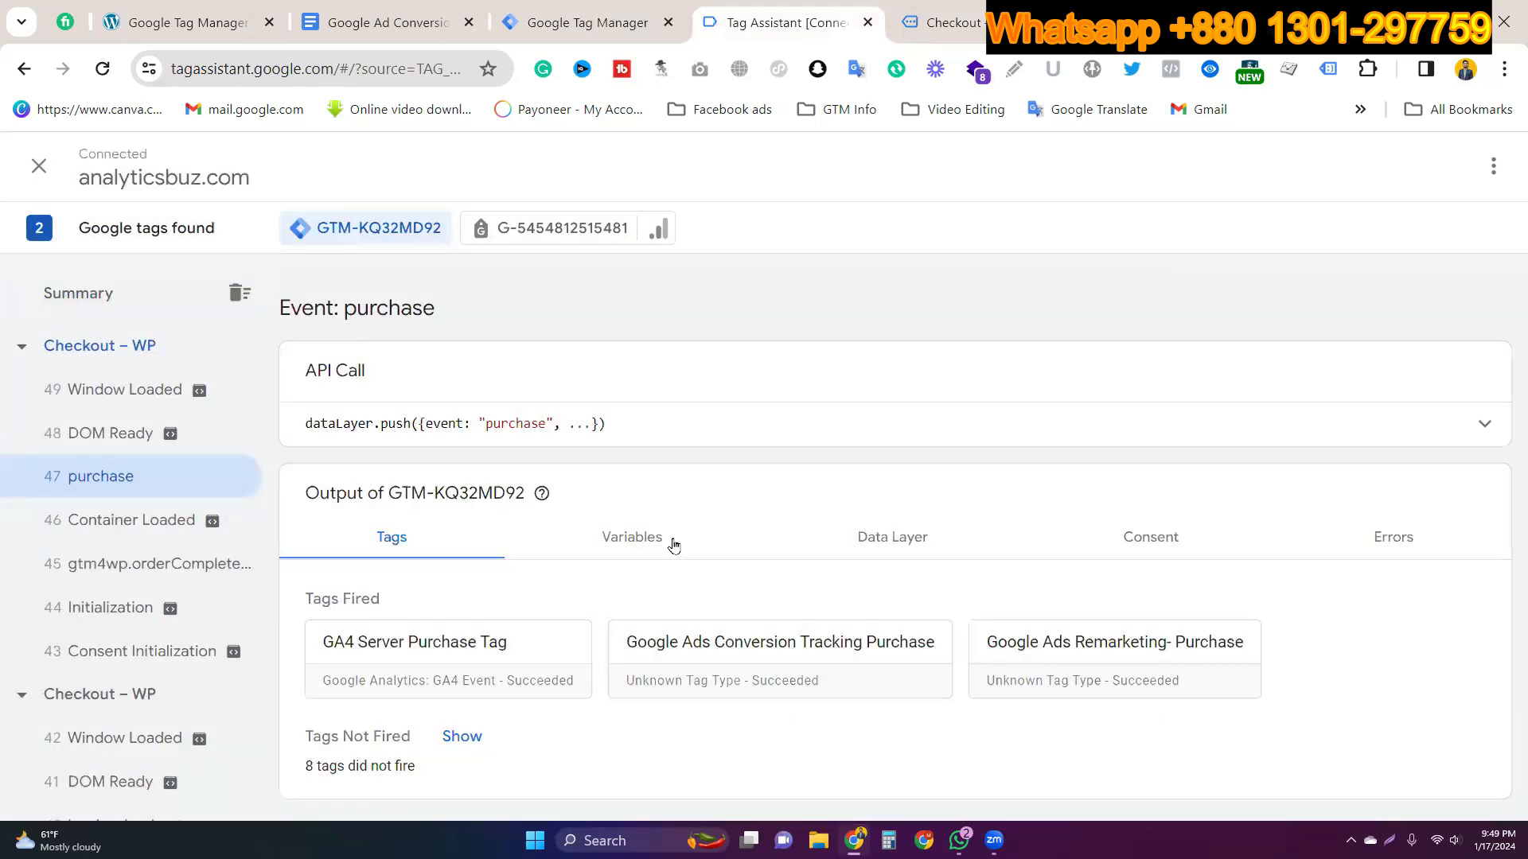
click(1074, 653)
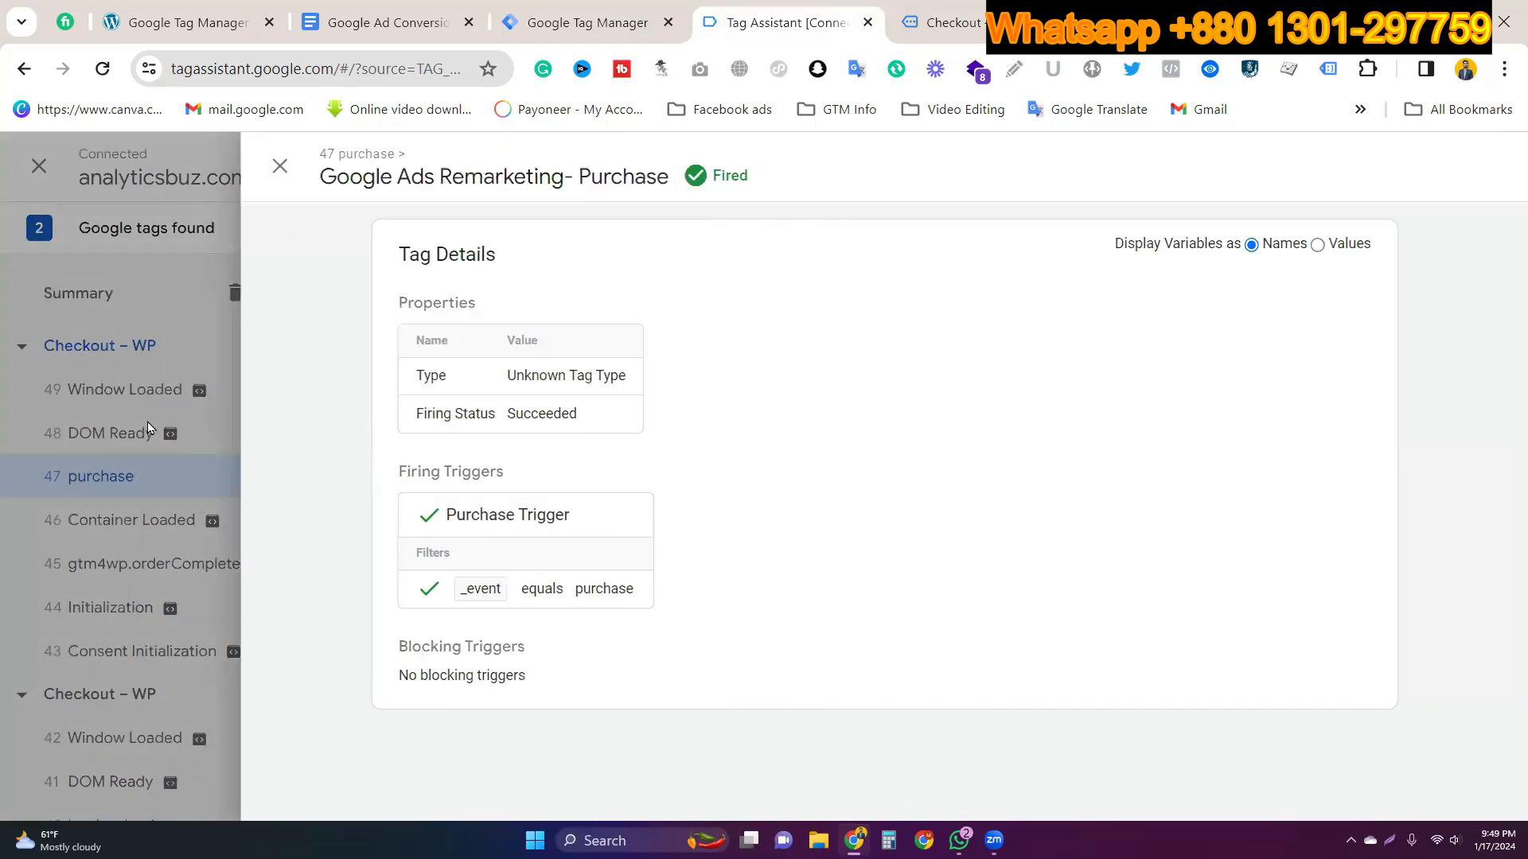
click(144, 422)
Step: Examine the purchase event's variables, checking the values of Ecommerce.value, ecommerce.transaction_id and ecommerce.currency
click(653, 542)
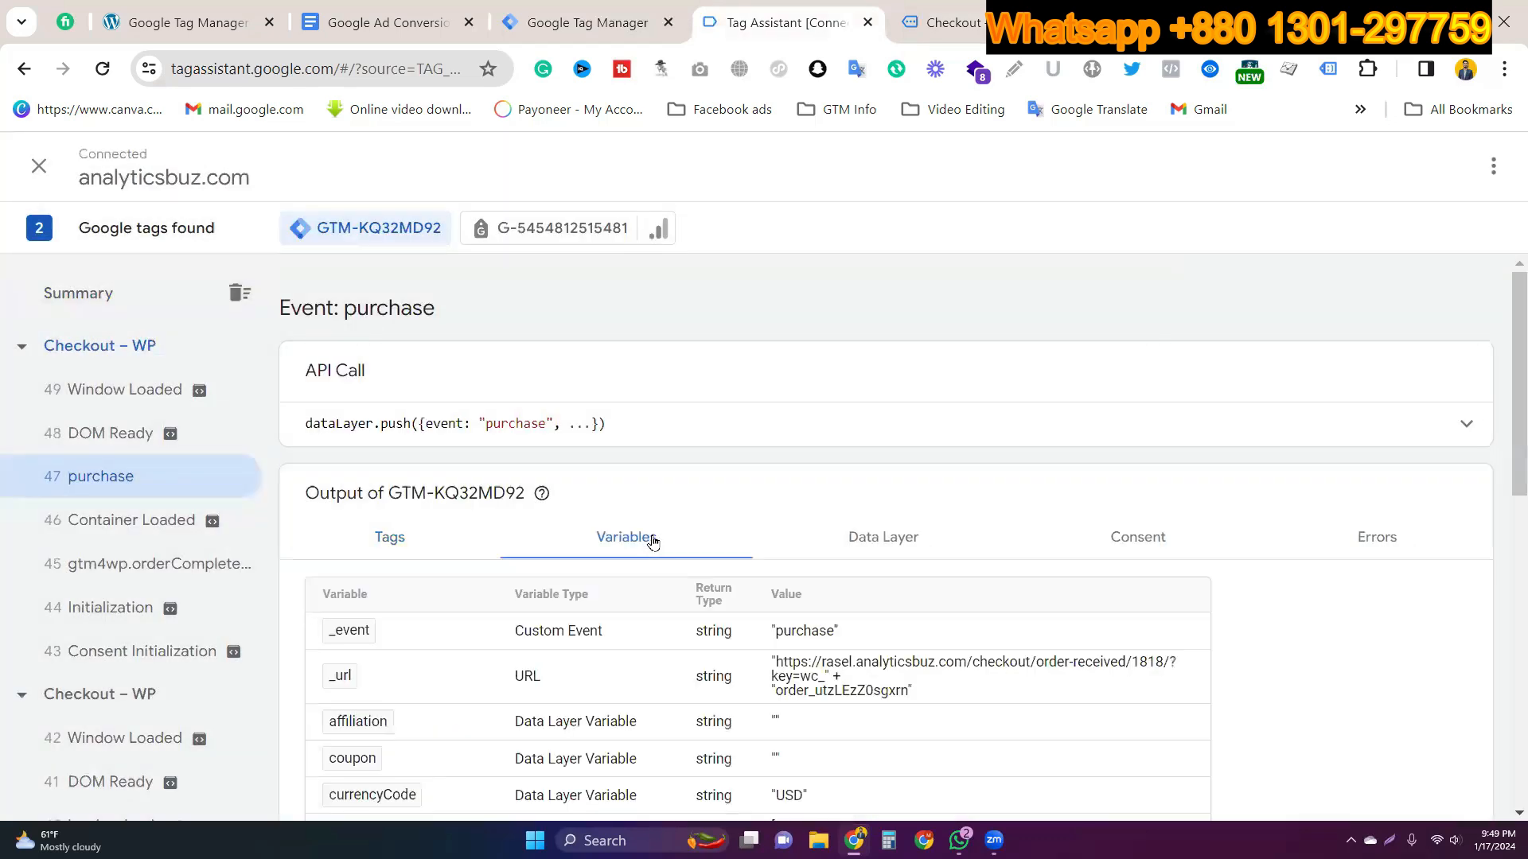
scroll(756, 596, down, 5)
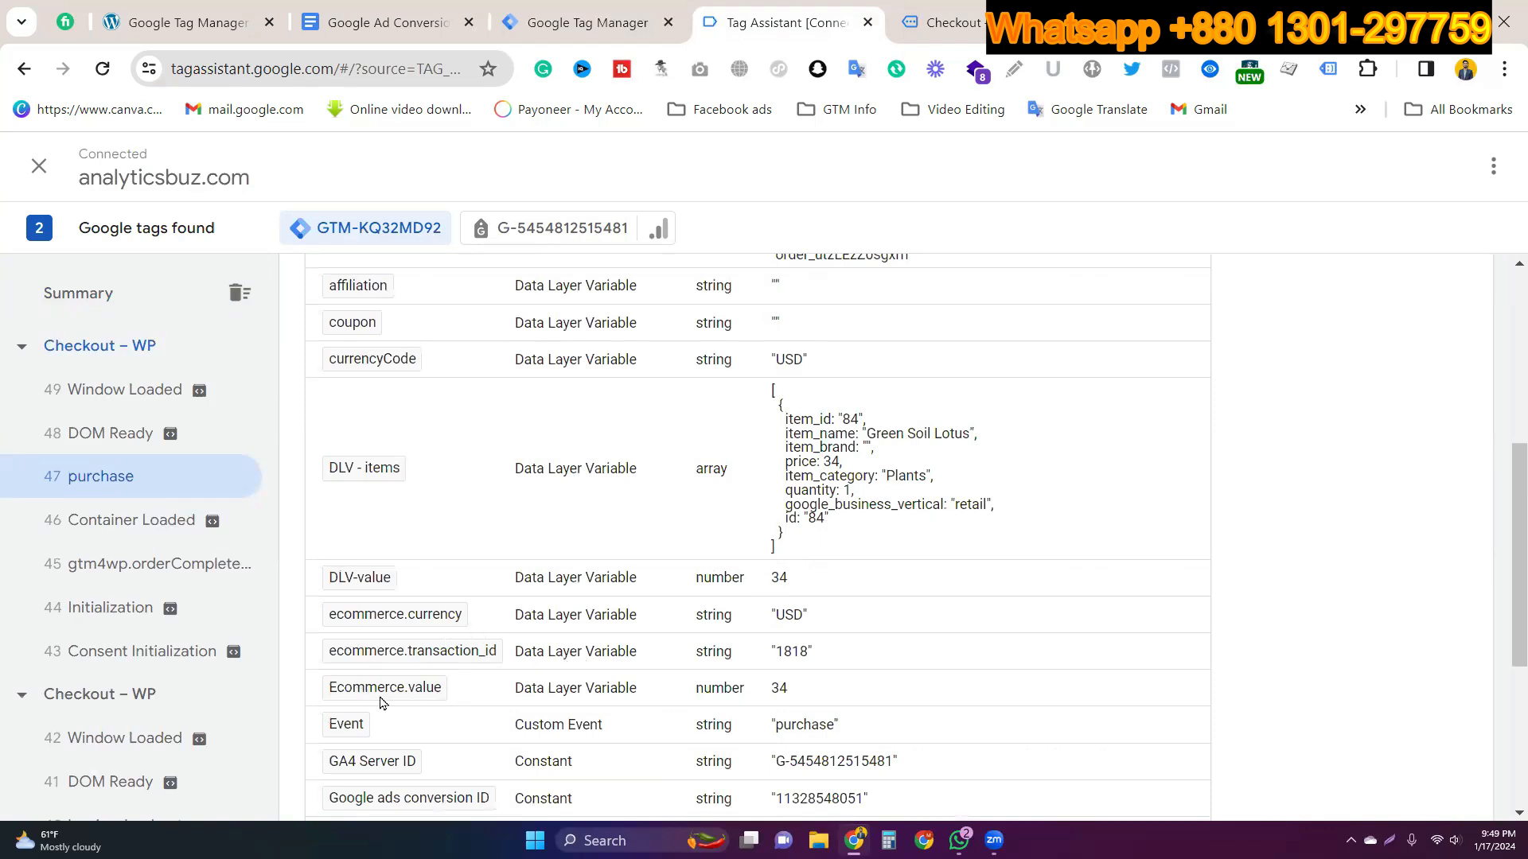
drag(788, 691, 732, 687)
click(782, 691)
double_click(779, 690)
double_click(789, 653)
double_click(788, 616)
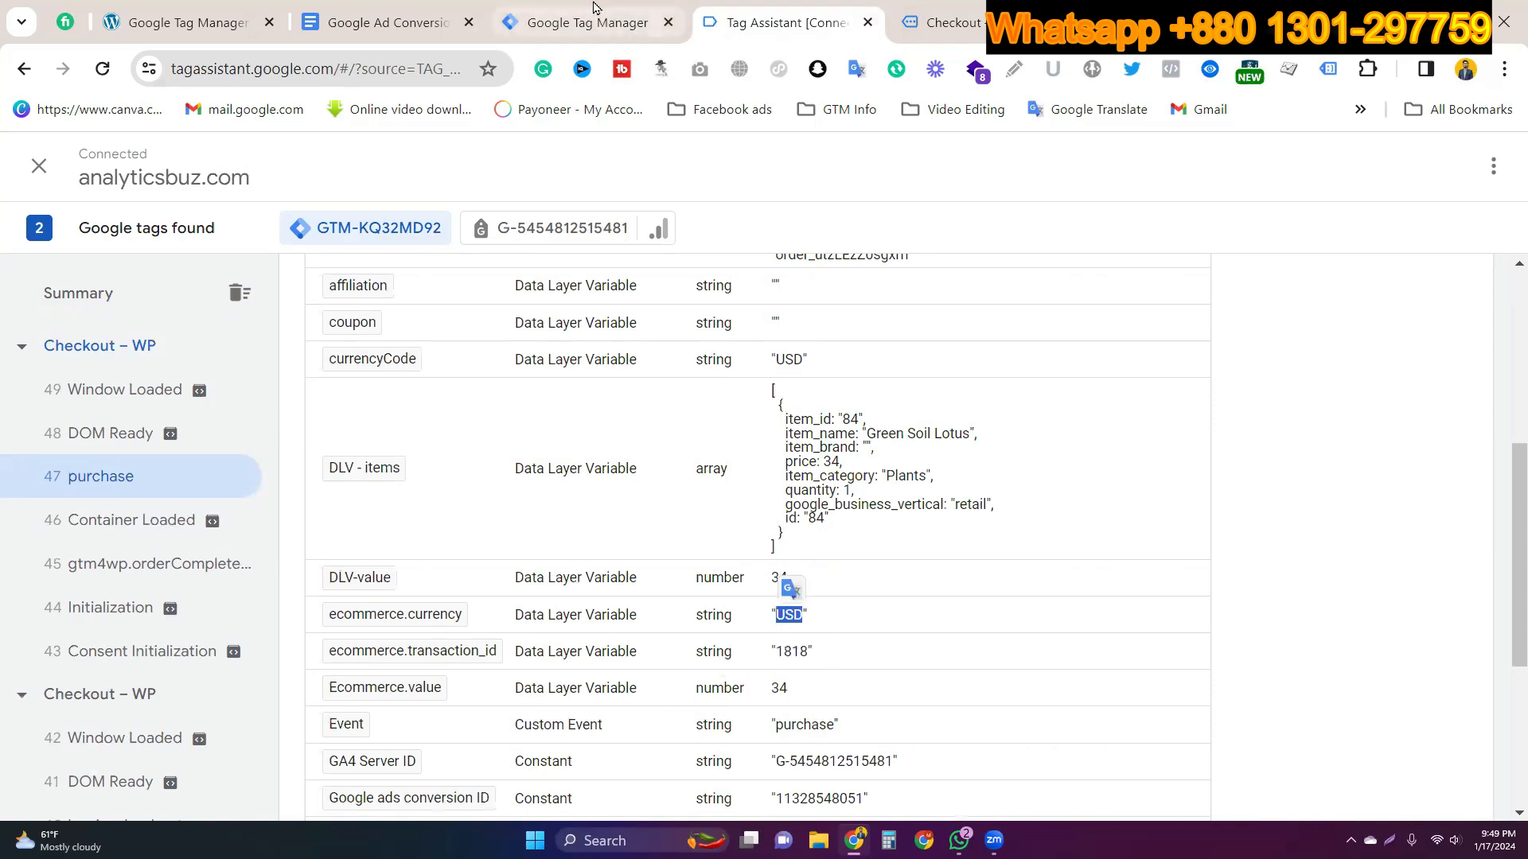
Step: Reload the Google Ads conversions summary and return to the purchase event in Tag Assistant
click(1098, 22)
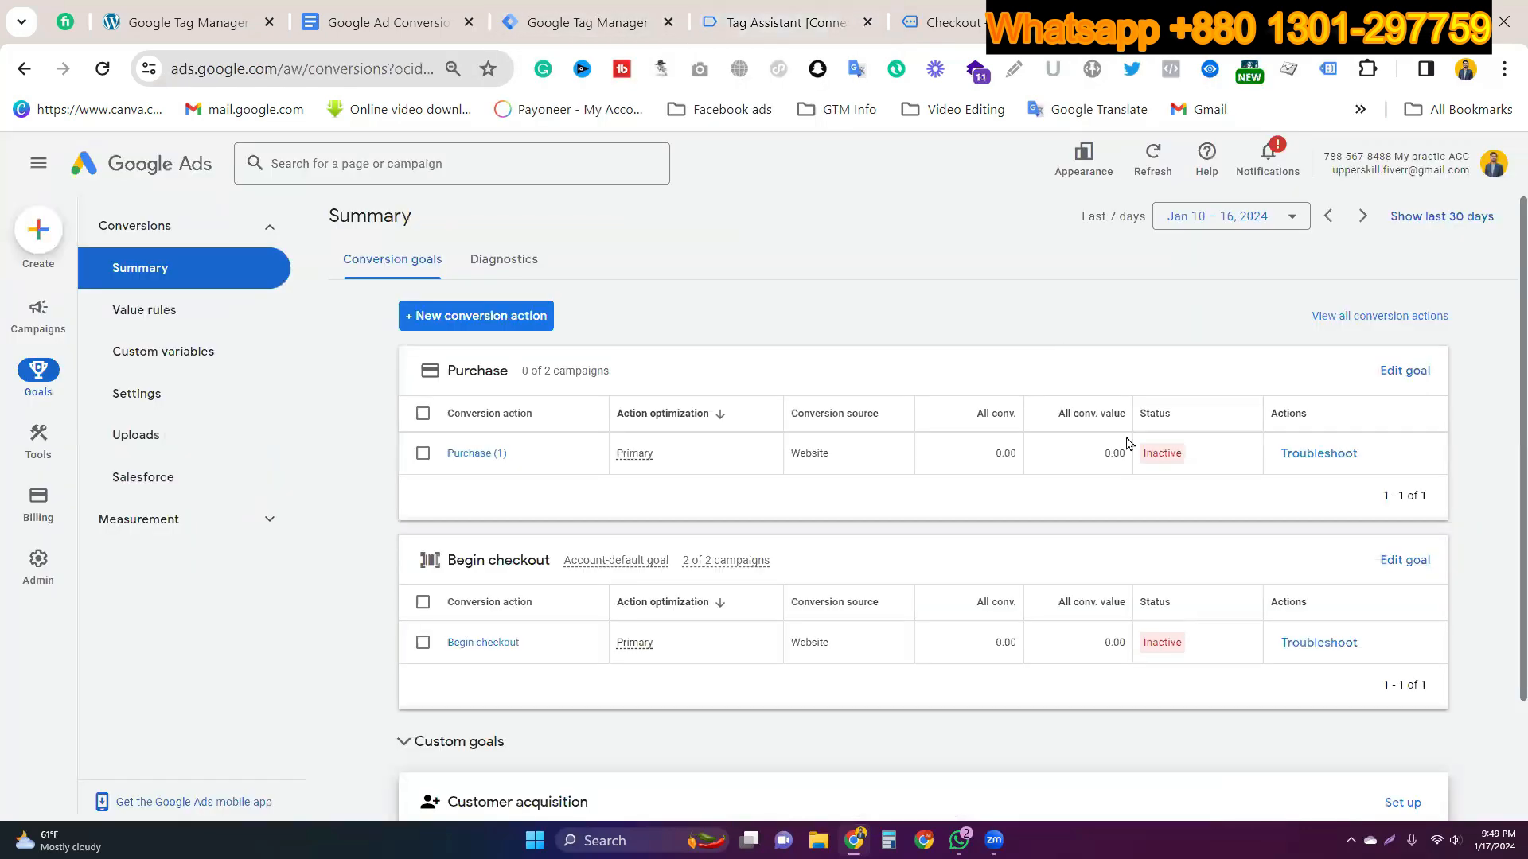
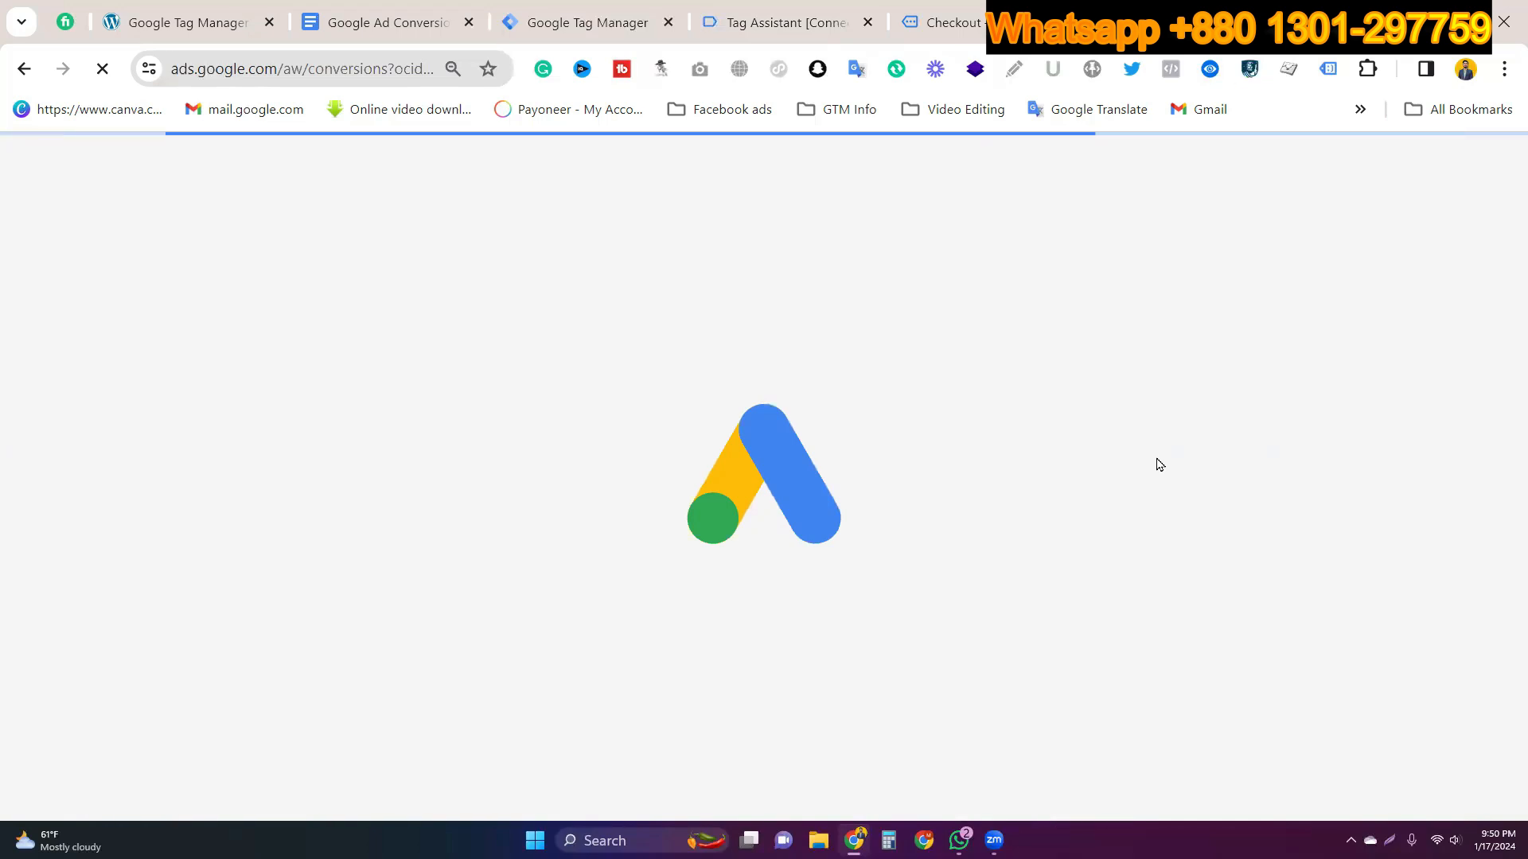
click(943, 22)
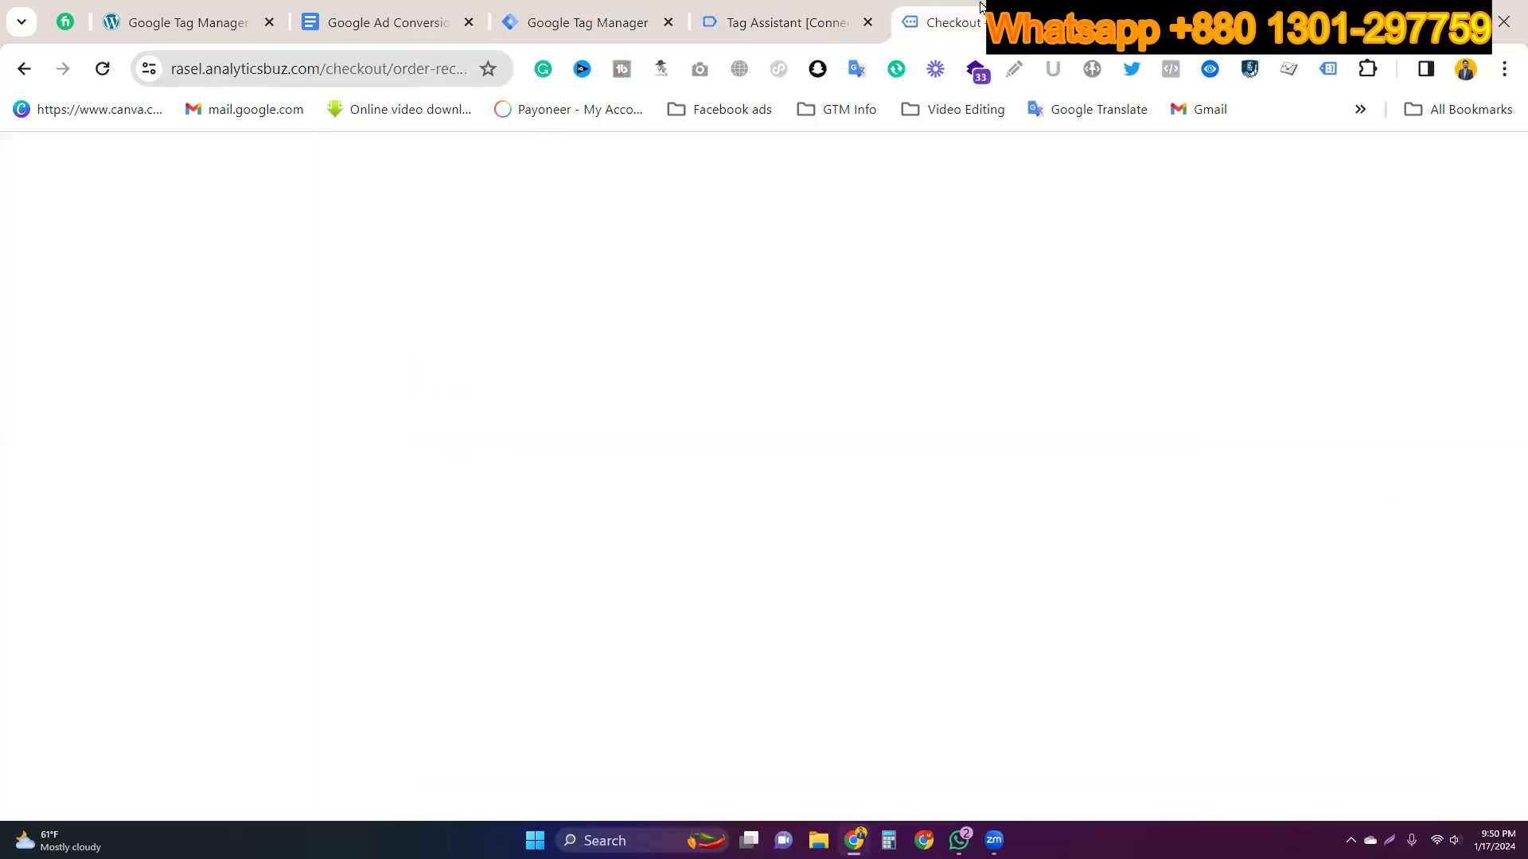
click(799, 12)
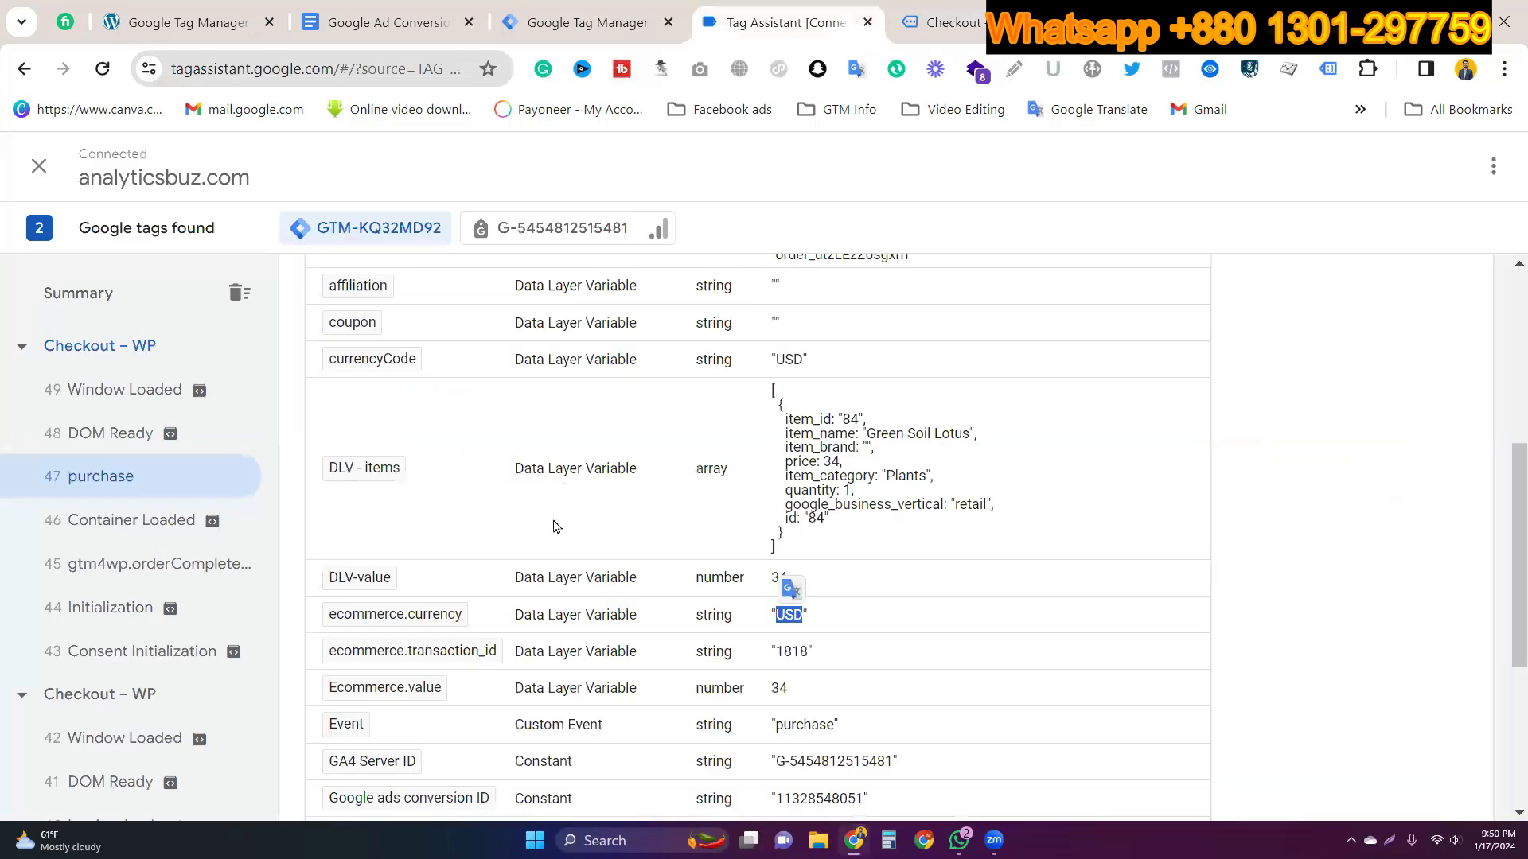
Step: Examine the purchase event's data layer for the currency, transaction ID, value and item details
scroll(555, 525, up, 4)
click(879, 430)
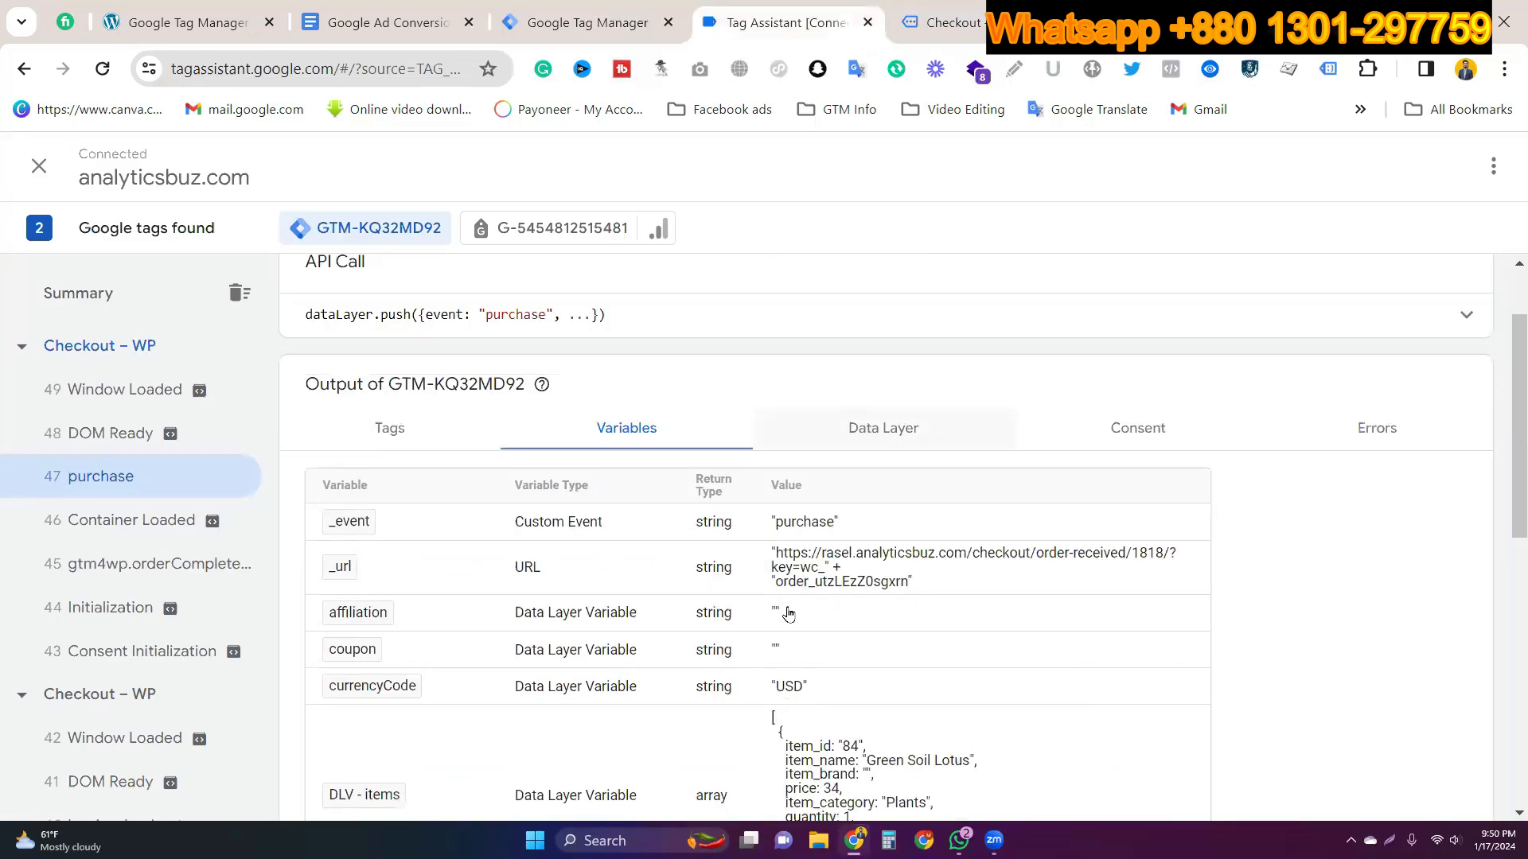
scroll(619, 634, down, 6)
scroll(619, 634, down, 3)
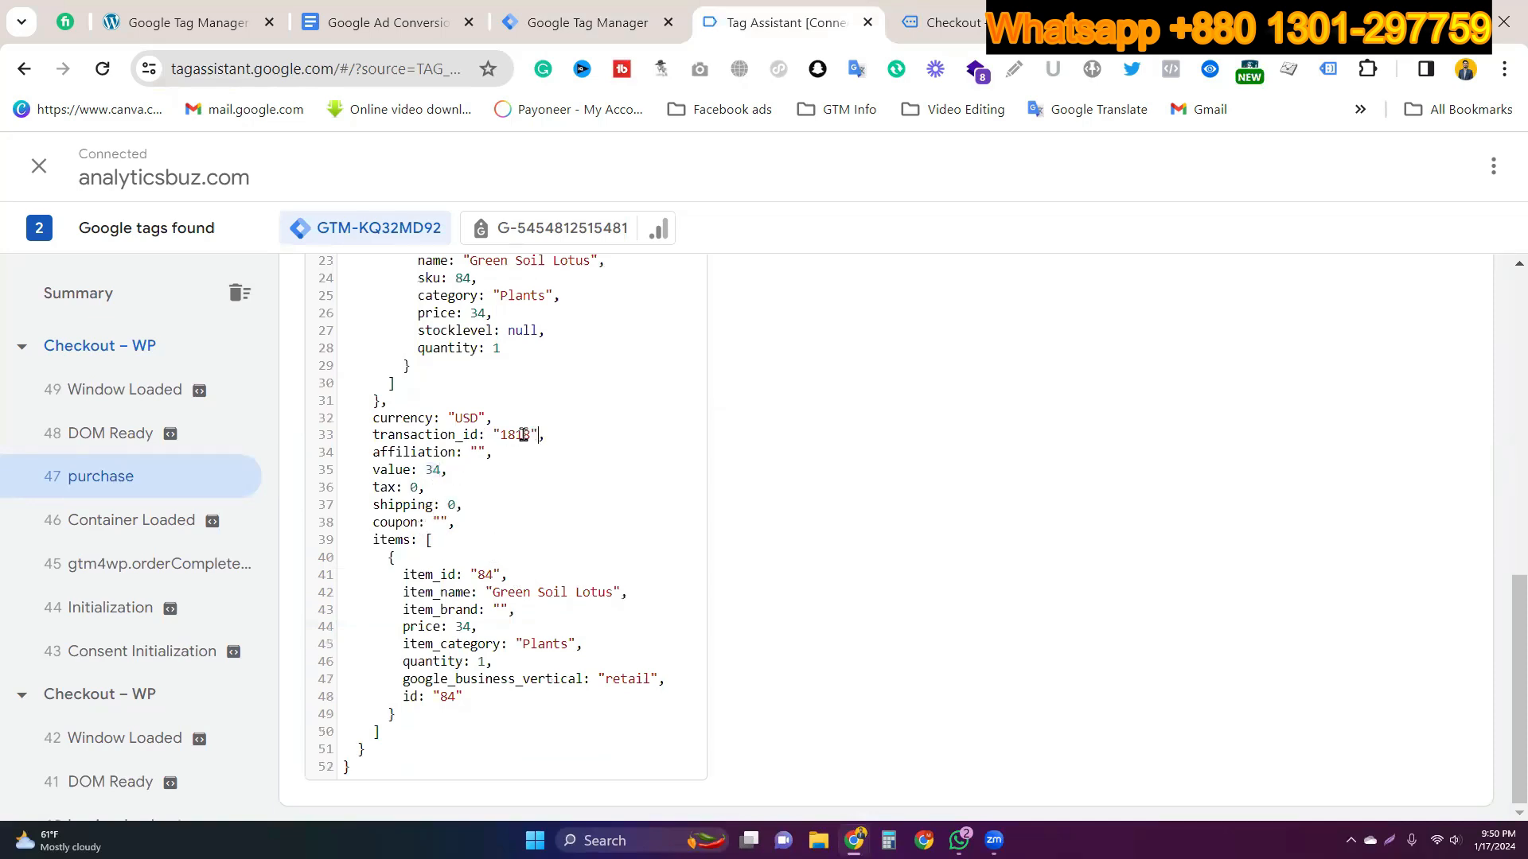
scroll(575, 525, up, 1)
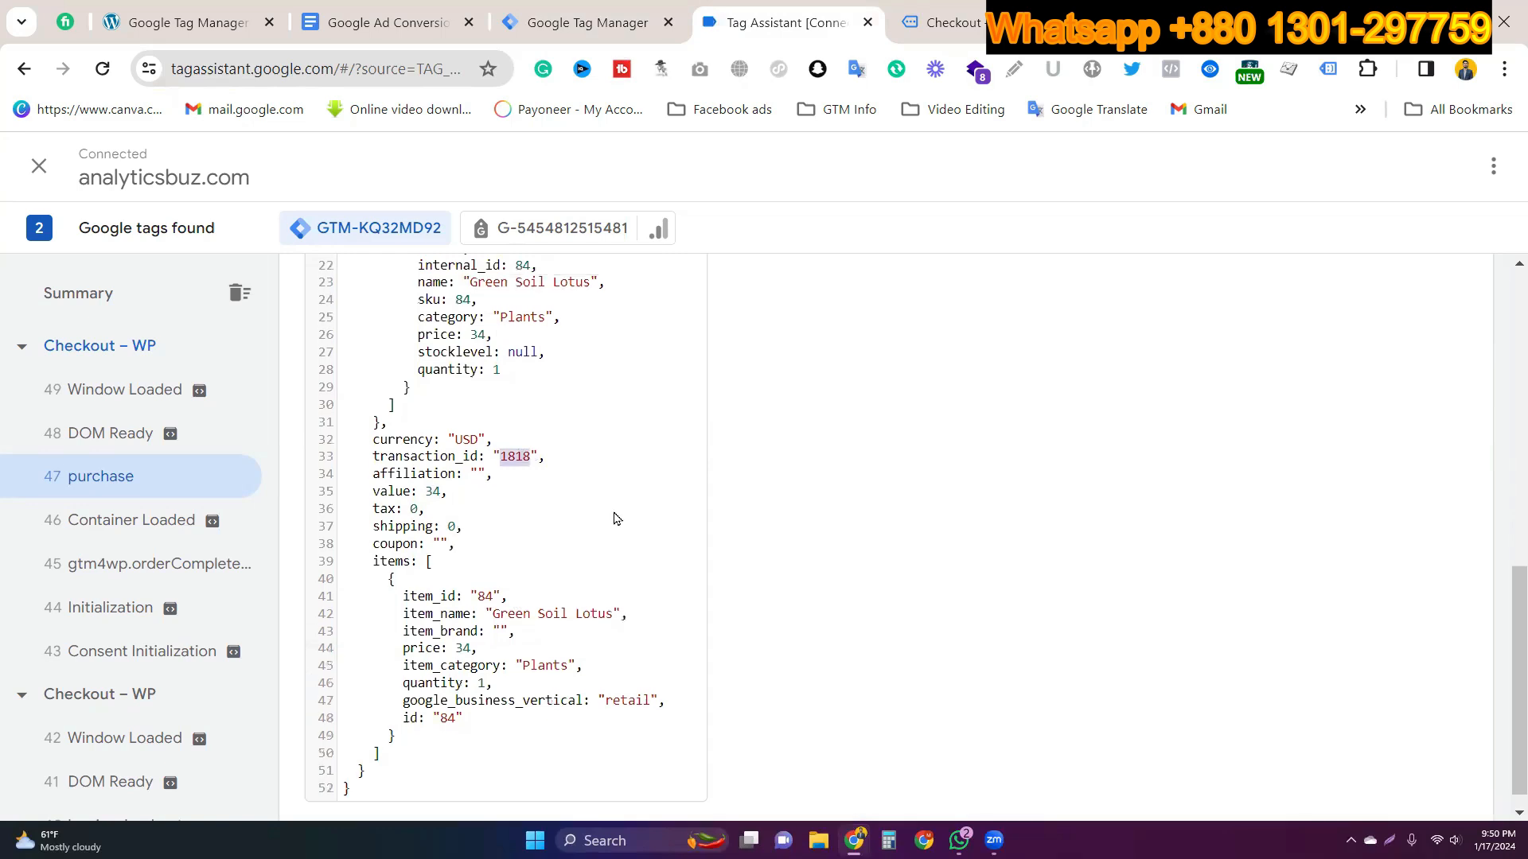
Step: Recheck the transaction ID and ecommerce value among the purchase event's variables
scroll(621, 520, up, 10)
click(628, 535)
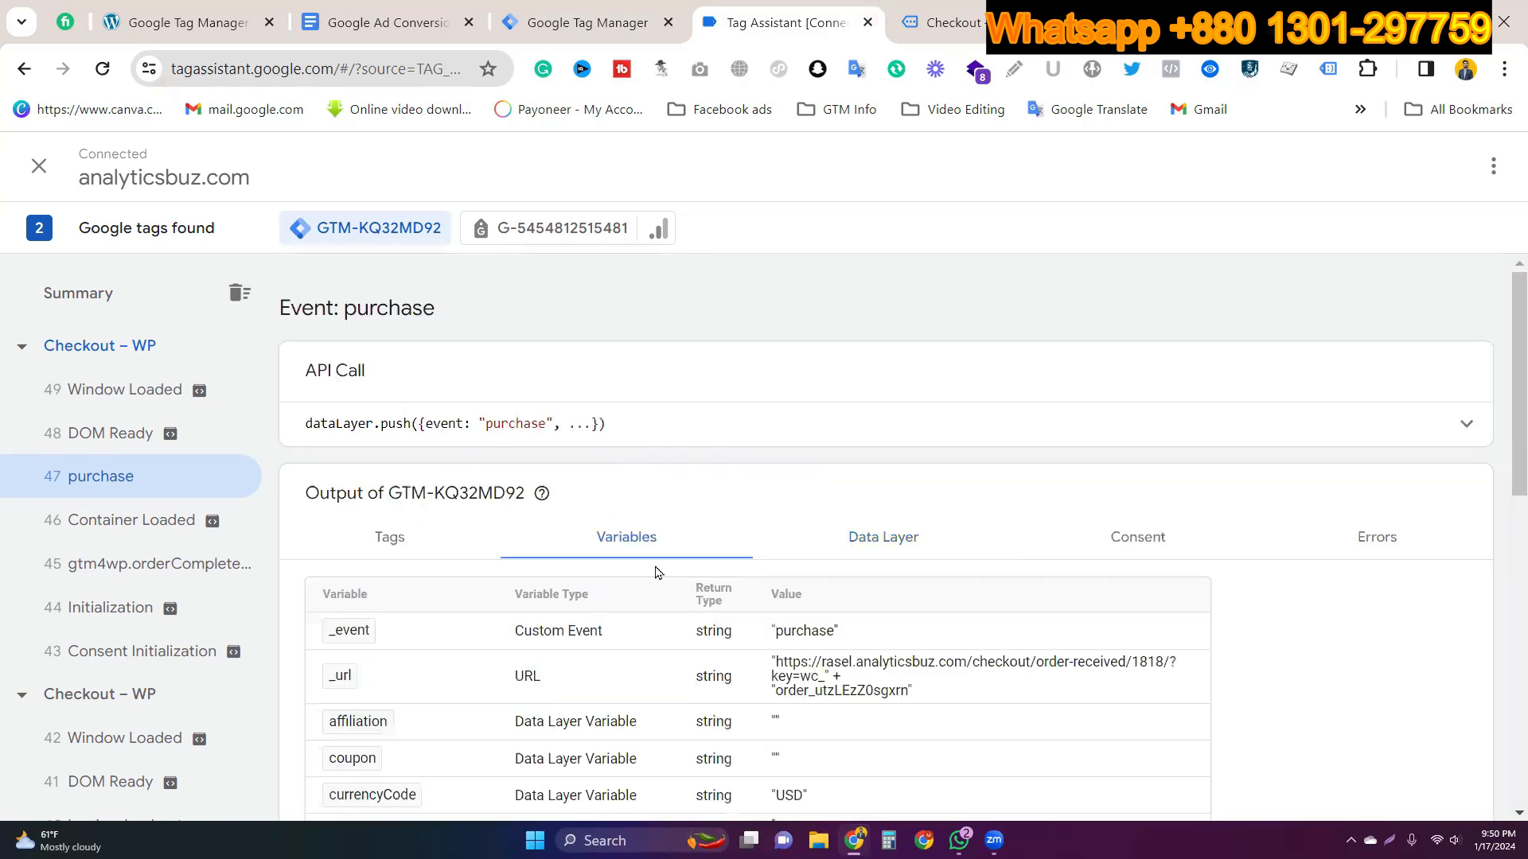
scroll(786, 632, down, 6)
scroll(801, 643, up, 1)
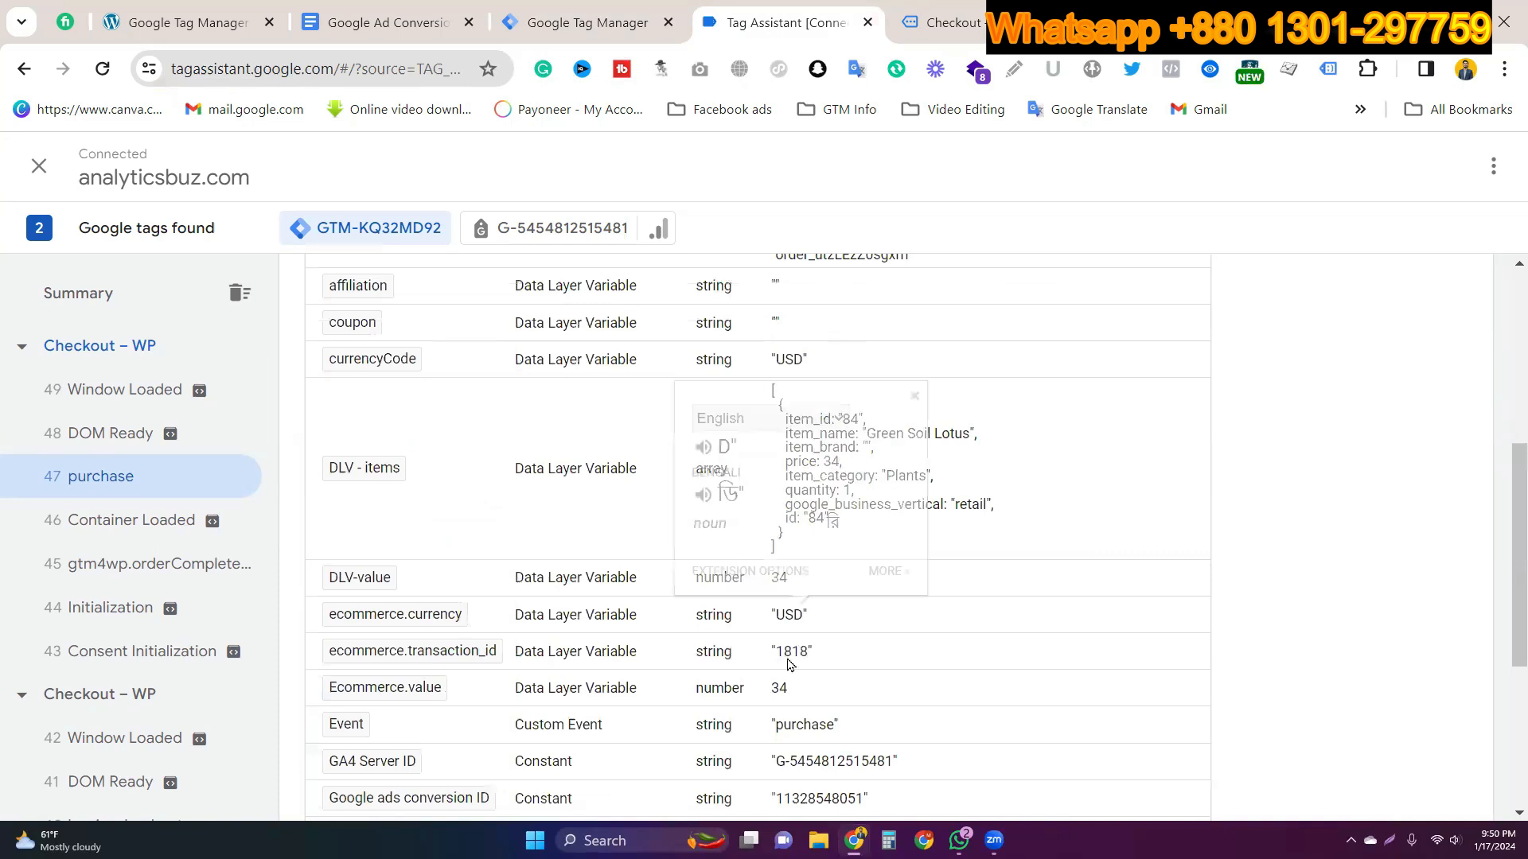
double_click(796, 654)
click(779, 691)
double_click(804, 689)
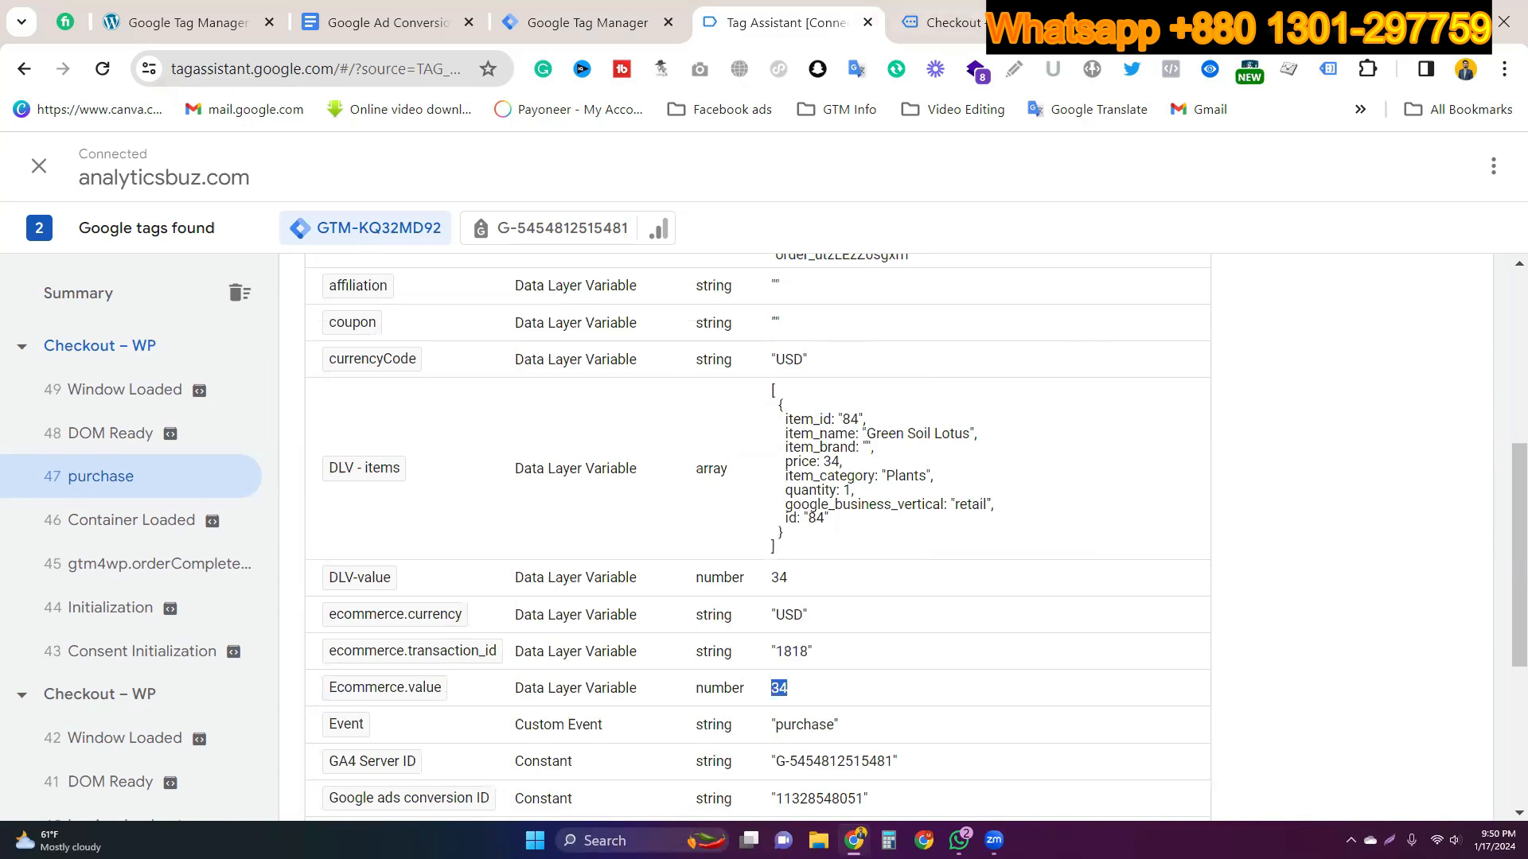
Step: Check the status details of the Purchase (1) and Begin checkout conversion actions in Google Ads
click(1175, 22)
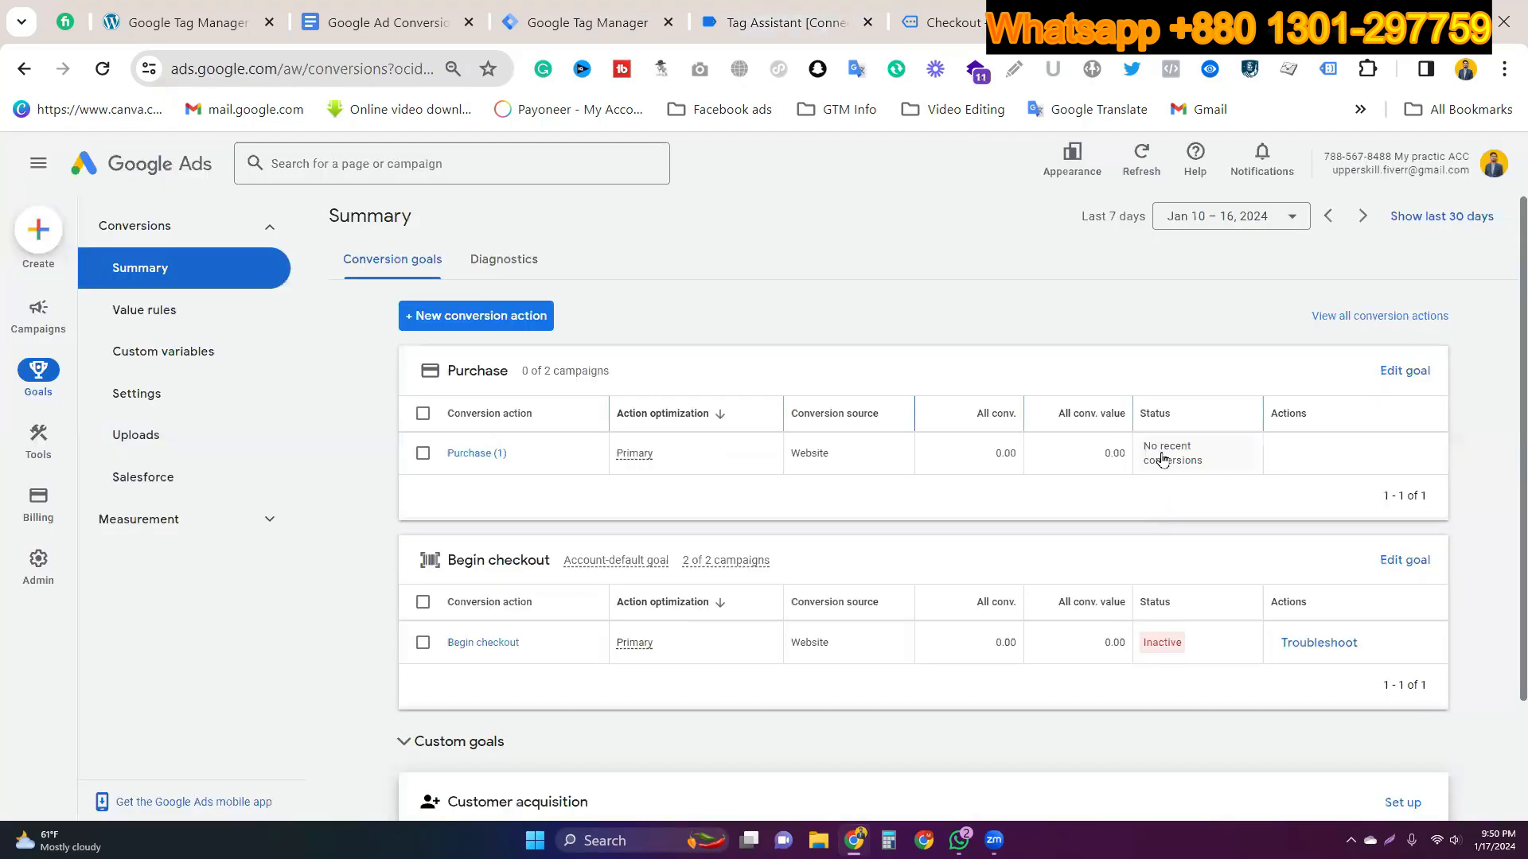
mouse_move(1189, 461)
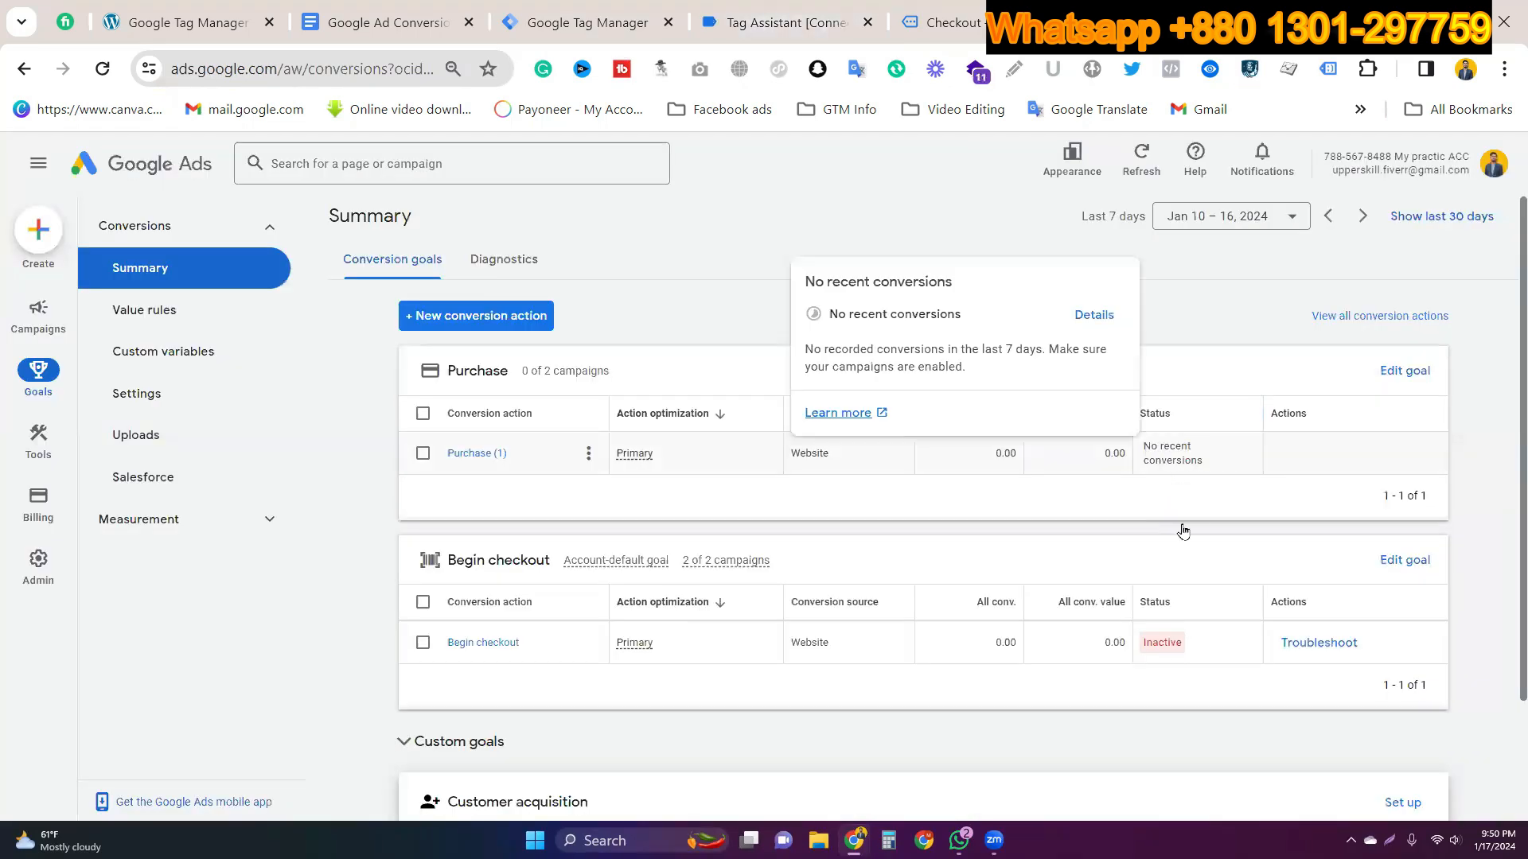
mouse_move(1169, 657)
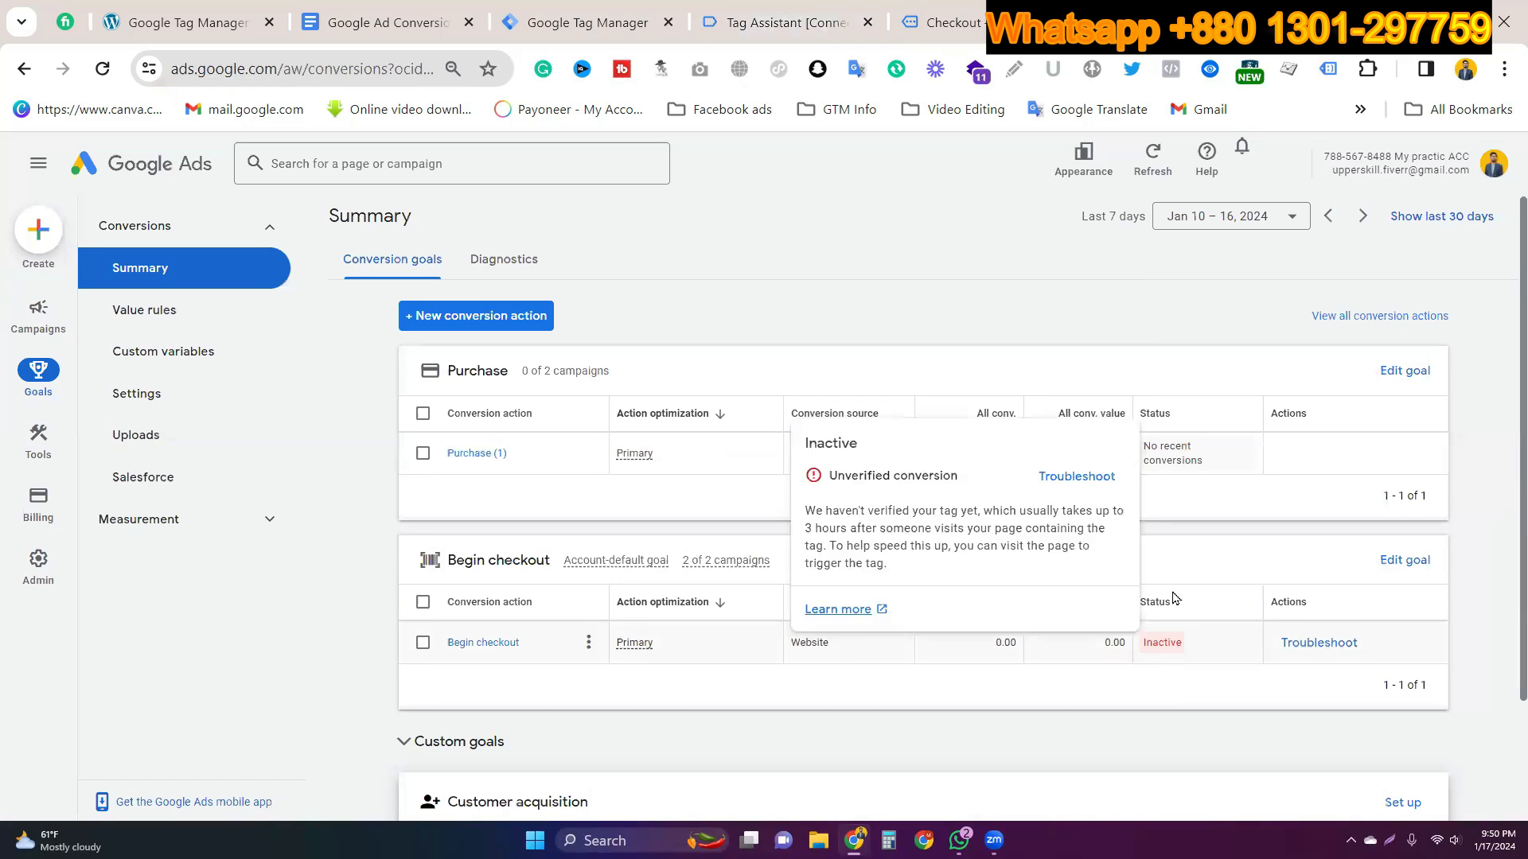
drag(1220, 477, 1122, 443)
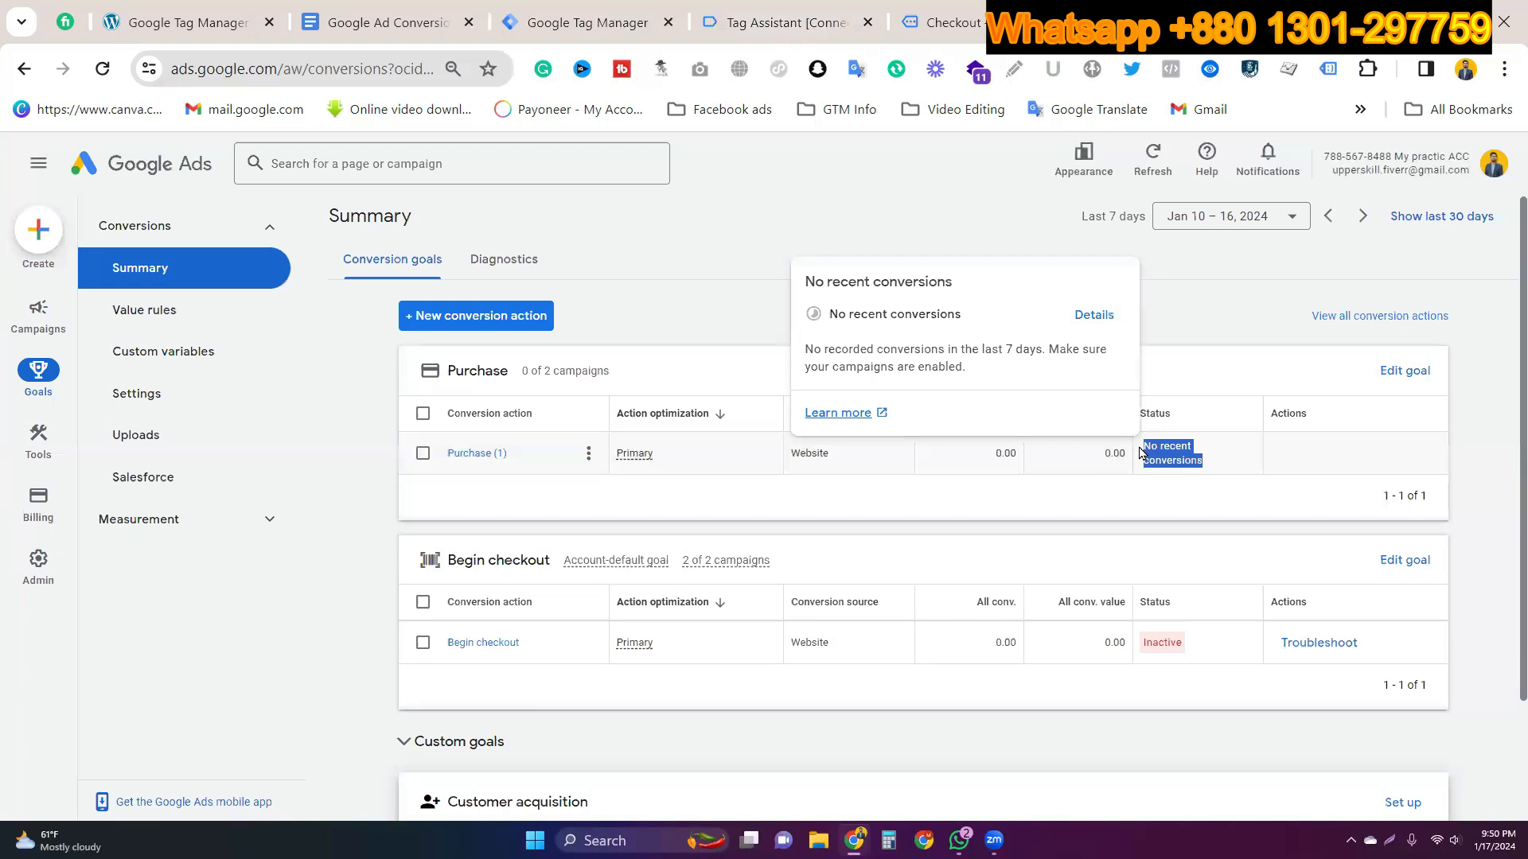
triple_click(1174, 448)
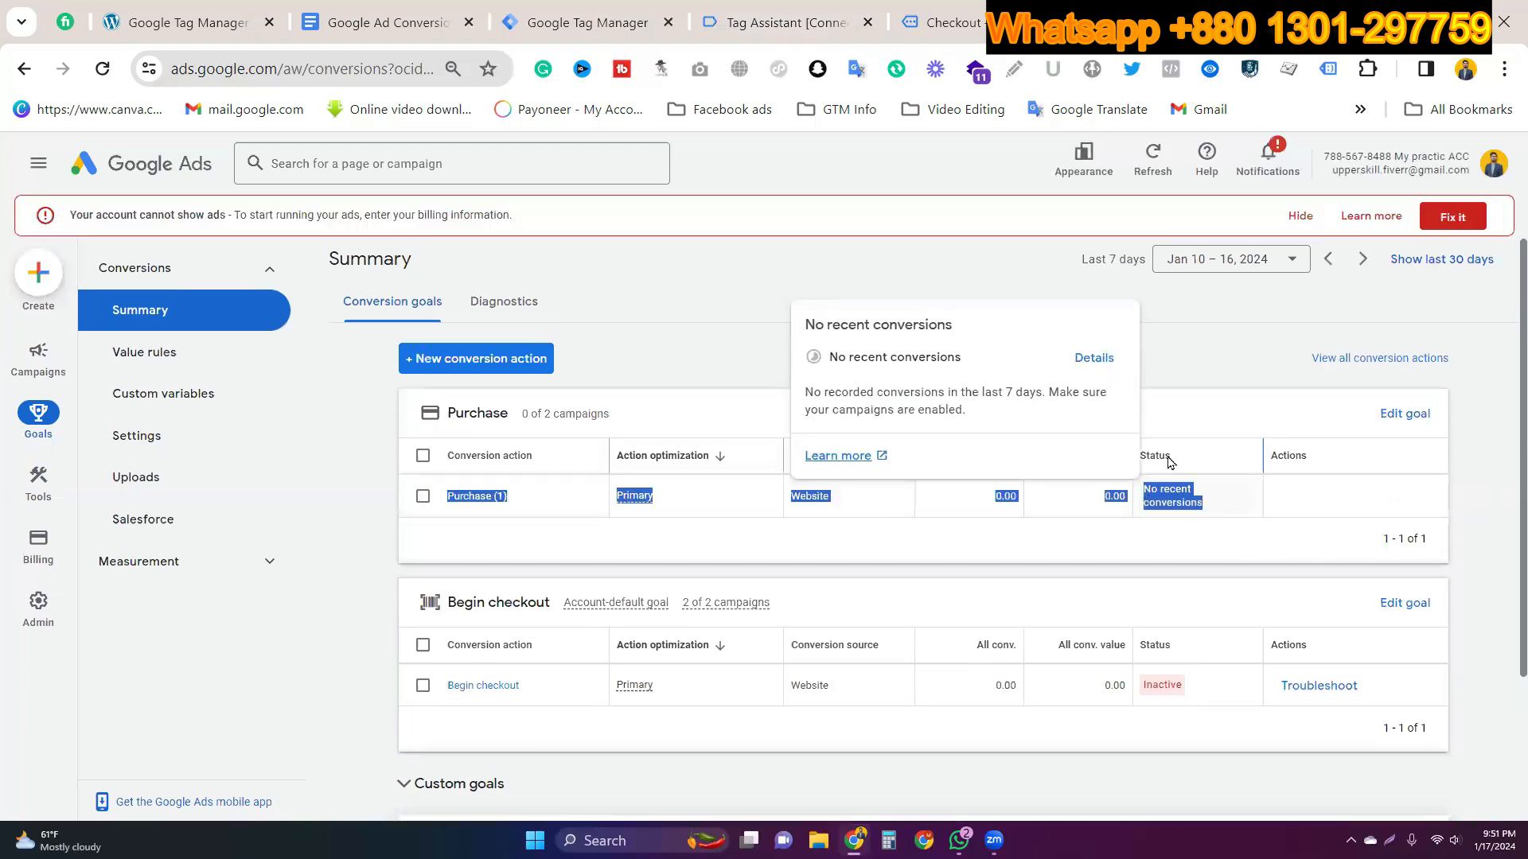
mouse_move(1175, 489)
mouse_down()
mouse_move(1125, 492)
mouse_move(1148, 499)
mouse_up()
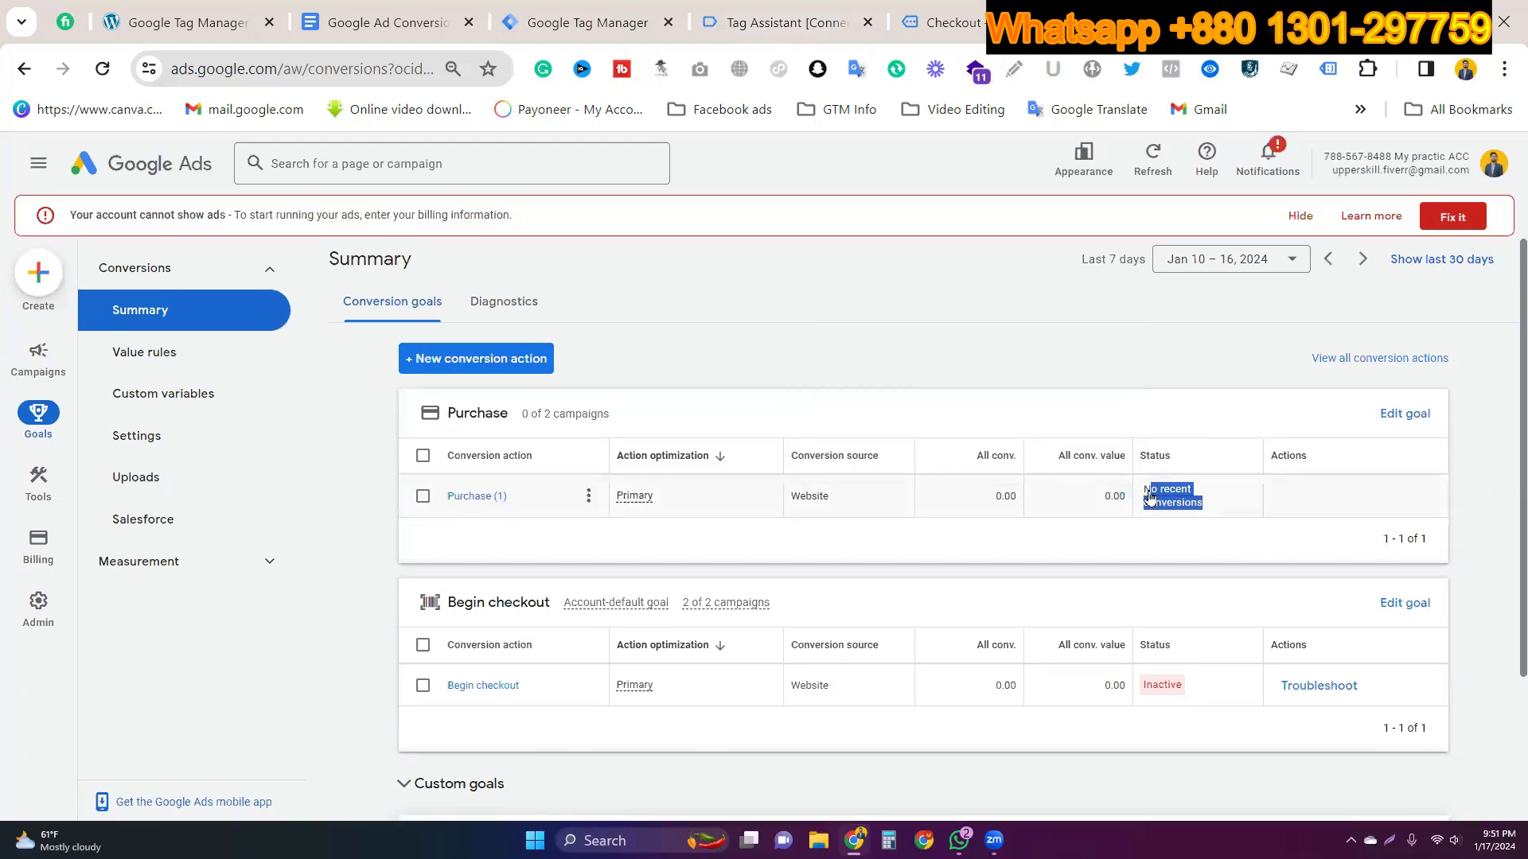
click(1148, 499)
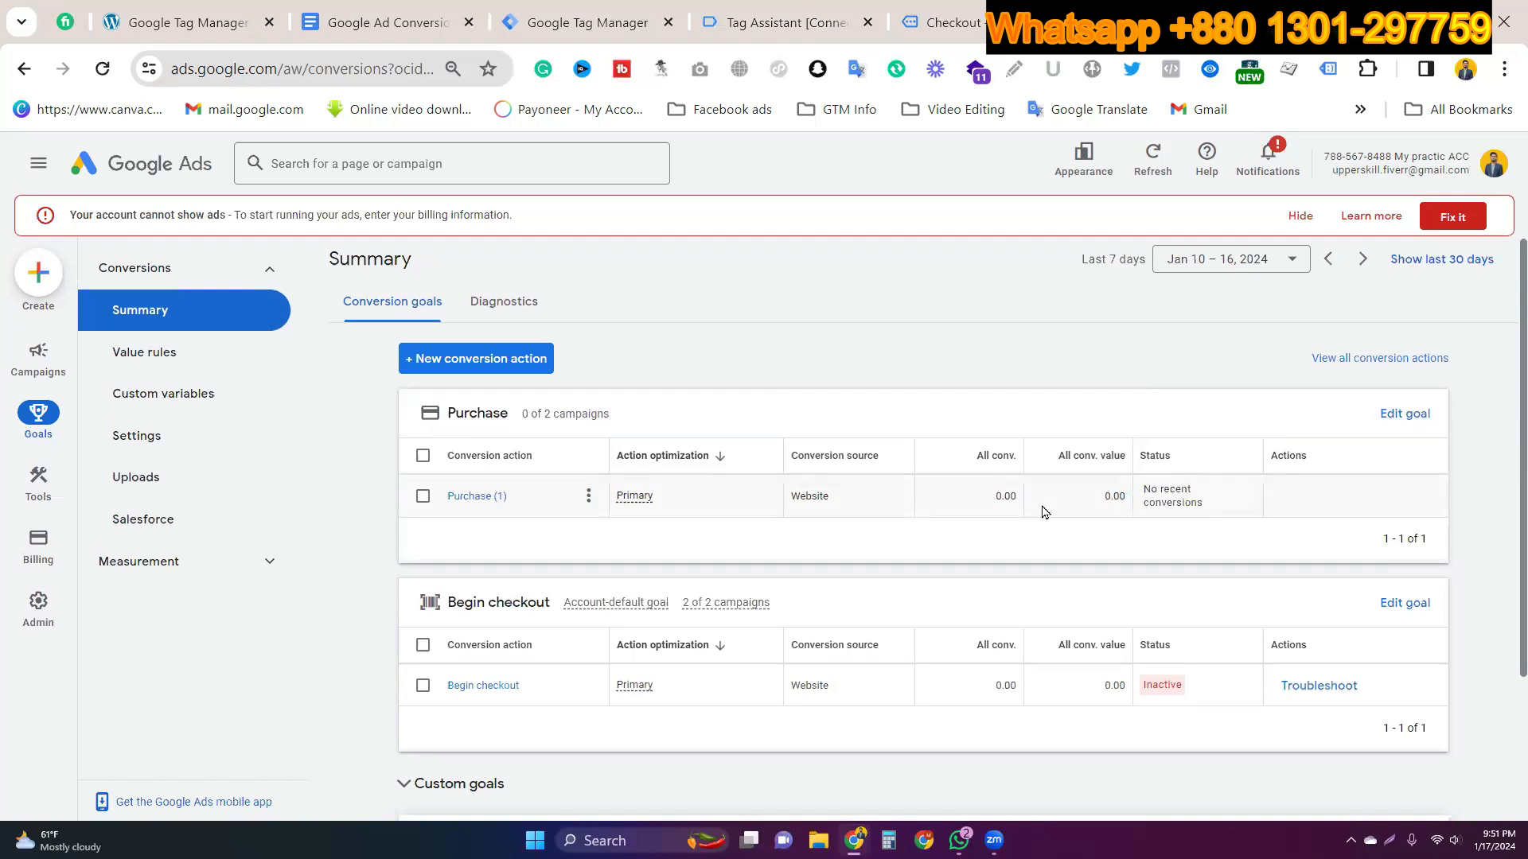
Step: Switch to the Google Docs document "Google Ad Conversion Tracking On WP" and review it back to its title
click(436, 7)
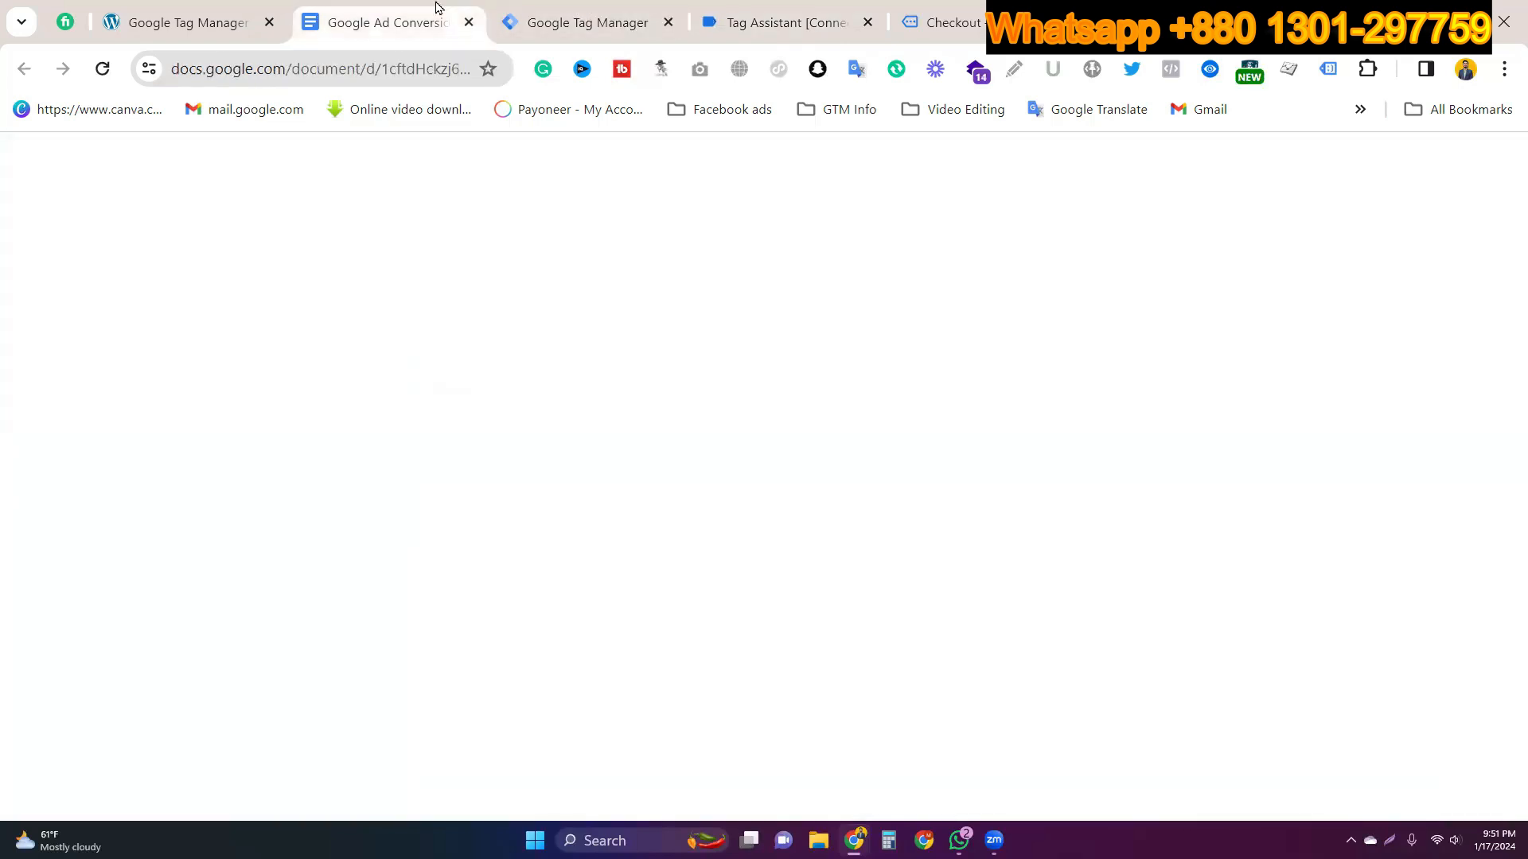
scroll(643, 612, up, 20)
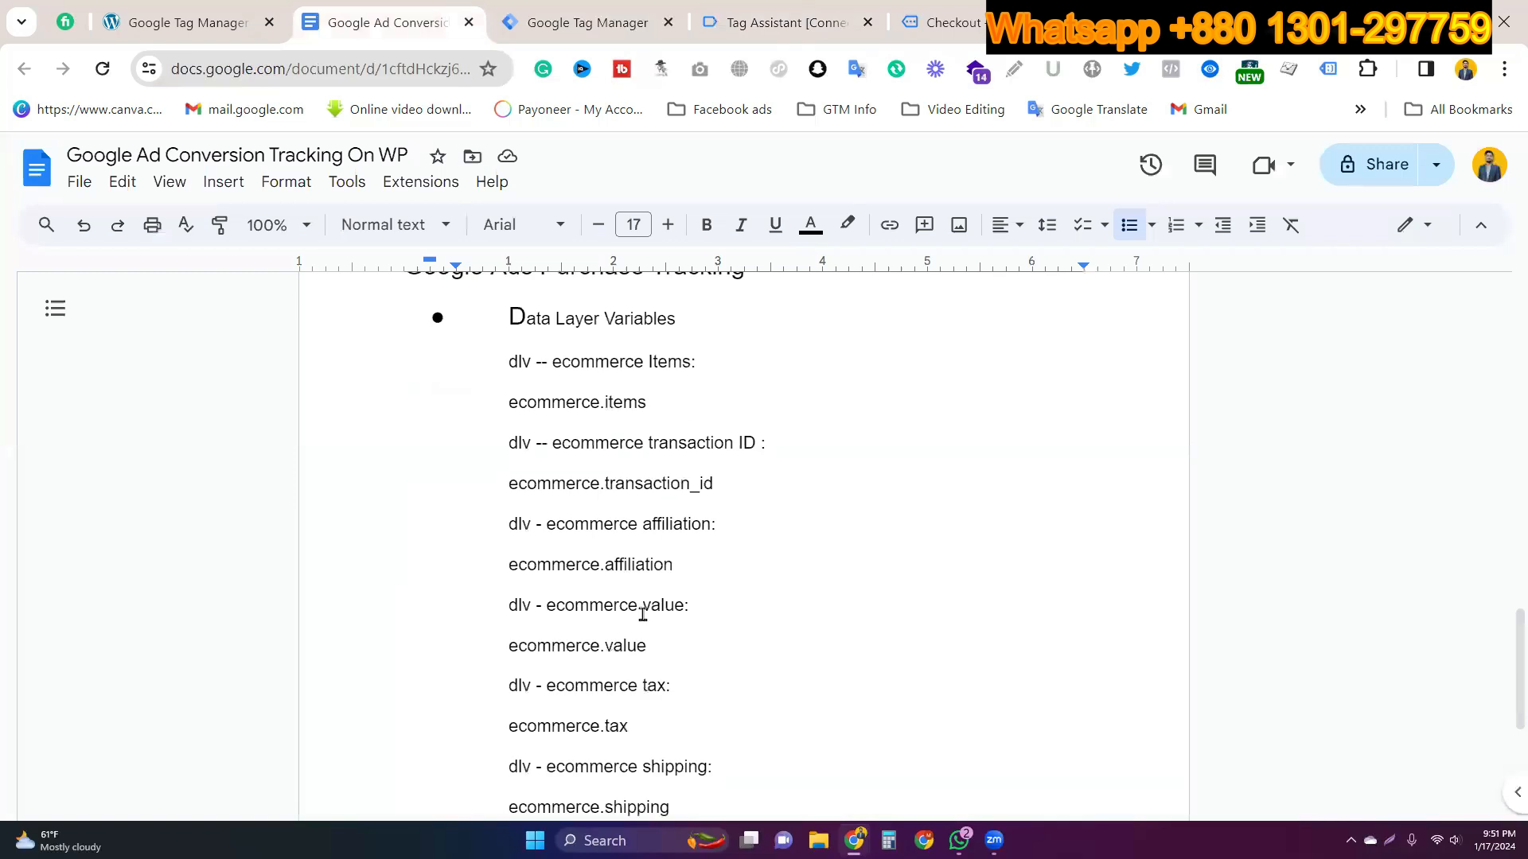
scroll(643, 614, up, 5)
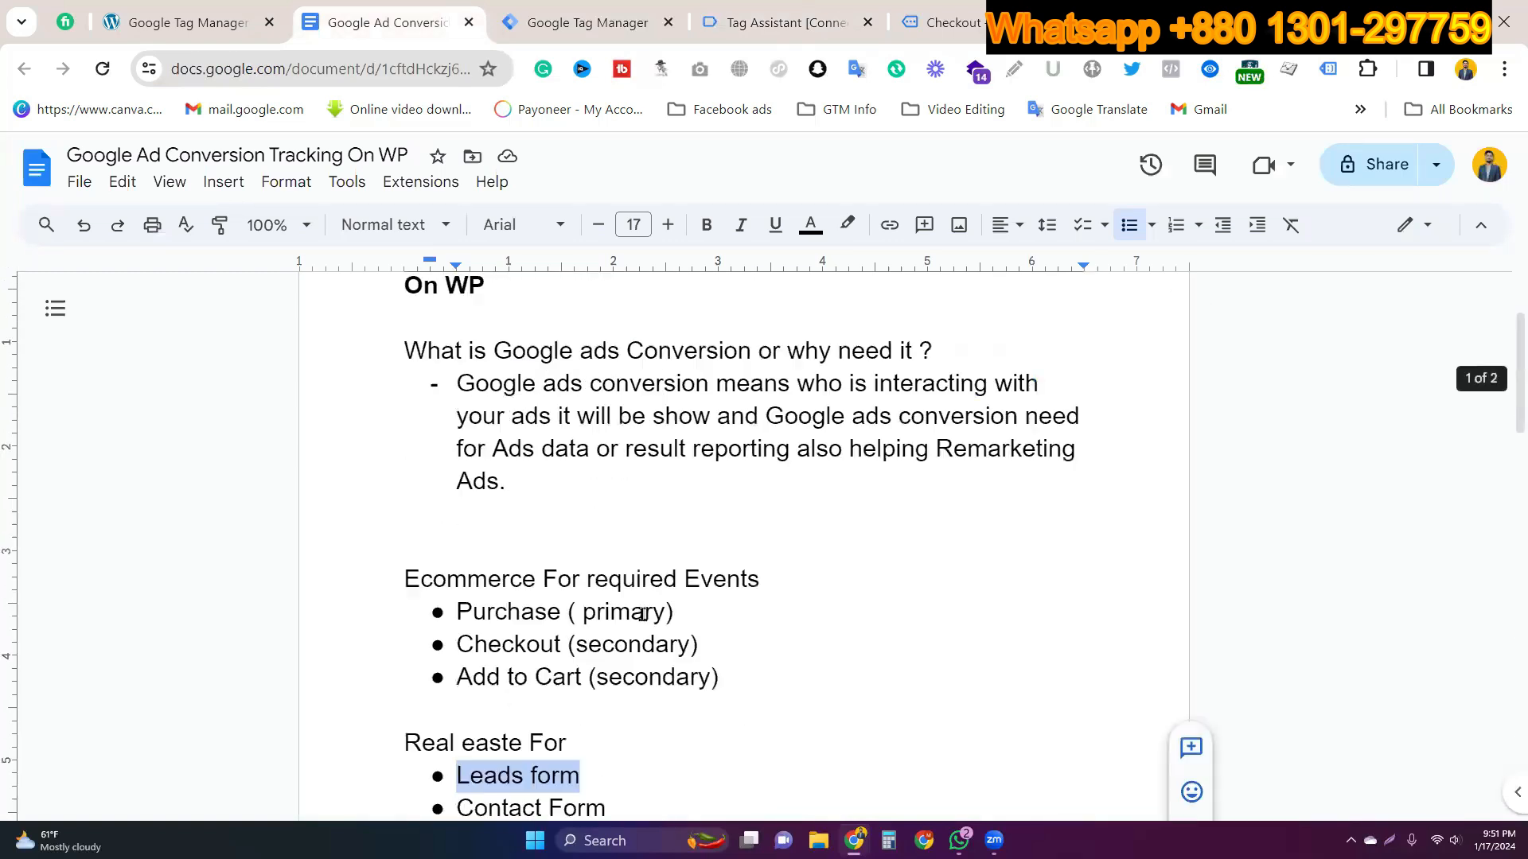
scroll(643, 614, up, 3)
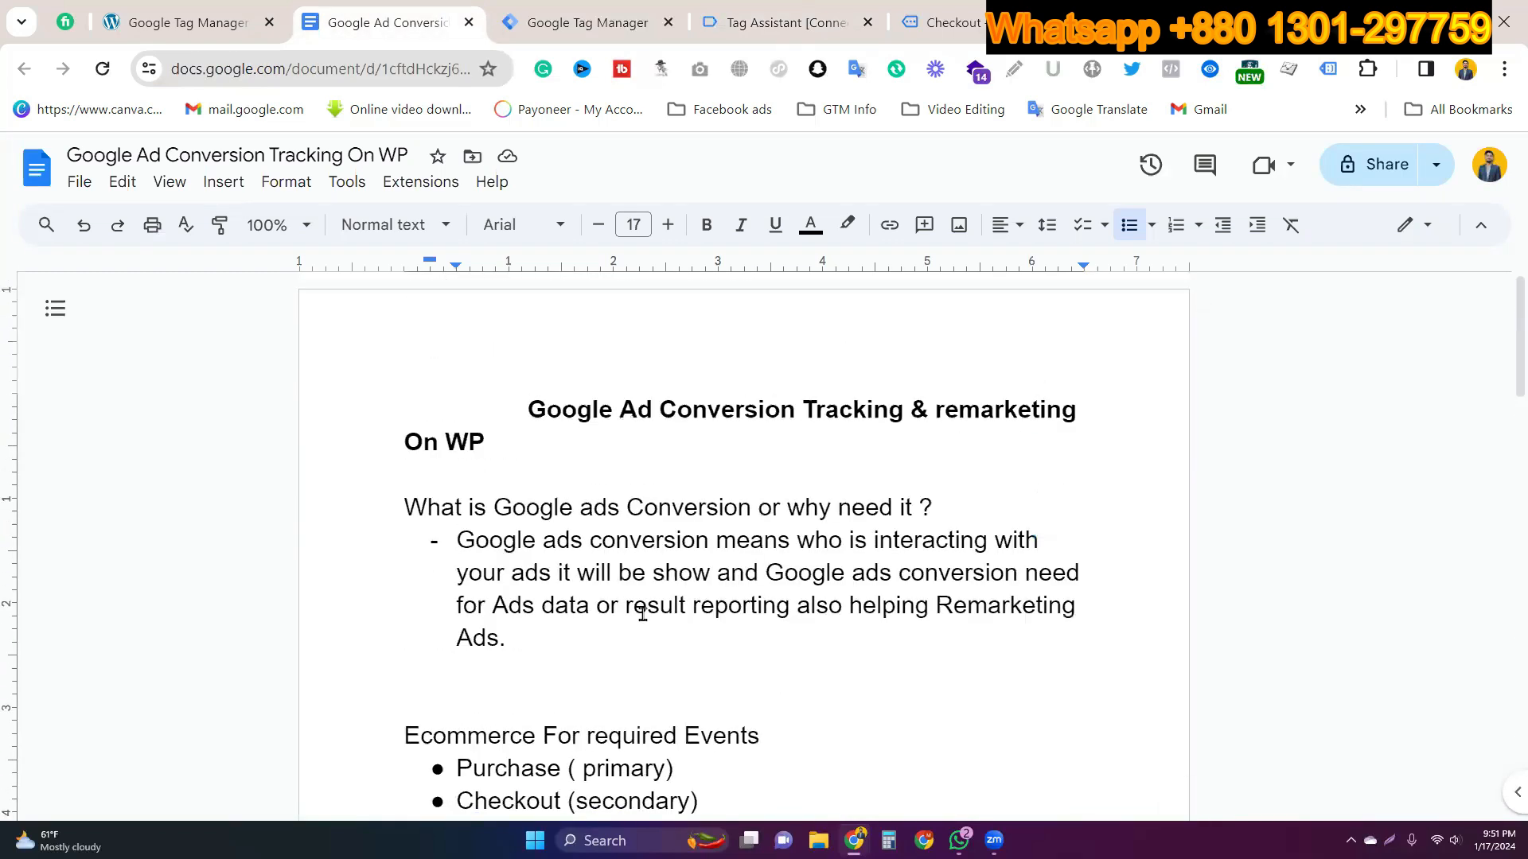